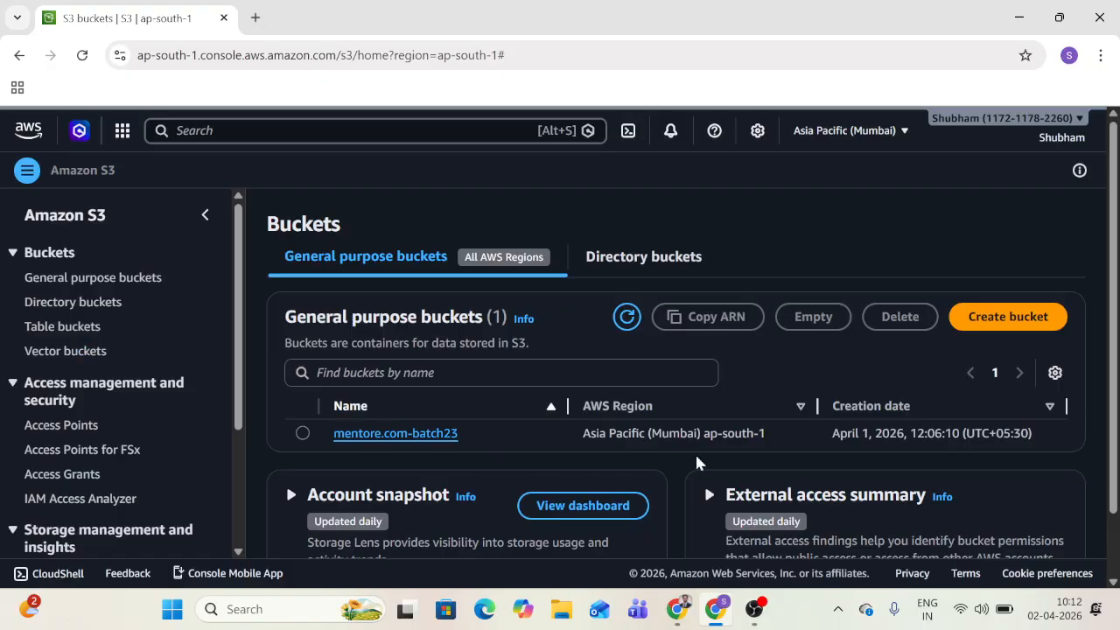
Step: Start creating a new bucket from the general purpose buckets list
click(1007, 317)
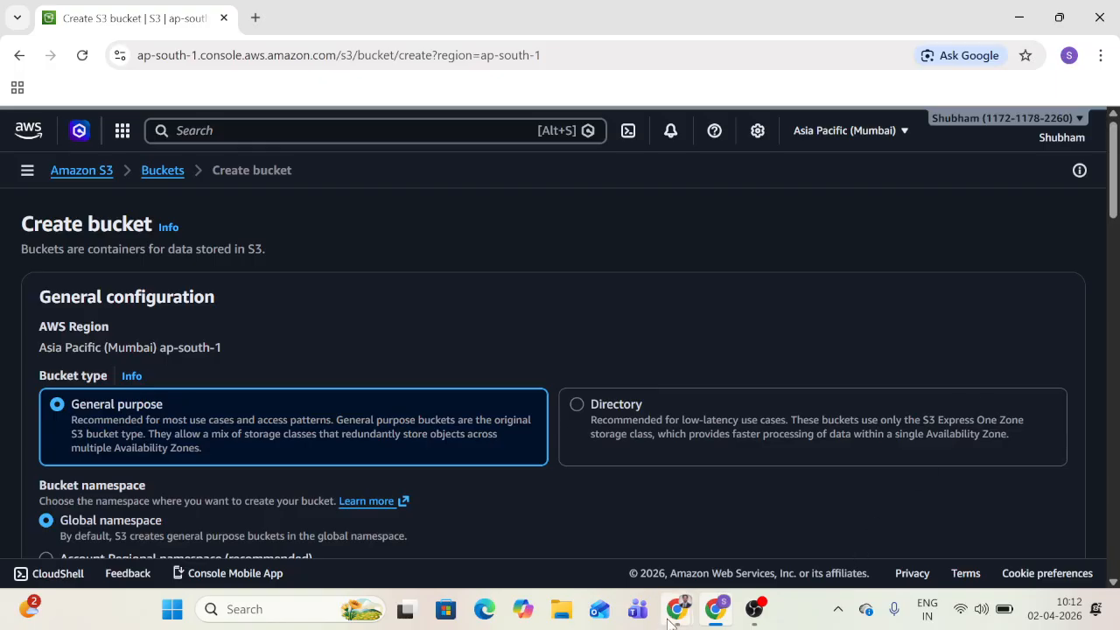
Step: Switch to the Google Meet call, admit the waiting guest, and return to the S3 console
mouse_move(670, 621)
click(574, 494)
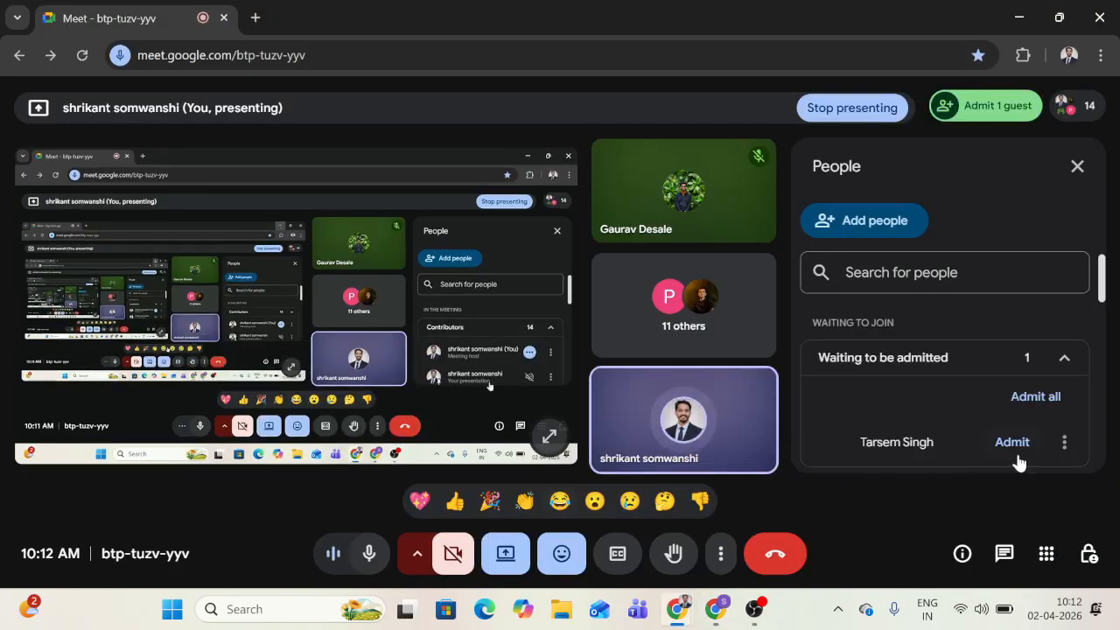
click(1012, 445)
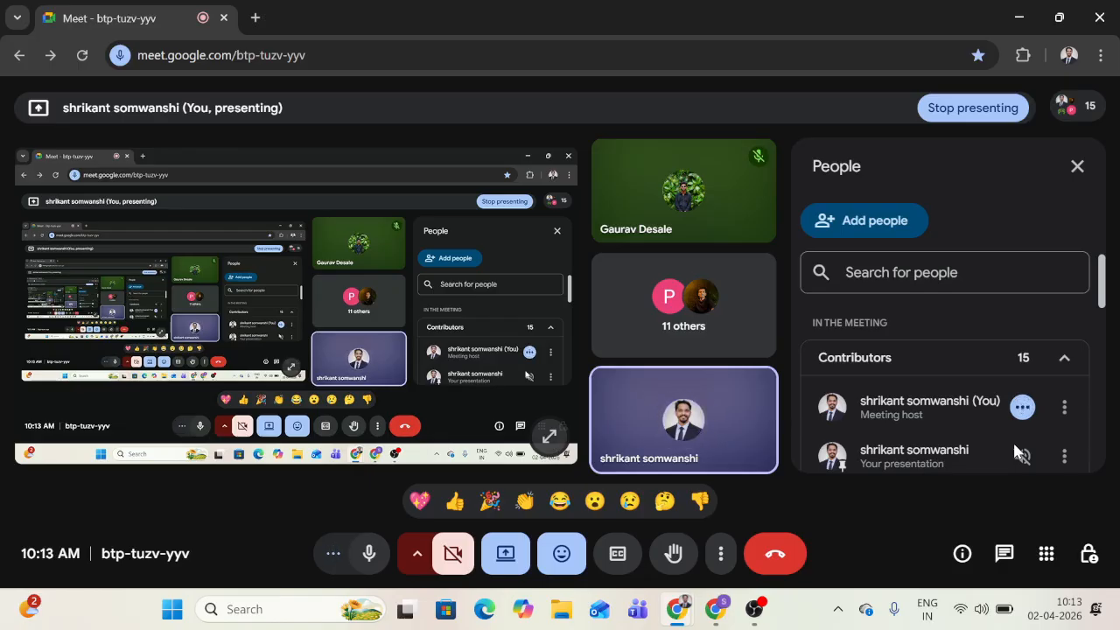
click(1020, 20)
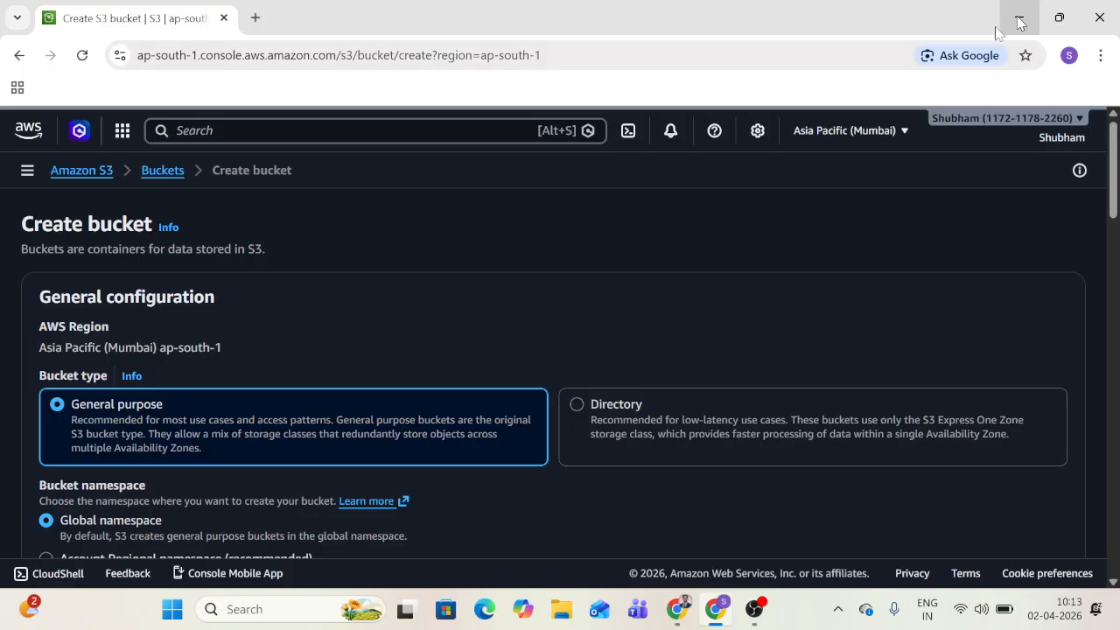
Step: Name the new bucket mentore.project and create it, keeping the default settings
scroll(453, 199, down, 6)
scroll(454, 199, down, 2)
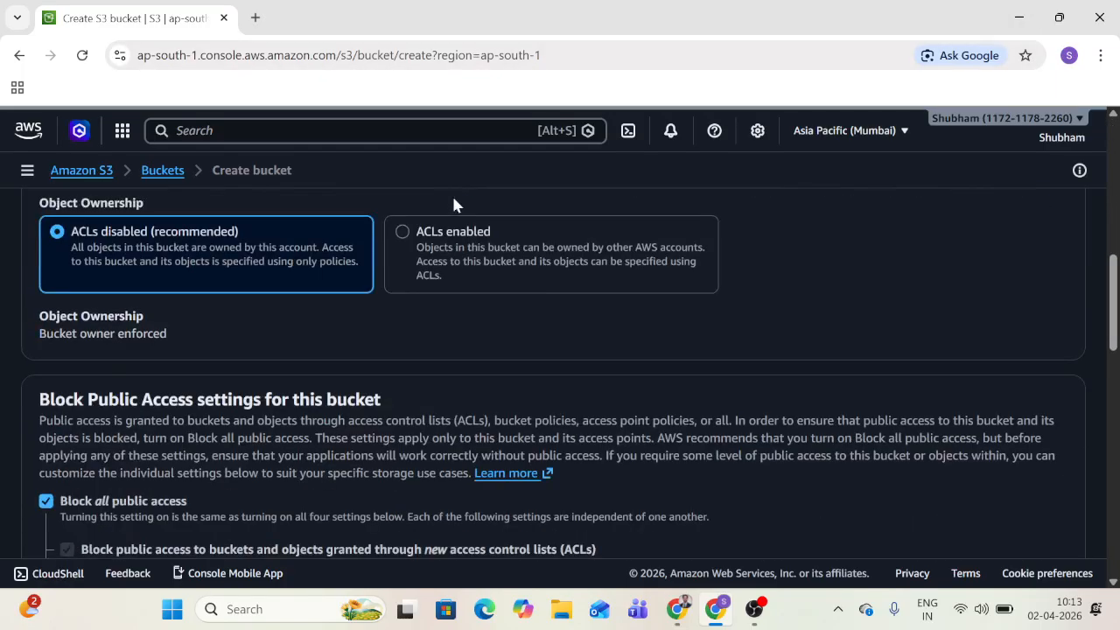
scroll(453, 205, up, 5)
click(104, 369)
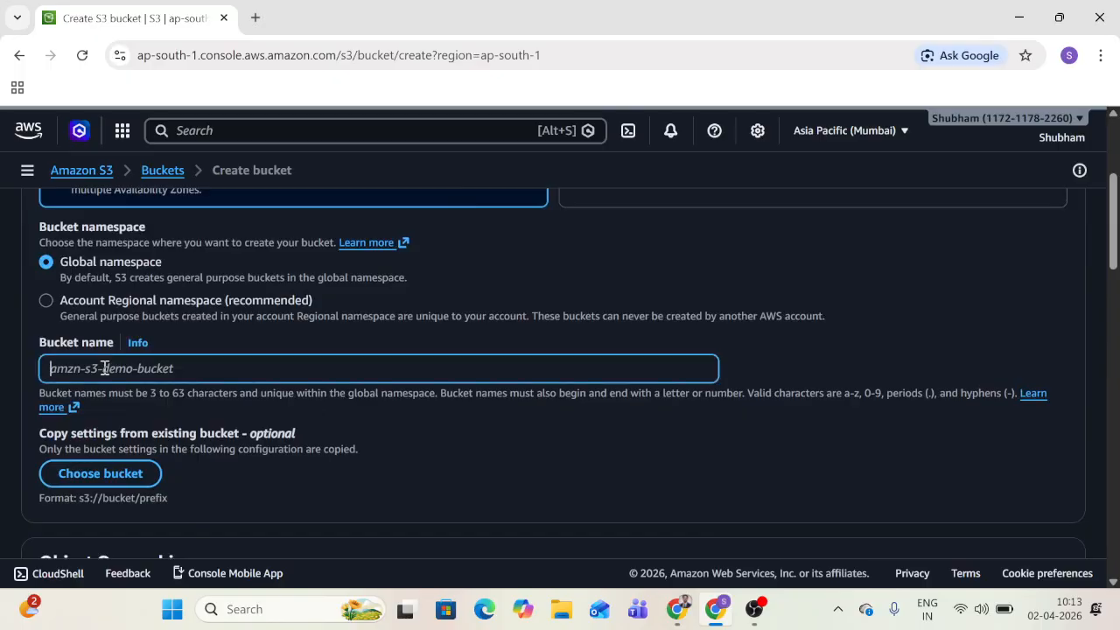
text(project)
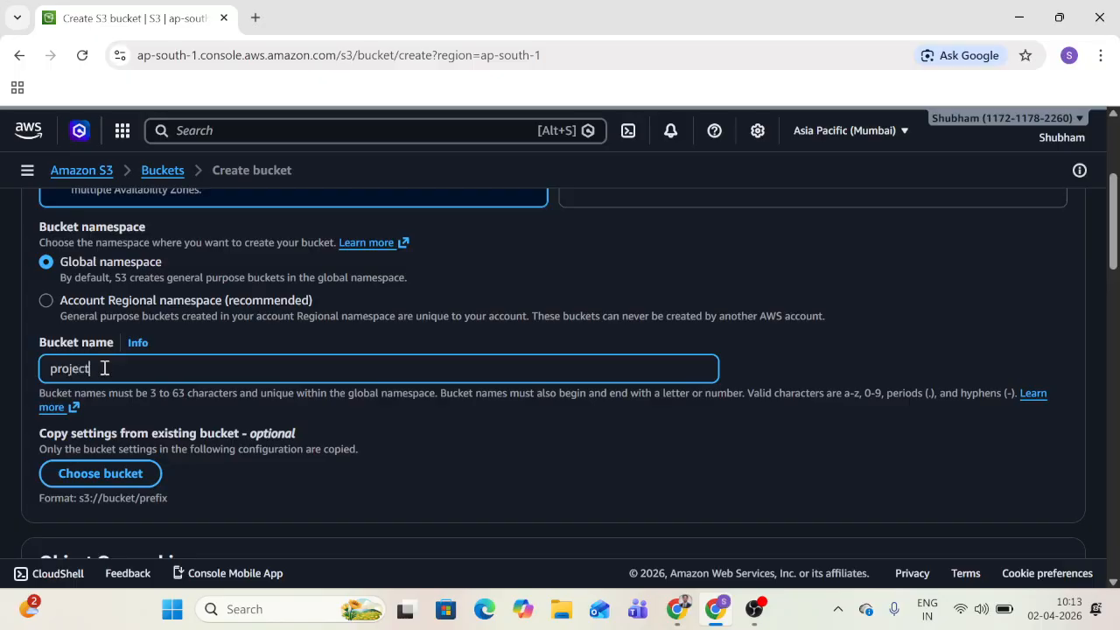
text(.me)
key(ctrl+a)
key(BackSpace)
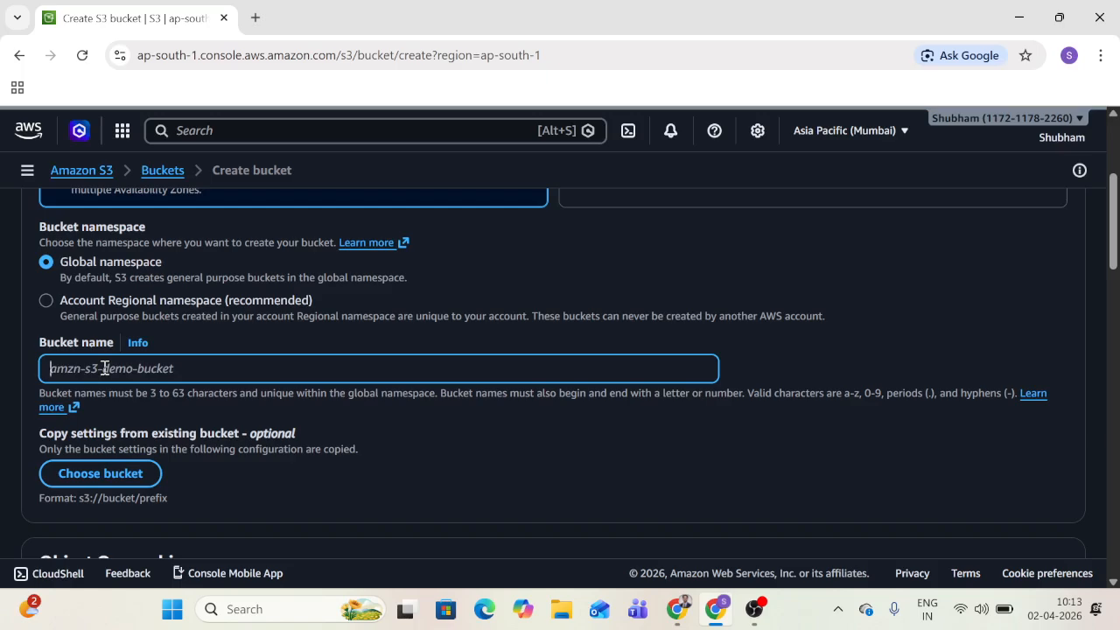
text(mentore.)
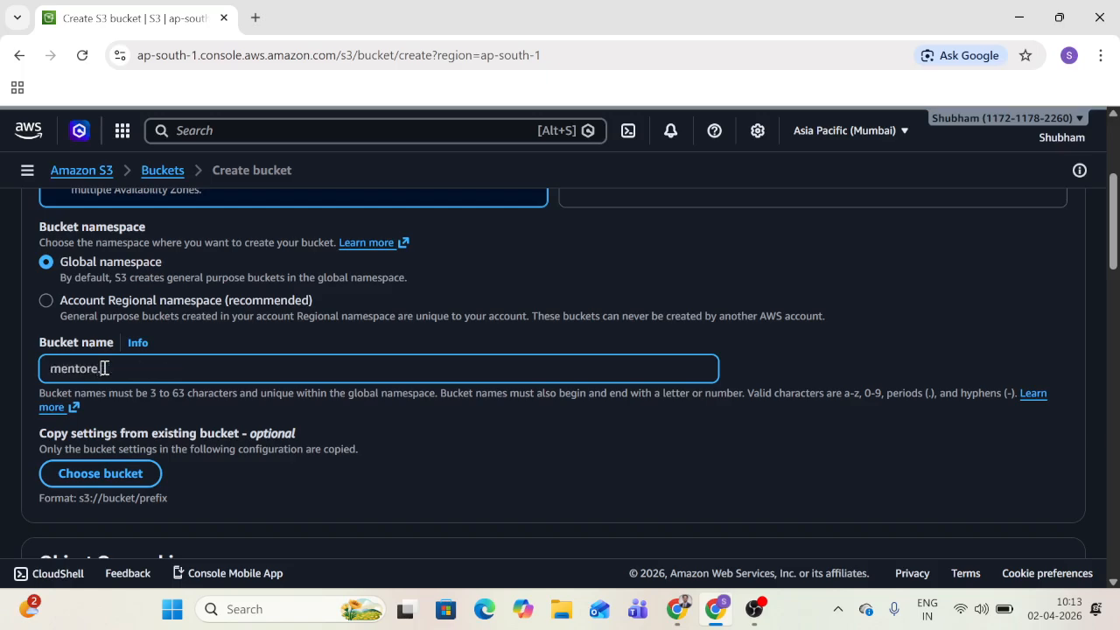
text(project)
scroll(187, 424, down, 20)
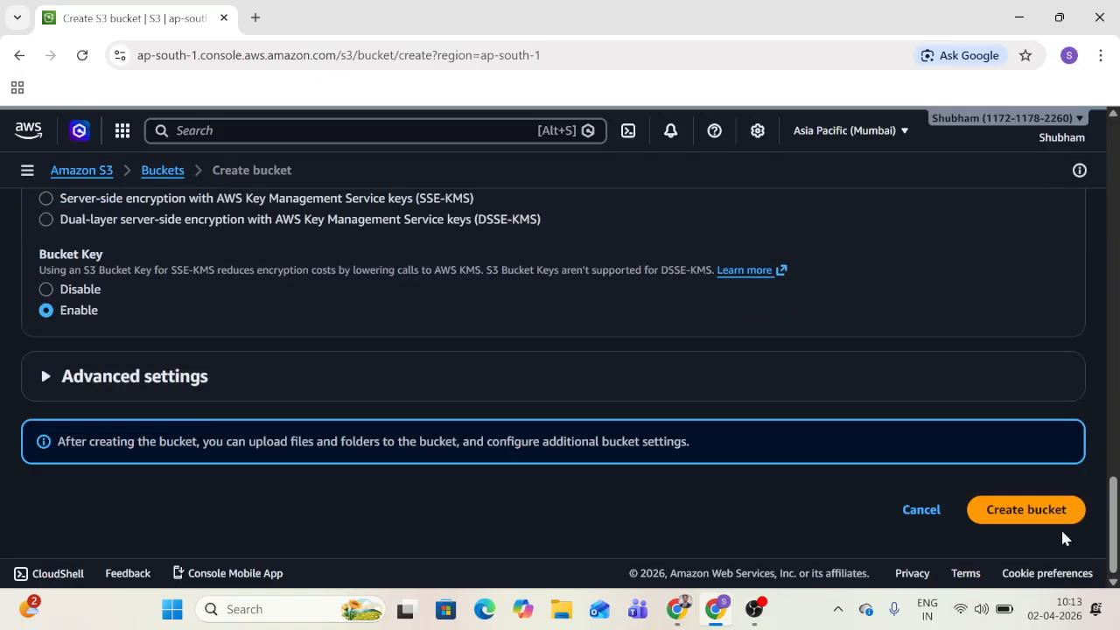
click(1040, 521)
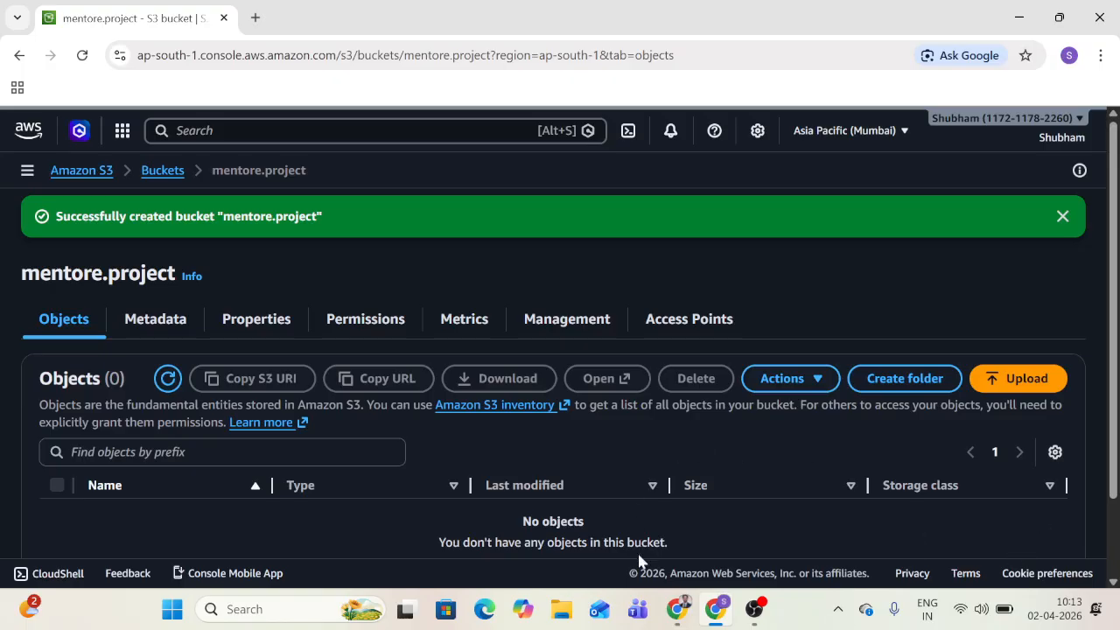
scroll(599, 446, down, 2)
scroll(597, 445, up, 2)
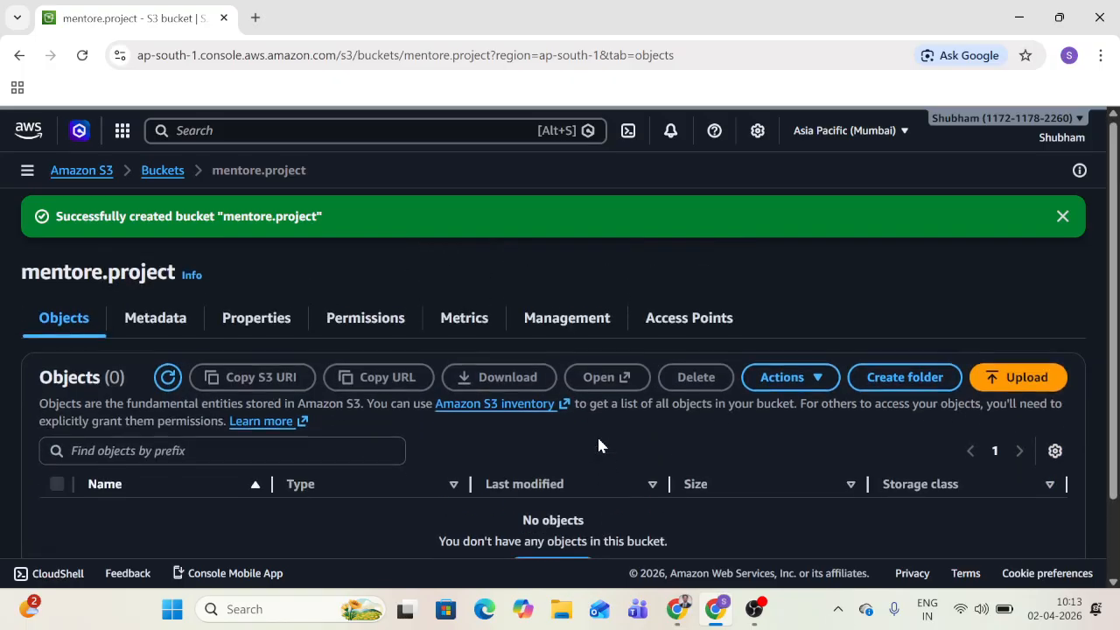
click(1015, 377)
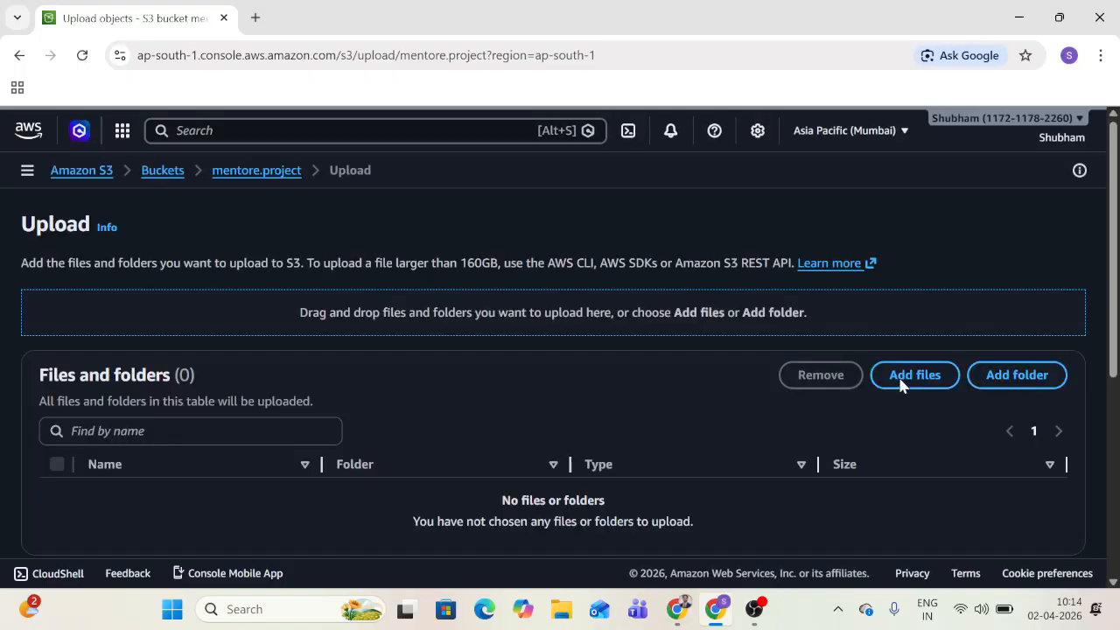
click(900, 386)
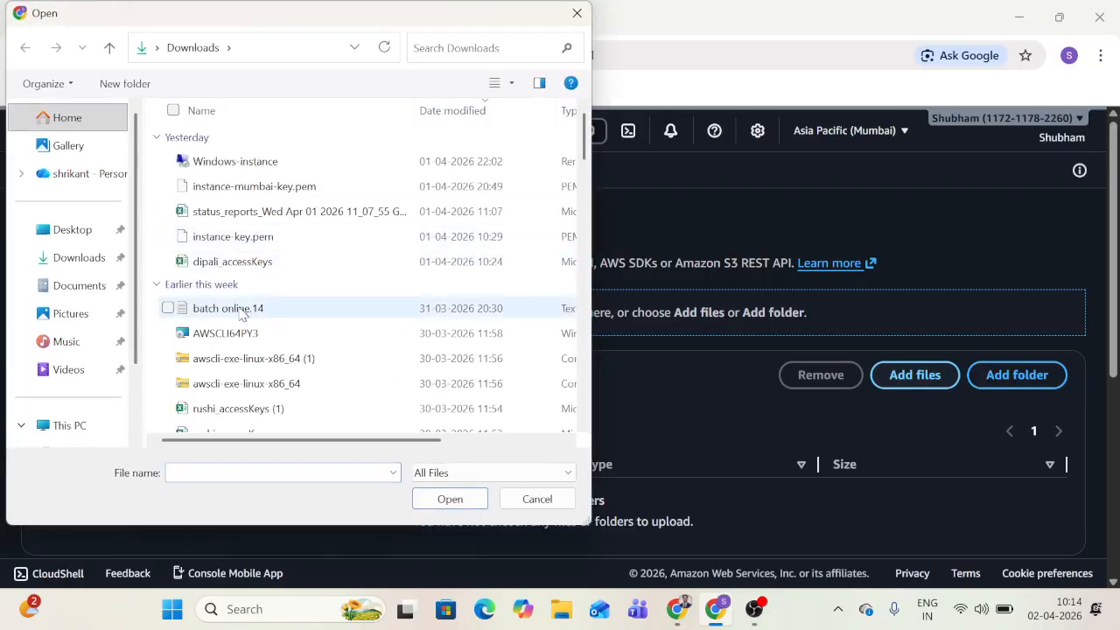
click(261, 264)
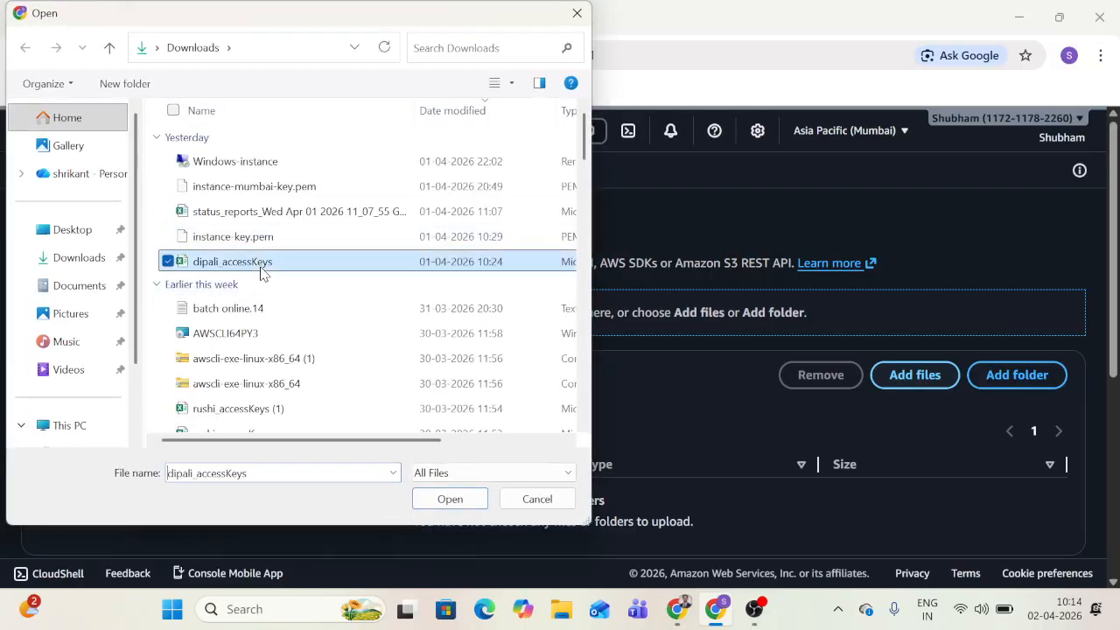
click(455, 508)
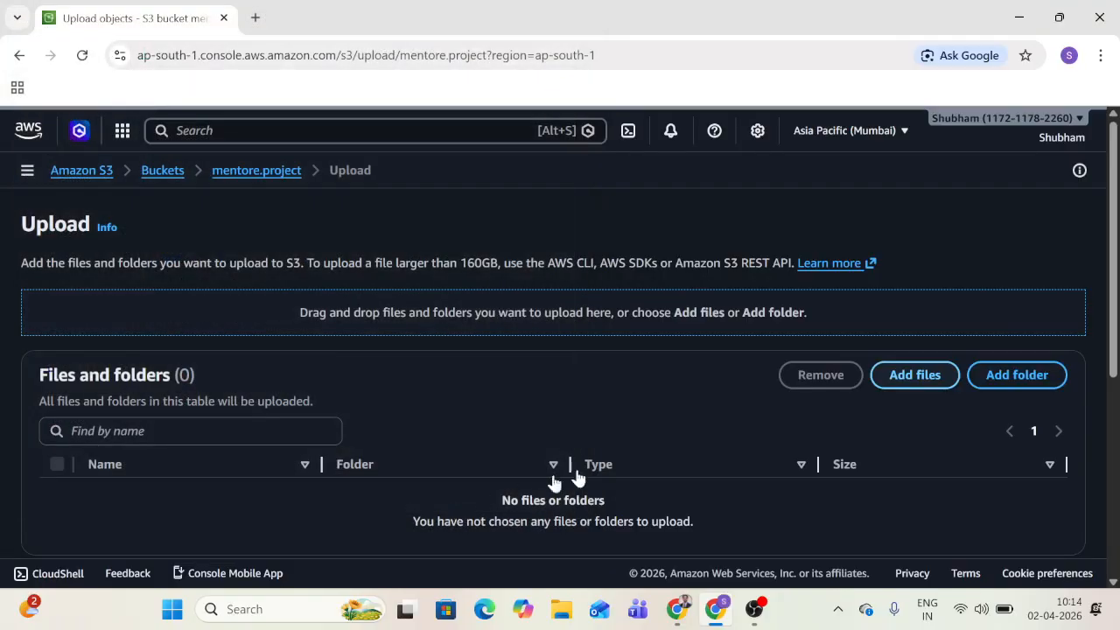
scroll(691, 477, down, 4)
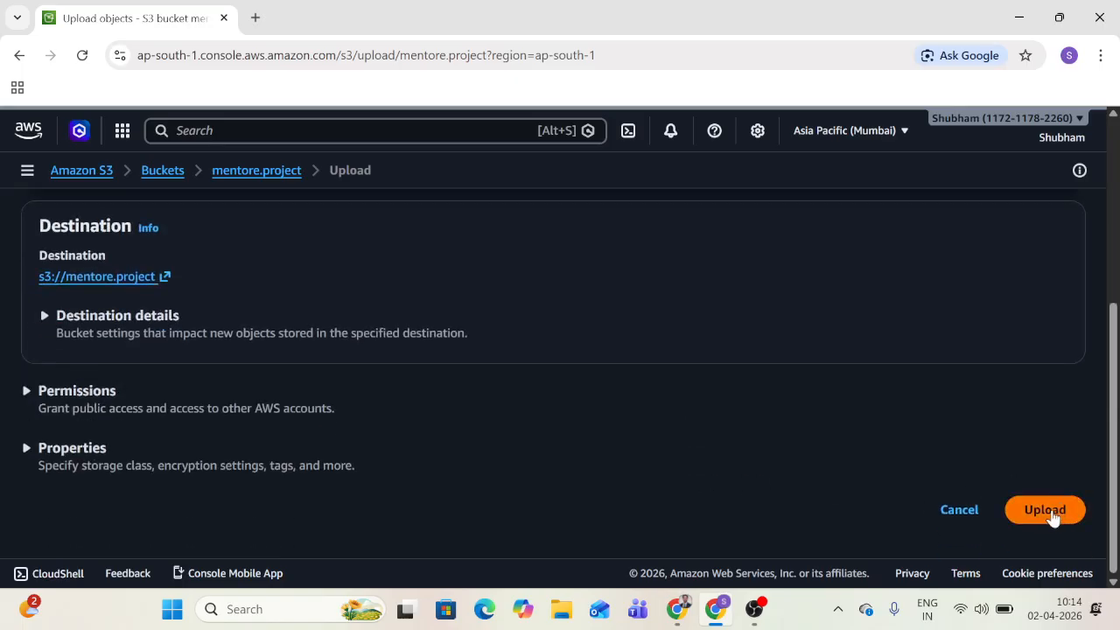
click(1046, 510)
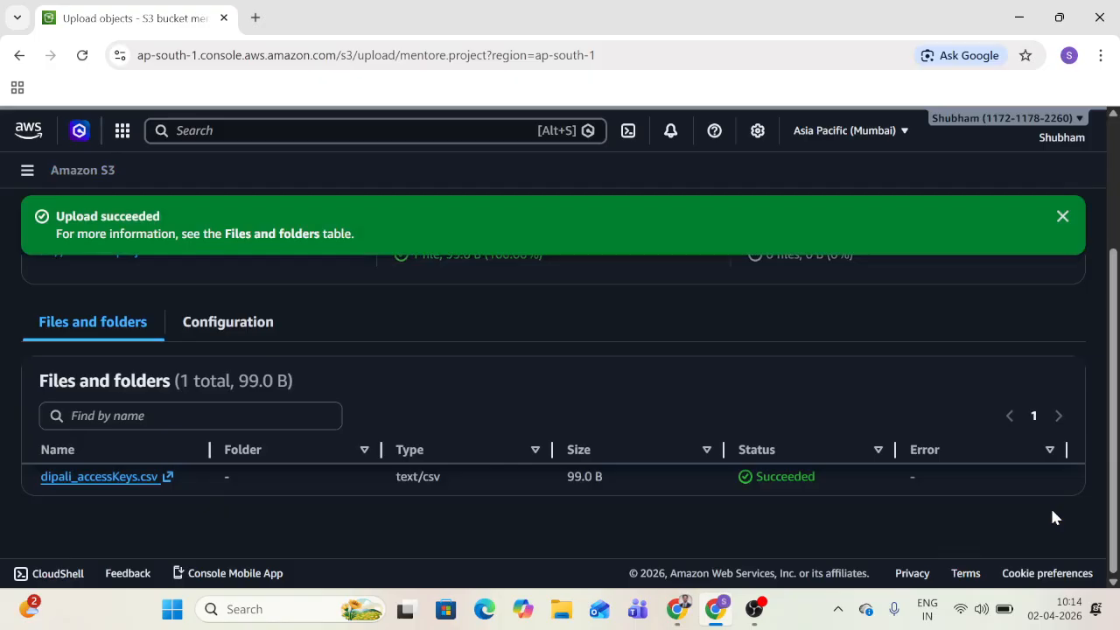
scroll(1052, 518, up, 3)
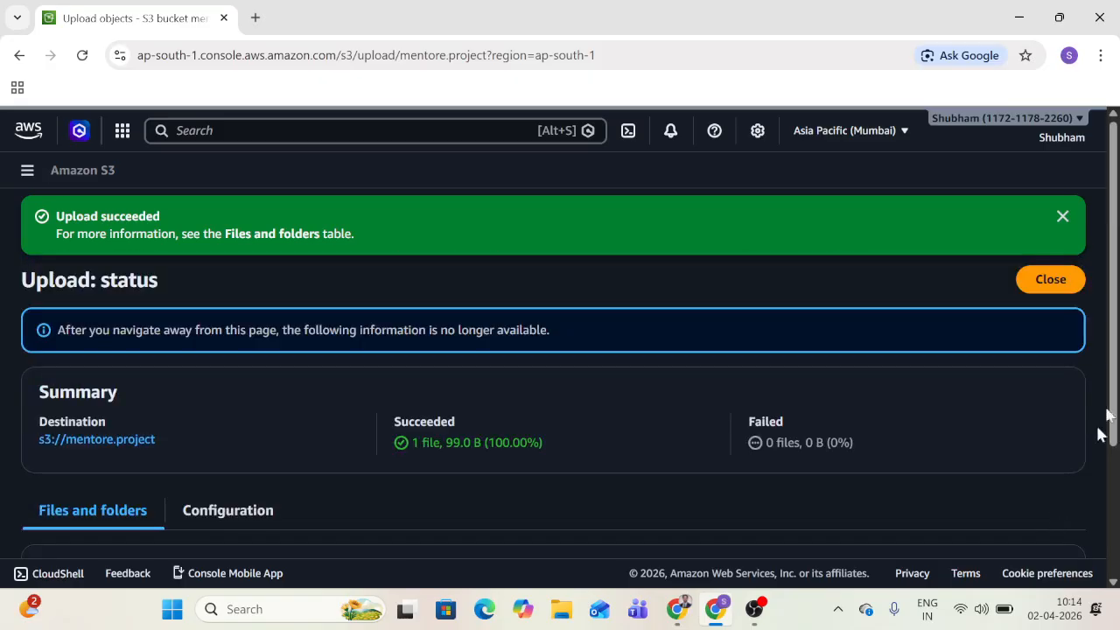
click(1061, 275)
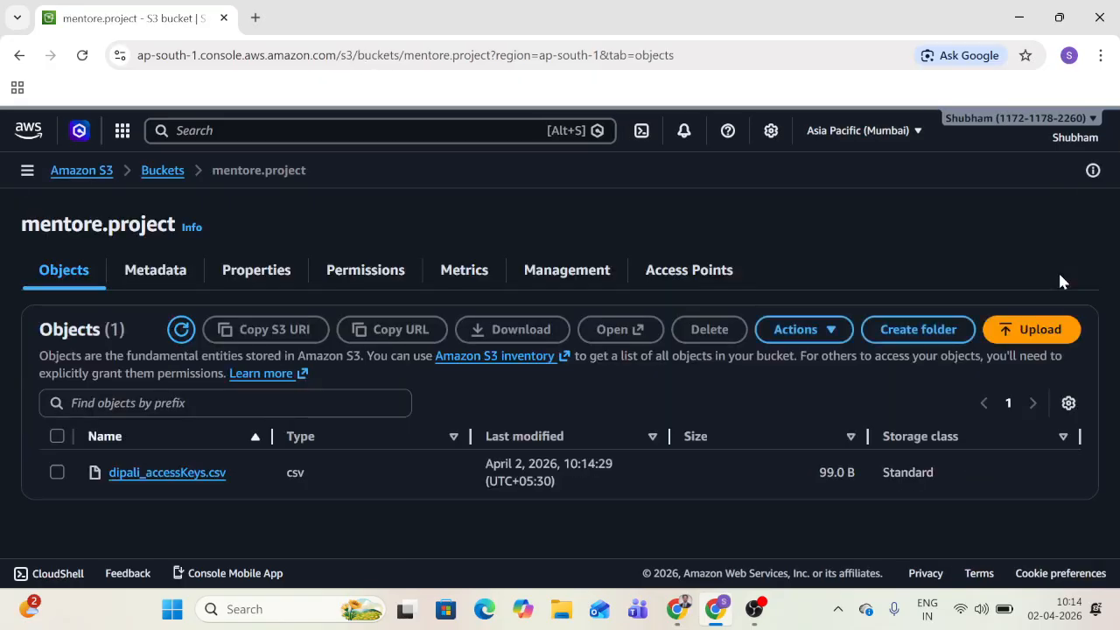
Step: Download the uploaded access keys CSV from the bucket and check the browser's recent download history
click(56, 473)
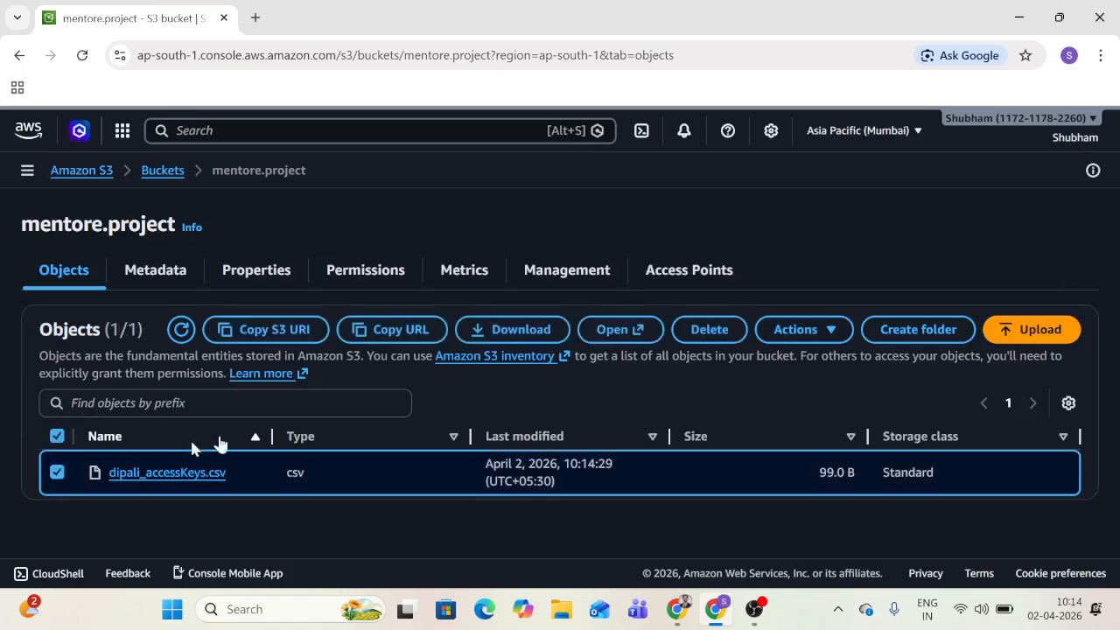
click(520, 332)
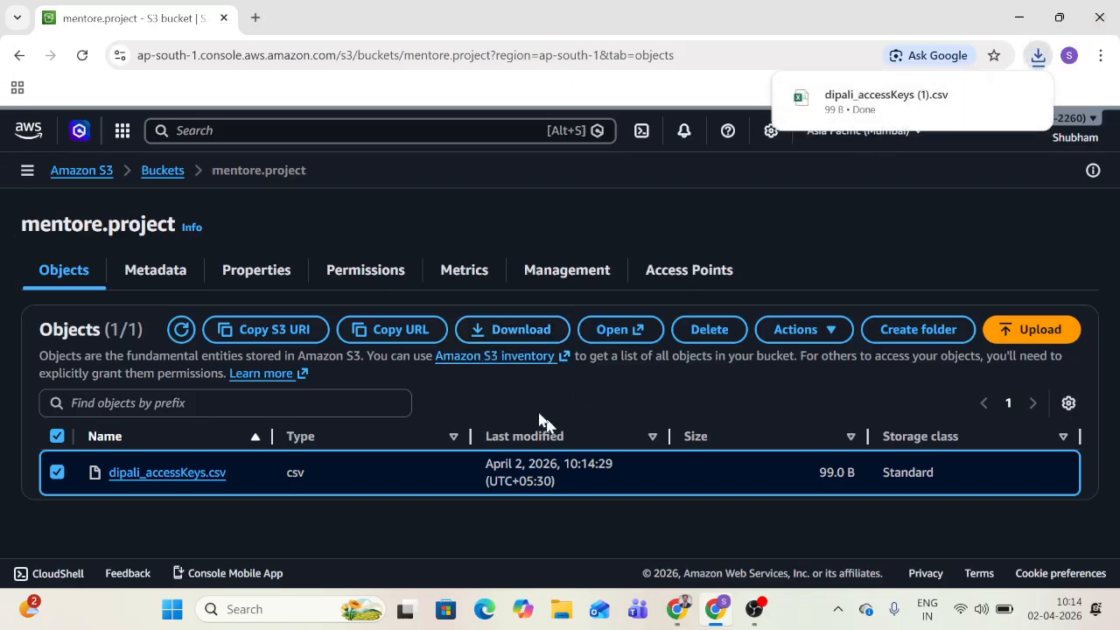
click(512, 339)
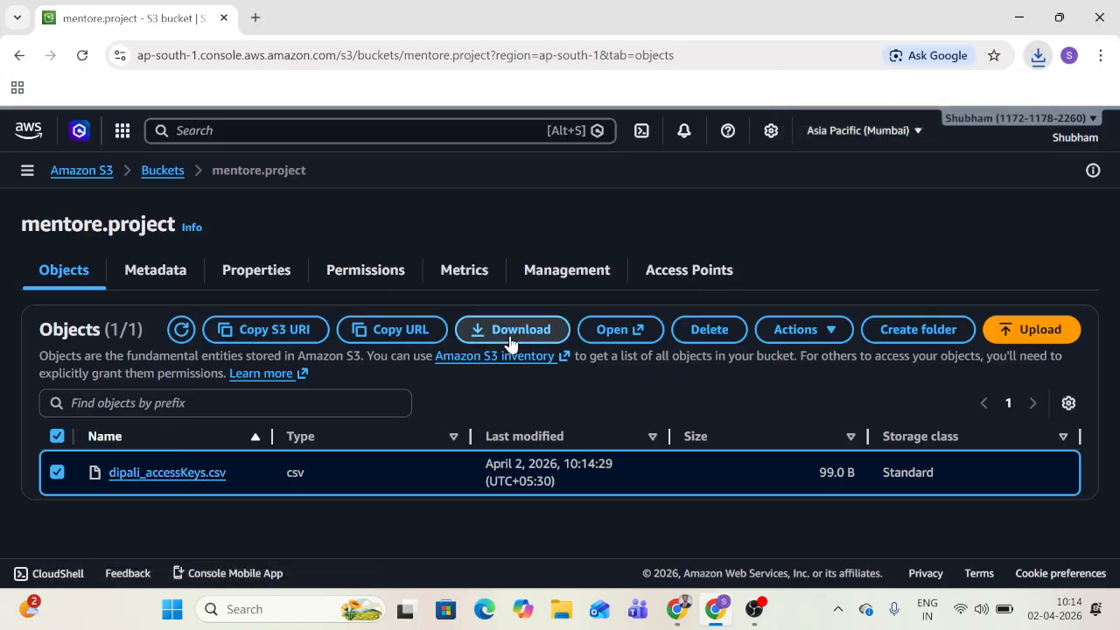
click(1038, 56)
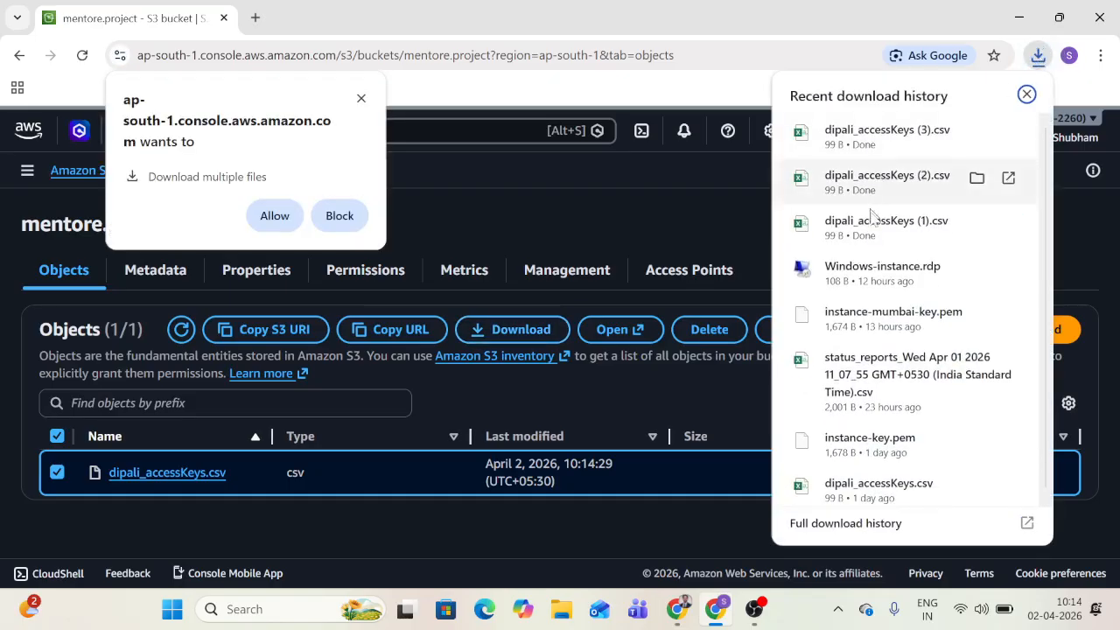
click(636, 232)
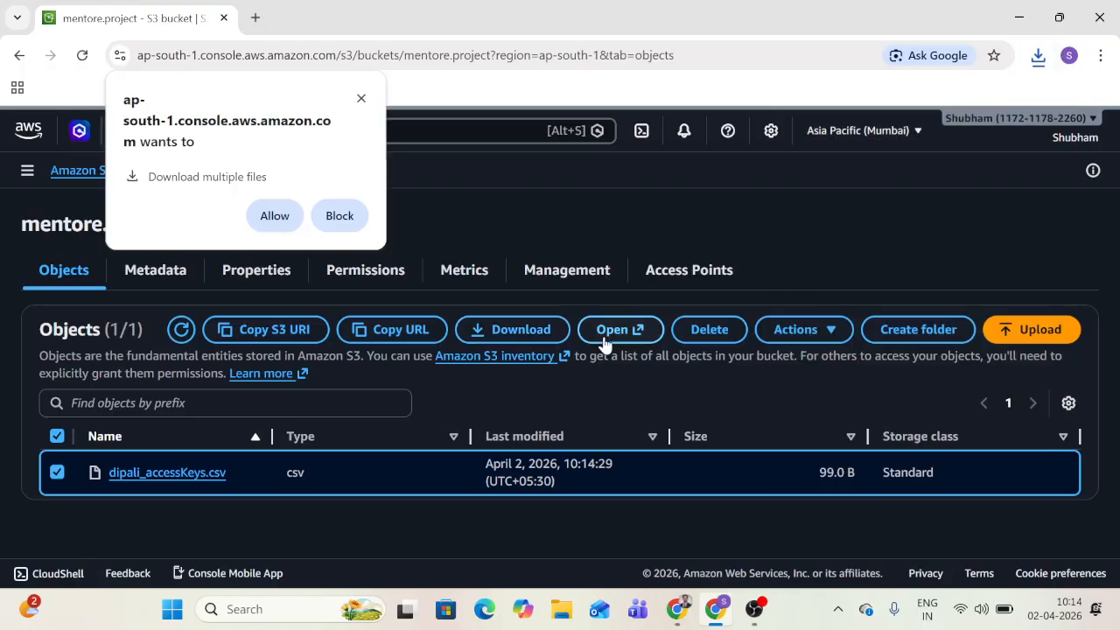
Step: Start deleting the selected access keys CSV from the mentore.project bucket
click(702, 332)
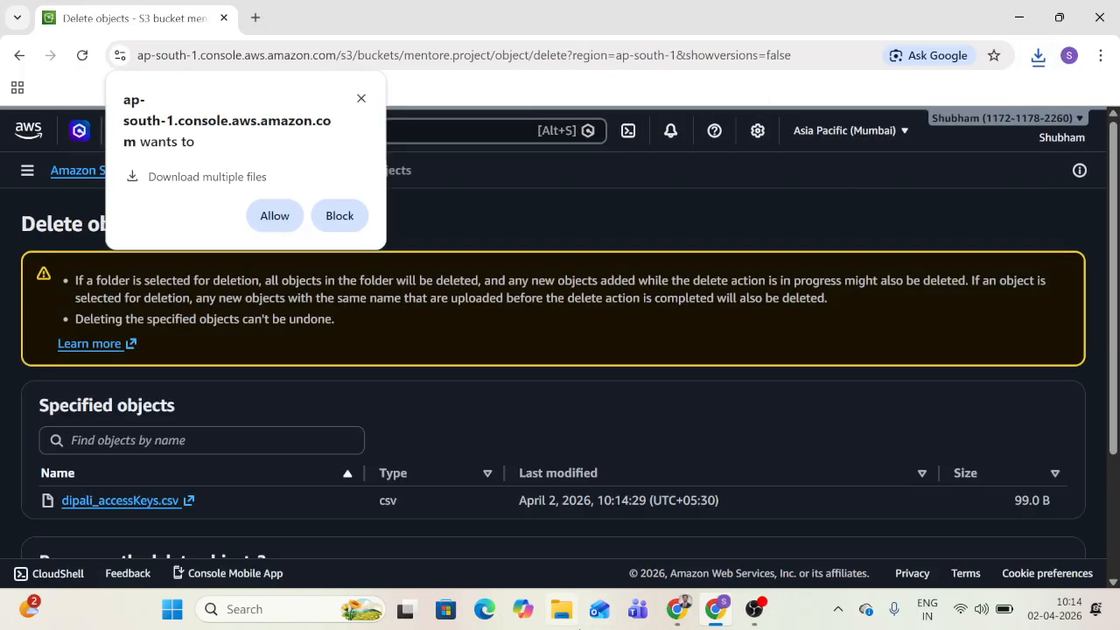
Step: Go back to the Google Meet call, admit the newly waiting guest, and return to the object deletion page
click(678, 613)
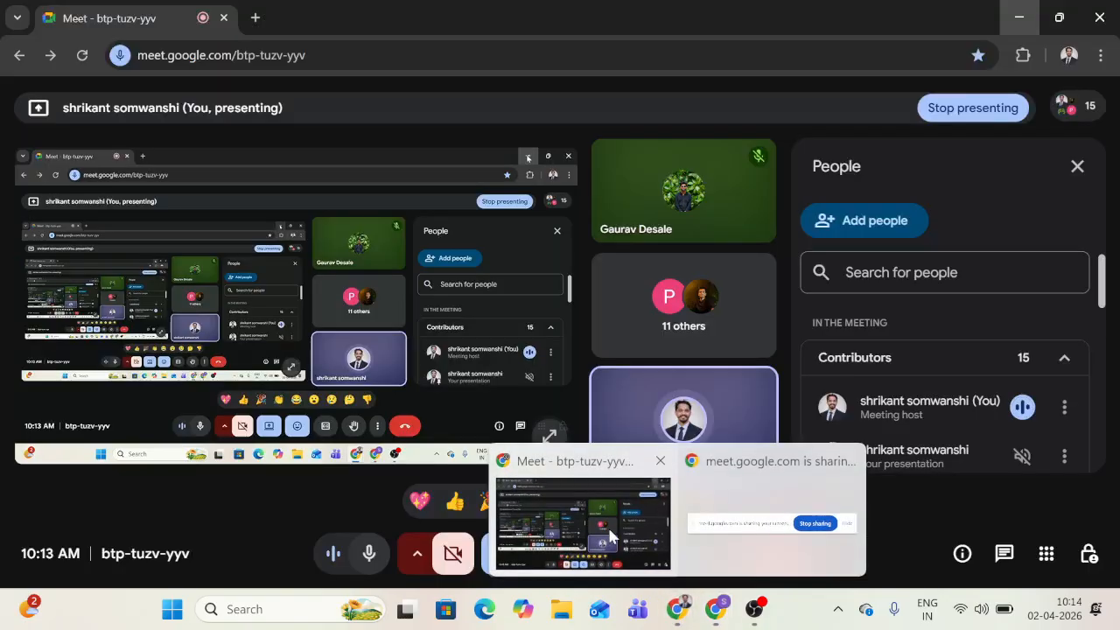
click(608, 525)
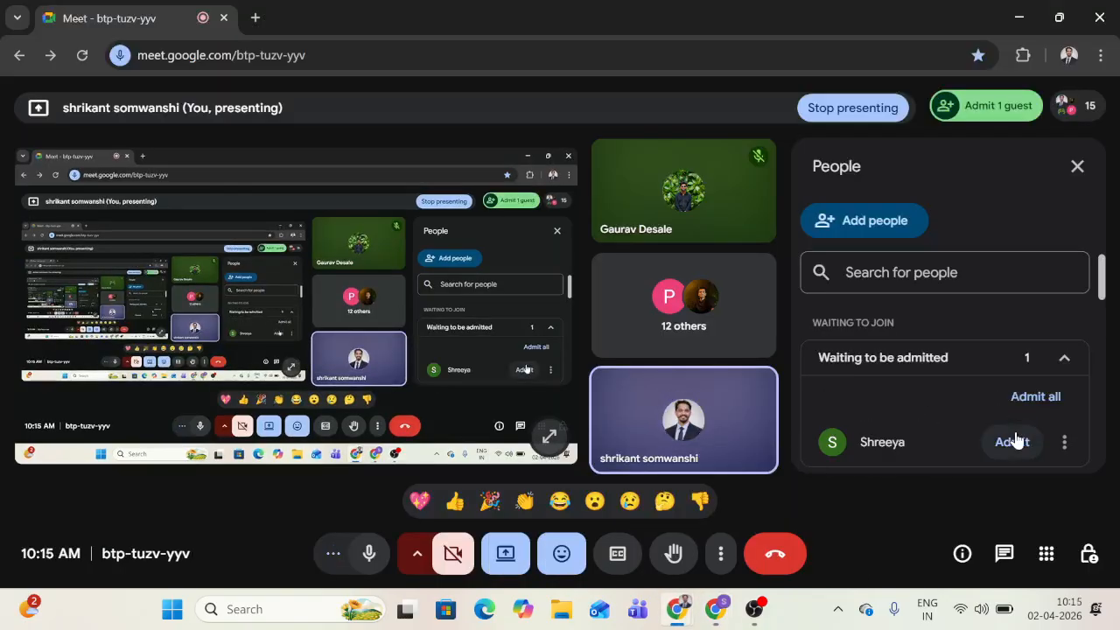
click(1014, 441)
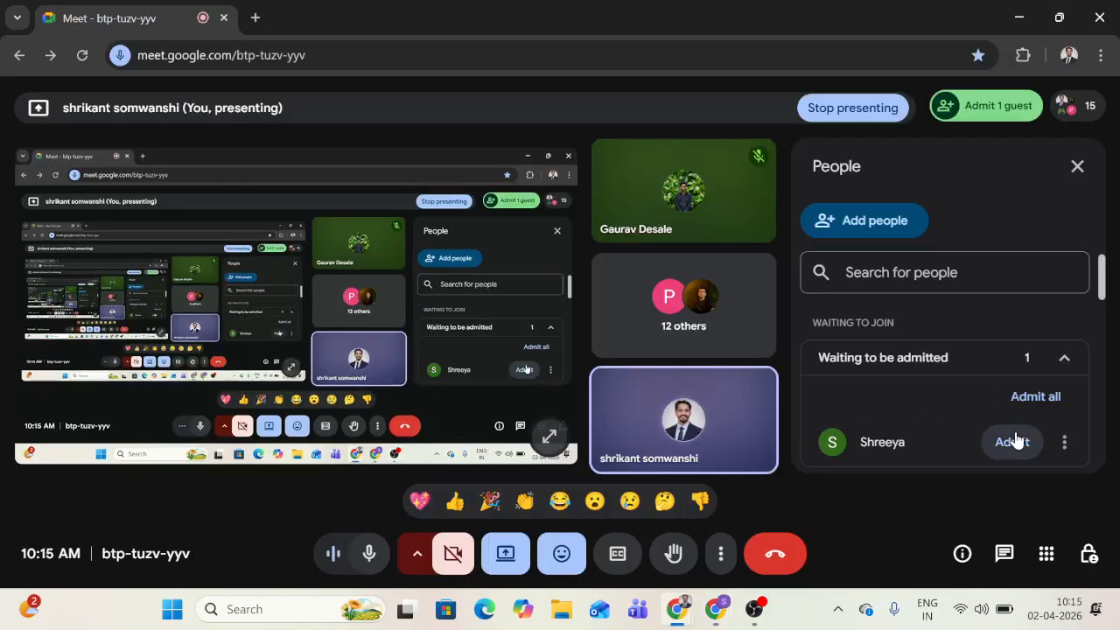
click(1023, 16)
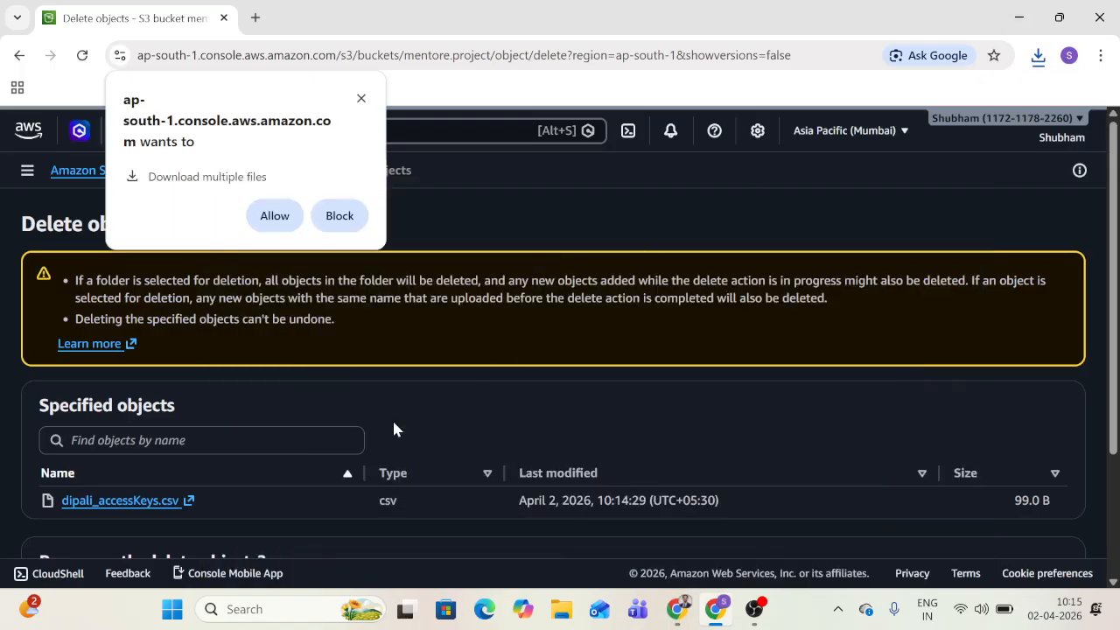
Step: Dismiss the multiple-download request and delete the access keys CSV, confirming with "permanently delete"
click(361, 100)
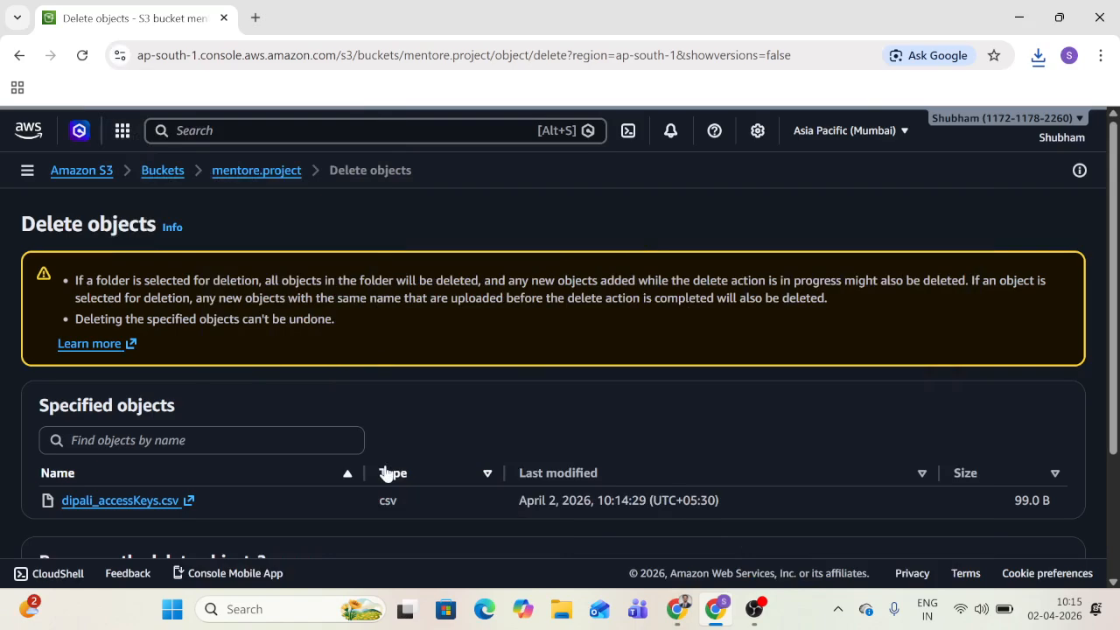
scroll(385, 473, down, 2)
scroll(385, 473, up, 2)
scroll(88, 490, down, 2)
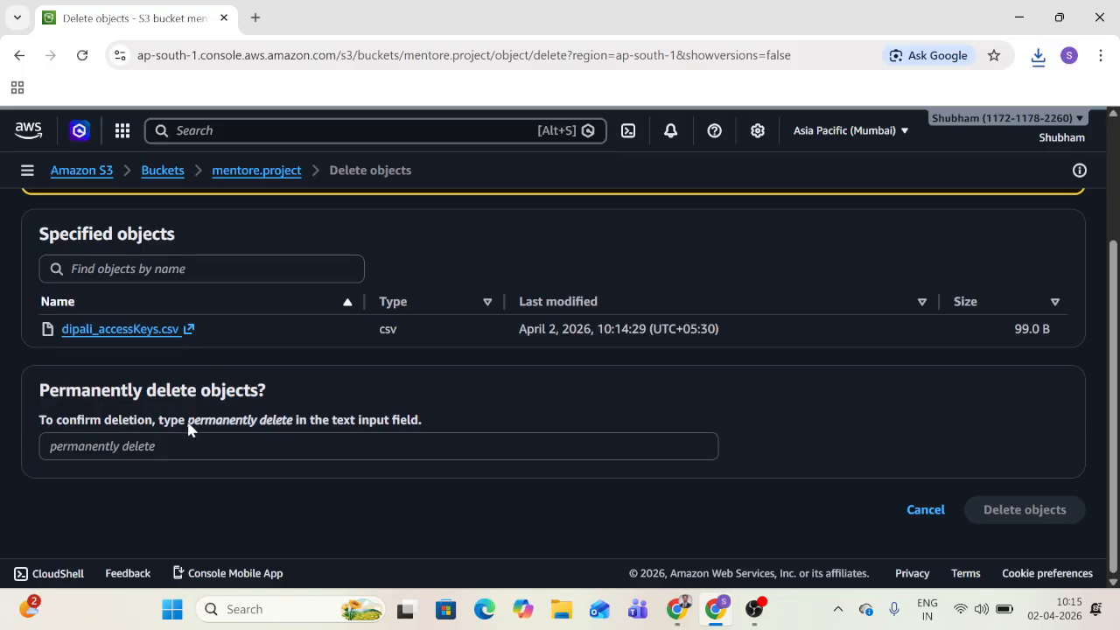
mouse_move(187, 427)
mouse_down()
mouse_move(300, 422)
mouse_move(262, 450)
mouse_move(189, 447)
mouse_up()
click(260, 445)
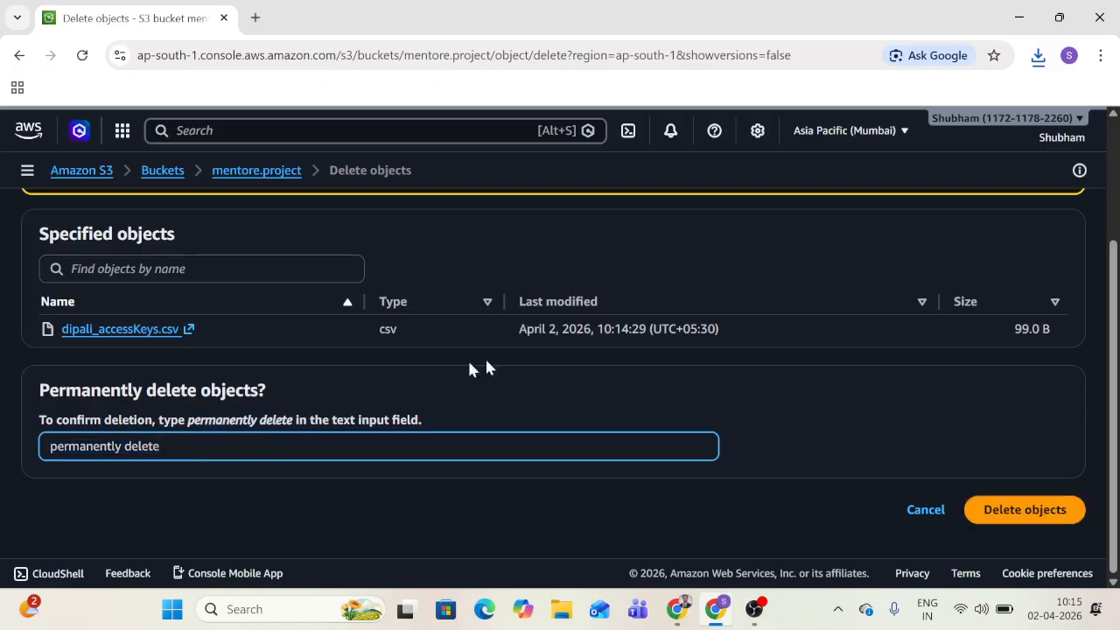
click(1001, 510)
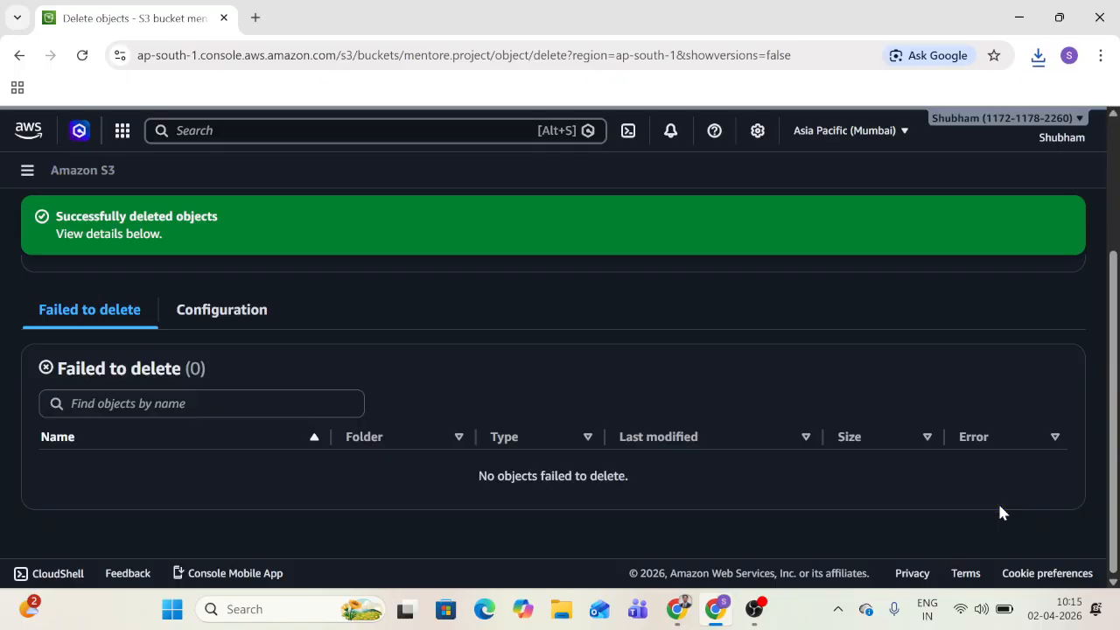
scroll(990, 423, up, 3)
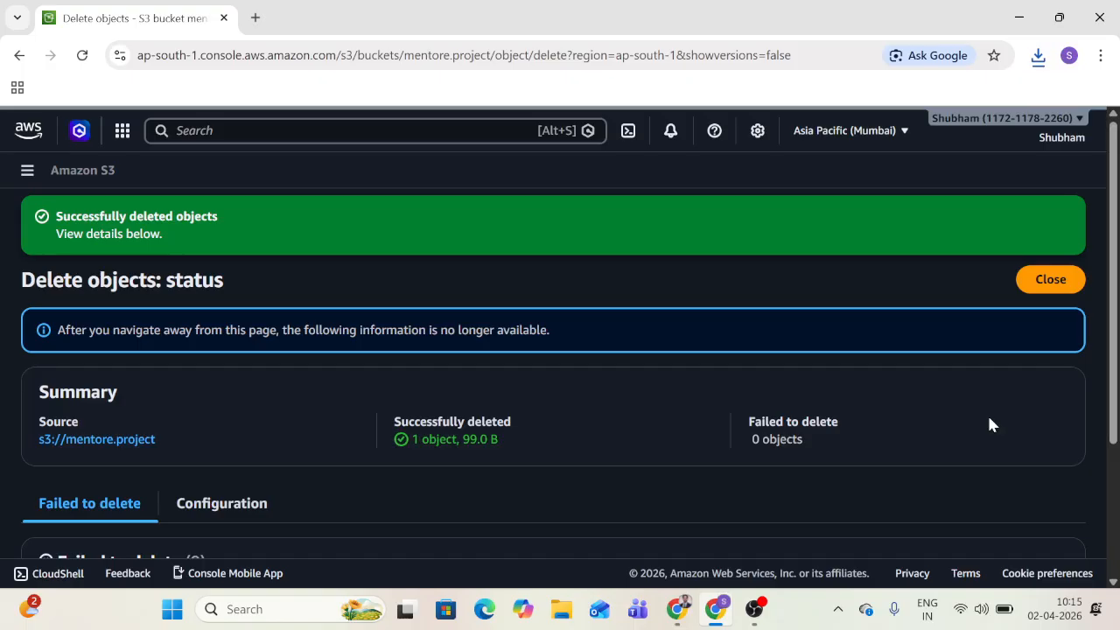
Step: Close the deletion status page and minimise the open windows to reach the Windows desktop
click(1070, 280)
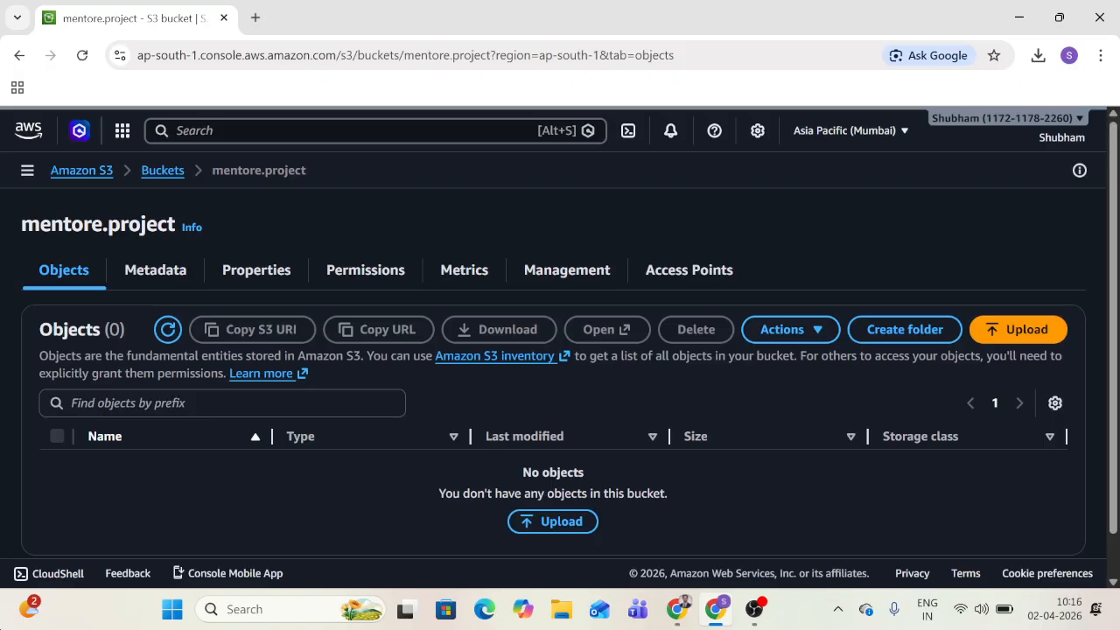
click(1022, 24)
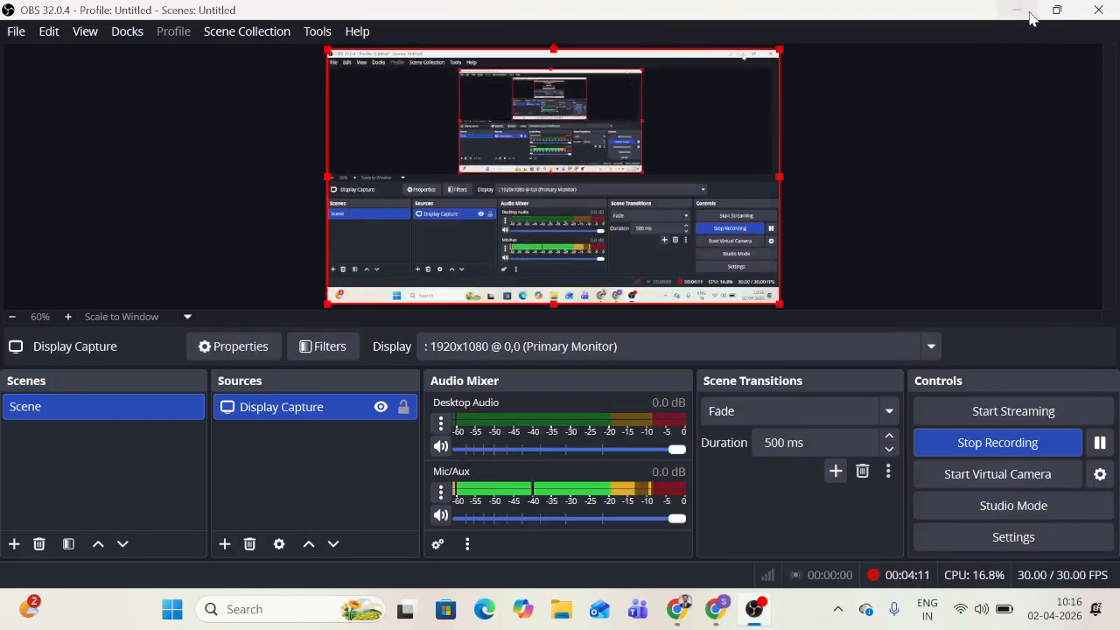
click(1029, 18)
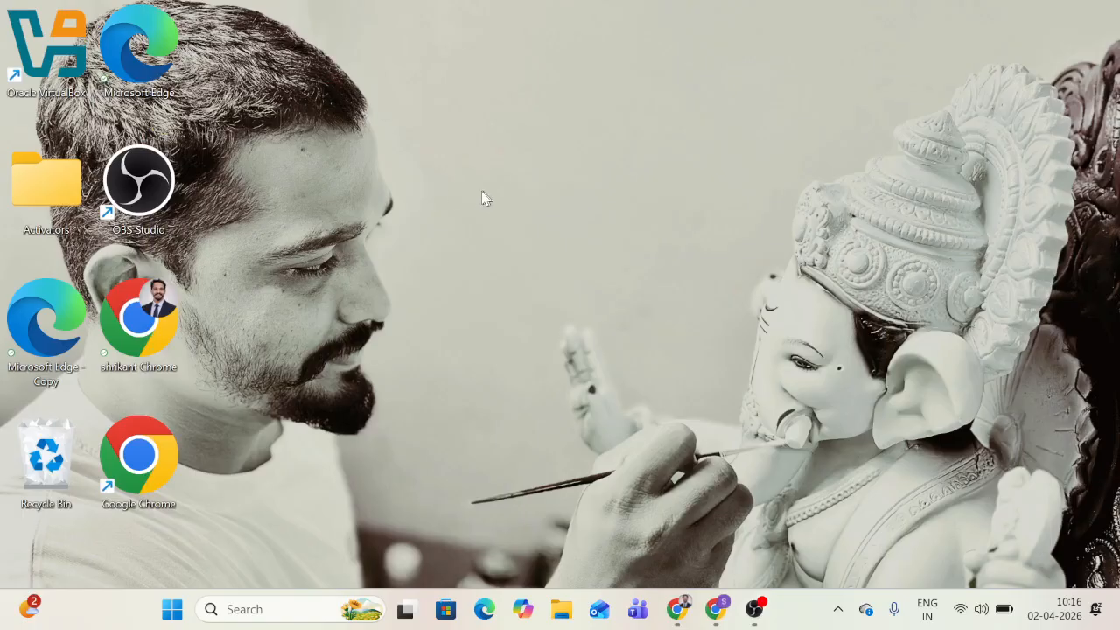
Step: Create a new text document on the desktop and name it mentore.project
right_click(510, 157)
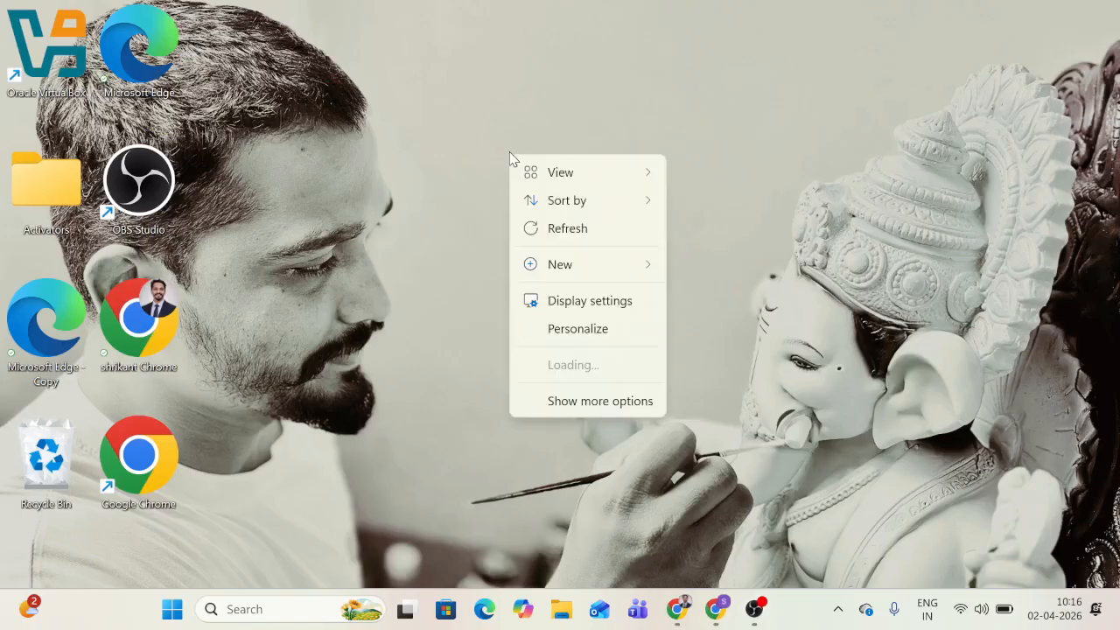
mouse_move(570, 270)
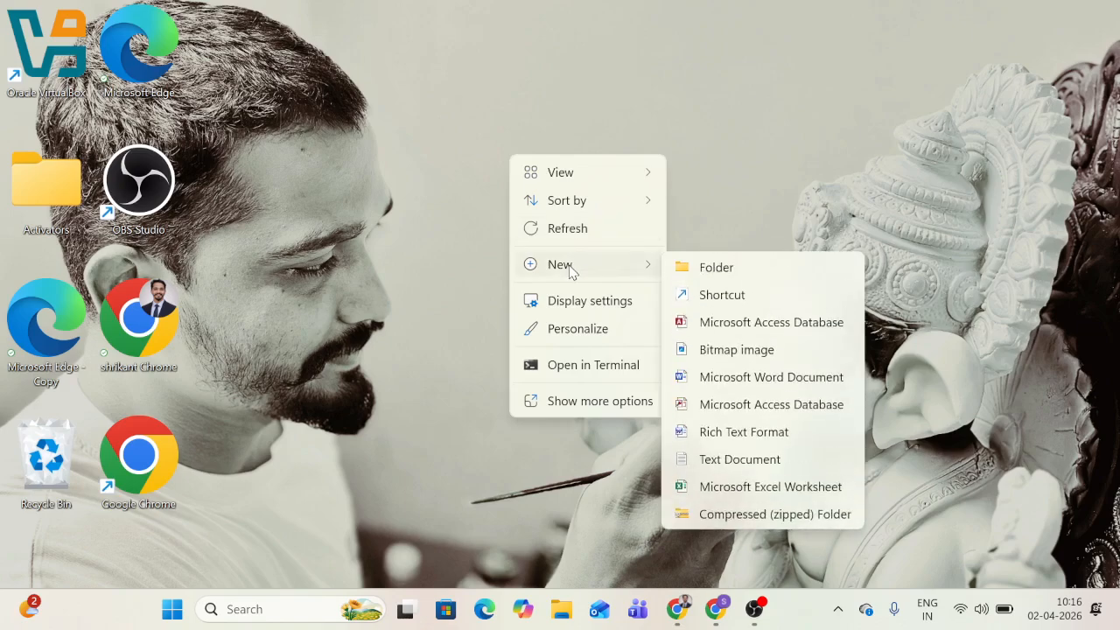
click(742, 460)
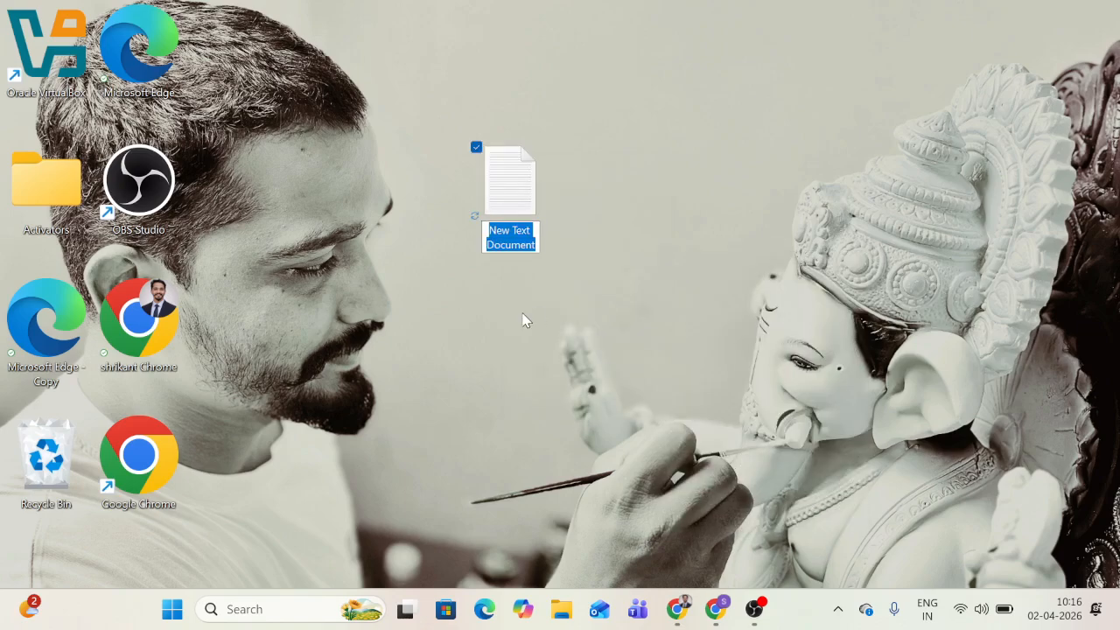
key(BackSpace)
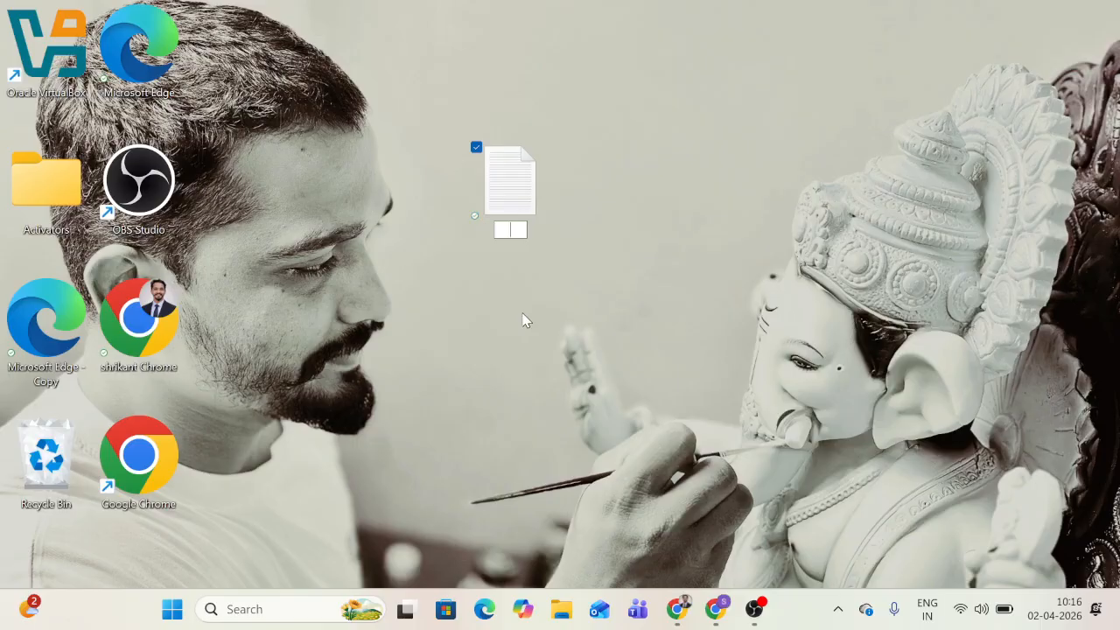
text(project)
key(BackSpace)
key(BackSpace)
key(BackSpace)
key(BackSpace)
key(BackSpace)
key(BackSpace)
key(BackSpace)
text(mentore.project)
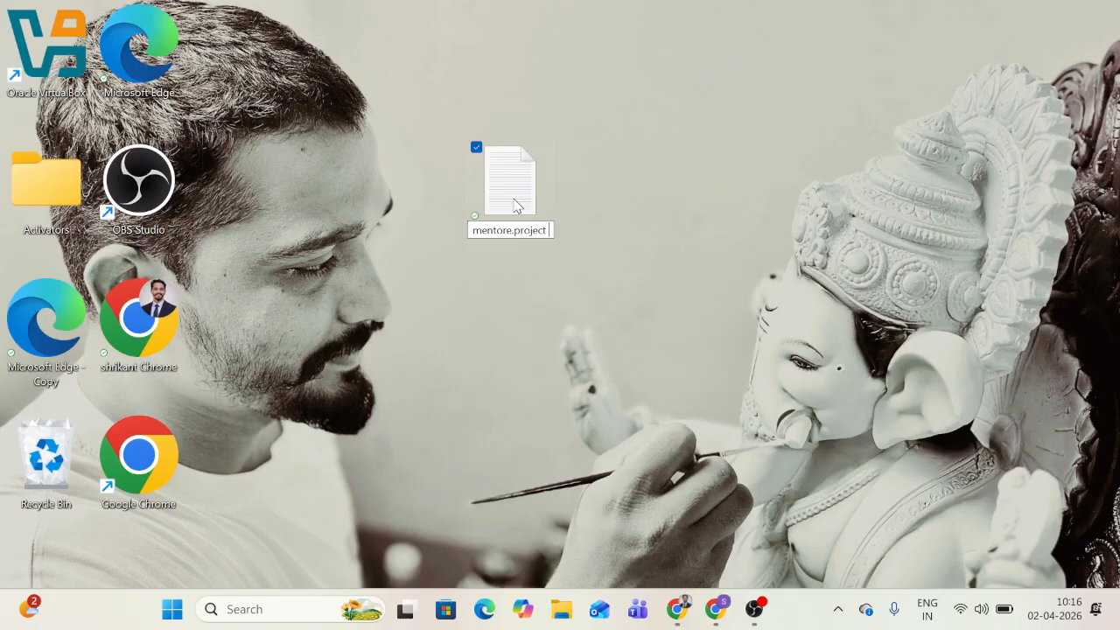
key(Return)
Step: Open the mentore.project text file, enter "this is my project mentore", then save and close it
key(Return)
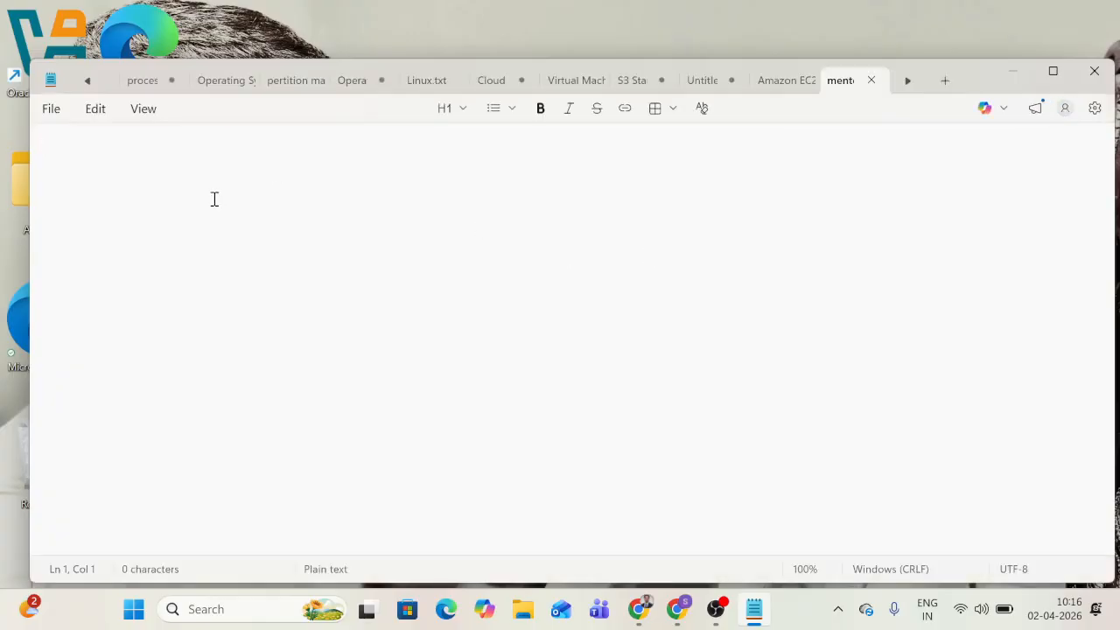
text(this is my )
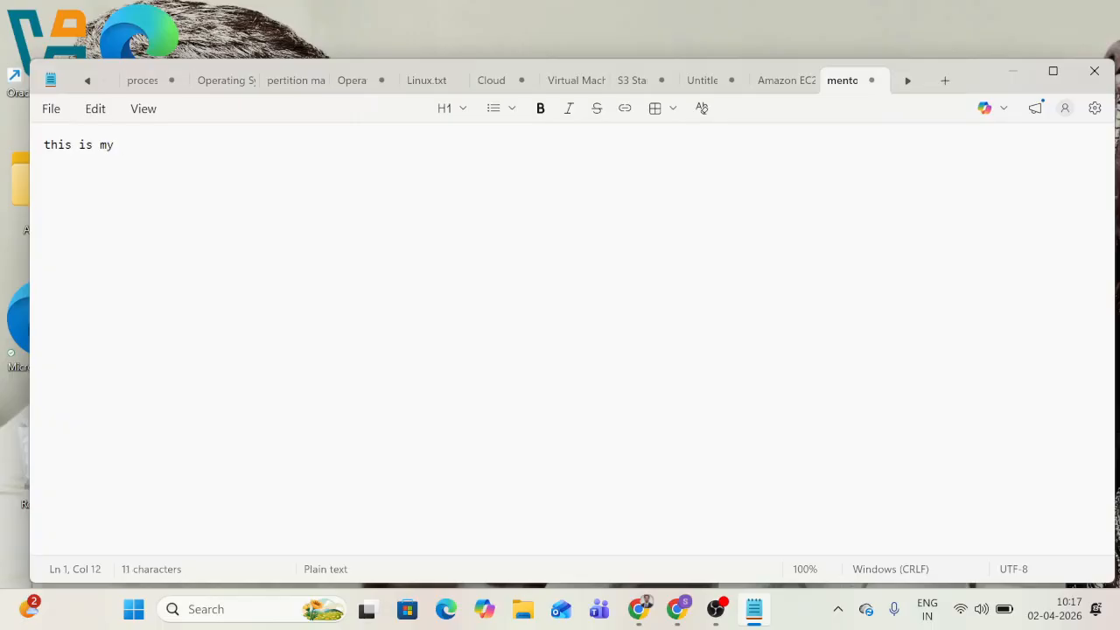
text(project mentore)
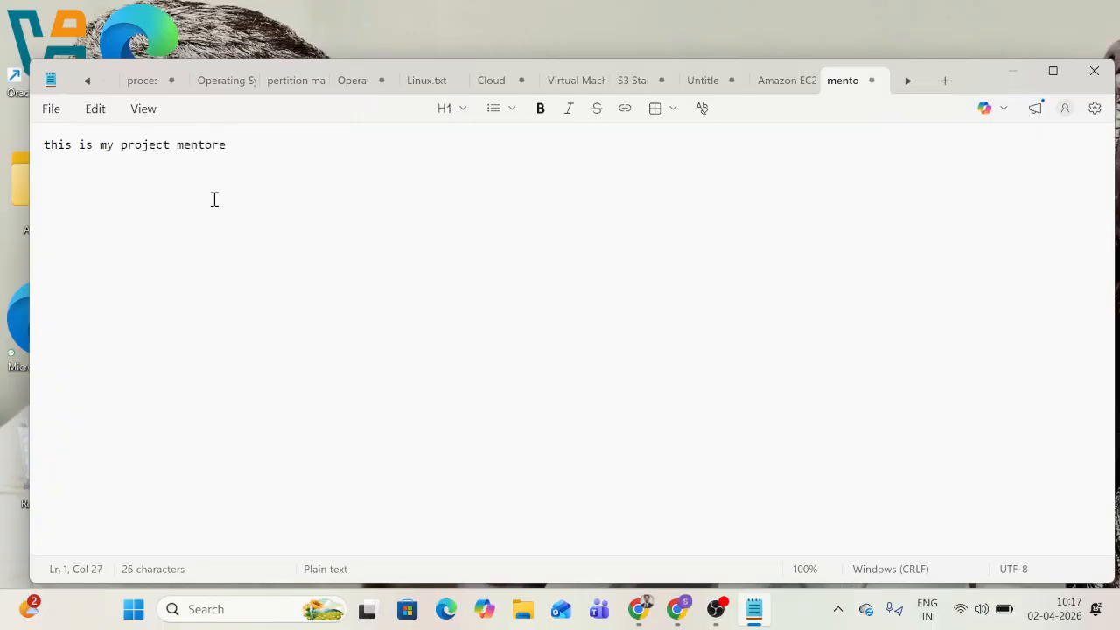
key(ctrl+s)
click(50, 108)
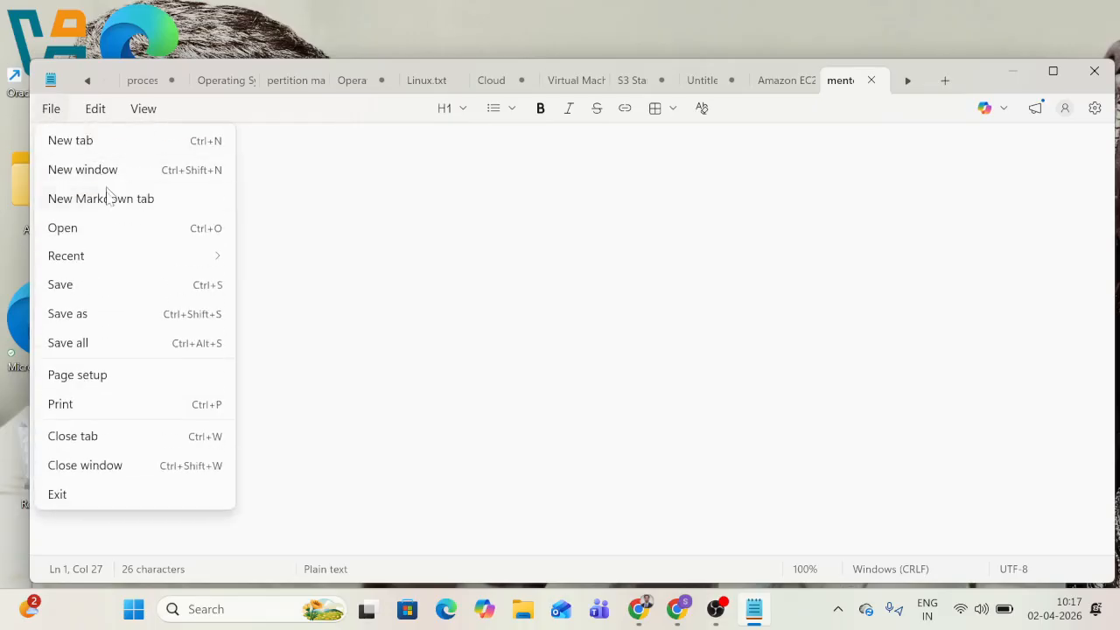
click(96, 284)
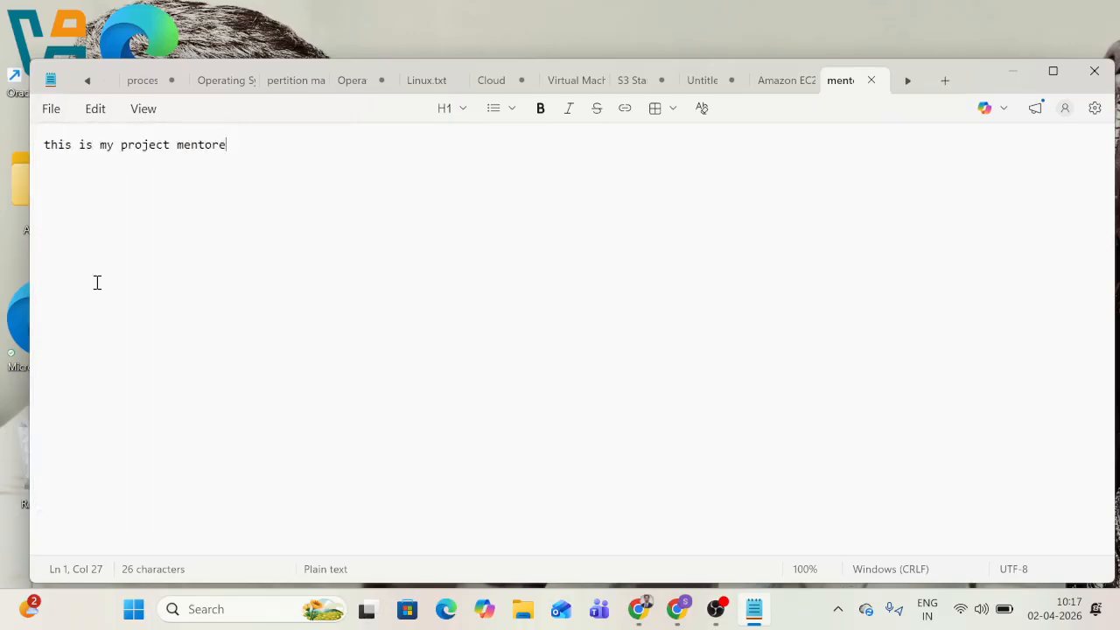
click(1093, 71)
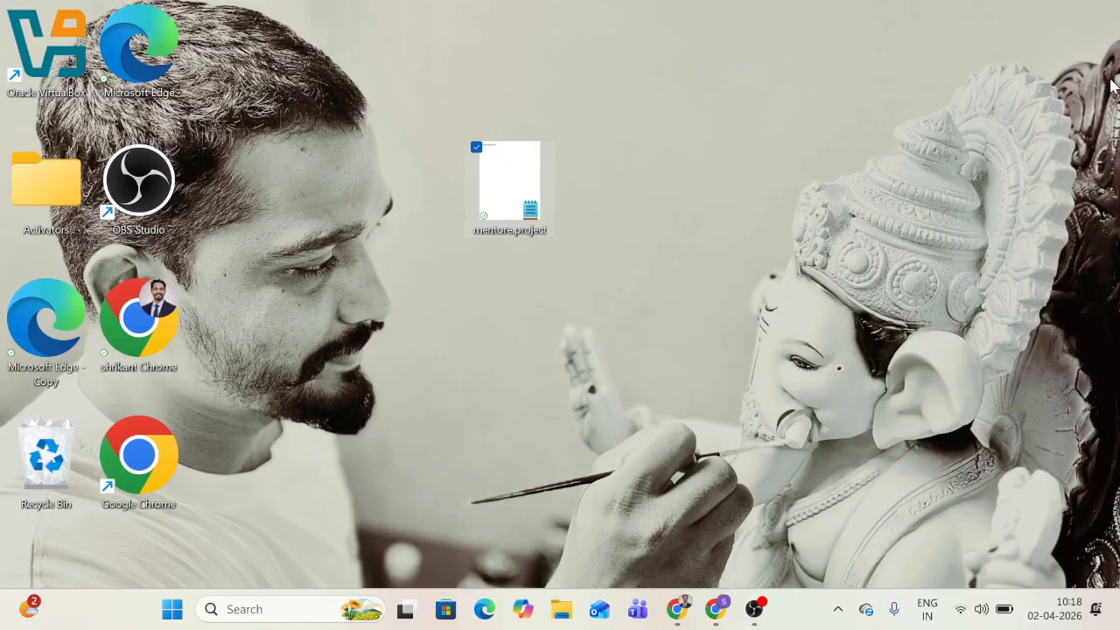
Step: Switch to the S3 bucket page in Chrome and add the Desktop file mentore.project to a new upload
click(716, 610)
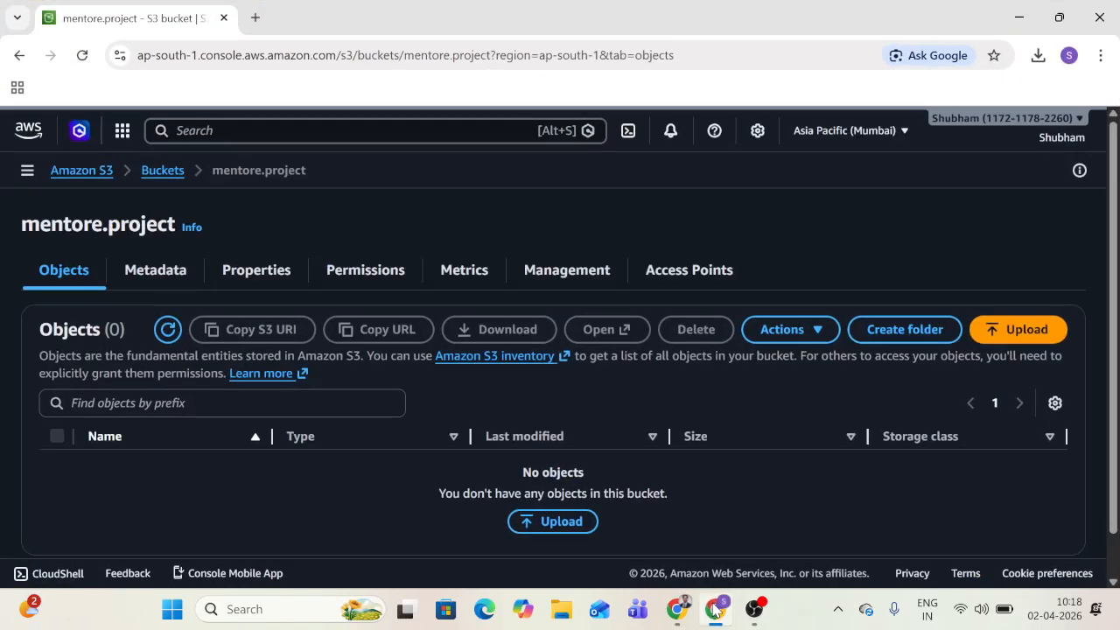
click(1056, 332)
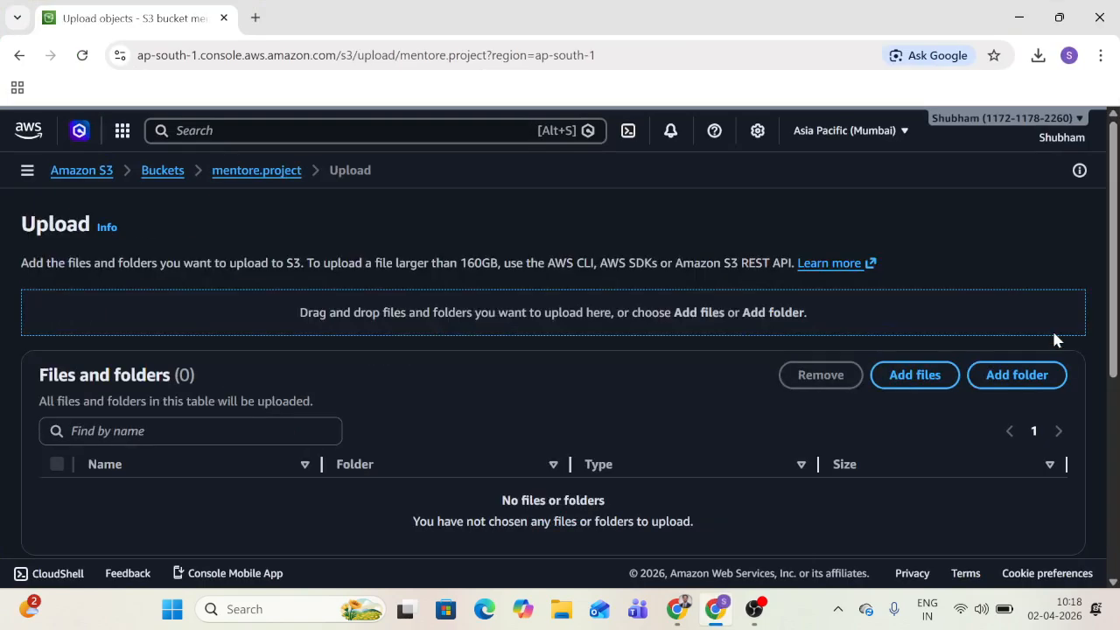
click(912, 385)
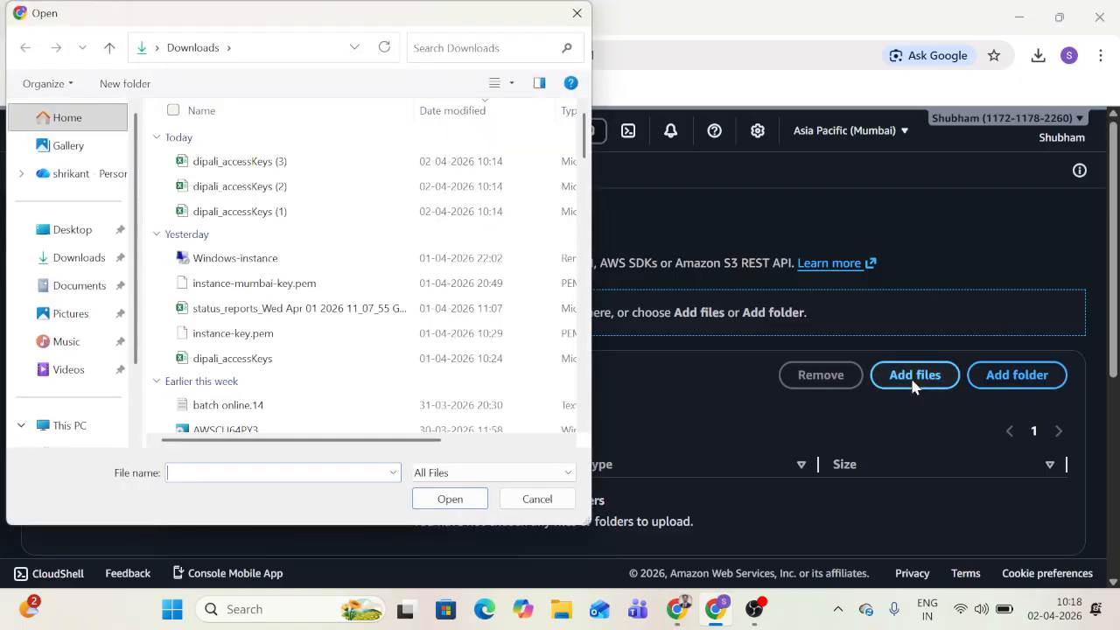
click(71, 229)
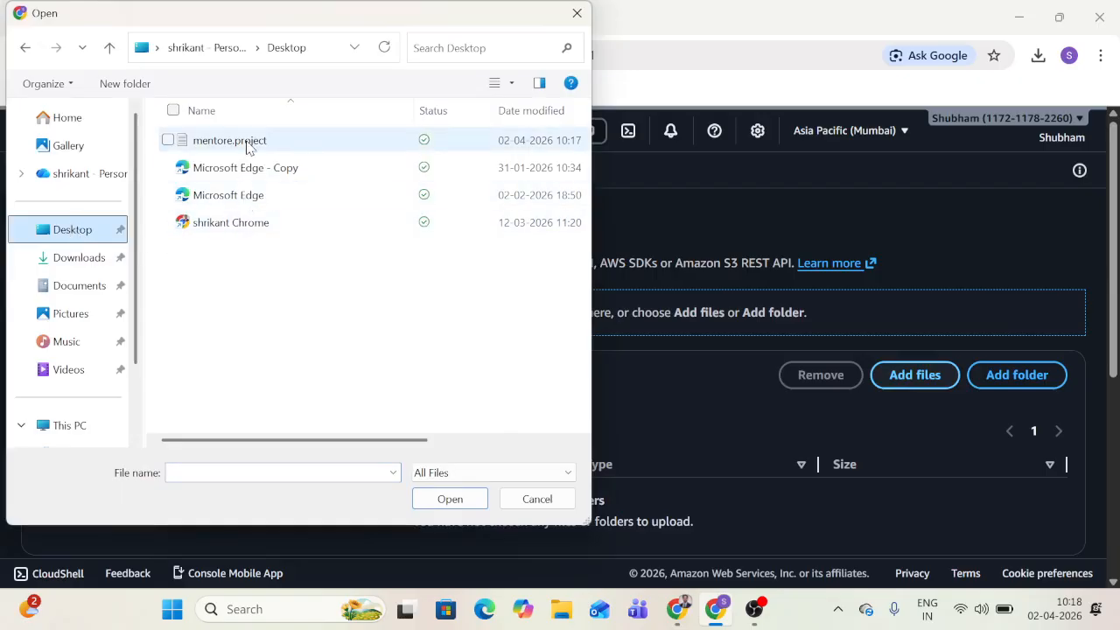
click(248, 142)
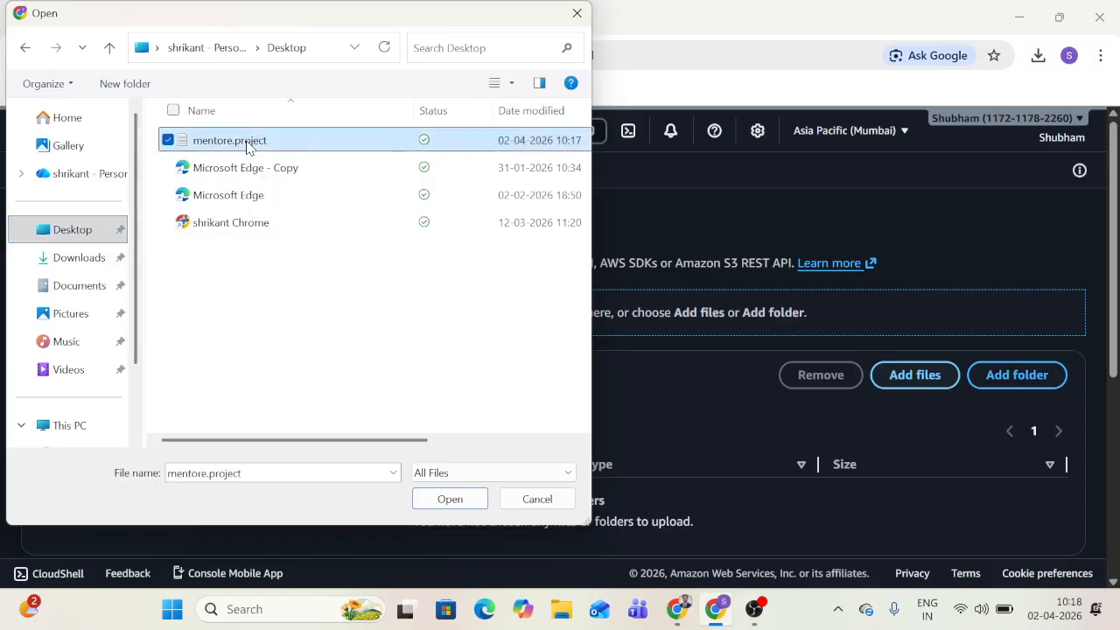
click(450, 498)
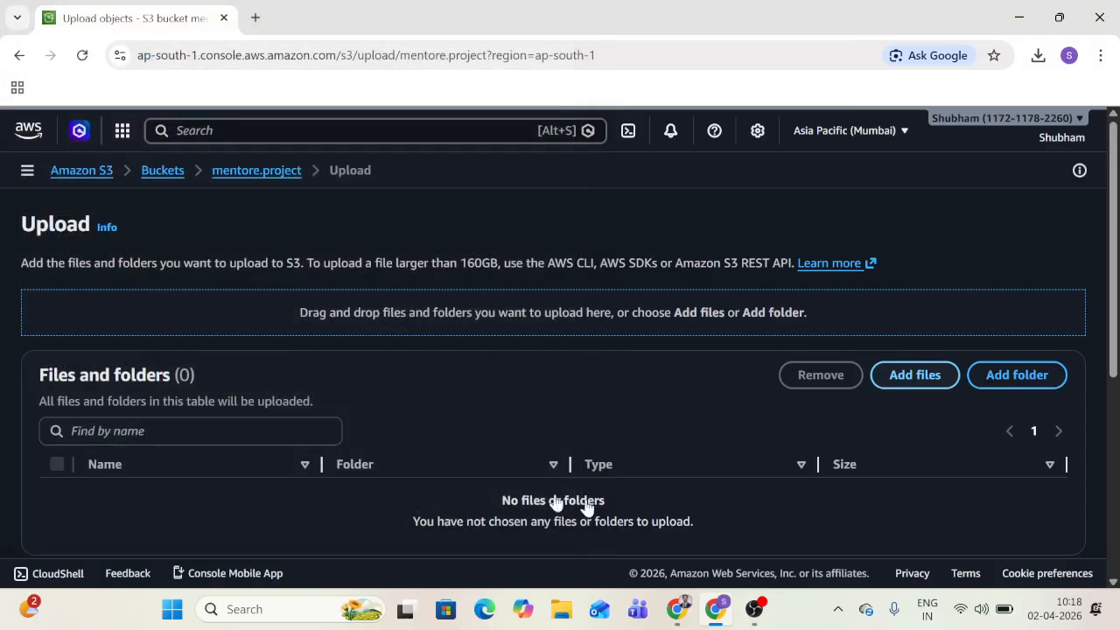
Step: Upload the added file to the mentore.project bucket and close the upload status page
scroll(852, 516, down, 5)
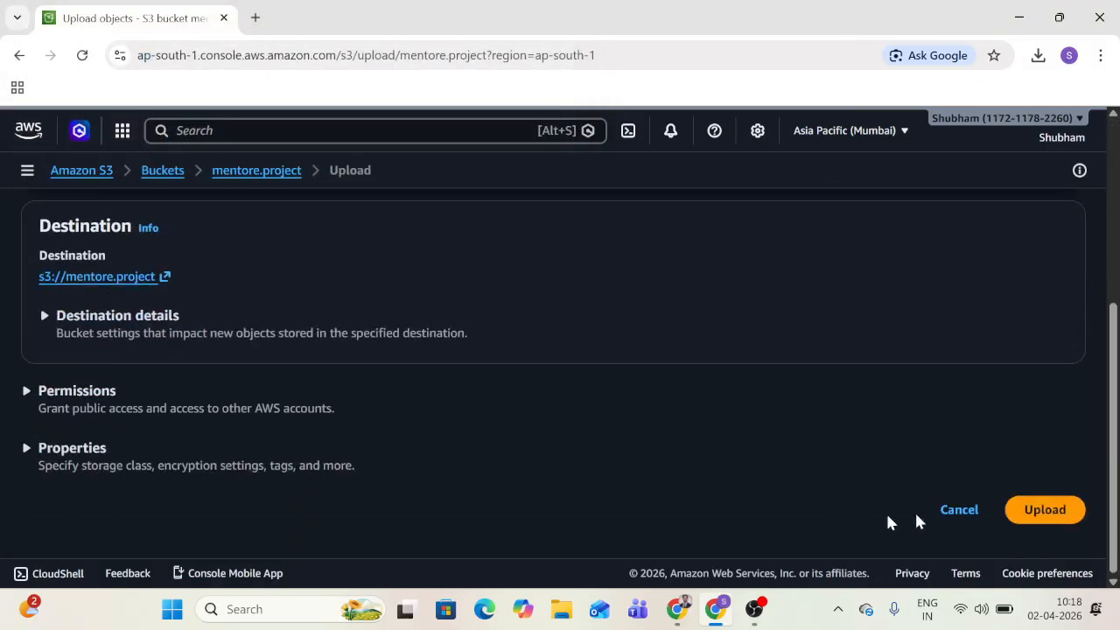
click(1045, 520)
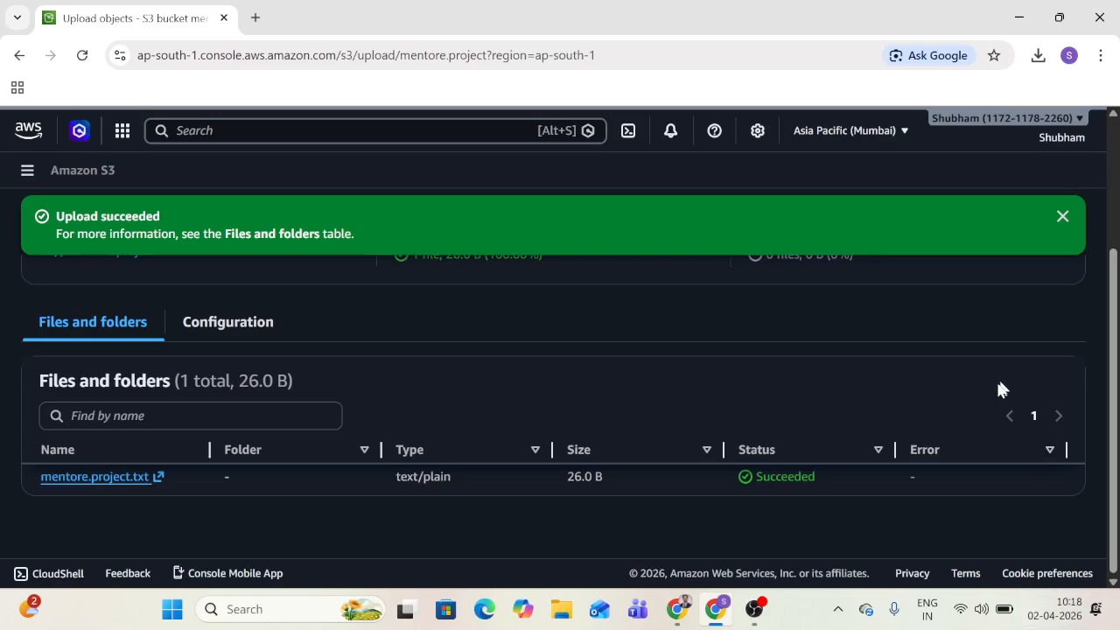
scroll(1001, 390, up, 3)
click(1059, 280)
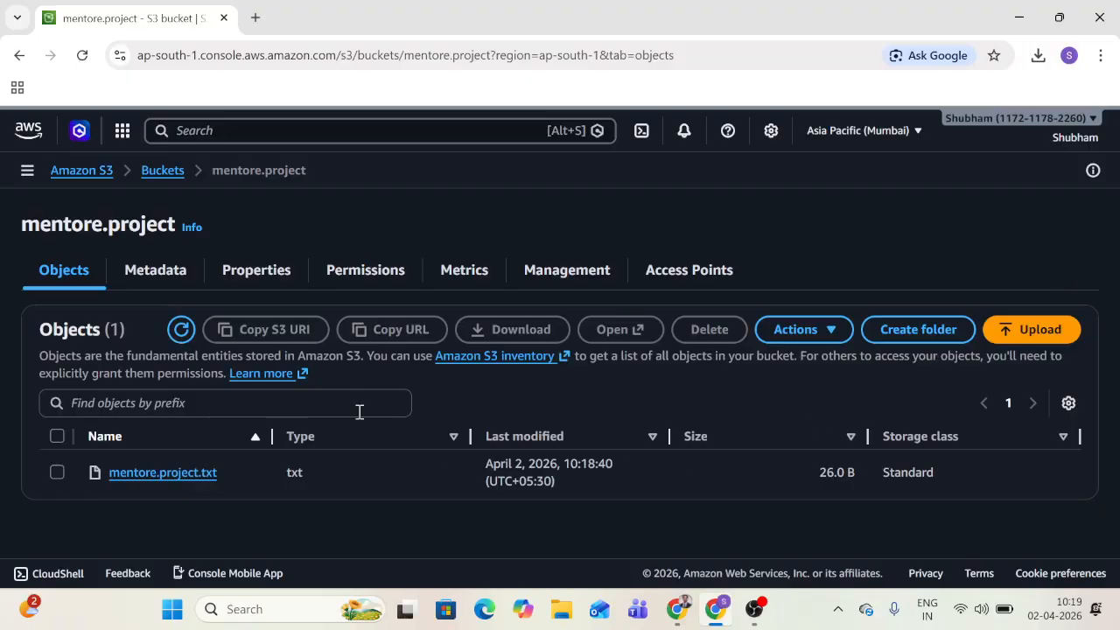
Step: Select mentore.project.txt, open it from the bucket to view its contents, and return to the bucket's object list
click(56, 473)
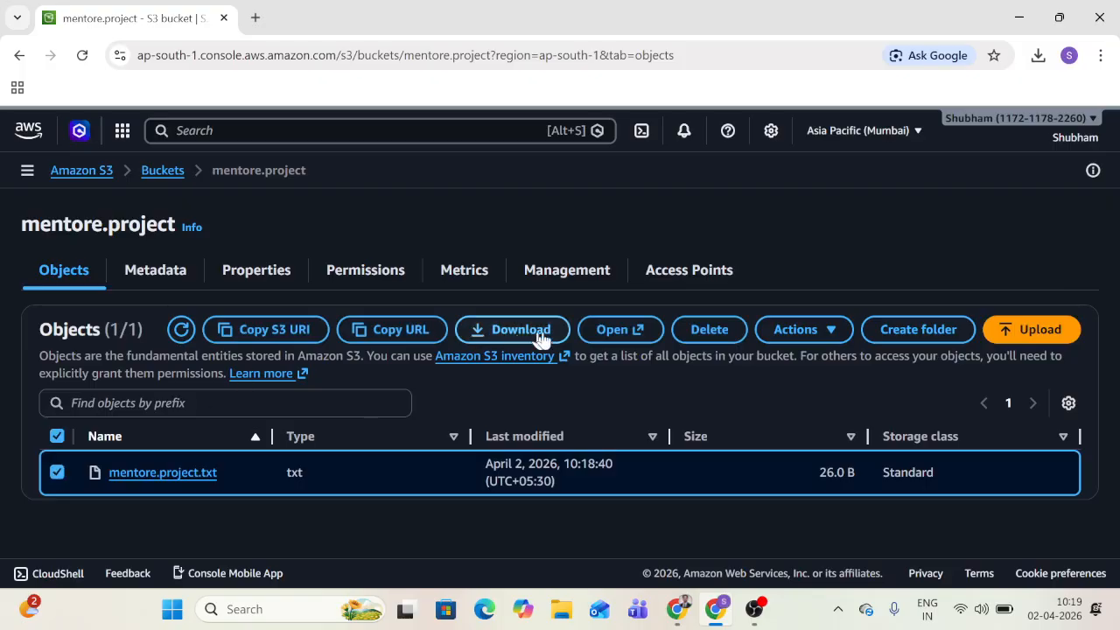
click(594, 338)
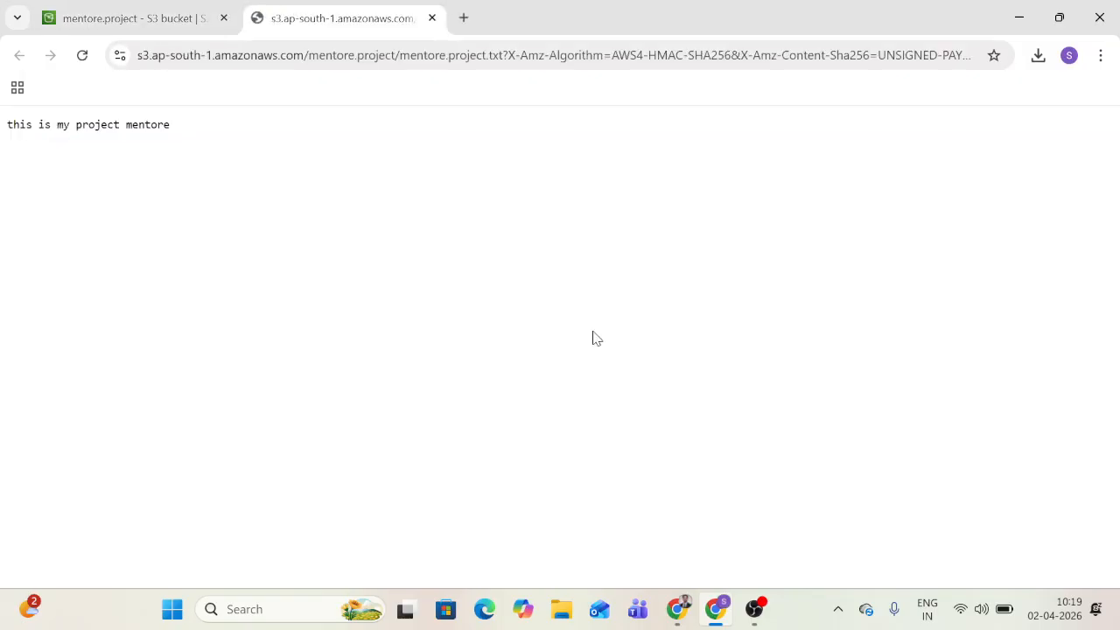
click(164, 12)
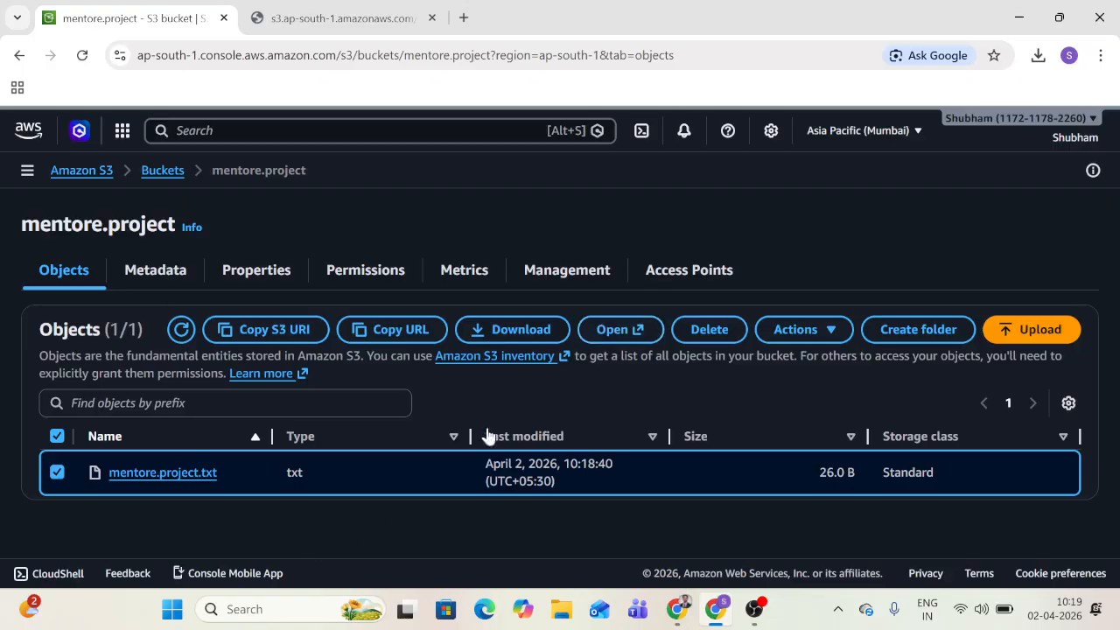
Step: Try to download mentore.project.txt and set the browser to always allow multiple file downloads from the AWS console site
click(530, 330)
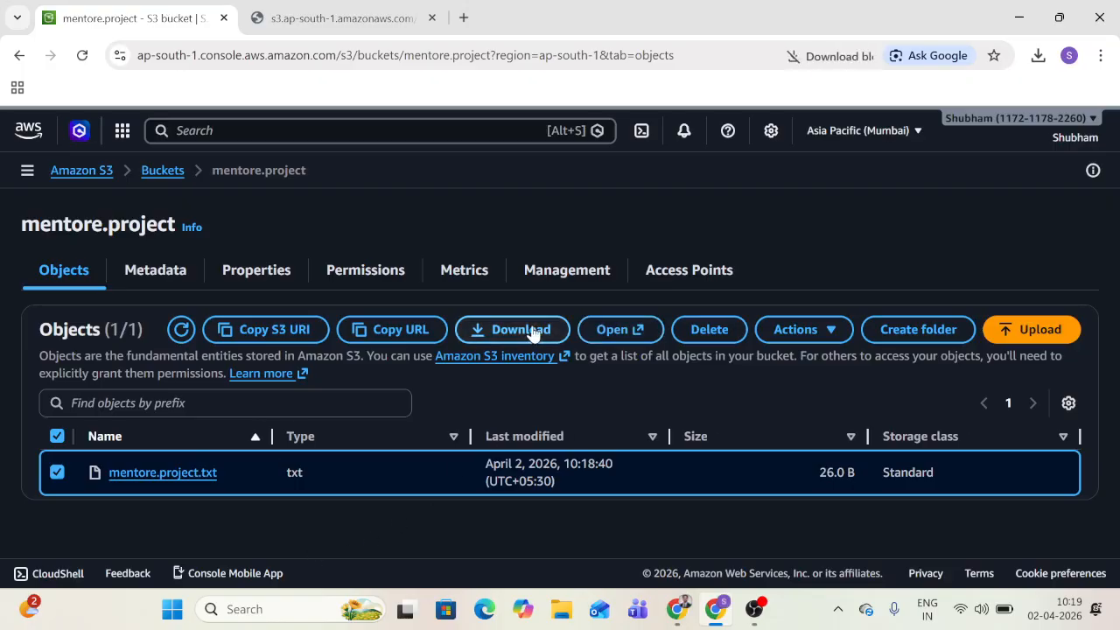
click(864, 59)
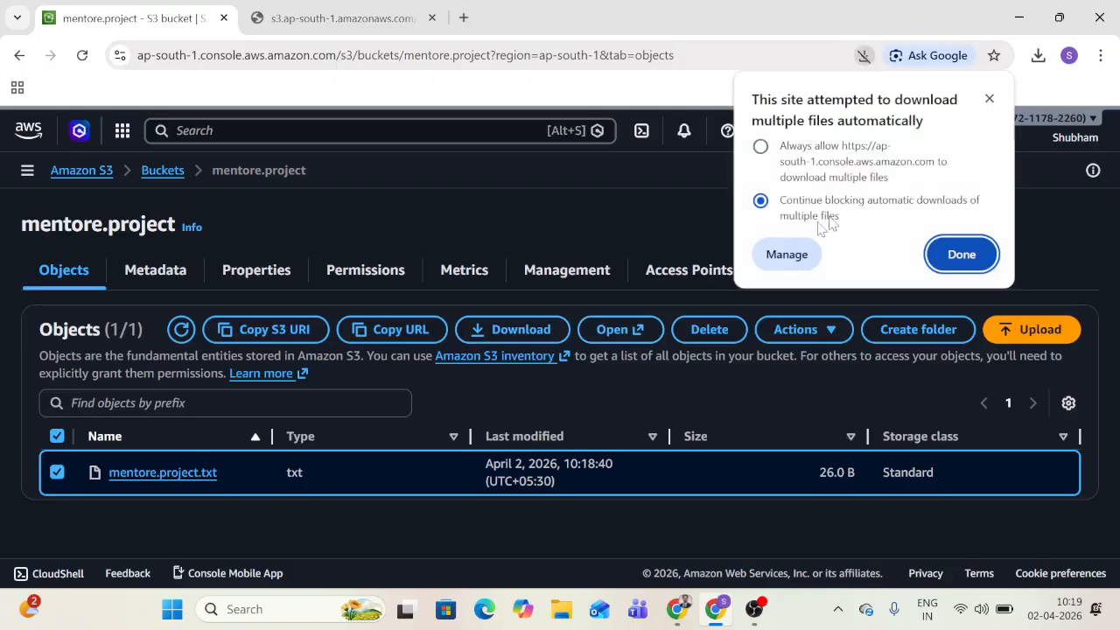
click(823, 175)
click(968, 254)
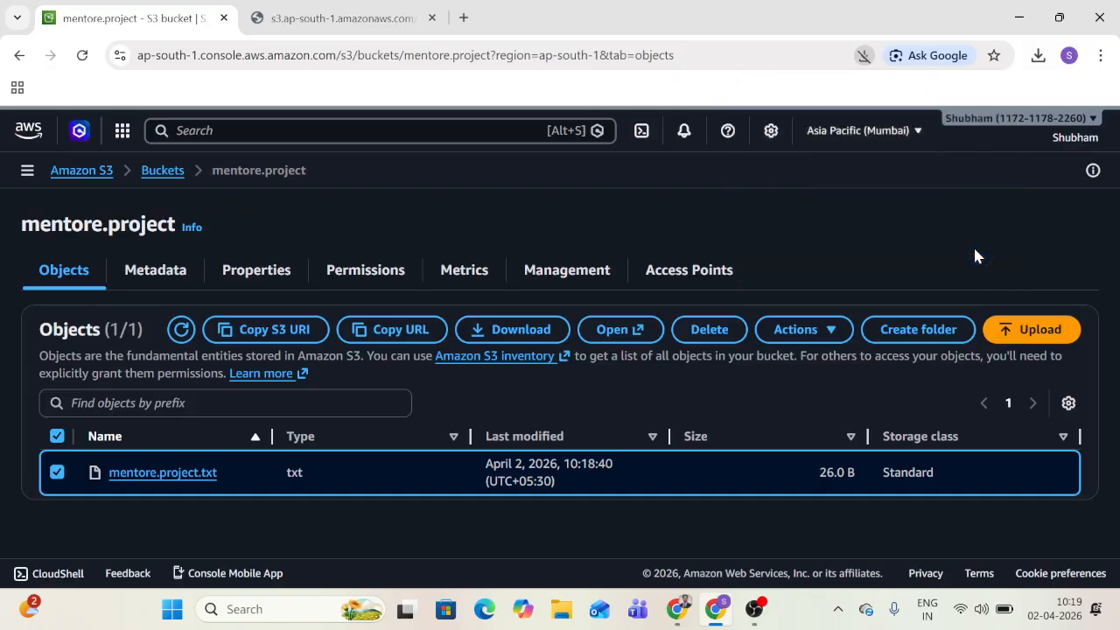
Step: Download mentore.project.txt from the bucket and check the browser's recent download history
click(521, 333)
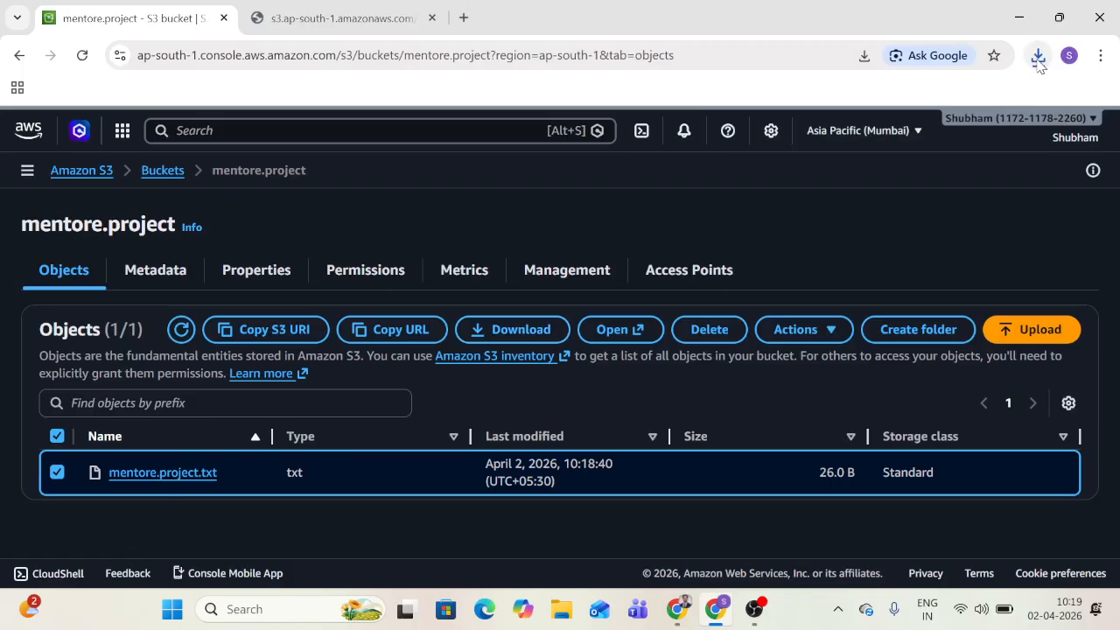
click(1038, 58)
click(1039, 58)
click(1039, 58)
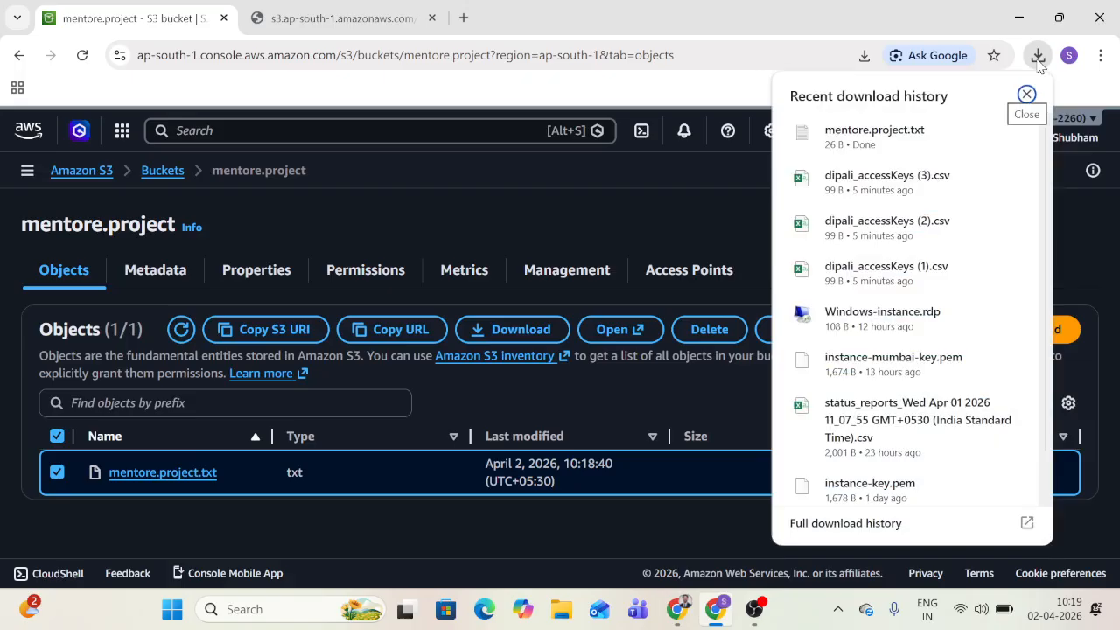
Step: Add the line add-linux to the desktop text file mentore.project, save it, and reopen the file to check its contents
click(1036, 12)
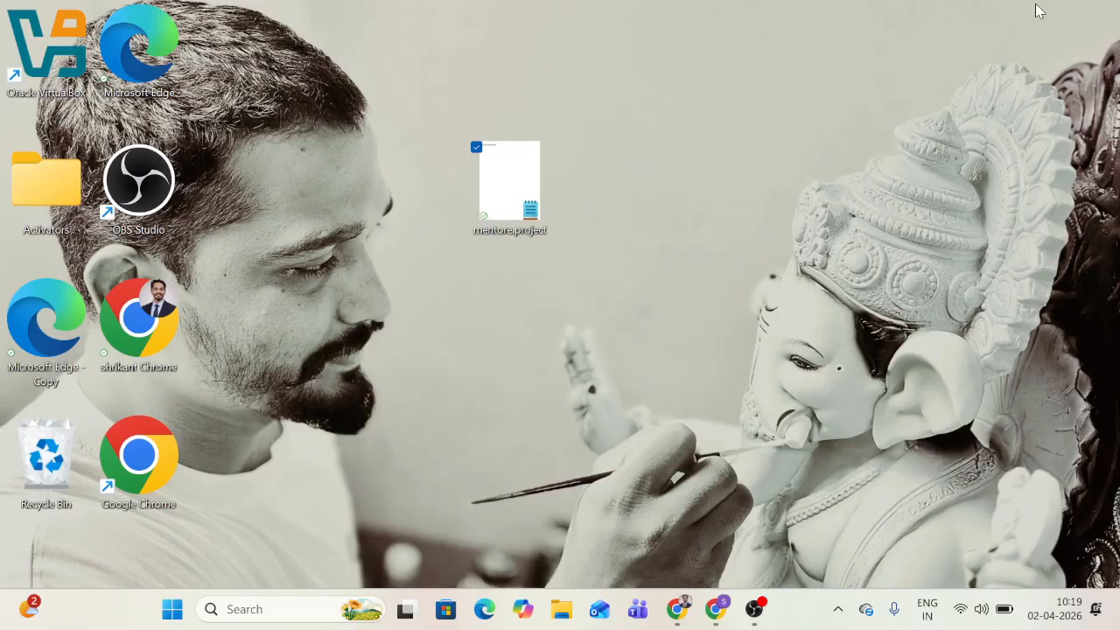
double_click(512, 164)
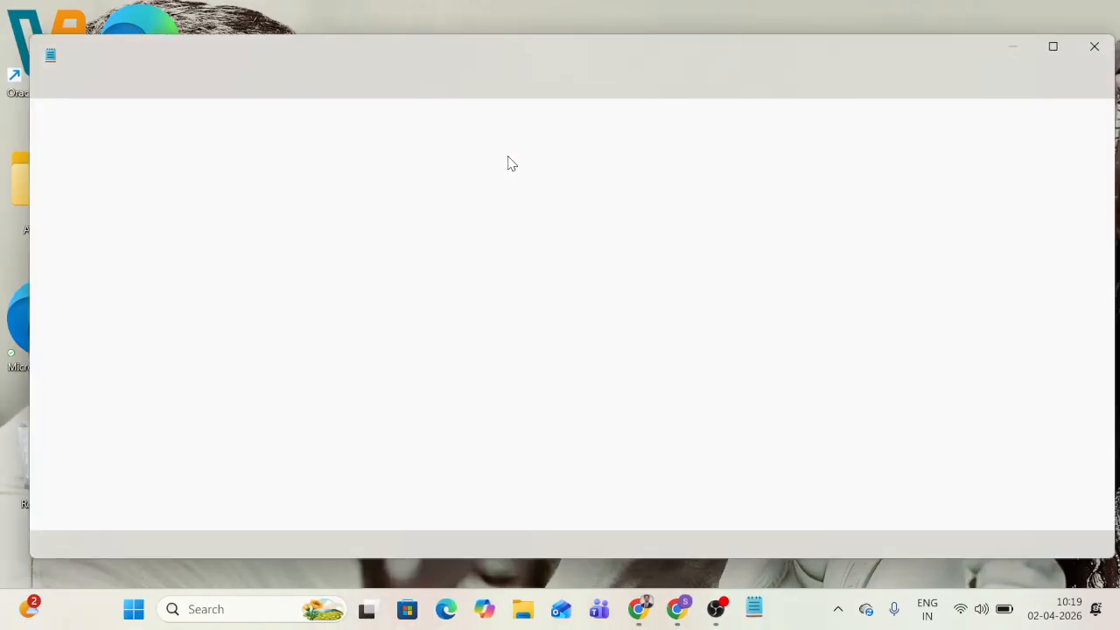
key(Return)
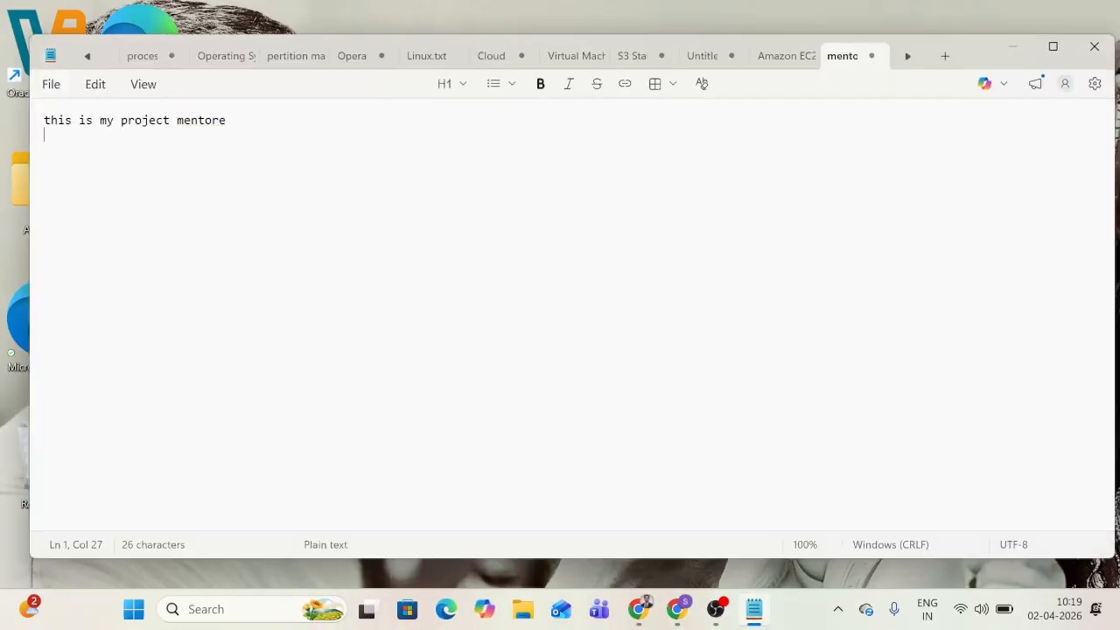
text(add-)
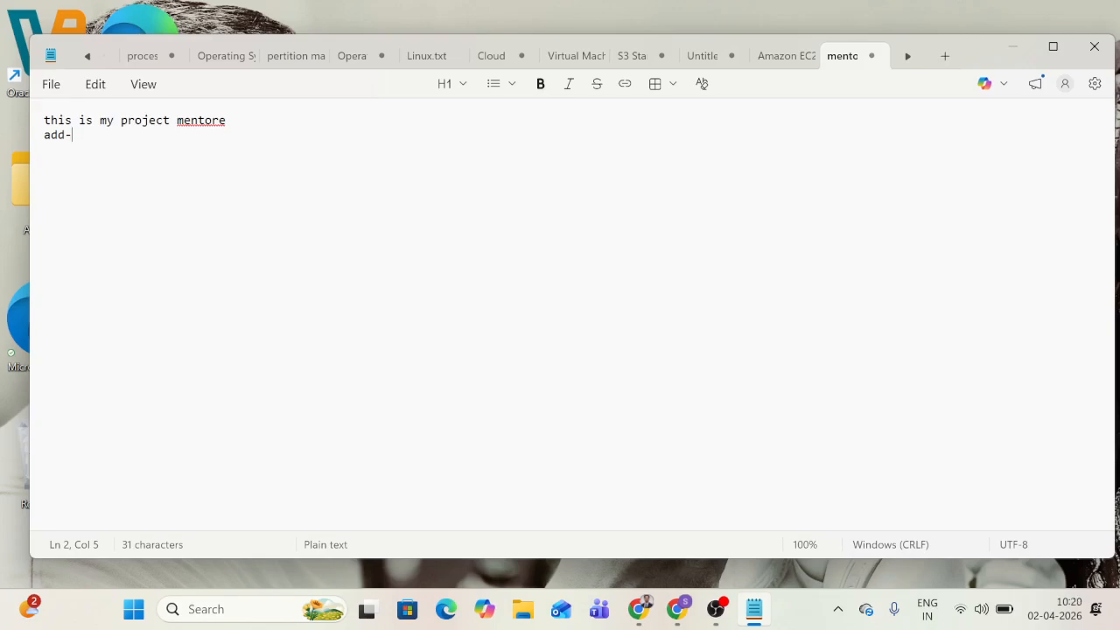
text(linux)
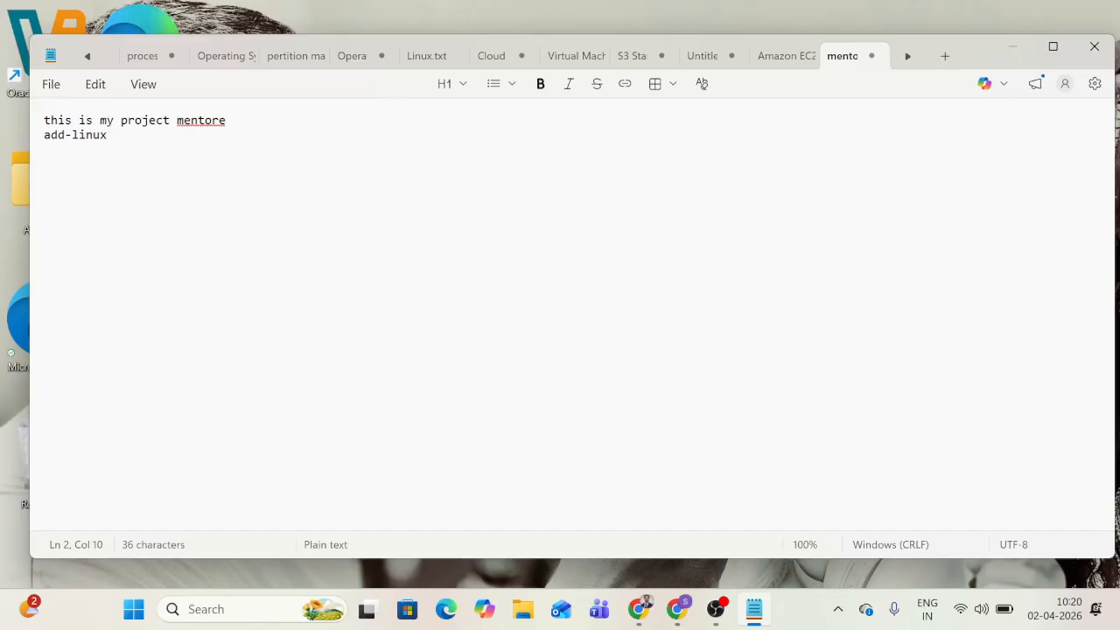
key(ctrl+s)
click(1096, 48)
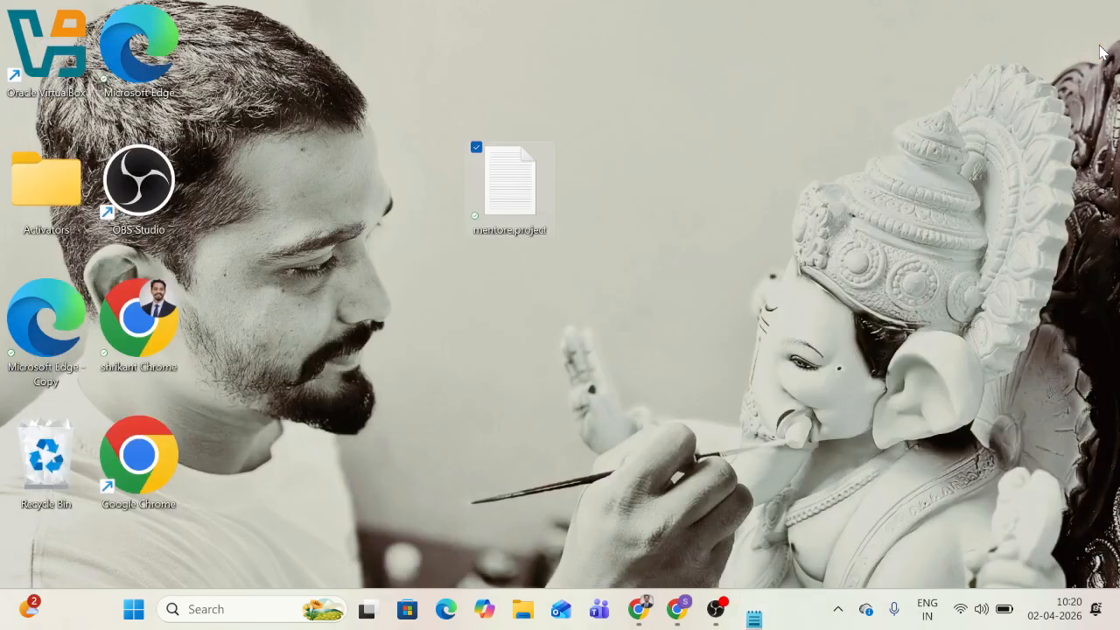
double_click(530, 204)
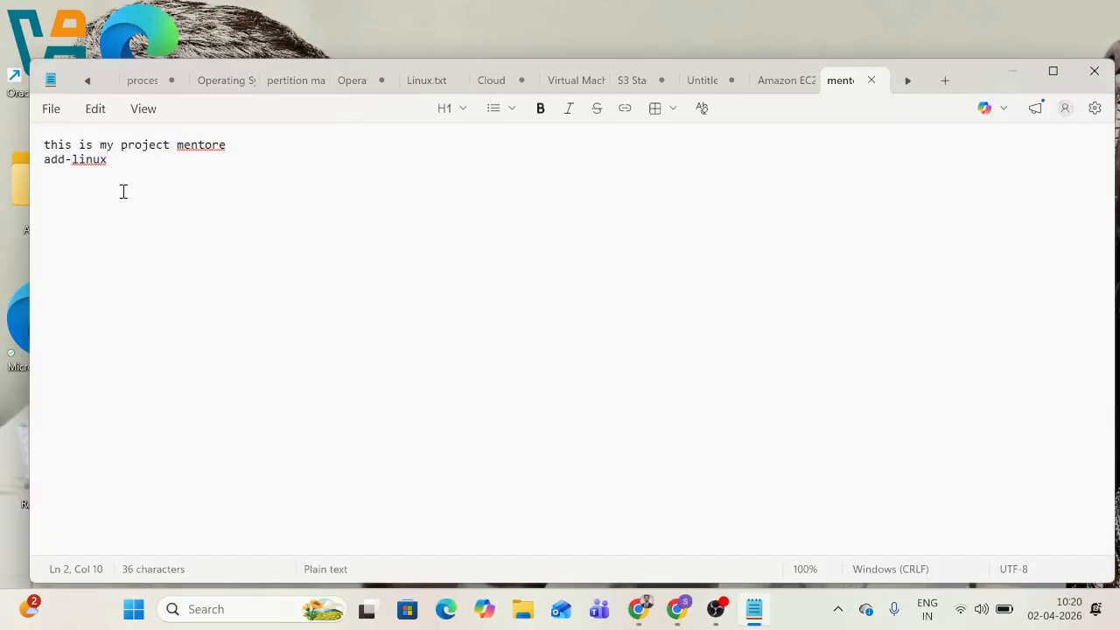
click(1095, 71)
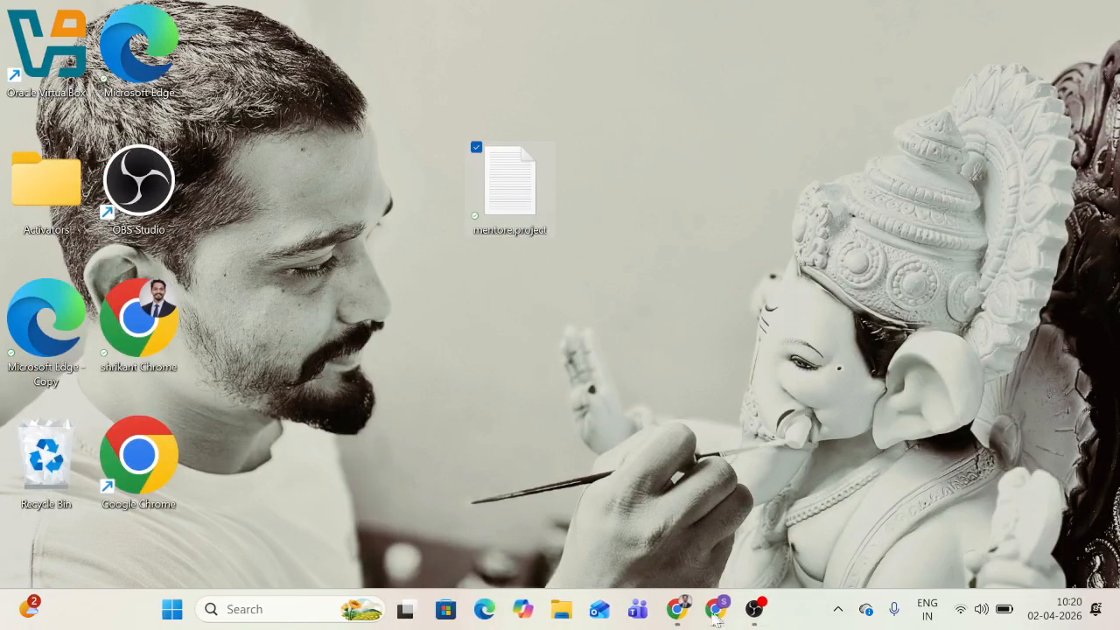
Step: Return to the S3 console, open the selected mentore.project.txt to view the stored contents, and close the opened object pages
mouse_move(716, 609)
click(674, 504)
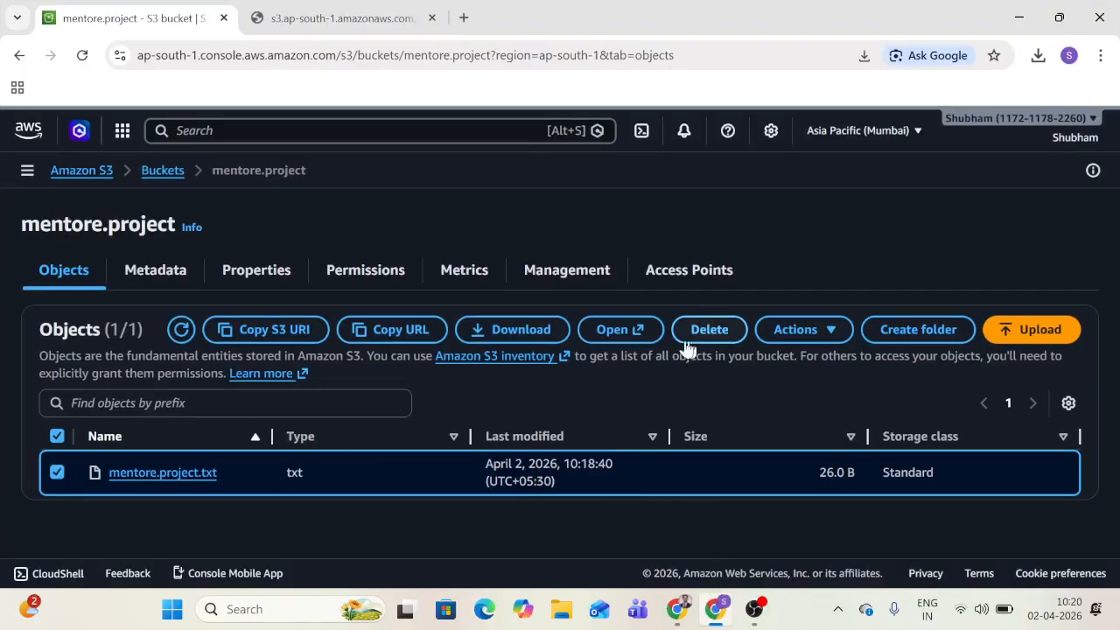
click(639, 336)
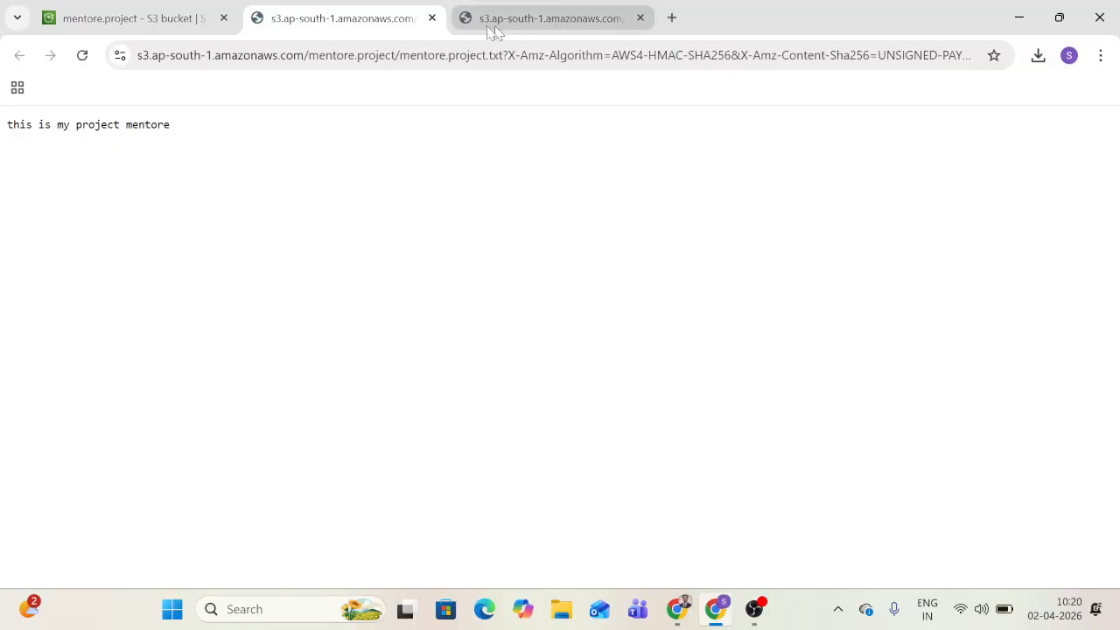
click(431, 20)
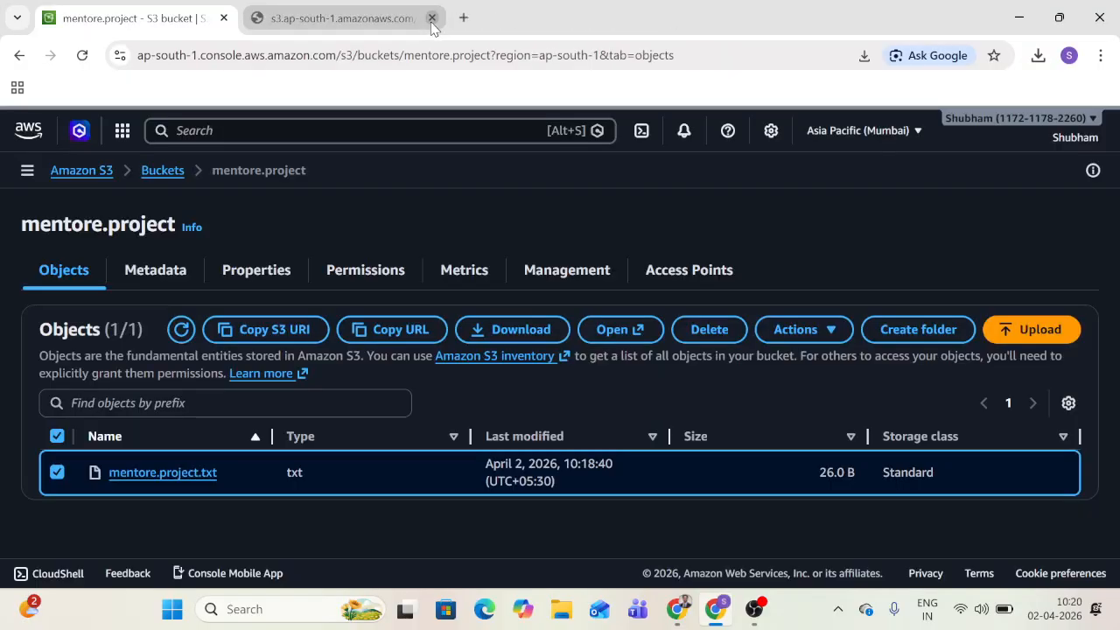
click(431, 19)
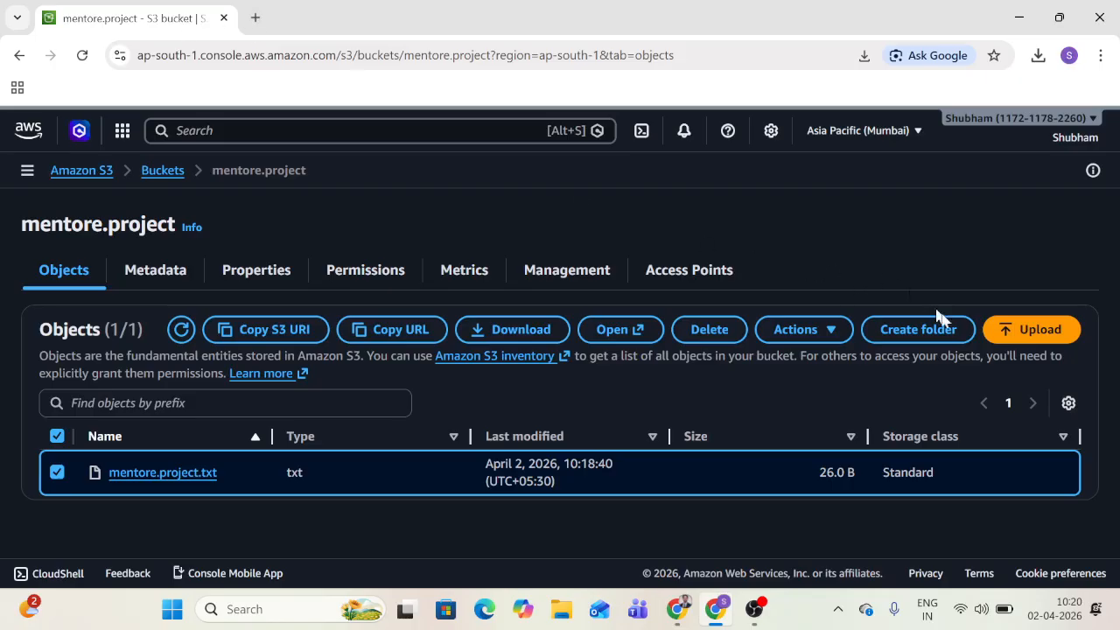
Step: Upload the edited mentore.project file from the Desktop to the mentore.project bucket and close the upload status page
click(1020, 330)
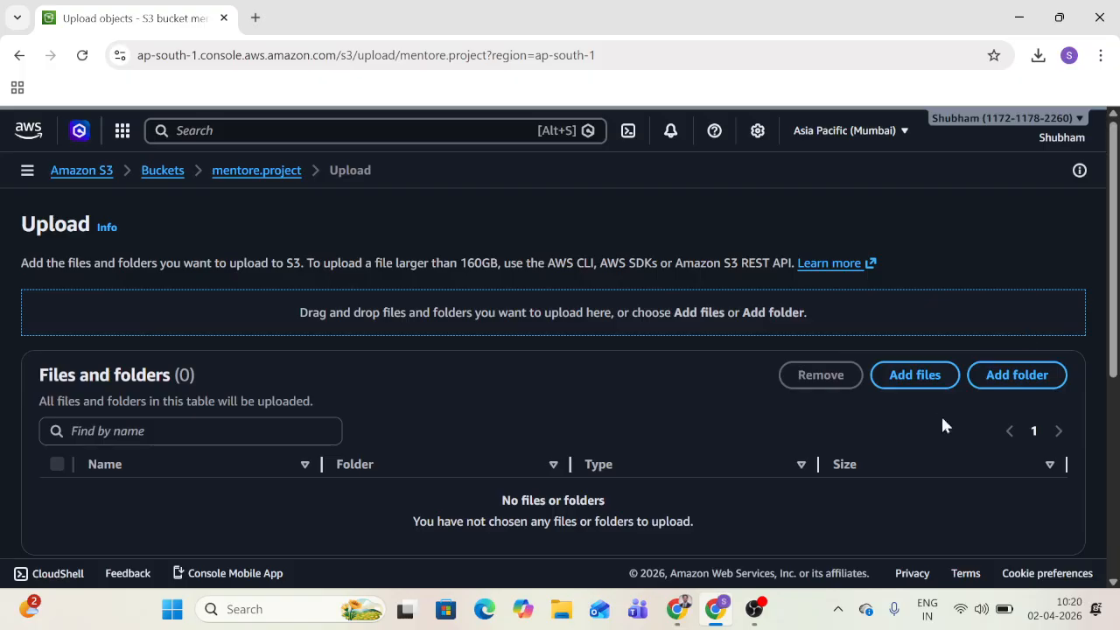
click(919, 376)
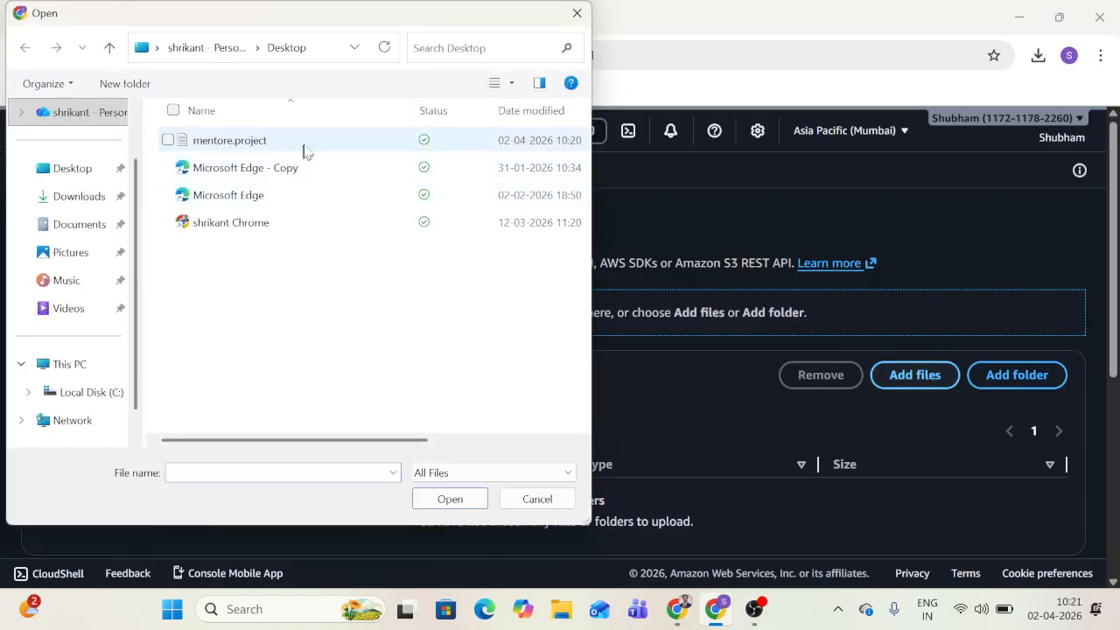
click(311, 142)
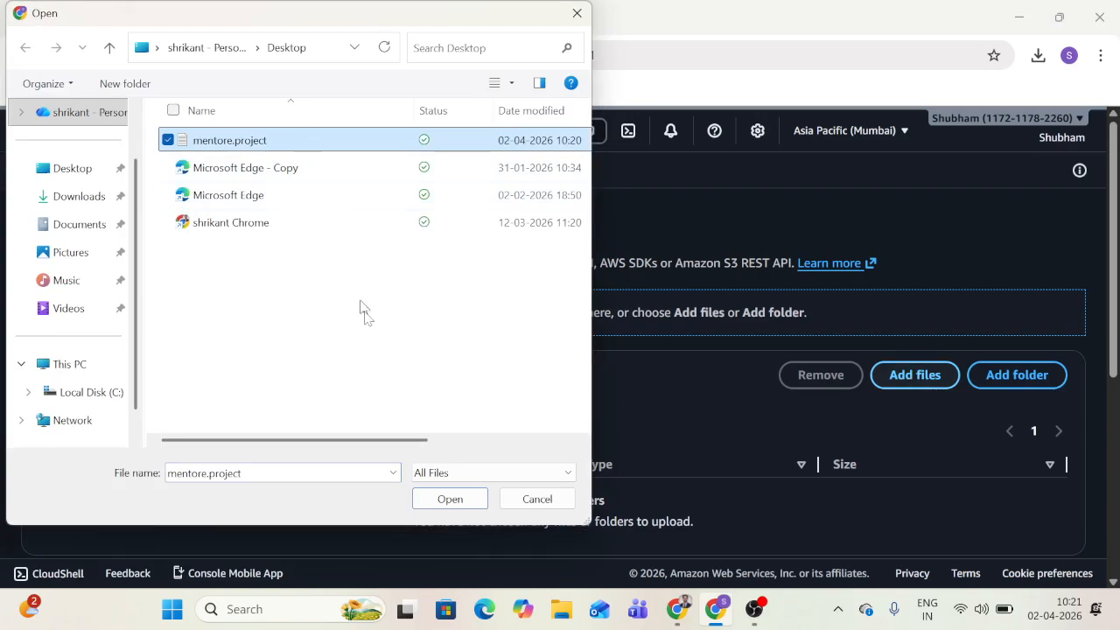
click(452, 499)
scroll(783, 490, down, 5)
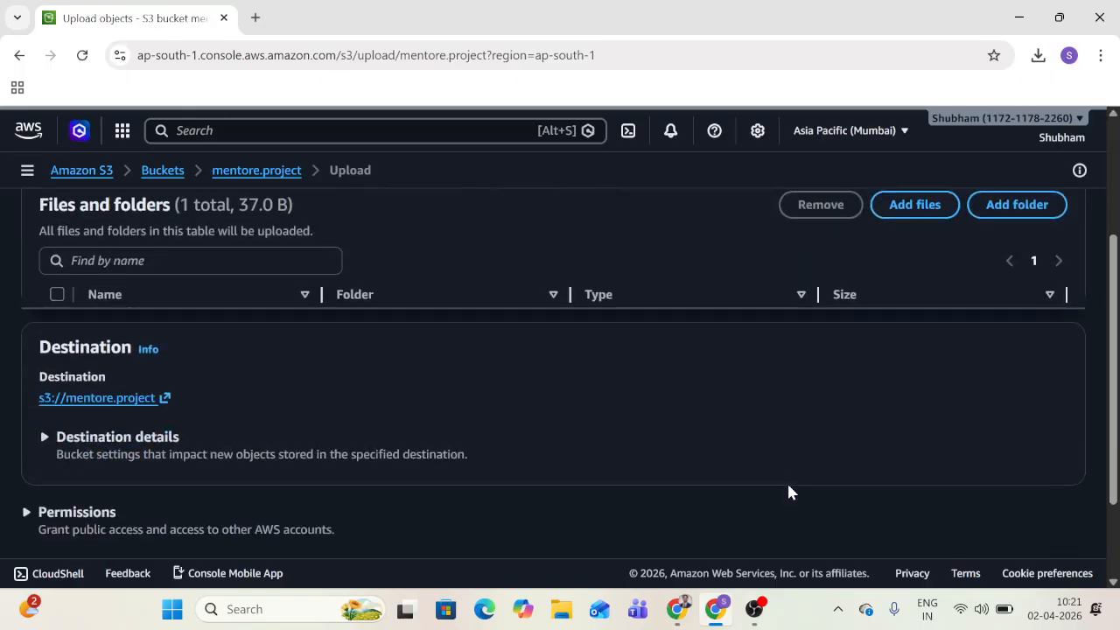
click(1048, 514)
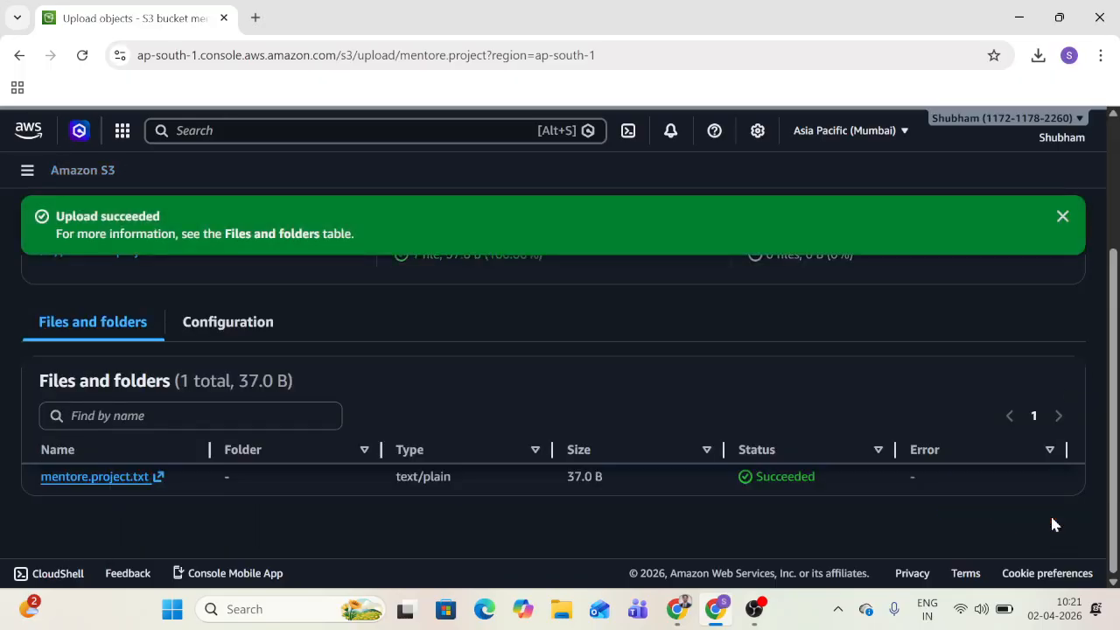
scroll(1053, 523, up, 3)
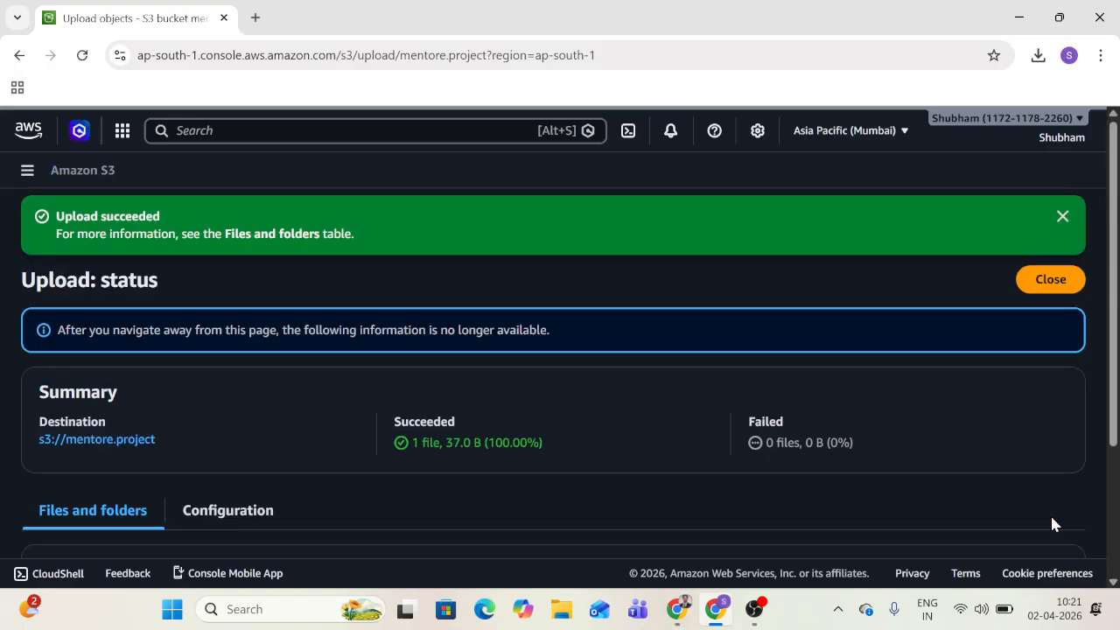
click(1053, 282)
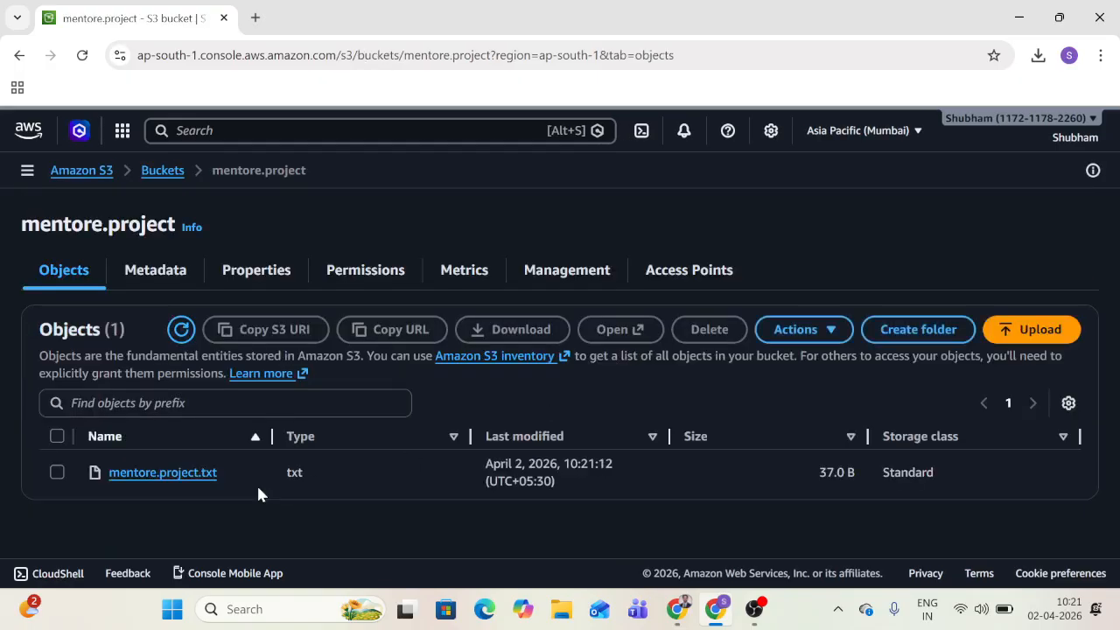
Step: Select the re-uploaded mentore.project.txt, open it to view its updated contents, and close the opened page
click(58, 472)
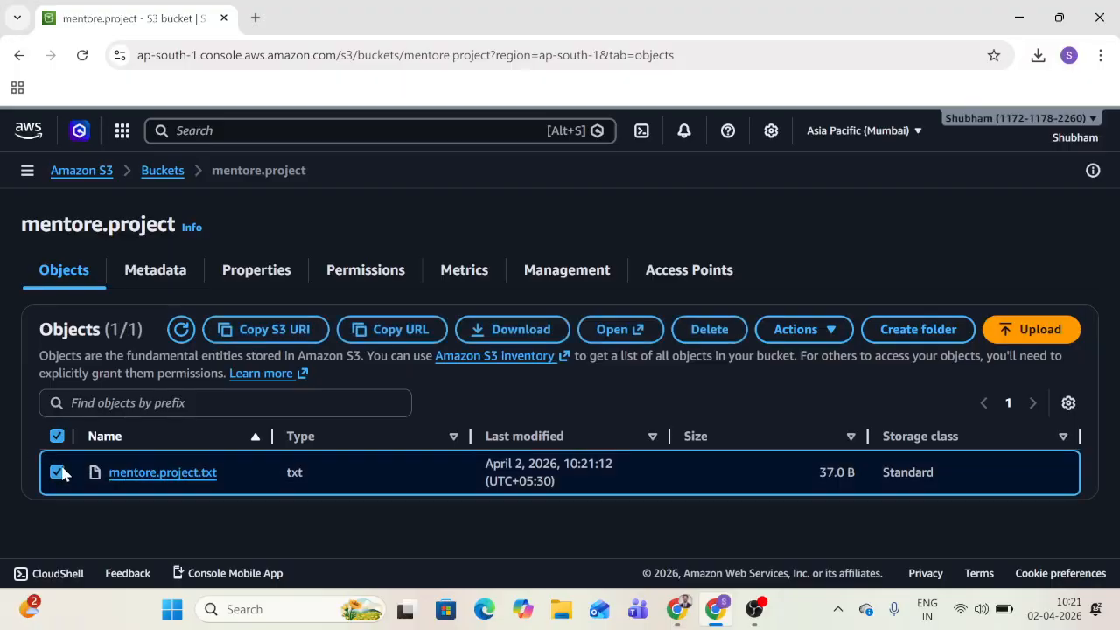
click(612, 333)
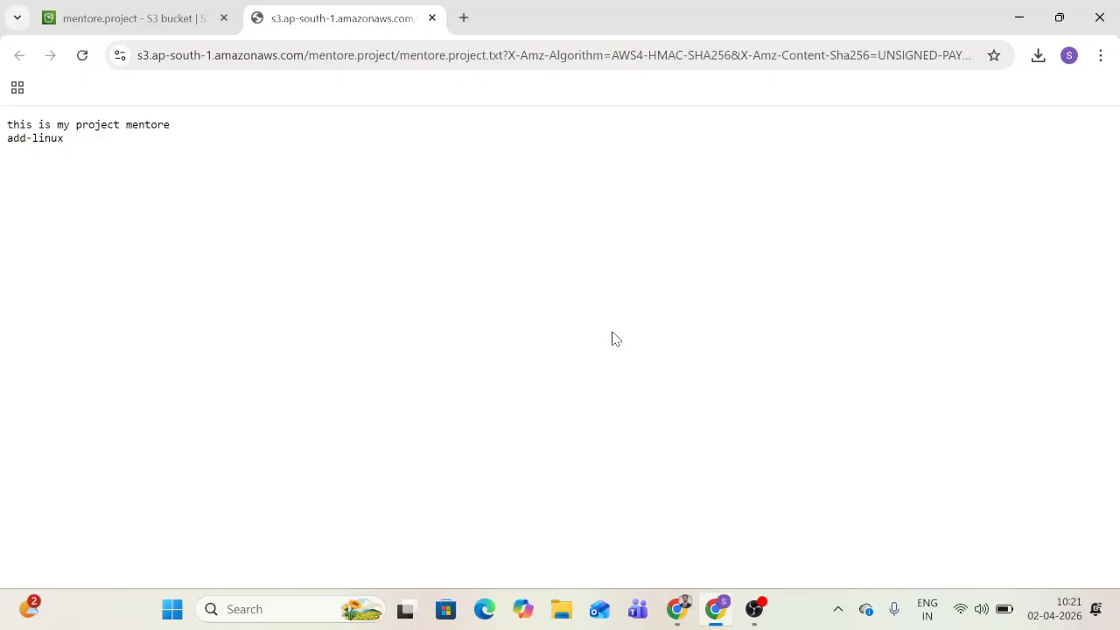
click(431, 18)
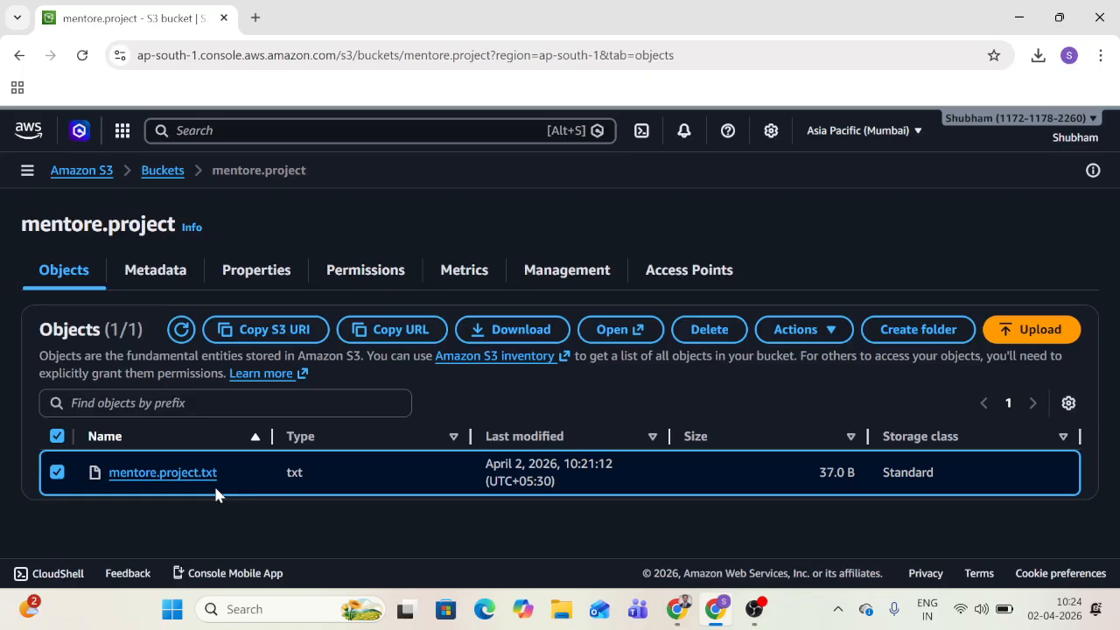
Step: Download the updated mentore.project.txt from the bucket and check the browser's recent download history
click(1035, 54)
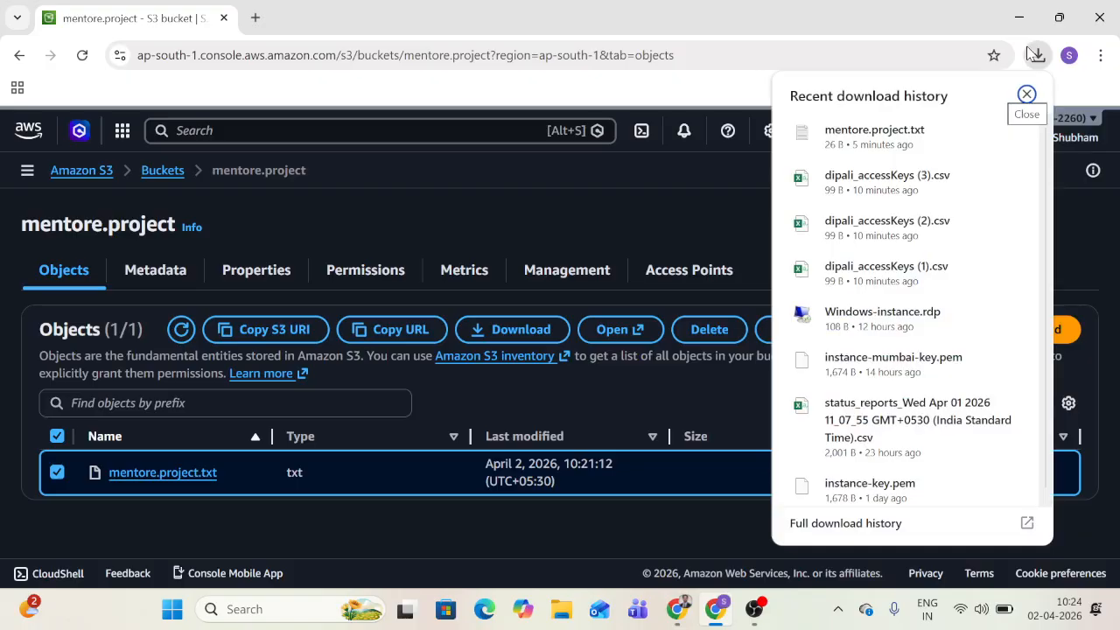
click(588, 376)
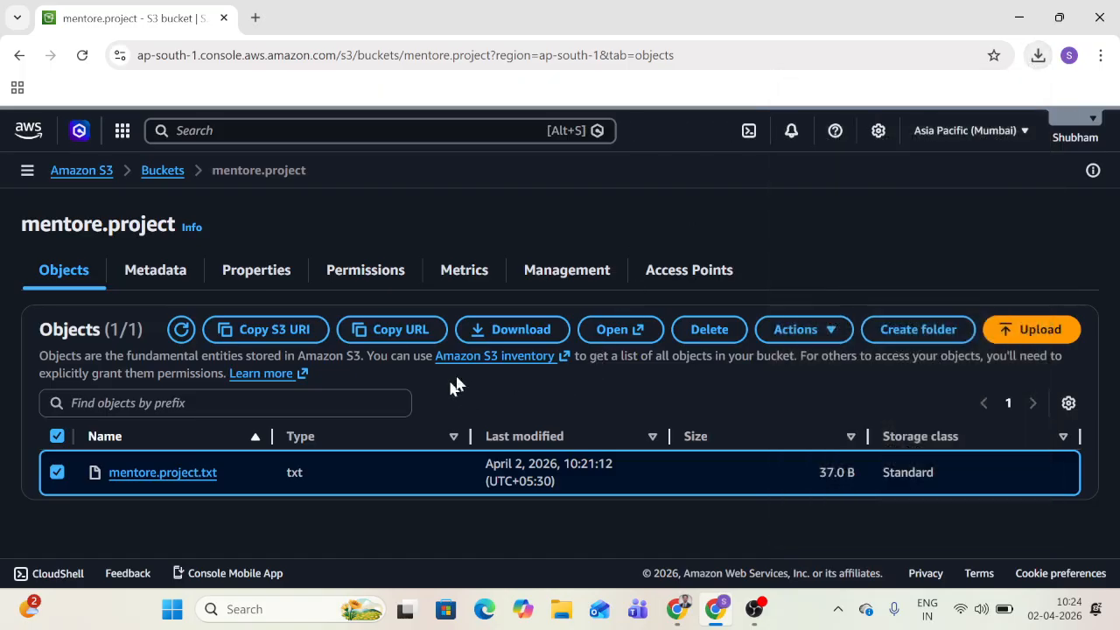
click(532, 342)
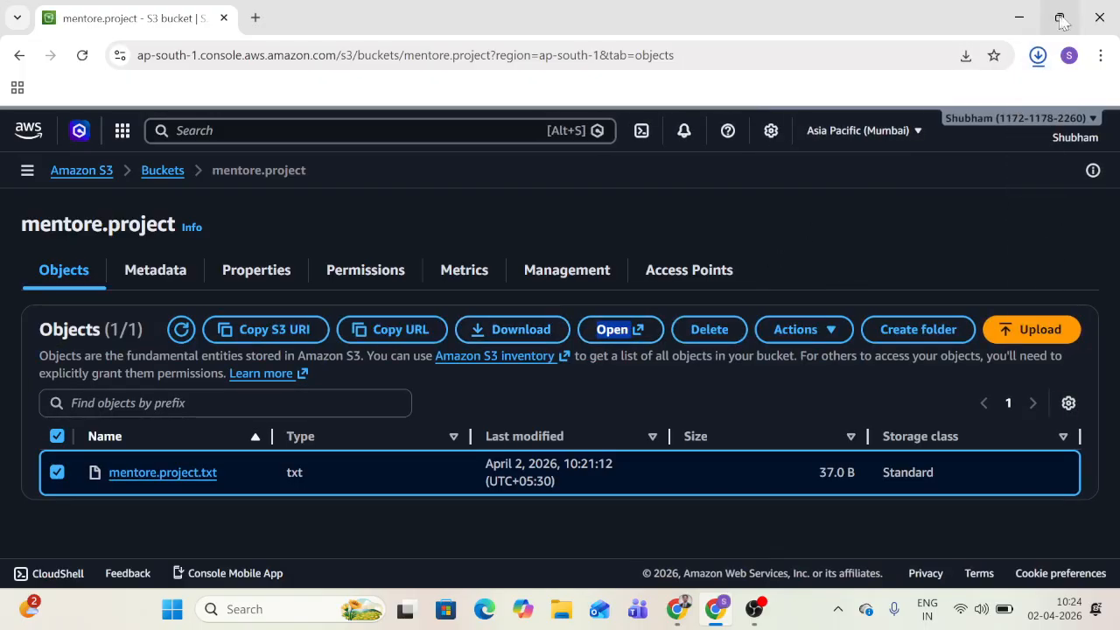
click(1037, 57)
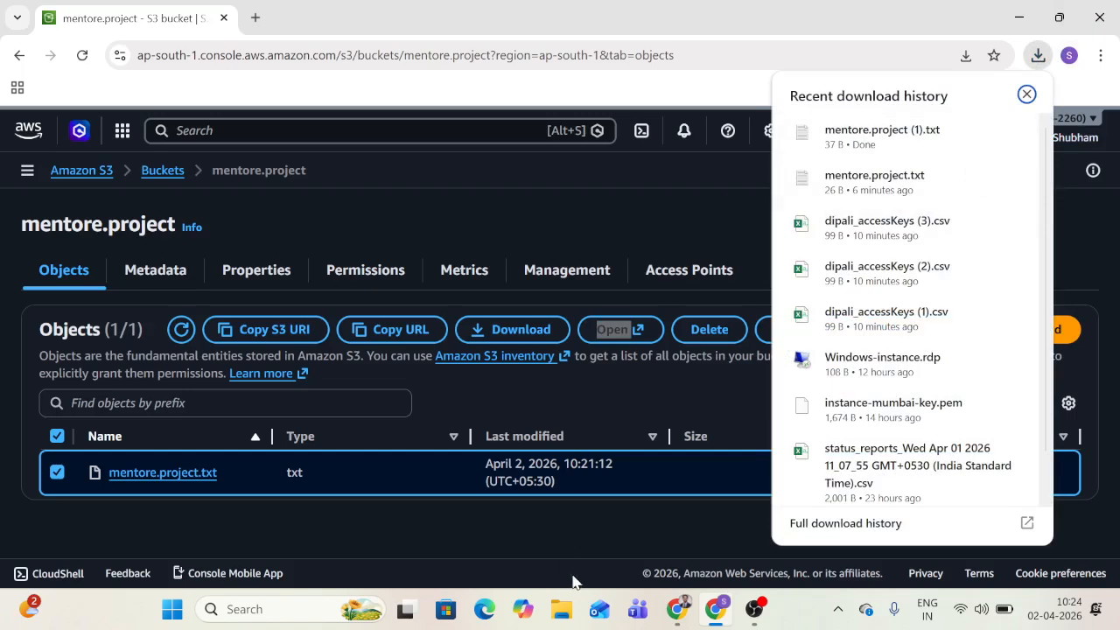
click(604, 526)
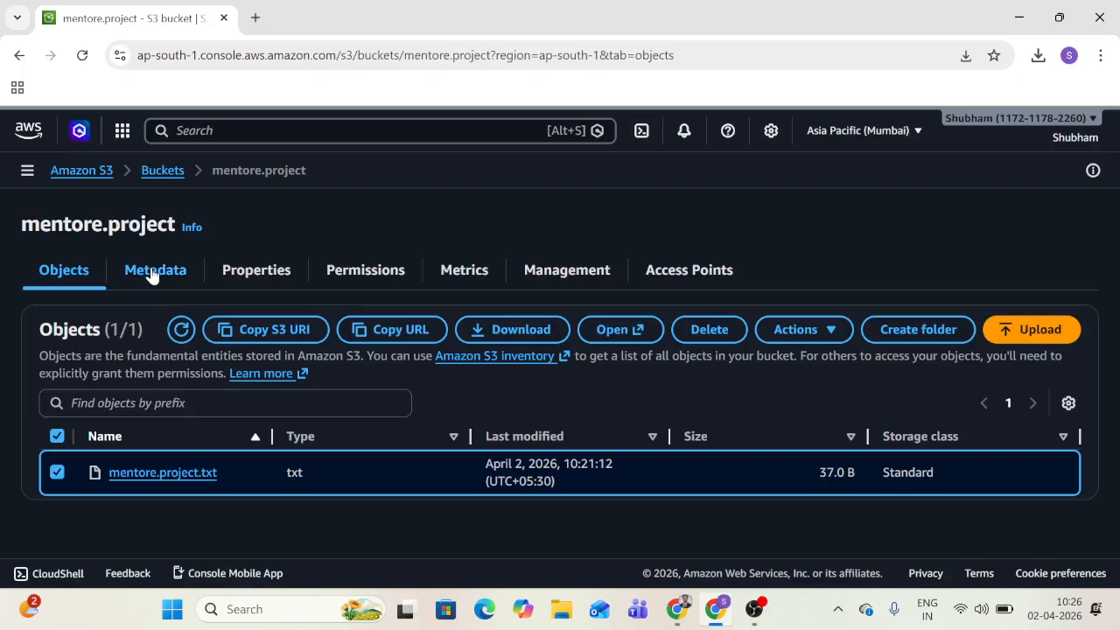
Step: Examine the mentore.project bucket's properties overview, including its AWS Region, Amazon Resource Name and creation date
click(249, 274)
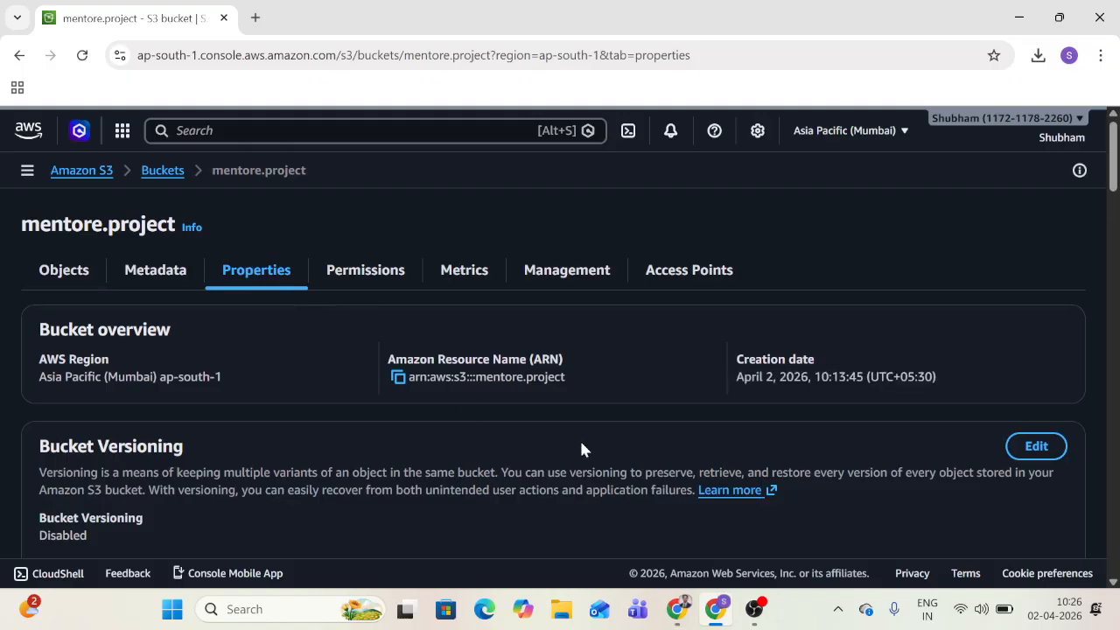
scroll(579, 439, down, 1)
scroll(581, 448, down, 2)
scroll(581, 448, up, 2)
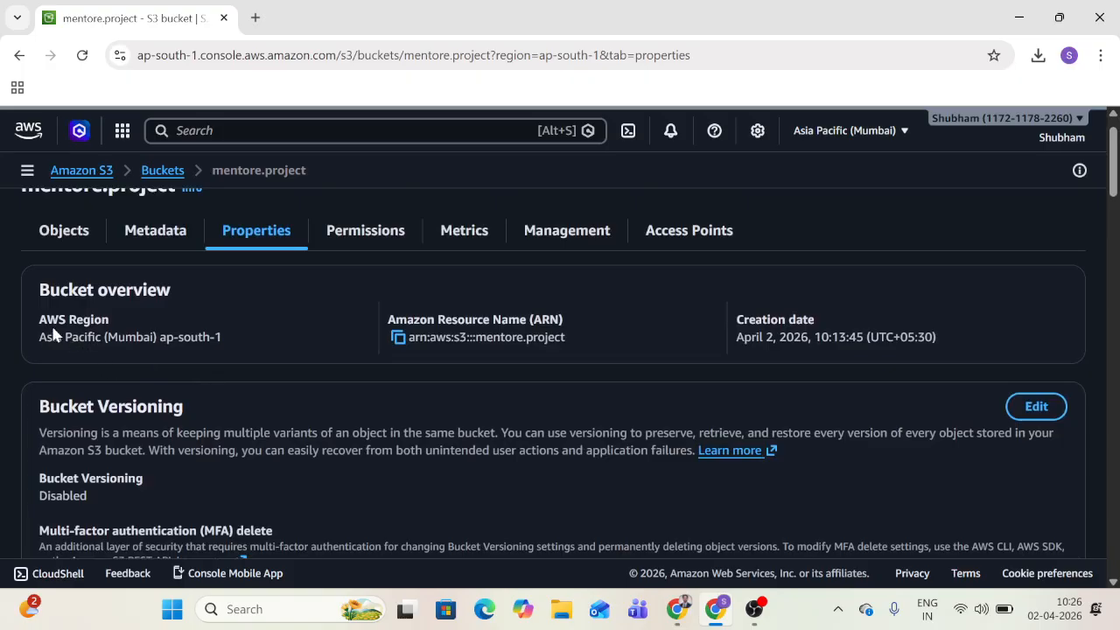
drag(40, 336, 189, 345)
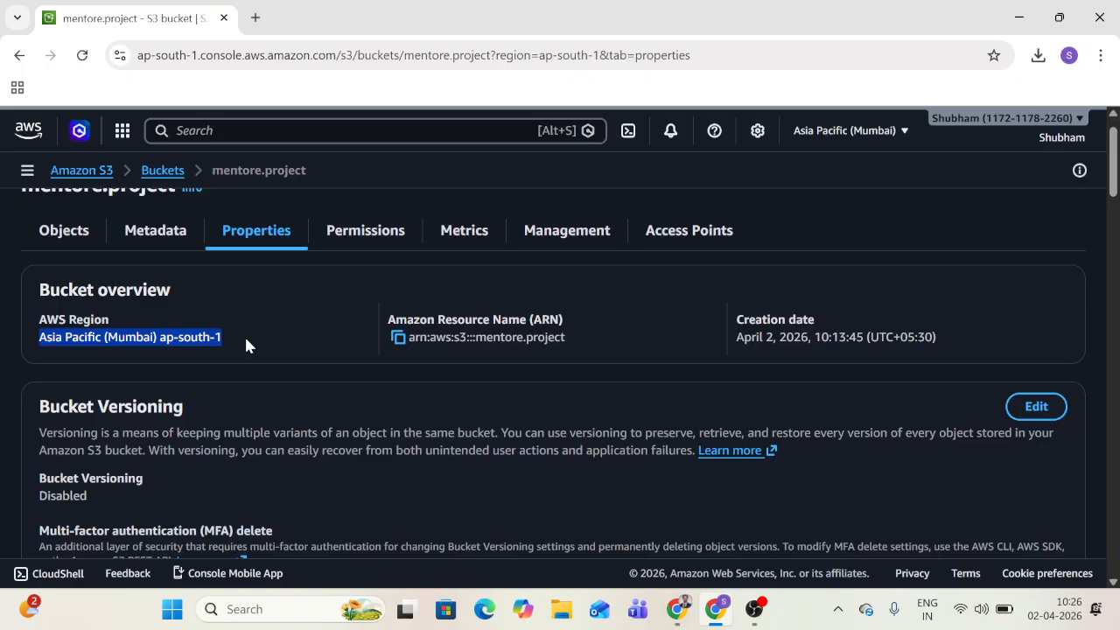
drag(567, 338, 434, 342)
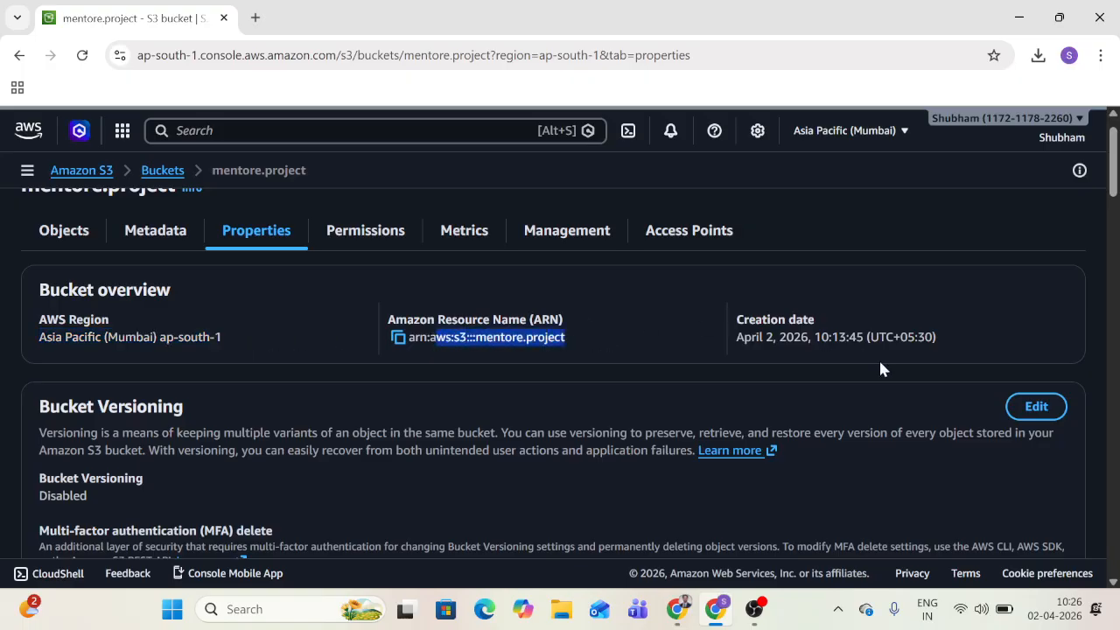
drag(933, 348, 758, 357)
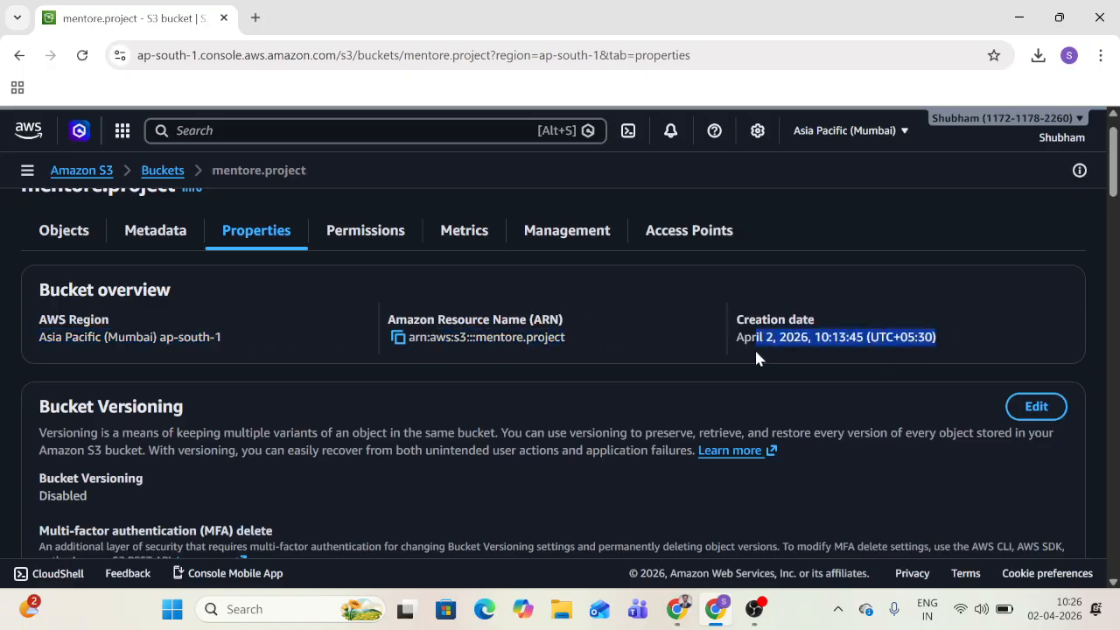
Step: Enable Bucket Versioning for the mentore.project bucket, save the change, and return to the bucket's object list
scroll(758, 354, down, 3)
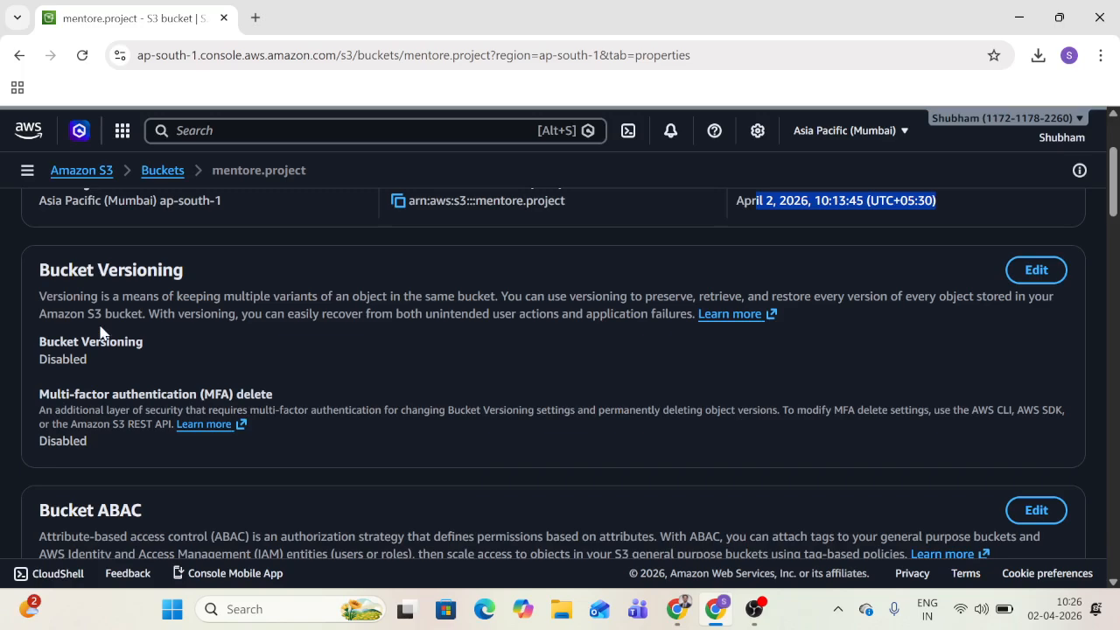
drag(36, 293, 501, 294)
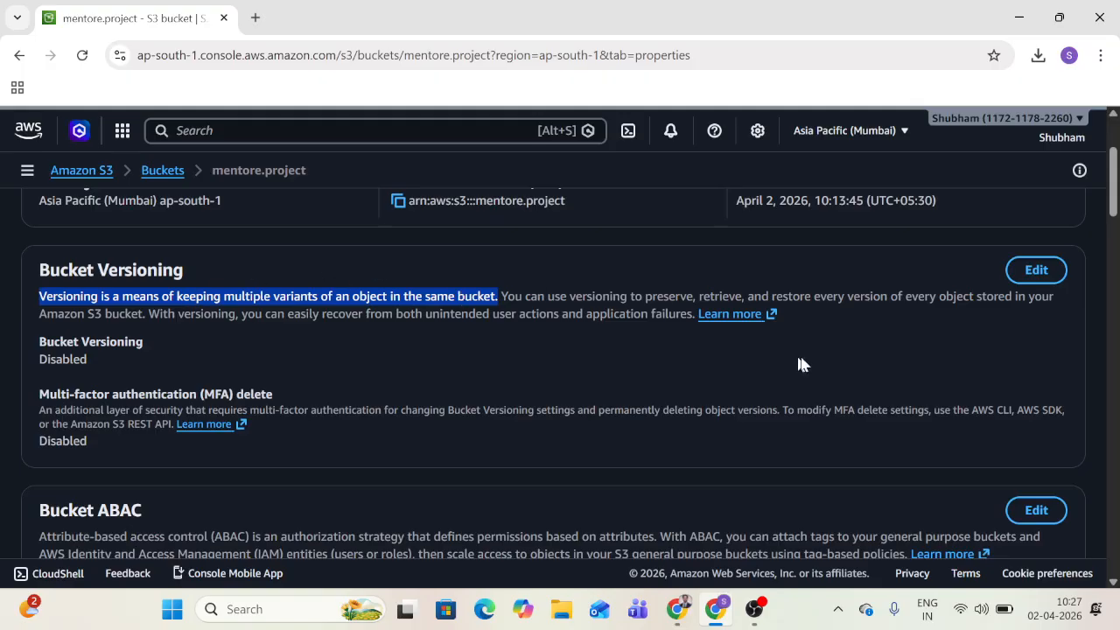
click(1038, 271)
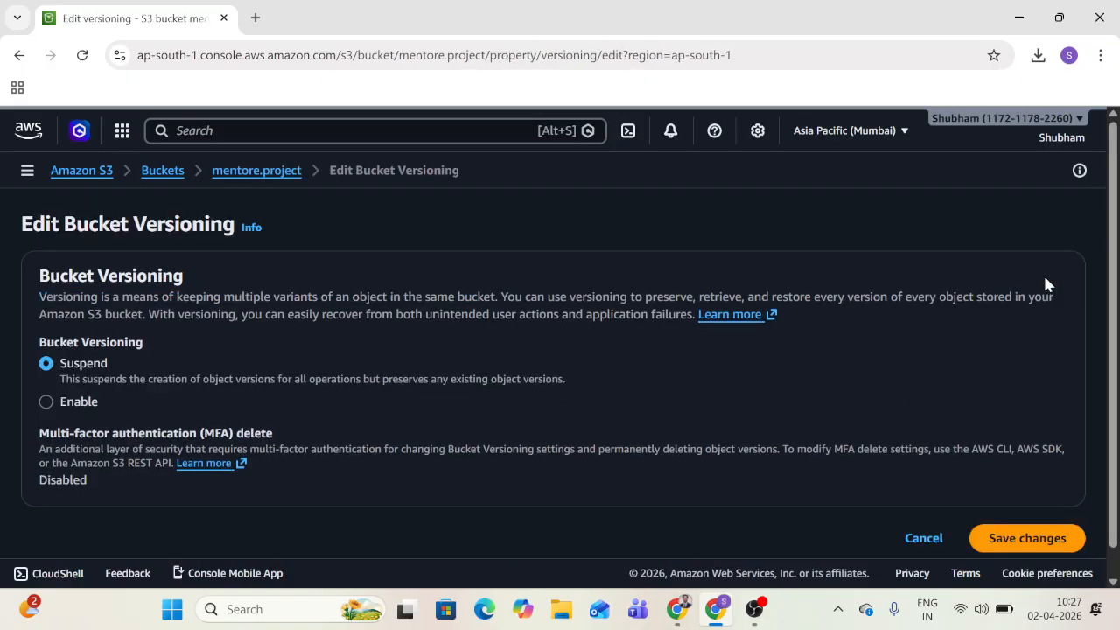
click(47, 402)
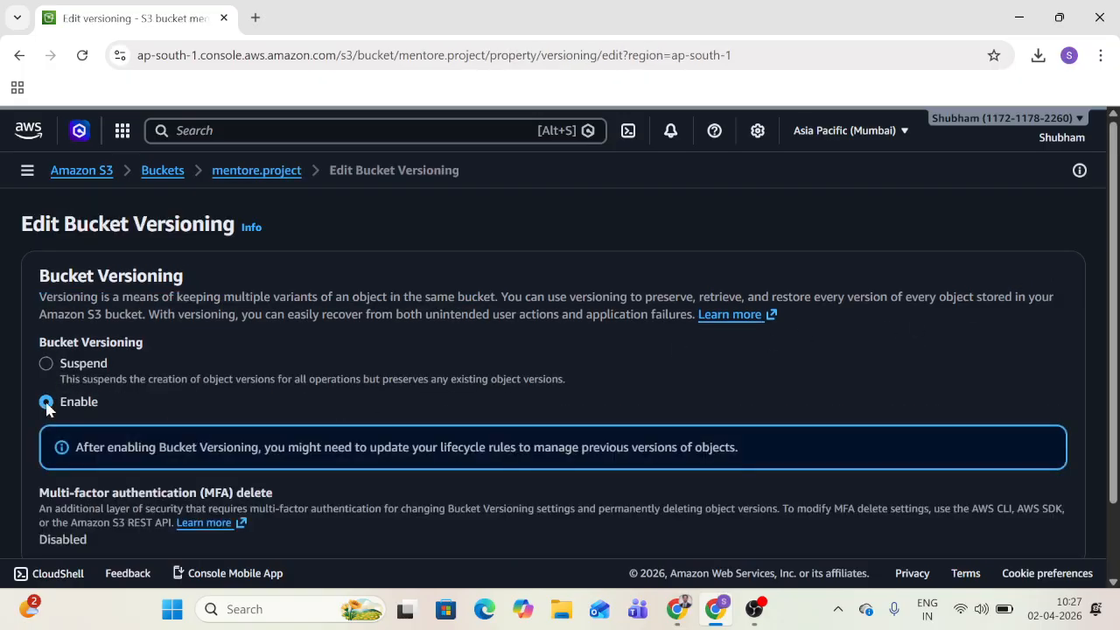
scroll(333, 383, down, 1)
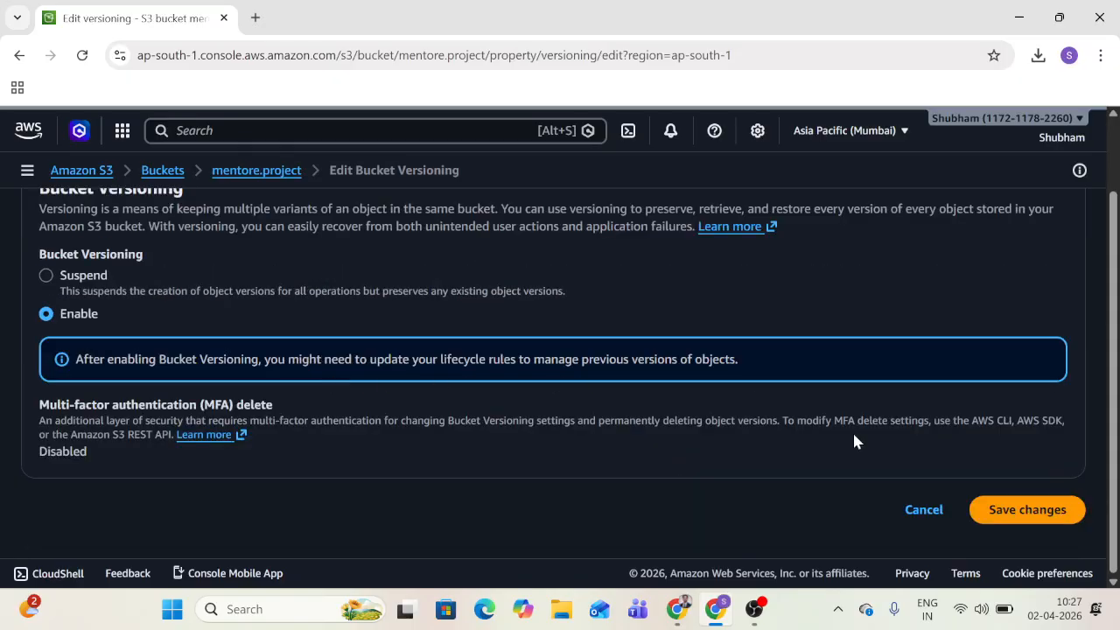
click(1041, 511)
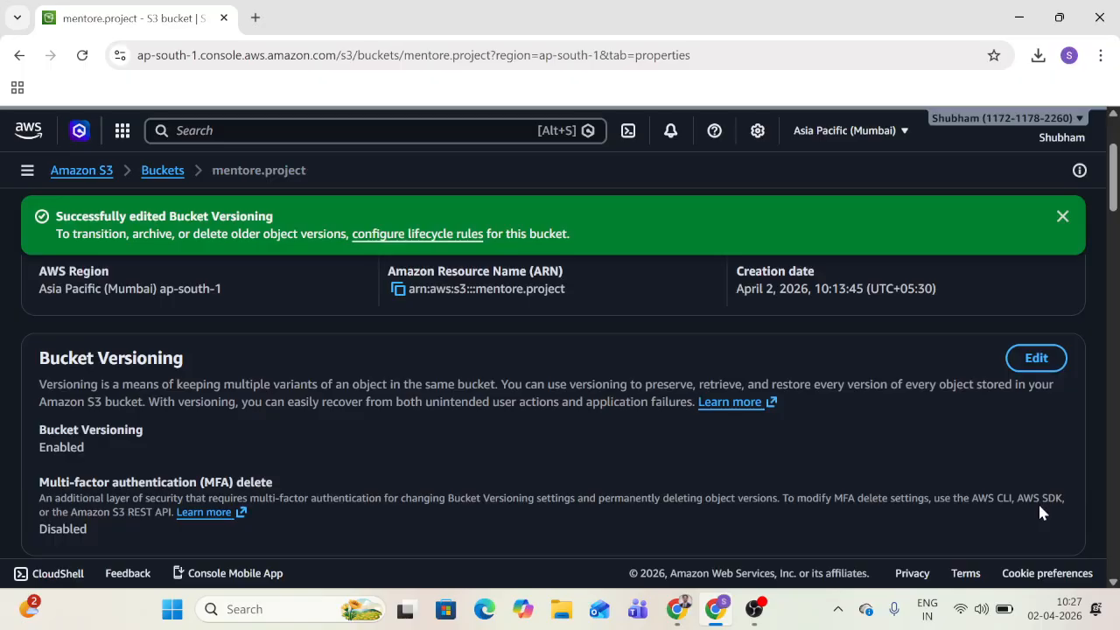
scroll(1038, 508, up, 3)
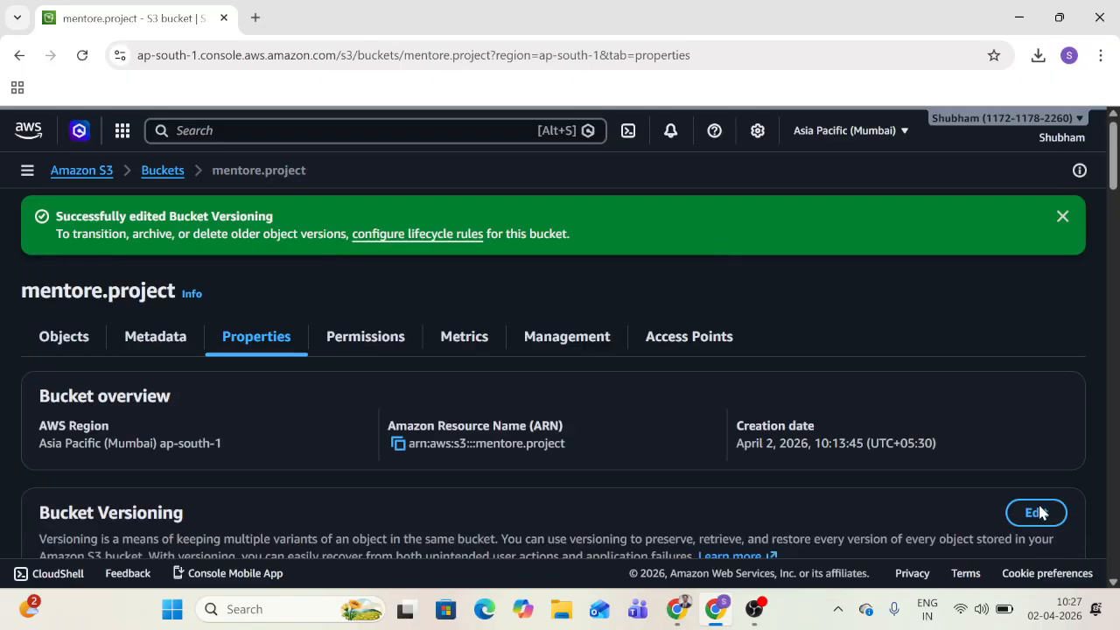
click(62, 336)
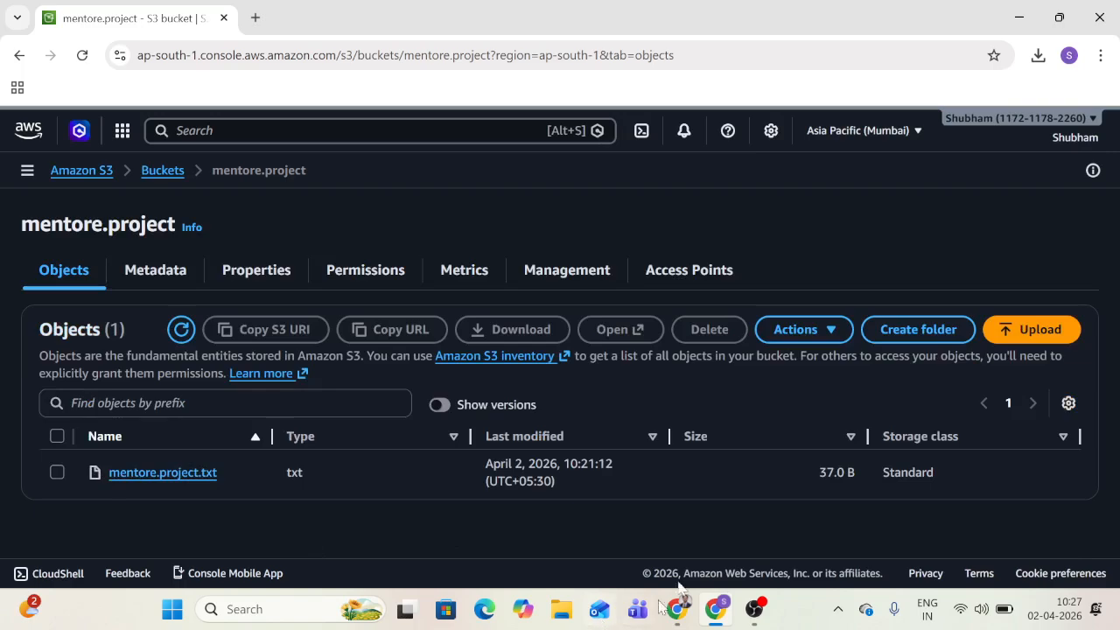
Step: Open the mentore.project text file from the Desktop and replace the "add-linux" line with "this is my project Linux"
click(1018, 18)
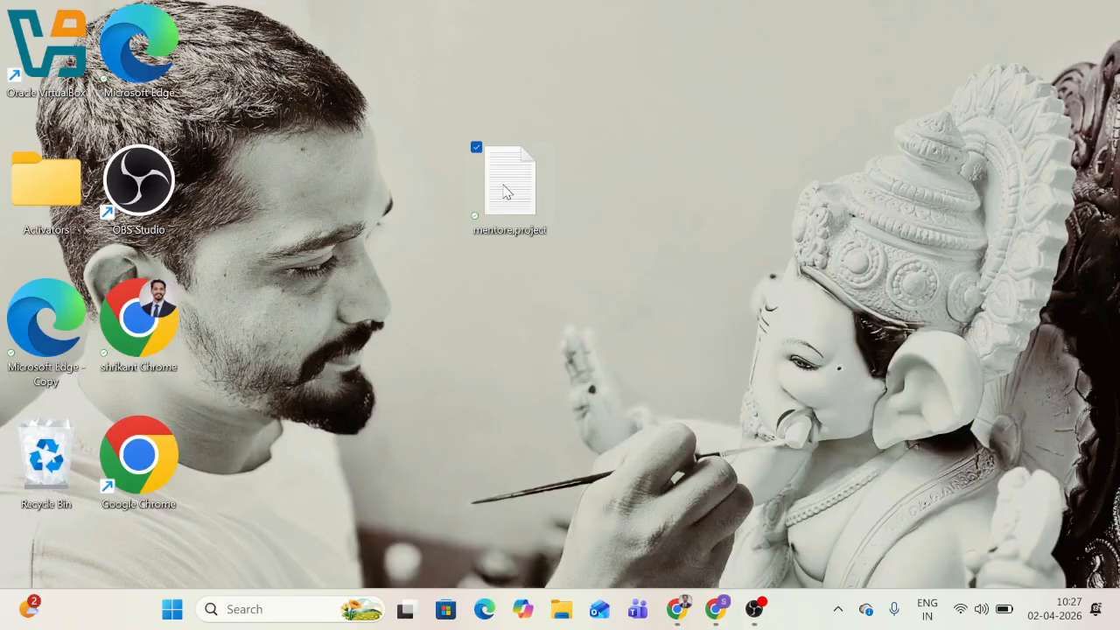
double_click(511, 185)
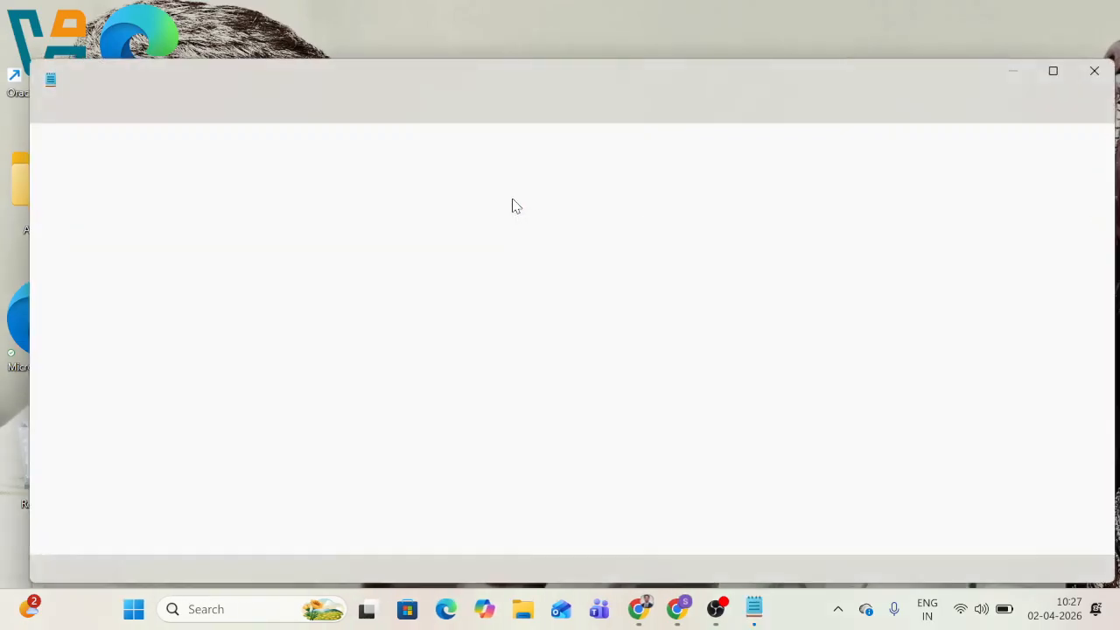
drag(132, 163, 26, 158)
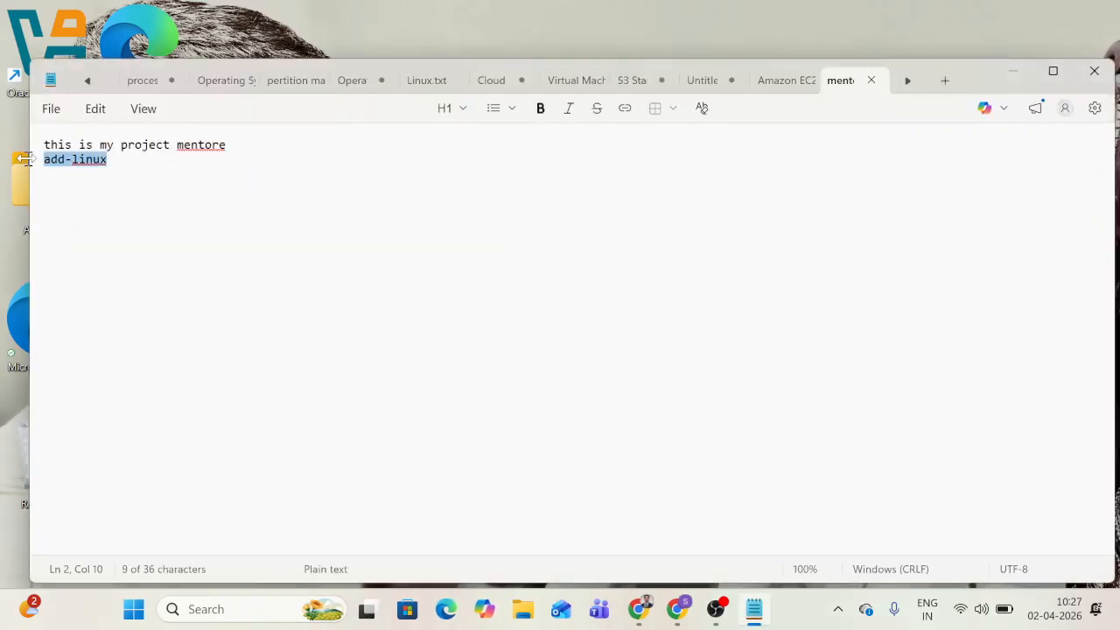
key(BackSpace)
text(this is)
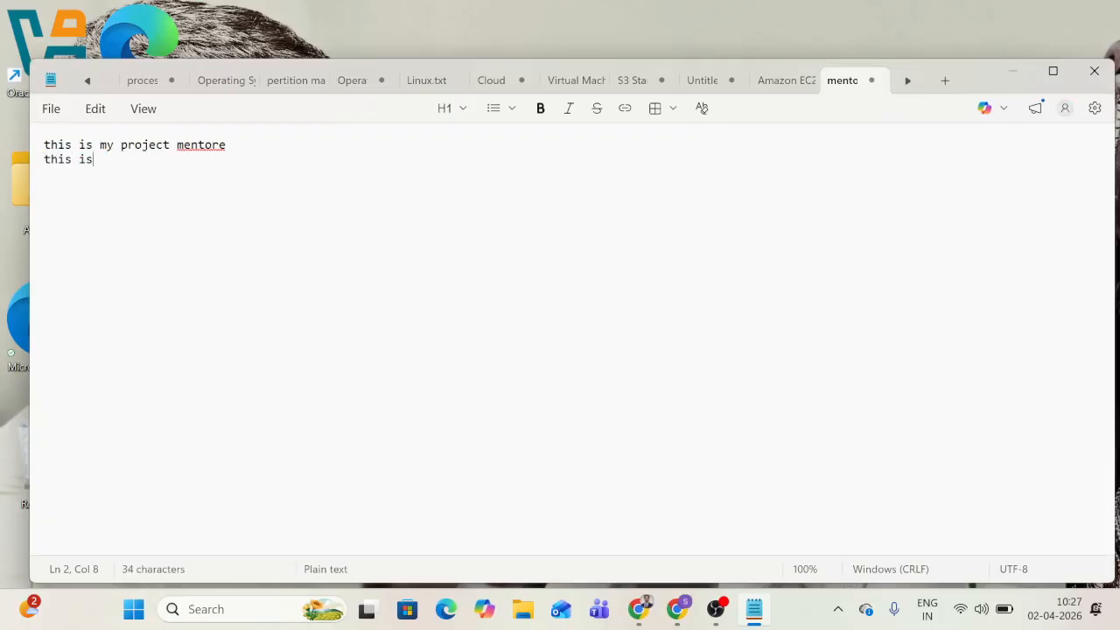
text( my project Linux)
key(Return)
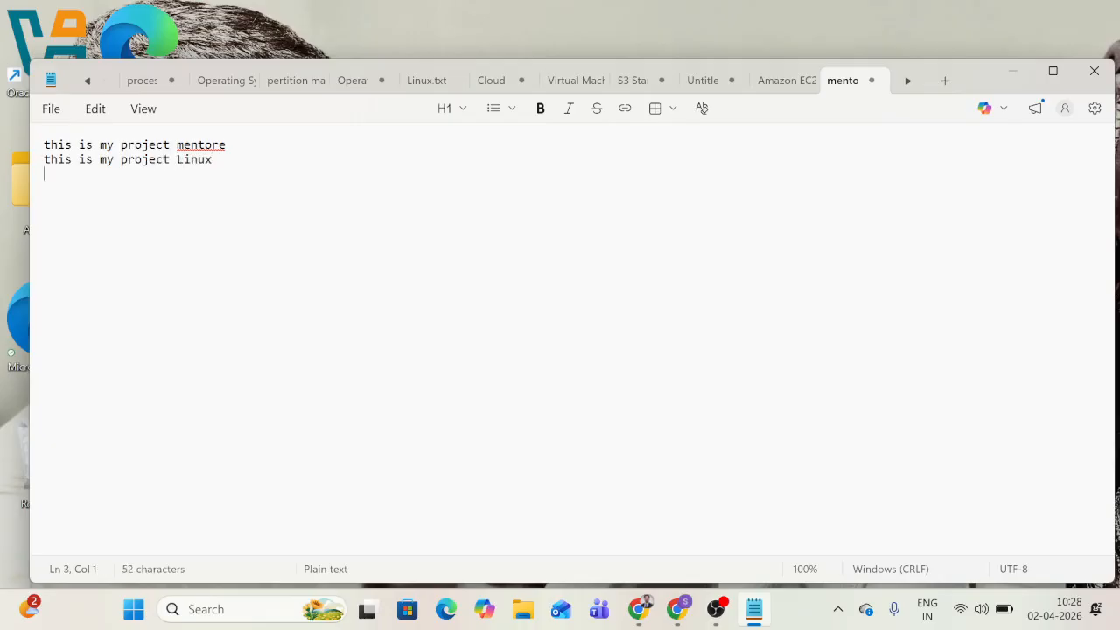
Step: Add a third line reading "this is my project AWS", then save and close the text file
text(this ismy)
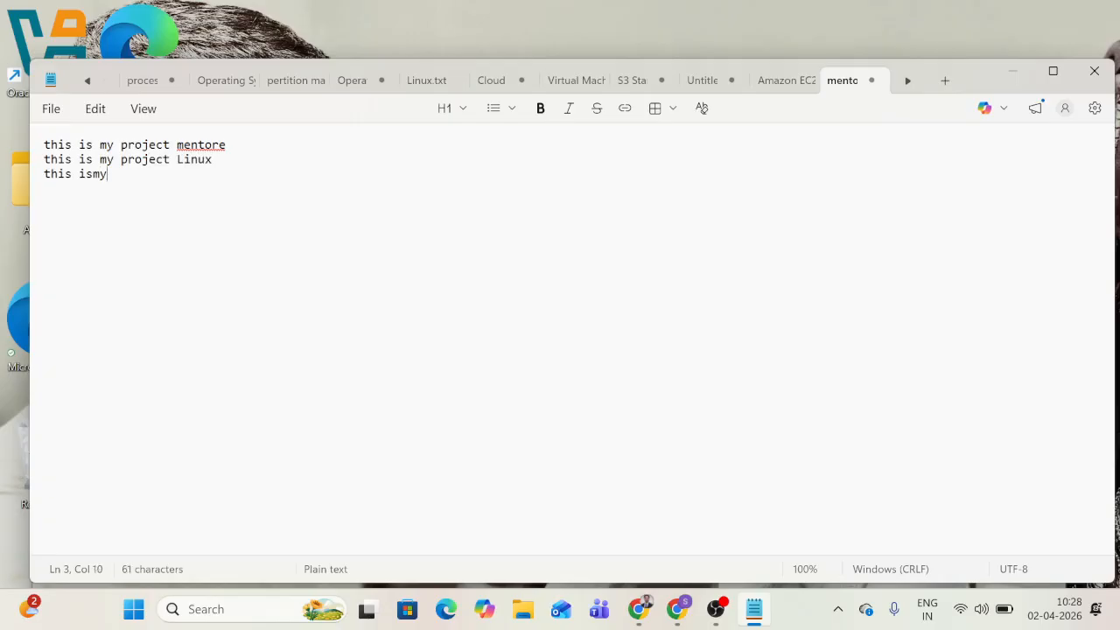
key(BackSpace)
key(BackSpace)
key(BackSpace)
text(my project AWS)
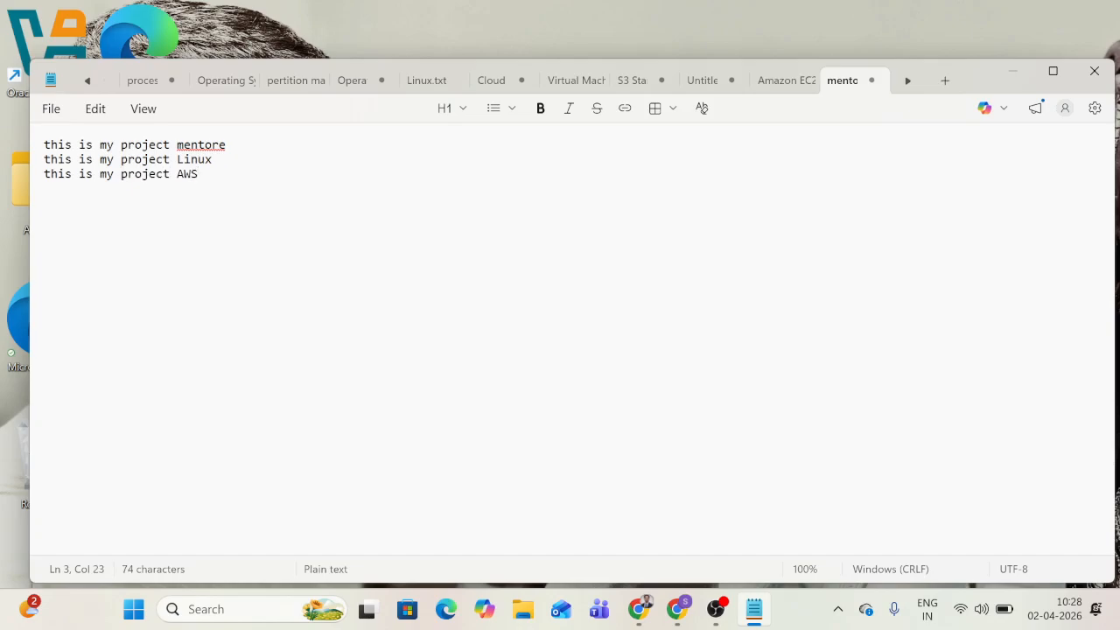
key(ctrl+s)
click(1096, 72)
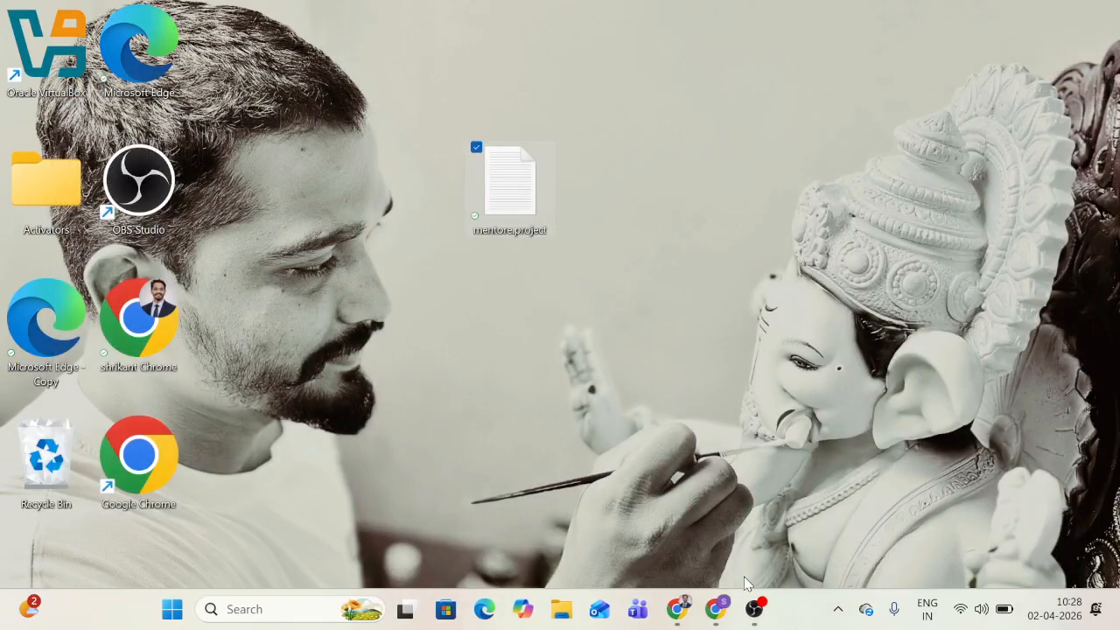
Step: Switch back to the S3 console in Chrome, open the mentore.com-batch23 bucket and duplicate its browser tab
click(714, 609)
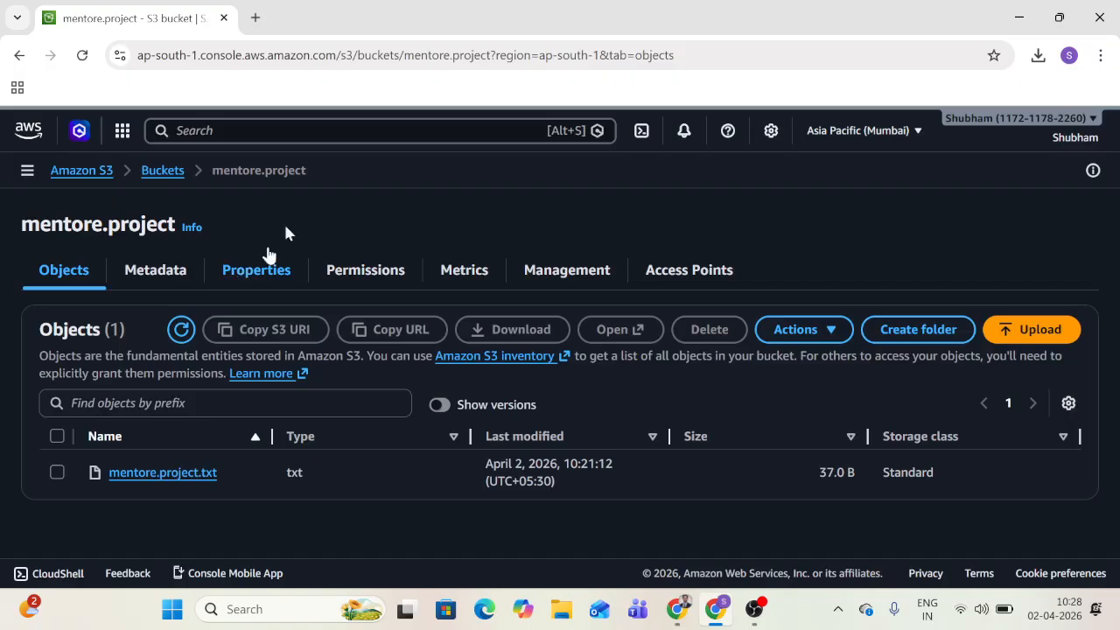
click(154, 175)
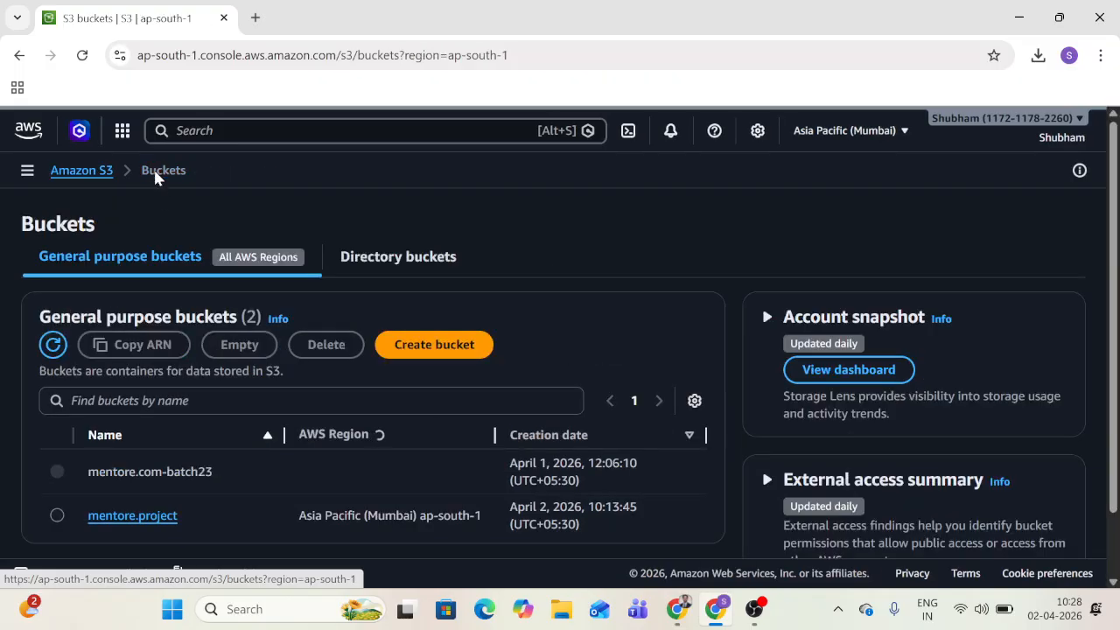
scroll(334, 507, down, 1)
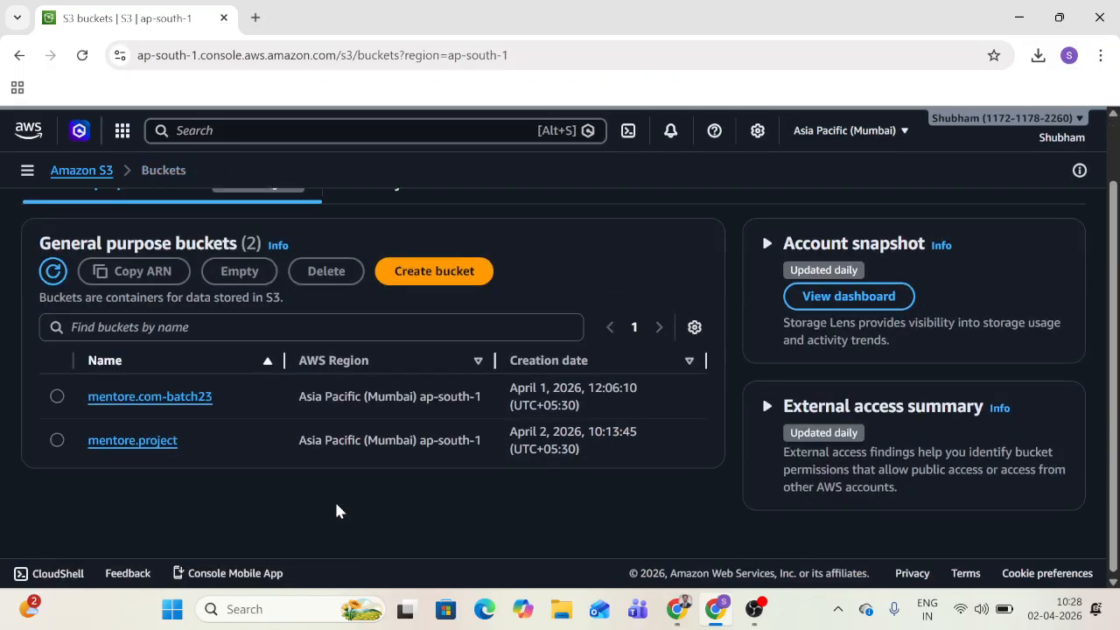
click(146, 403)
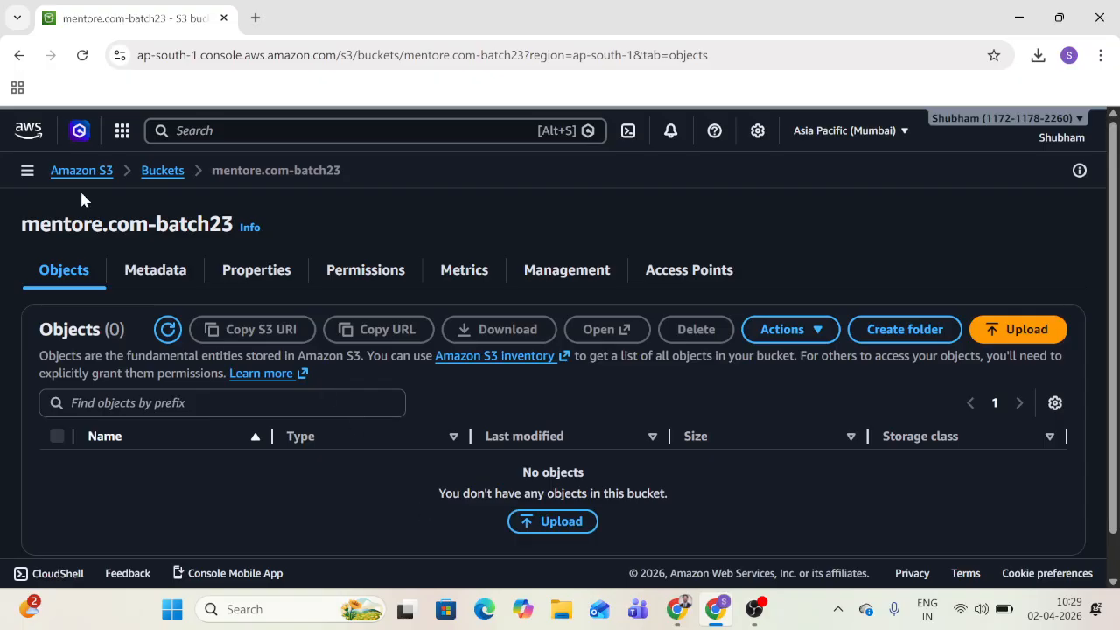
right_click(147, 22)
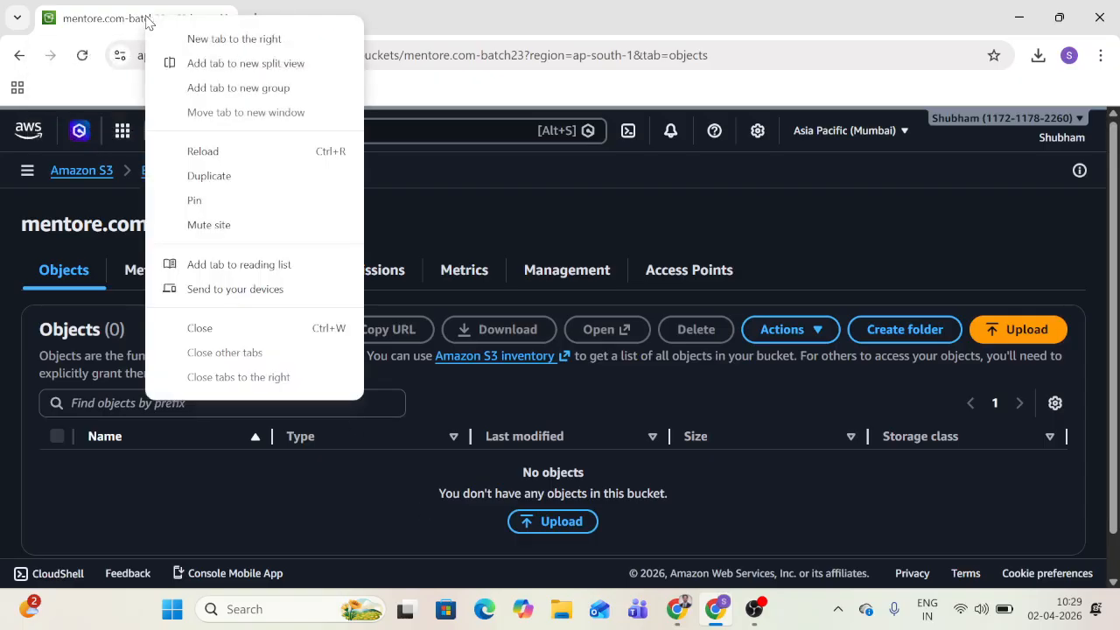
click(234, 176)
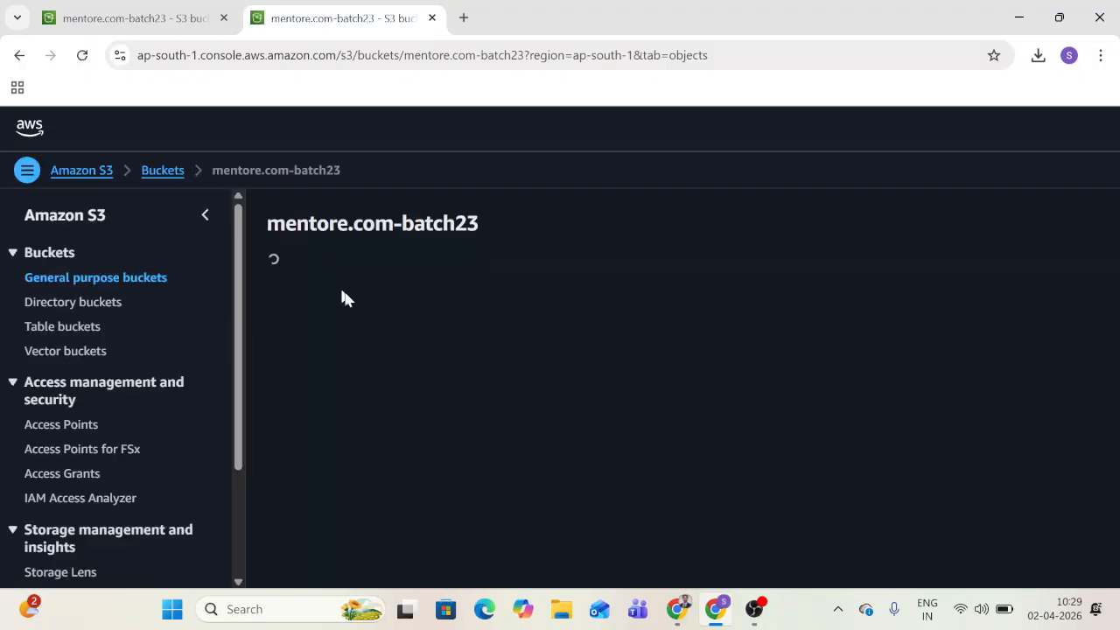
Step: Open the mentore.project bucket in the duplicated tab and compare its object list with that of mentore.com-batch23
click(162, 170)
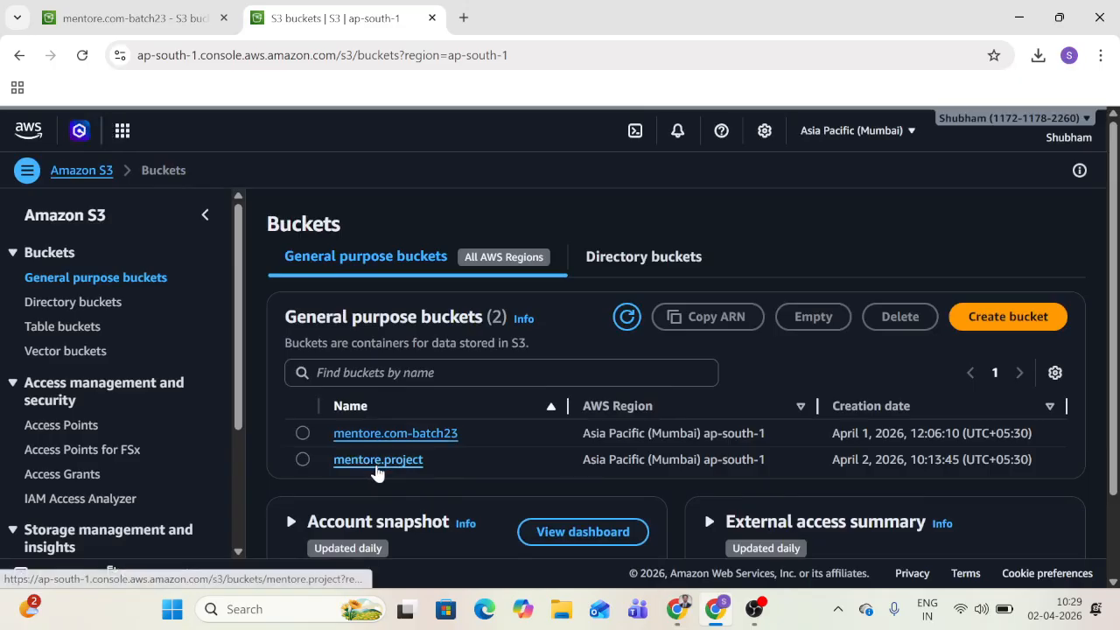
click(376, 461)
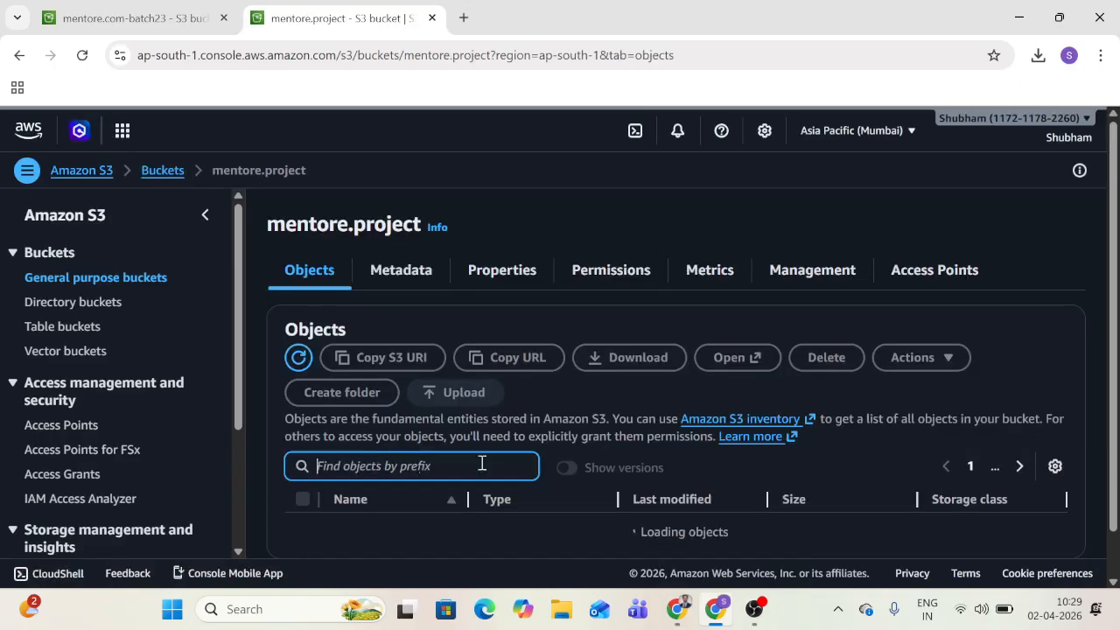
scroll(657, 434, down, 1)
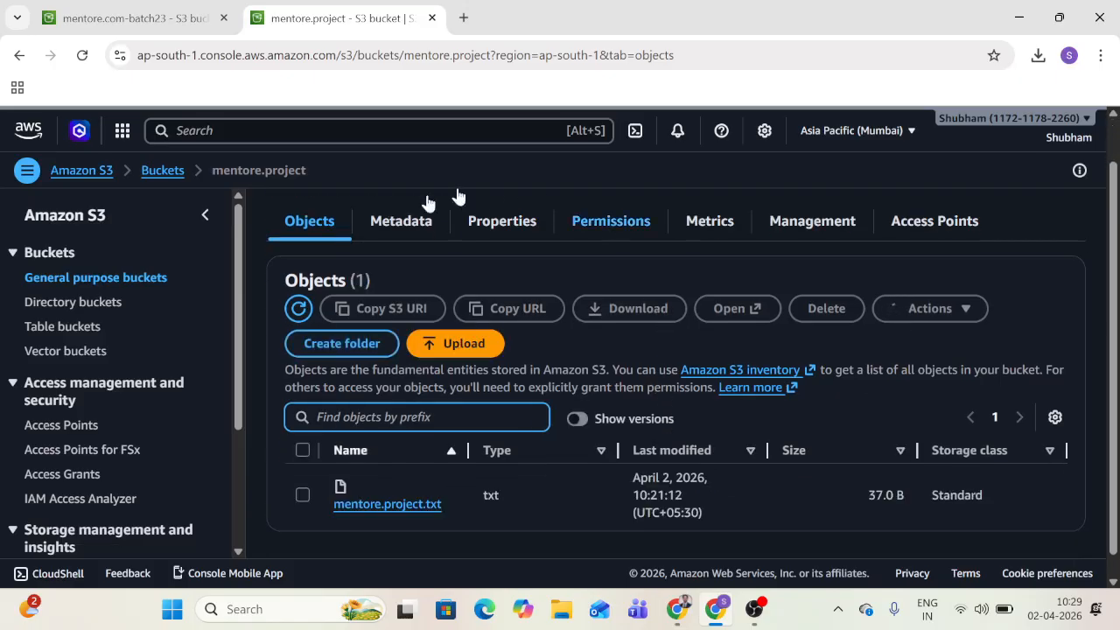
click(127, 16)
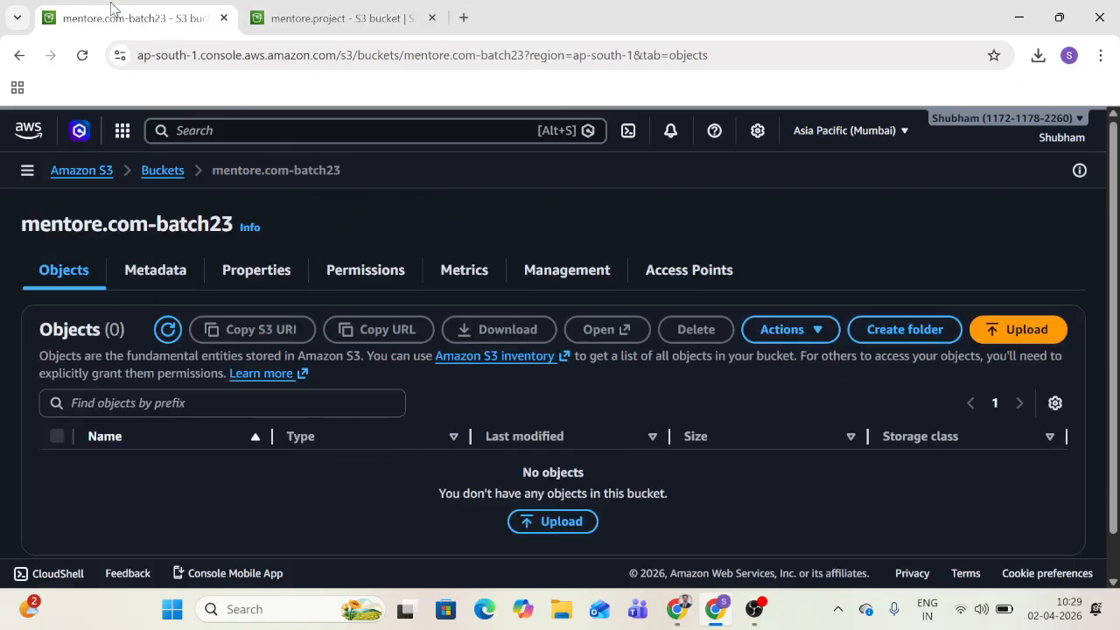
click(282, 9)
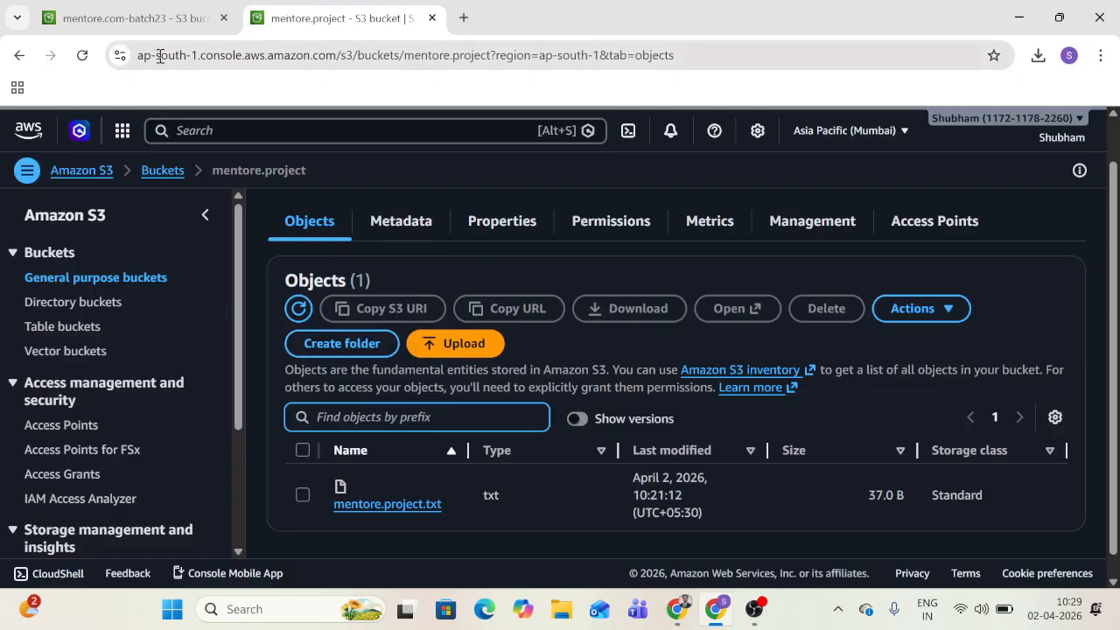
click(150, 17)
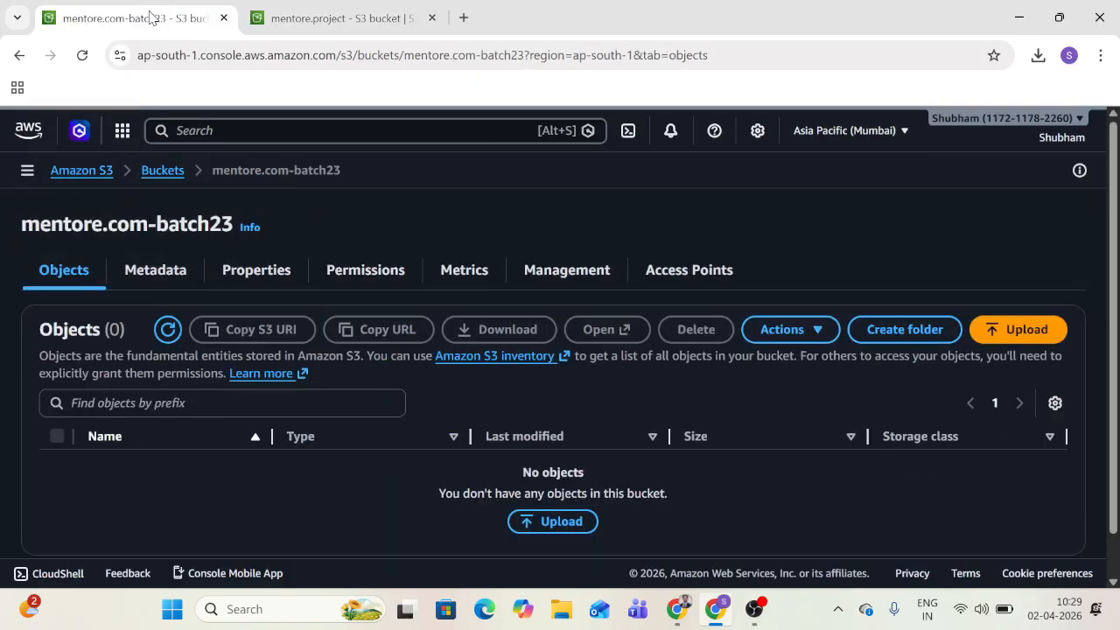
click(363, 11)
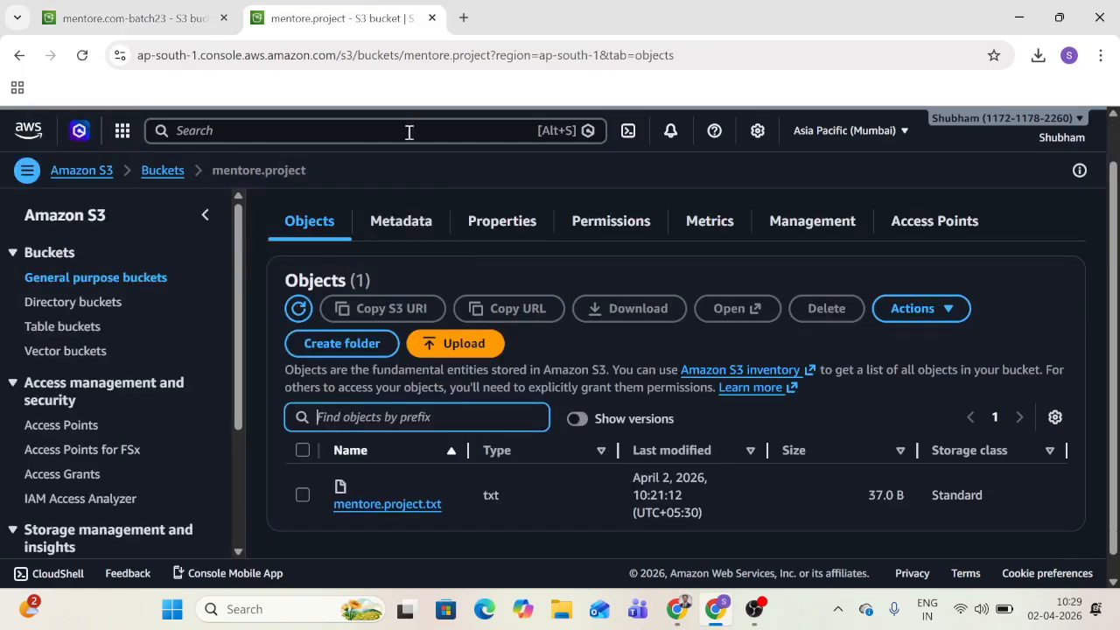
Step: Switch to the Google Meet window to check the ongoing call, and return to the S3 console
click(677, 612)
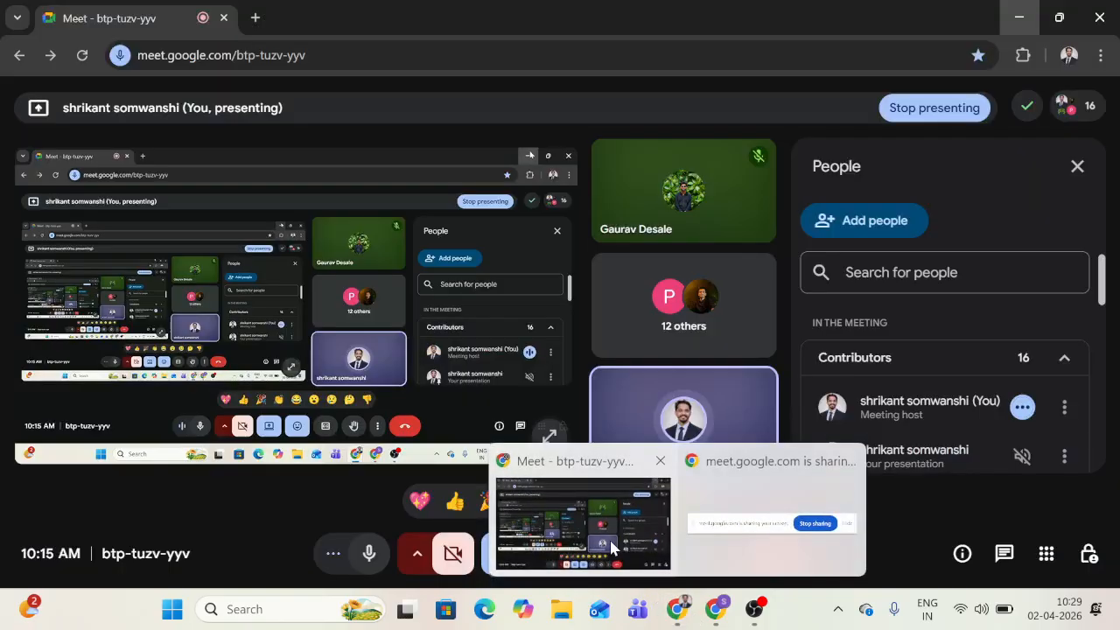
click(612, 547)
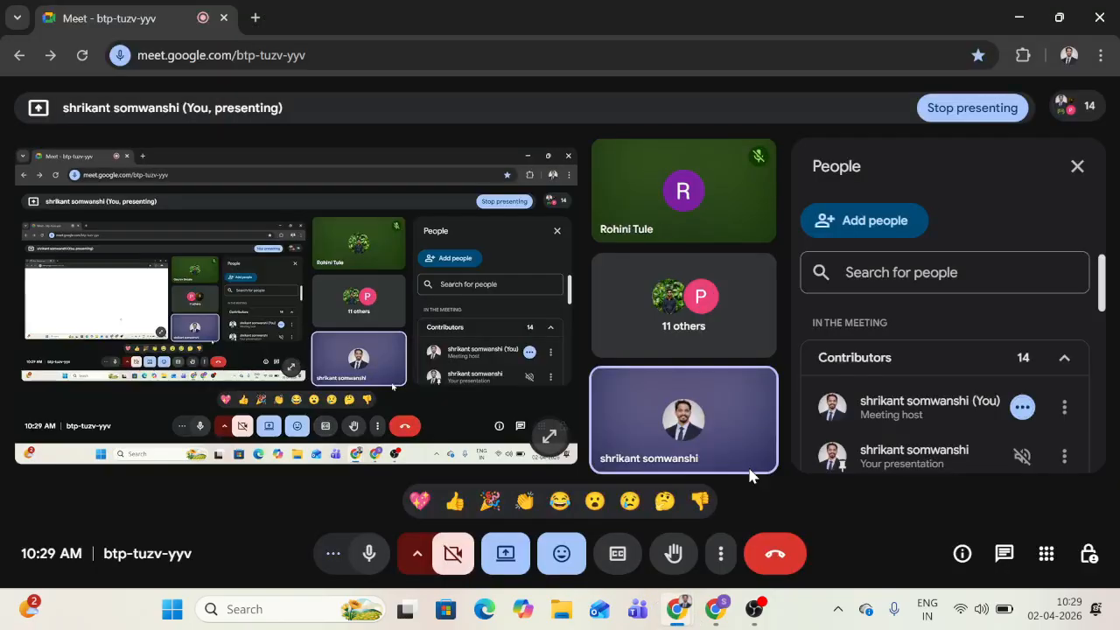
click(1028, 18)
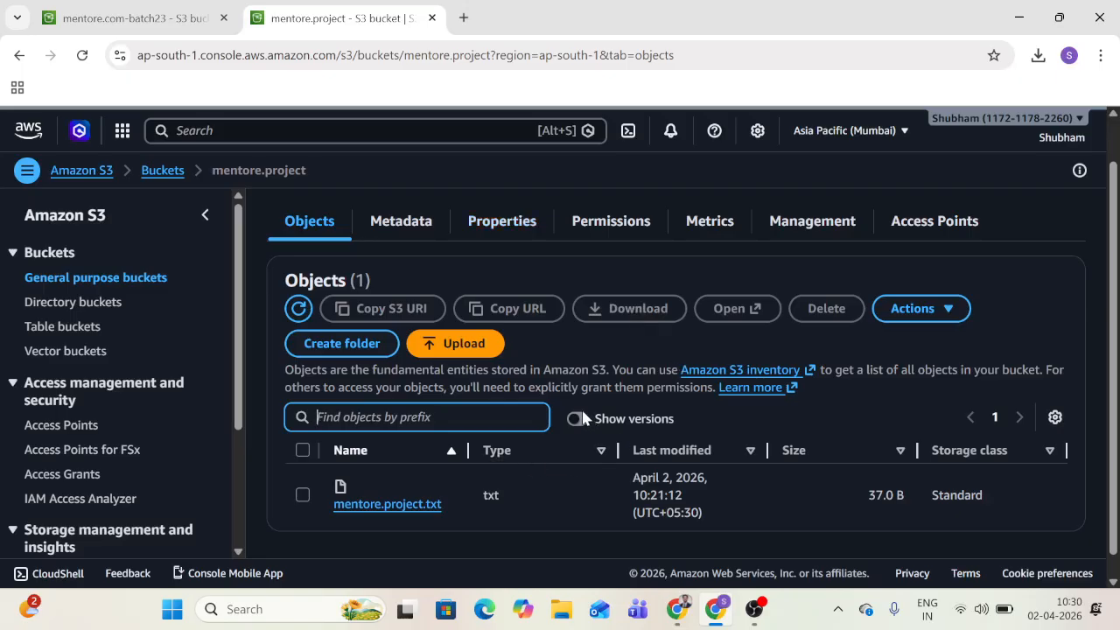
Step: Upload the edited mentore.project text file from the Desktop to the mentore.project bucket and close the upload status page
click(209, 216)
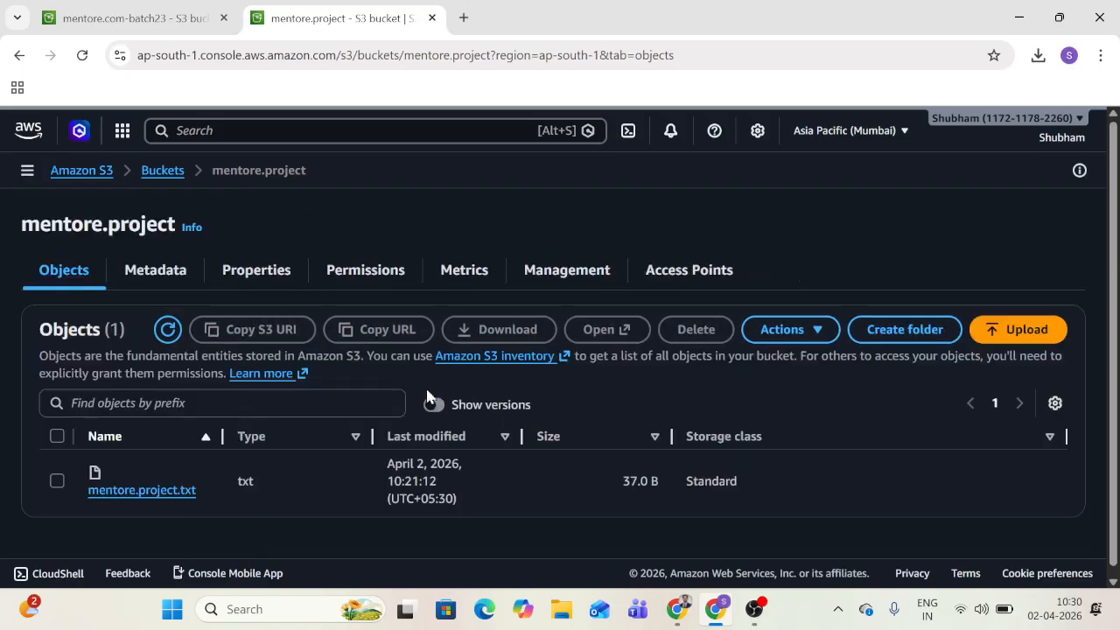
click(1035, 330)
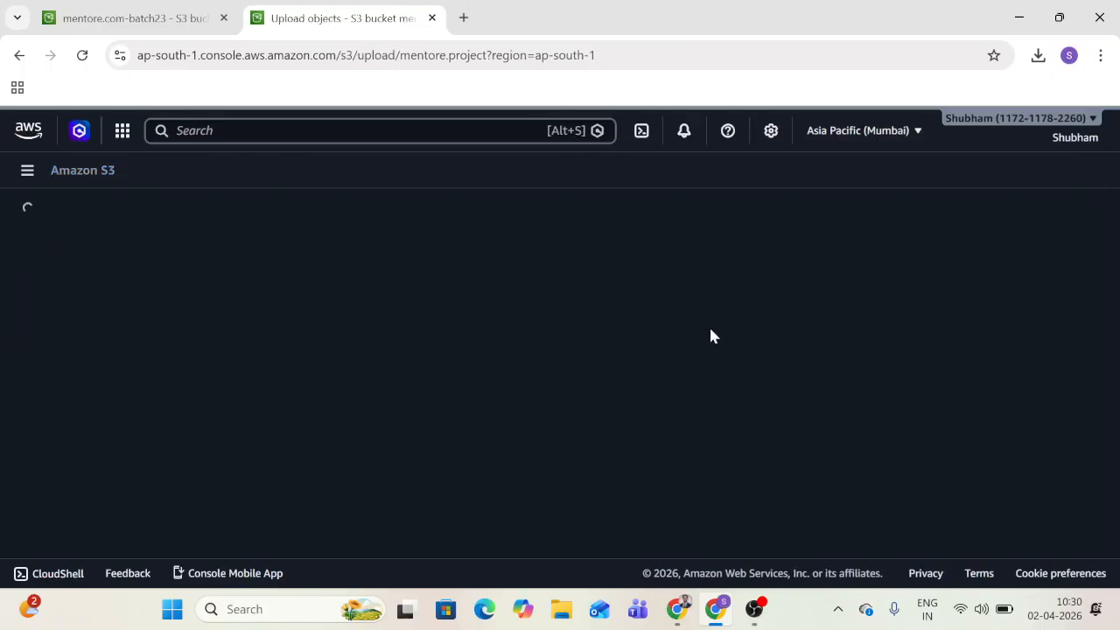
click(913, 374)
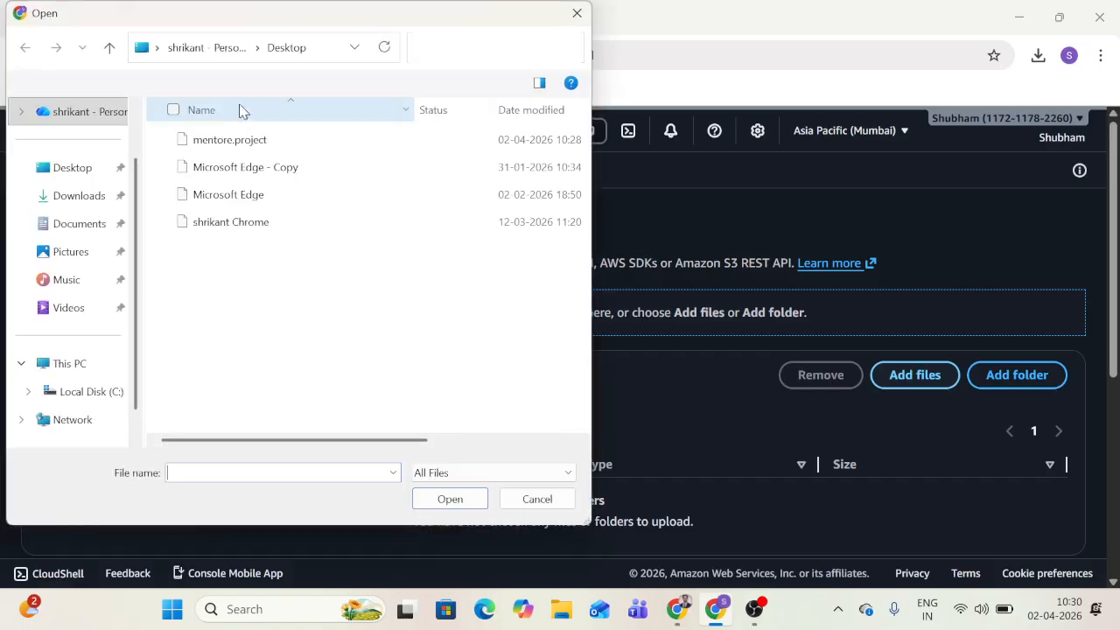
click(241, 146)
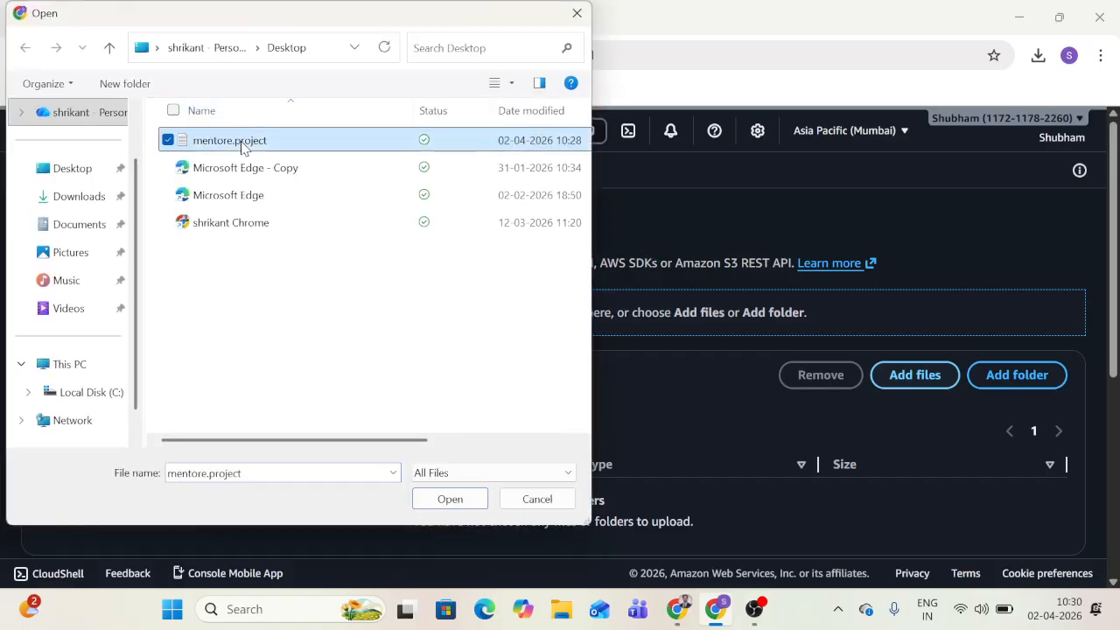
click(458, 499)
scroll(1000, 499, down, 4)
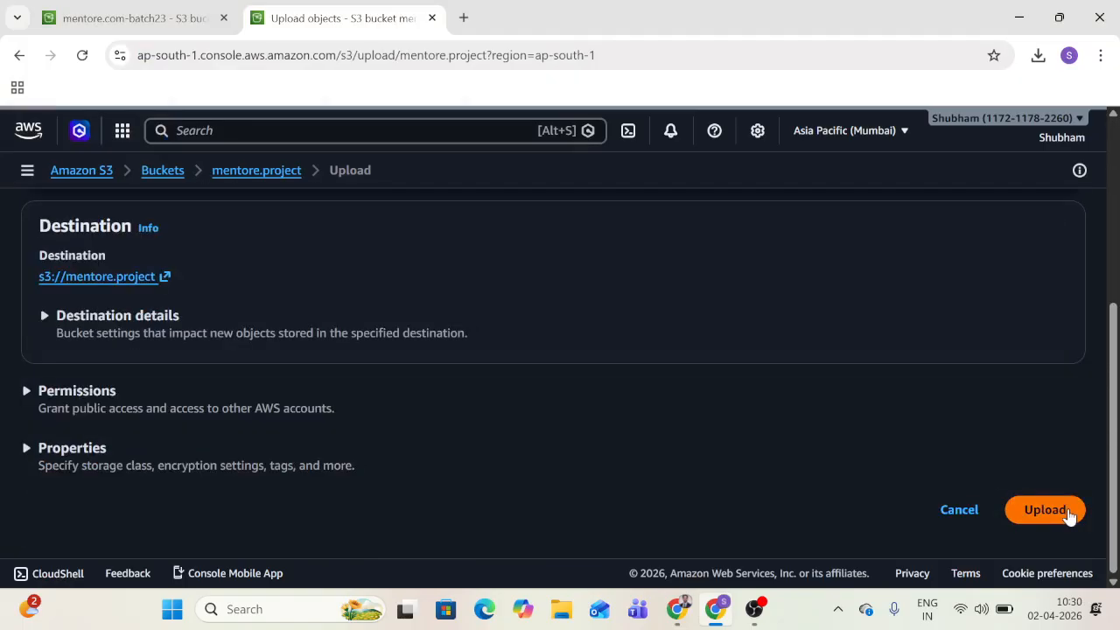
click(1069, 516)
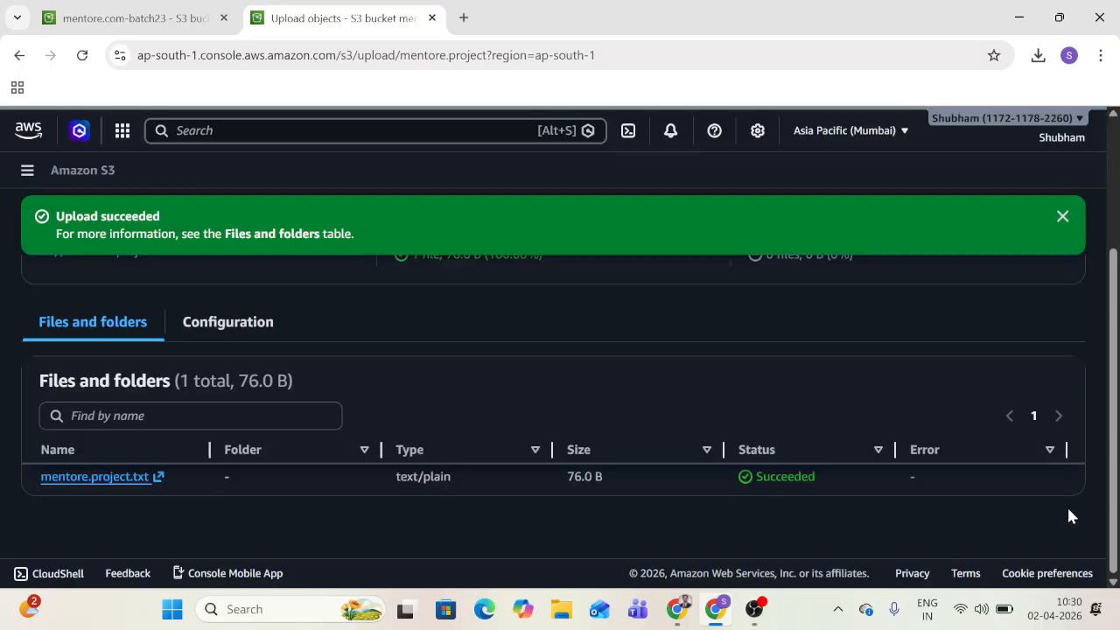
scroll(1069, 513, up, 3)
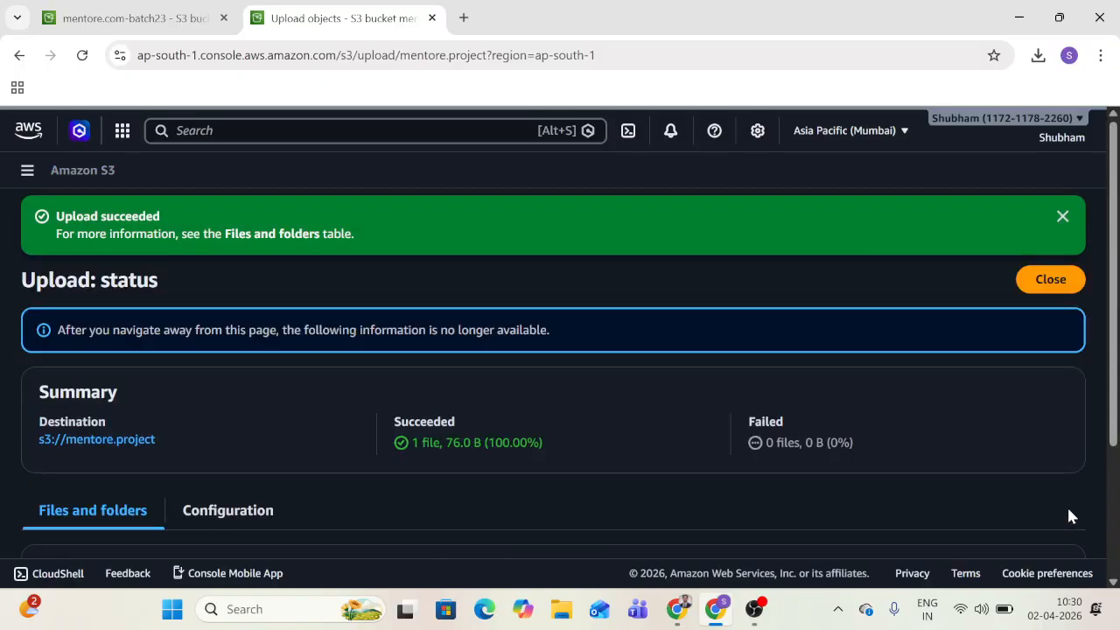
click(1078, 287)
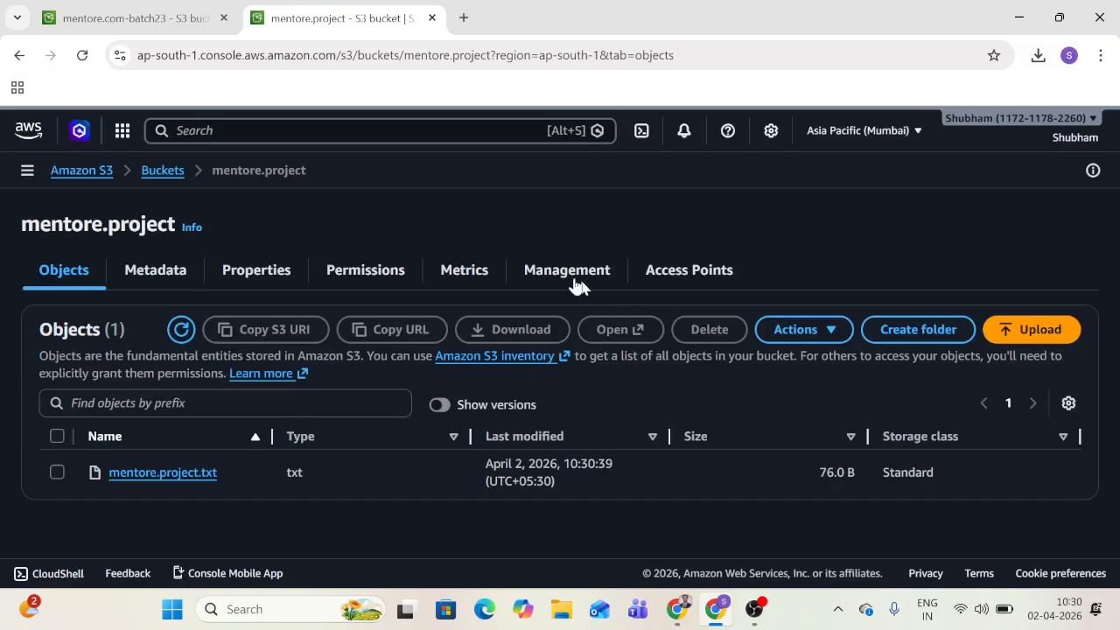
Step: Show object versions in the bucket, open the current version of mentore.project.txt to read its content, and return to the list
click(442, 406)
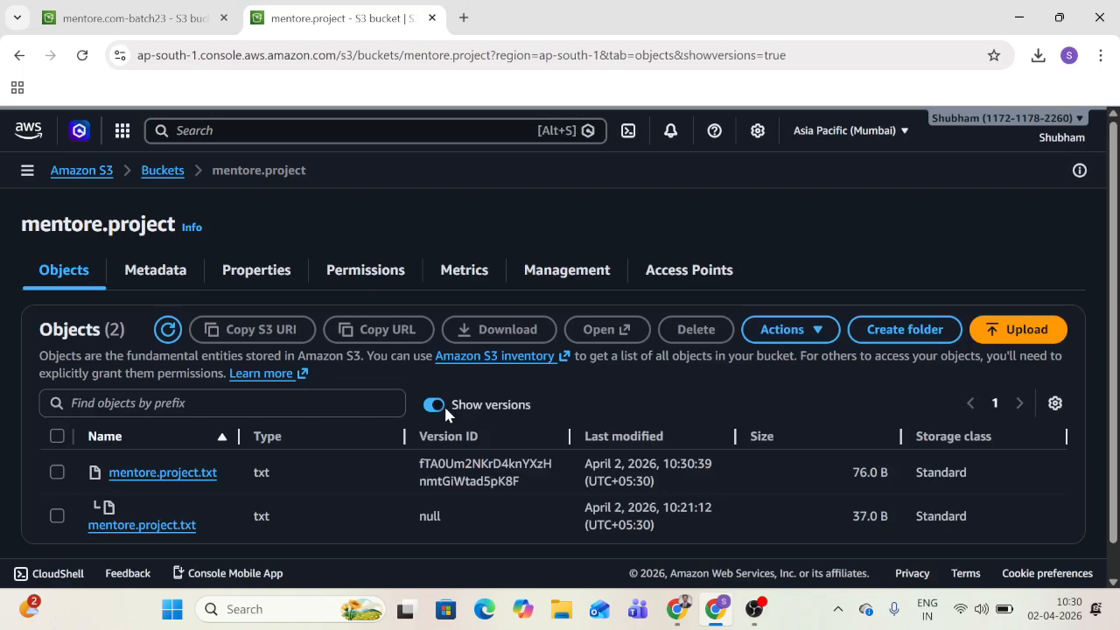
scroll(215, 536, down, 1)
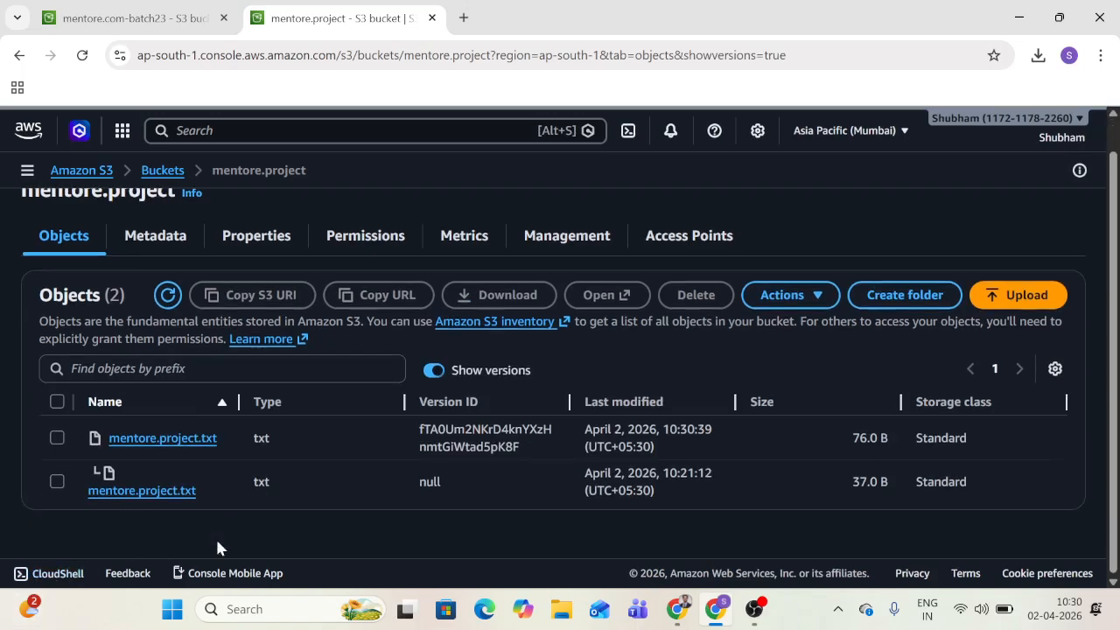
click(57, 437)
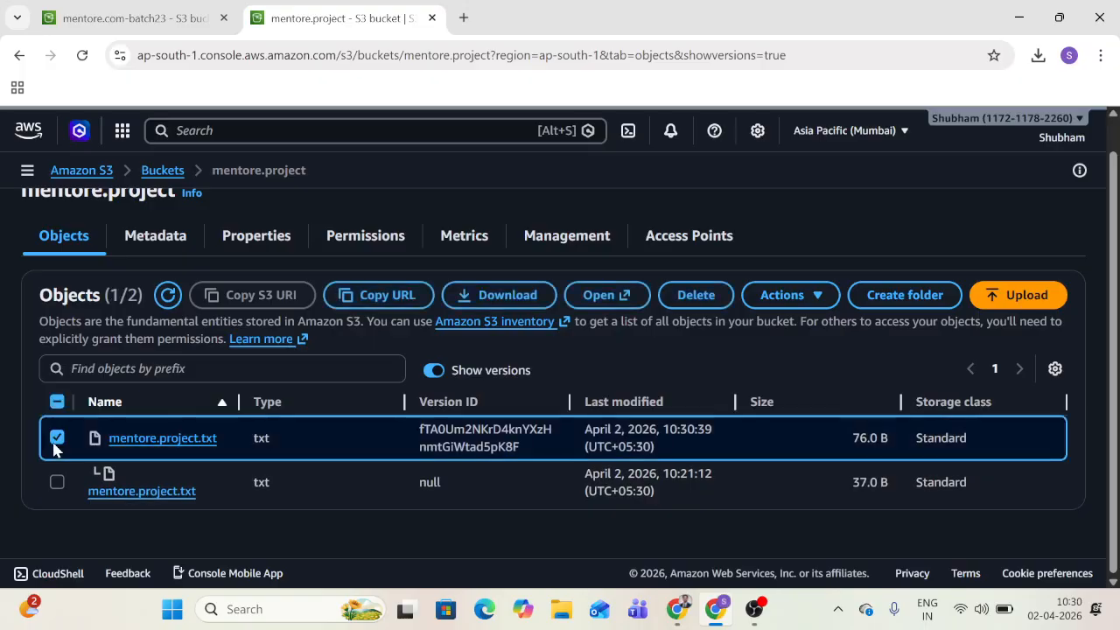
click(594, 300)
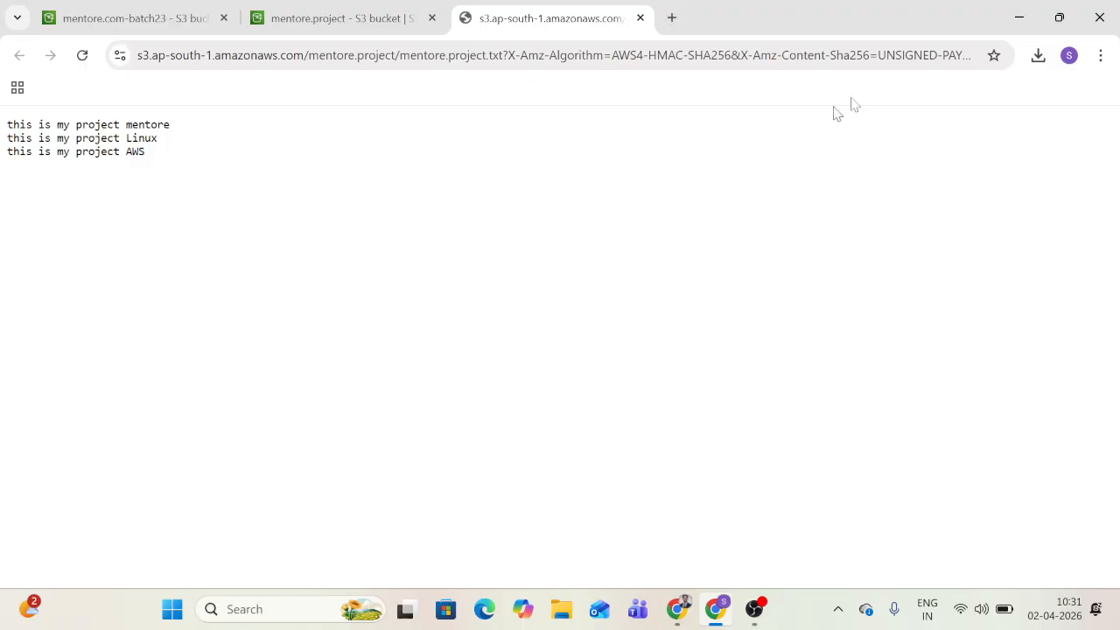
click(368, 7)
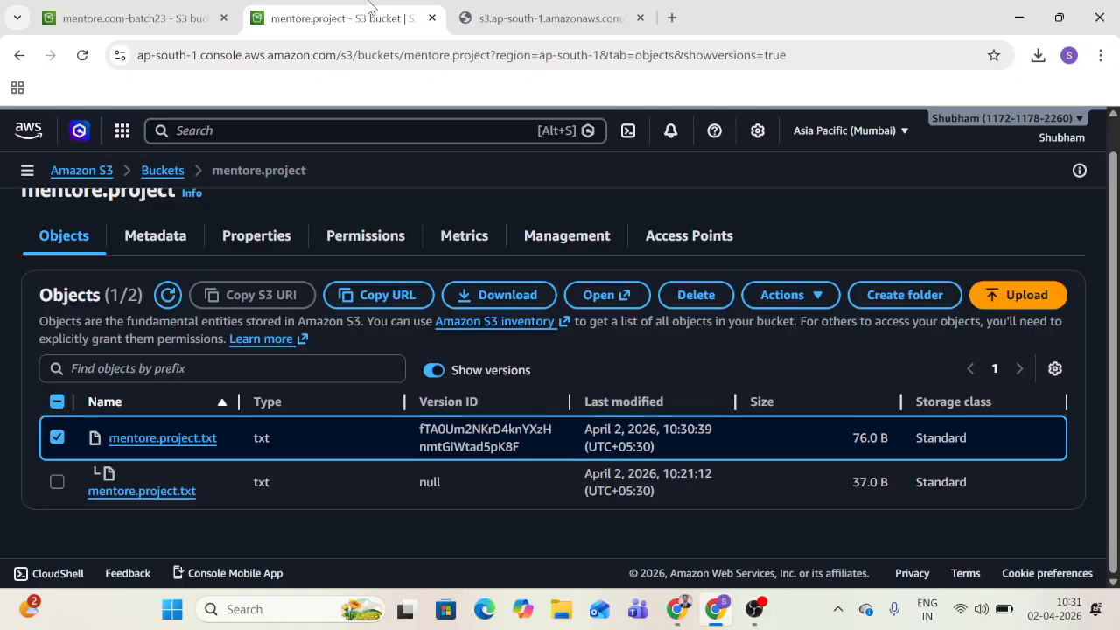
click(583, 7)
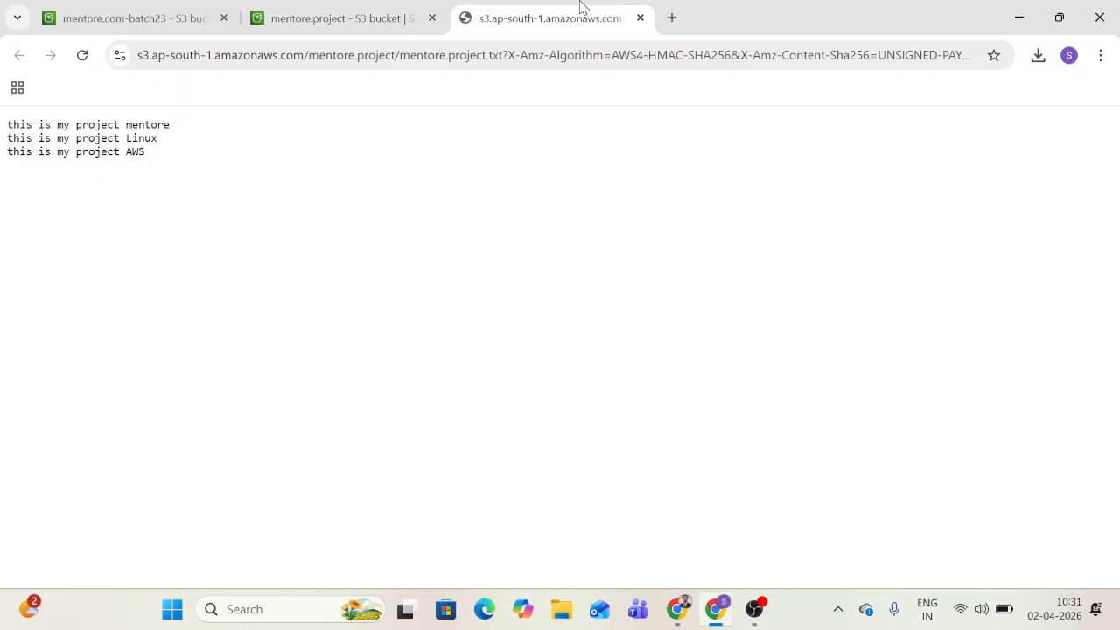
click(376, 7)
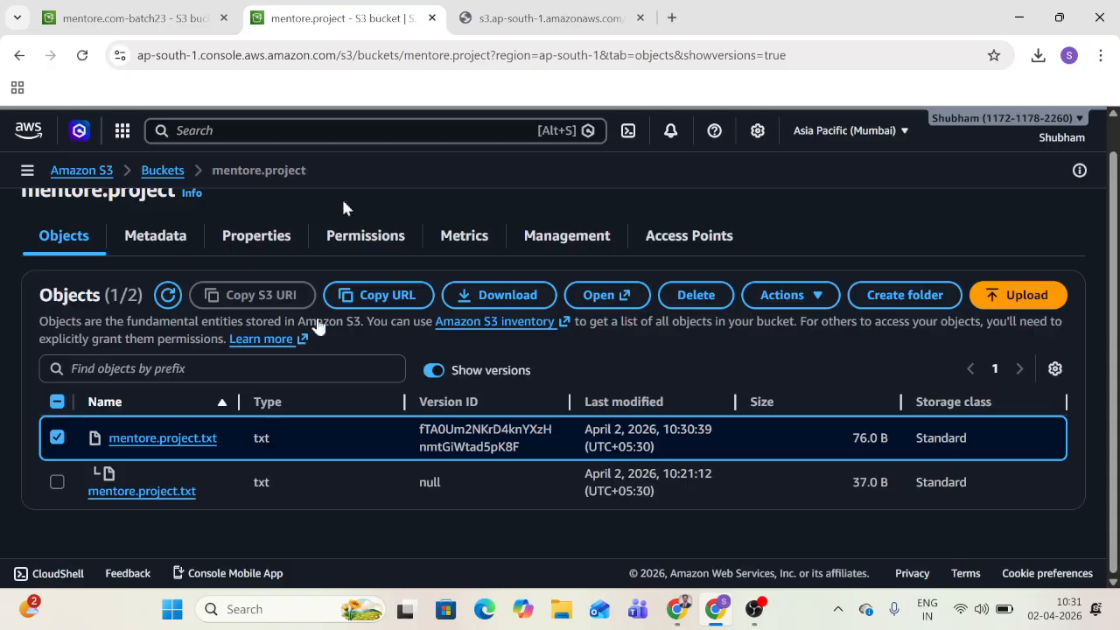
Step: Open only the older null version of mentore.project.txt to read its content, and return to the bucket's object list
click(58, 482)
click(57, 438)
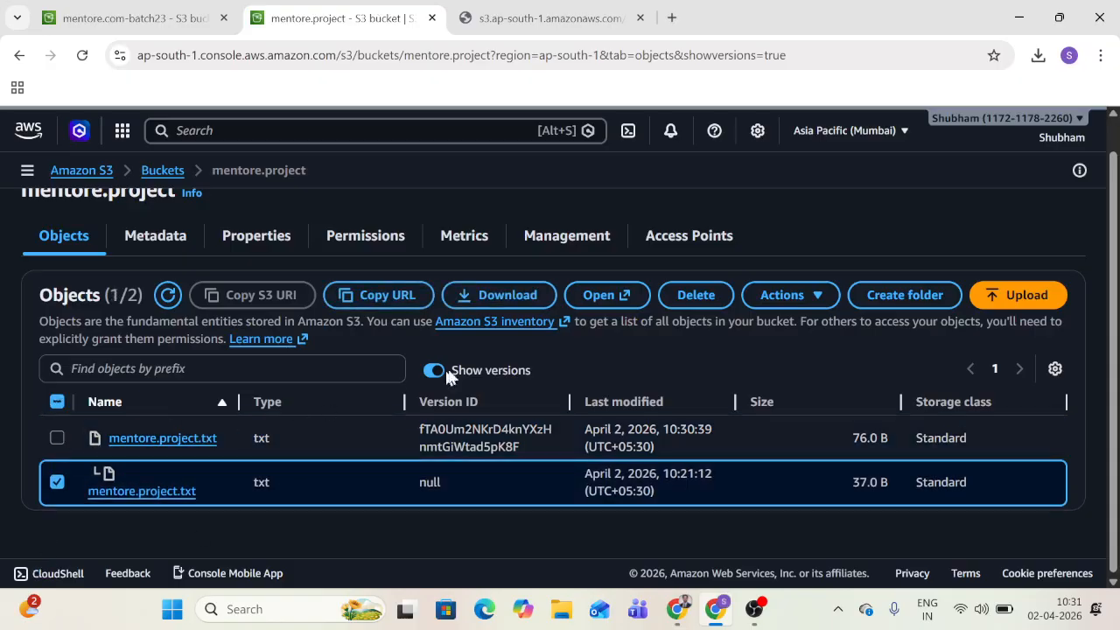
click(598, 297)
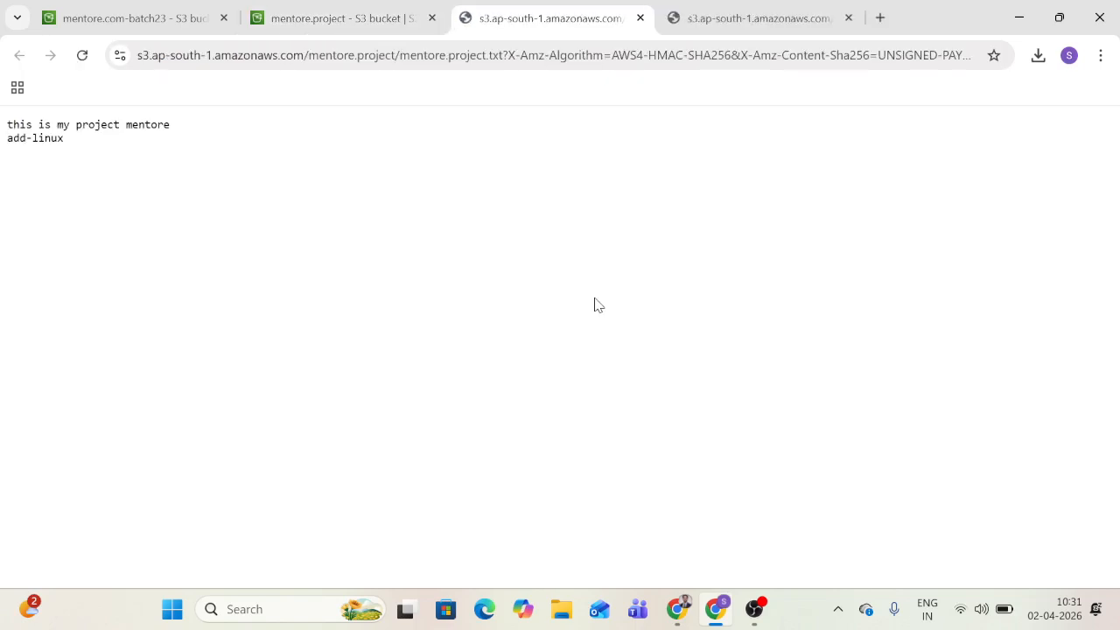
click(333, 11)
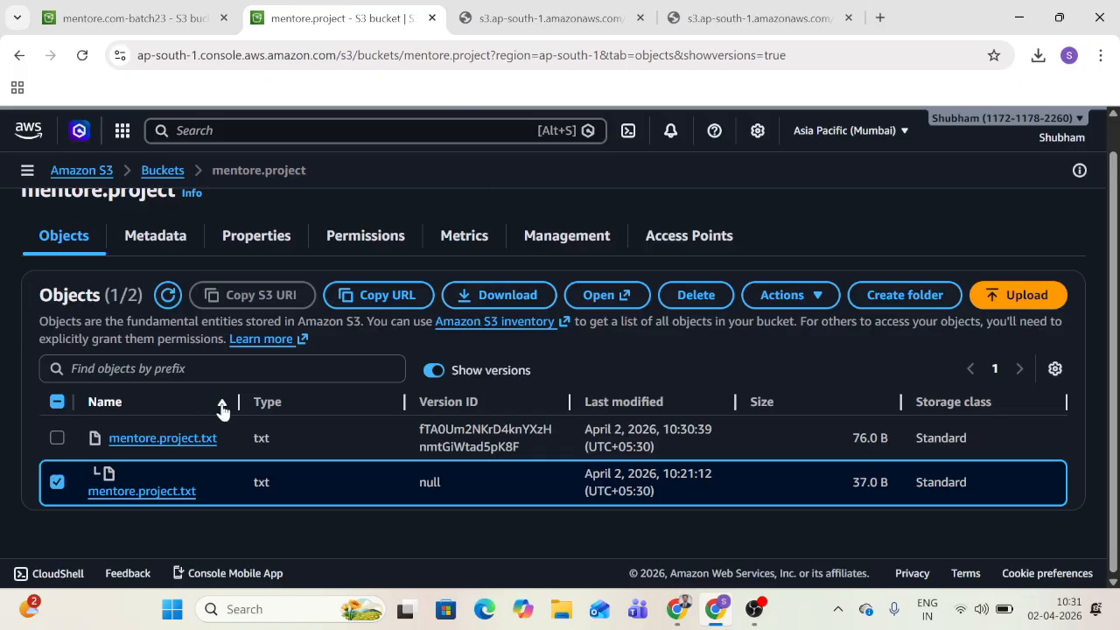
Step: Read the Bucket Versioning description in the bucket's properties, highlighting the sentence about preserving, retrieving and restoring object versions
click(248, 249)
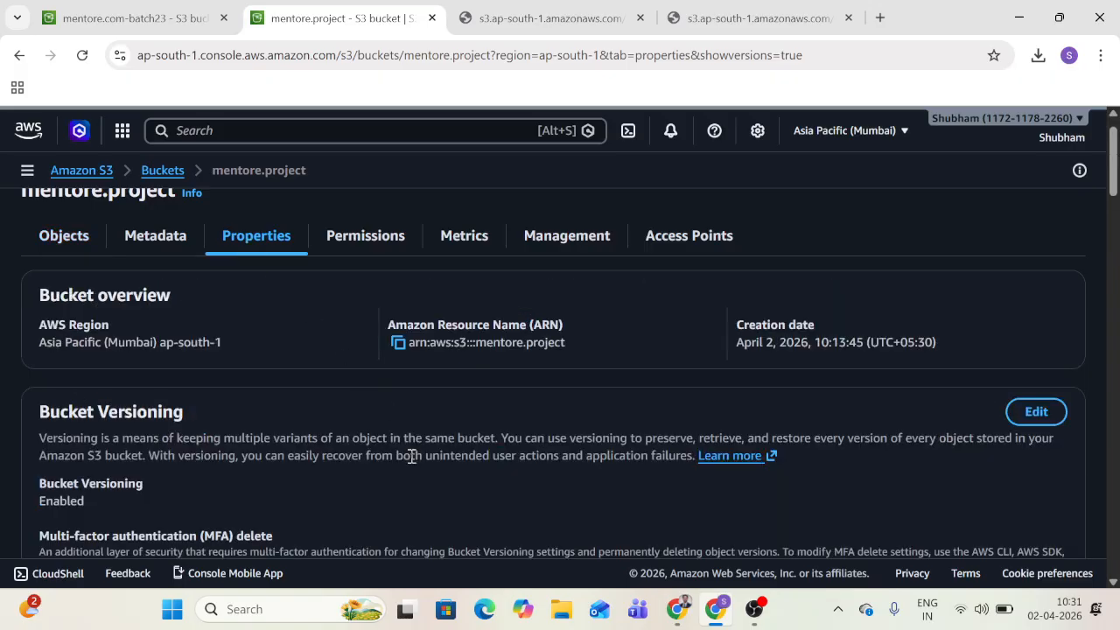
drag(501, 444, 676, 455)
drag(598, 437, 148, 455)
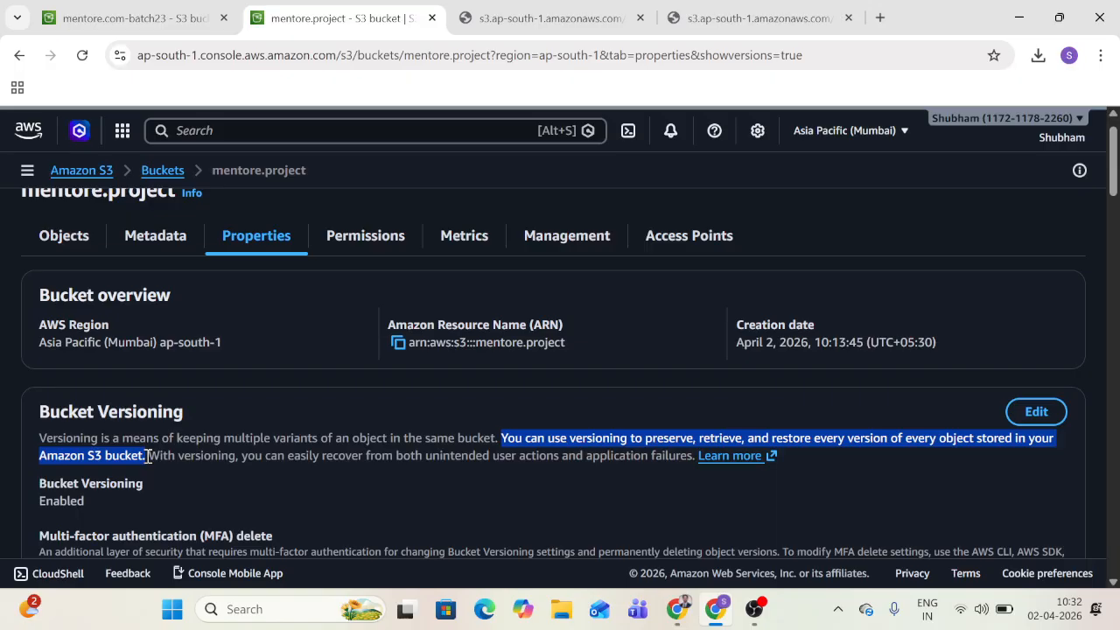
Step: Download the older null version of mentore.project.txt from the object list and turn off the display of versions
click(48, 245)
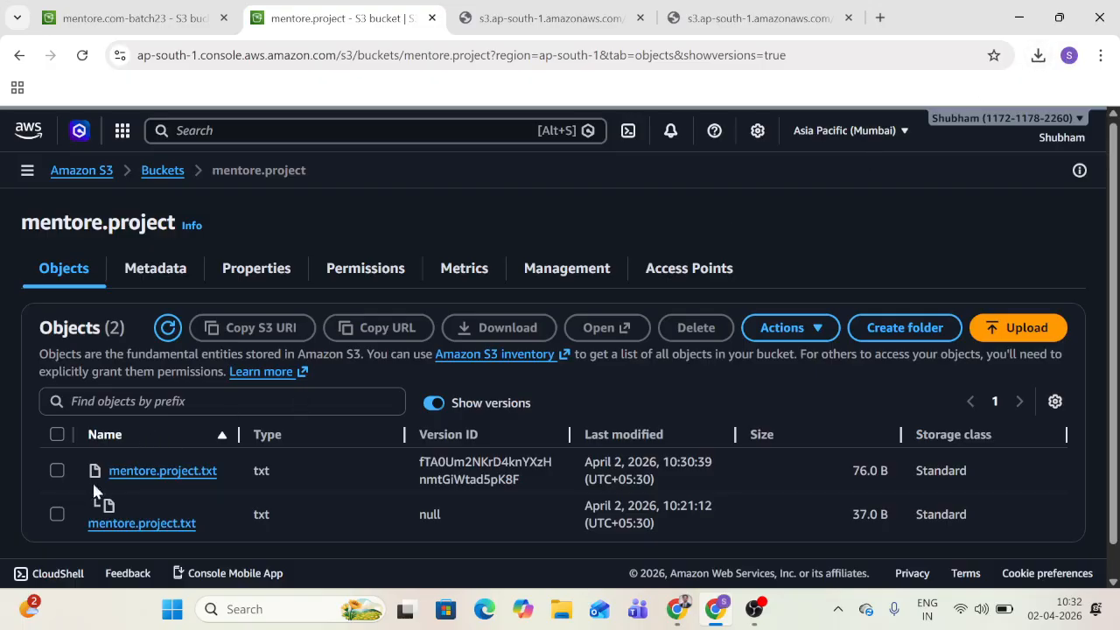
click(56, 515)
click(519, 328)
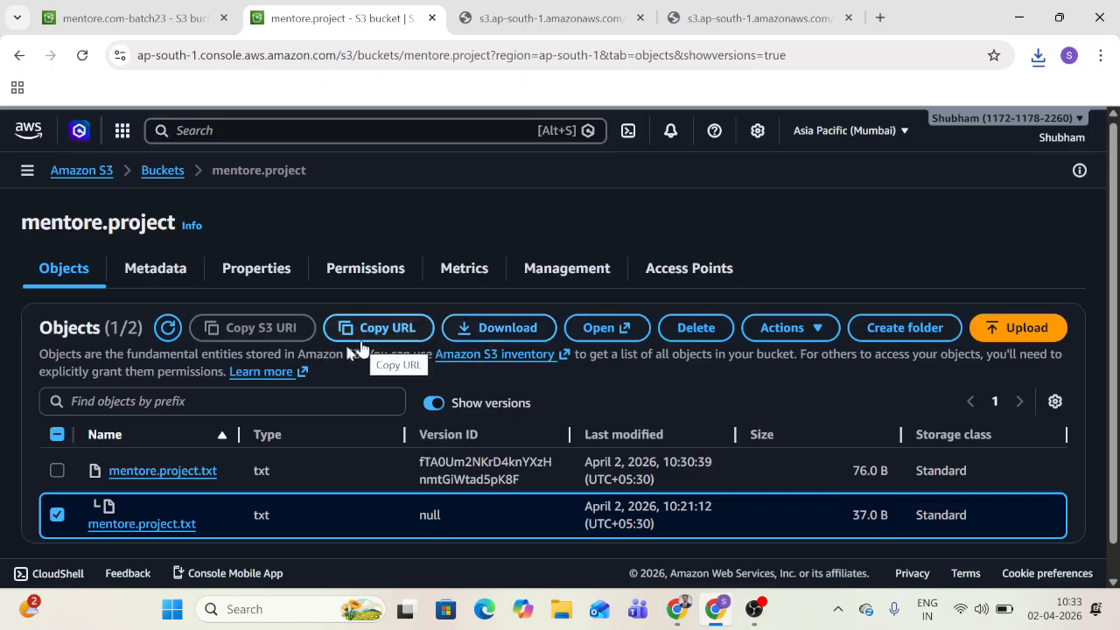
click(440, 403)
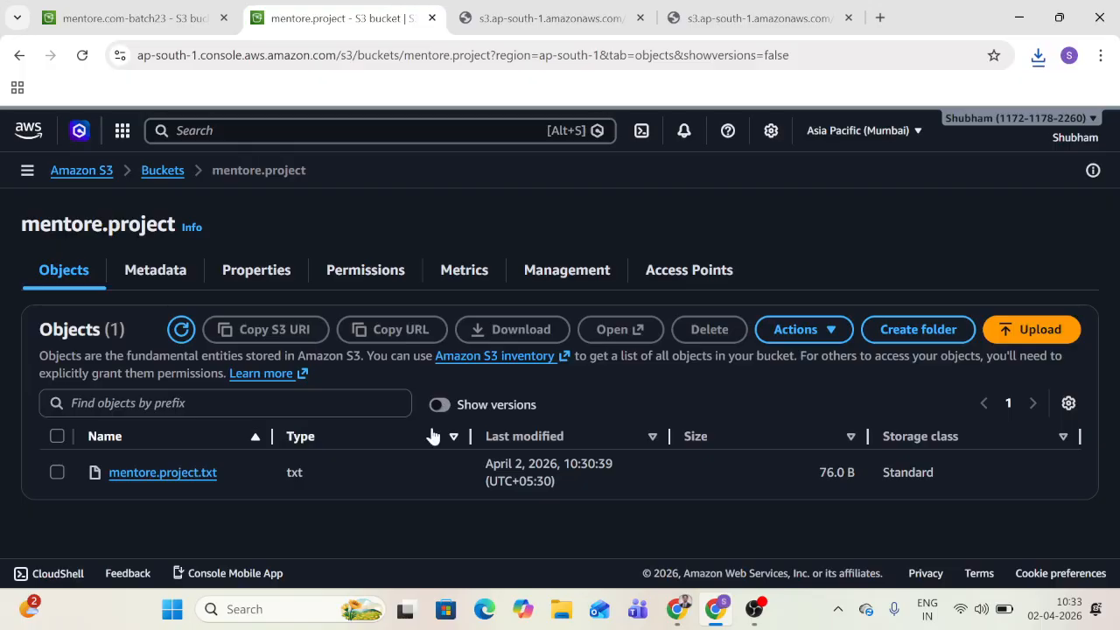
Step: Set Bucket Versioning of mentore.project to Suspend, acknowledge the outcomes of suspending it, and save the changes
click(266, 270)
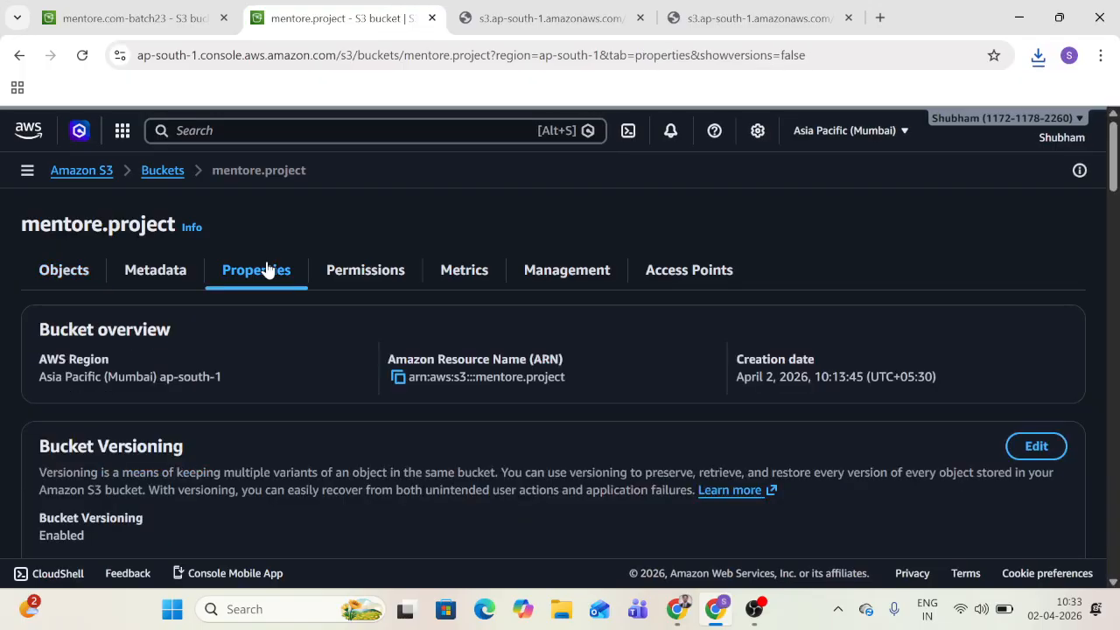
scroll(267, 269, down, 3)
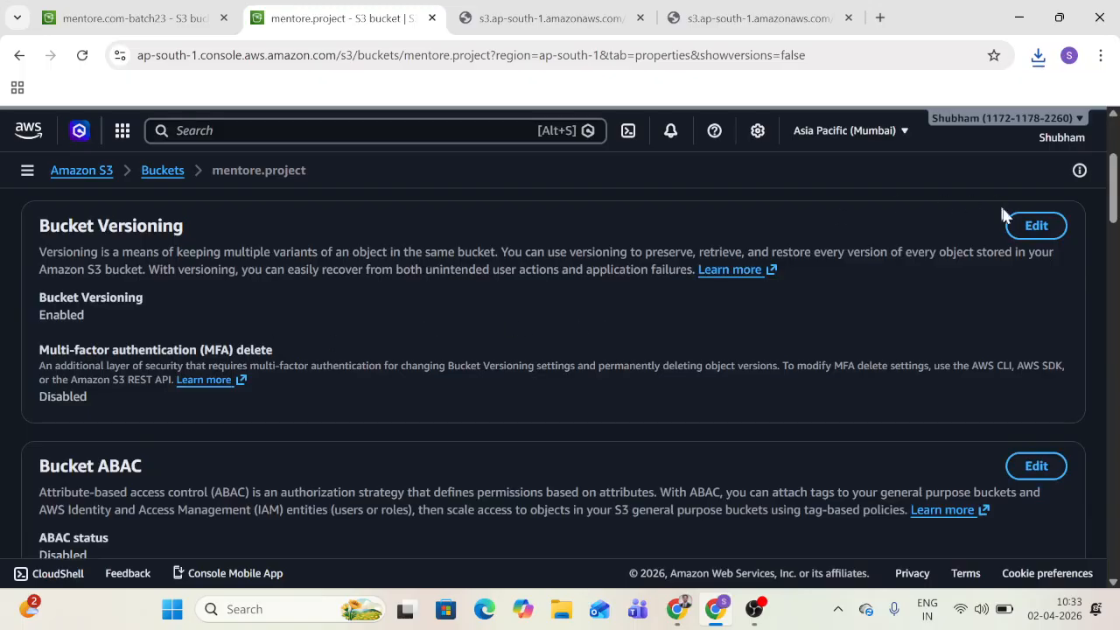
click(1055, 229)
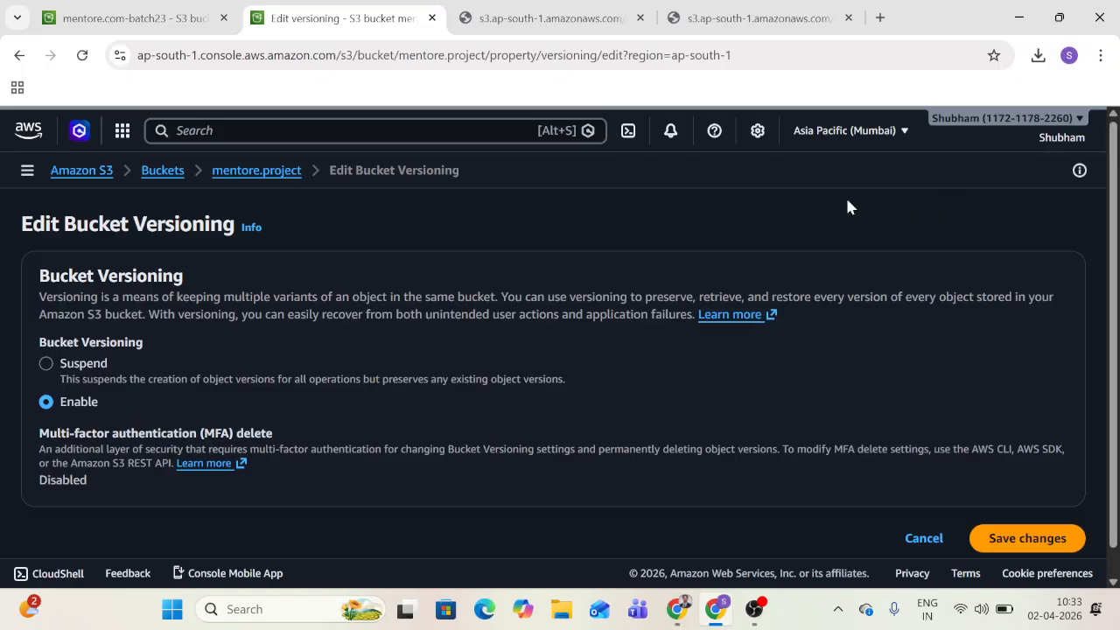
click(46, 366)
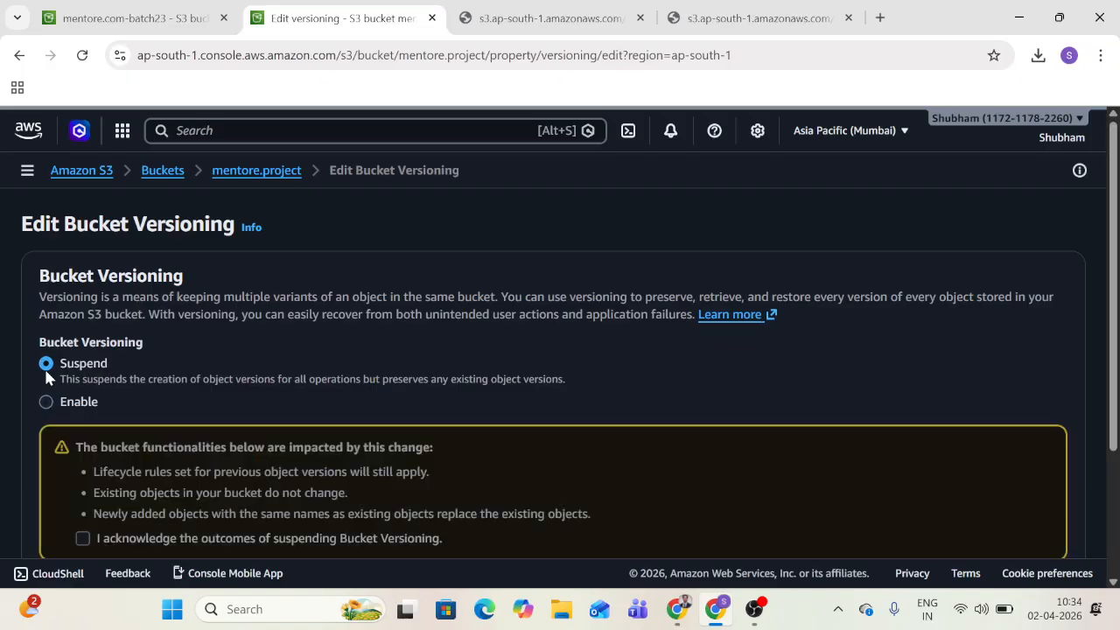
scroll(278, 396, down, 2)
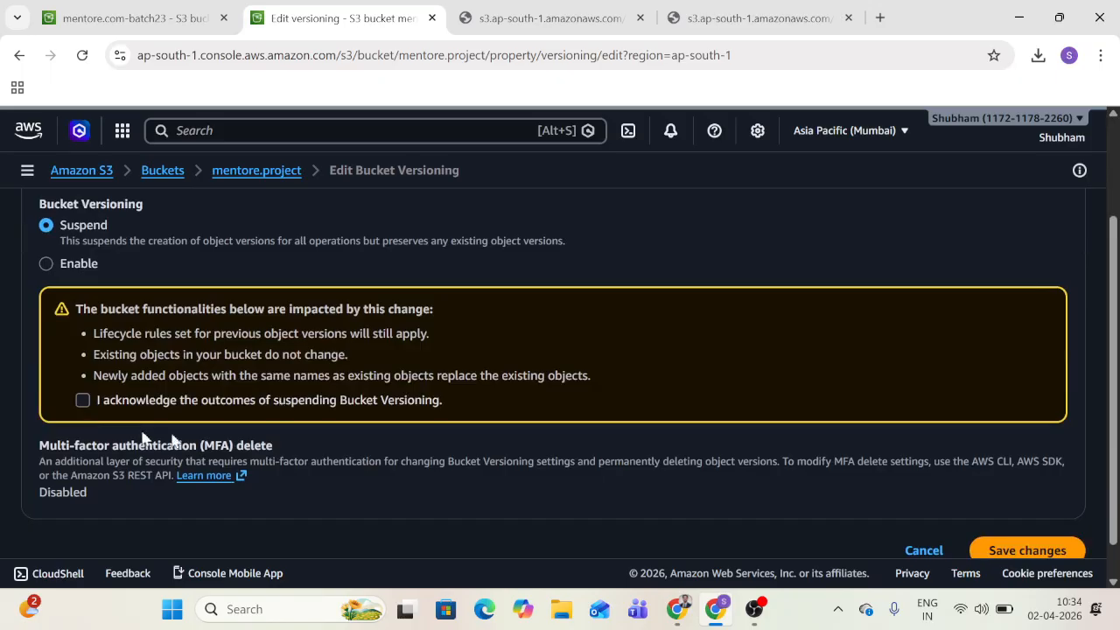
click(82, 401)
scroll(79, 403, down, 1)
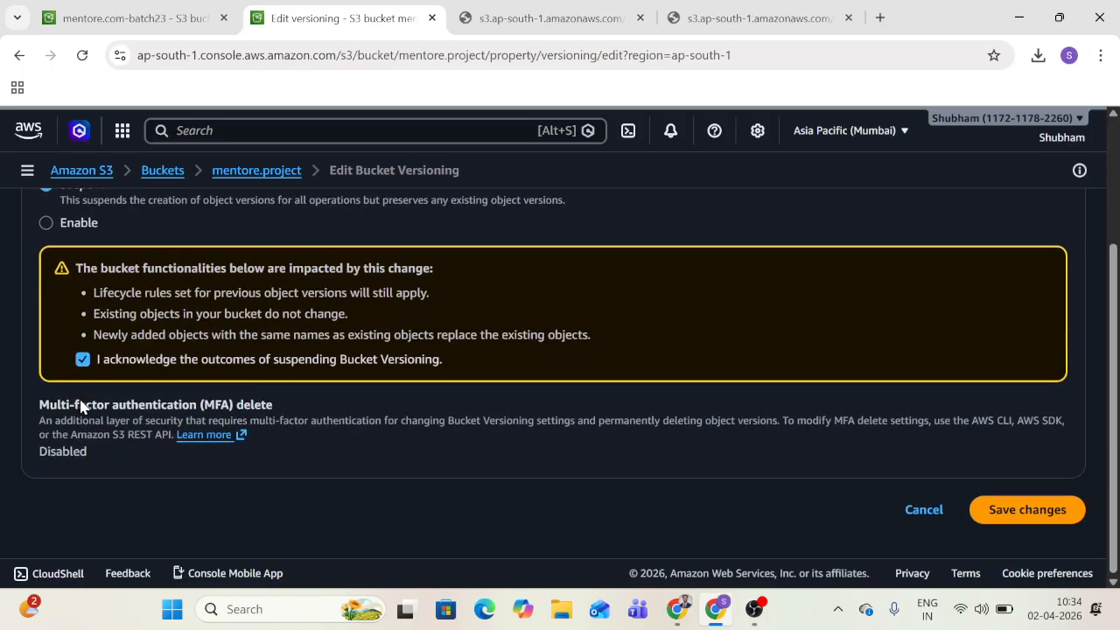
click(1015, 515)
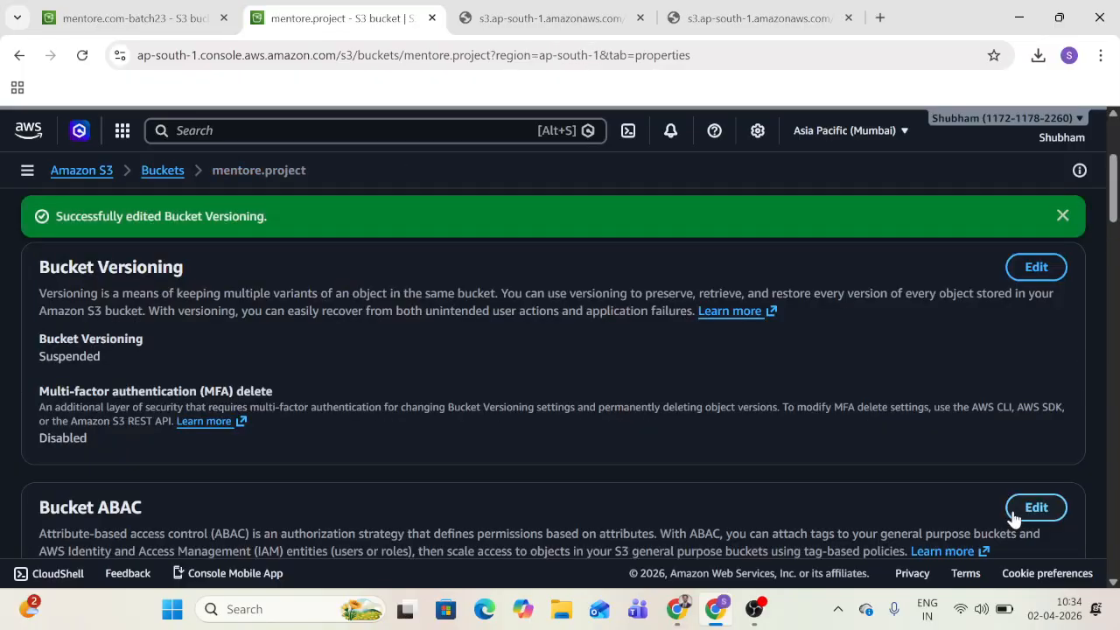
Step: Check the bucket's object list and its Bucket Versioning edit options, and return to the object list without saving changes
scroll(480, 375, up, 3)
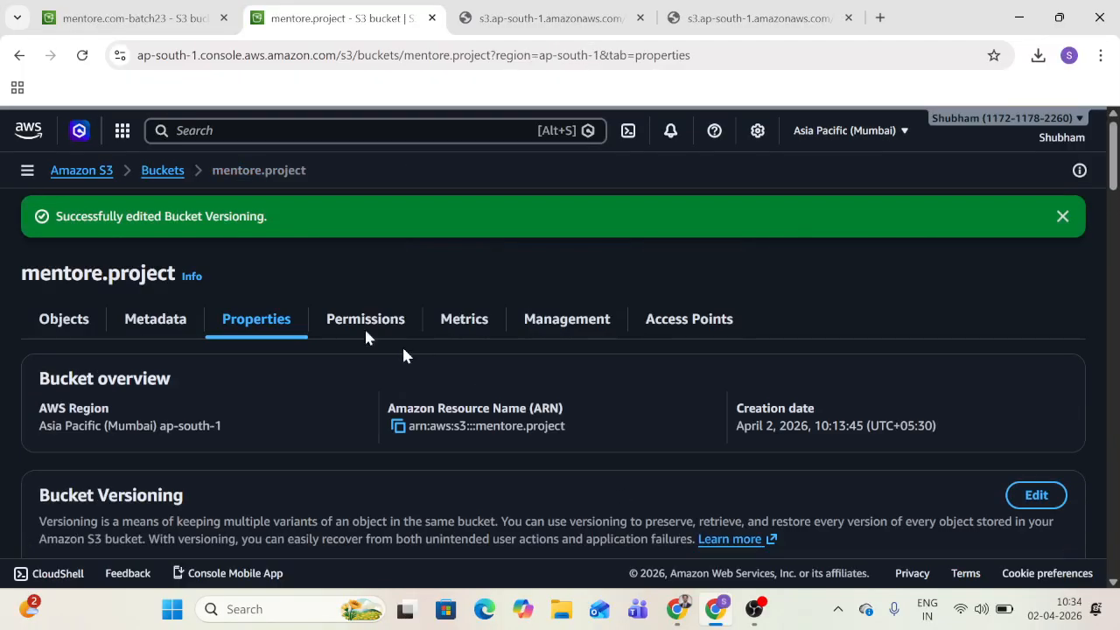
click(76, 327)
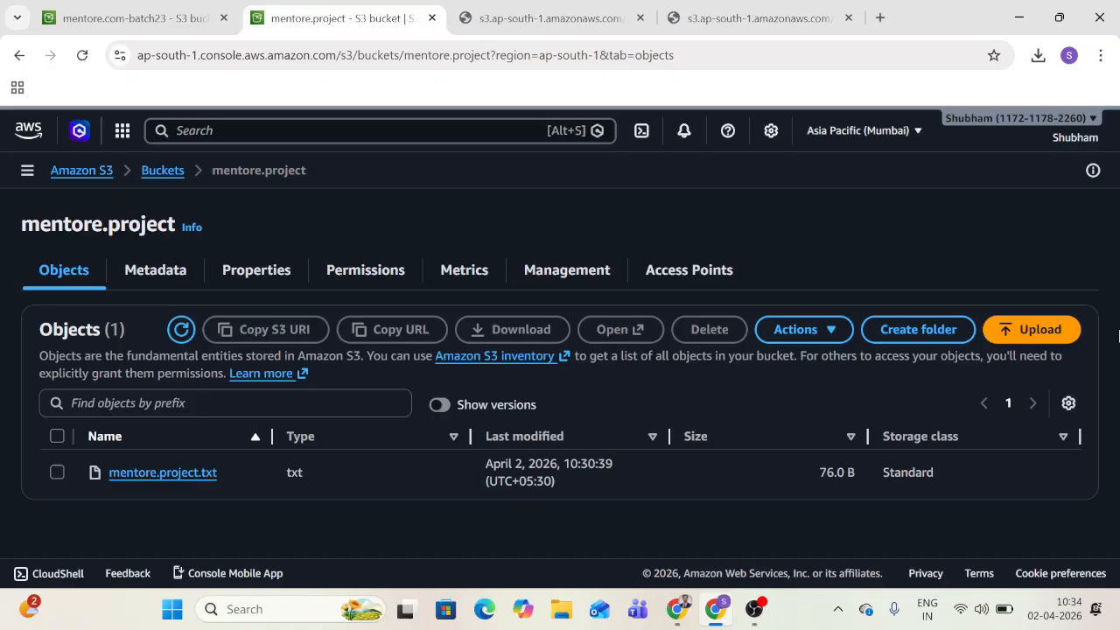
click(253, 271)
scroll(490, 477, down, 3)
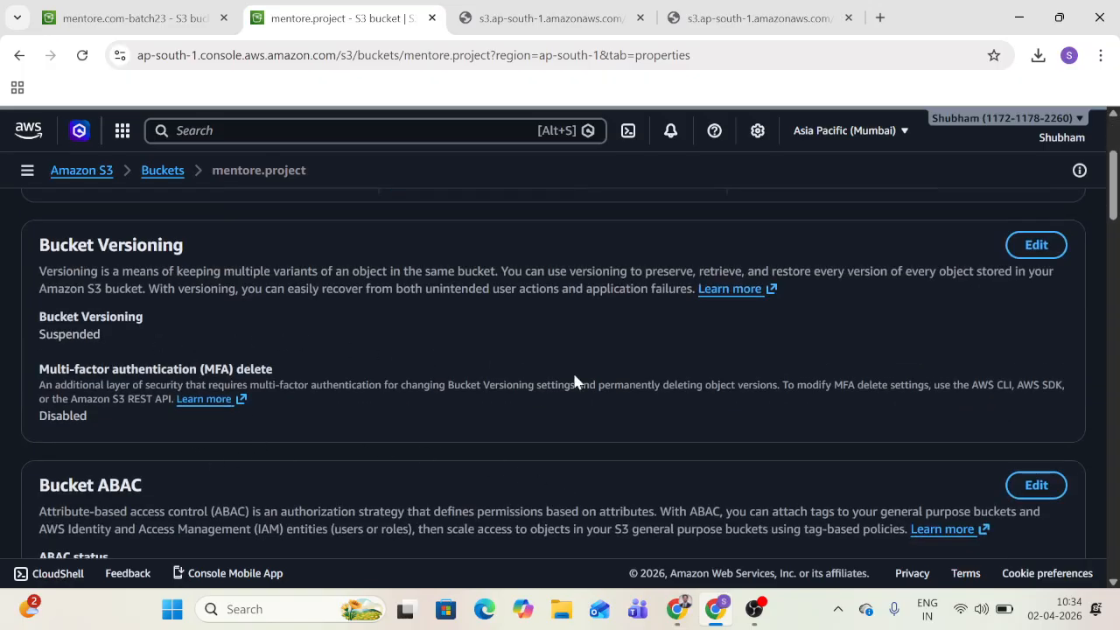
click(1038, 249)
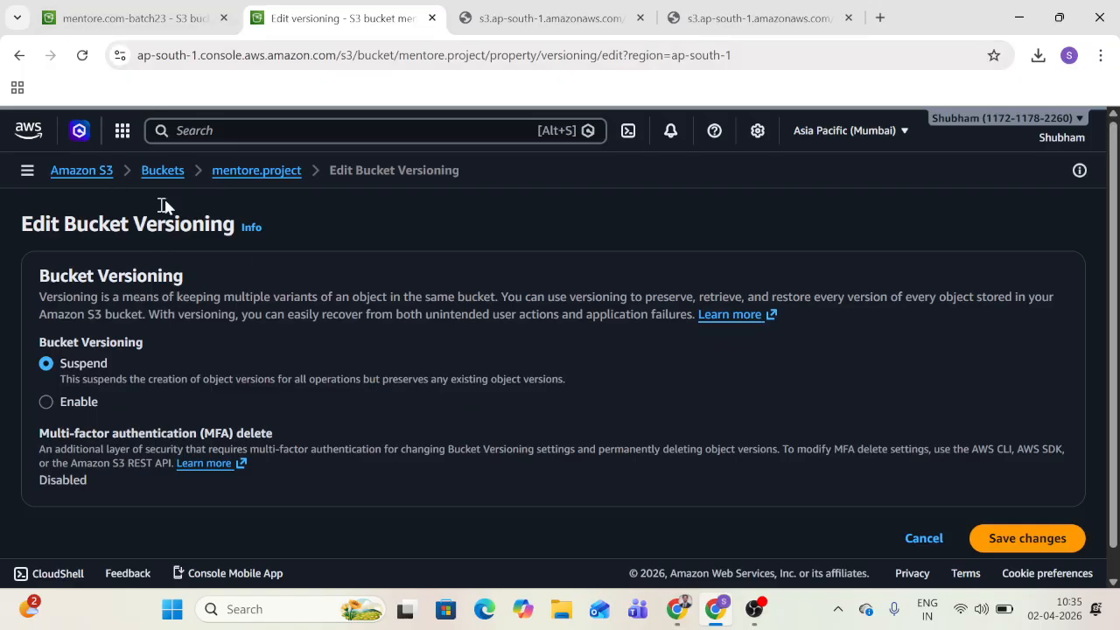
click(249, 173)
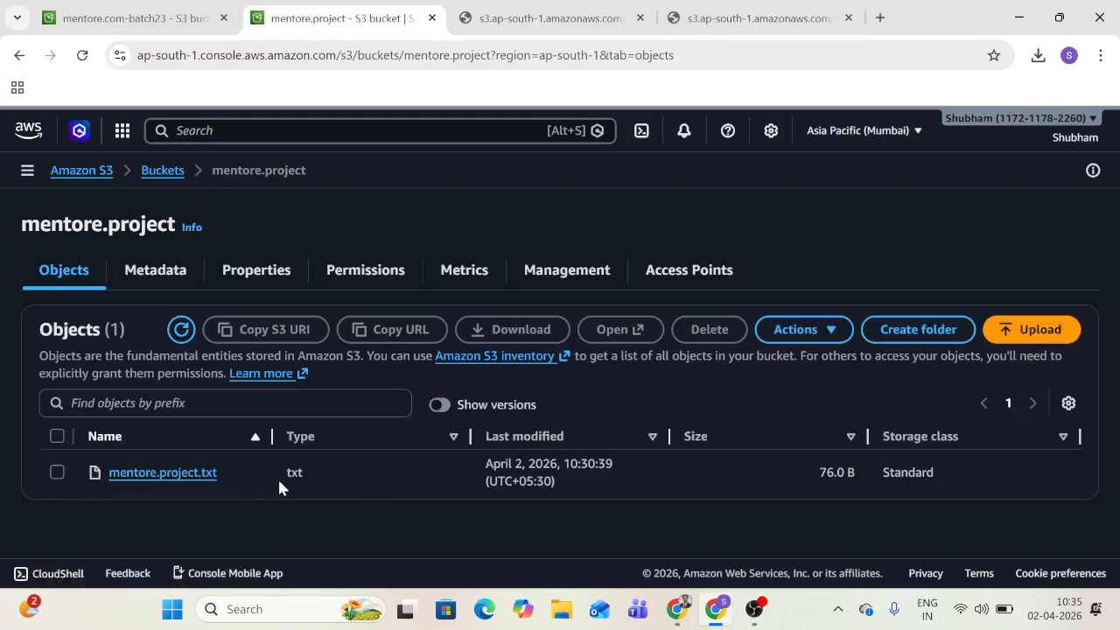
Step: Upload the mentore.project text file from the Desktop to the mentore.project bucket and check the upload status
click(1037, 329)
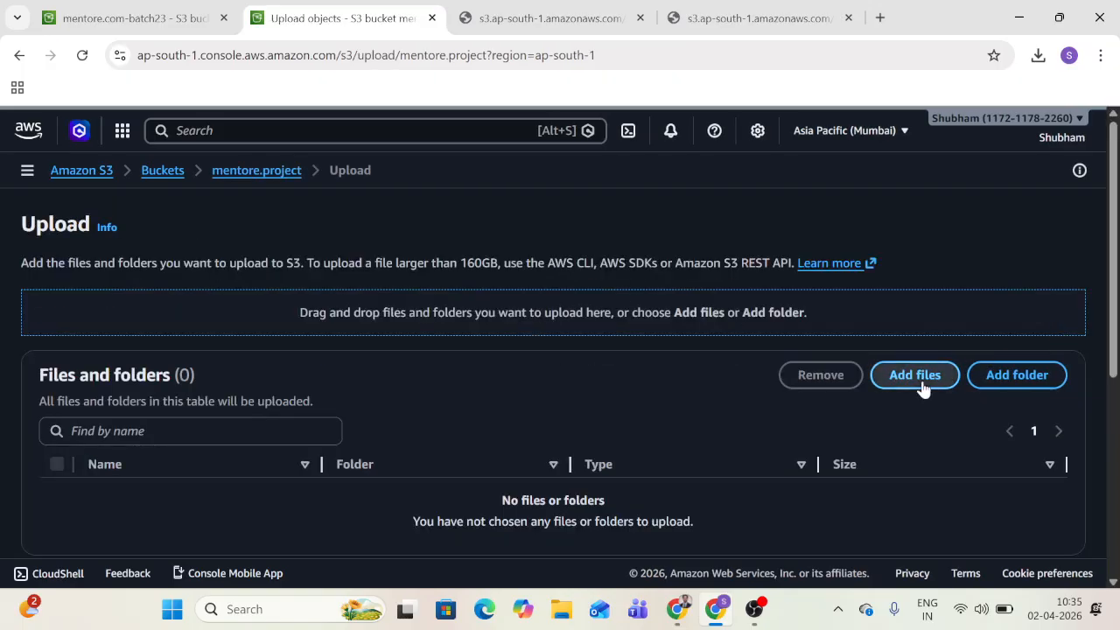
click(923, 388)
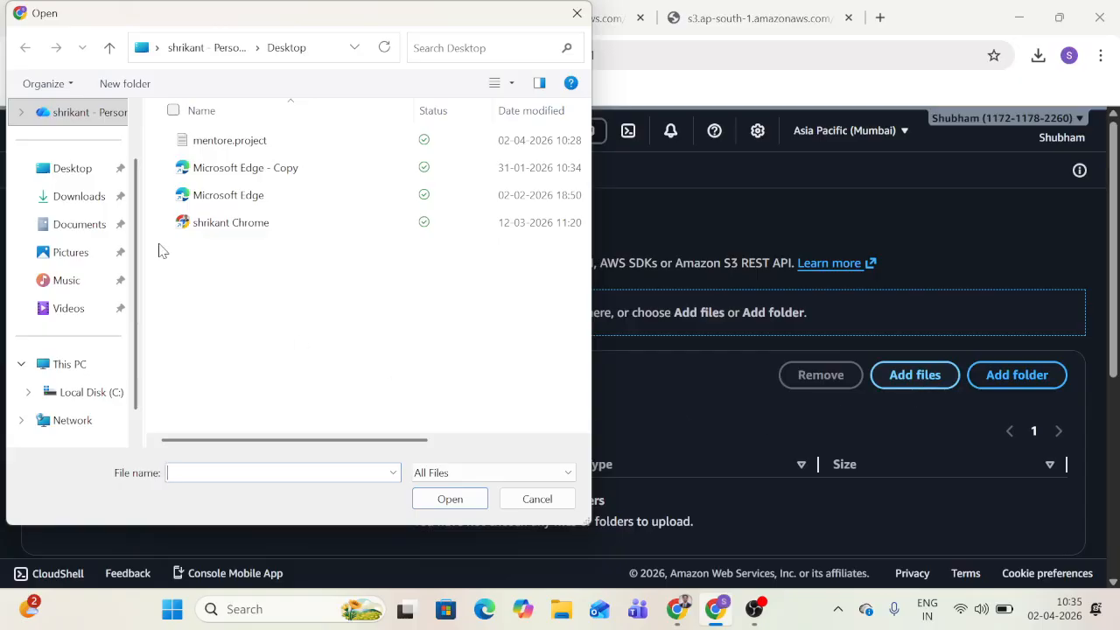
click(335, 139)
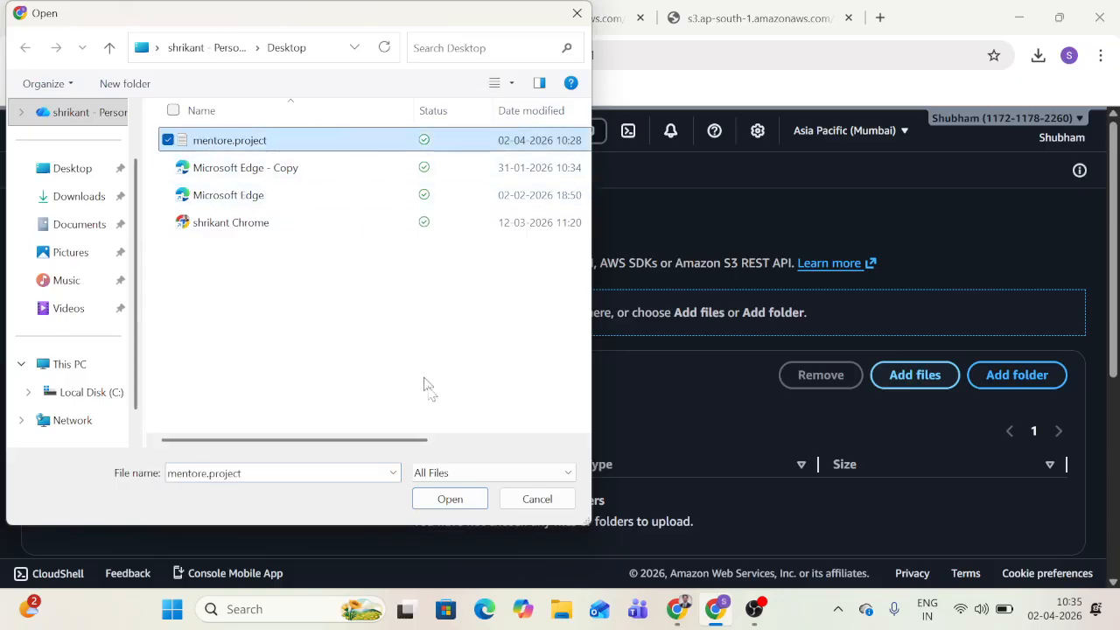
click(452, 501)
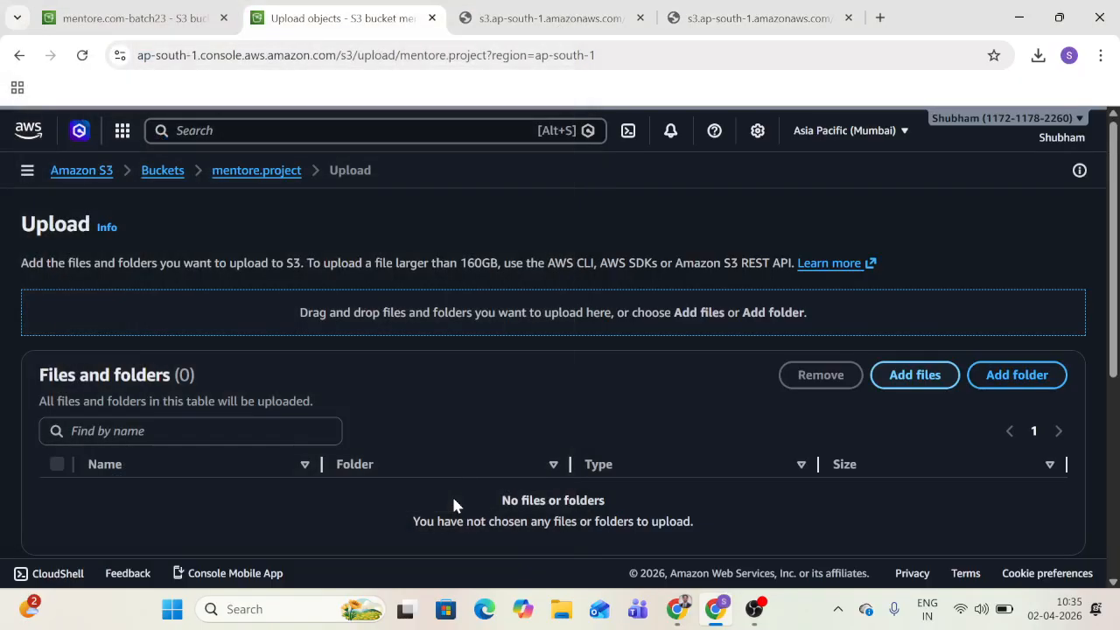
scroll(773, 481, down, 4)
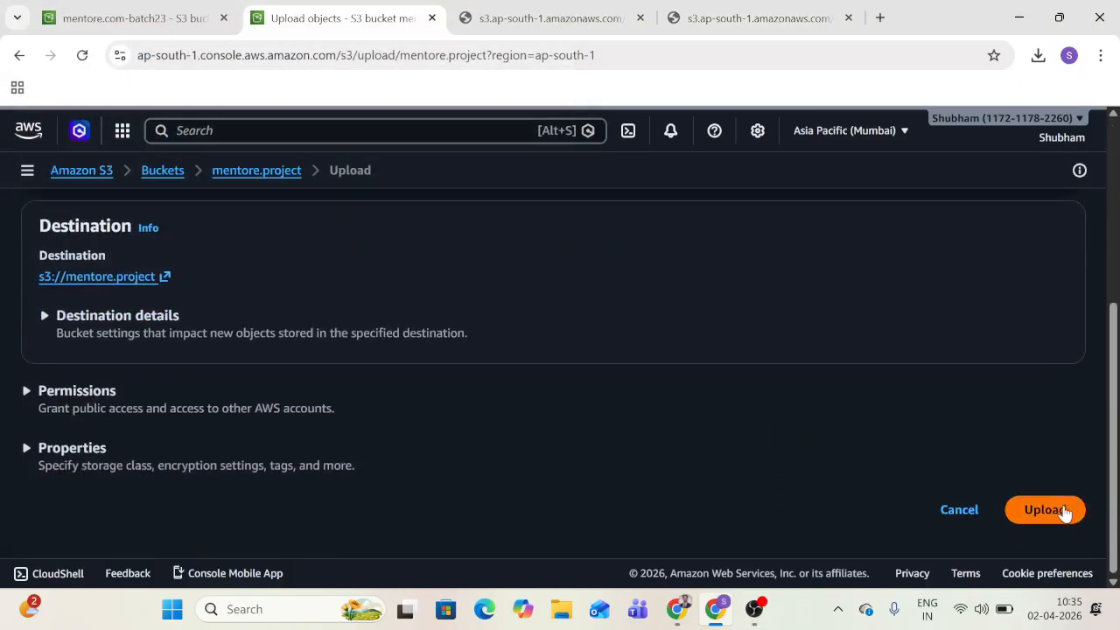
click(1065, 511)
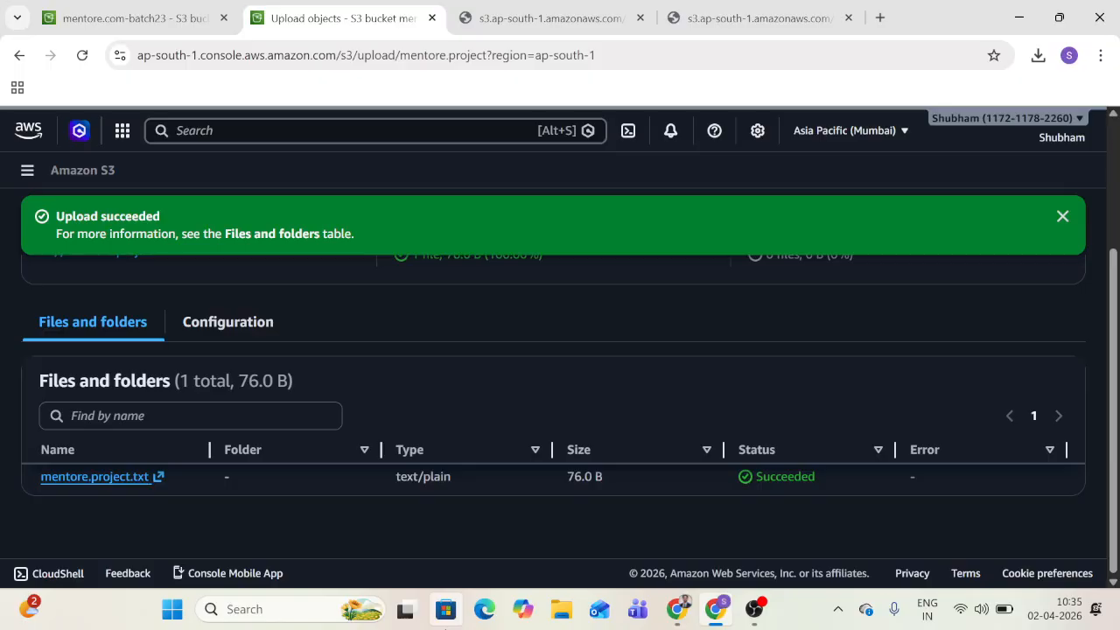
scroll(406, 542, up, 2)
scroll(406, 543, down, 1)
scroll(406, 542, up, 1)
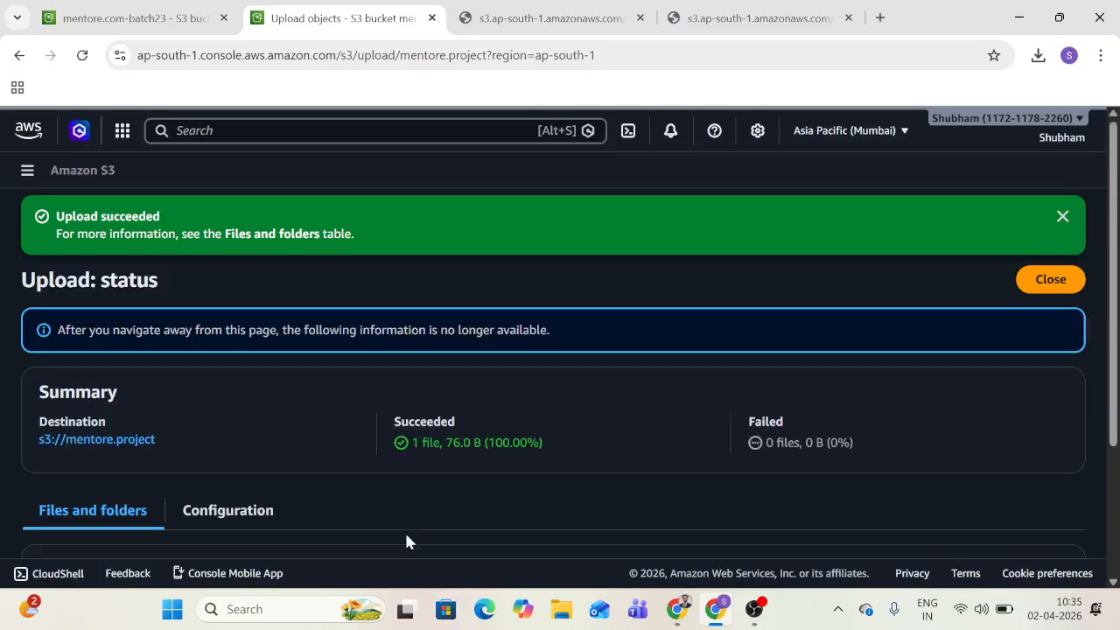
Step: Close the upload status, show object versions in the list, and highlight the null version's last modified time
click(1046, 293)
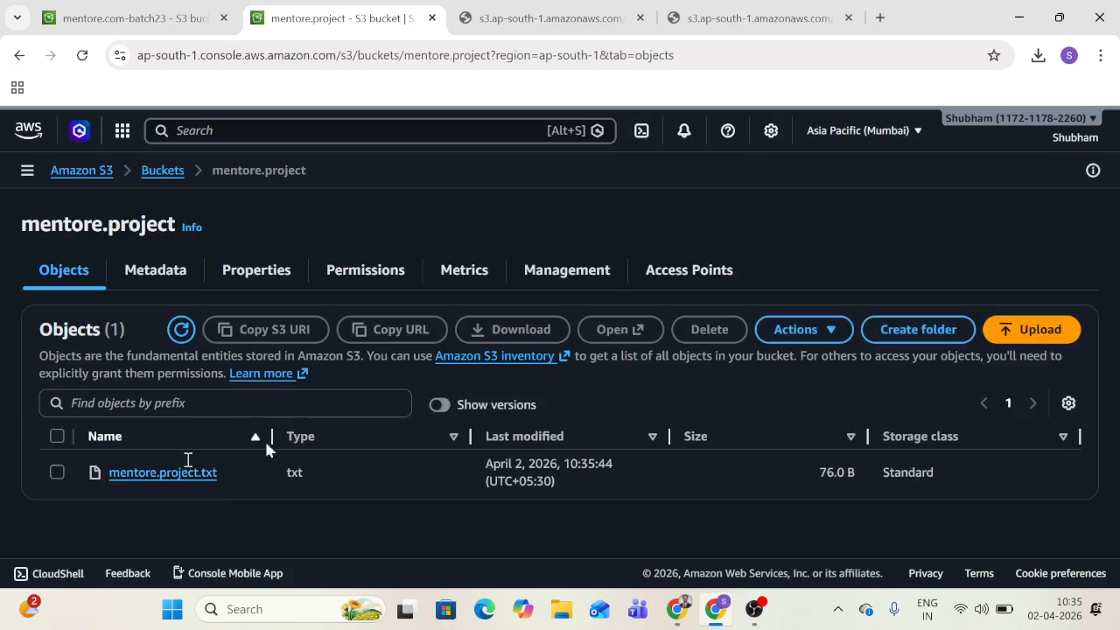
click(440, 405)
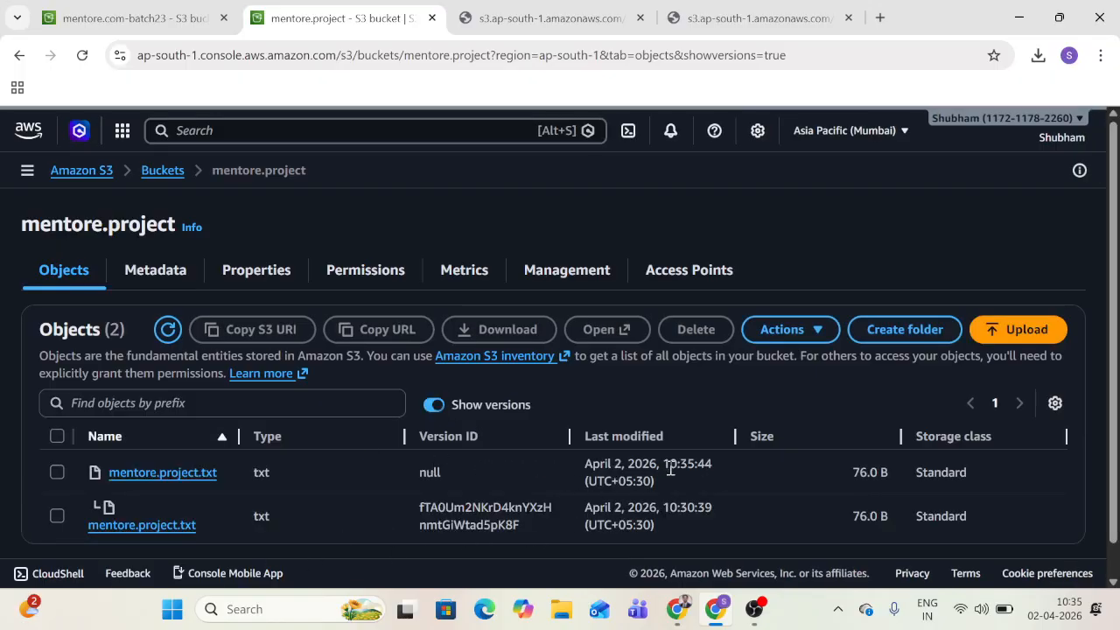
drag(657, 465, 734, 470)
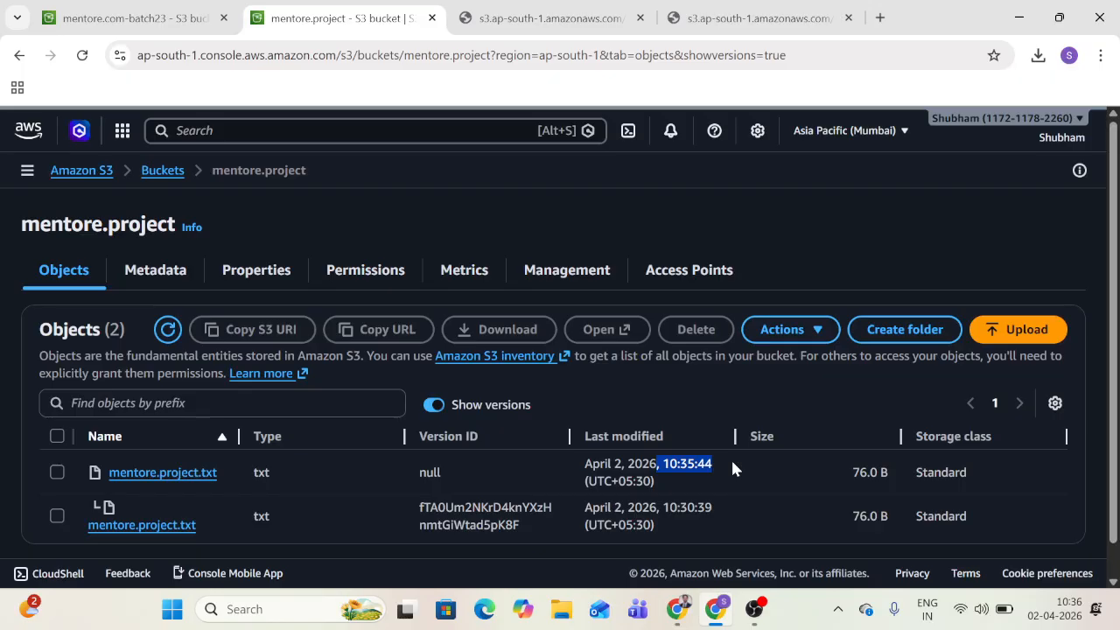
Step: Open the mentore.project file from the Windows desktop in Notepad, replace all its text with "mentore", save it and close Notepad
click(1020, 18)
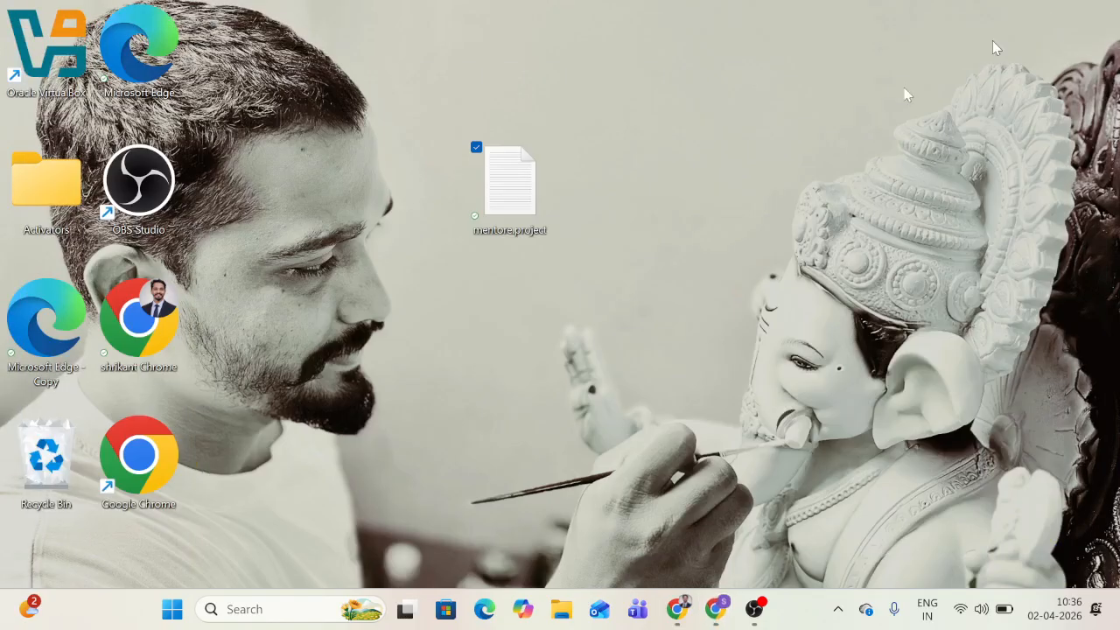
double_click(525, 190)
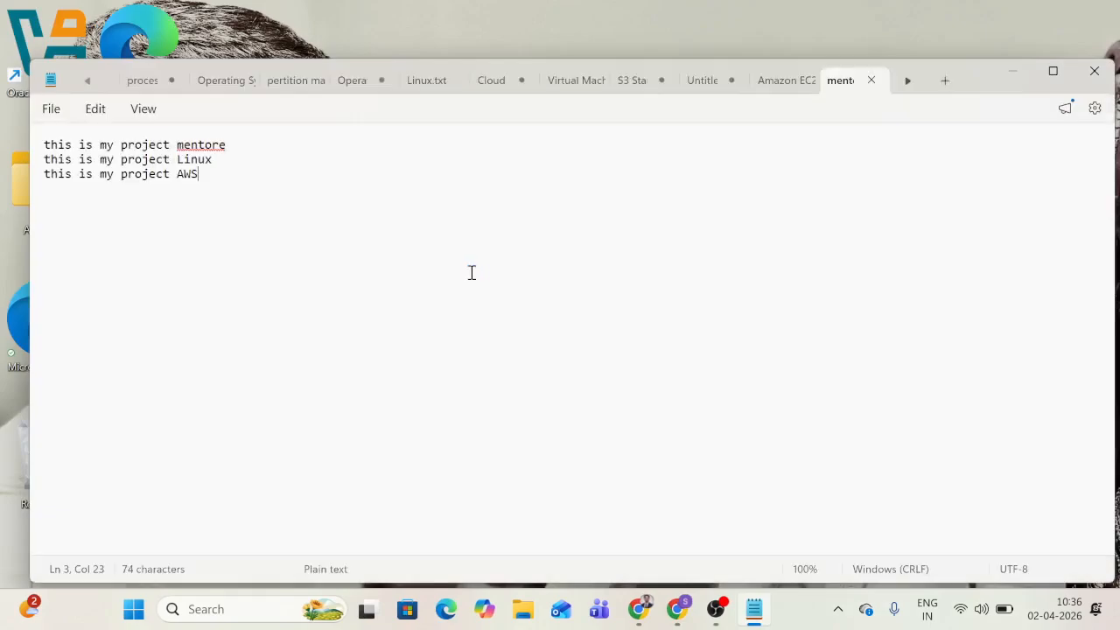
drag(288, 202, 35, 146)
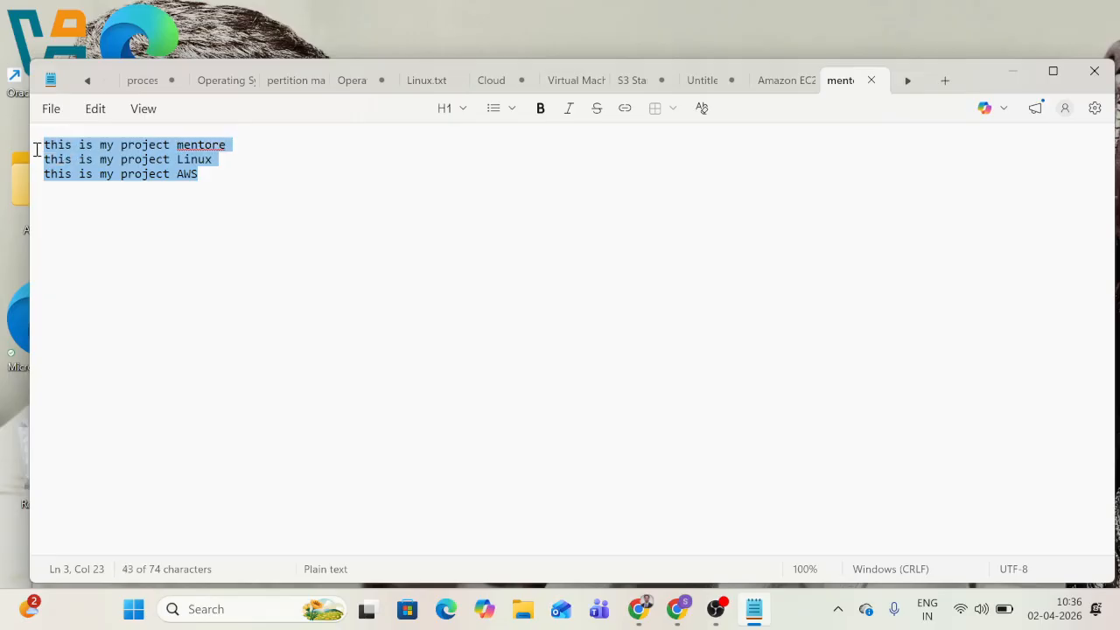
triple_click(85, 144)
key(BackSpace)
text(ment)
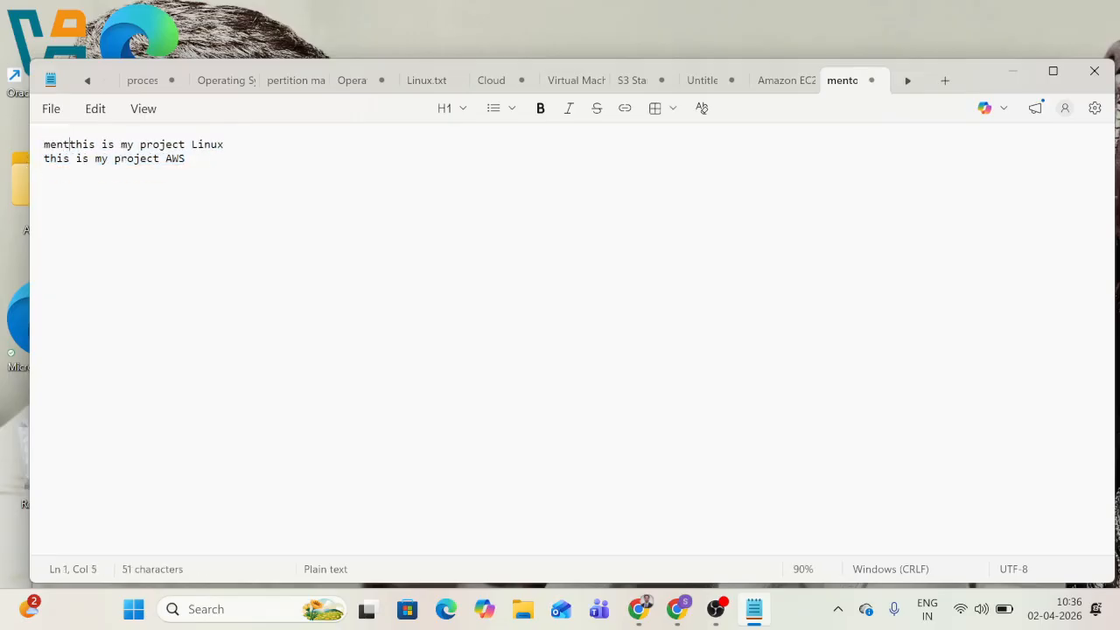
key(ctrl+a)
key(BackSpace)
text(mentore)
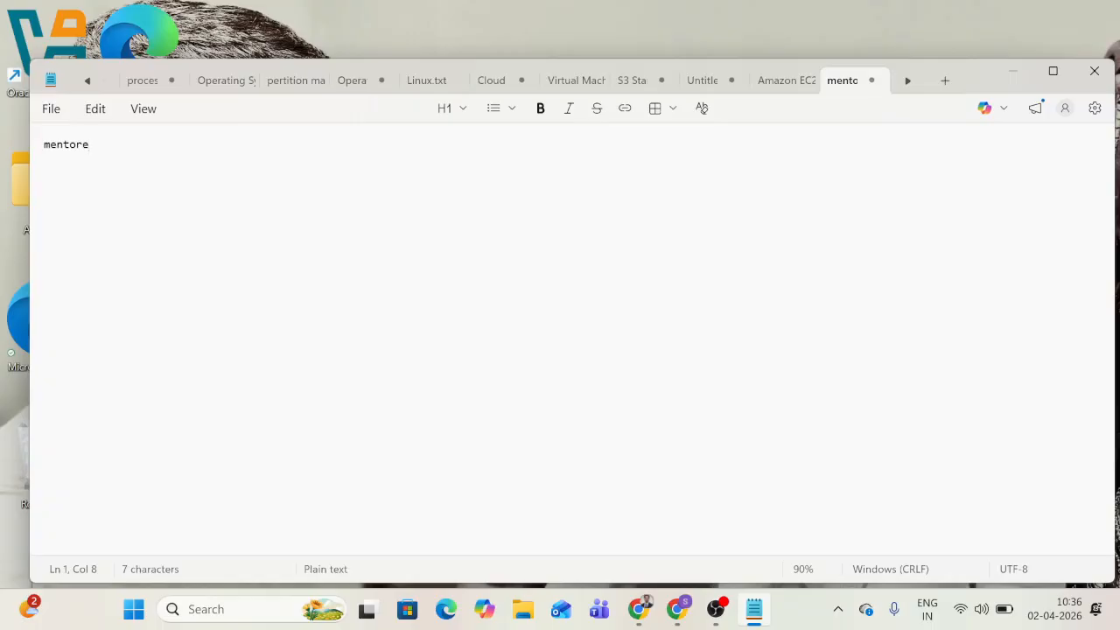
key(ctrl+s)
click(1094, 71)
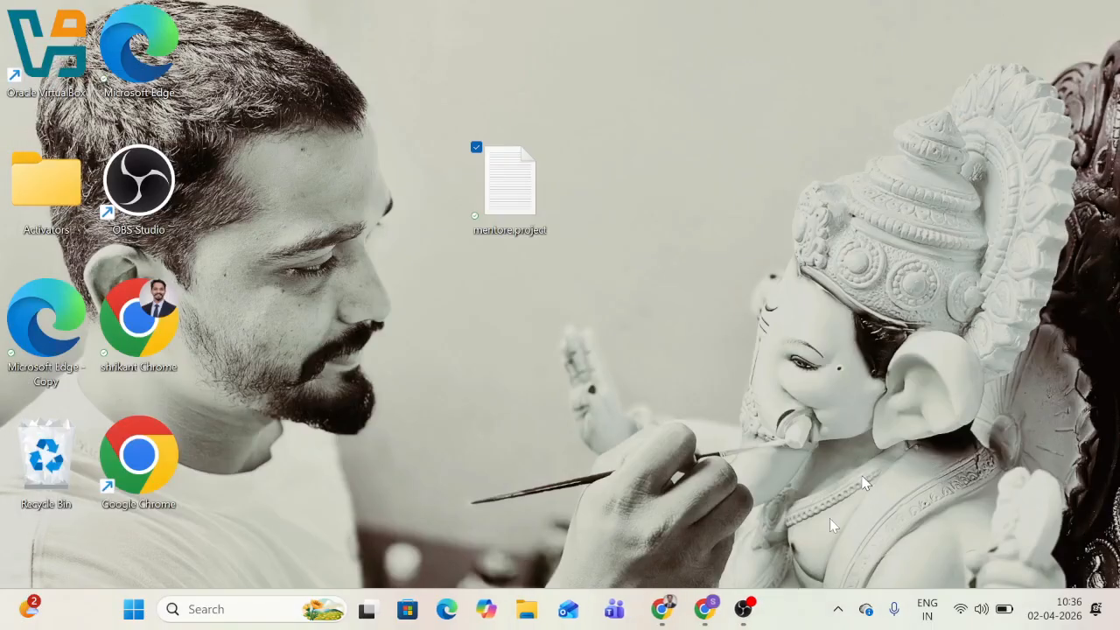
Step: Switch back to Chrome, open the current mentore.project.txt from the bucket's object list to read its contents, and return to the list
click(715, 609)
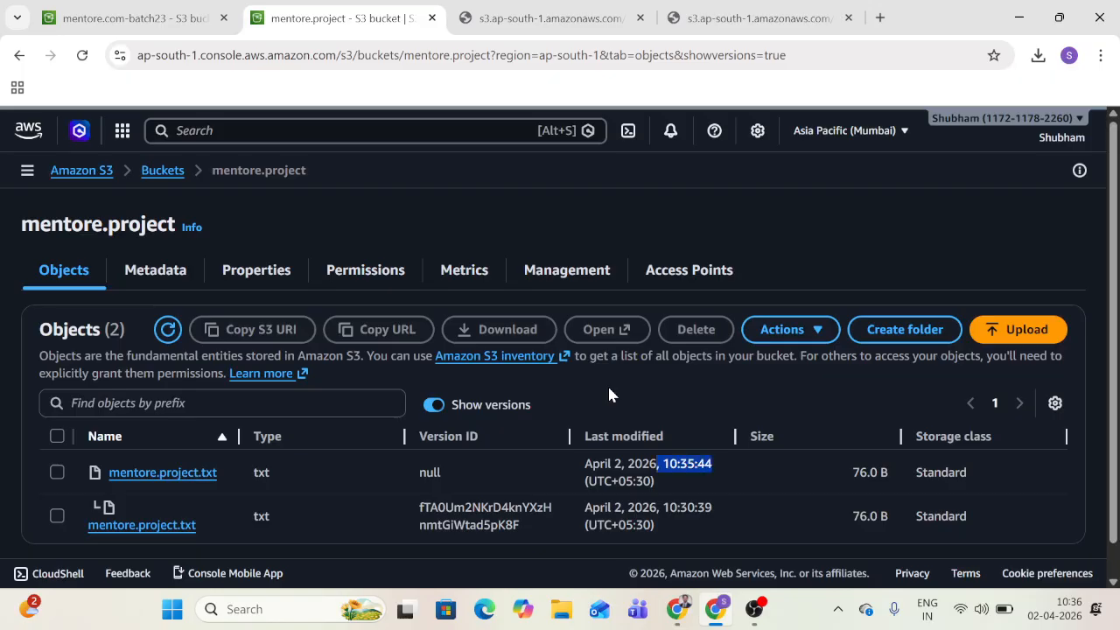
click(1019, 335)
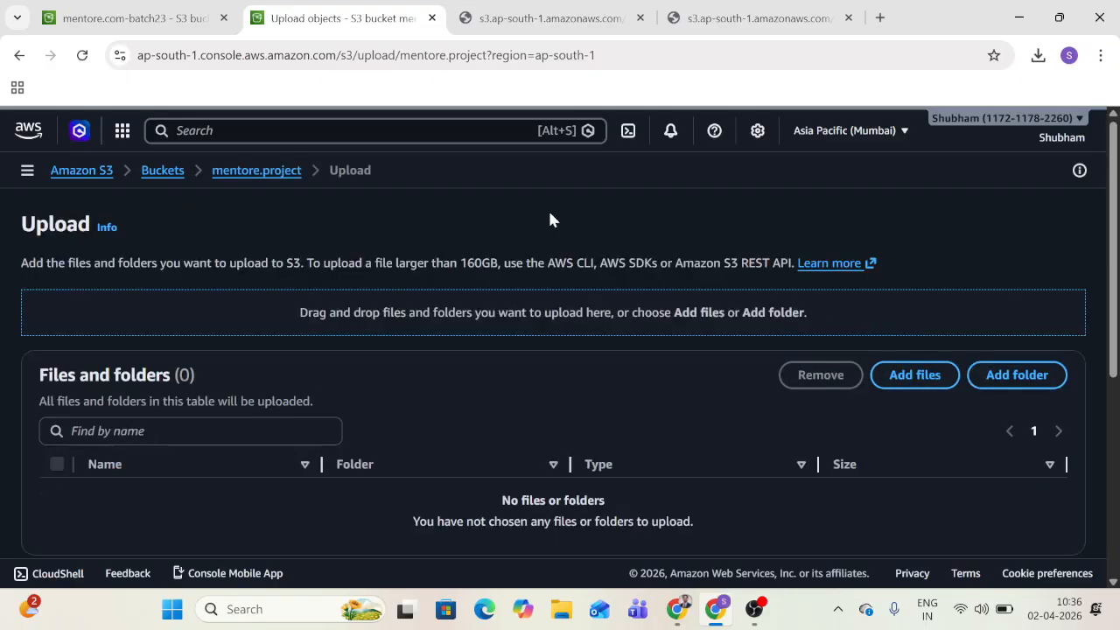
click(233, 173)
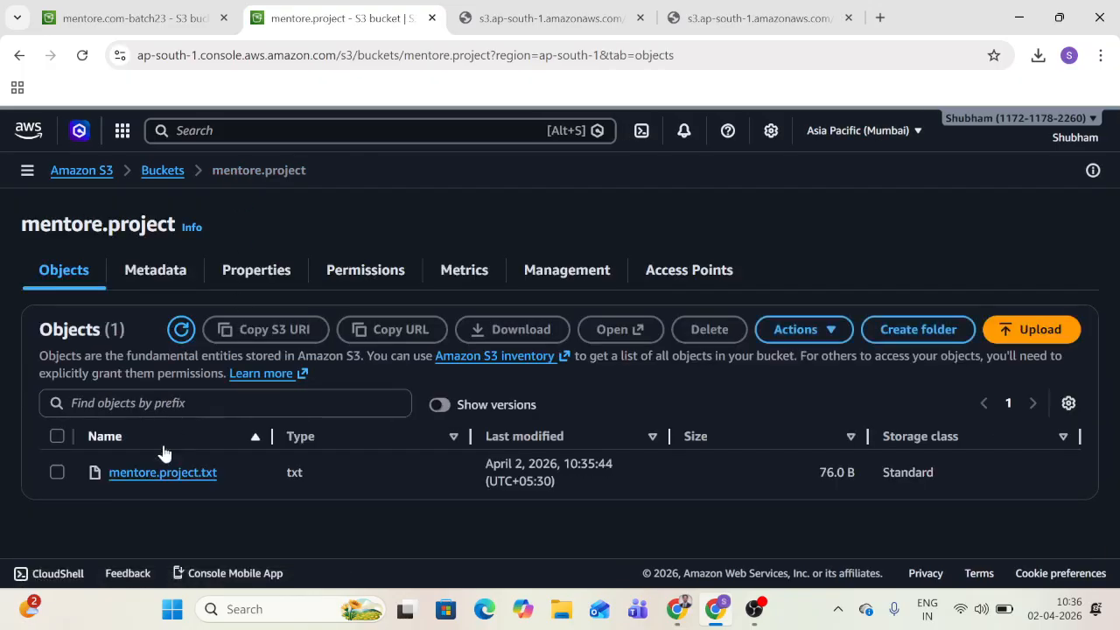
click(57, 474)
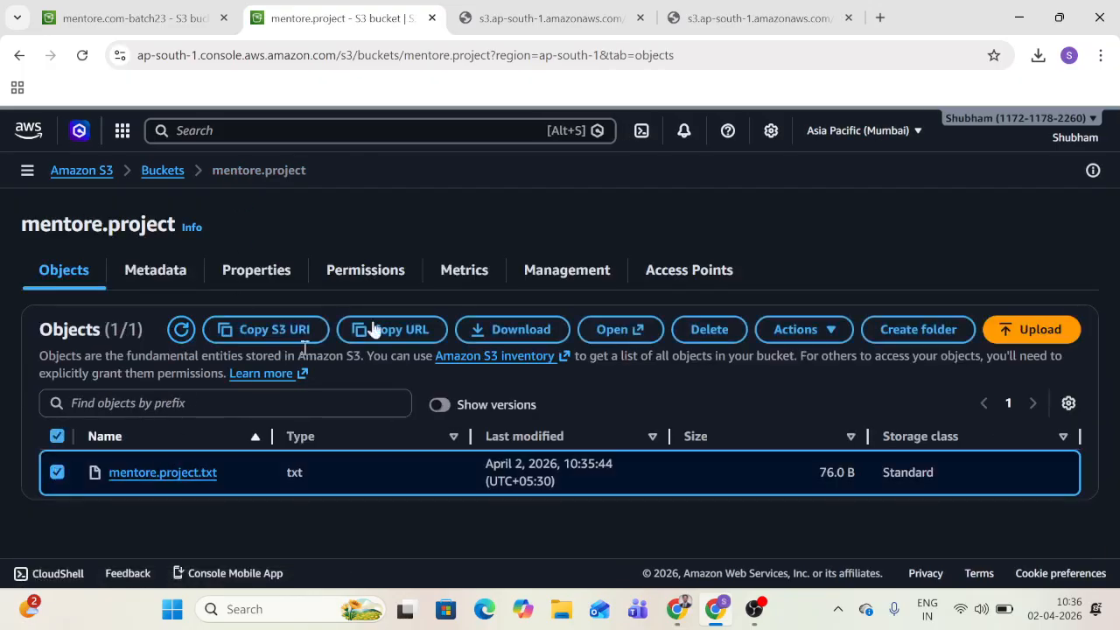
click(615, 331)
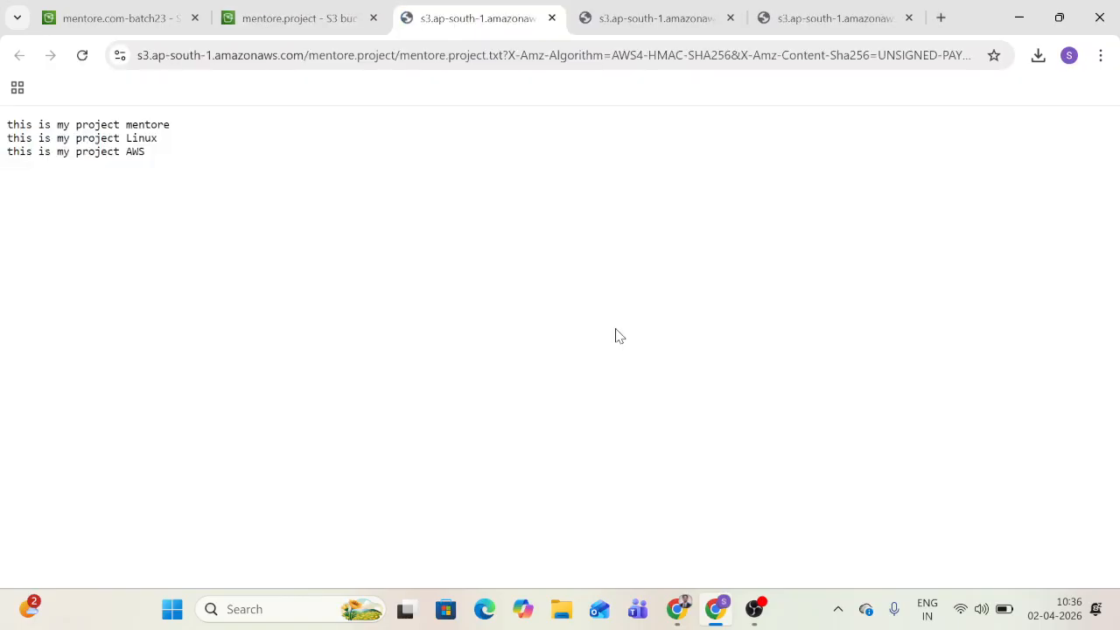
click(315, 15)
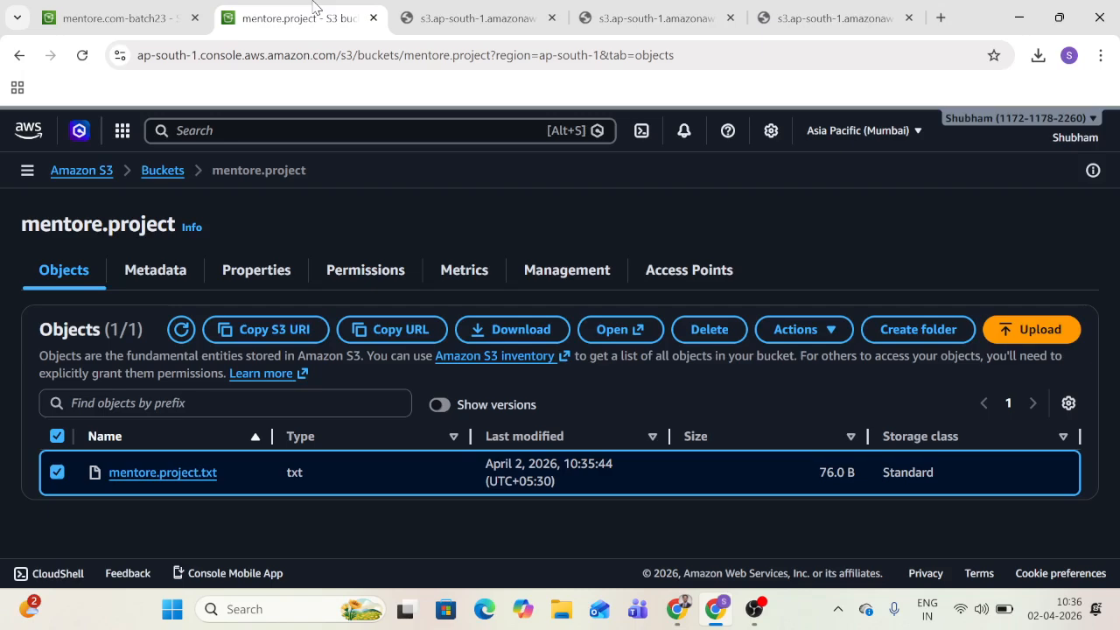
Step: Show object versions, open the older mentore.project.txt version with the long version ID, and return to the object list
click(449, 401)
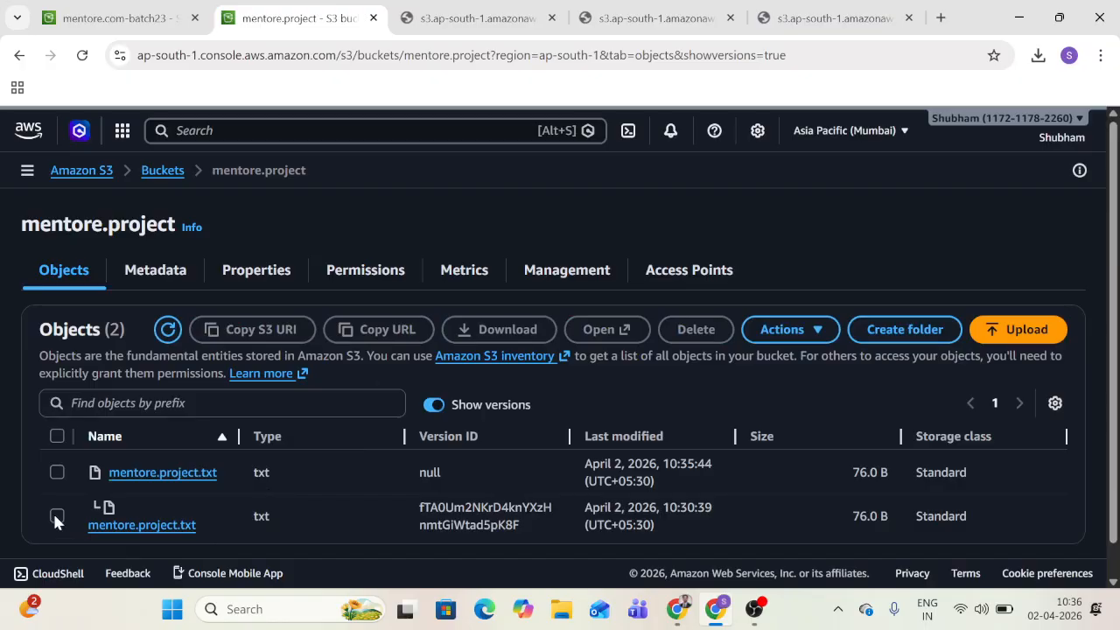
click(57, 517)
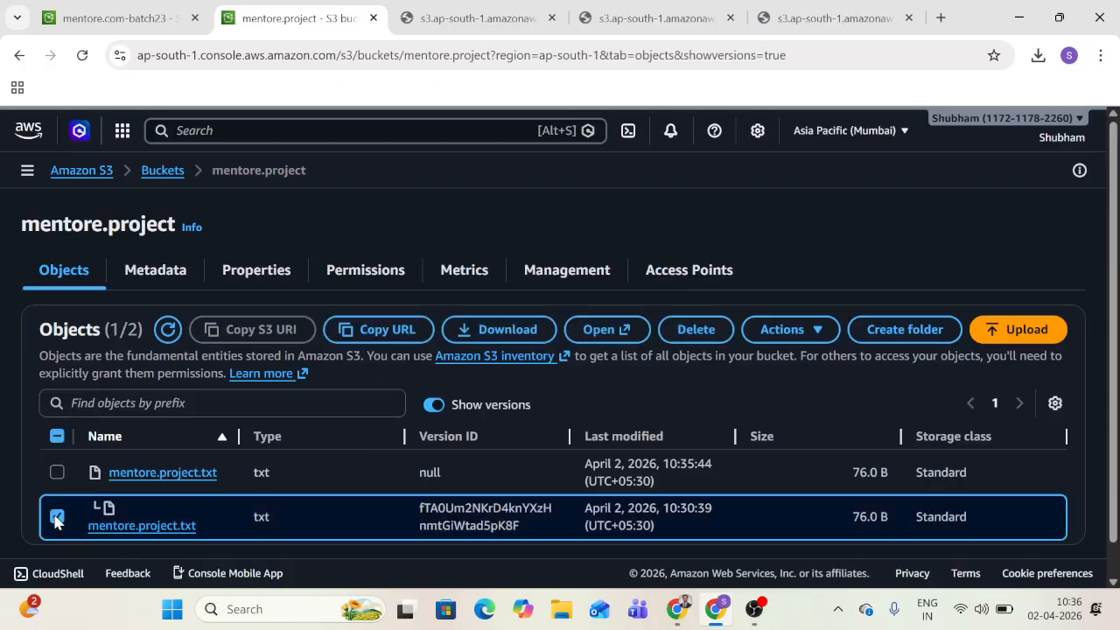
click(599, 330)
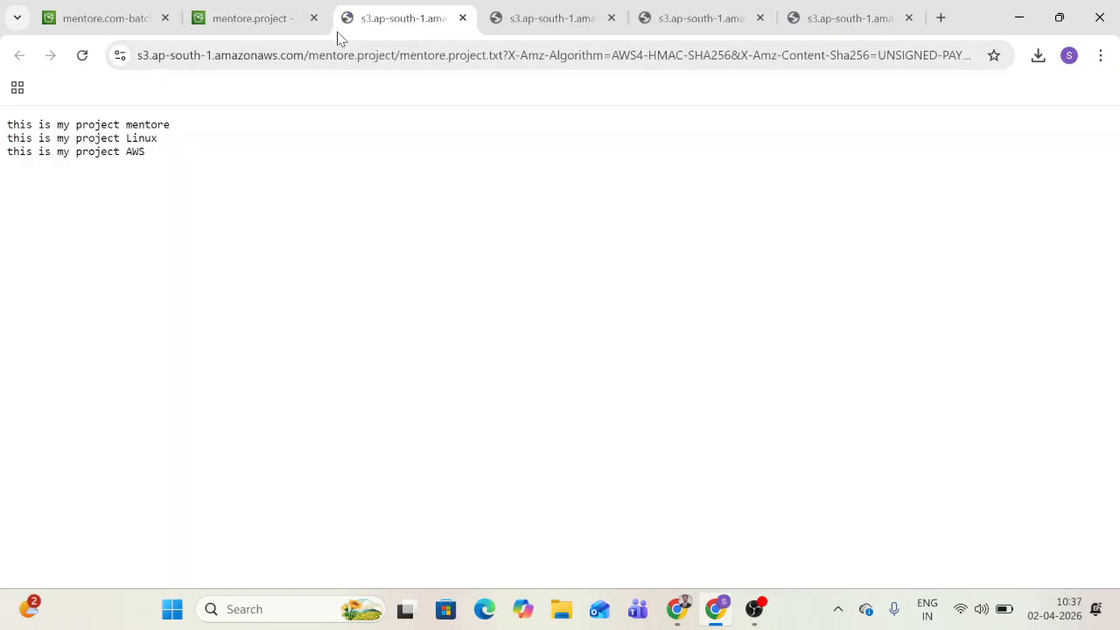
click(262, 8)
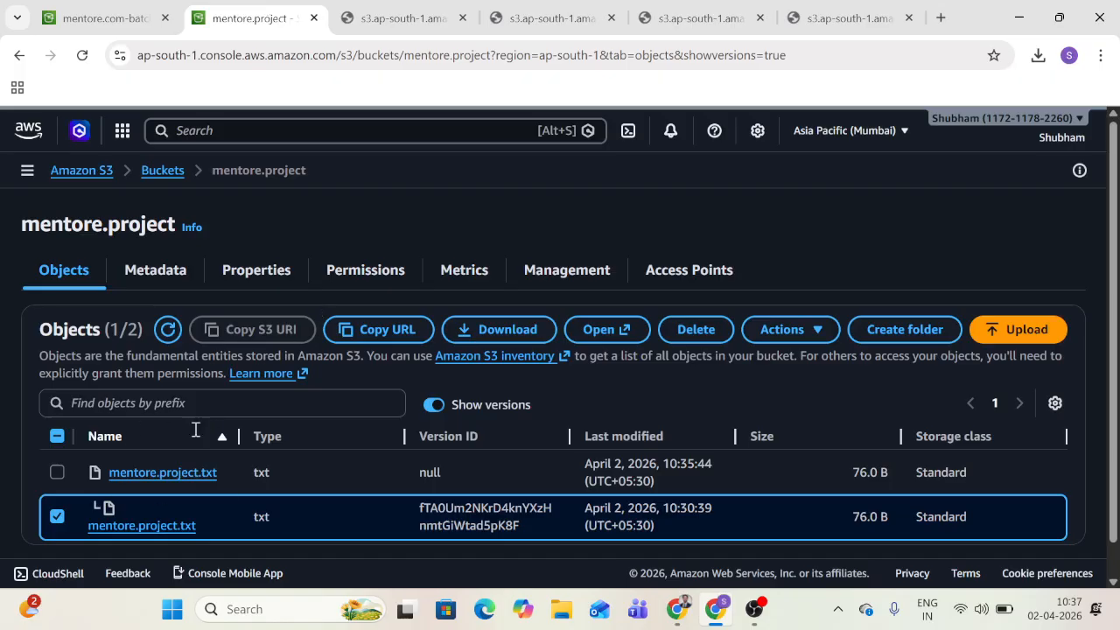
Step: Upload the edited mentore.project file from the Desktop to the bucket and close the upload status
click(57, 473)
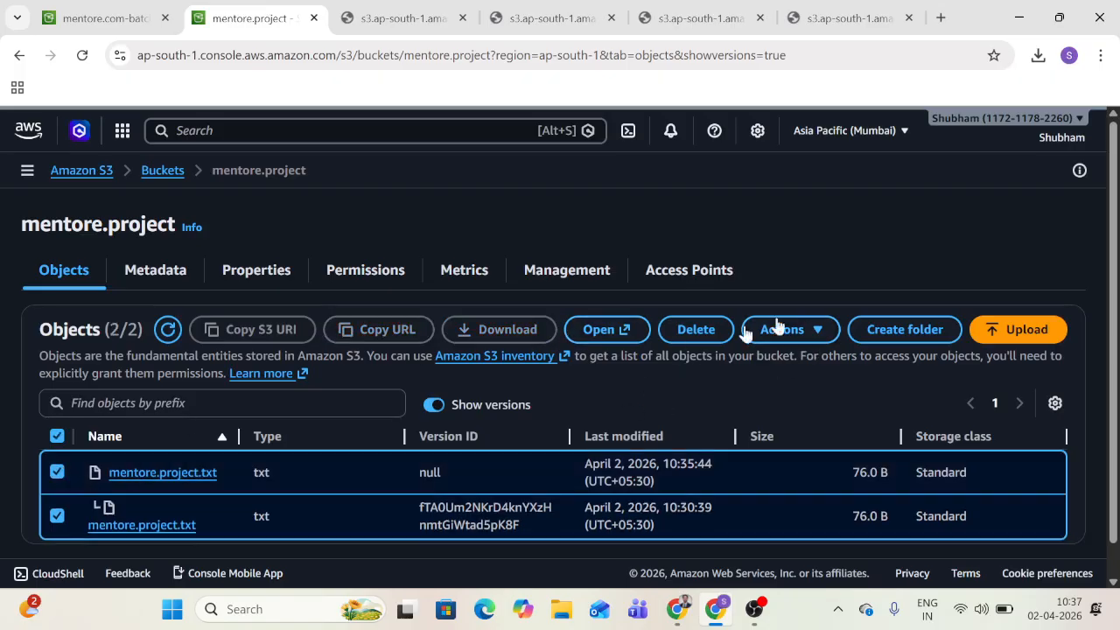
click(1009, 330)
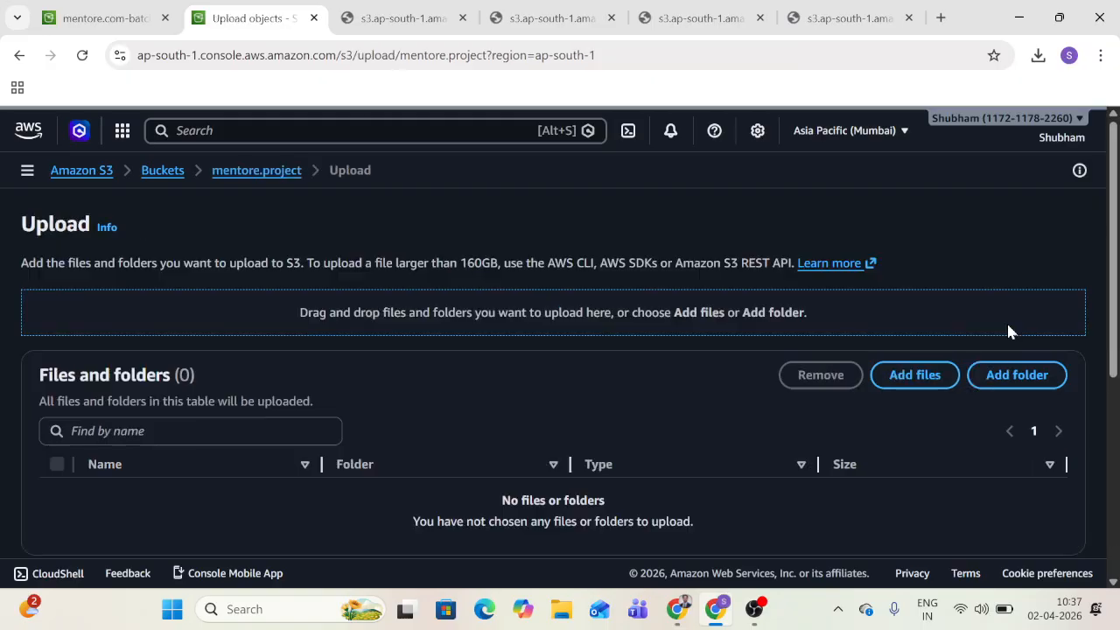
click(931, 378)
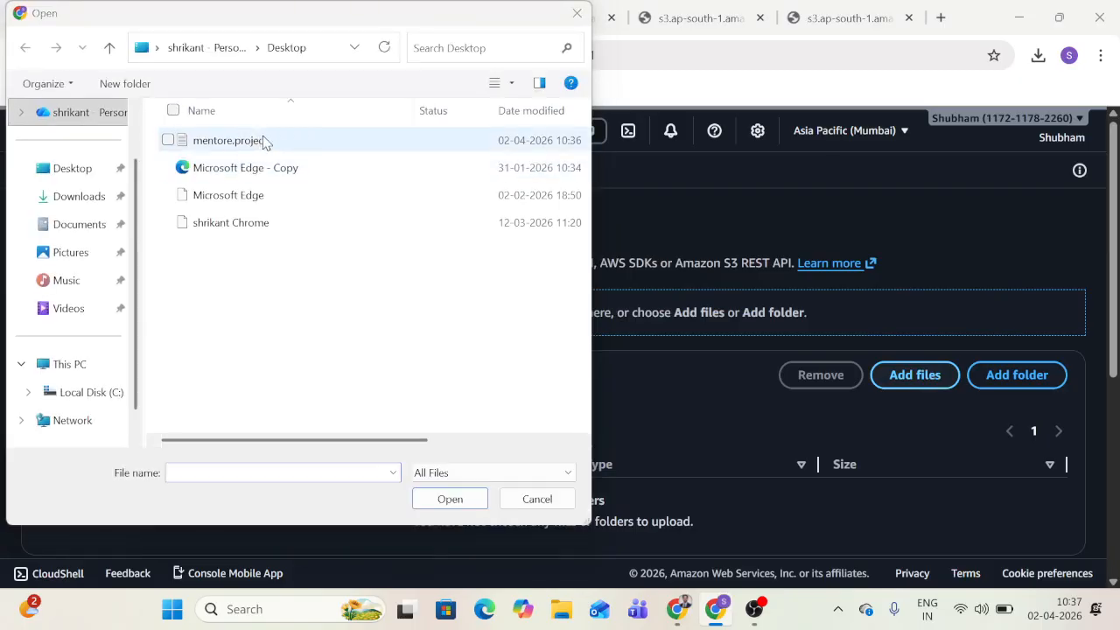
click(264, 141)
click(464, 503)
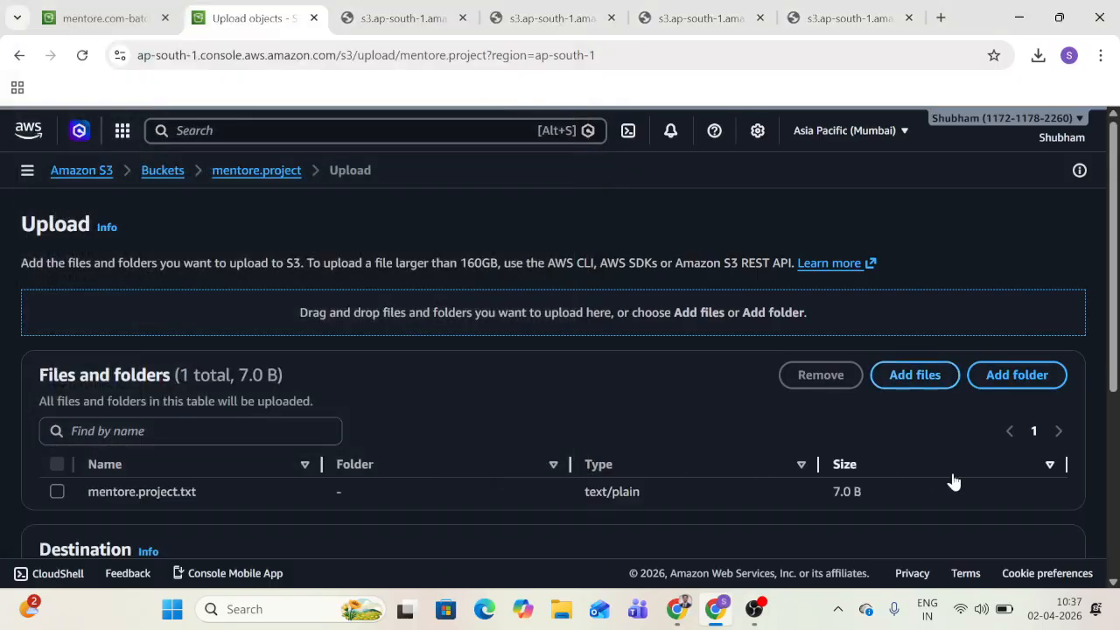
scroll(951, 480, down, 4)
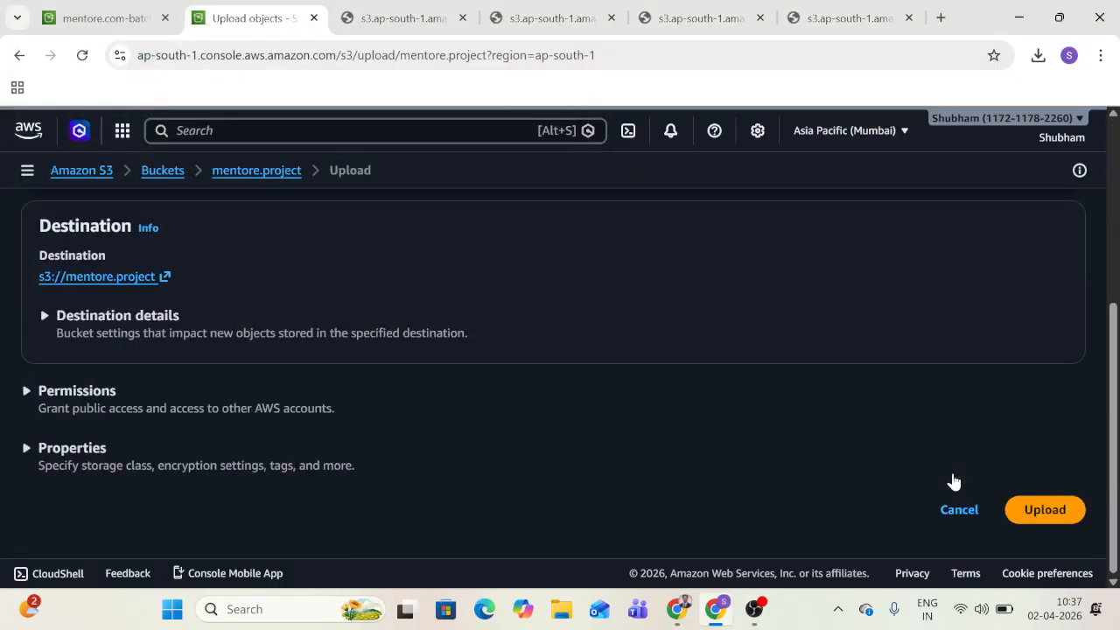
click(1043, 510)
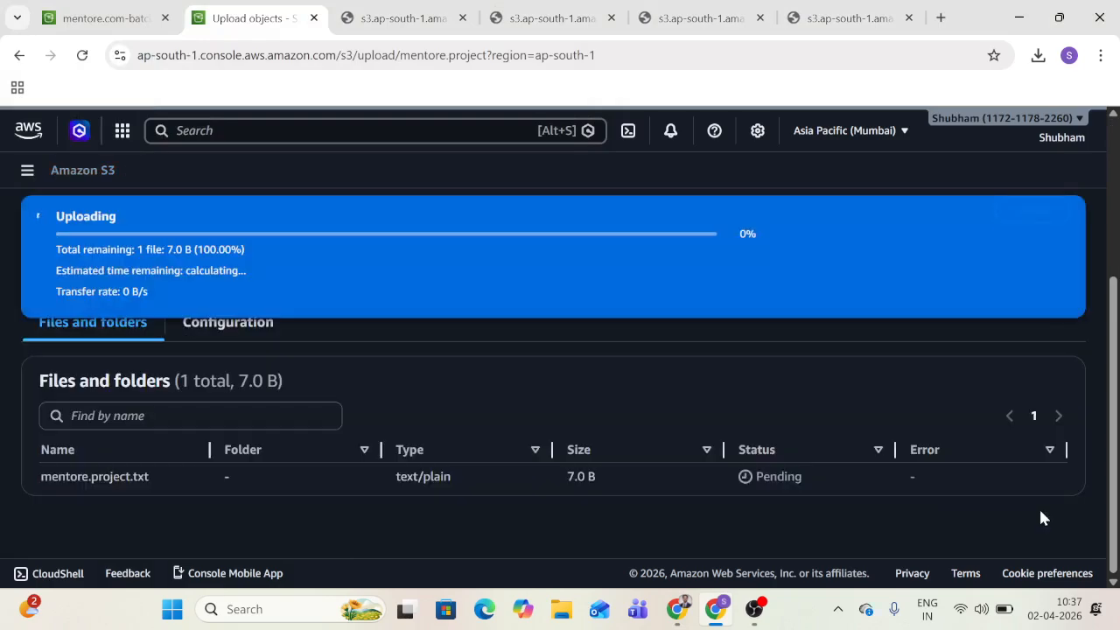
scroll(1041, 518, up, 5)
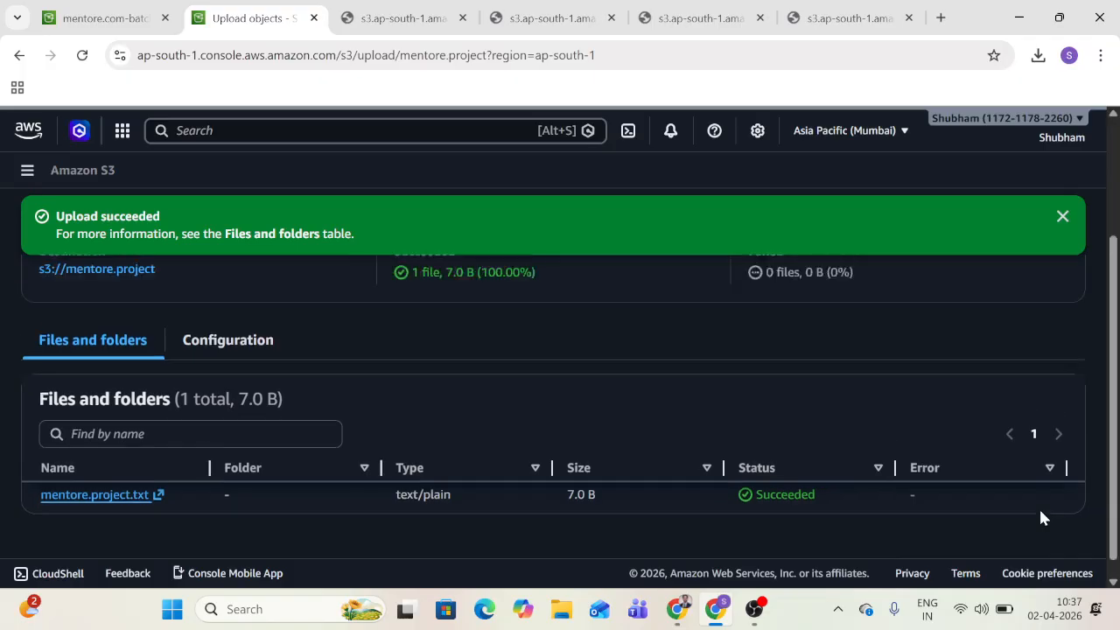
click(1070, 296)
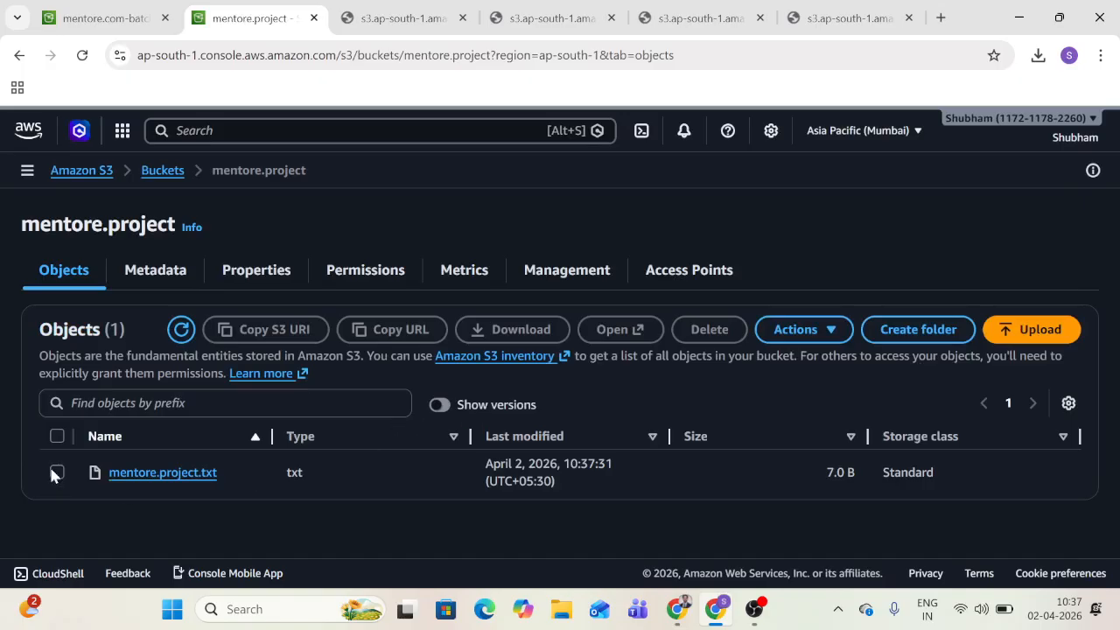
Step: Open the newly uploaded mentore.project.txt from the object list to read its contents, and return to the bucket
click(56, 472)
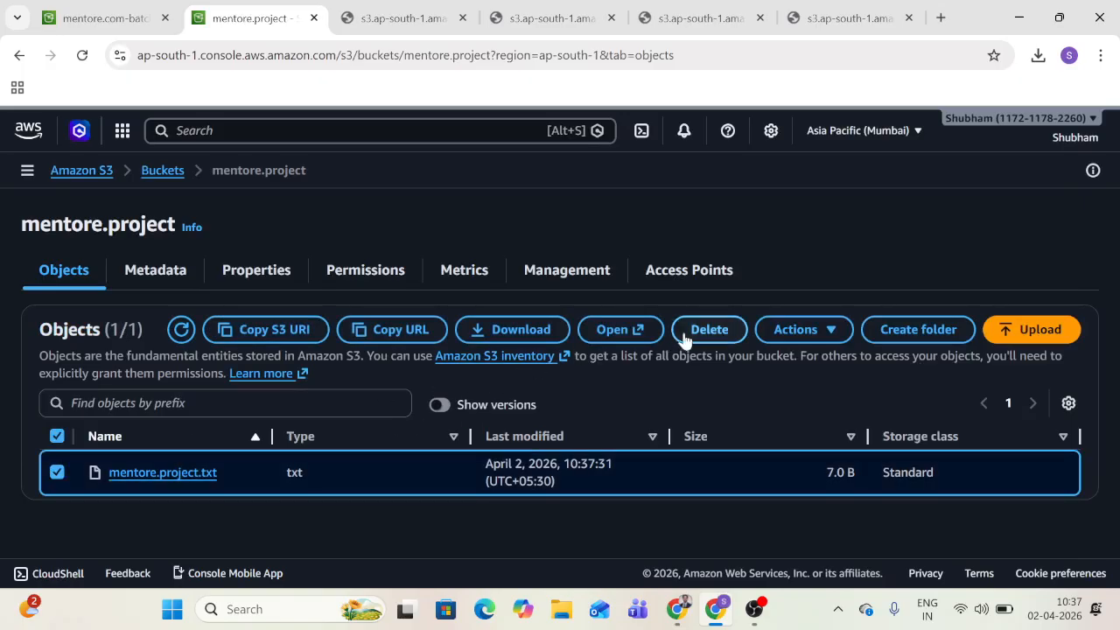
click(619, 335)
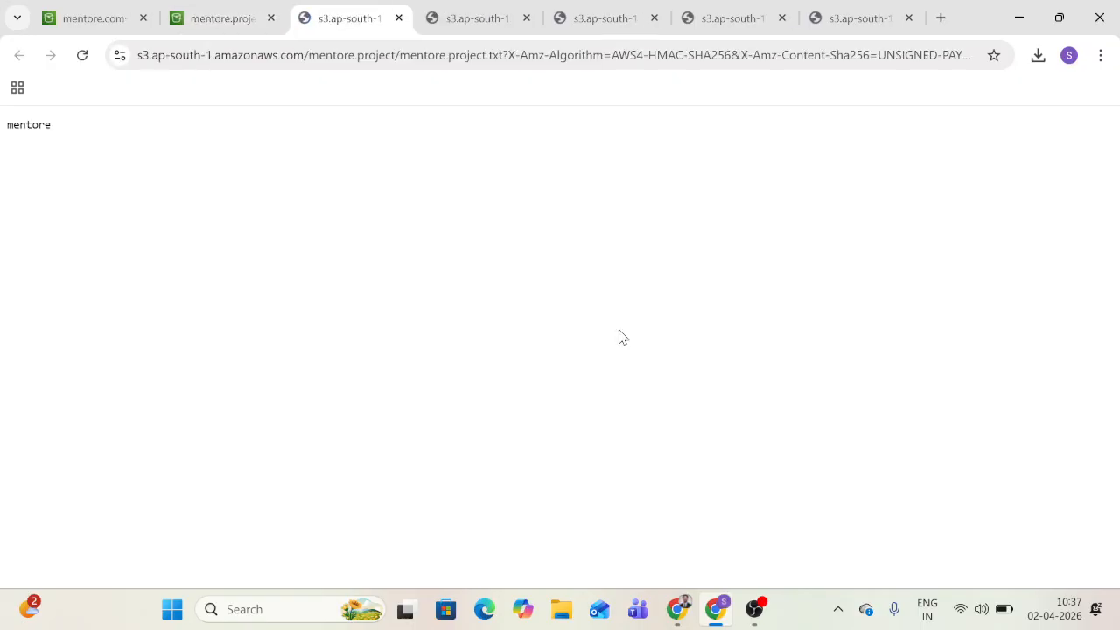
click(224, 12)
Step: Show object versions, open the previous mentore.project.txt version below the null one to read its contents, and return to the bucket
click(446, 402)
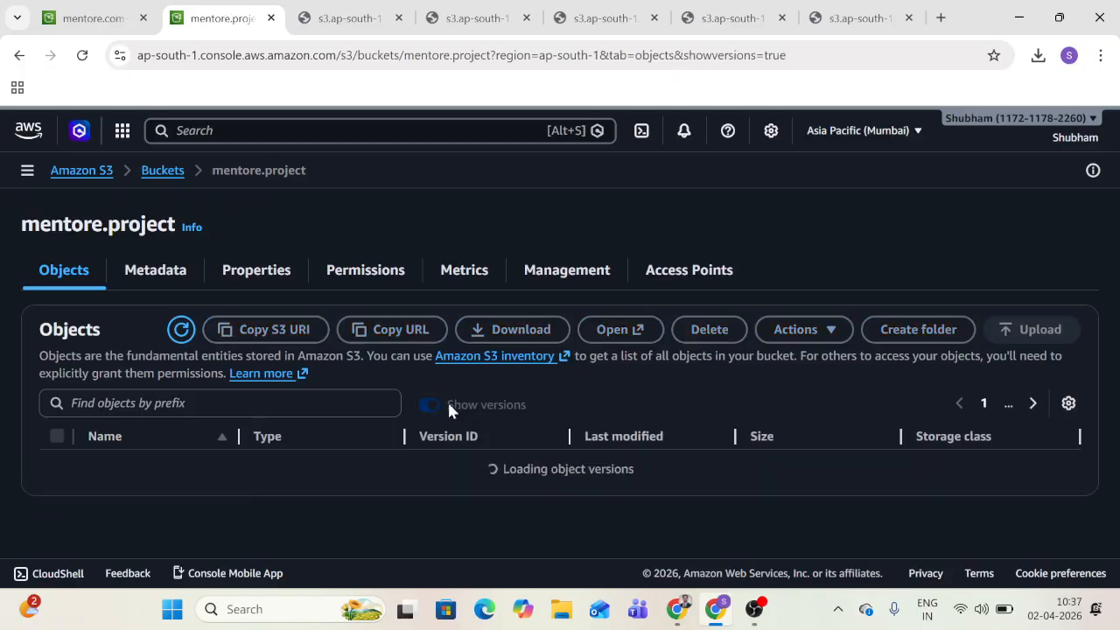
scroll(215, 489, down, 1)
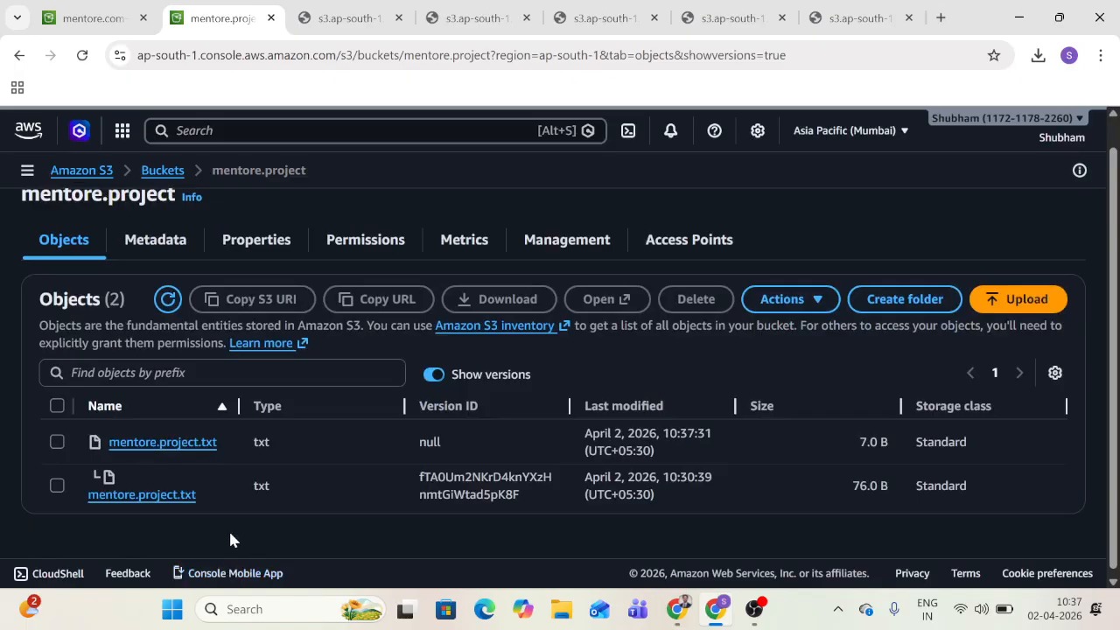
click(57, 488)
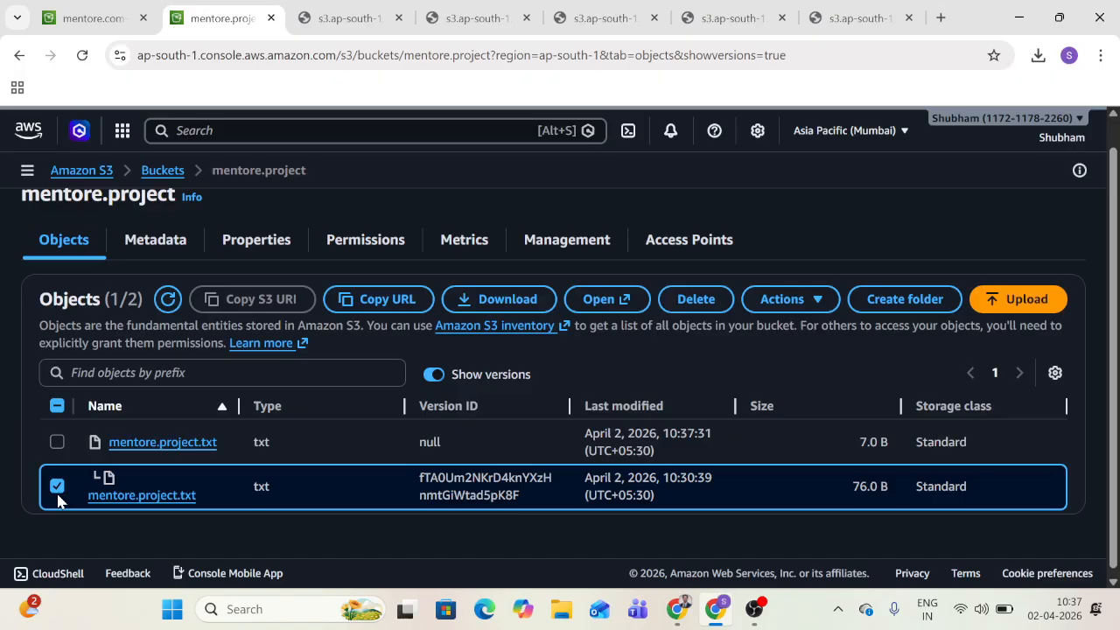
click(598, 313)
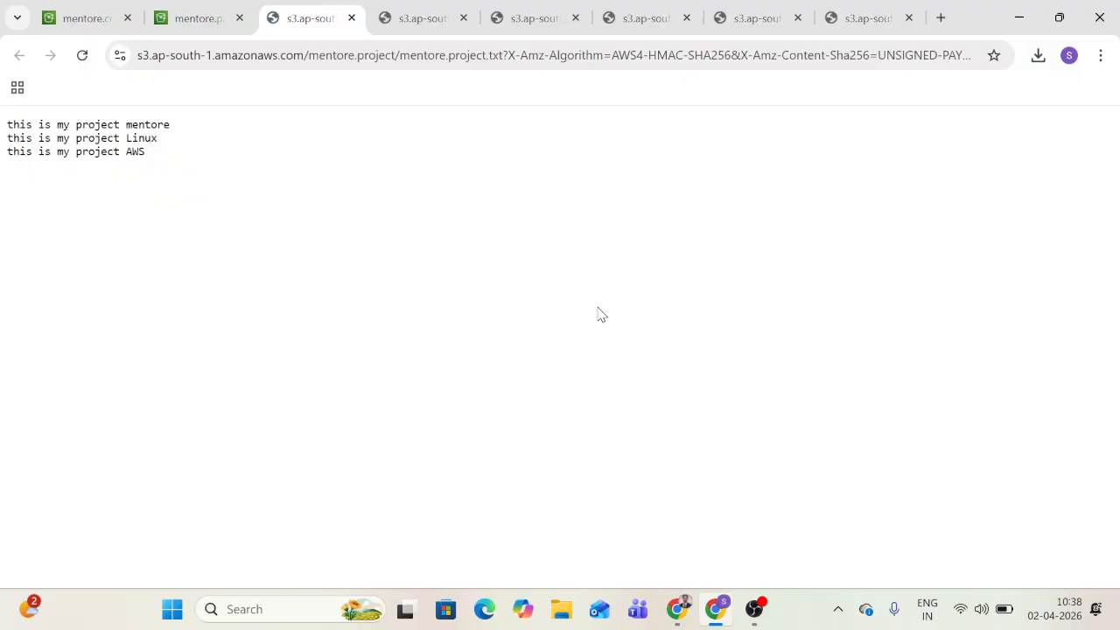
click(213, 18)
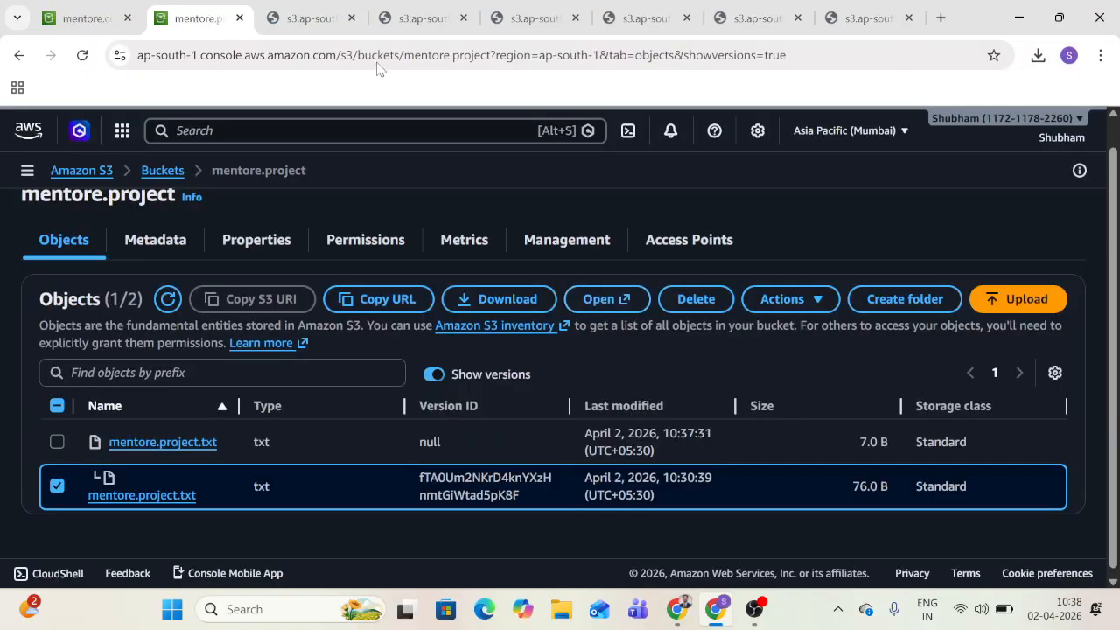
Step: Set Bucket Versioning to Enable in the mentore.project bucket's properties and save the changes
click(271, 247)
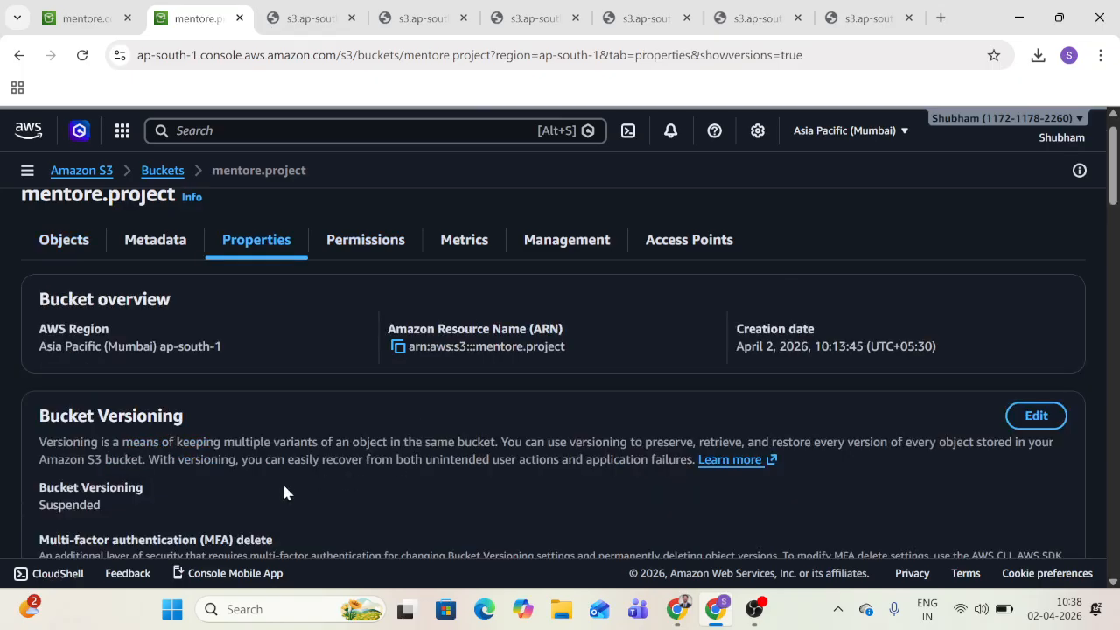
scroll(283, 492, down, 3)
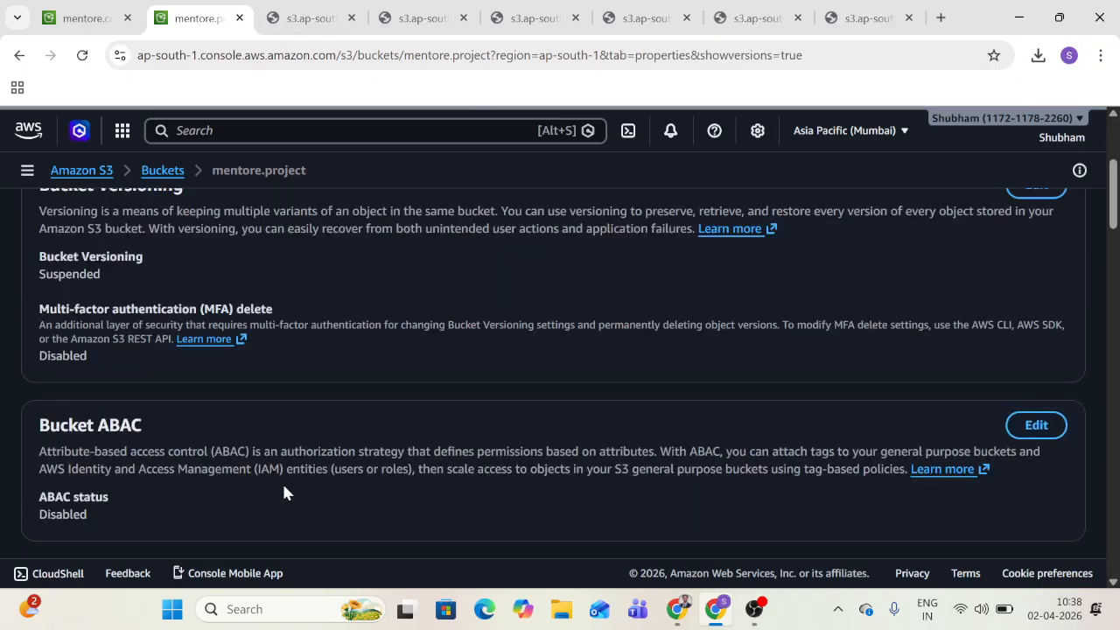
scroll(283, 493, up, 3)
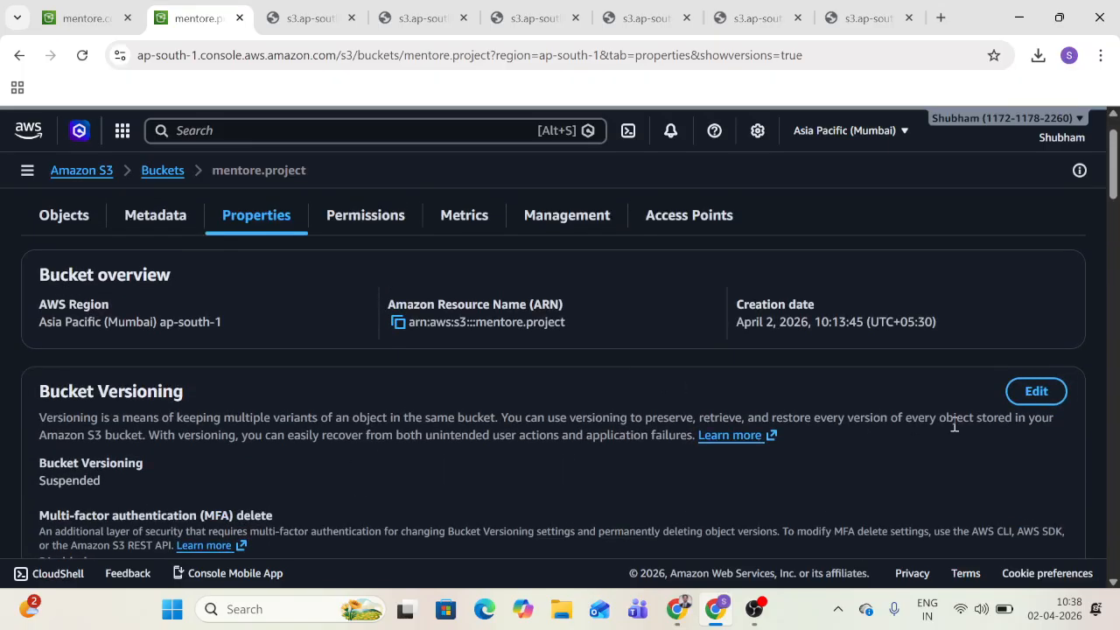
click(1033, 396)
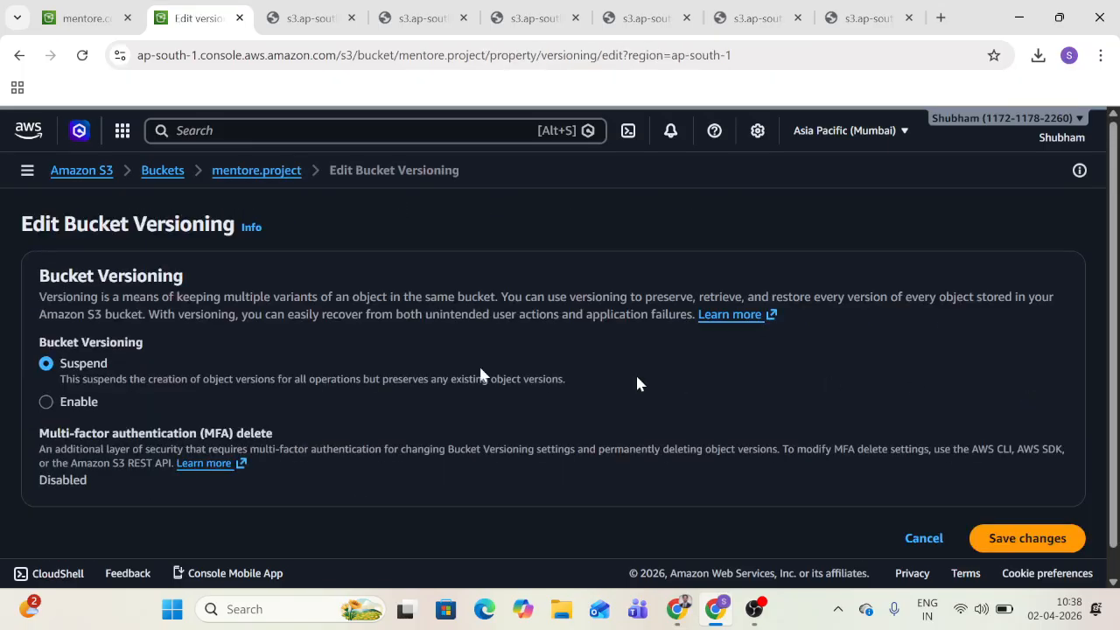
click(47, 402)
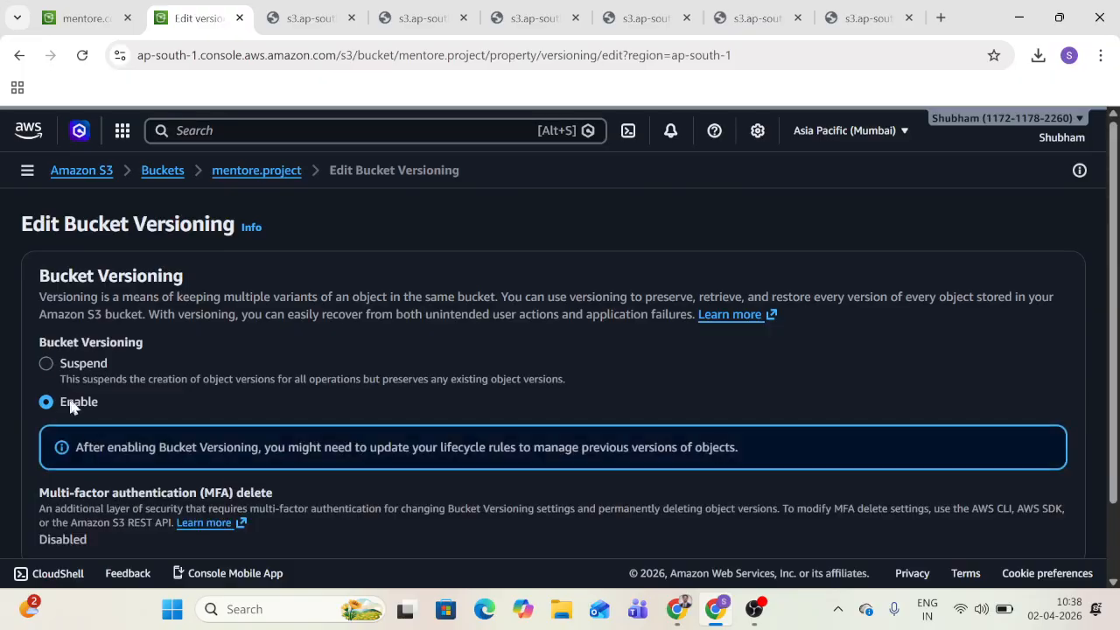
scroll(688, 440, down, 1)
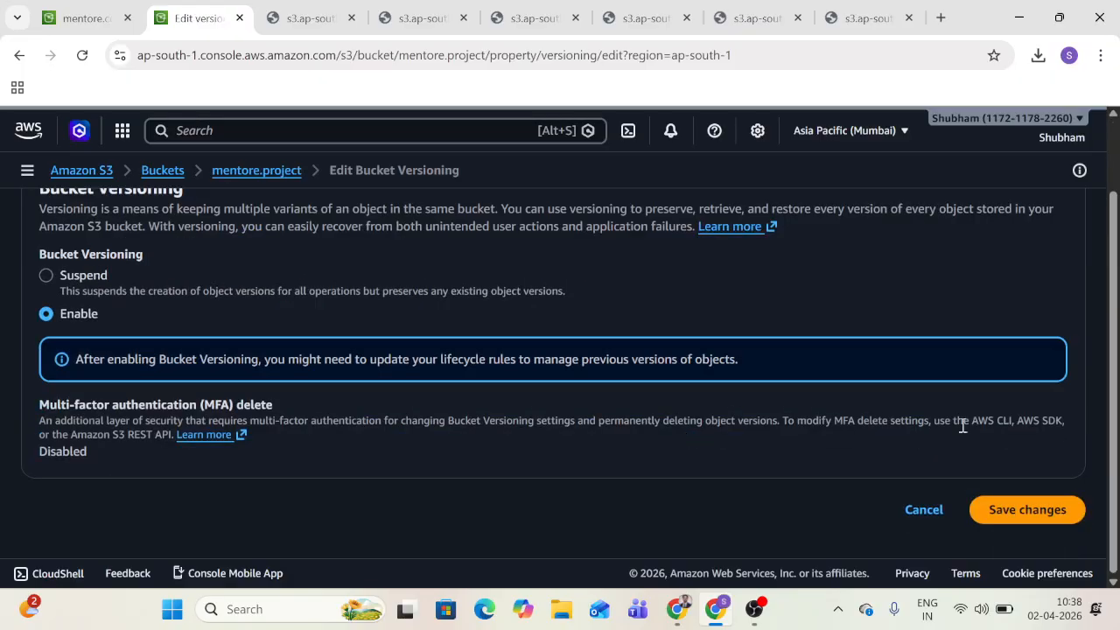
click(1029, 511)
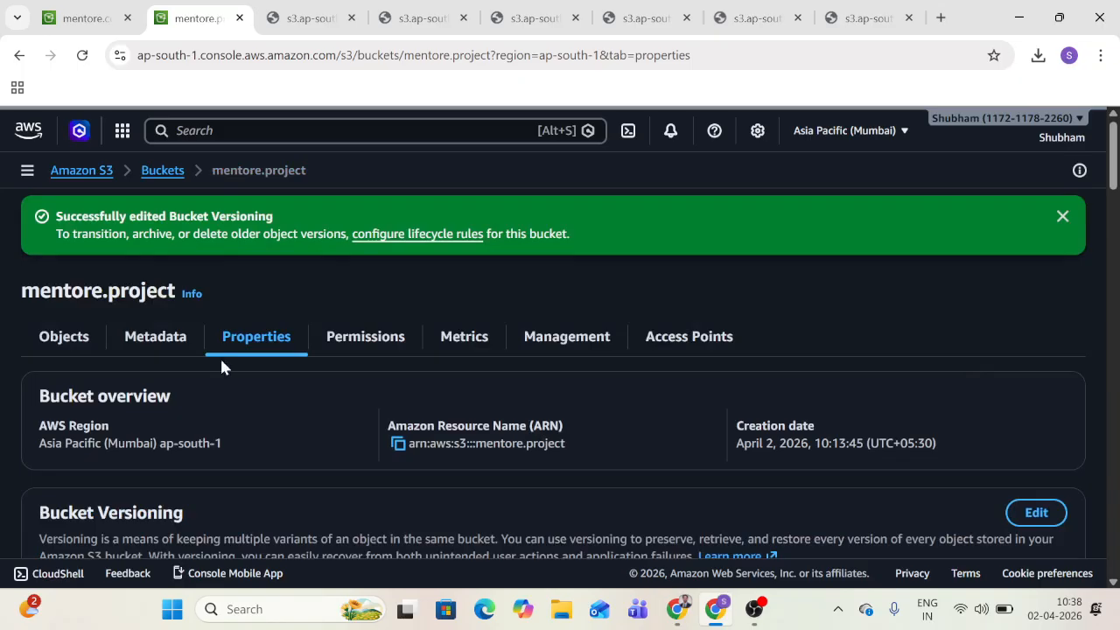
Step: Return to the bucket's object list and compare it with object versions shown and hidden, leaving them hidden
click(84, 349)
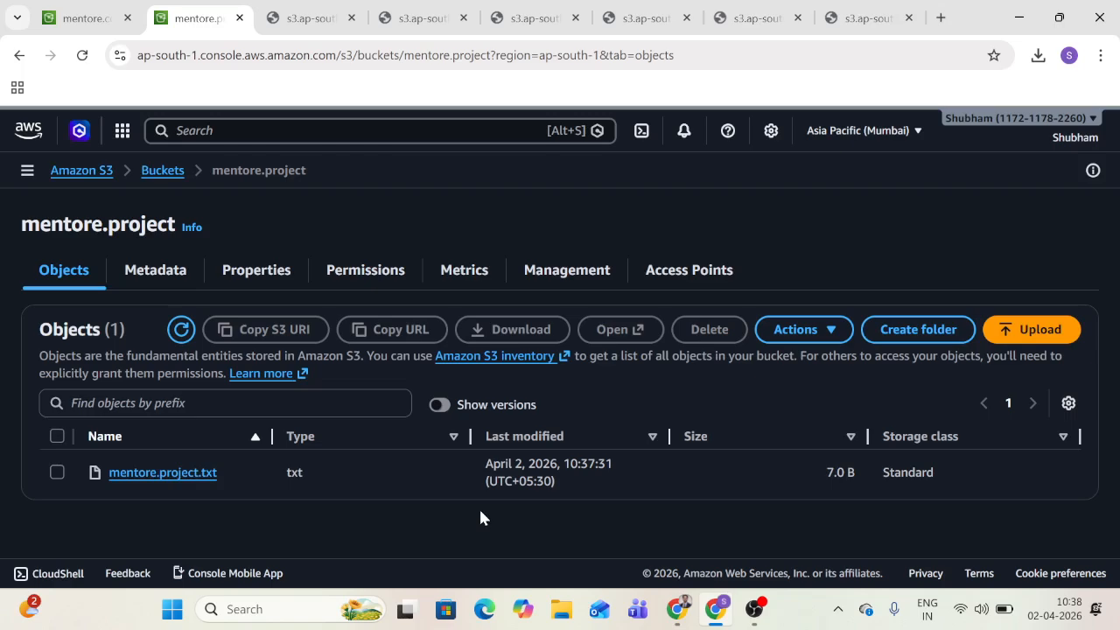
click(434, 405)
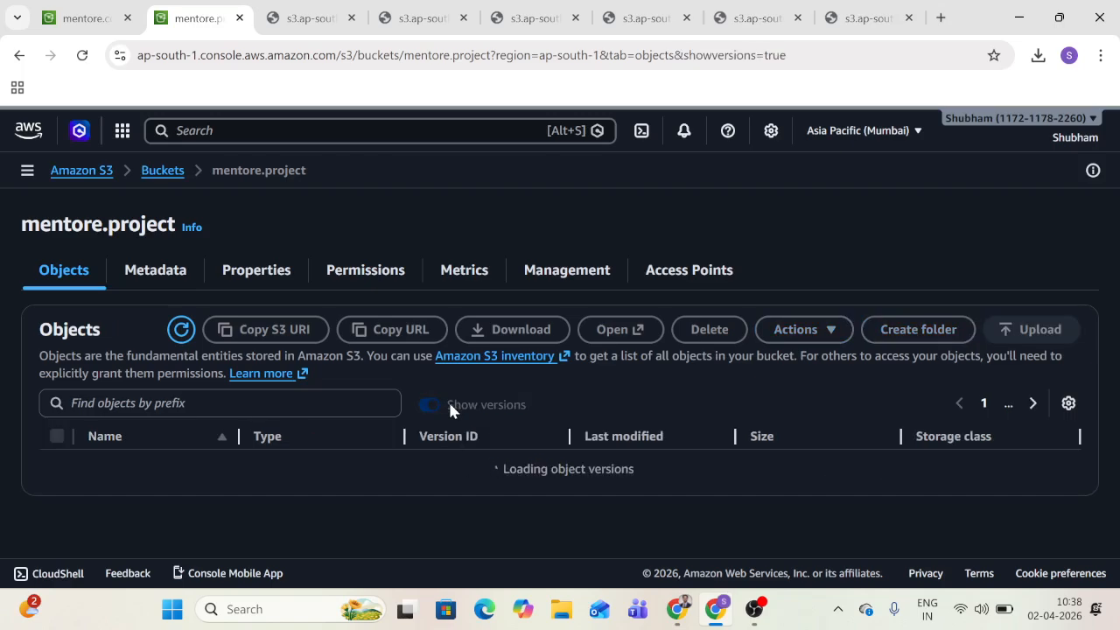
click(445, 403)
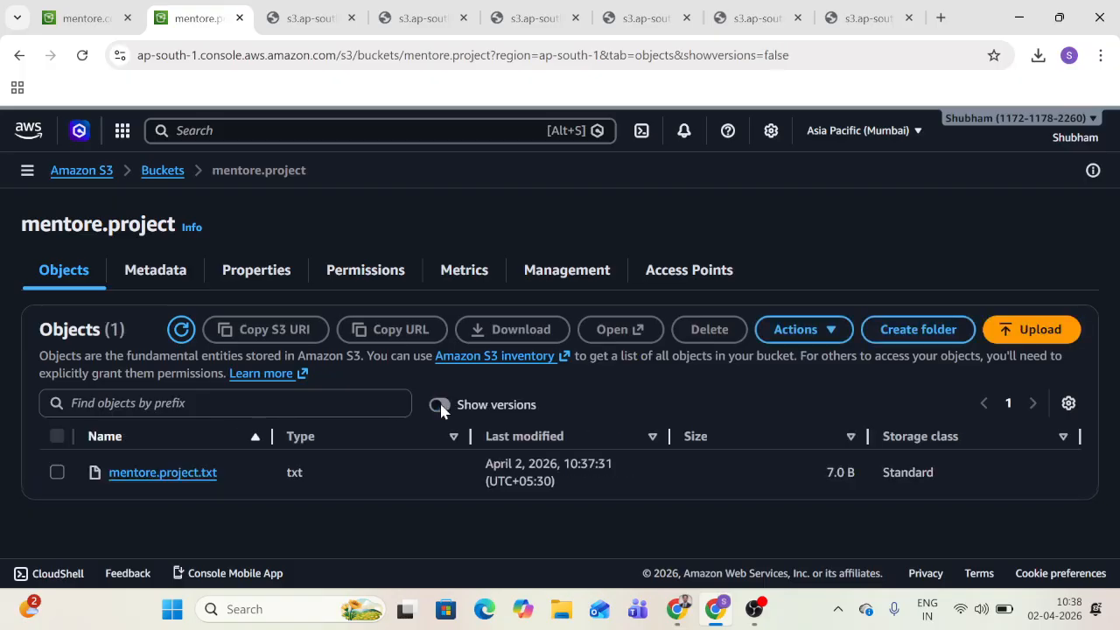
click(440, 405)
click(439, 405)
click(439, 405)
click(440, 405)
Step: Delete mentore.project.txt with versions hidden, confirming with "delete", and close the deletion status
click(58, 472)
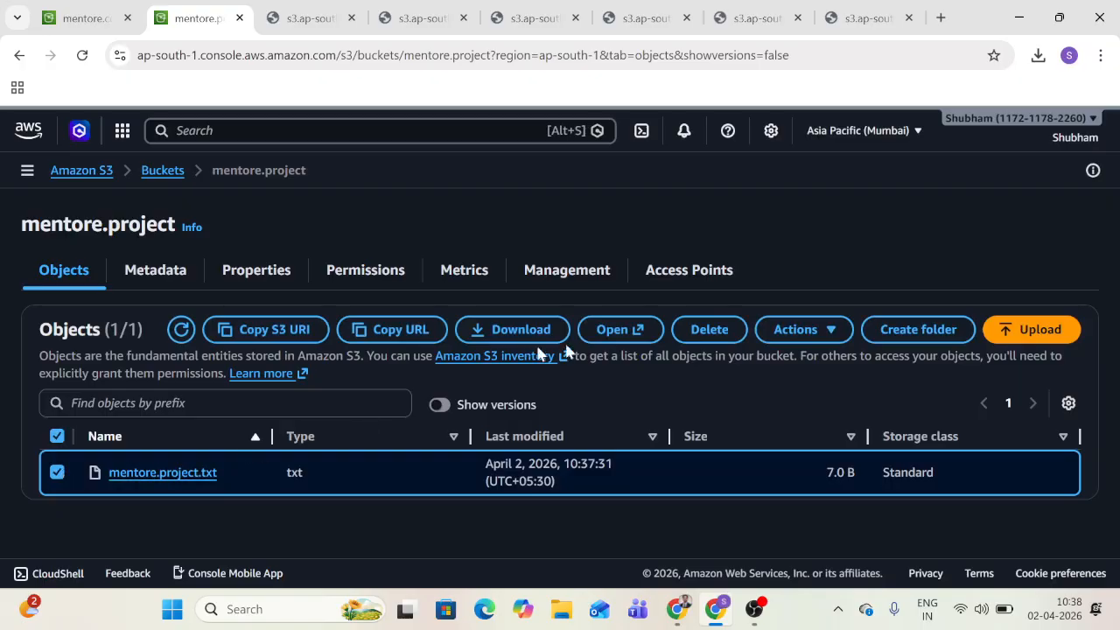
click(716, 338)
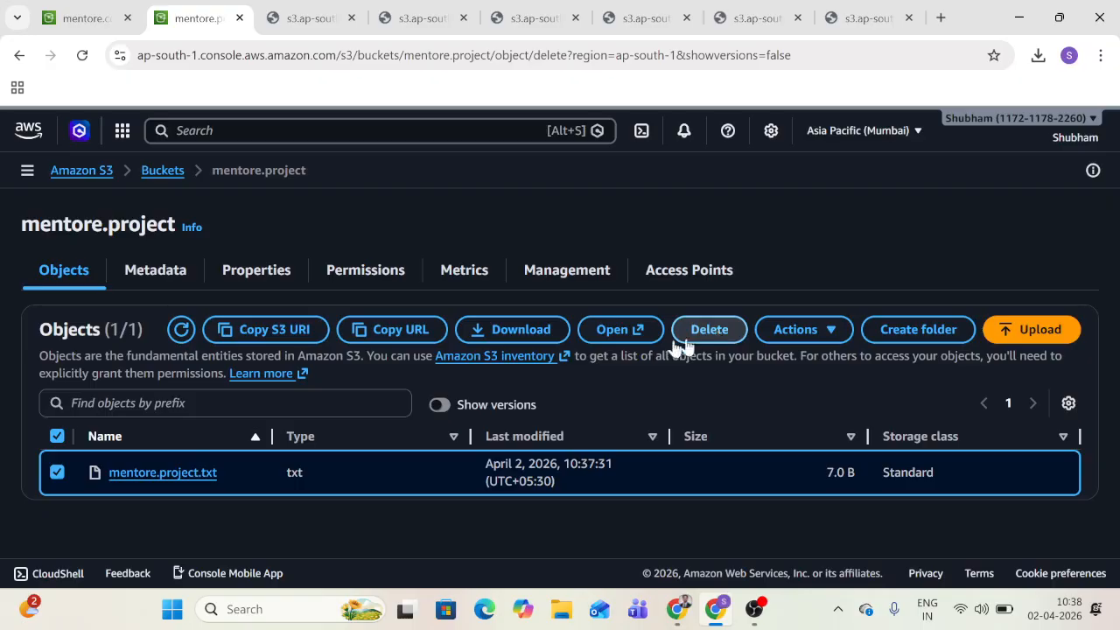
scroll(236, 495, down, 3)
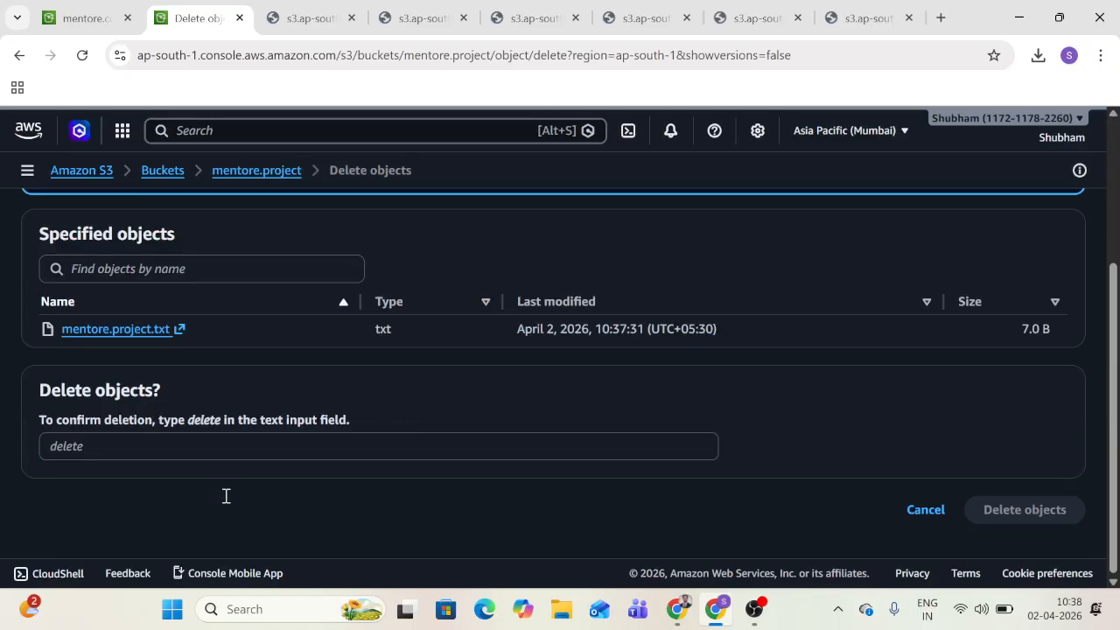
click(129, 447)
text(delete)
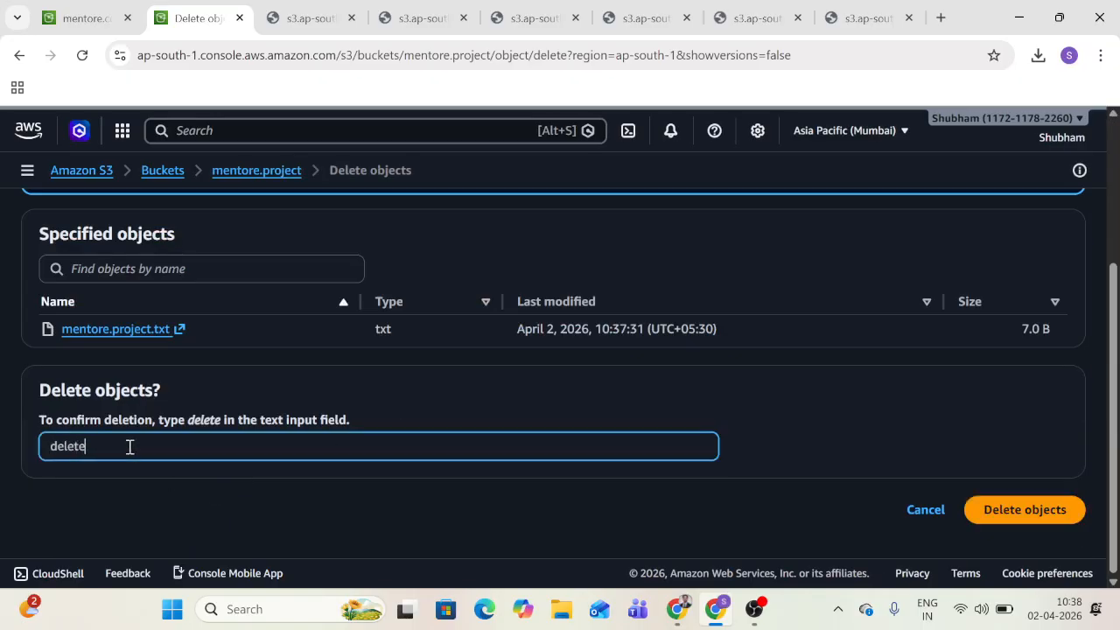
click(1028, 511)
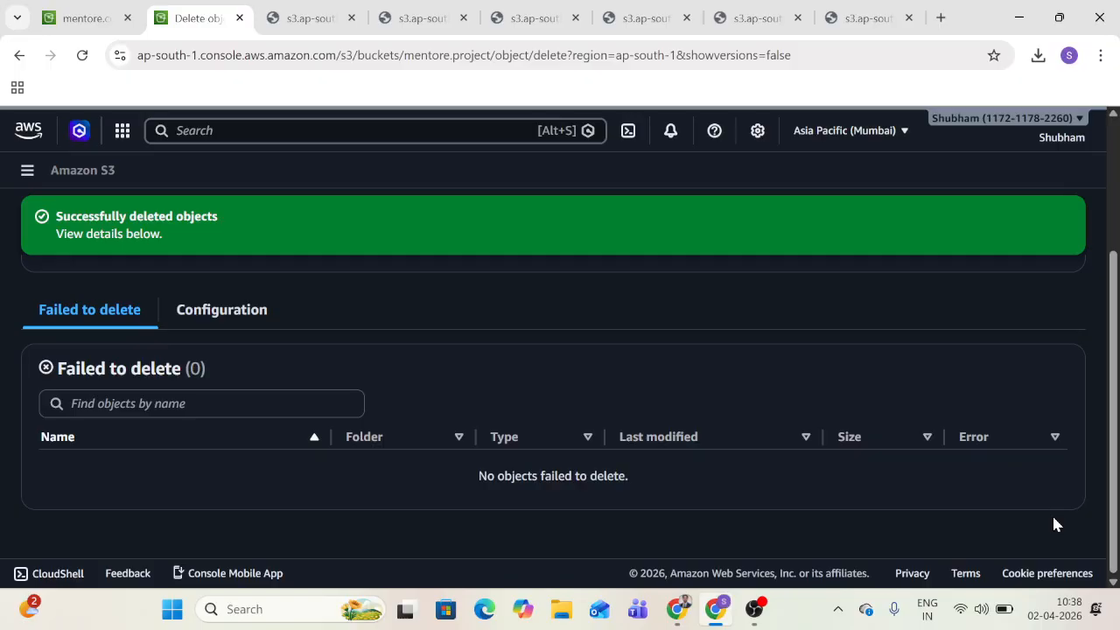
scroll(788, 411, up, 2)
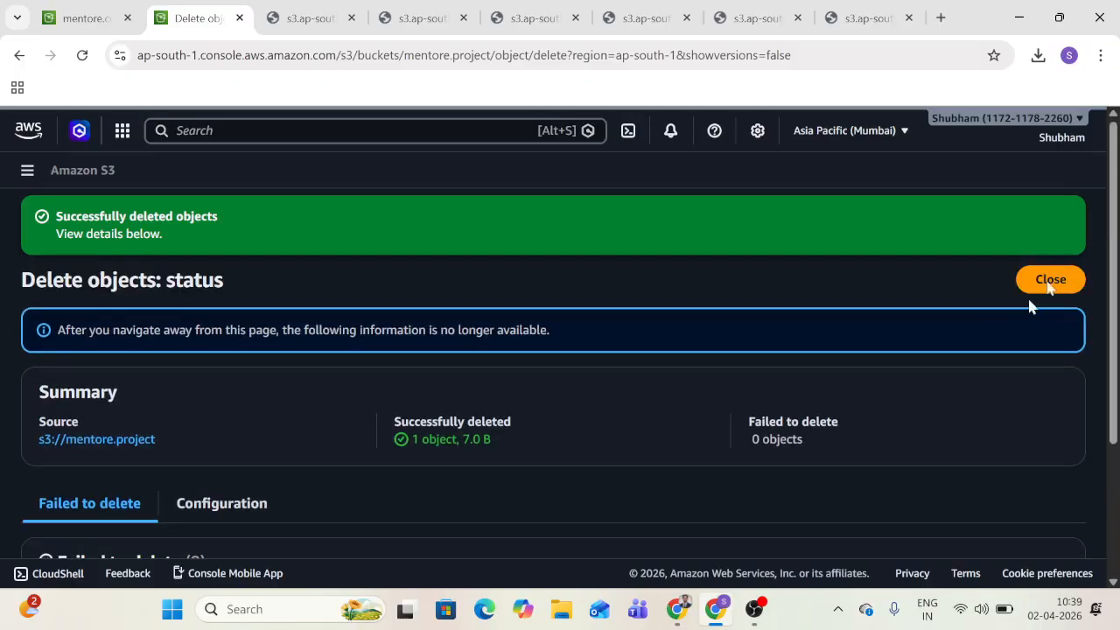
click(1055, 279)
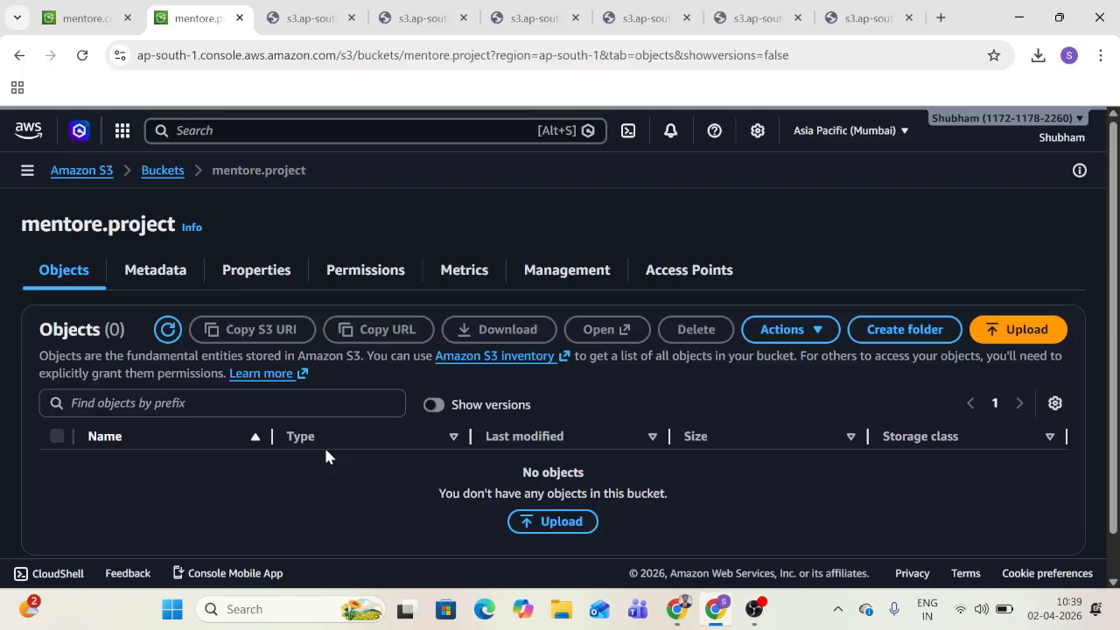
Step: Show object versions, open the mentore.project.txt version with the null ID to read its contents, and return to the version list
click(435, 405)
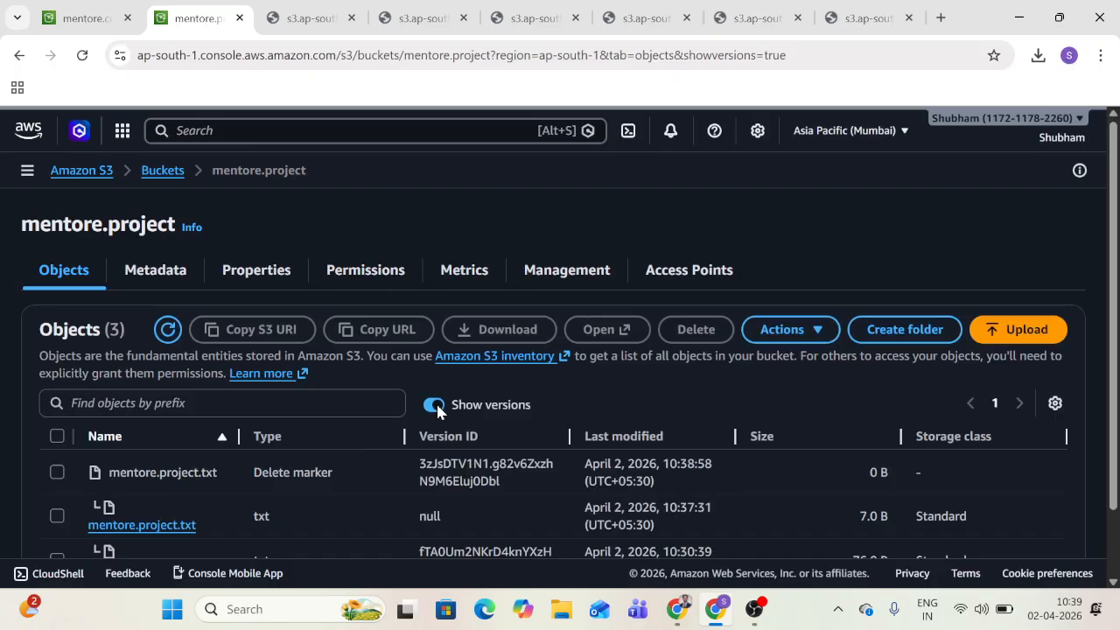
scroll(436, 401, down, 2)
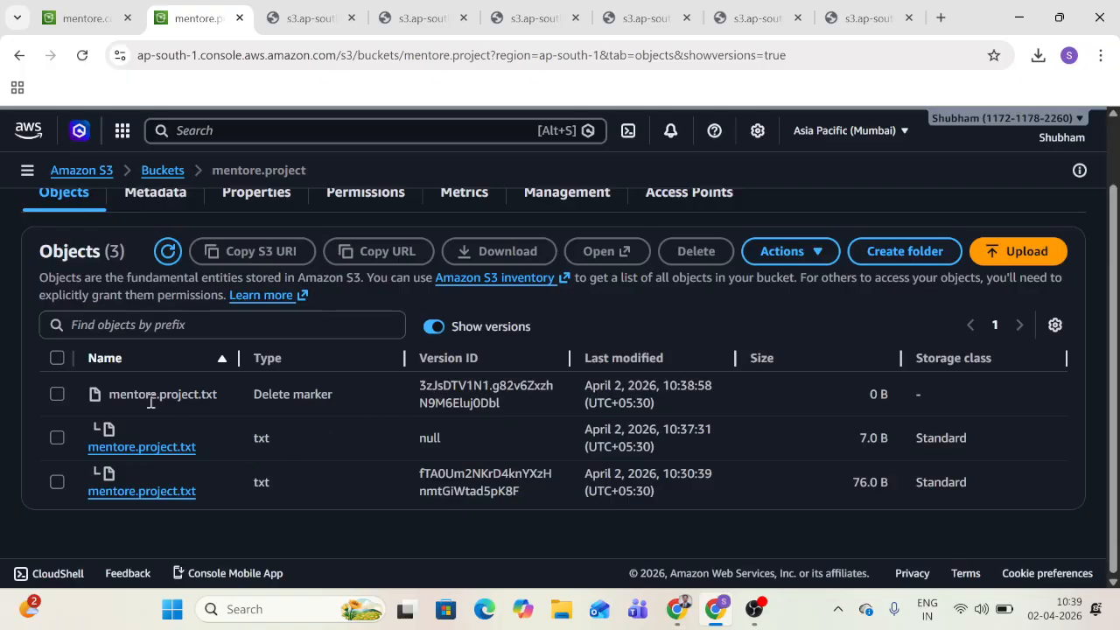
click(56, 394)
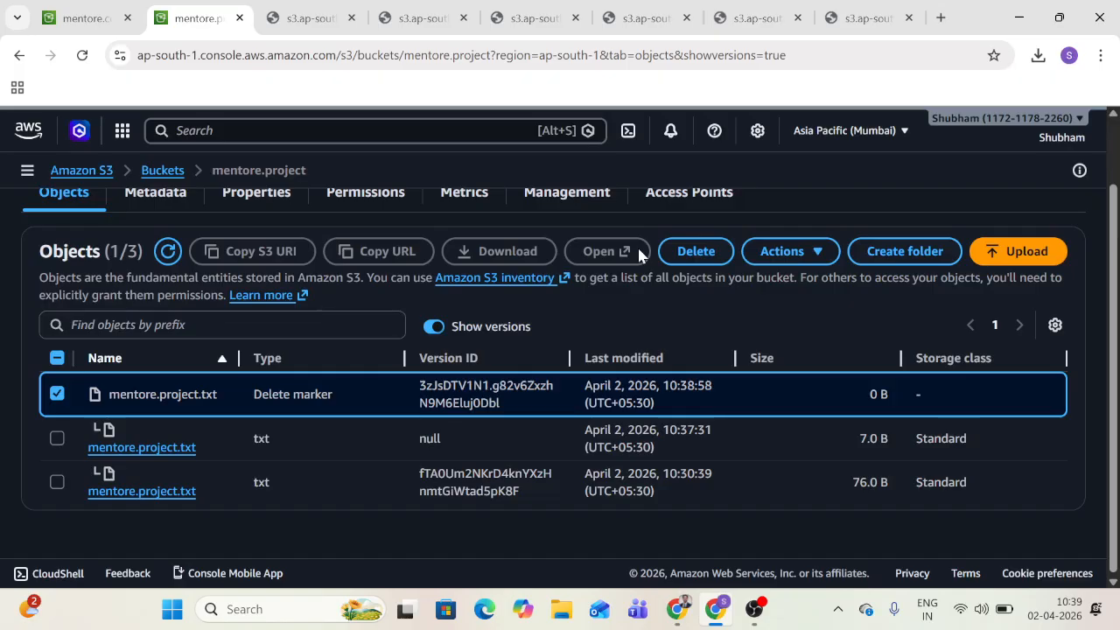
click(60, 394)
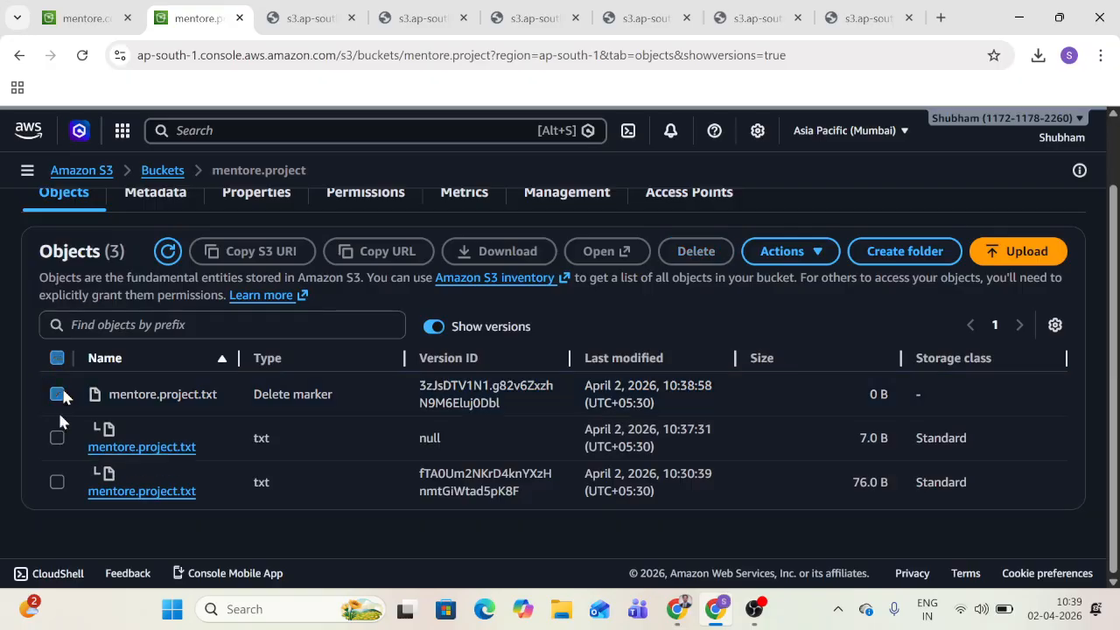
click(56, 438)
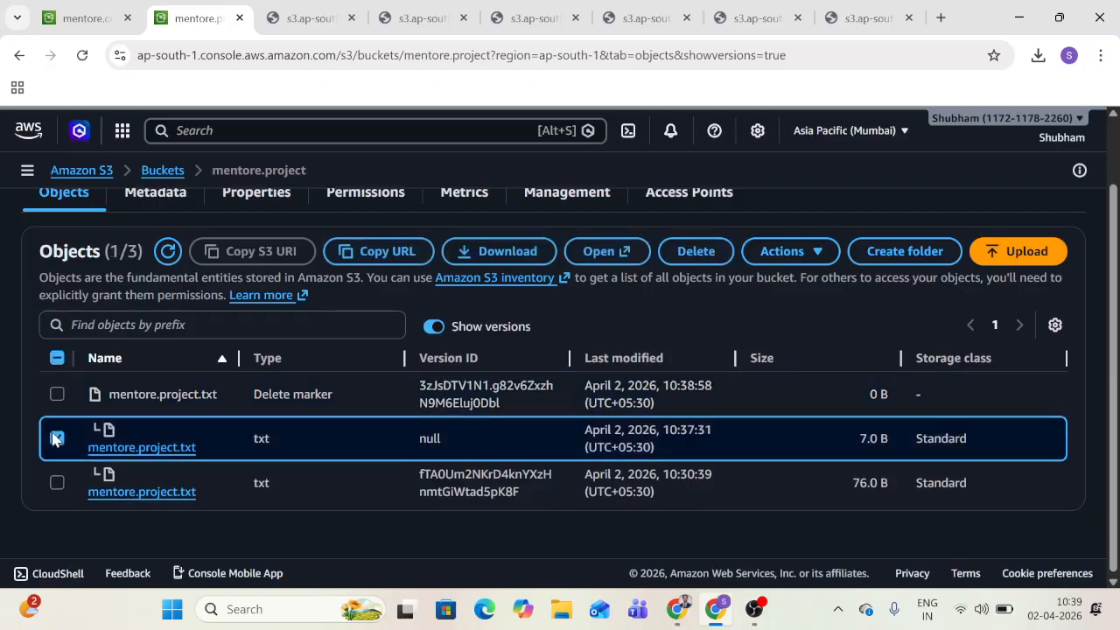
click(594, 257)
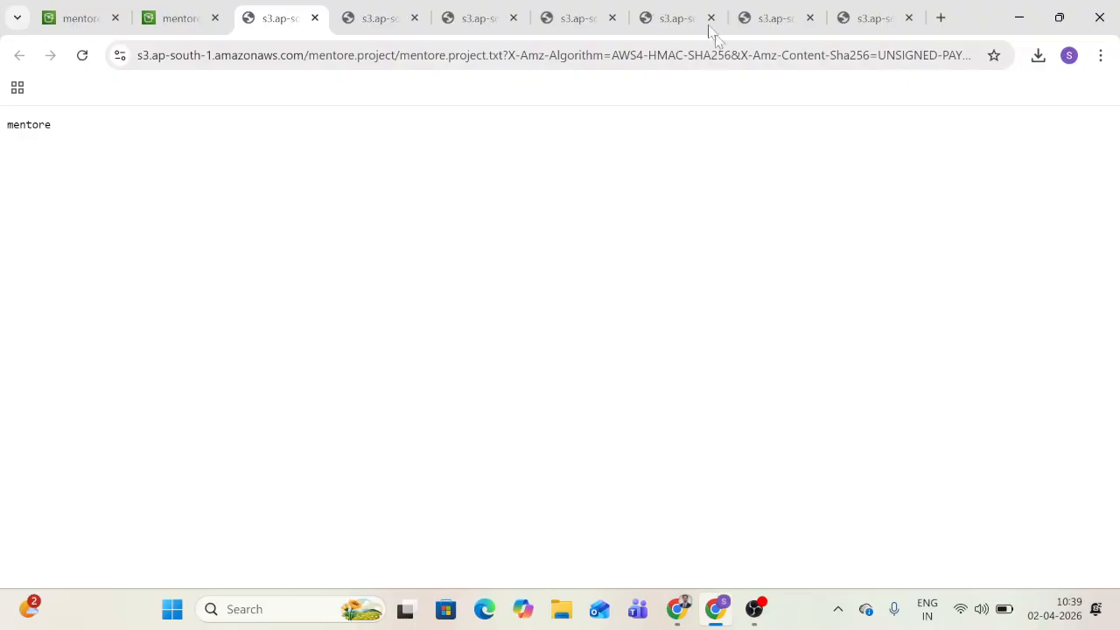
click(180, 14)
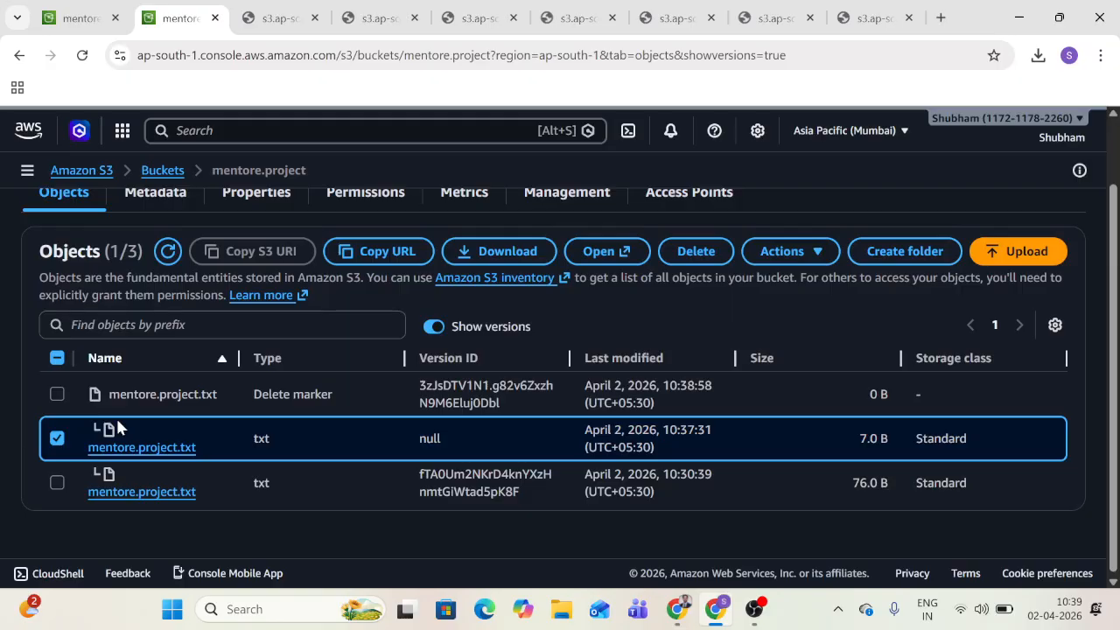
Step: Permanently delete only the delete marker of mentore.project.txt, confirming with "permanently delete", close the deletion status, and hide object versions
click(57, 398)
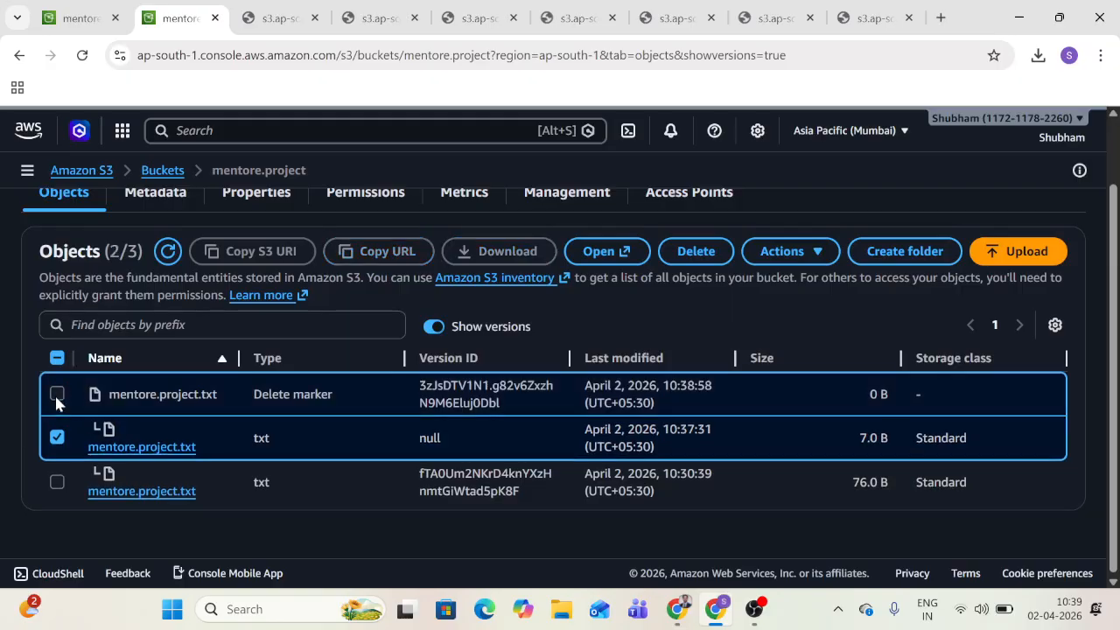
click(57, 437)
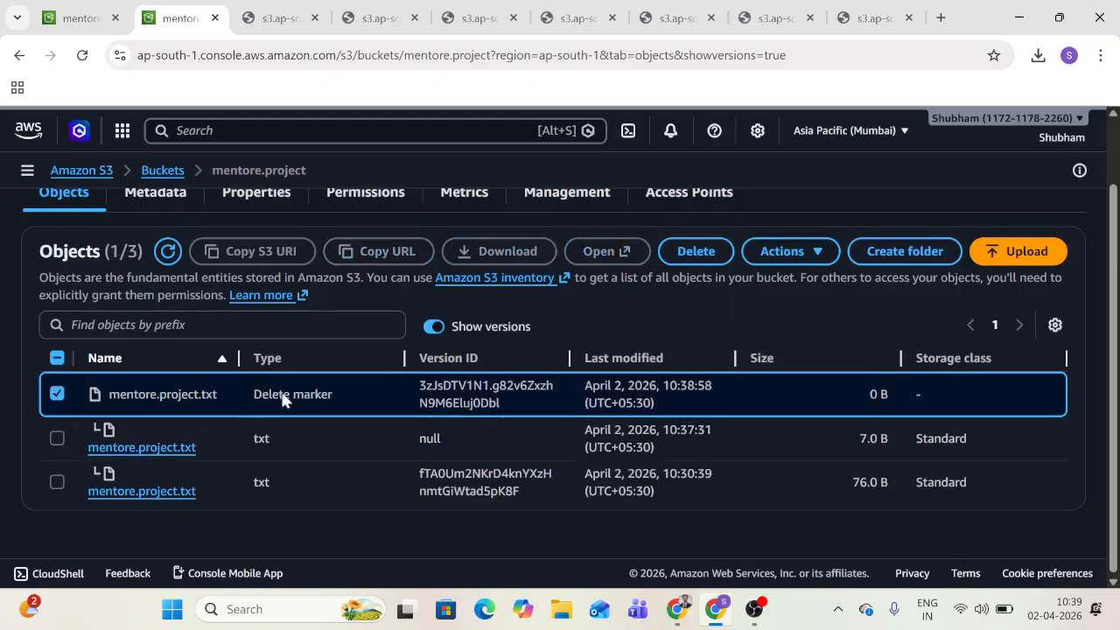
click(693, 252)
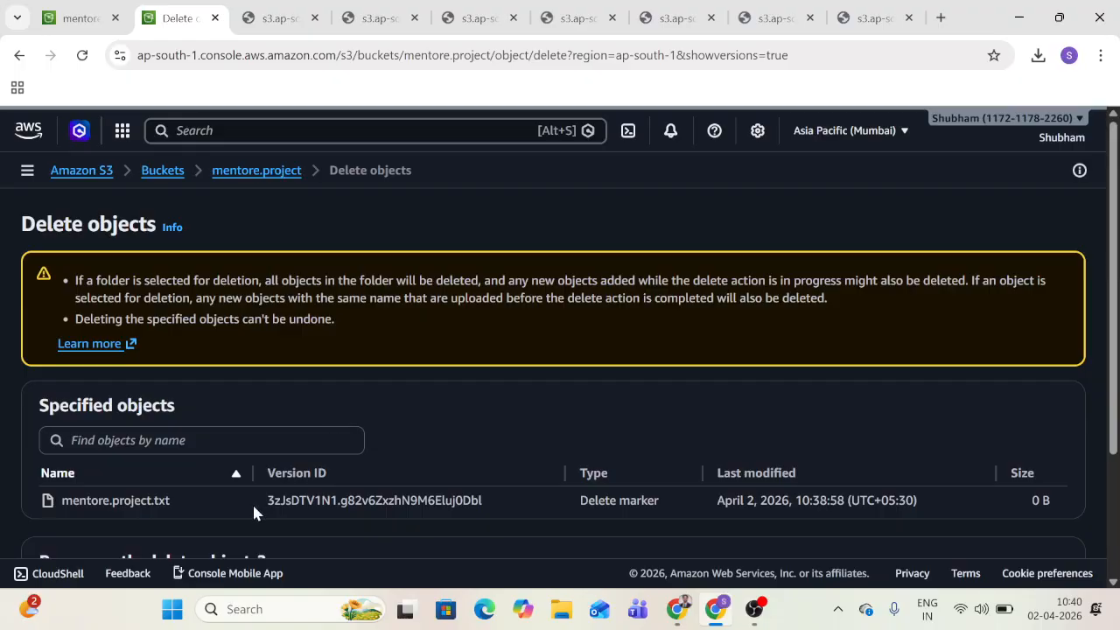
scroll(252, 502, down, 2)
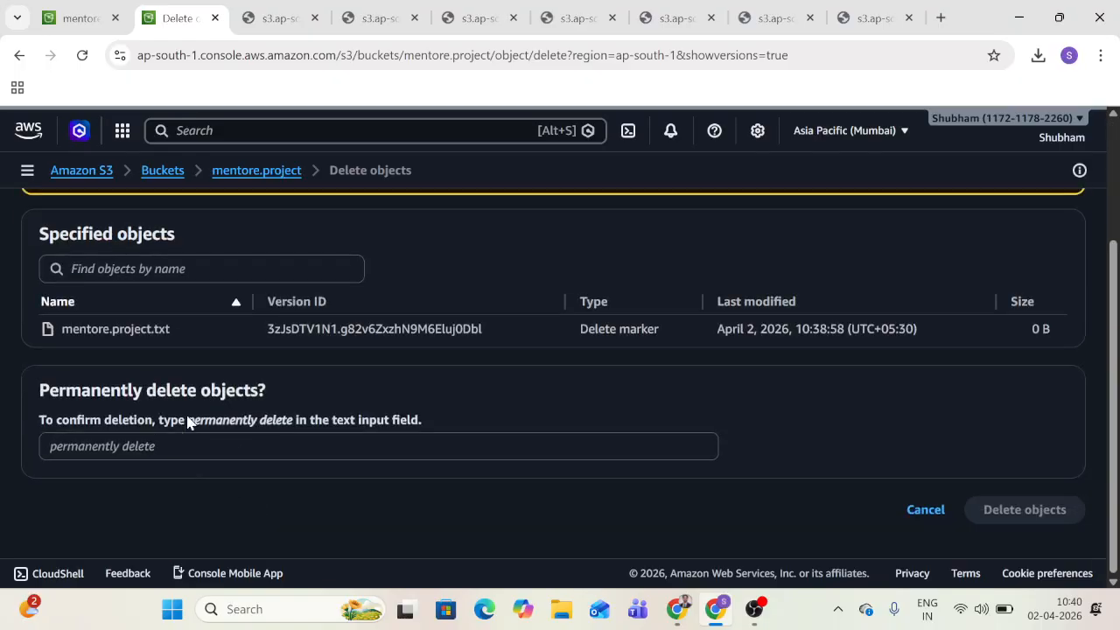
drag(187, 422, 155, 447)
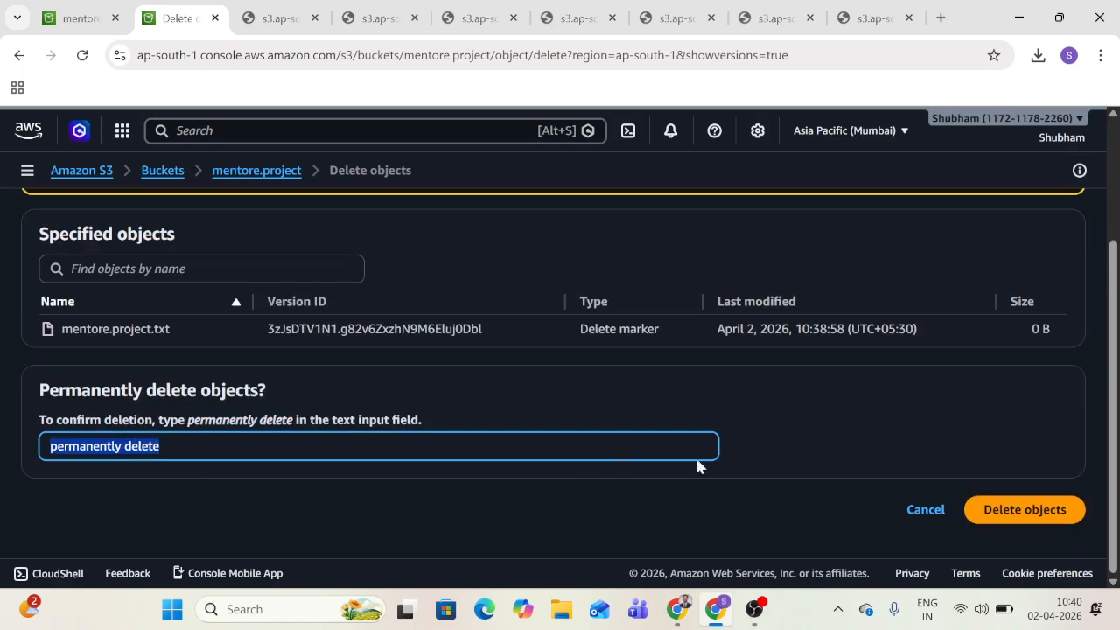
click(1039, 514)
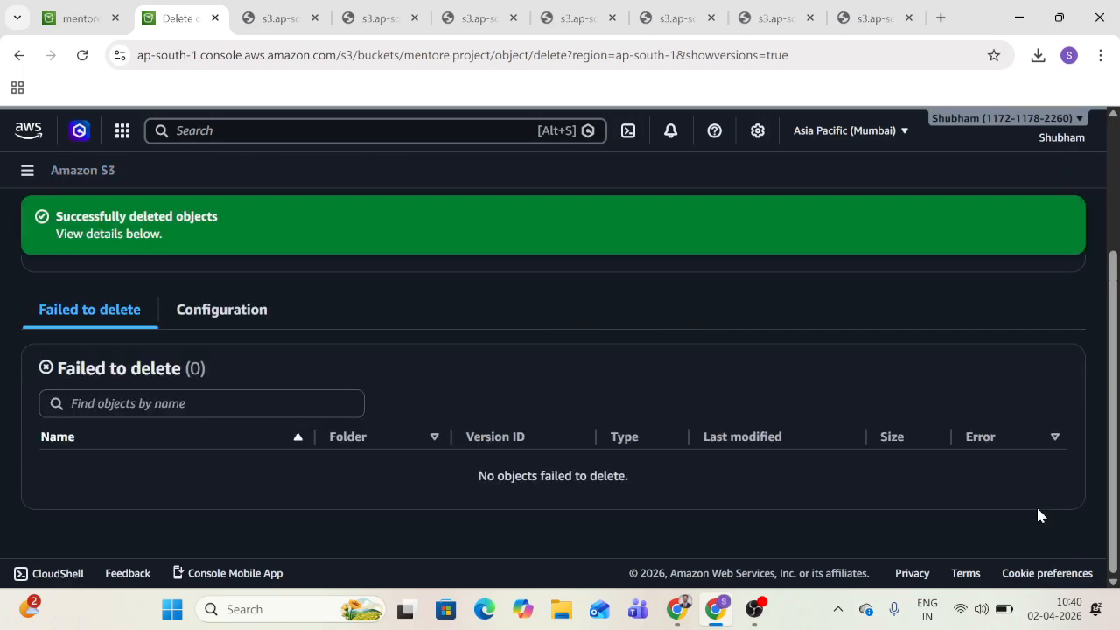
scroll(998, 324, up, 3)
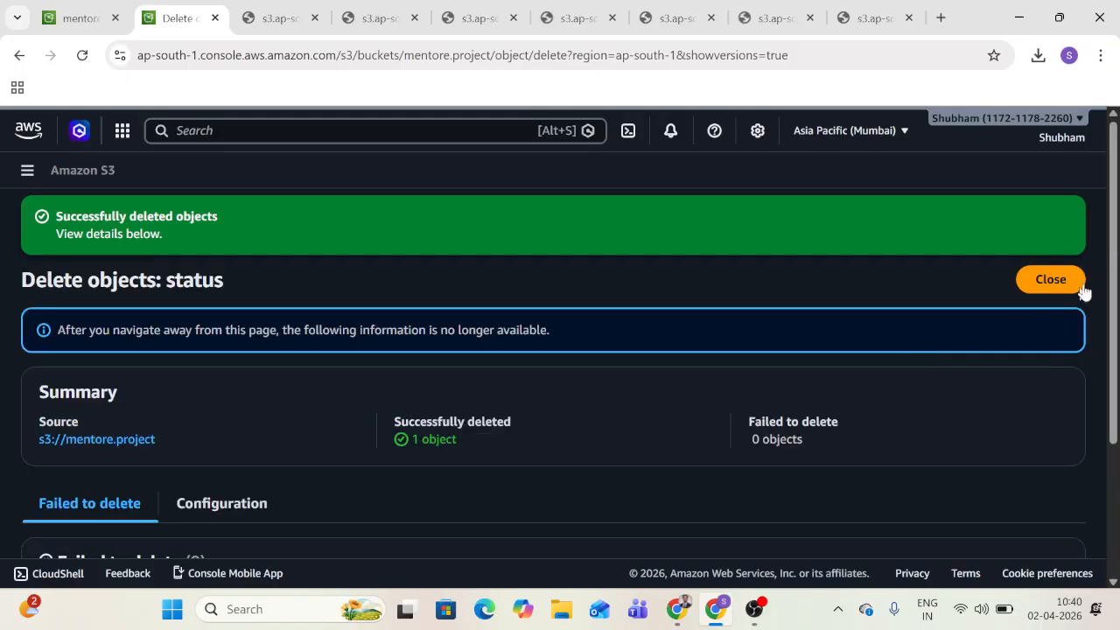
click(1075, 281)
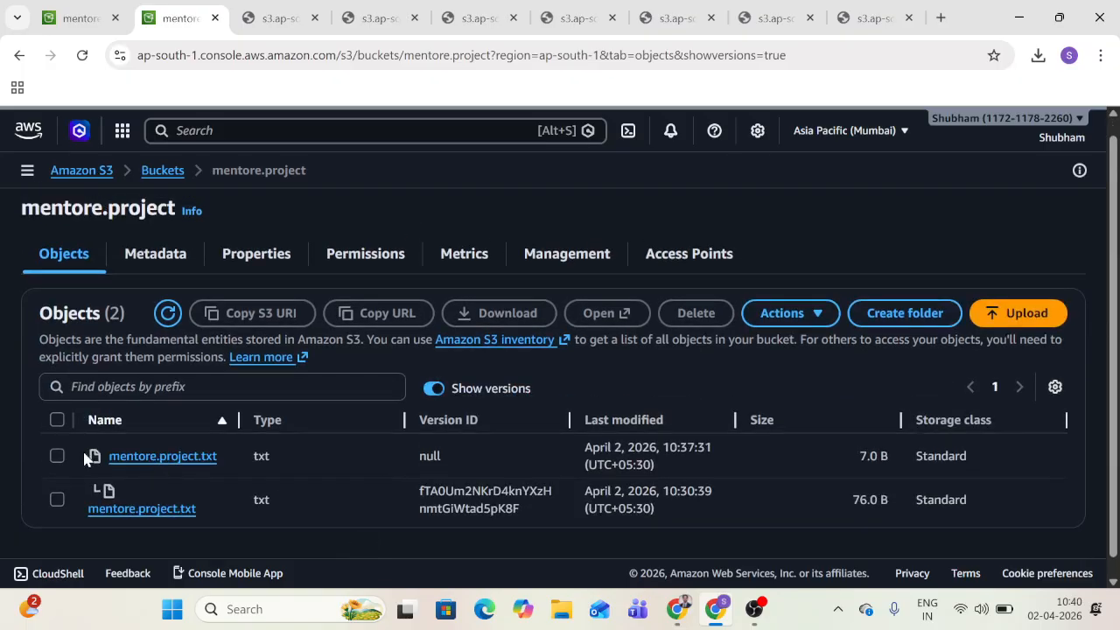
click(440, 391)
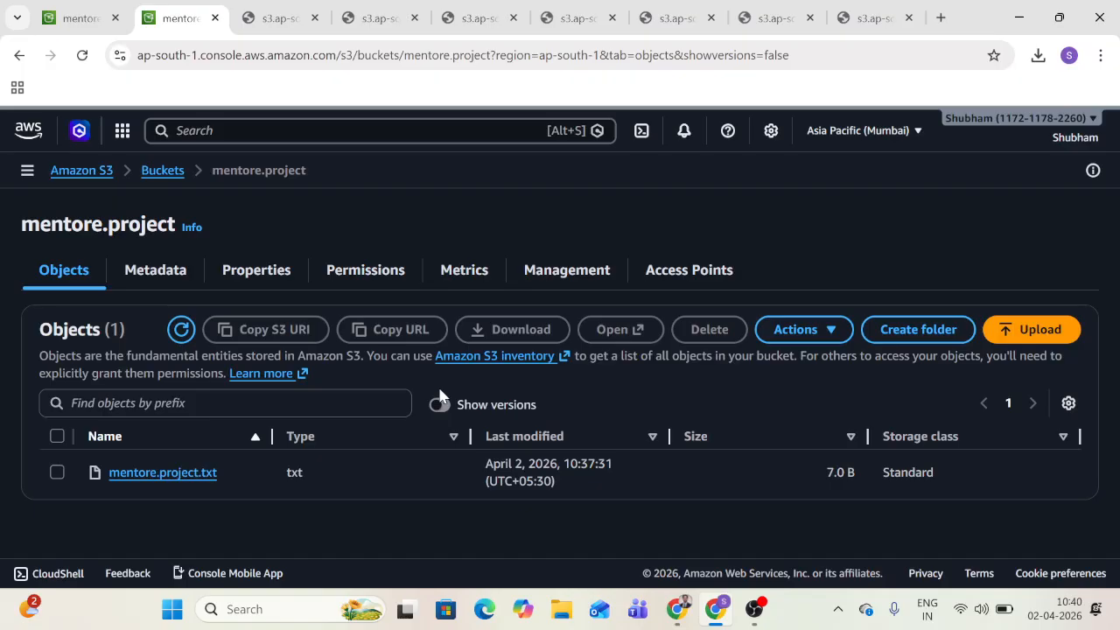
Step: Review the mentore.project bucket's properties, examining Bucket Versioning with MFA delete, Bucket ABAC, Tags and Default encryption
click(267, 273)
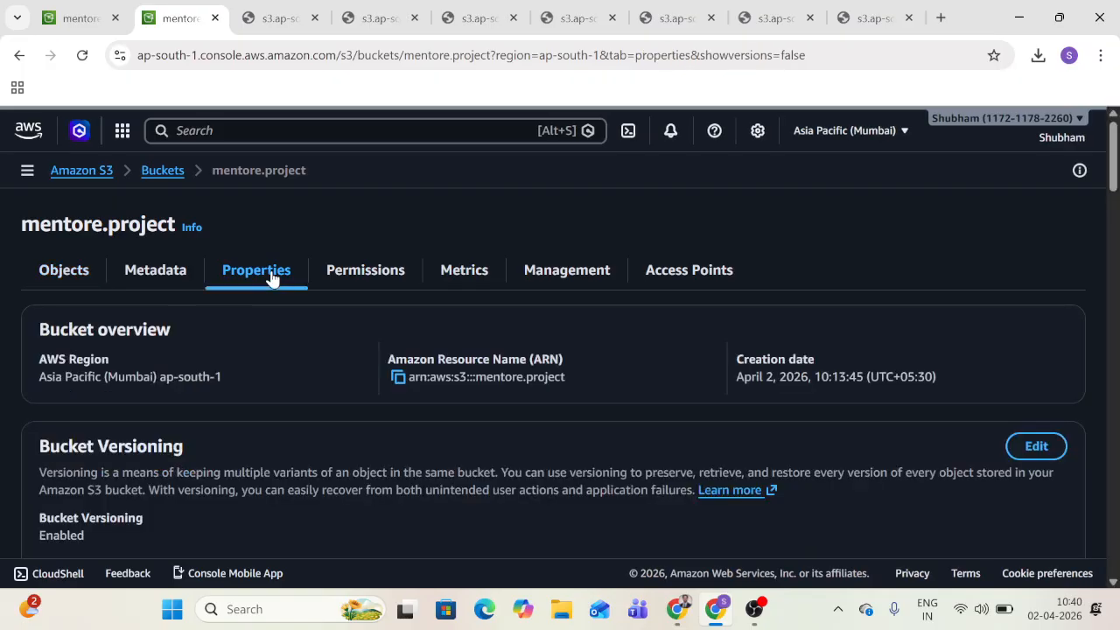
scroll(271, 277, down, 2)
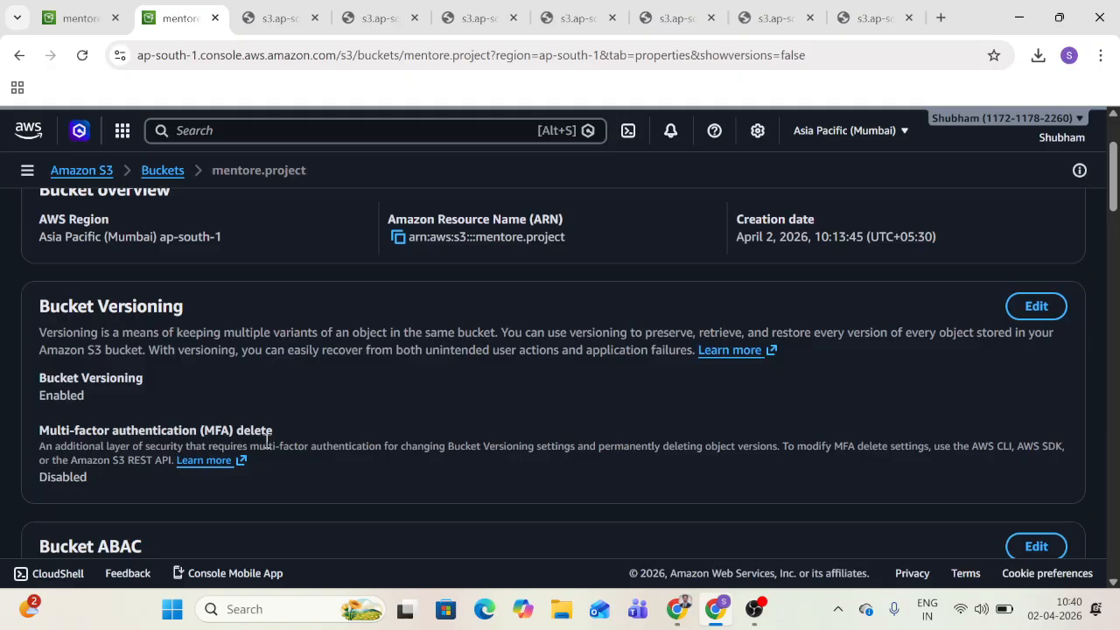
scroll(142, 466, down, 1)
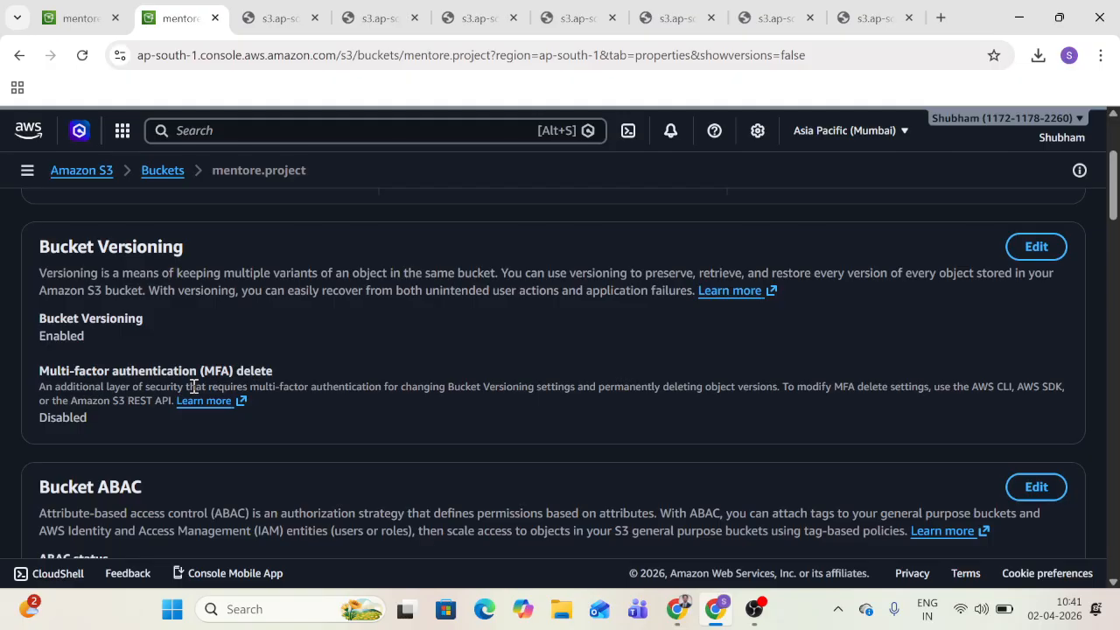
scroll(192, 385, down, 2)
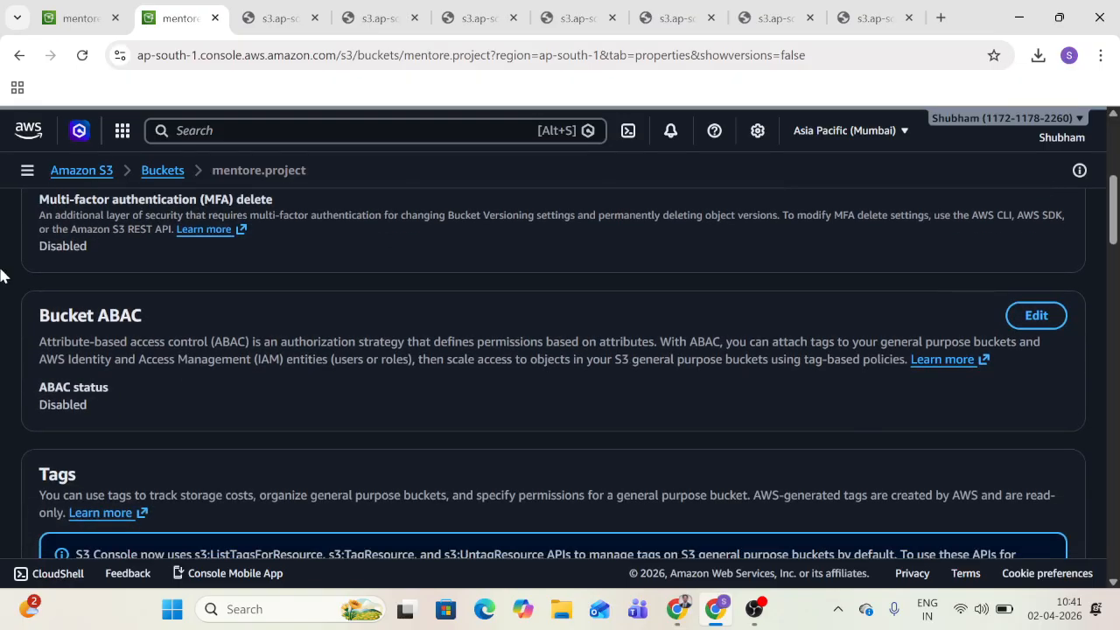
drag(39, 316, 152, 400)
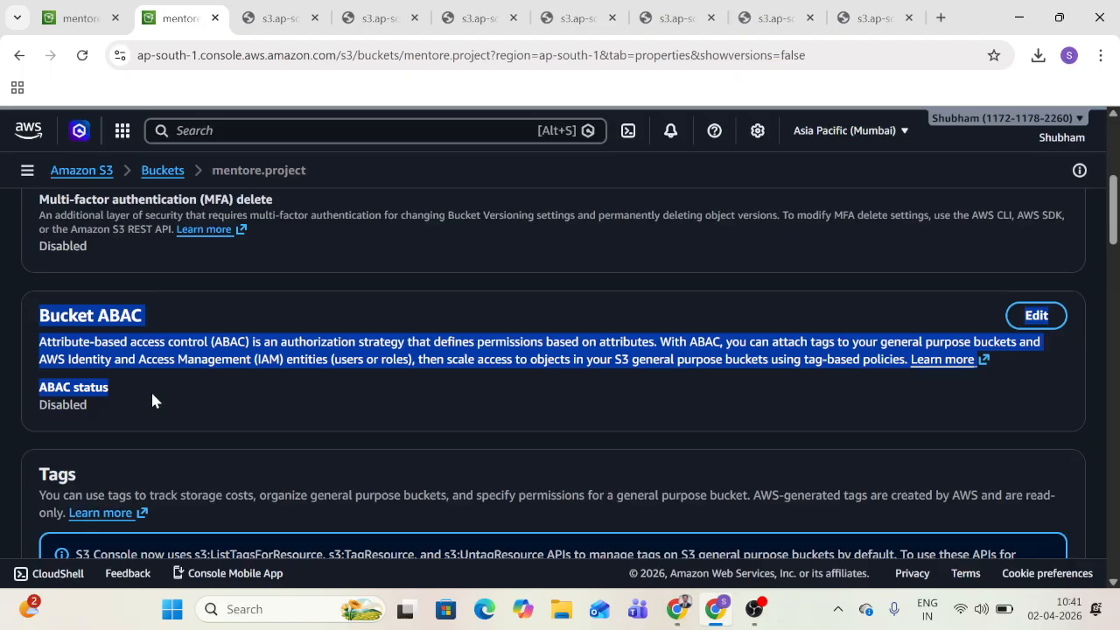
scroll(152, 400, down, 2)
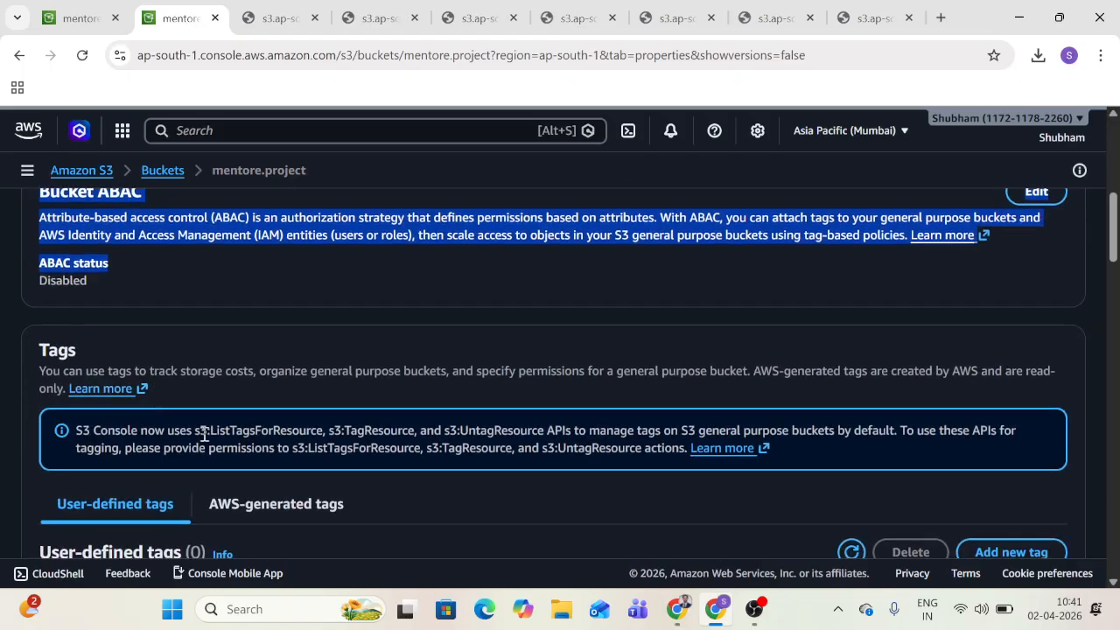
scroll(201, 429, down, 3)
scroll(200, 429, up, 1)
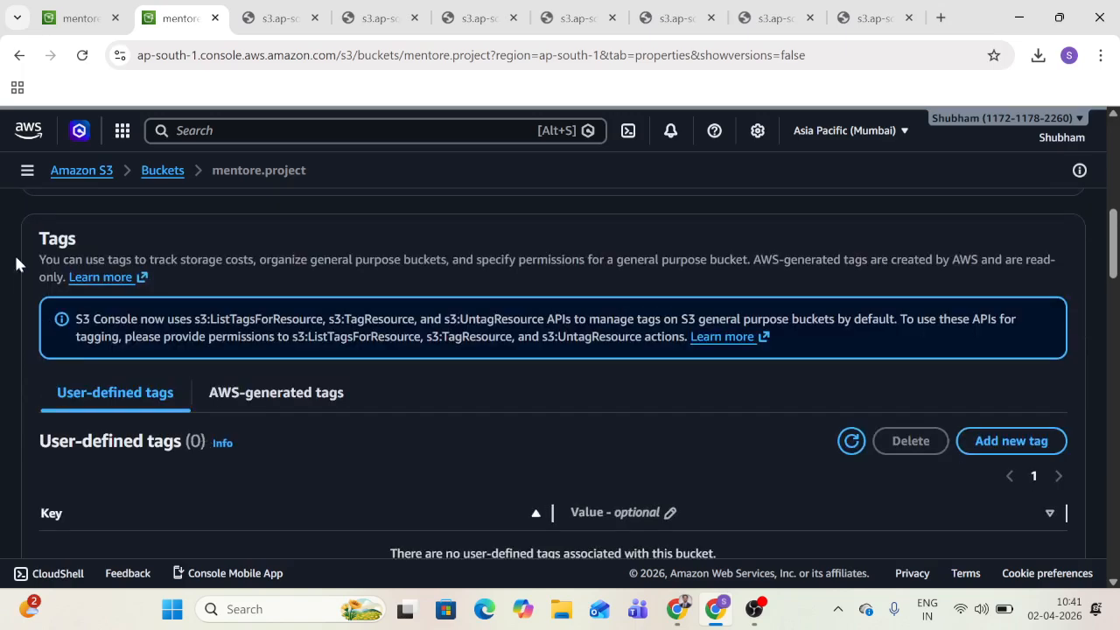
drag(30, 251, 404, 445)
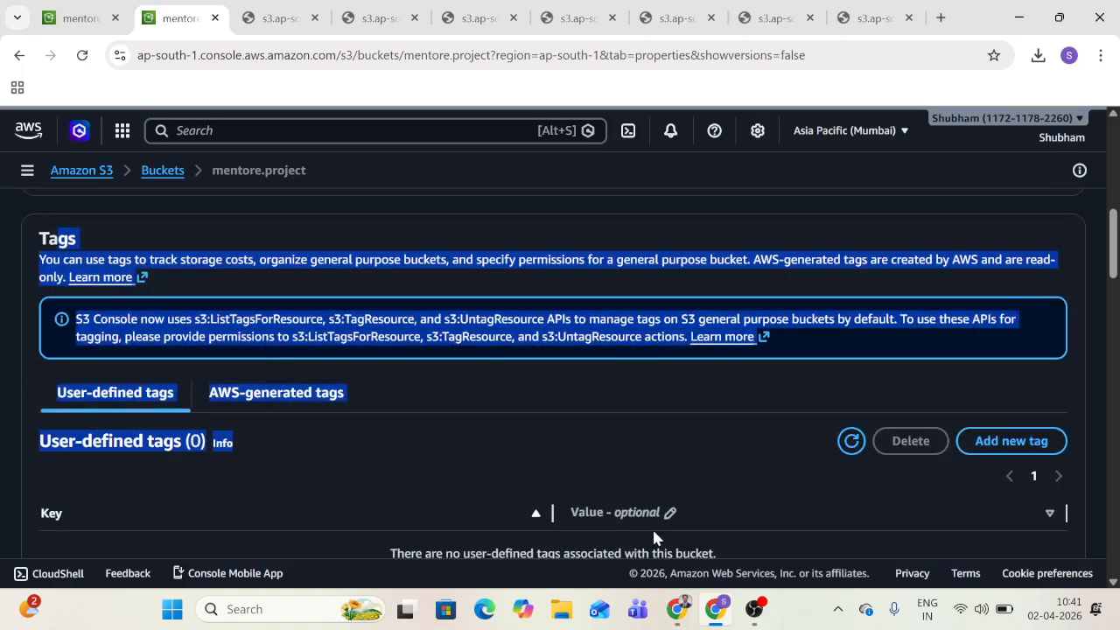
scroll(653, 528, down, 2)
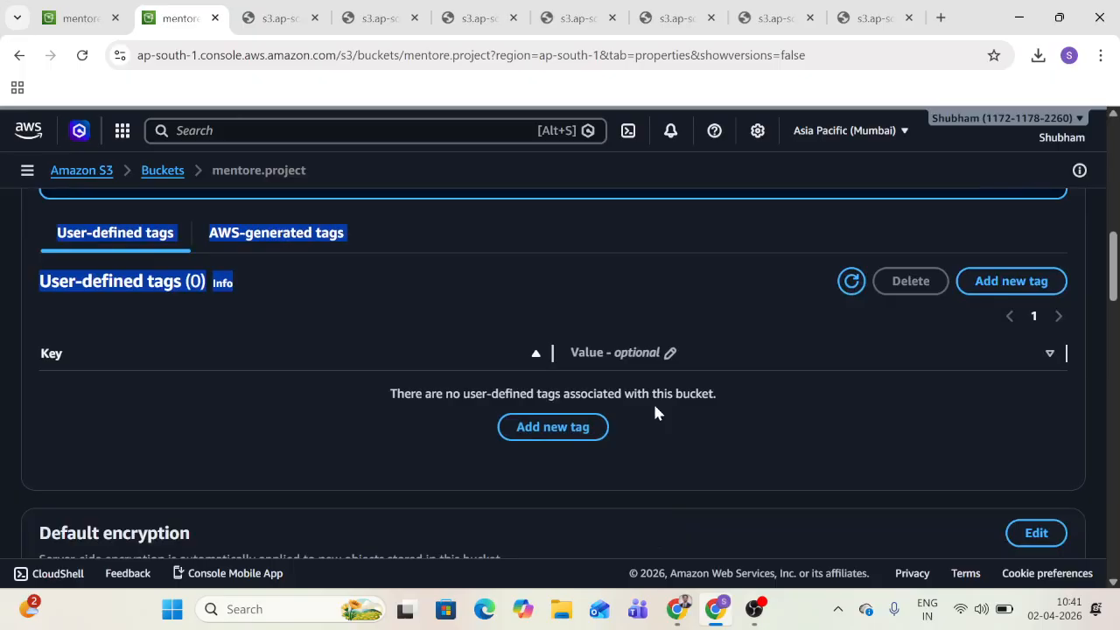
scroll(655, 405, down, 3)
scroll(656, 411, down, 1)
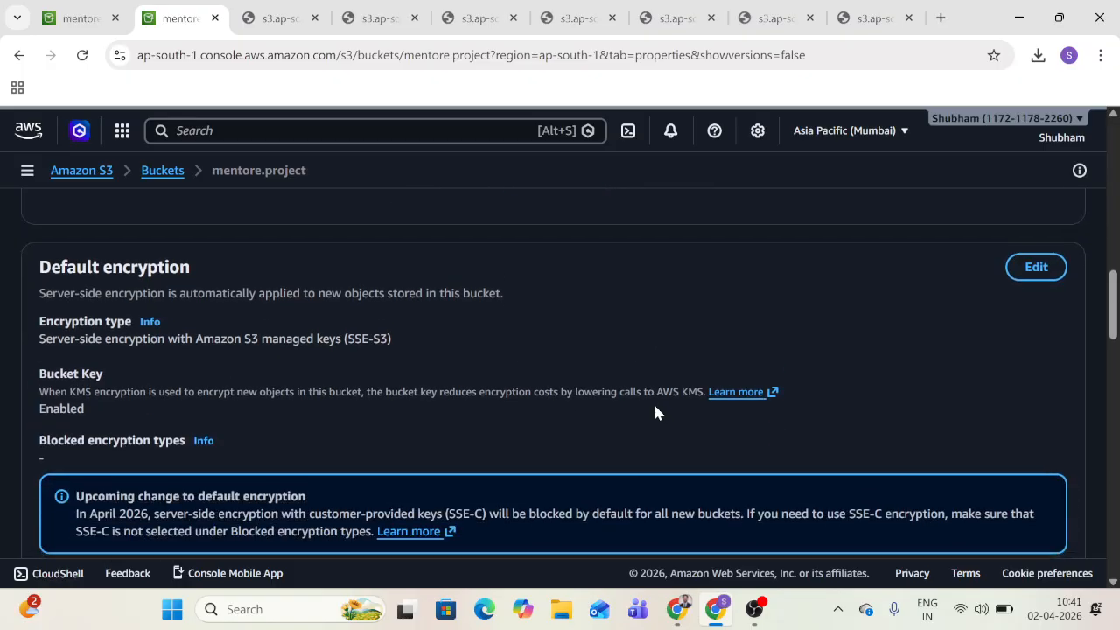
scroll(656, 413, up, 1)
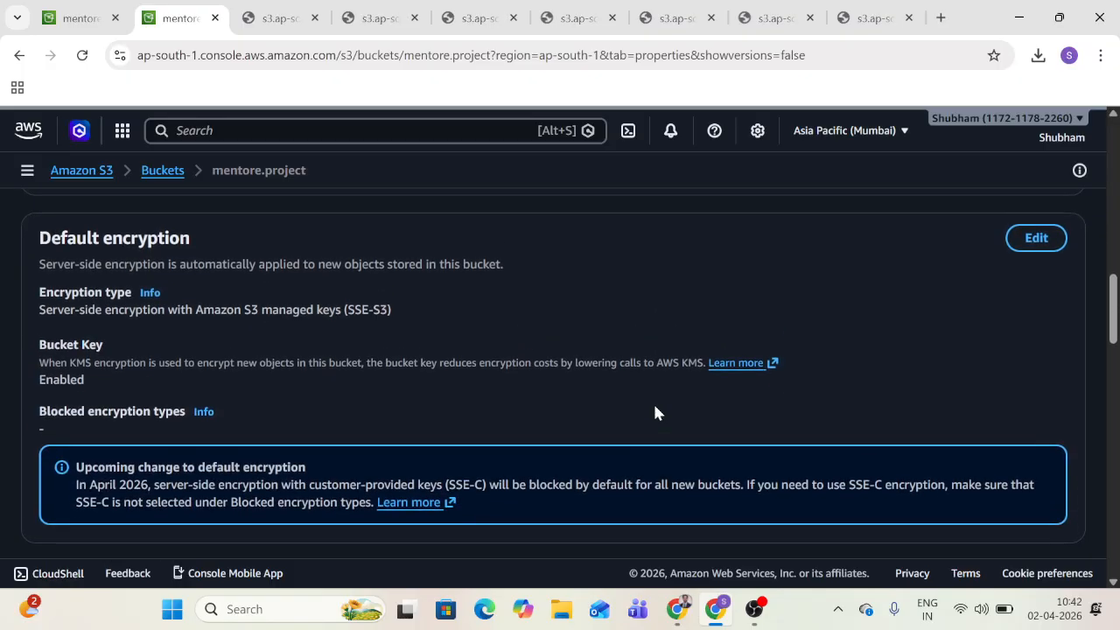
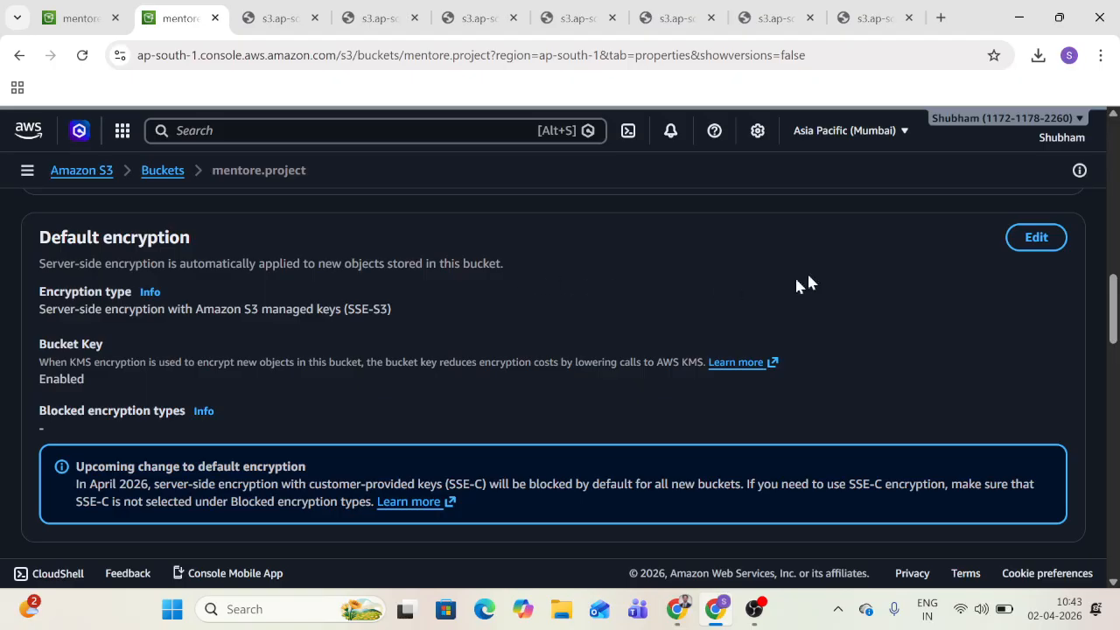
Step: Edit the bucket's default encryption and select server-side encryption with AWS Key Management Service keys (SSE-KMS)
click(1020, 245)
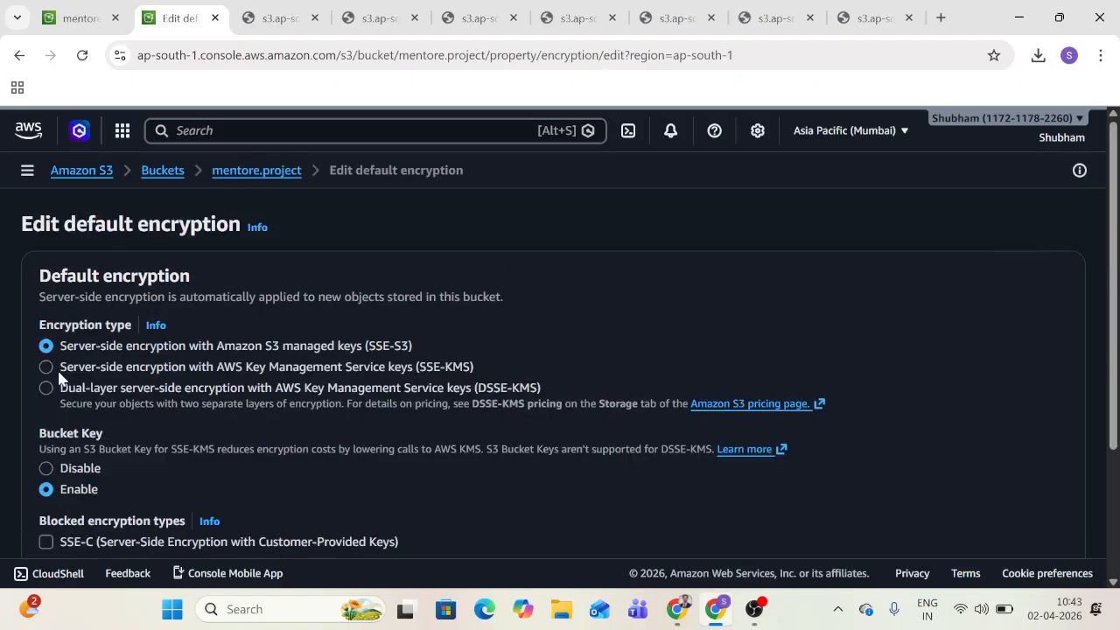
drag(59, 368, 405, 378)
click(295, 388)
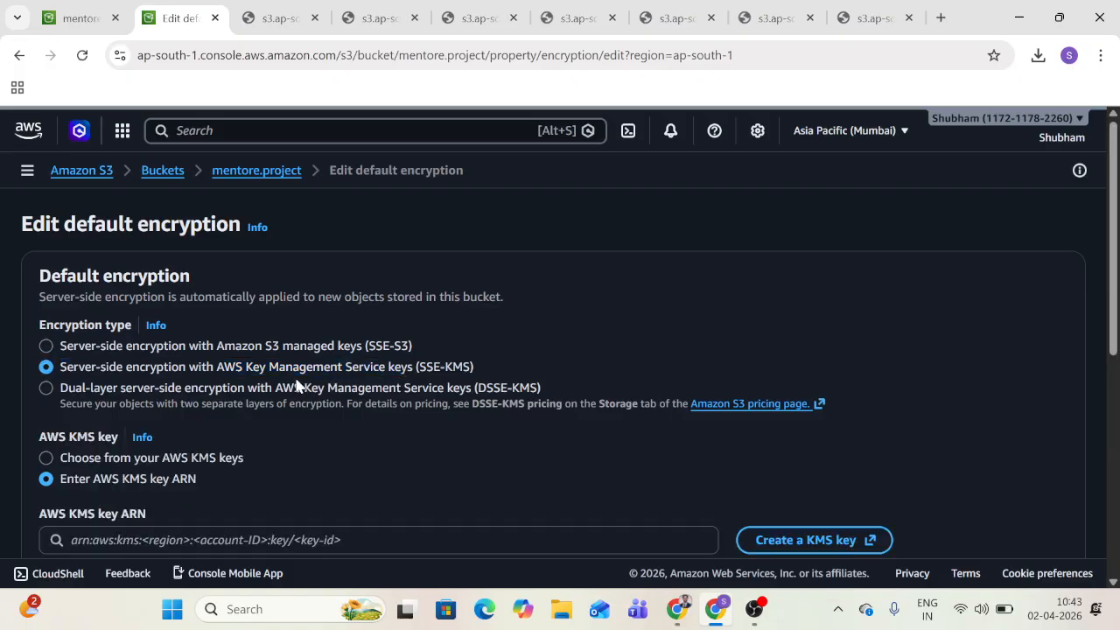
drag(248, 368, 343, 374)
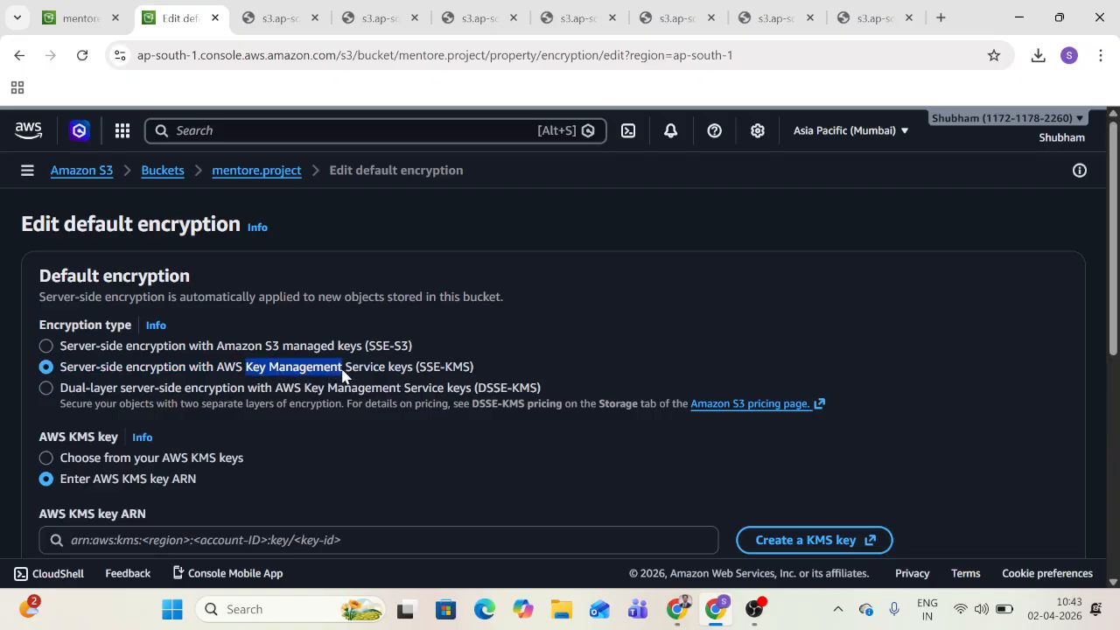
Step: Switch to the browser tab showing mentore.com-batch23, search the console for "kms" and open Key Management Service
click(77, 16)
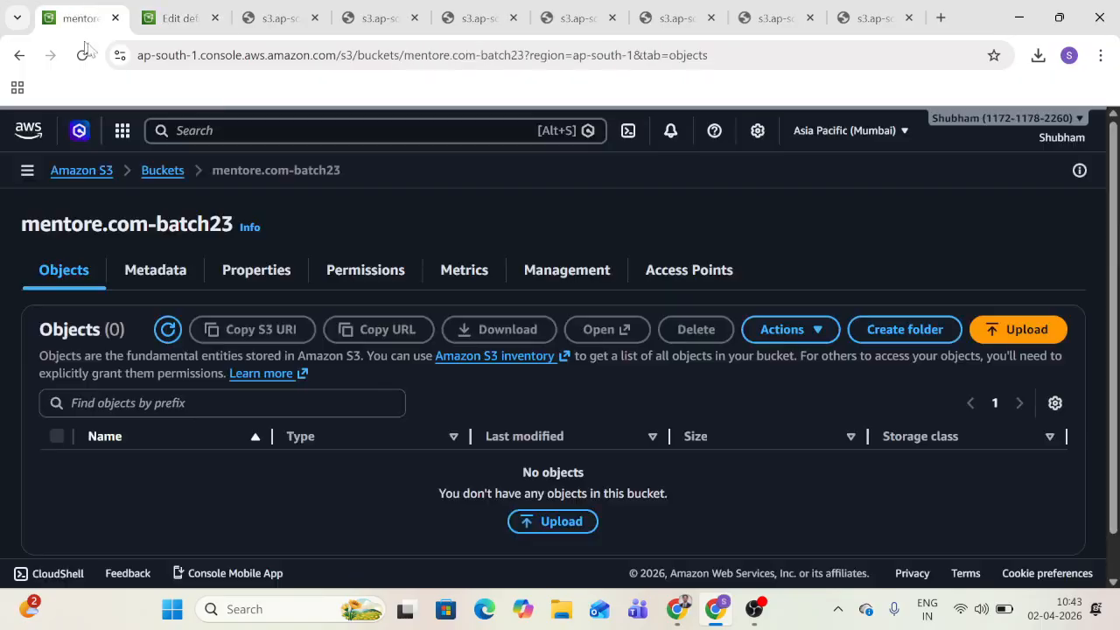
click(234, 130)
text(kms)
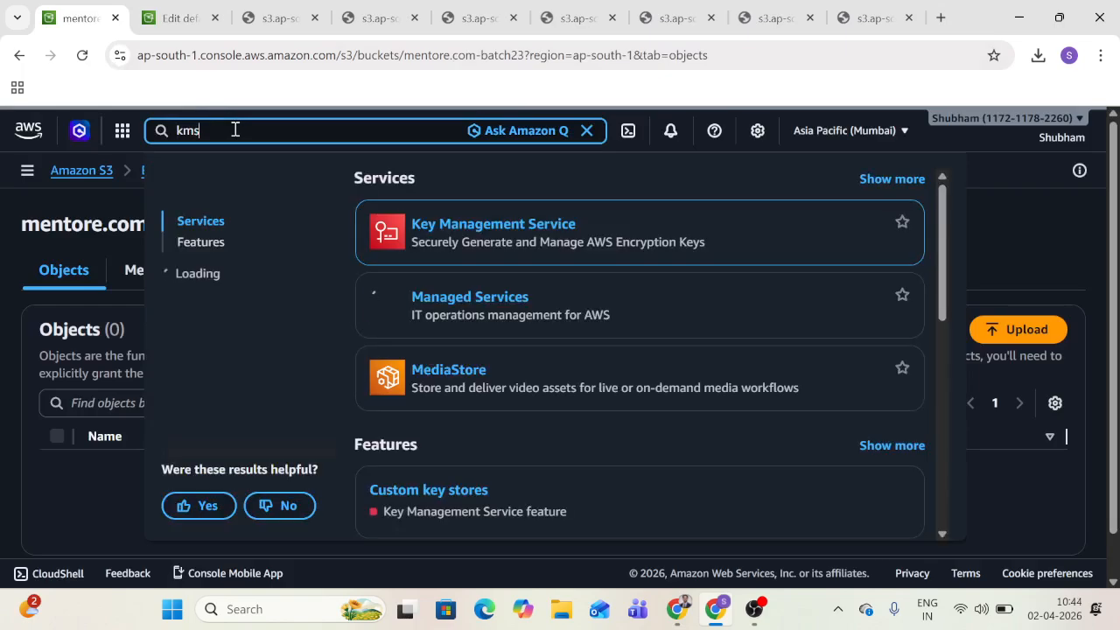
mouse_move(465, 232)
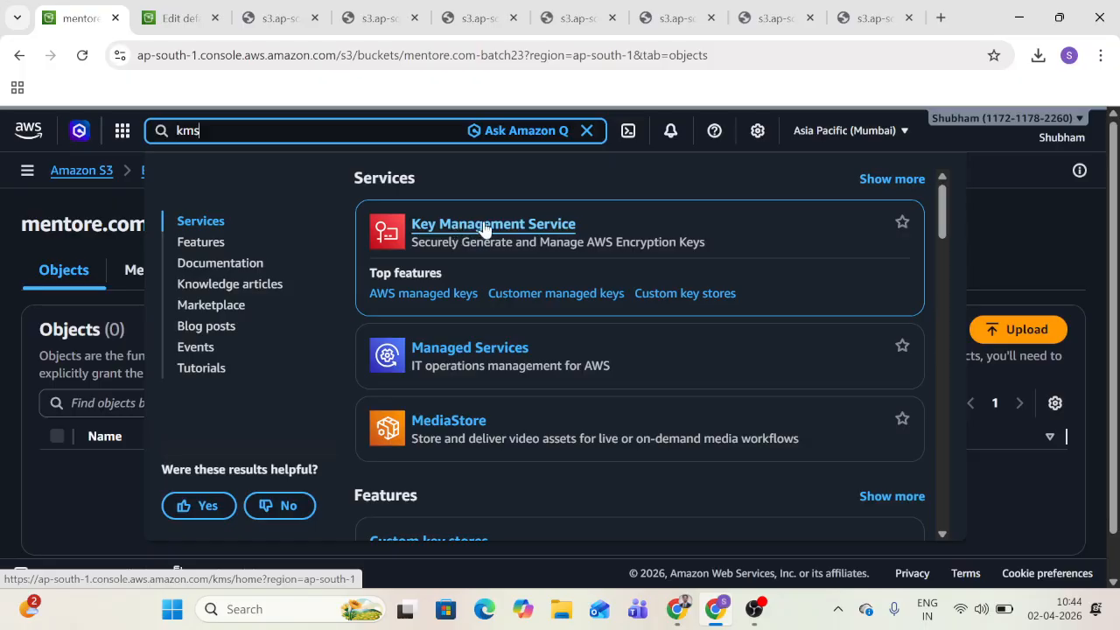
click(484, 225)
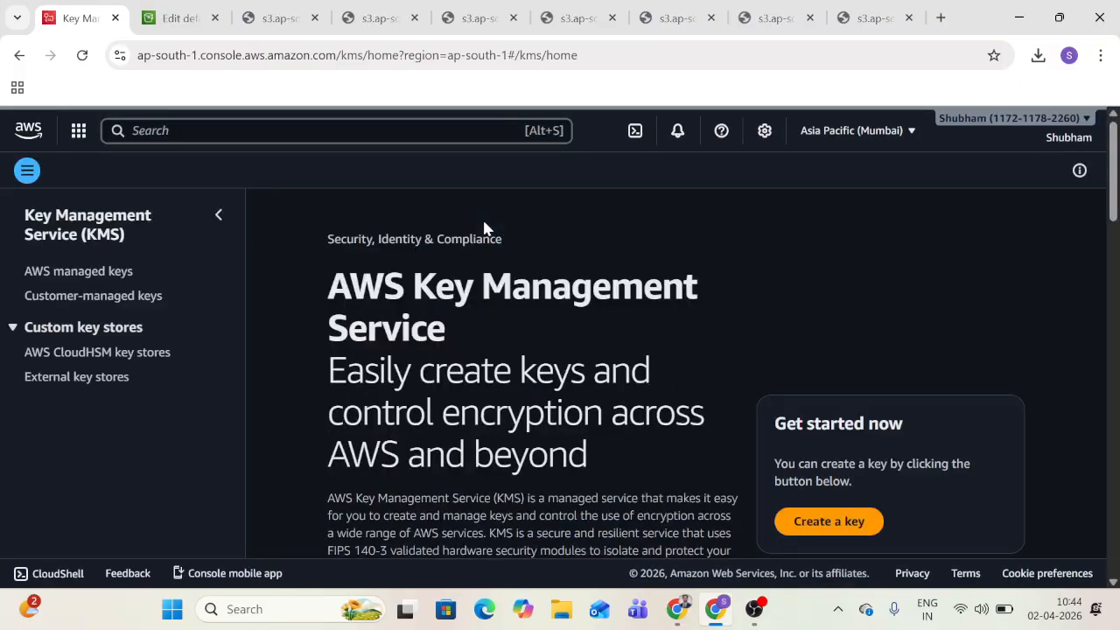
Step: Return to the default encryption settings and compare the options for SSE-S3 and SSE-KMS, leaving SSE-KMS selected
click(172, 11)
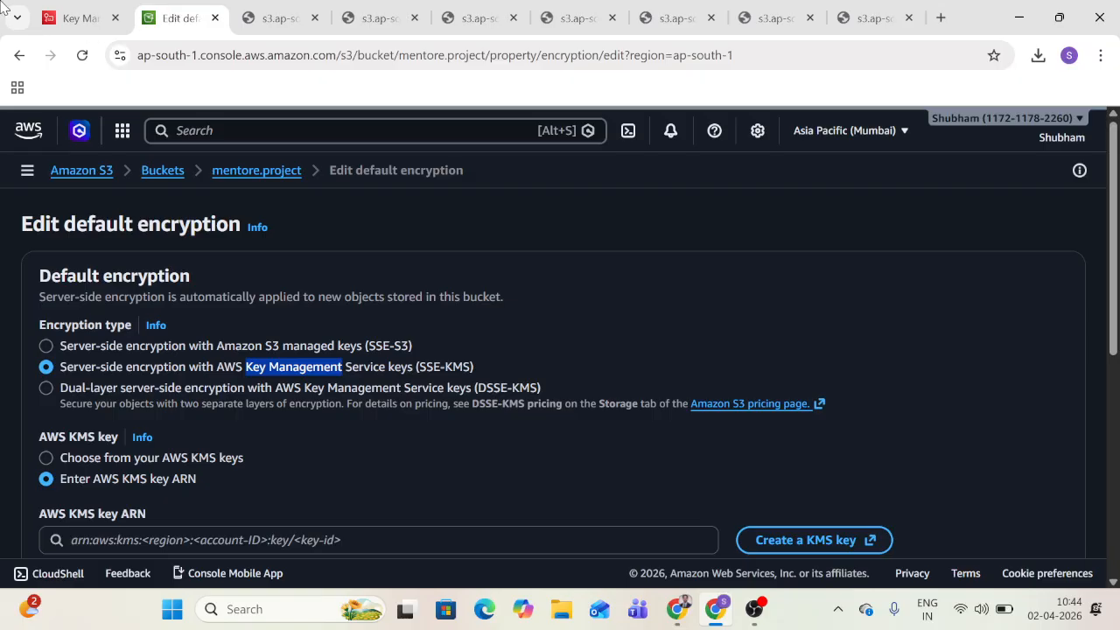
click(47, 346)
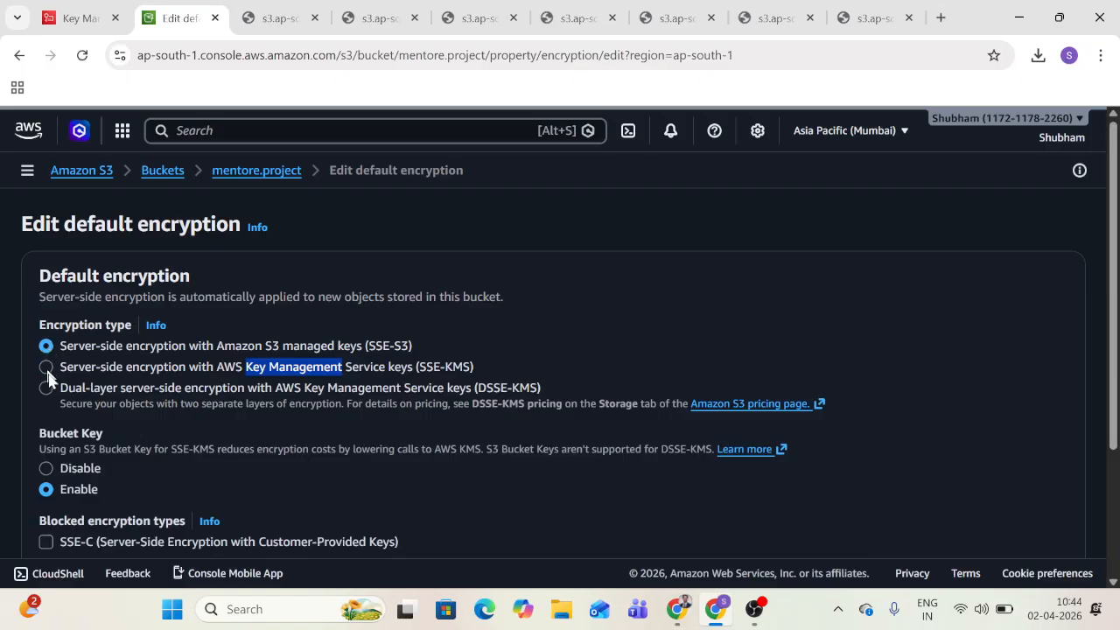
click(47, 369)
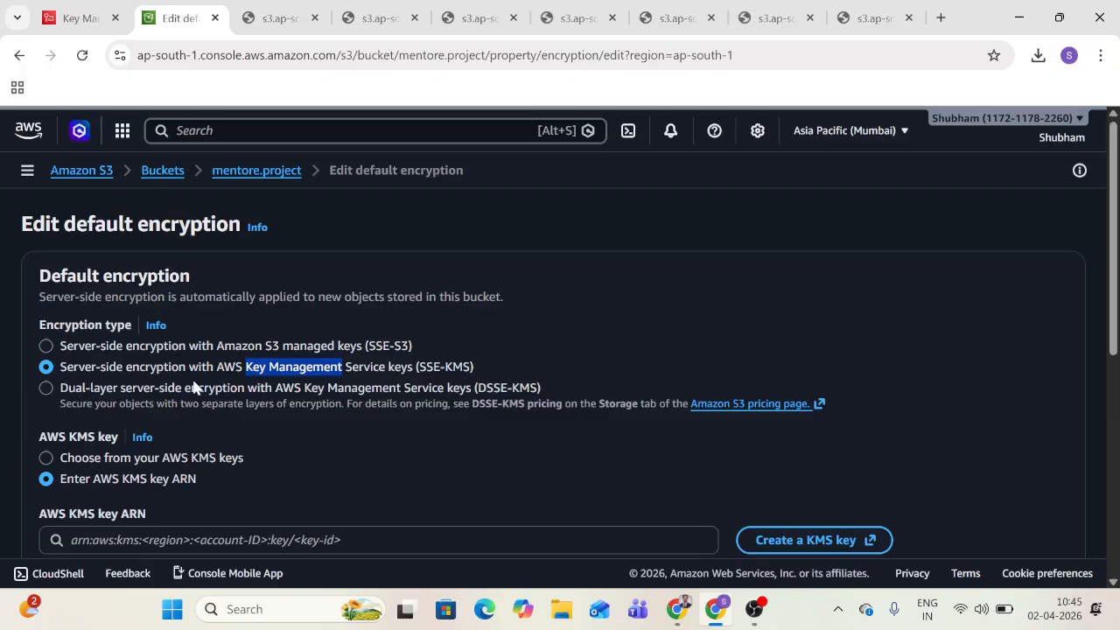
scroll(205, 393, down, 2)
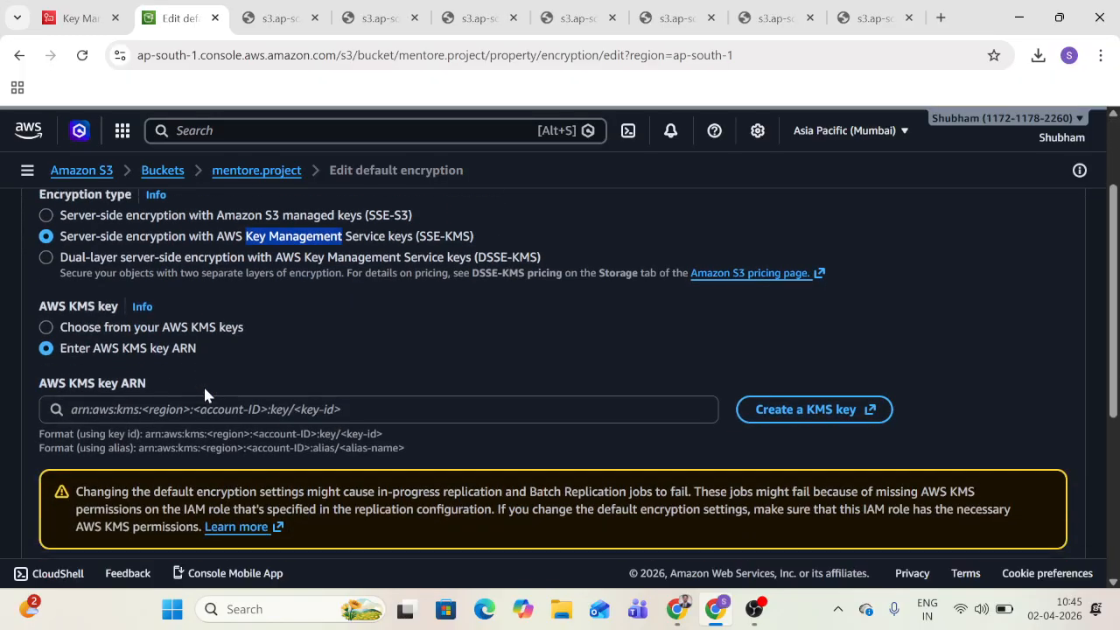
scroll(207, 394, up, 2)
Step: Look over the Key Management Service overview page, then return to the AWS KMS key settings in the bucket's default encryption form
click(77, 18)
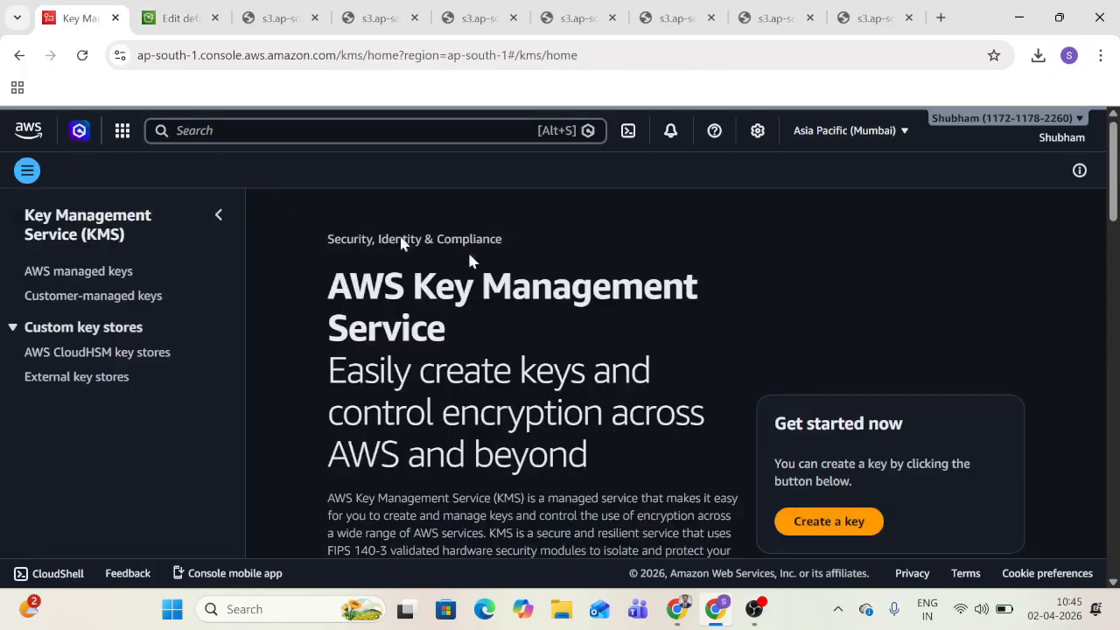
scroll(835, 393, down, 3)
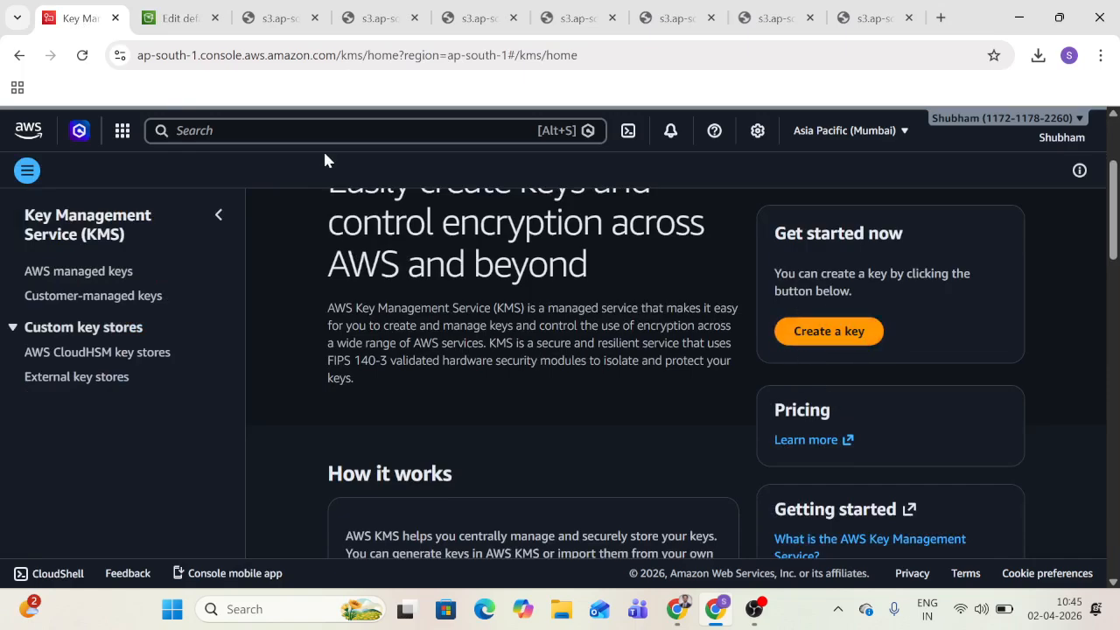
click(155, 7)
scroll(299, 419, down, 3)
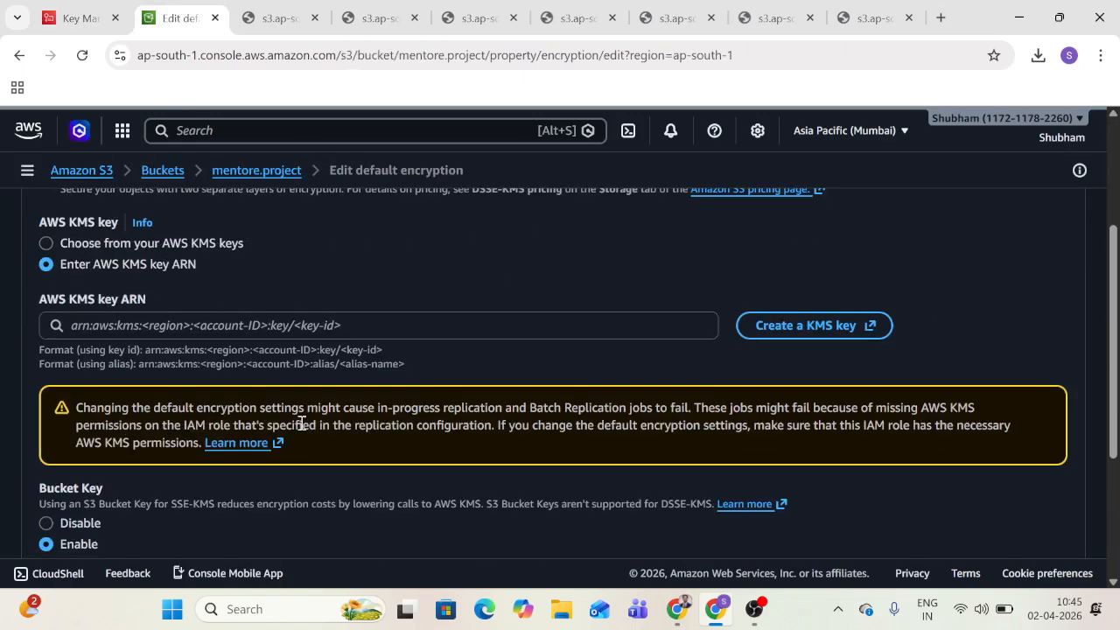
Step: Examine the AWS KMS key ARN, Bucket Key and blocked encryption type settings of the SSE-KMS form
click(121, 329)
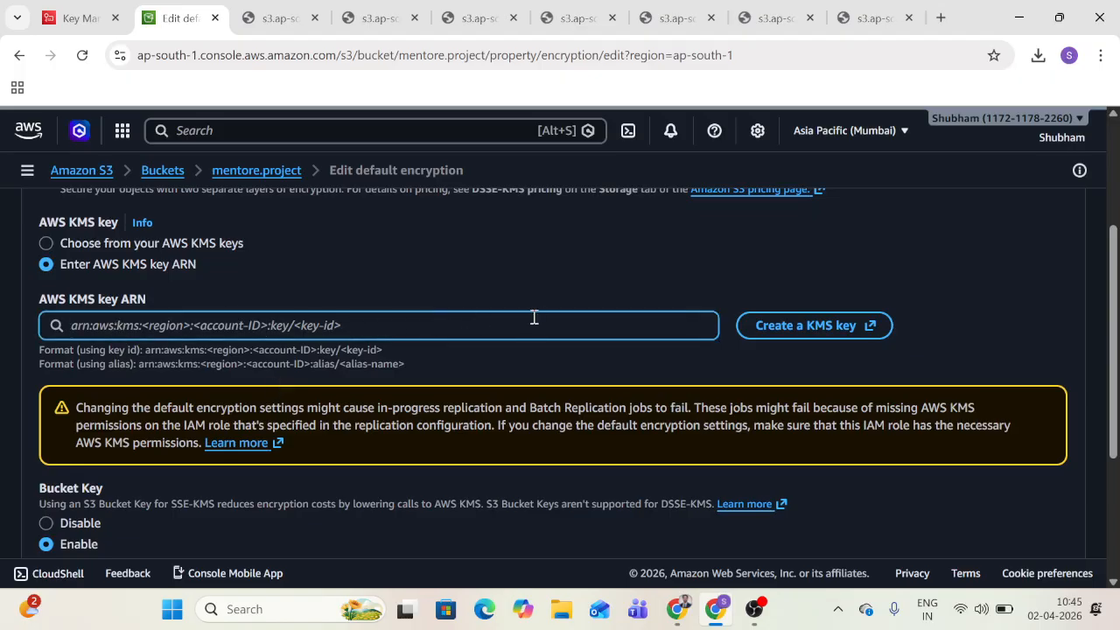
scroll(455, 315, down, 3)
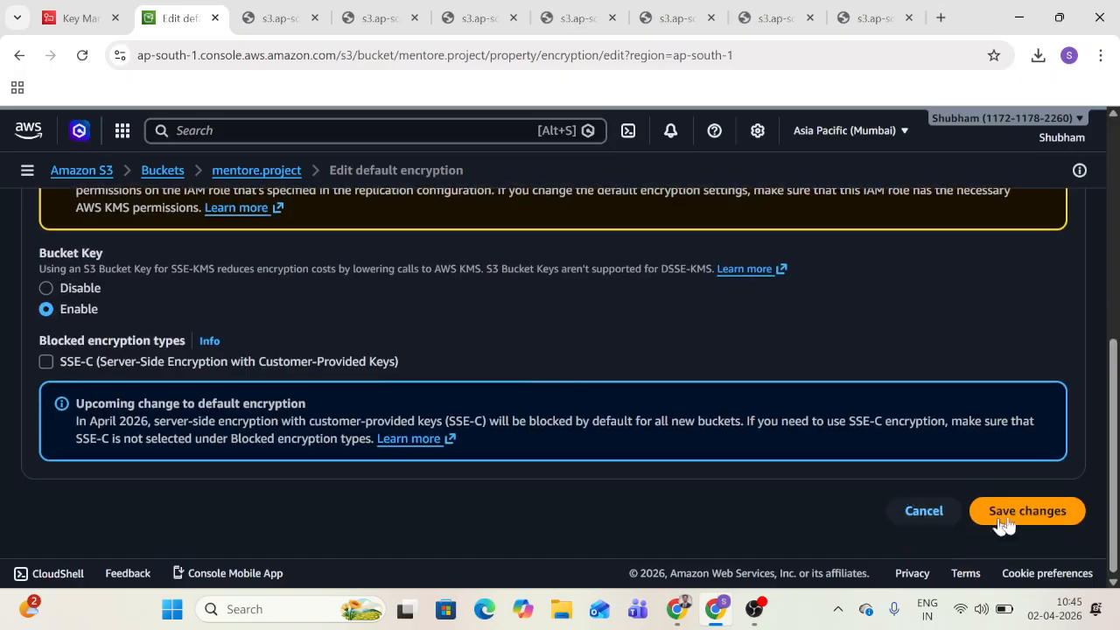
scroll(677, 301, up, 4)
scroll(562, 217, up, 1)
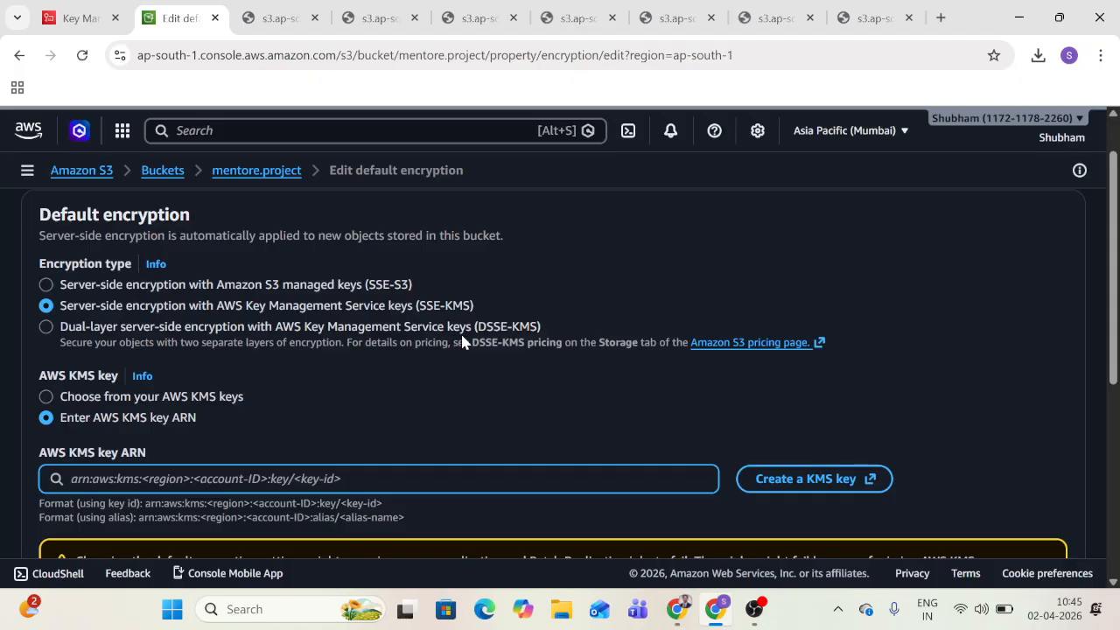
Step: Select dual-layer server-side encryption with AWS KMS keys (DSSE-KMS) and look over the settings it offers
click(46, 326)
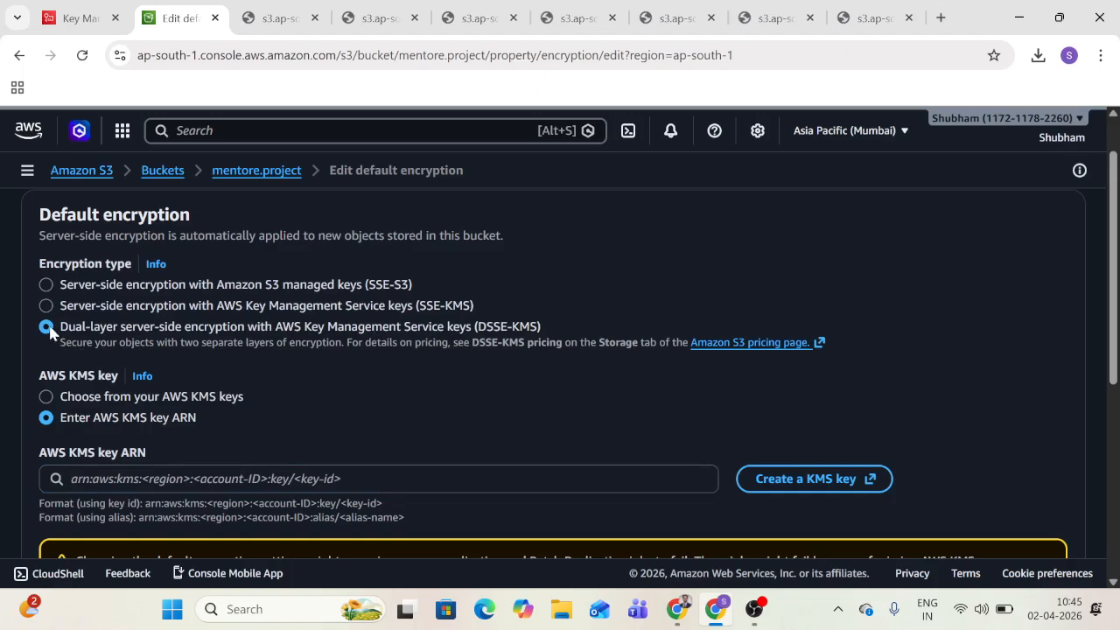
scroll(179, 343, down, 1)
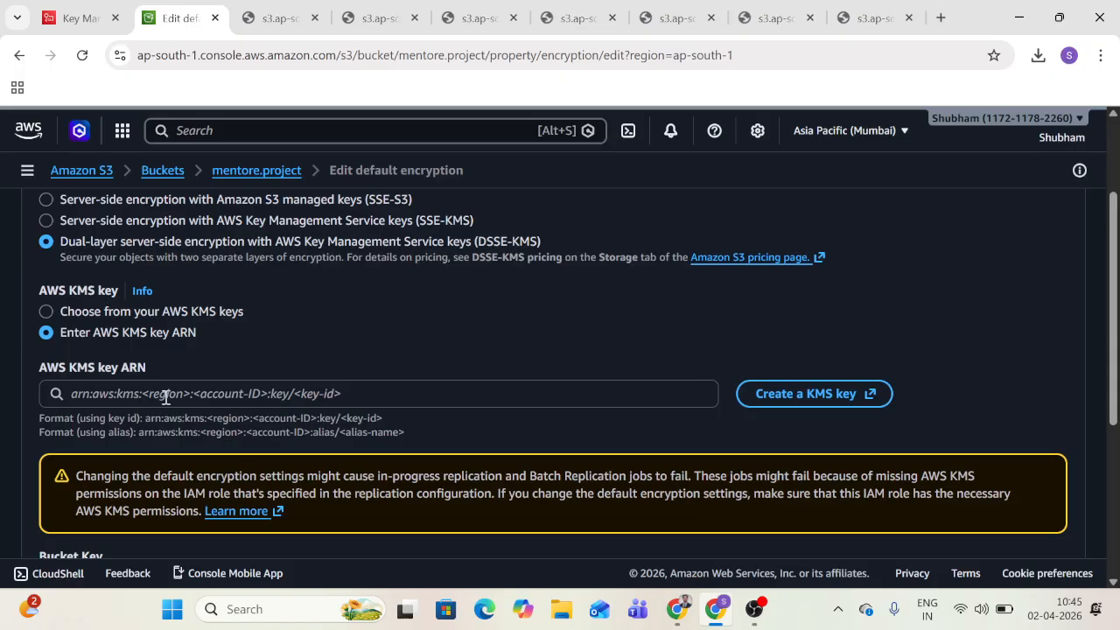
scroll(313, 393, down, 3)
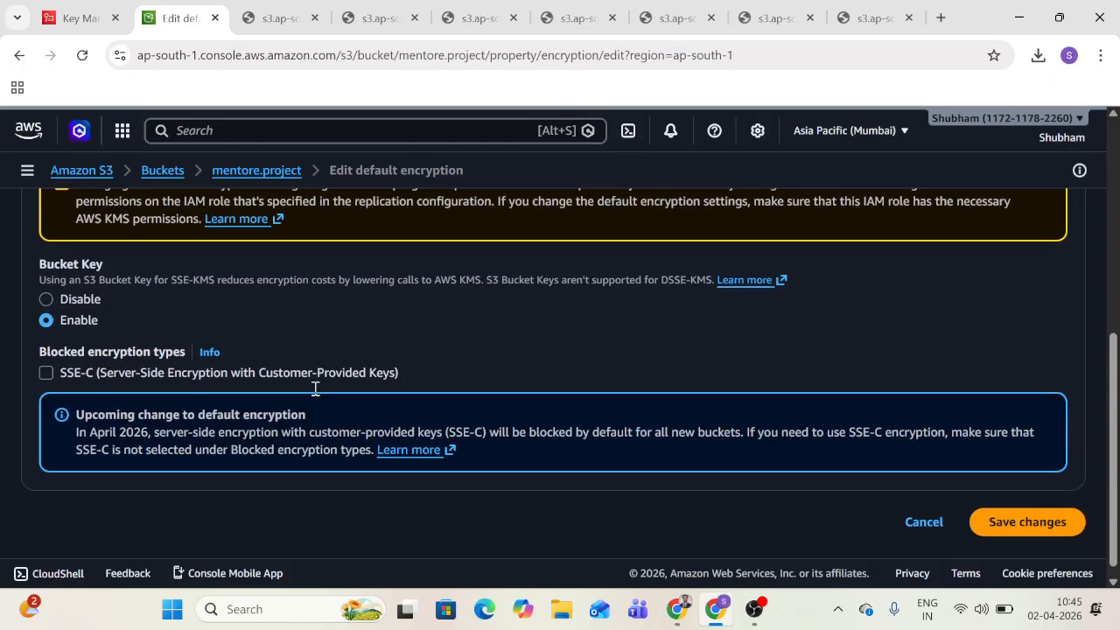
scroll(315, 388, up, 5)
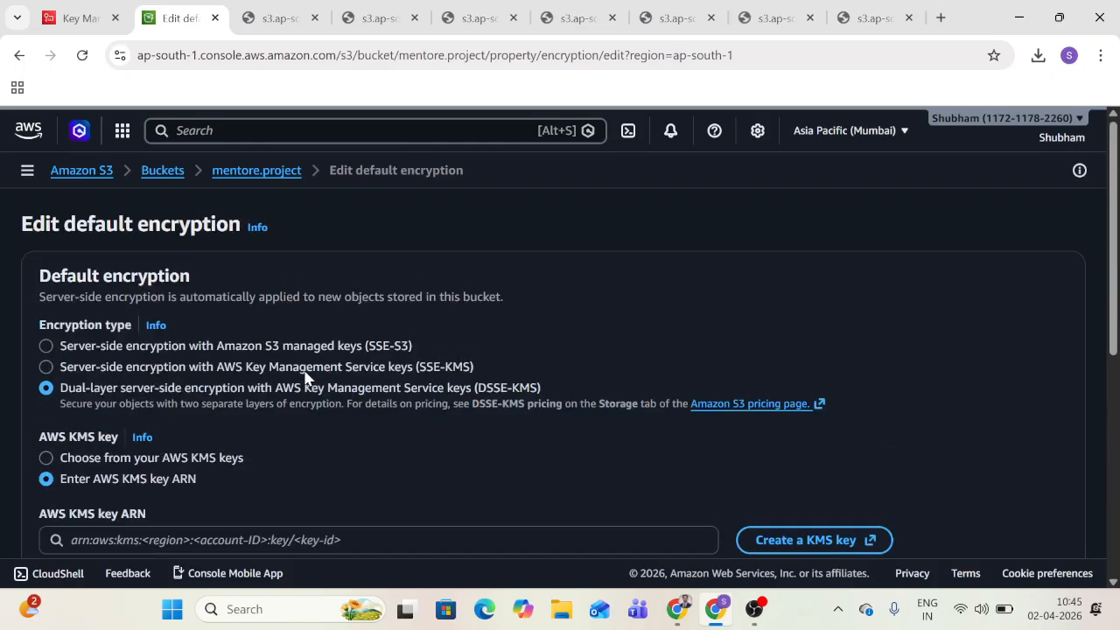
Step: Set the encryption type back to Amazon S3 managed keys (SSE-S3), review the form and return to the bucket properties without saving
click(54, 347)
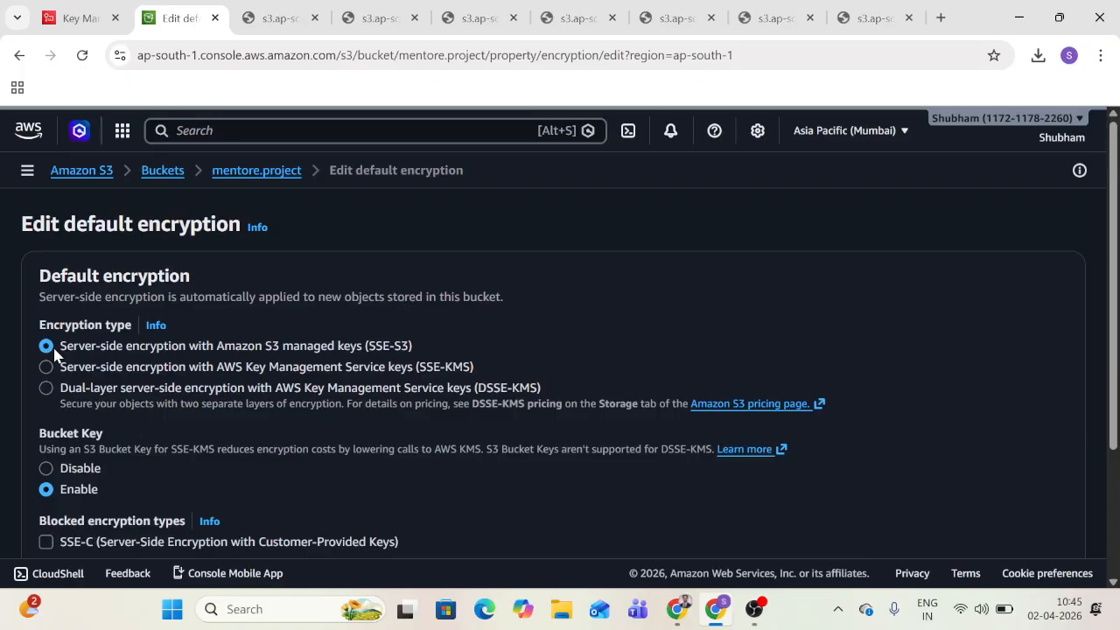
scroll(55, 352, down, 3)
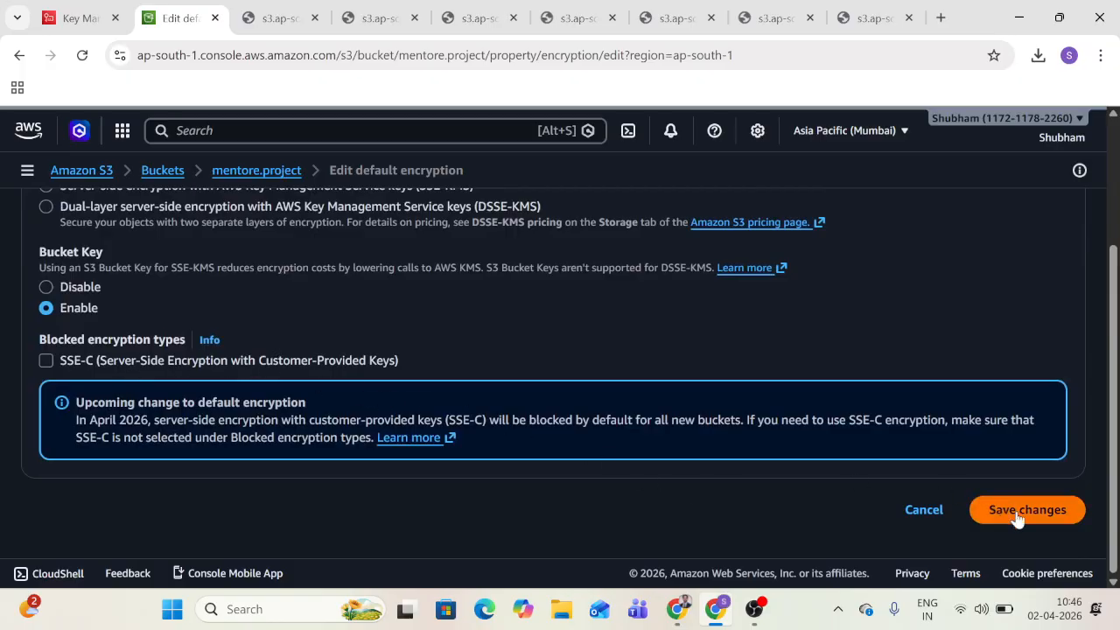
scroll(859, 457, up, 3)
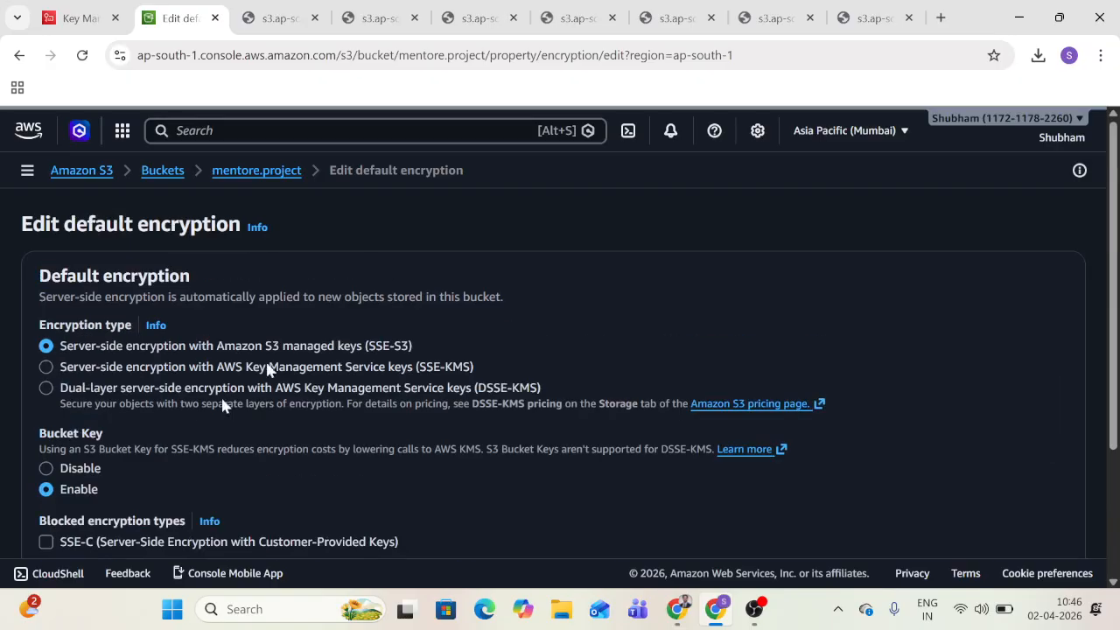
click(21, 58)
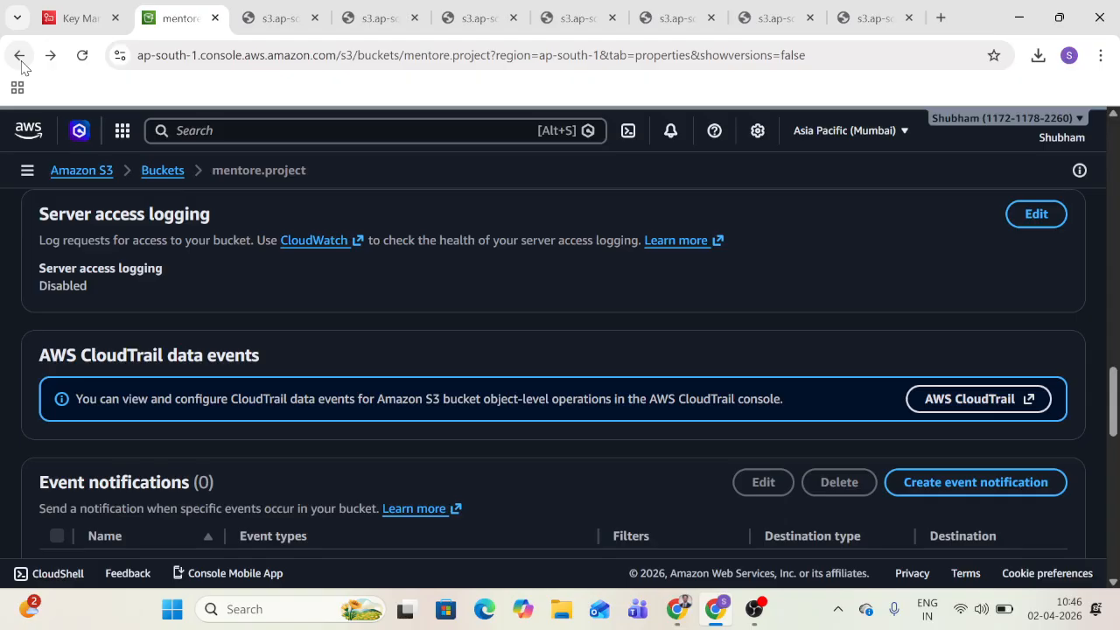
Step: Review the Default encryption section and the Archive Access and Deep Archive Access tiers described under Intelligent-Tiering Archive configurations
scroll(239, 282, up, 4)
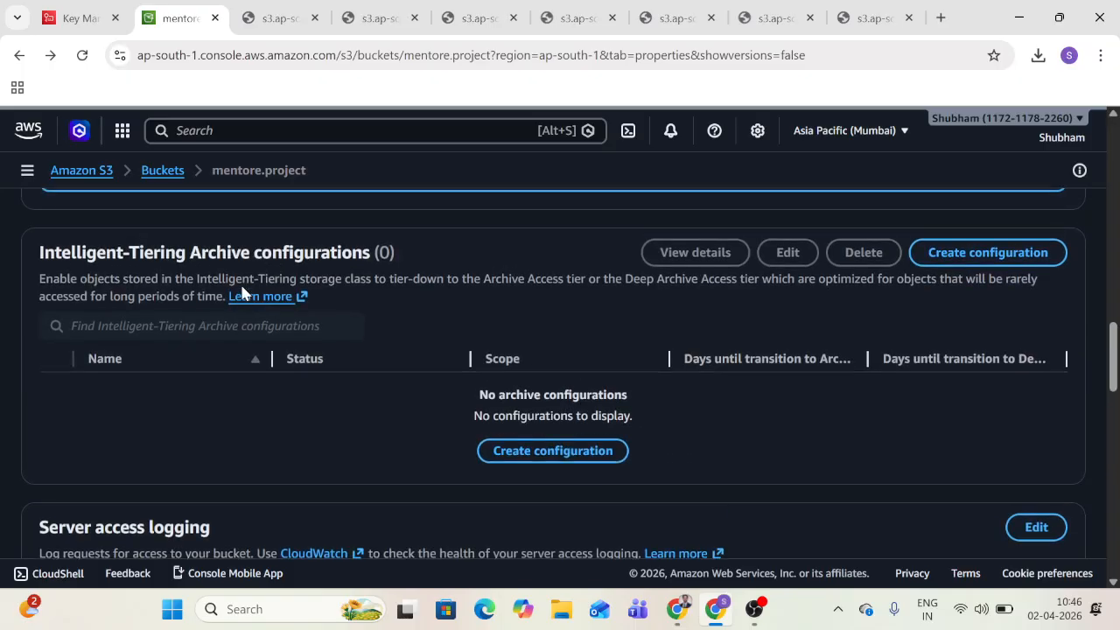
scroll(243, 287, up, 4)
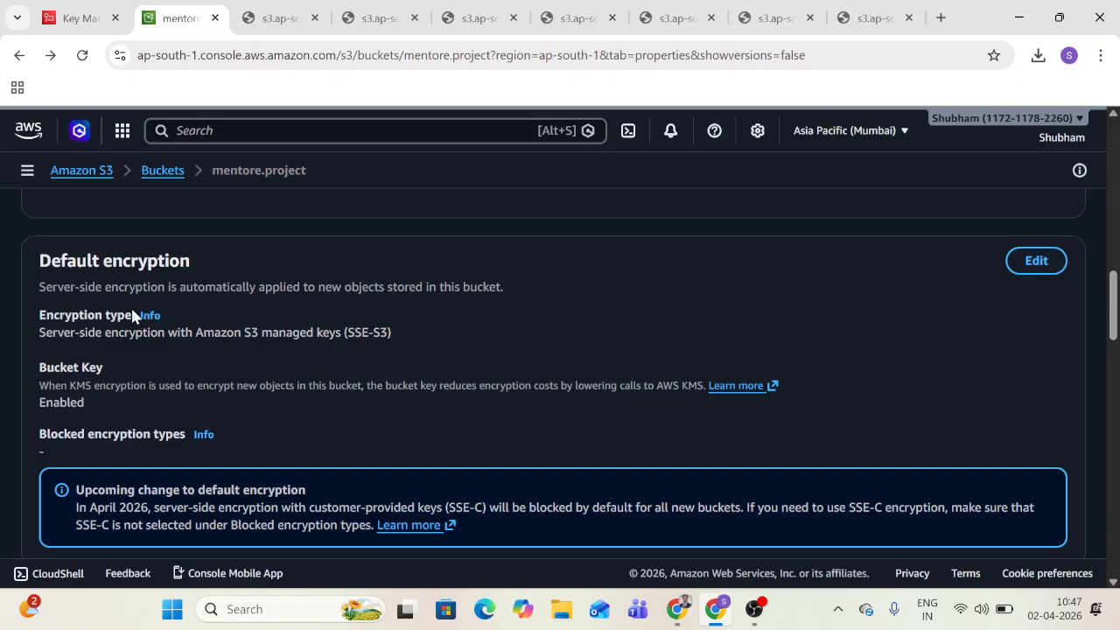
scroll(273, 389, down, 3)
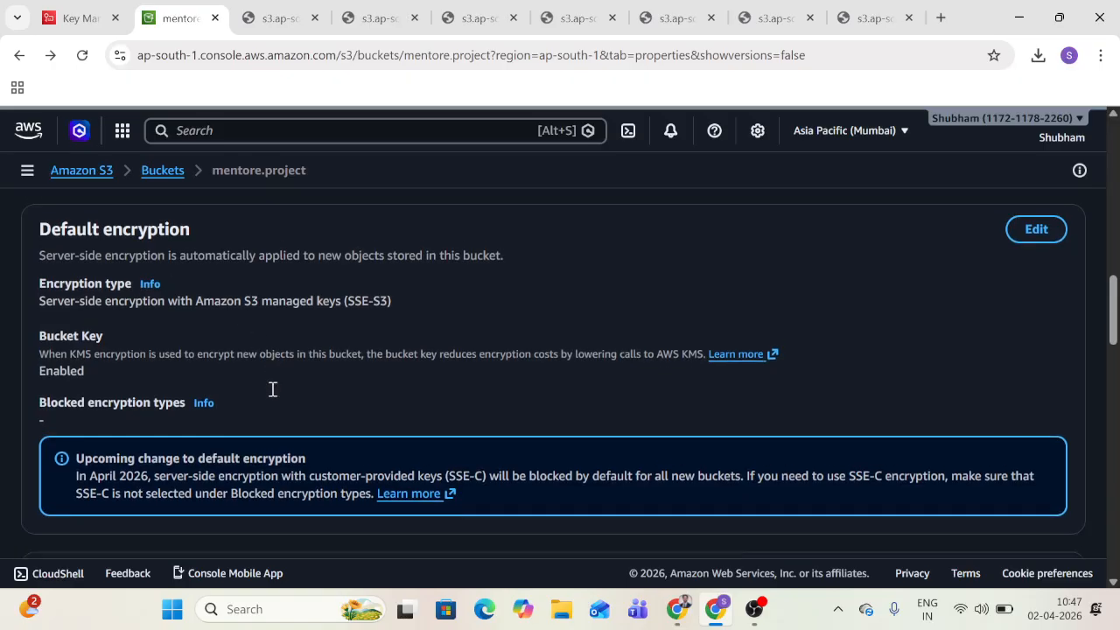
scroll(272, 389, down, 2)
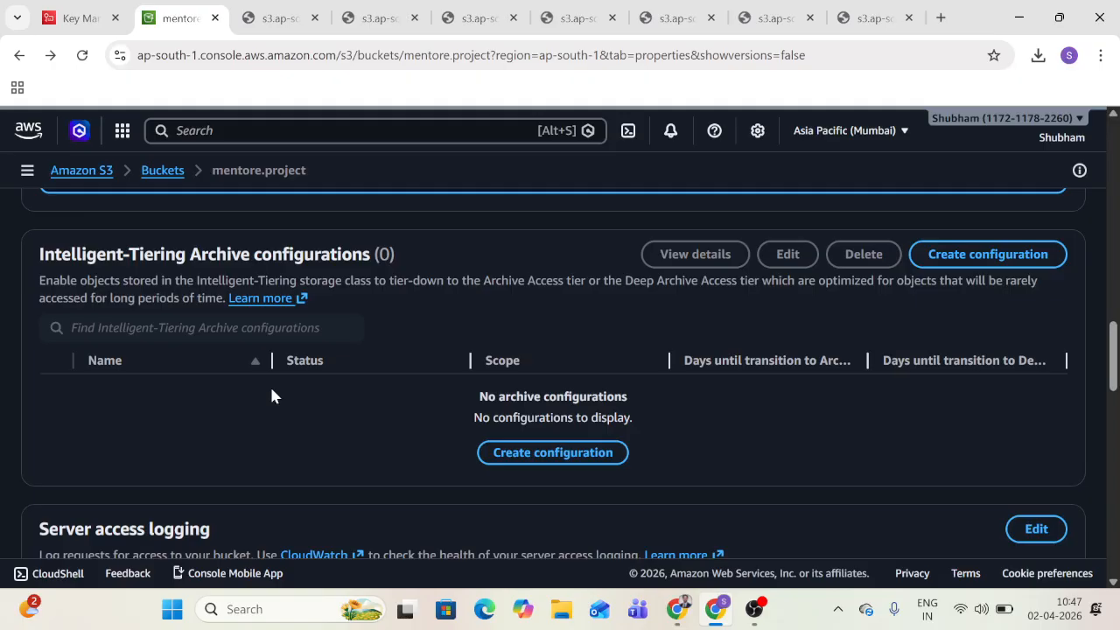
drag(657, 280, 733, 288)
drag(482, 282, 545, 280)
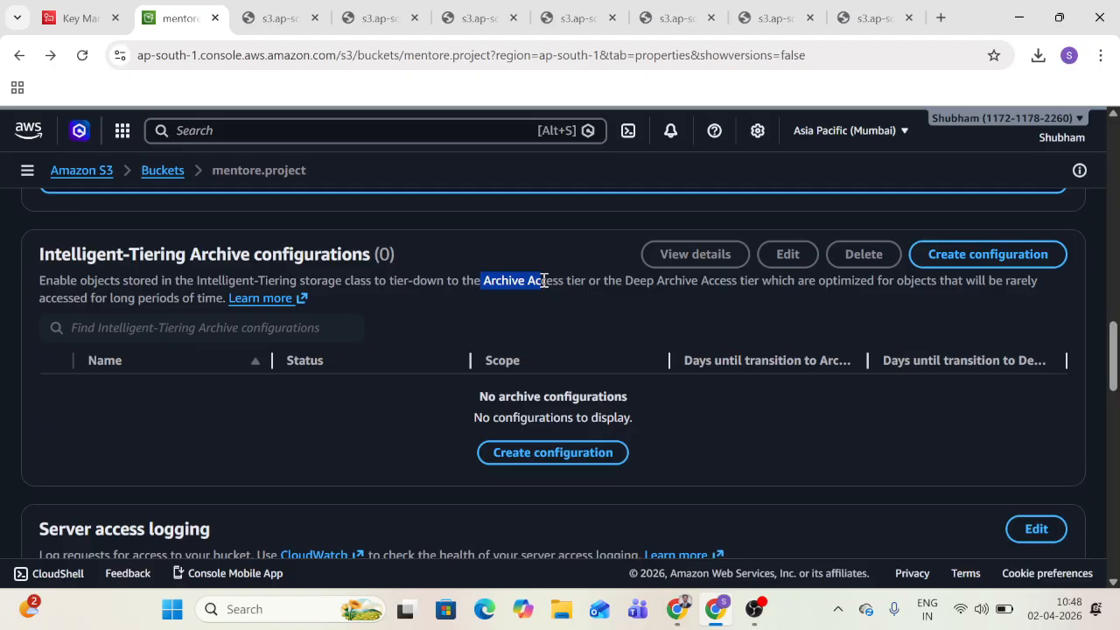
Step: Check the storage class of mentore.project.txt in the bucket's object list, then return to the bucket properties
scroll(542, 280, up, 20)
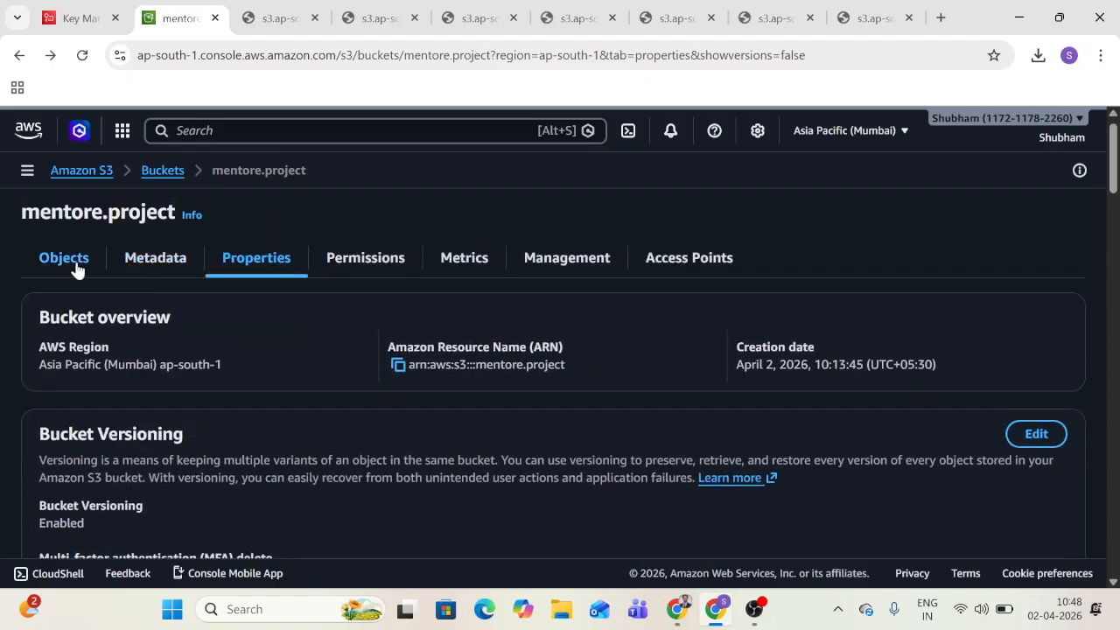
click(76, 263)
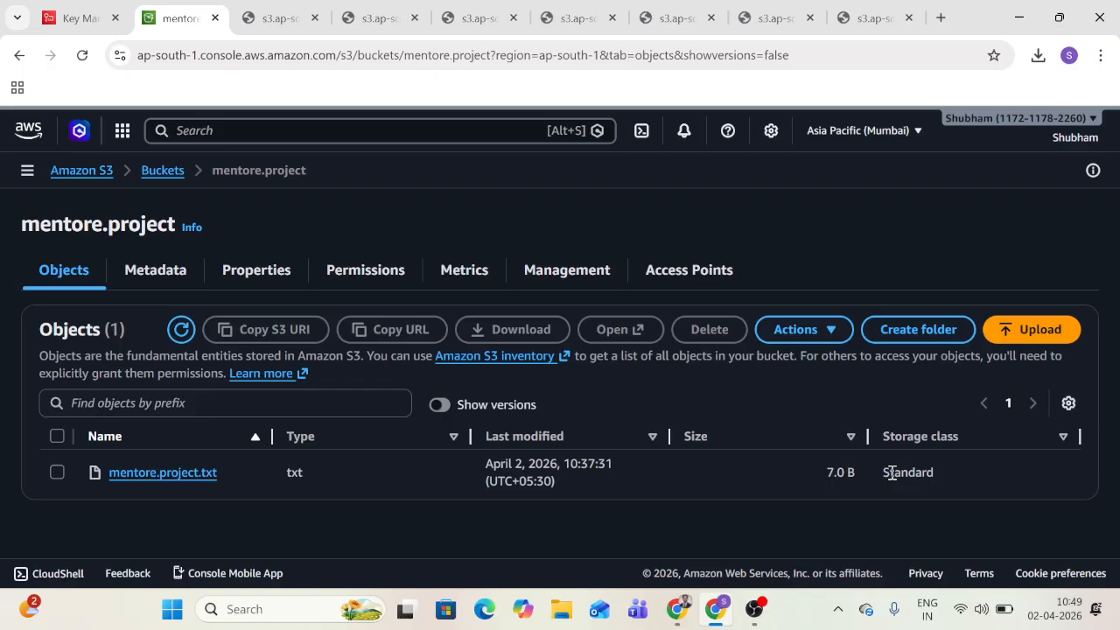
click(275, 280)
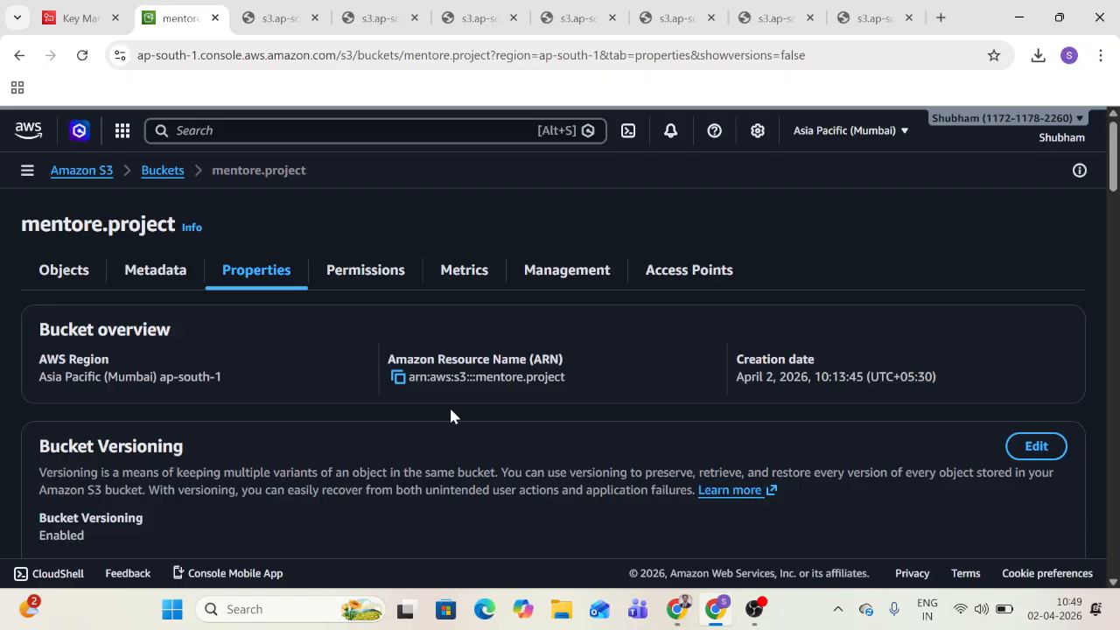
Step: Examine the Intelligent-Tiering Archive configurations, server access logging and AWS CloudTrail data events sections of the bucket properties
scroll(451, 415, down, 8)
scroll(451, 416, up, 3)
scroll(450, 416, up, 3)
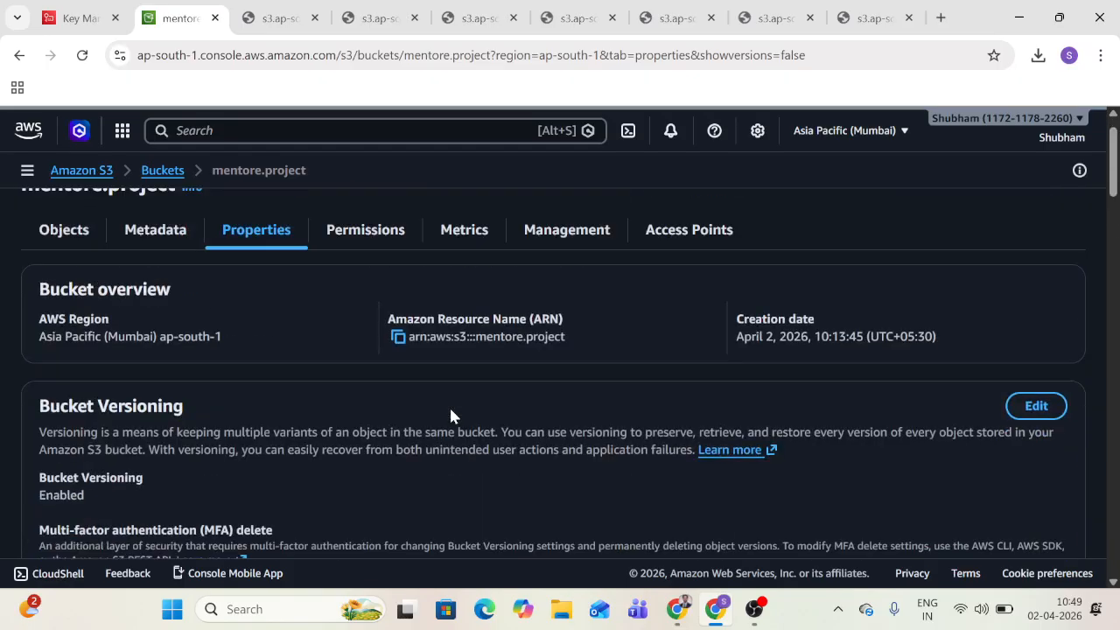
scroll(451, 416, down, 4)
scroll(451, 416, down, 5)
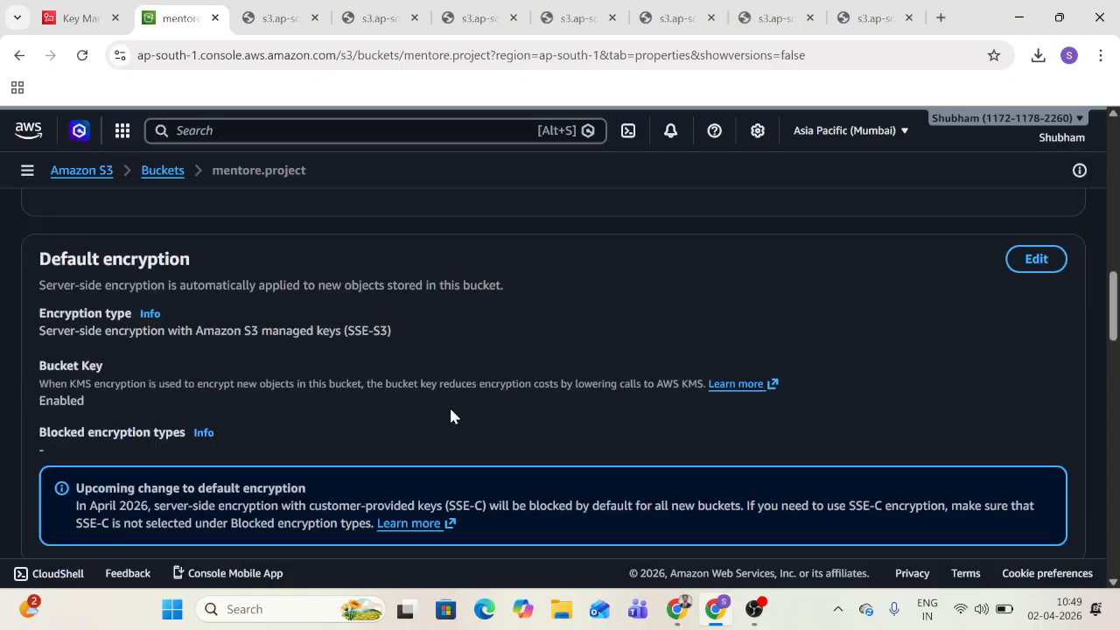
scroll(450, 415, down, 3)
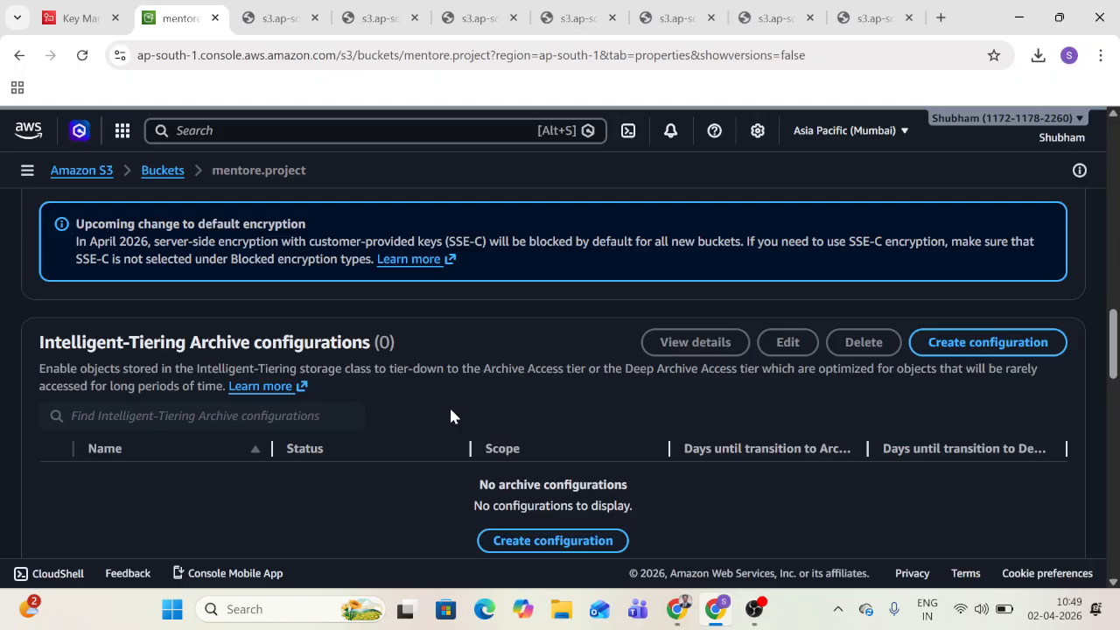
scroll(451, 416, down, 1)
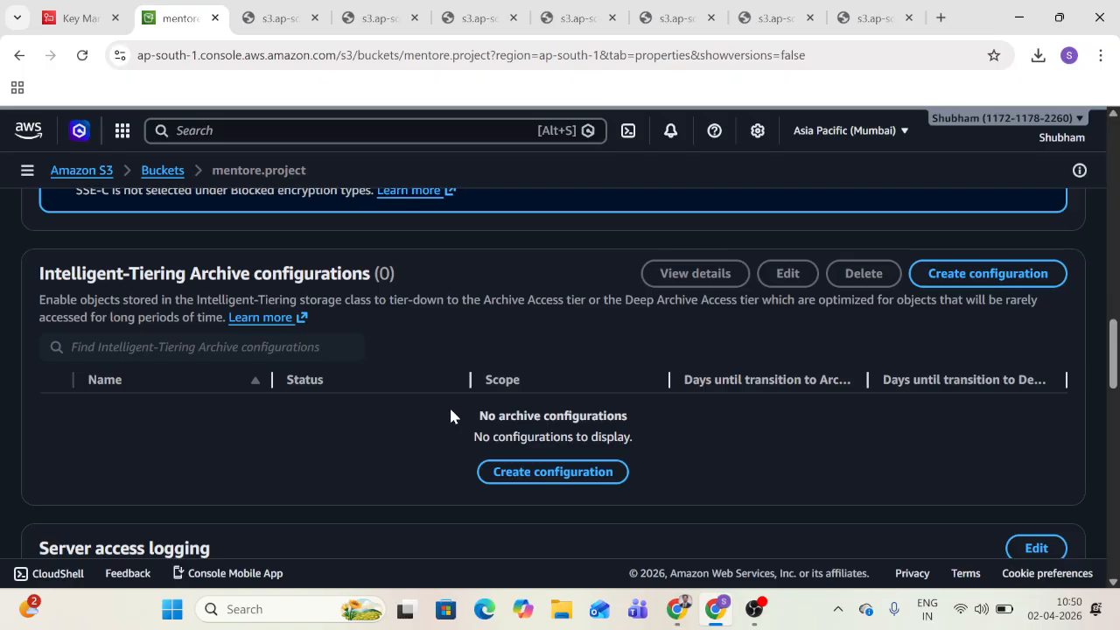
scroll(449, 416, down, 3)
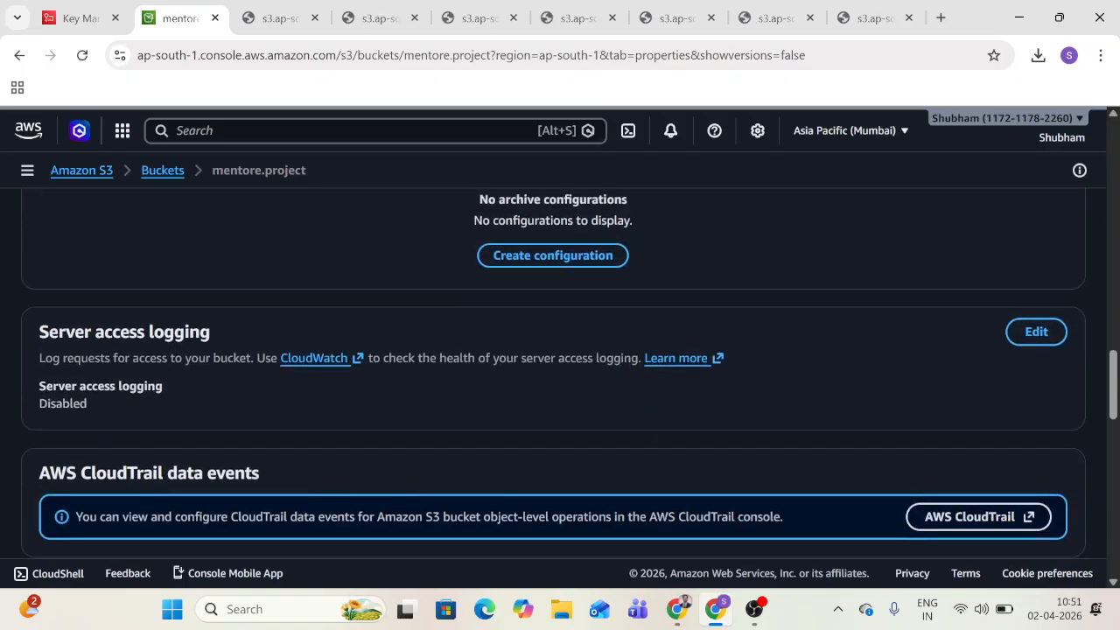
scroll(449, 416, down, 1)
scroll(570, 373, up, 1)
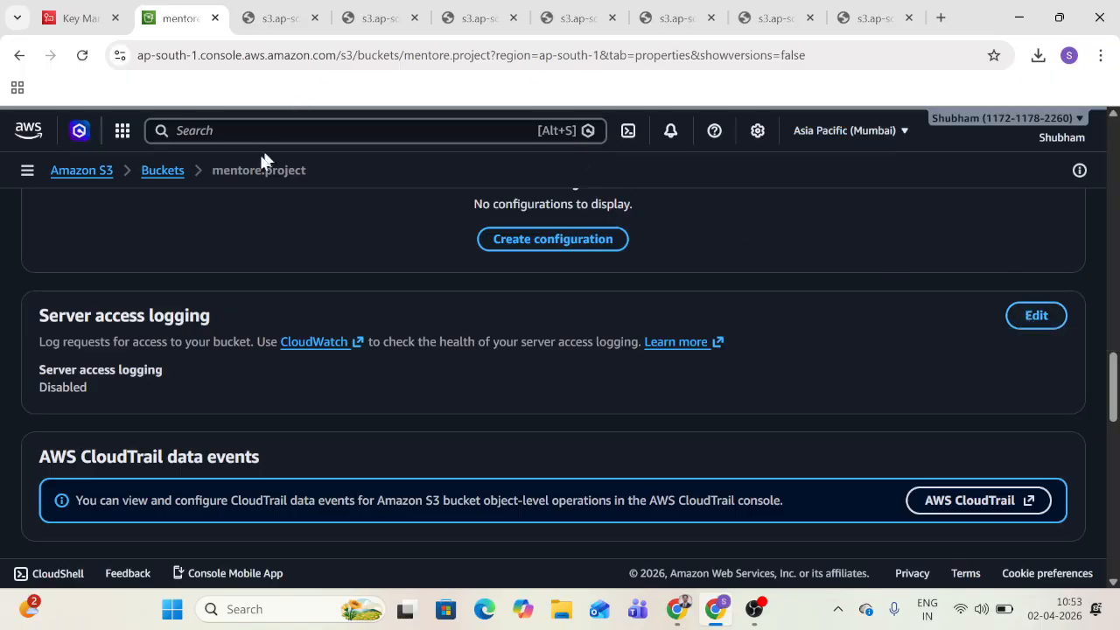
scroll(232, 175, up, 5)
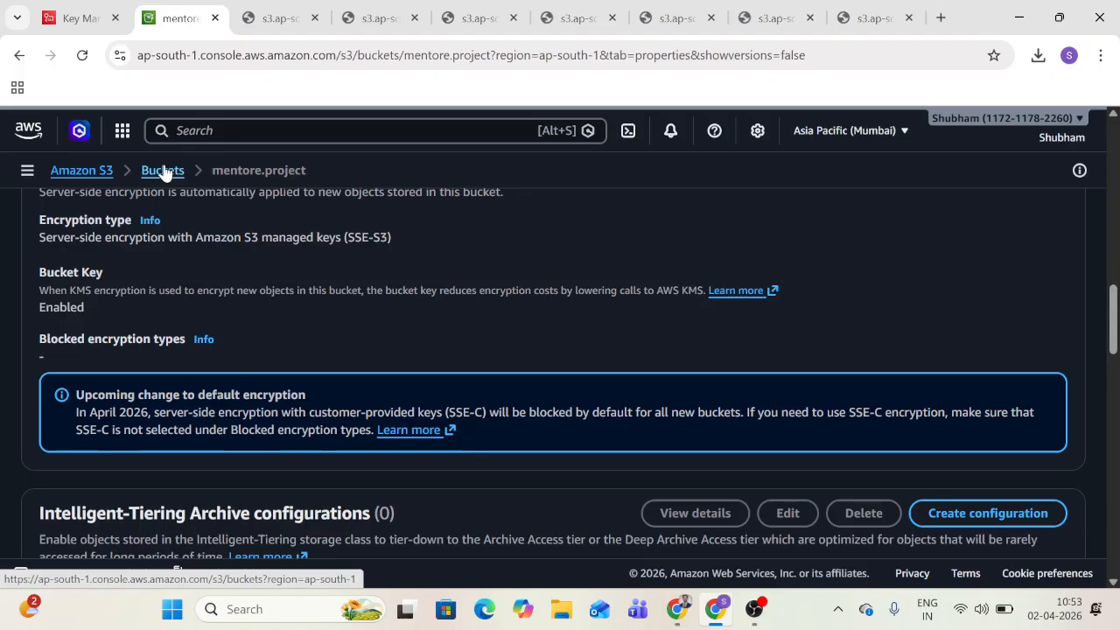
Step: Return to the bucket list and switch the console region to United States (N. Virginia), us-east-1
click(162, 170)
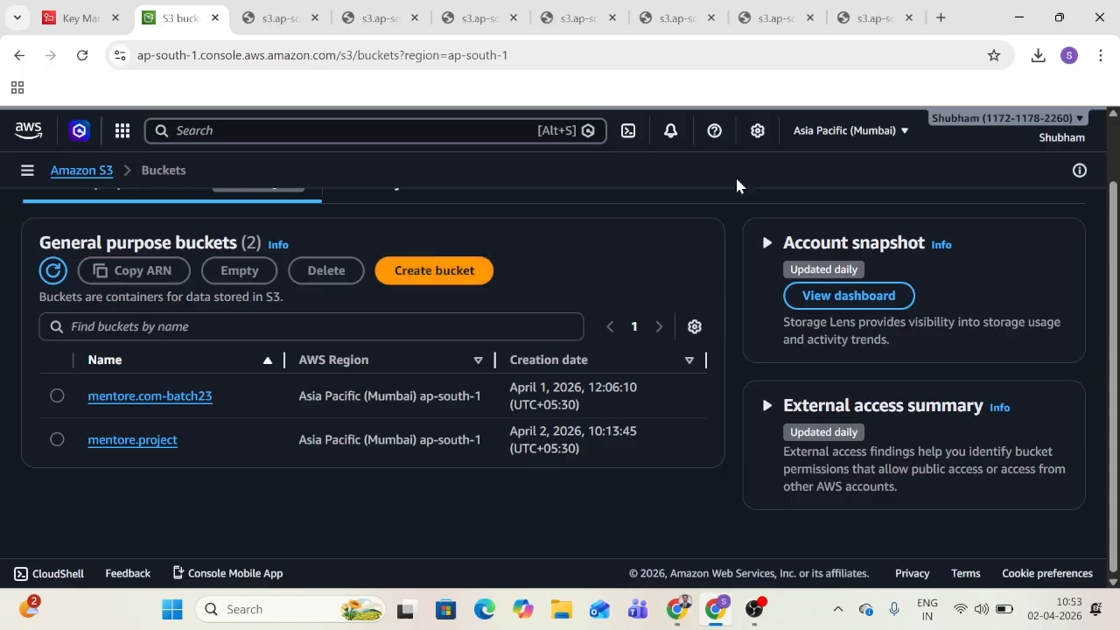
click(850, 140)
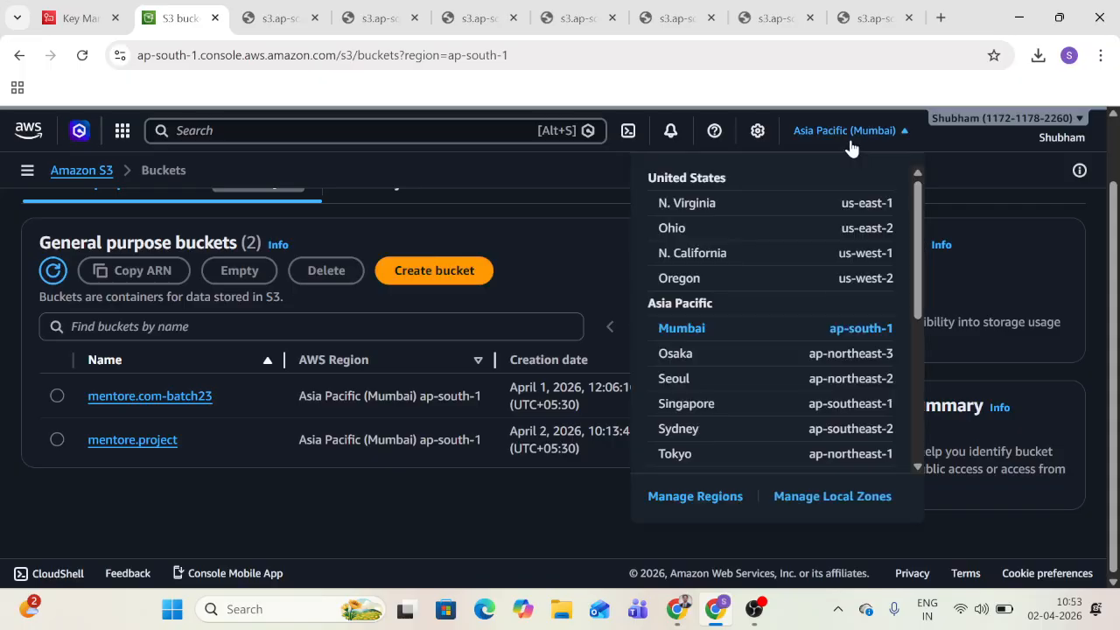
click(714, 202)
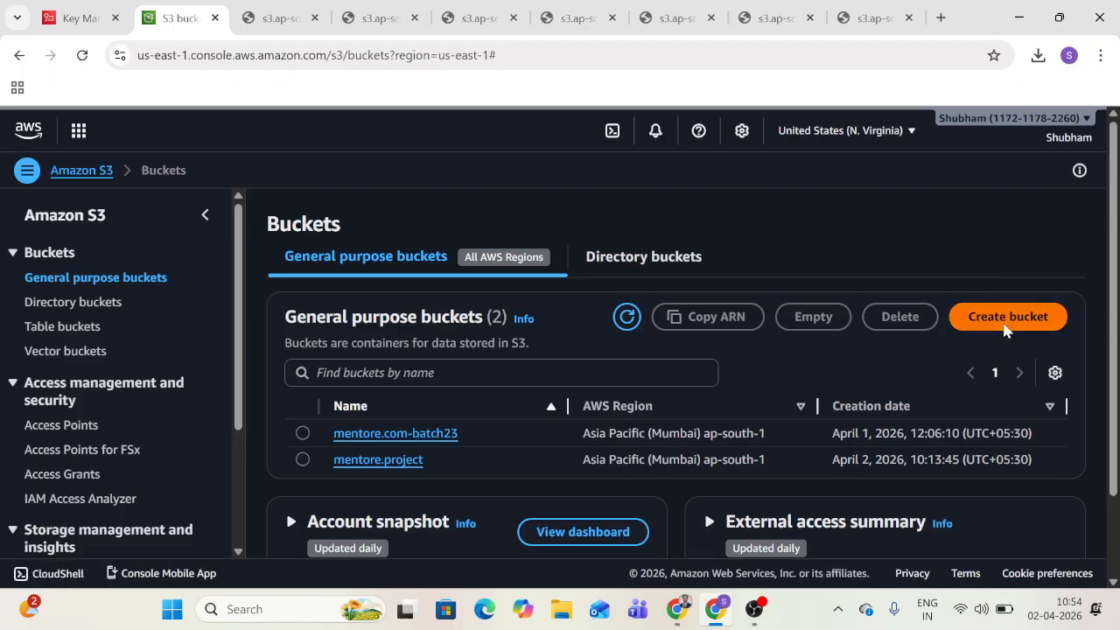
Step: Create a general purpose bucket named mentore.demo-log in the global namespace, keeping the default settings
click(1007, 326)
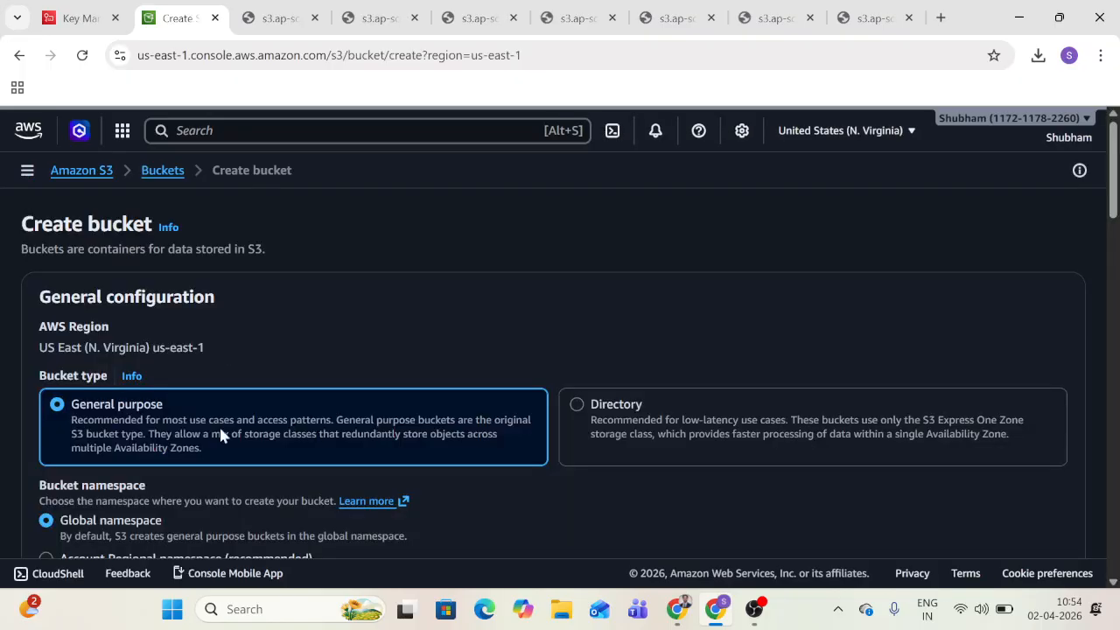
scroll(217, 429, down, 2)
click(168, 454)
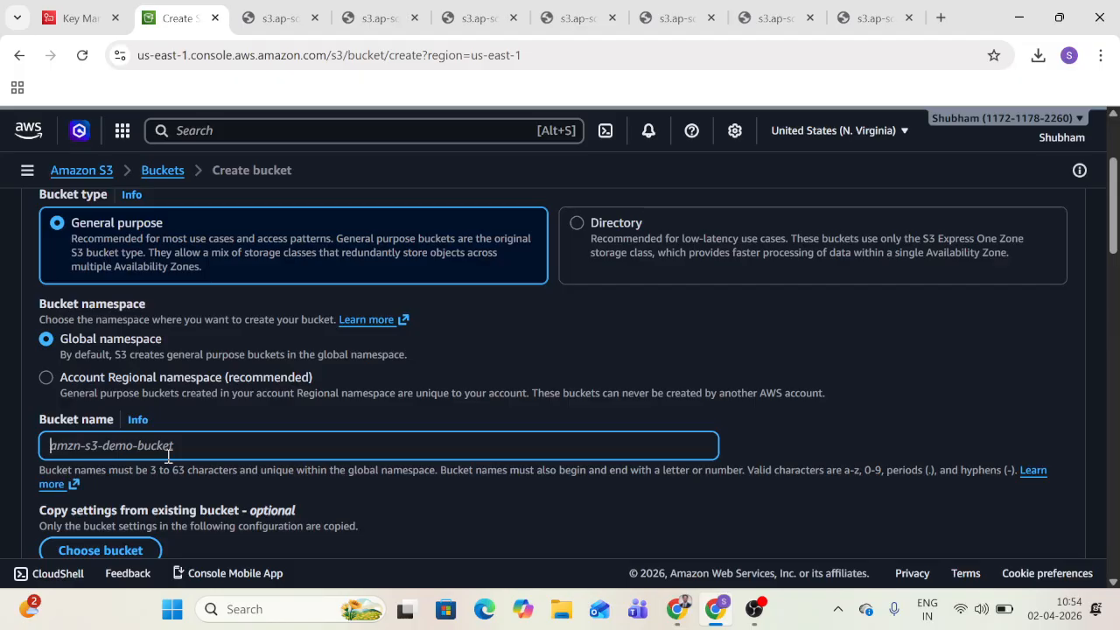
text(mentot)
key(BackSpace)
text(re)
text(.demo)
text(-bkt)
scroll(168, 455, down, 5)
scroll(168, 455, down, 15)
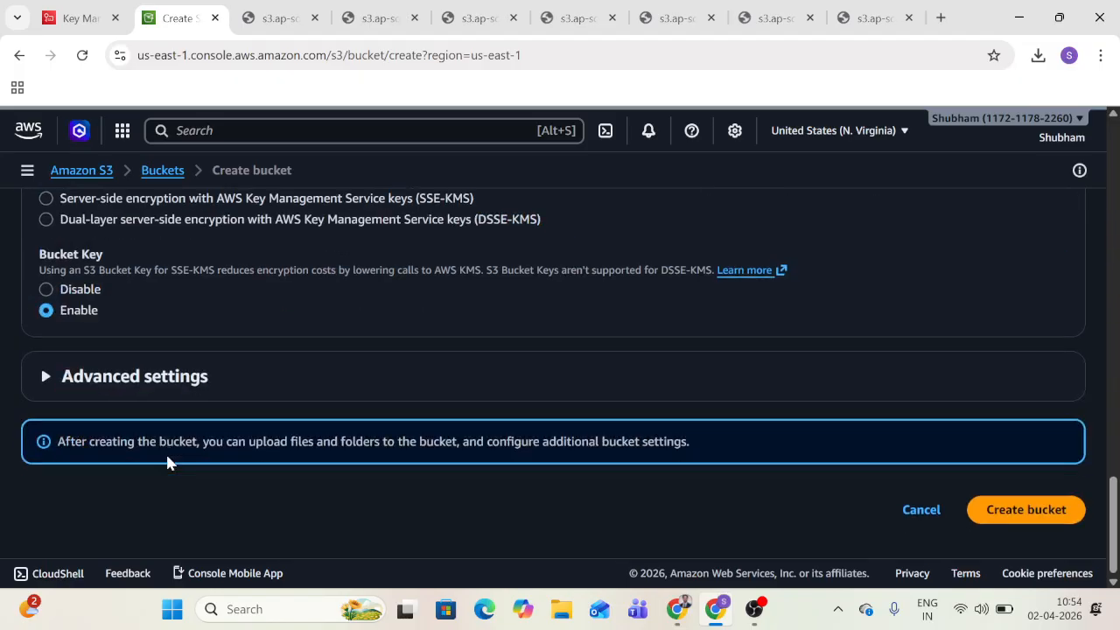
click(992, 518)
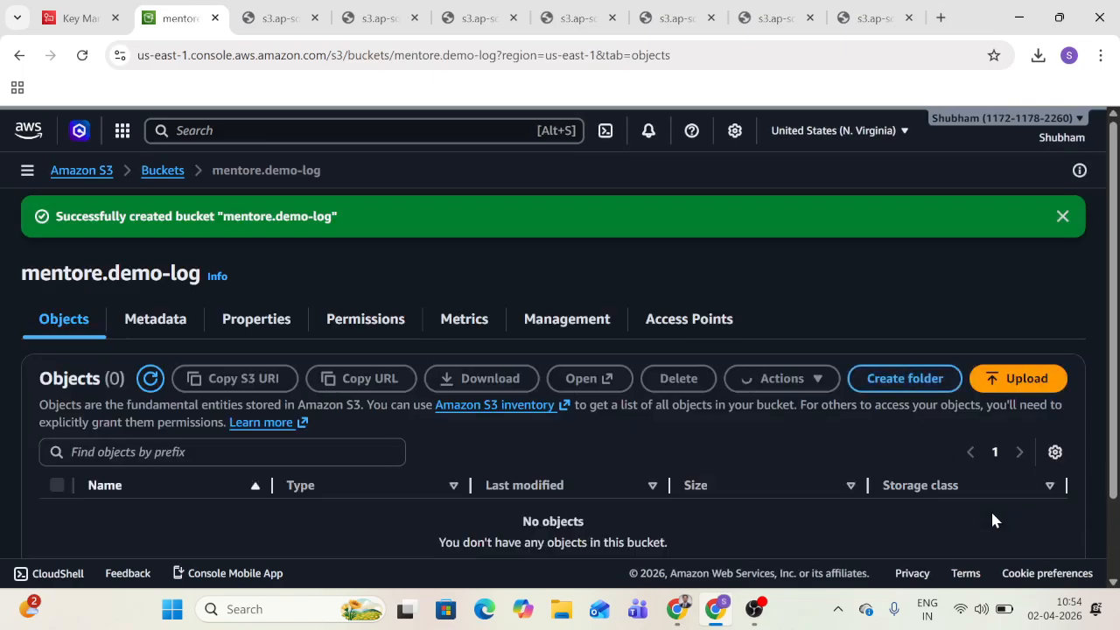
Step: Open the server access logging settings of the mentore.project bucket for editing
click(177, 173)
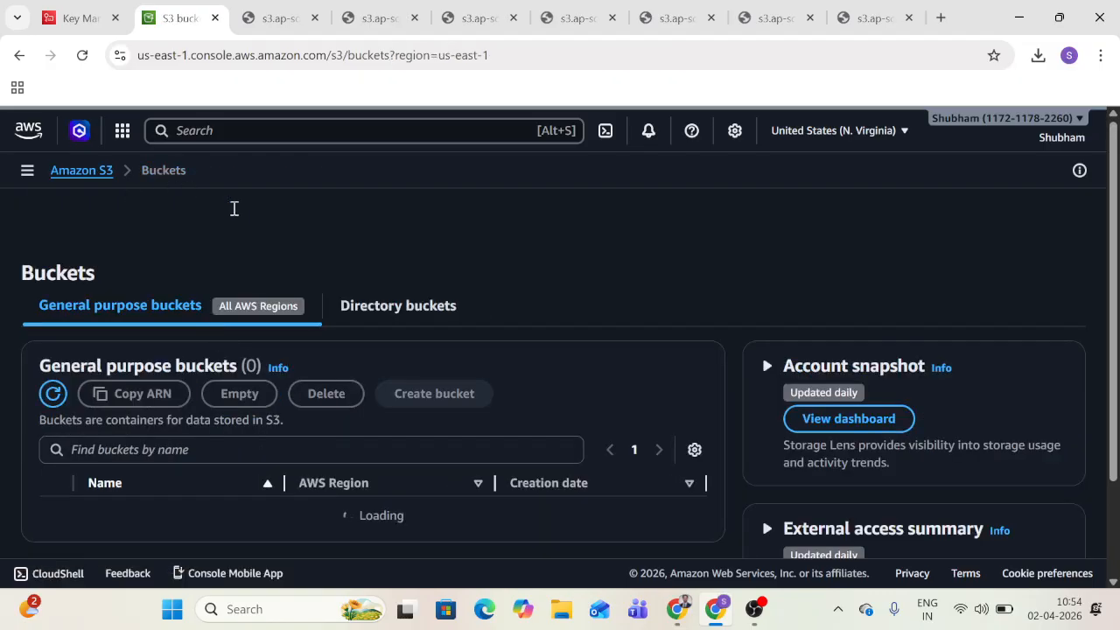
scroll(163, 464, down, 1)
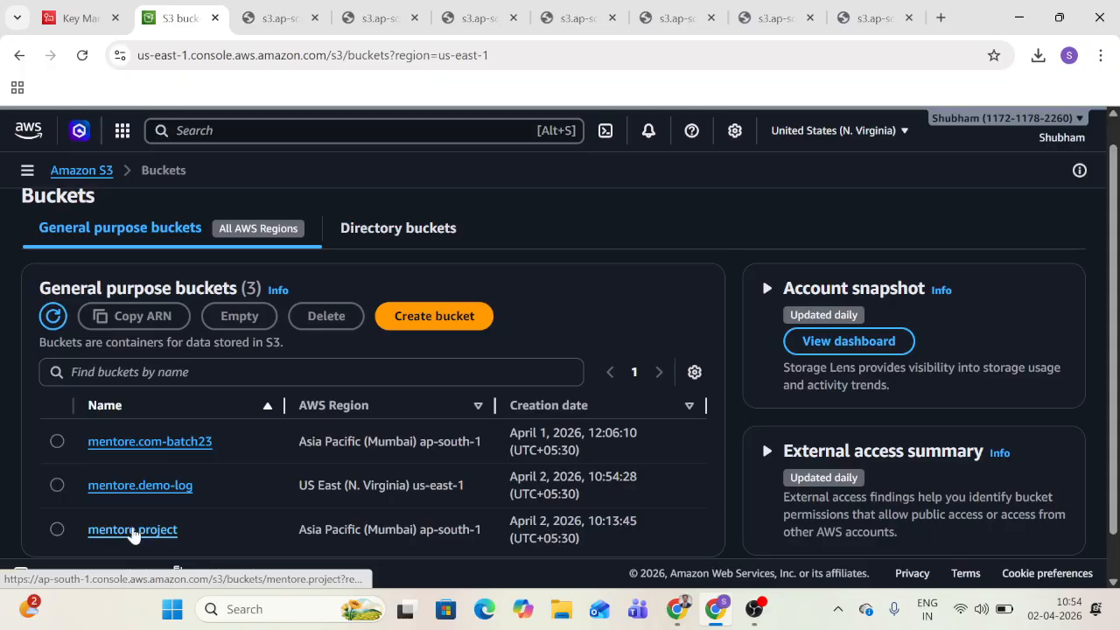
click(133, 532)
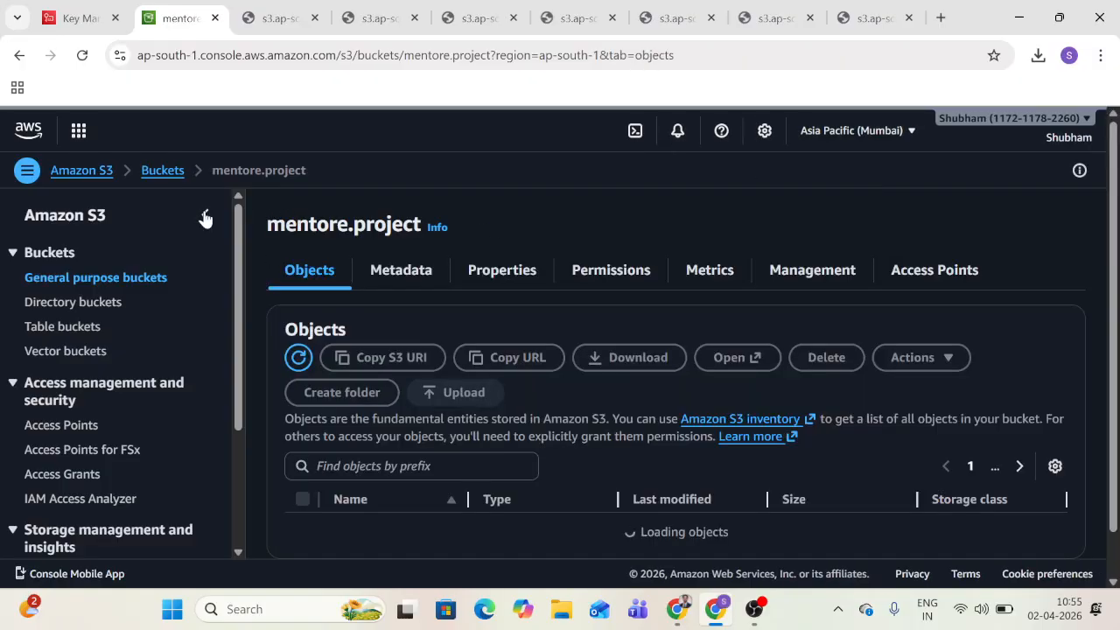
click(504, 287)
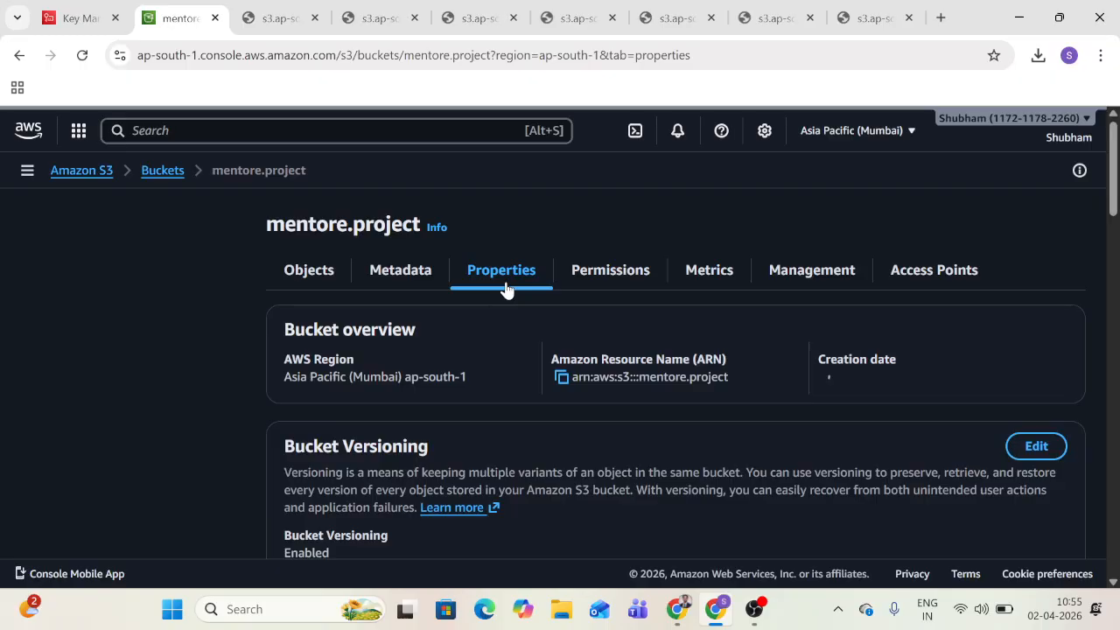
scroll(170, 508, down, 8)
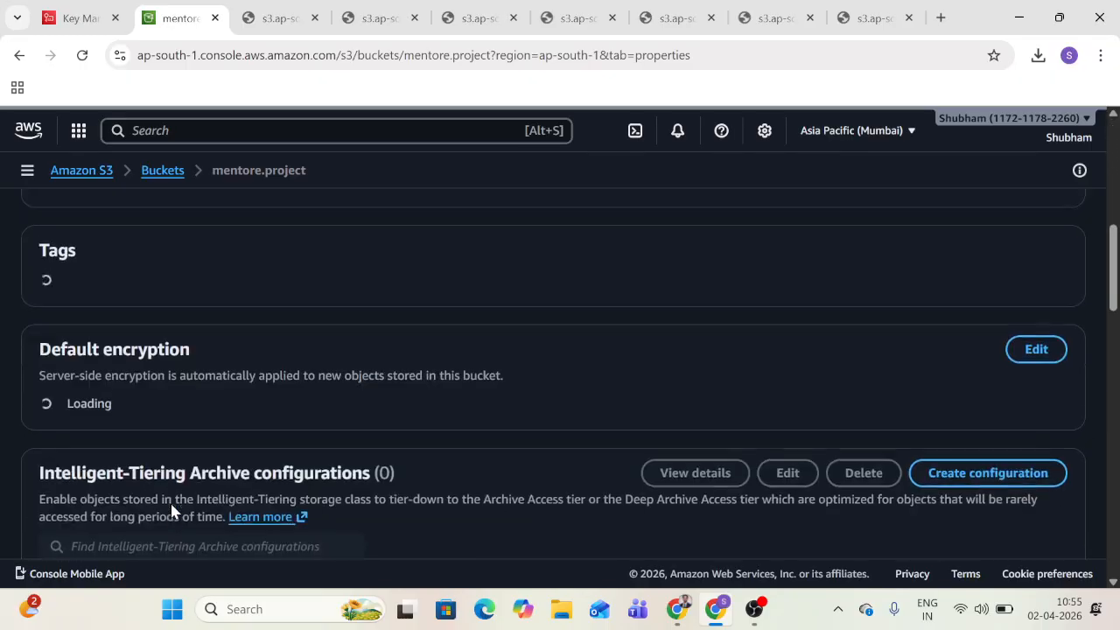
scroll(172, 510, down, 4)
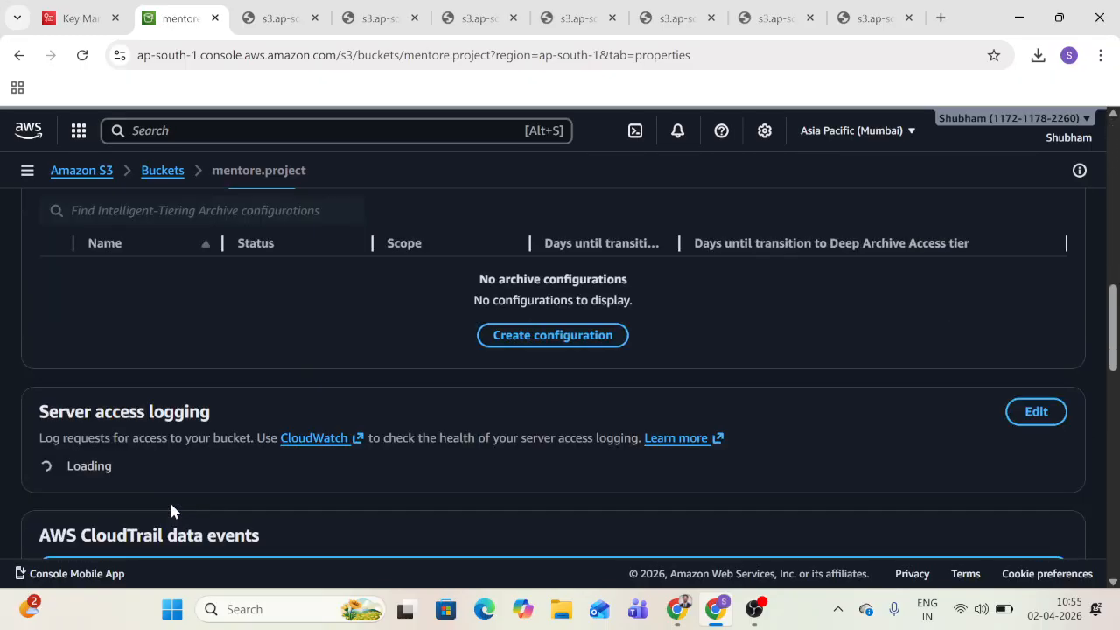
scroll(170, 510, down, 1)
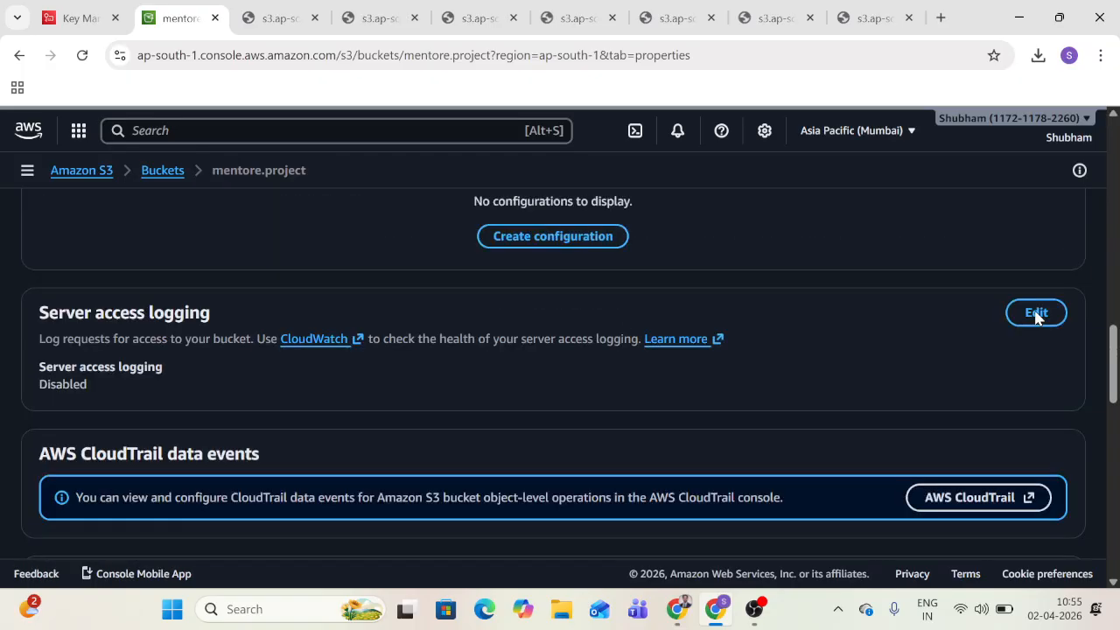
click(1036, 314)
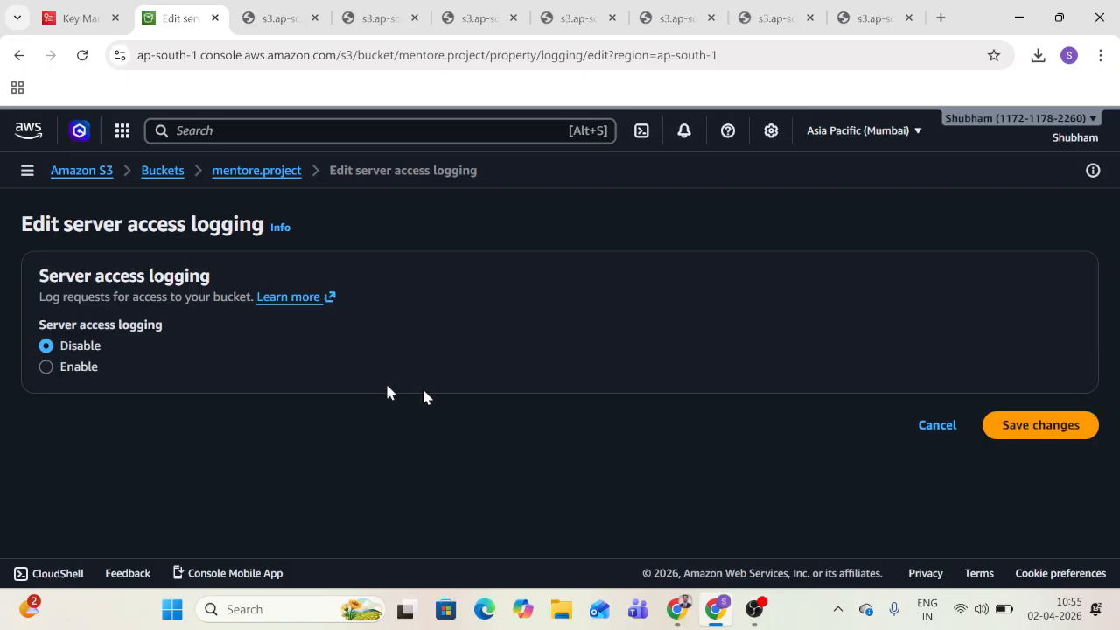
Step: Enable server access logging and choose the mentore.com-batch23 bucket as the log destination
click(46, 368)
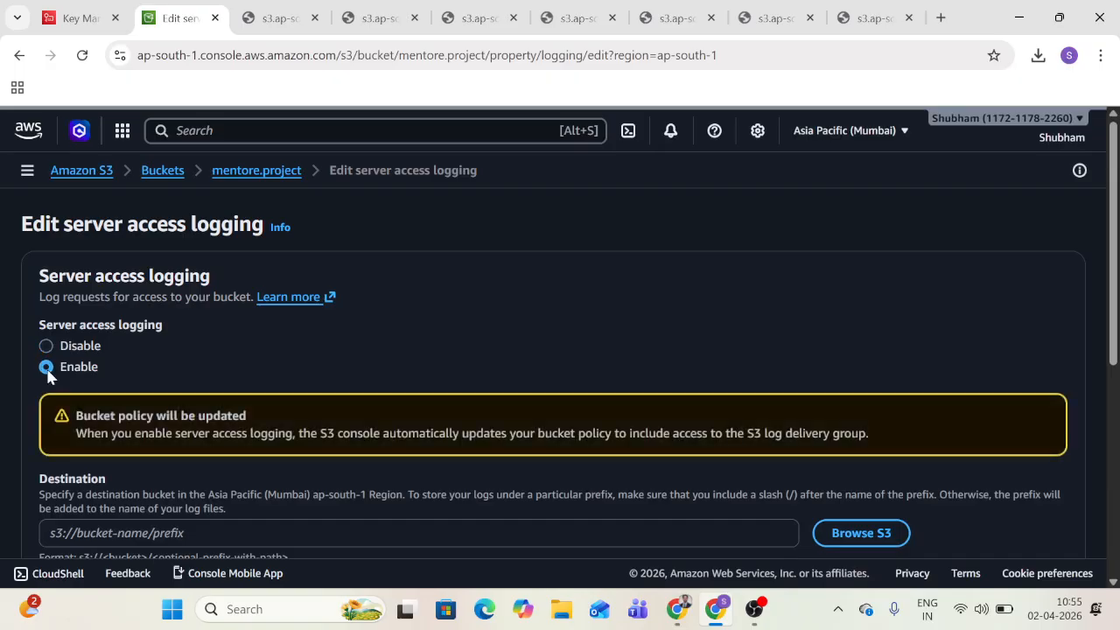
scroll(45, 368, down, 3)
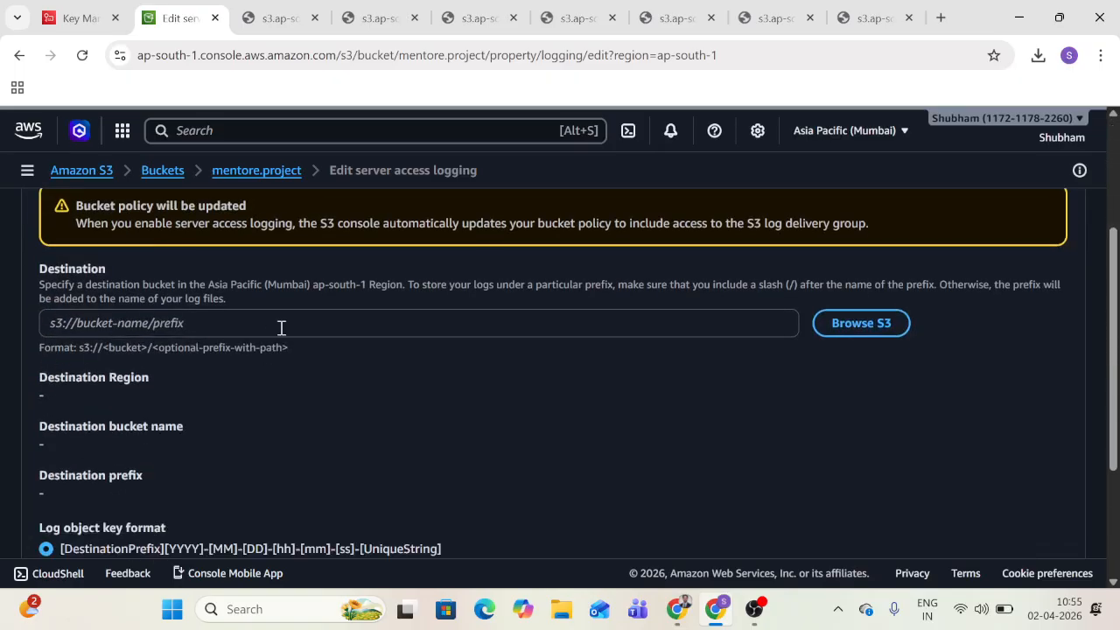
click(882, 330)
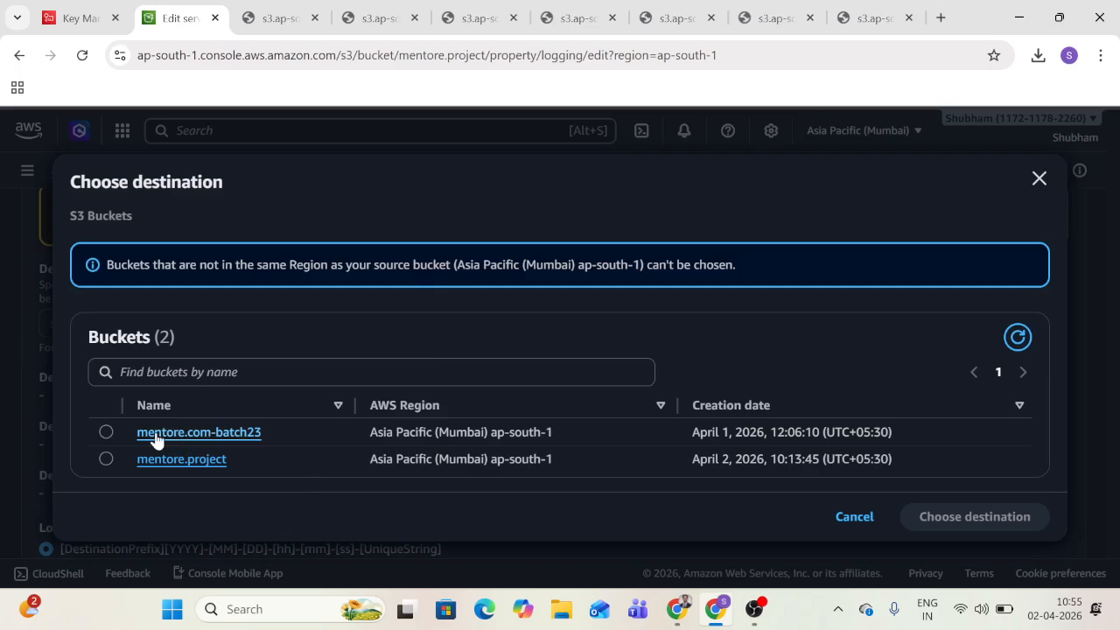
click(107, 432)
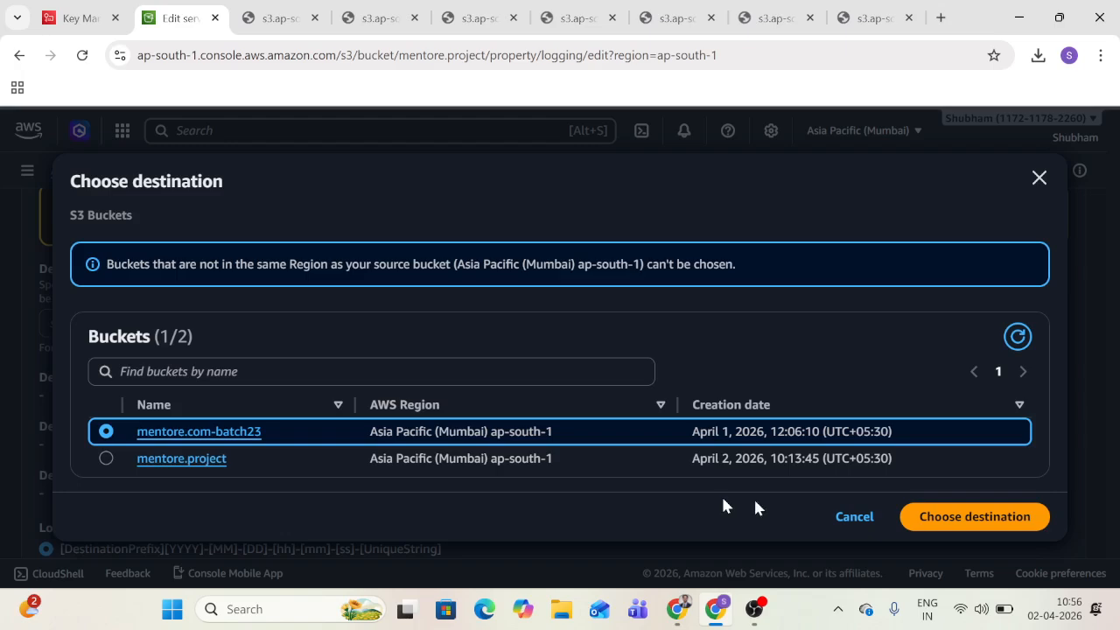
click(960, 528)
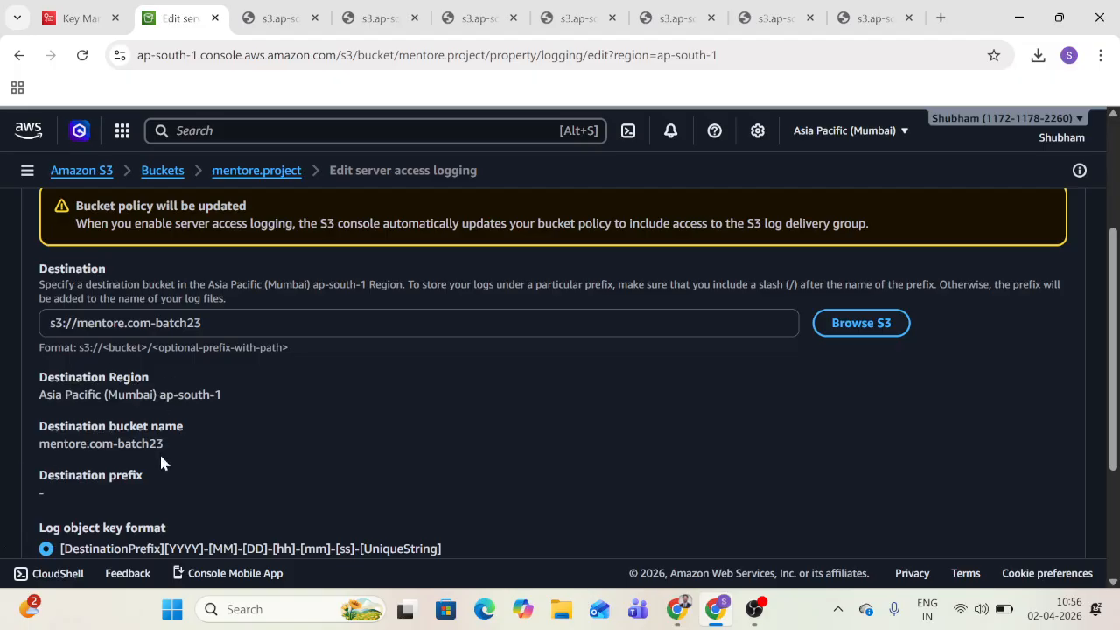
Step: Compare the log object key formats, select [DestinationPrefix][YYYY]-[MM]-[DD]-[hh]-[mm]-[ss]-[UniqueString], and save the logging changes
scroll(160, 464, down, 2)
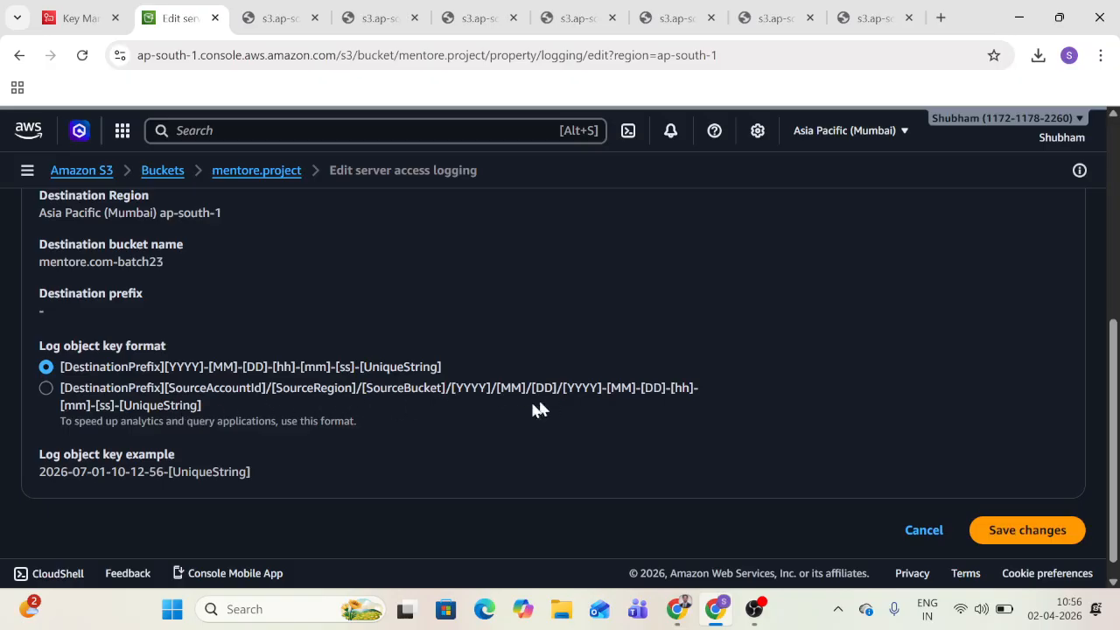
click(46, 388)
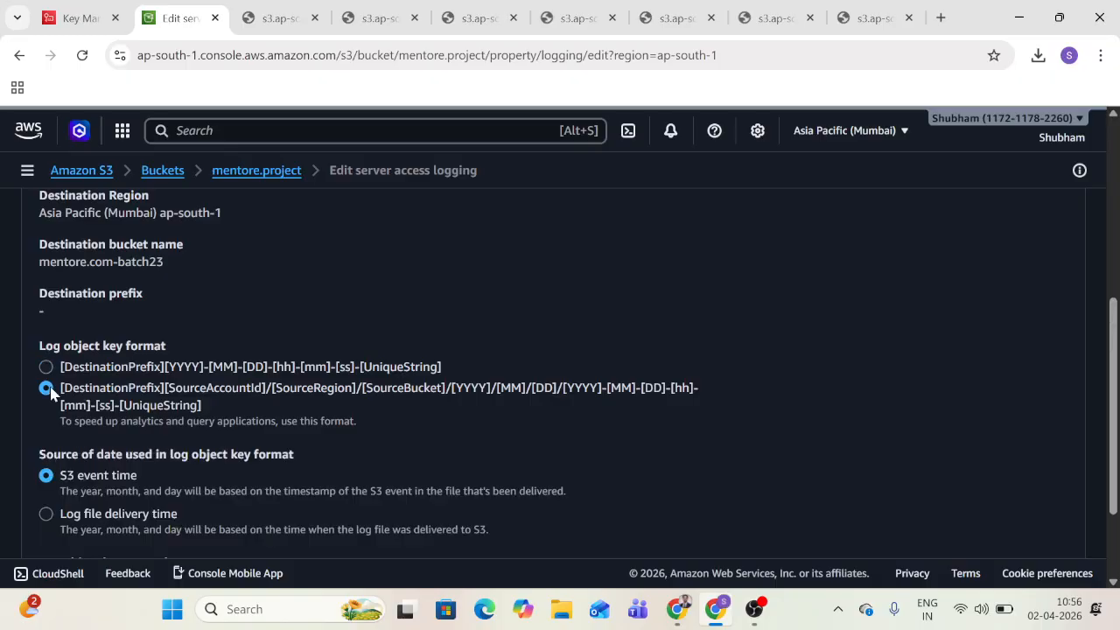
scroll(196, 410, down, 3)
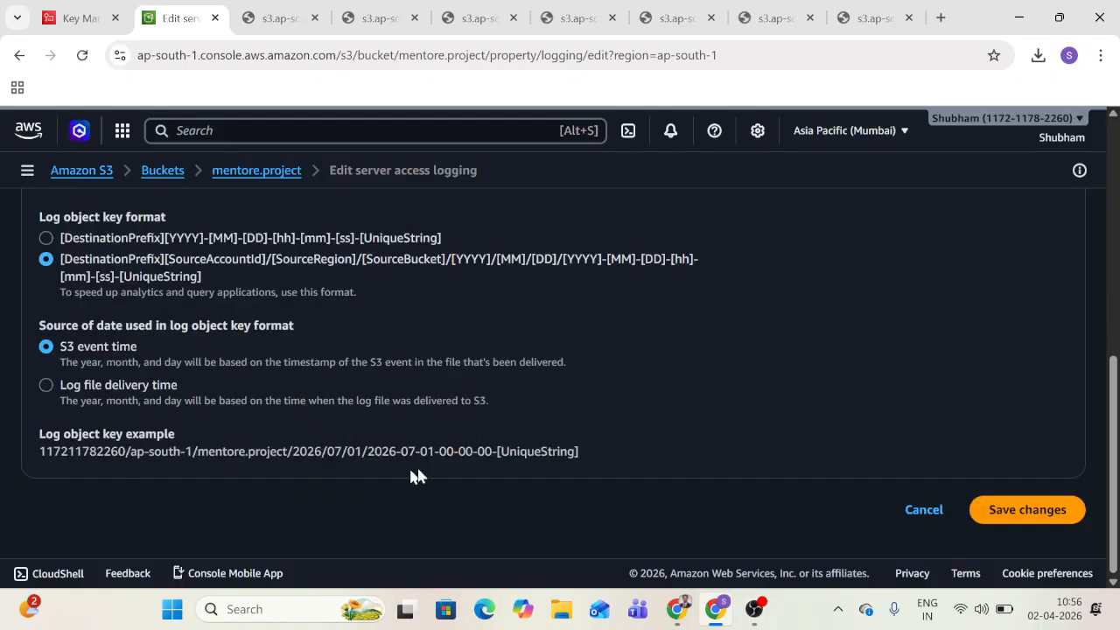
click(46, 238)
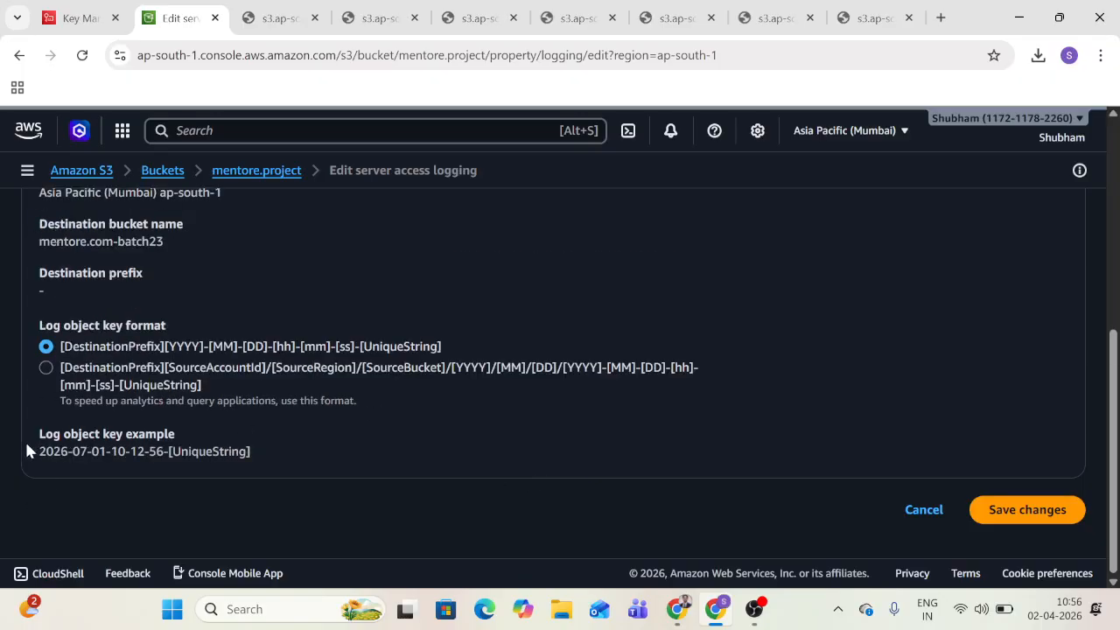
drag(26, 450, 272, 465)
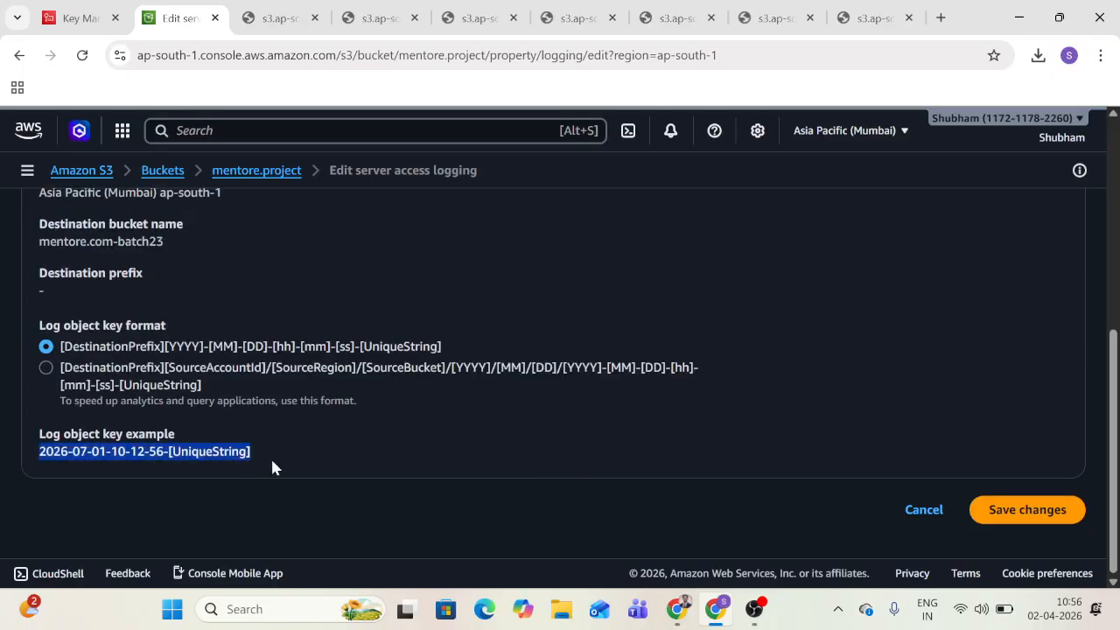
click(1055, 515)
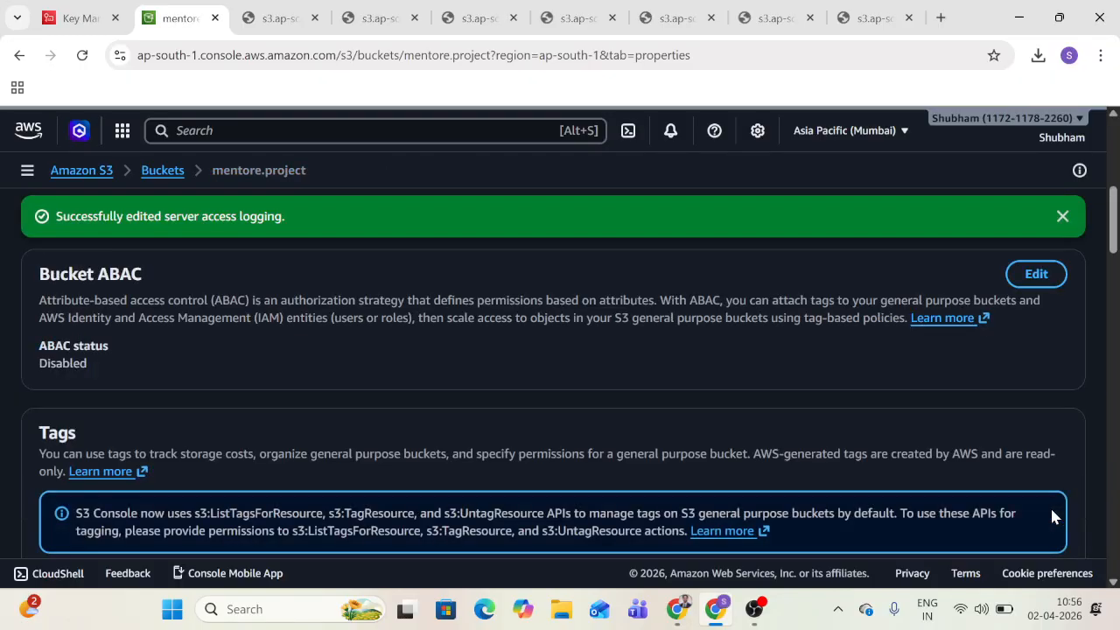
Step: Open the mentore.com-batch23 destination bucket and check its objects for delivered logs
scroll(1050, 508, up, 5)
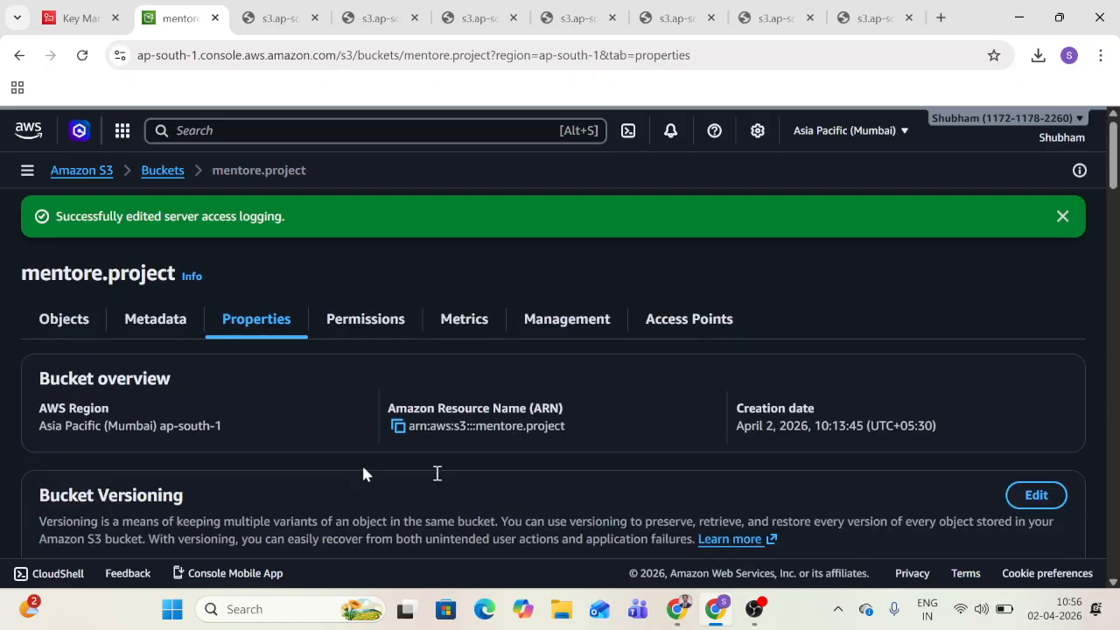
click(166, 172)
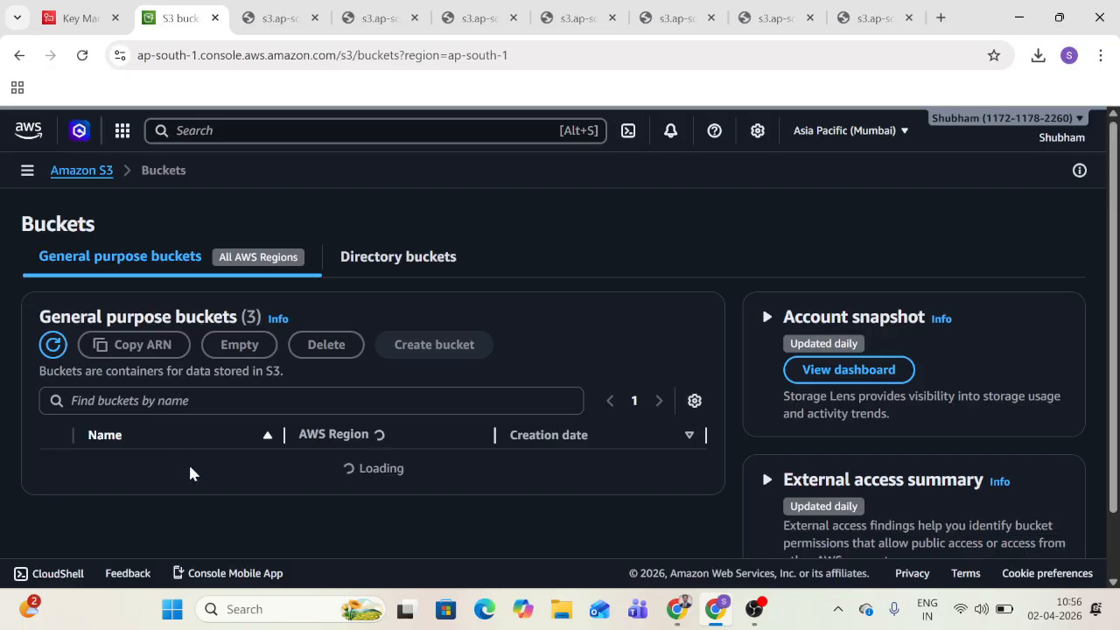
click(167, 479)
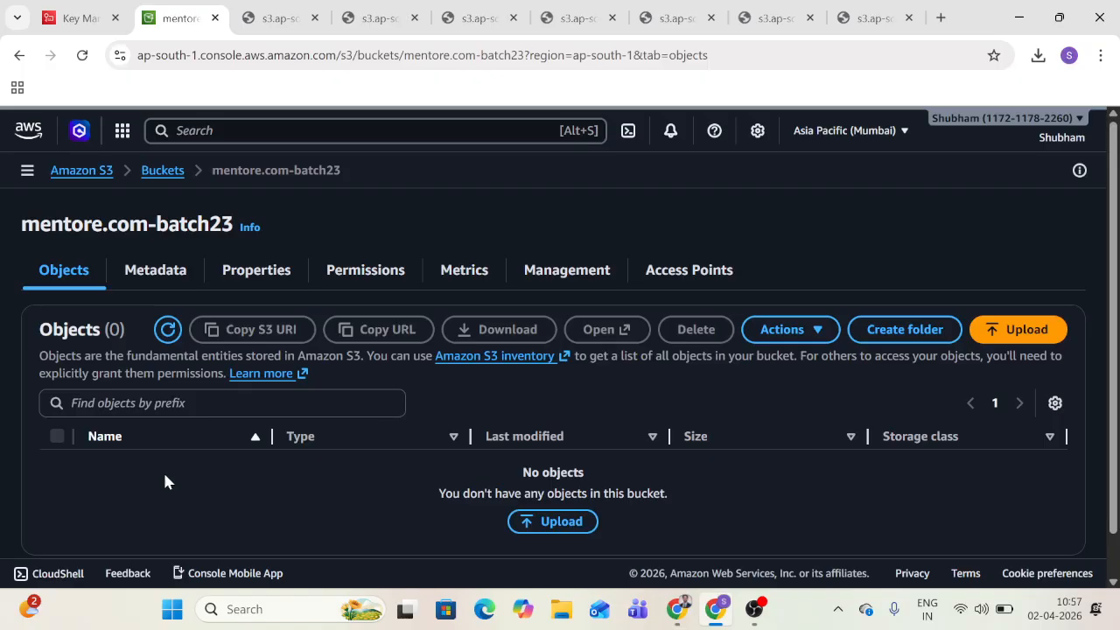
Step: Open the properties of the mentore.project bucket and check its server access logging status, destination bucket and log object key format
click(164, 172)
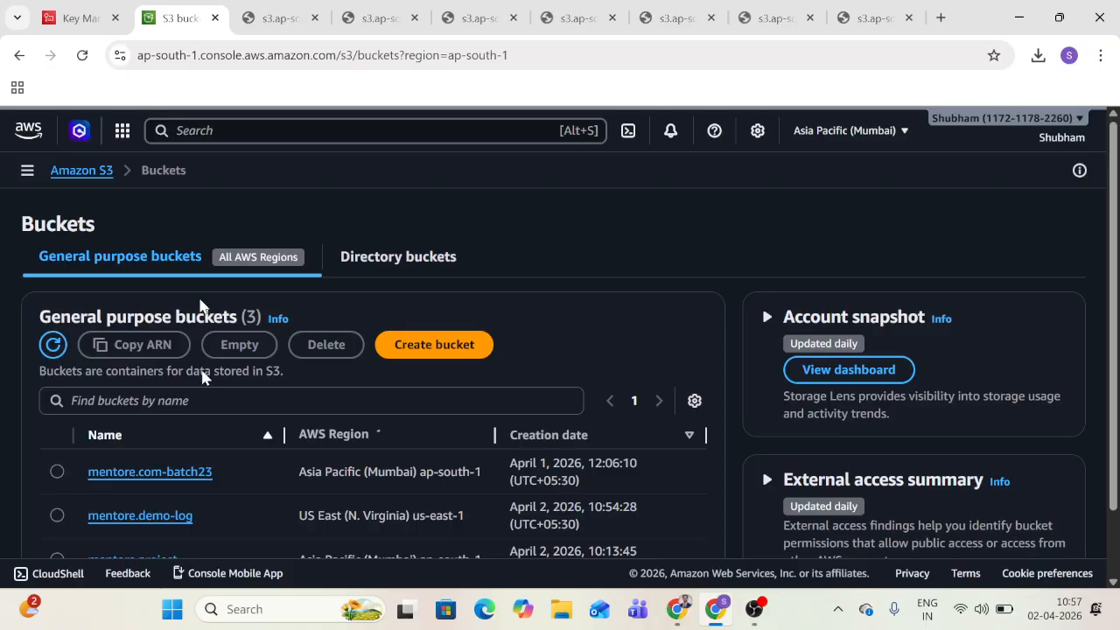
scroll(131, 543, down, 2)
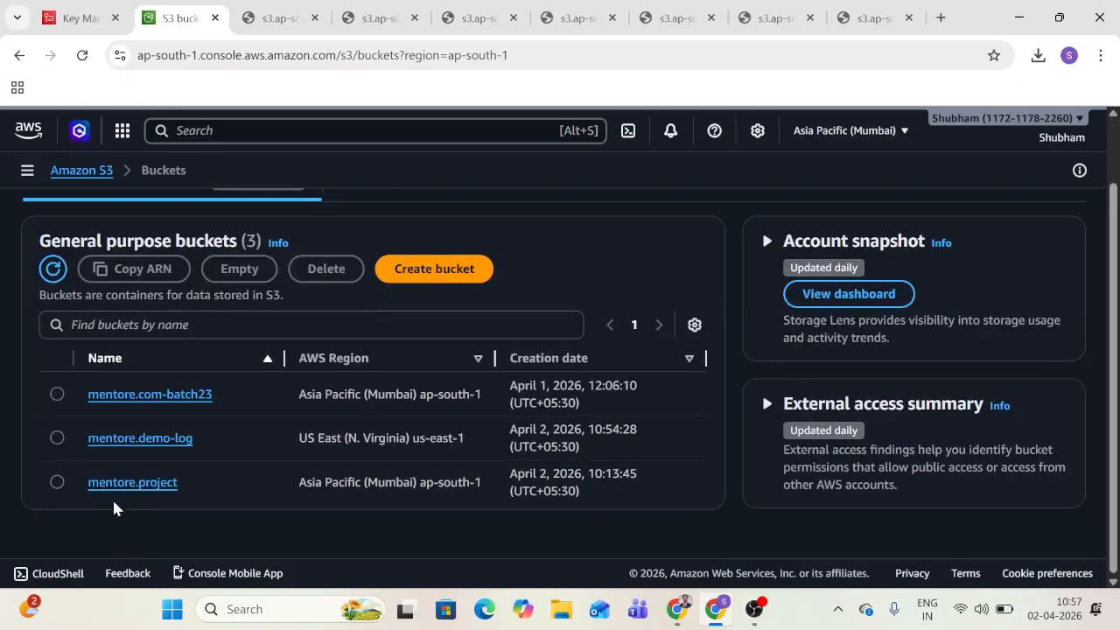
click(152, 487)
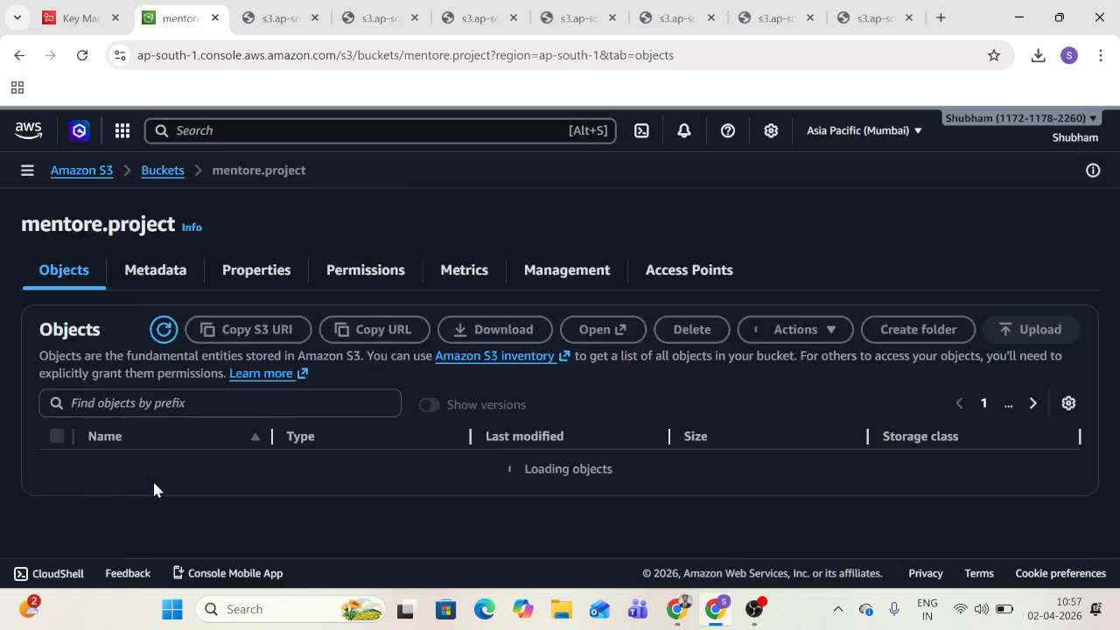
click(259, 275)
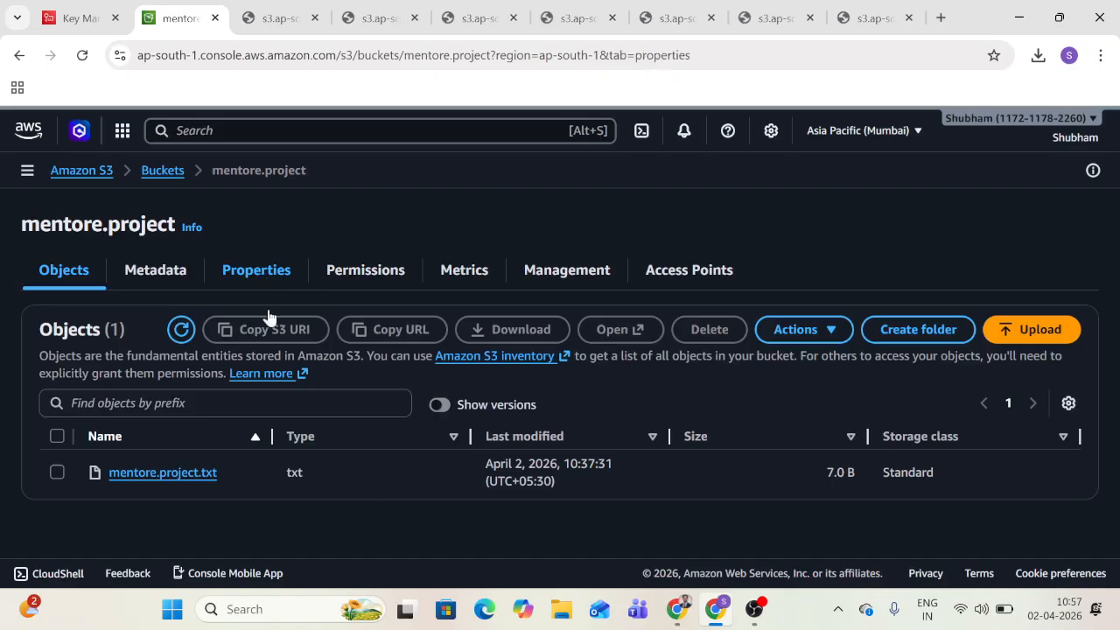
scroll(350, 366, down, 2)
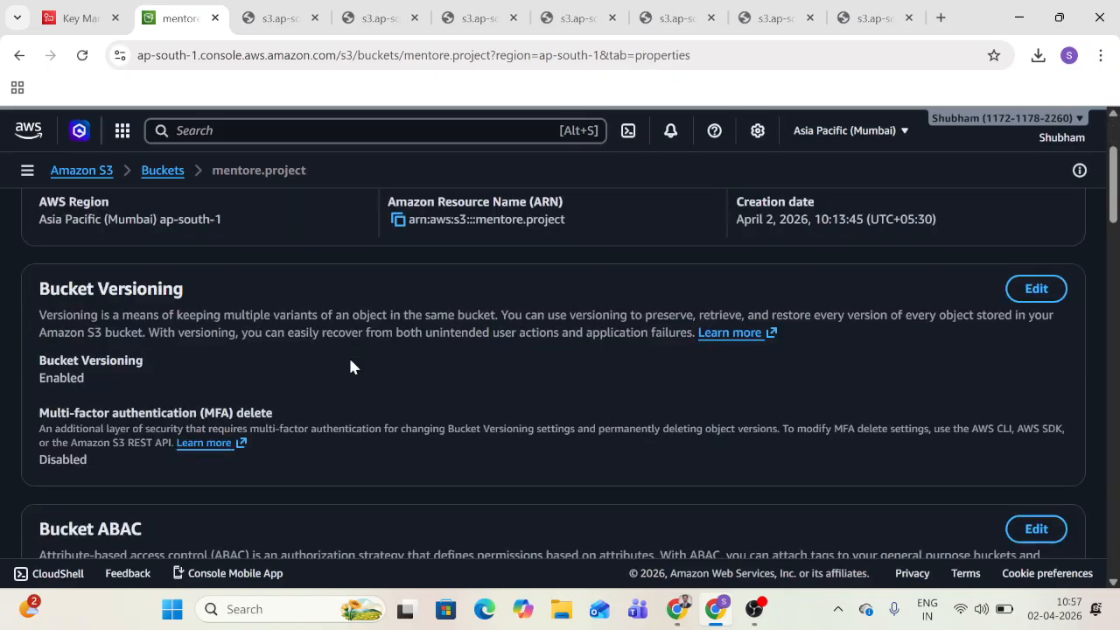
scroll(350, 366, down, 1)
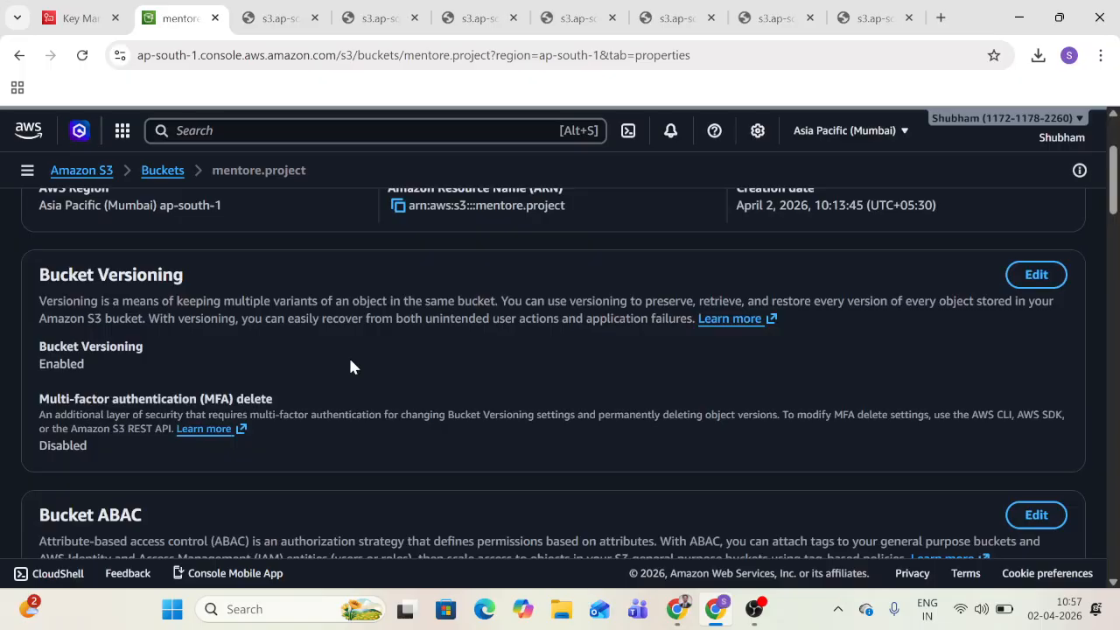
scroll(350, 365, down, 5)
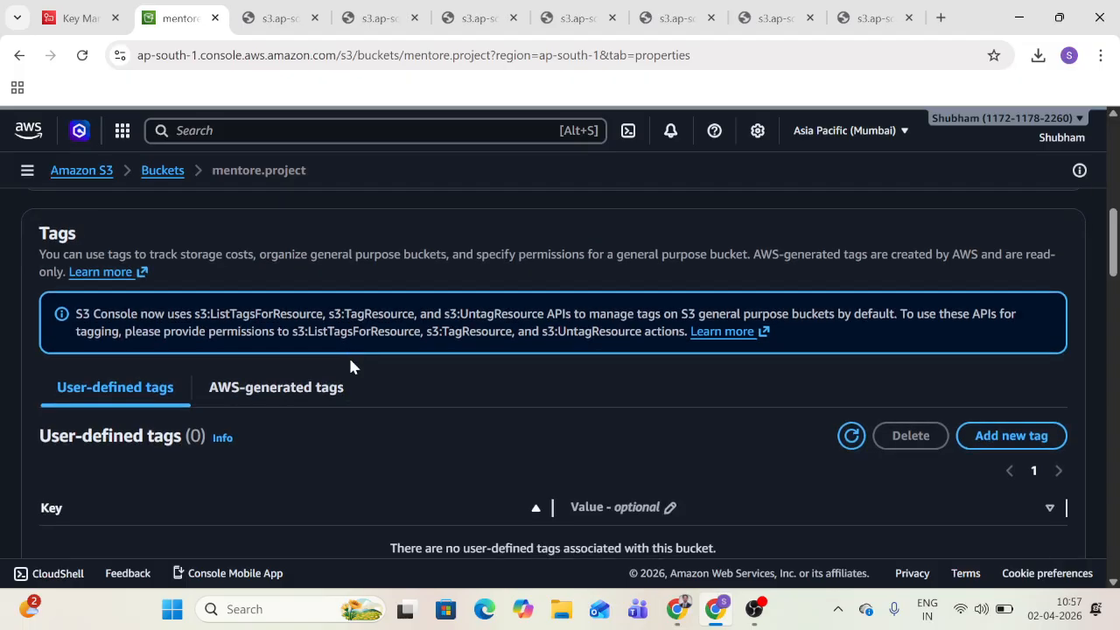
scroll(350, 366, down, 2)
scroll(350, 365, down, 3)
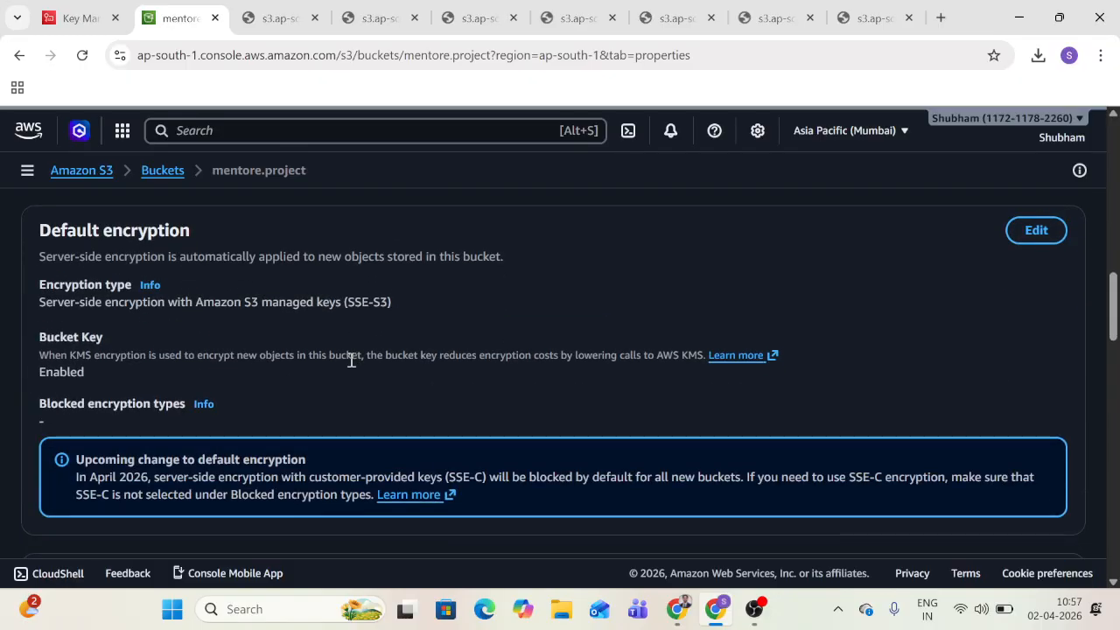
scroll(351, 360, down, 4)
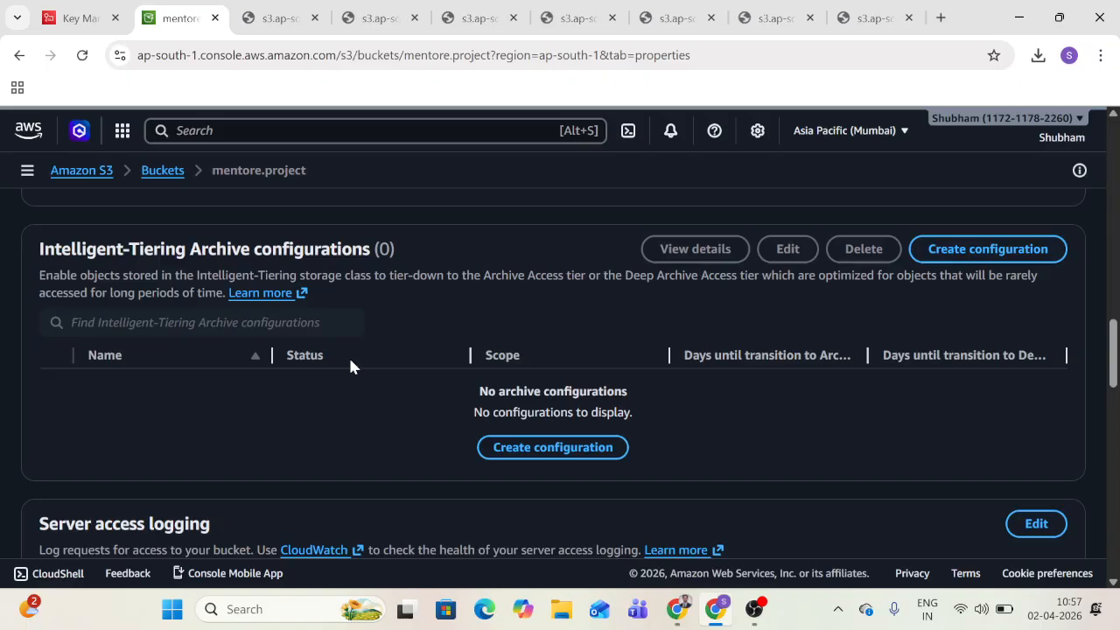
scroll(350, 366, down, 3)
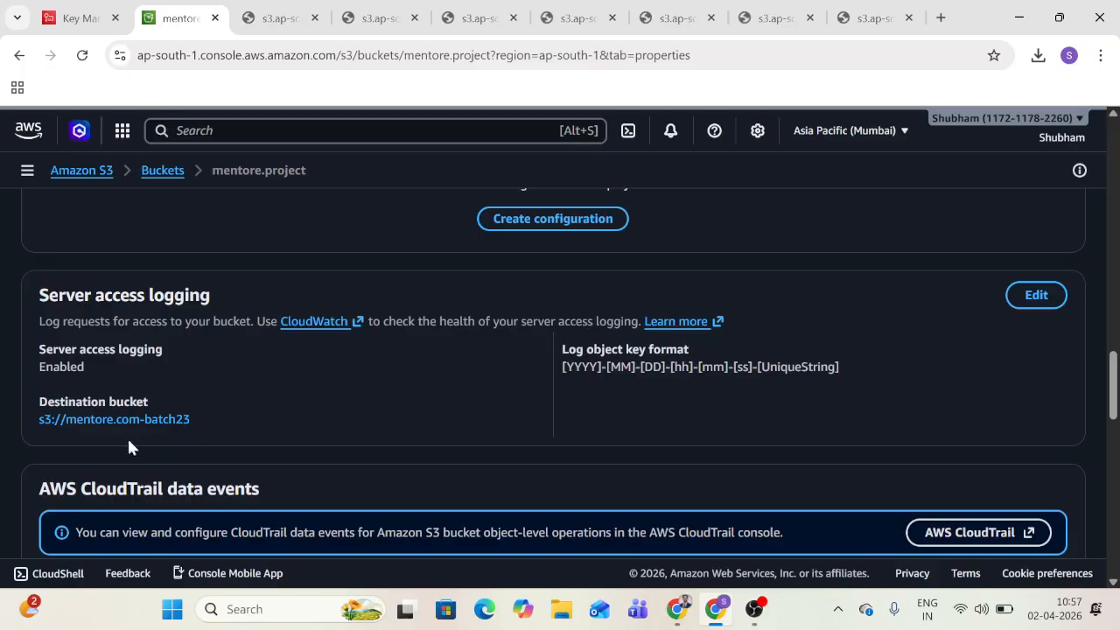
Step: Look over the CloudTrail data events and EventBridge settings of mentore.project, and start creating an event notification for the bucket
scroll(225, 374, down, 3)
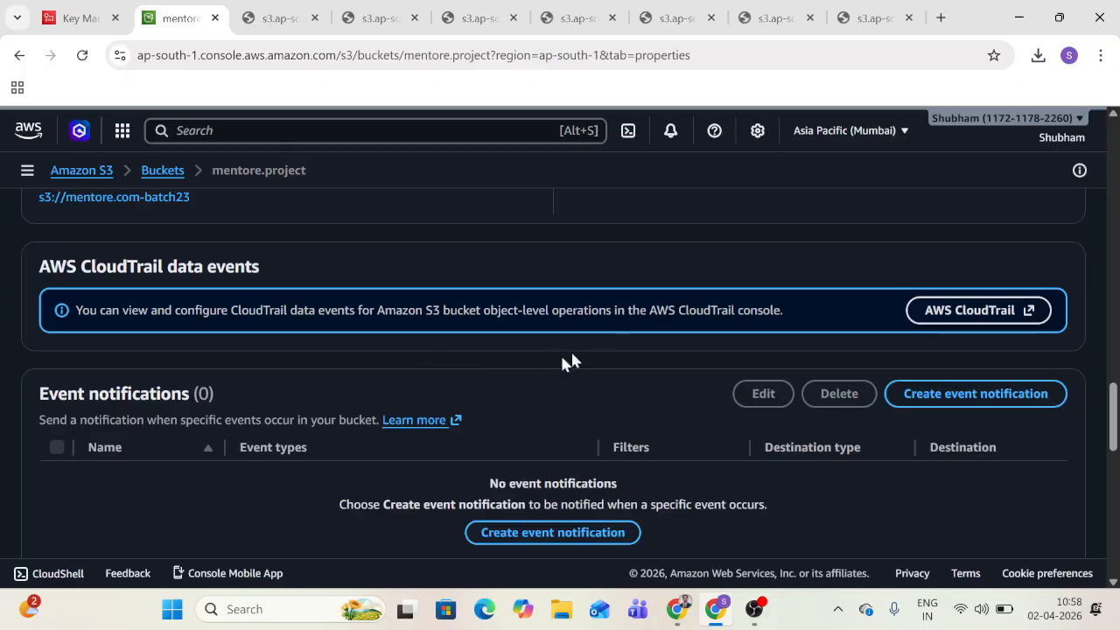
scroll(926, 324, down, 2)
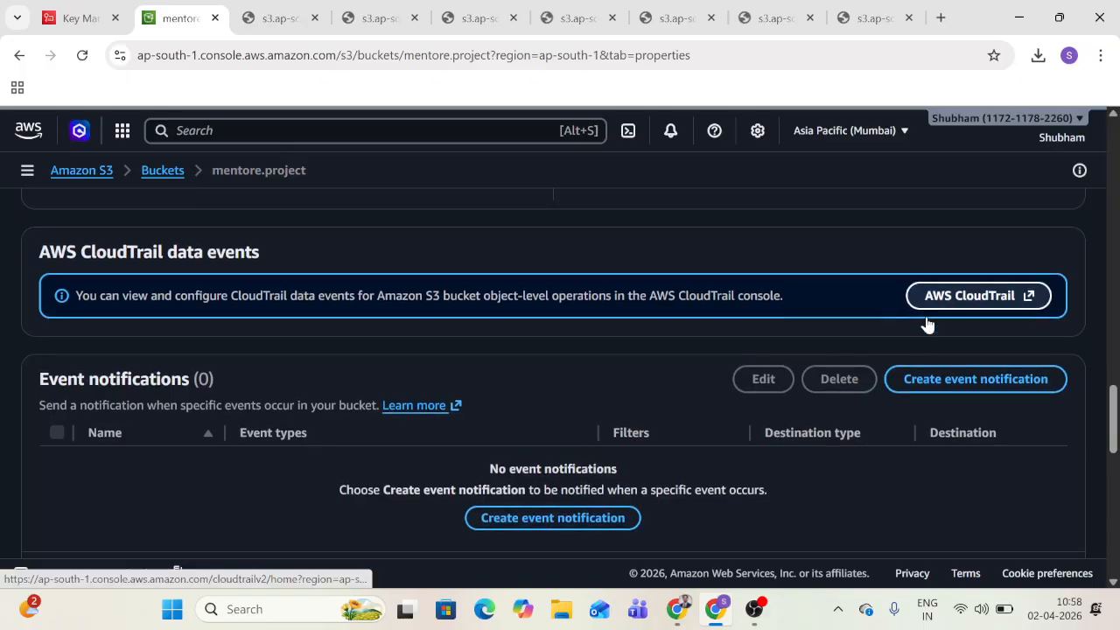
scroll(928, 324, down, 3)
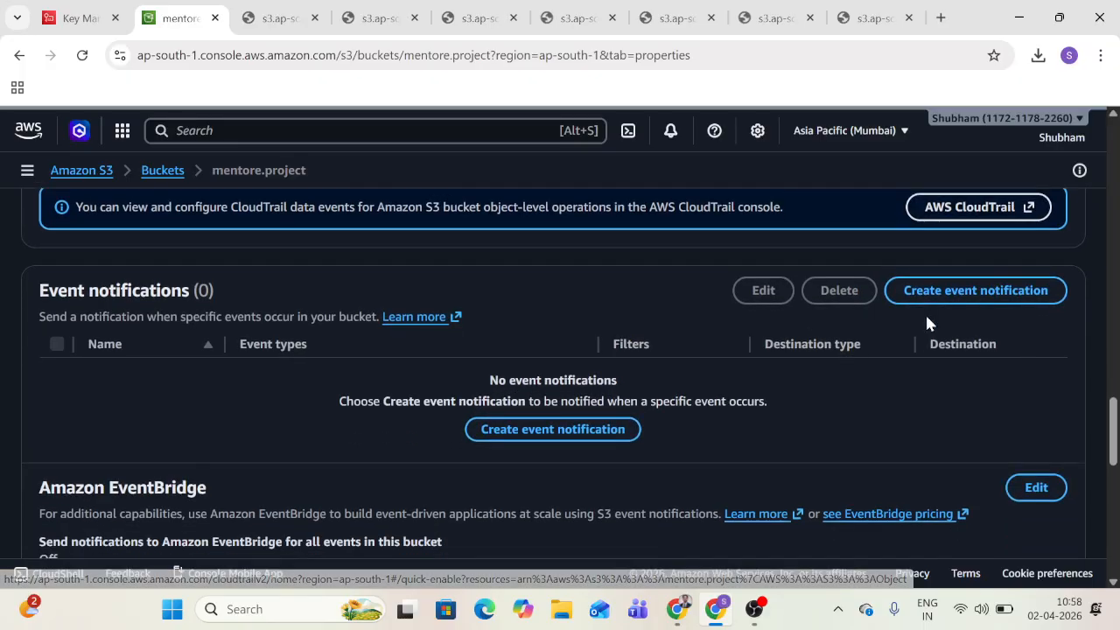
scroll(928, 323, down, 1)
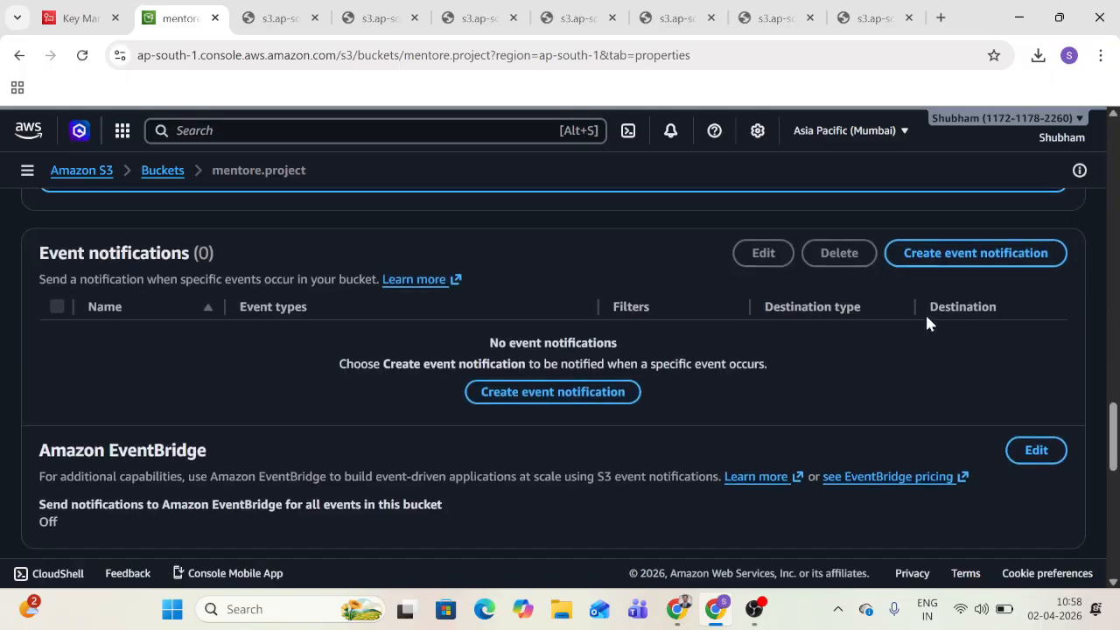
scroll(928, 324, down, 2)
scroll(928, 324, up, 2)
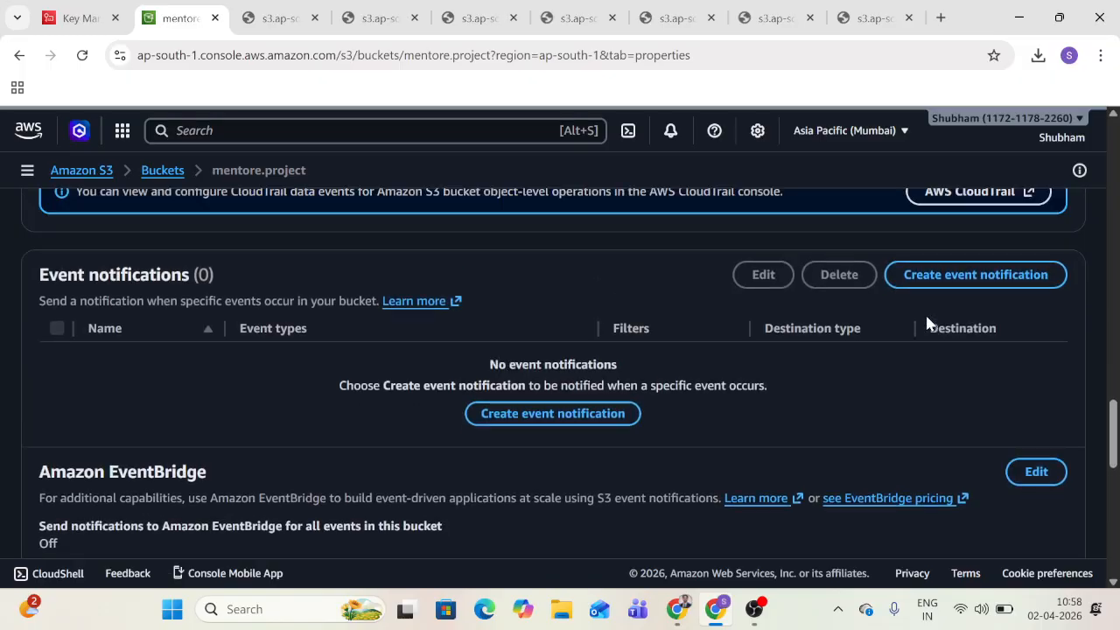
scroll(793, 400, down, 1)
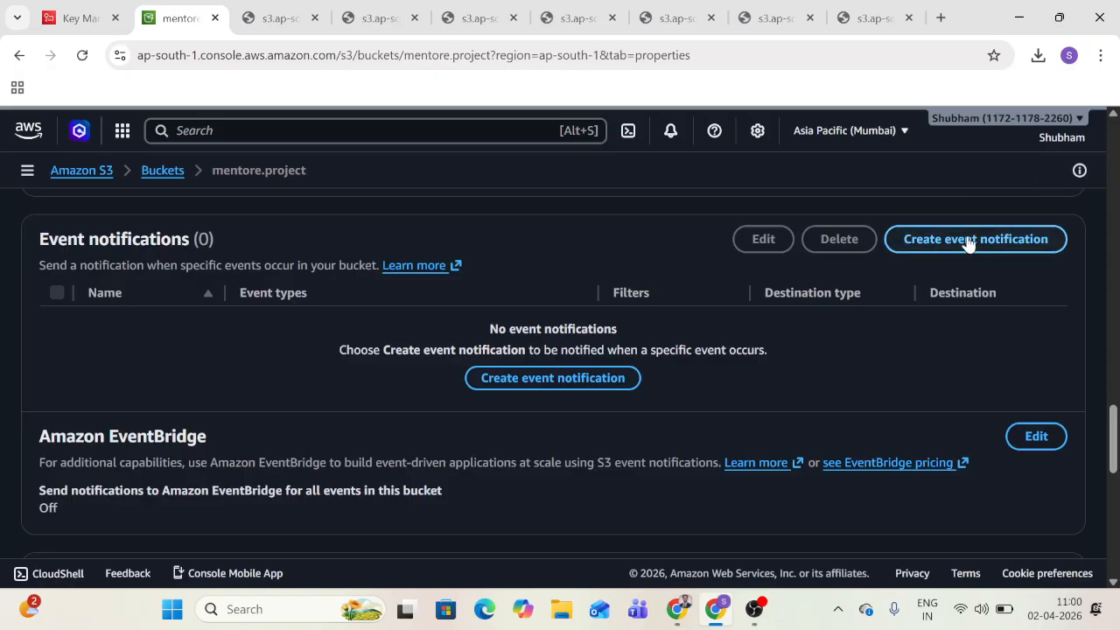
click(969, 243)
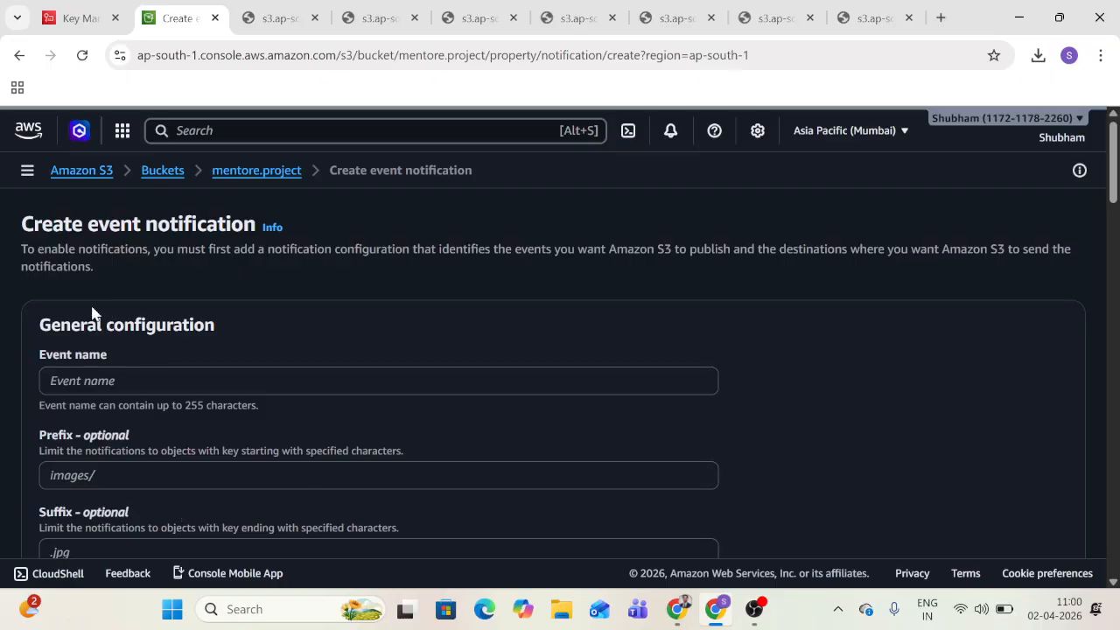
Step: Name the new event "event notification", reusing the wording of the page heading
drag(88, 224, 259, 225)
key(ctrl+c)
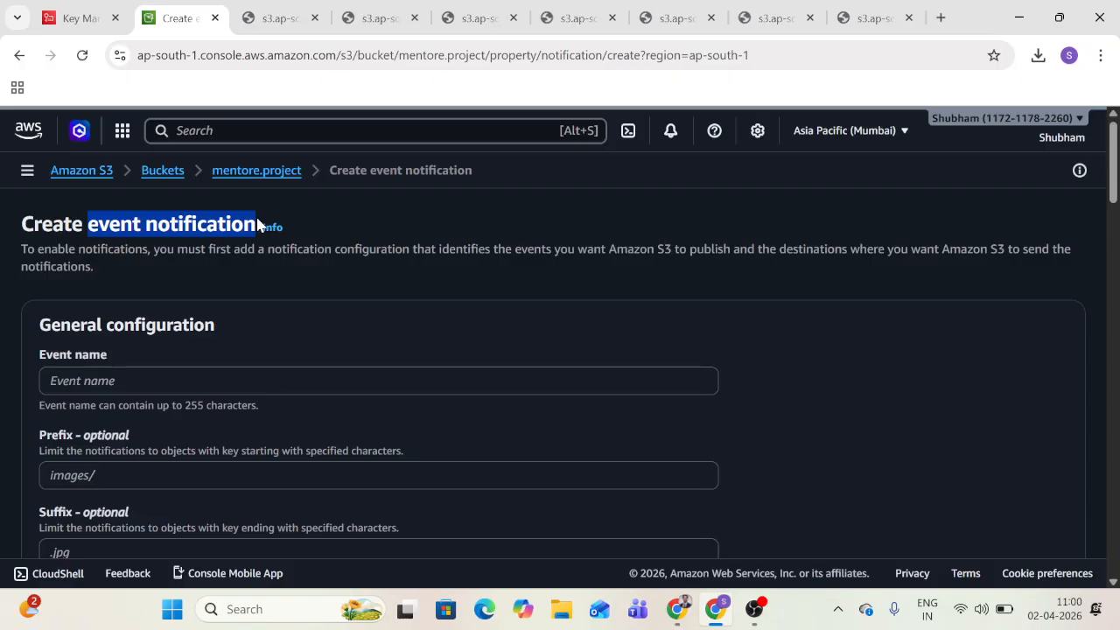
click(90, 382)
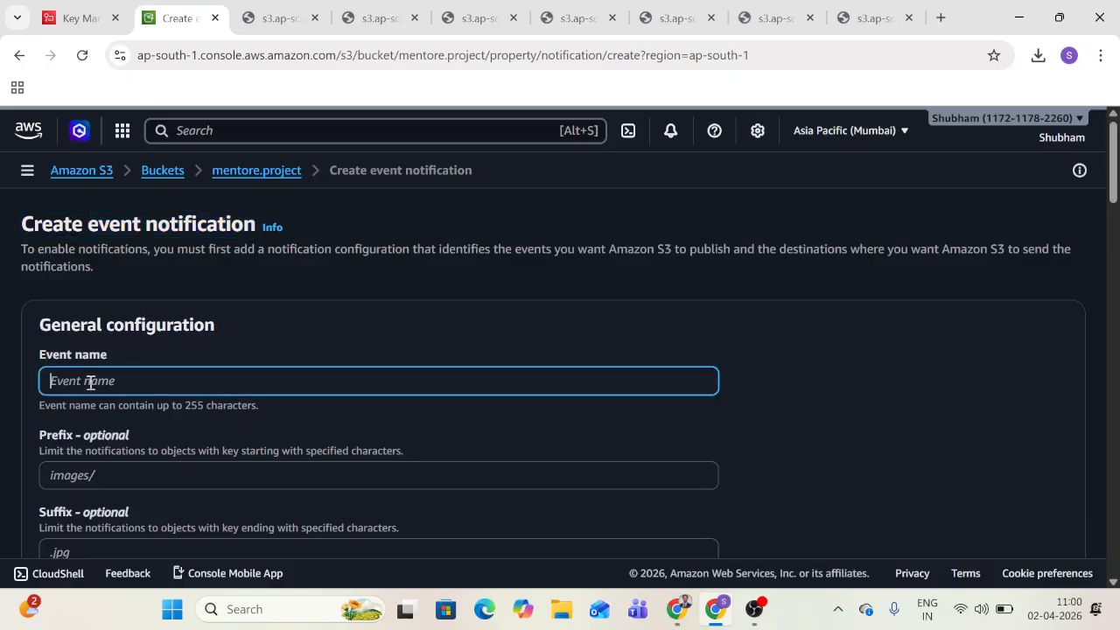
key(ctrl+v)
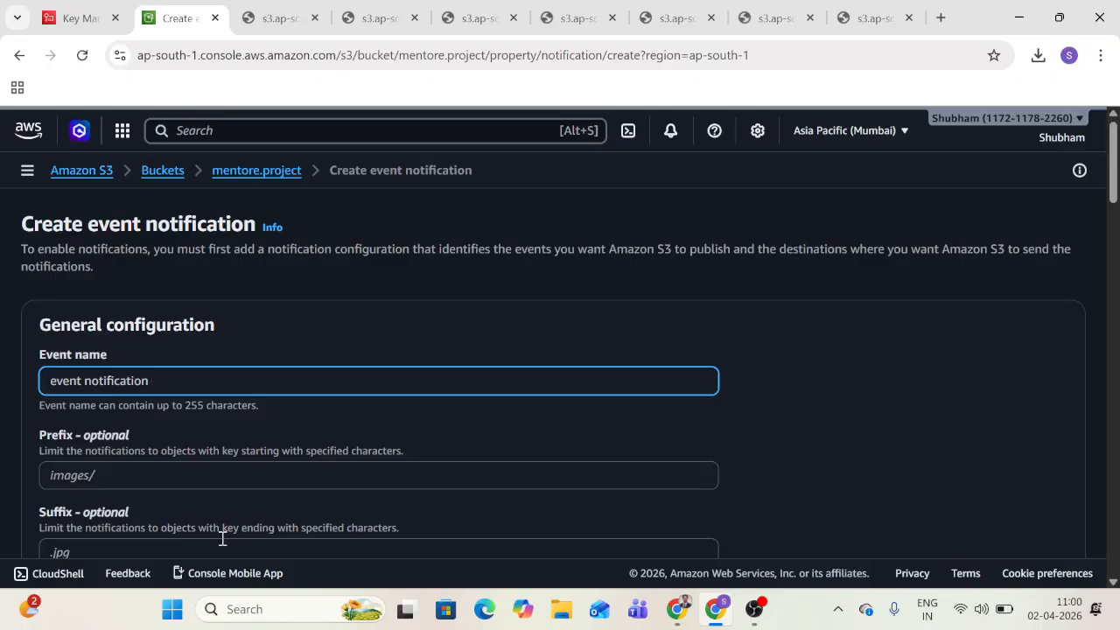
Step: Review the optional prefix and suffix filters and the event types for object creation, object removal and object restore
scroll(136, 449, down, 1)
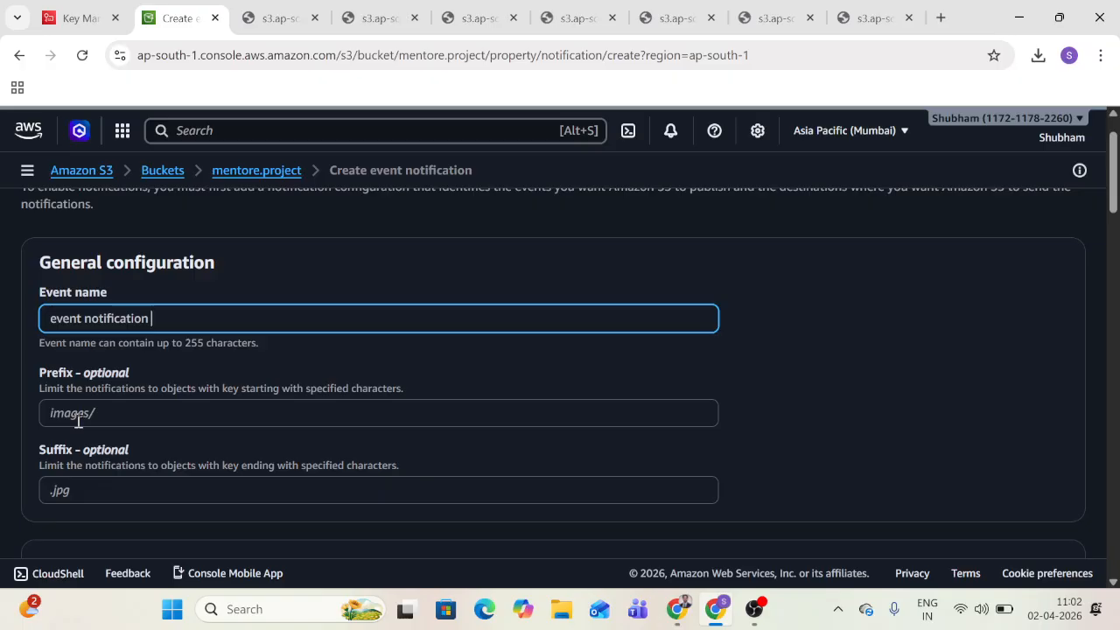
scroll(78, 422, down, 3)
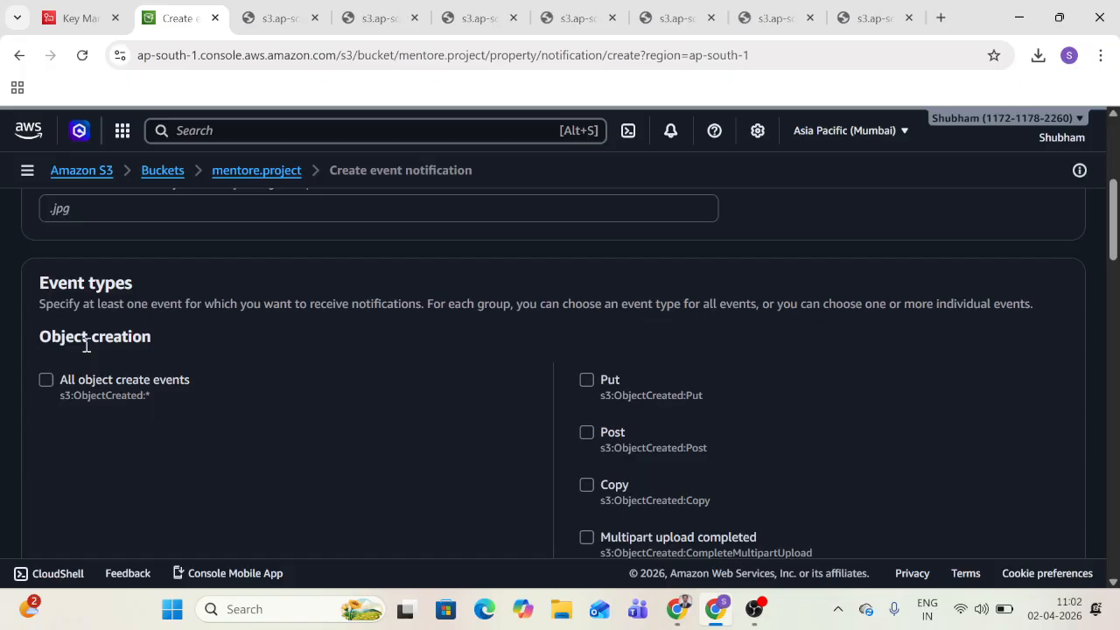
scroll(86, 348, down, 1)
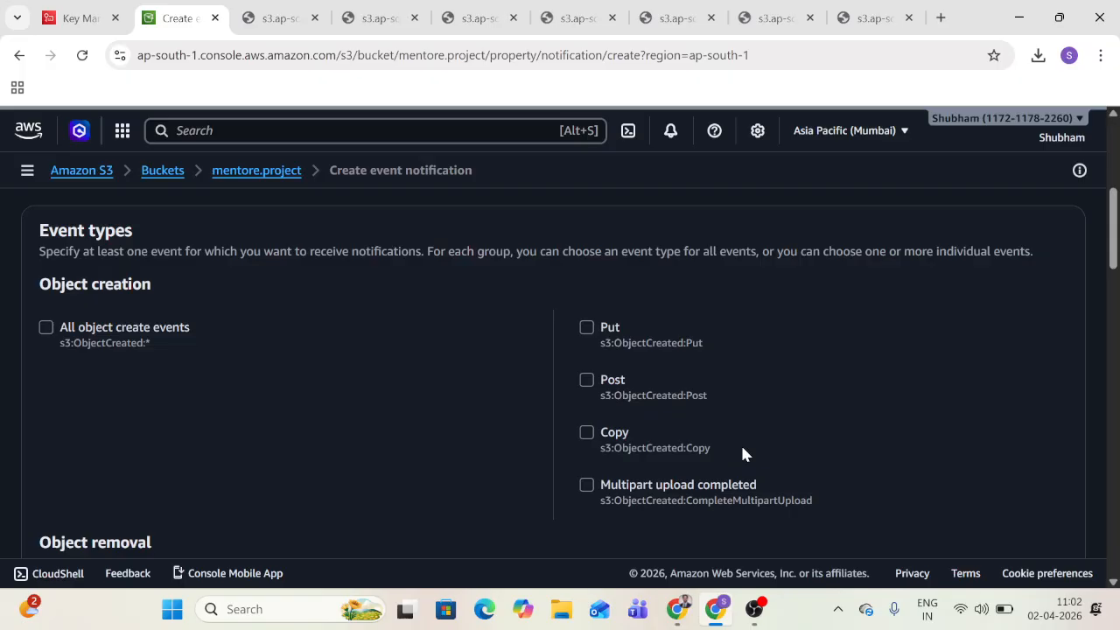
scroll(742, 453, down, 3)
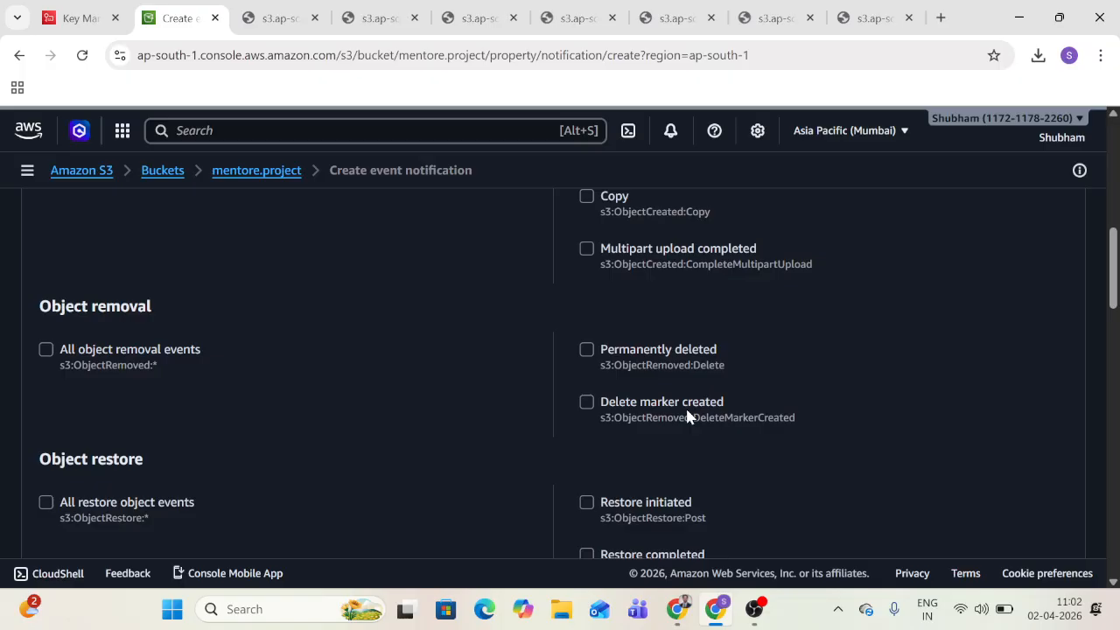
scroll(686, 411, down, 2)
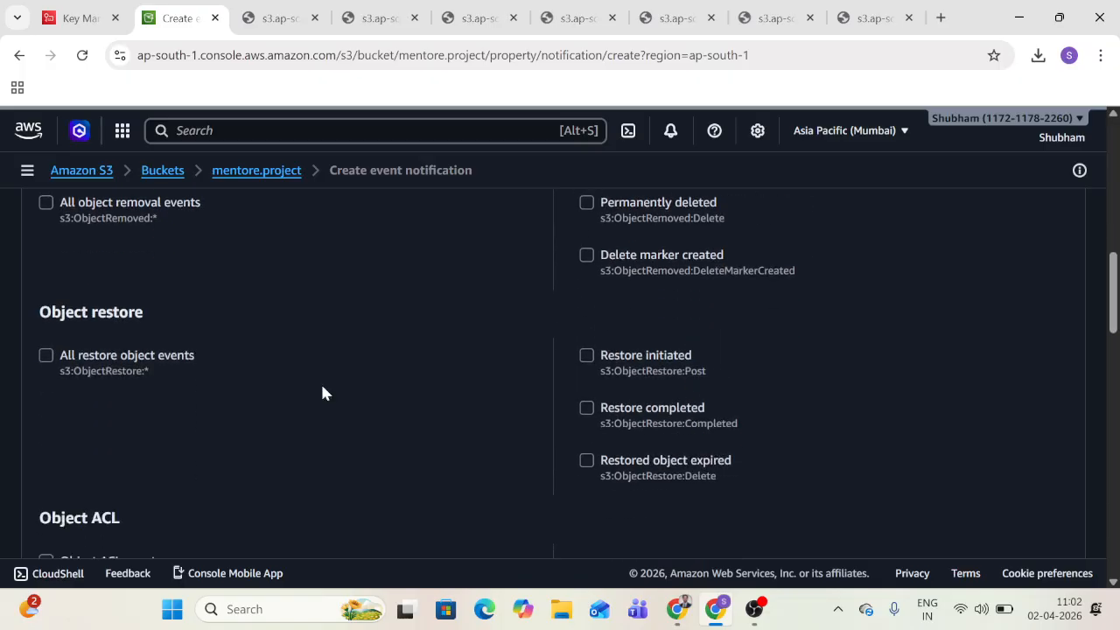
scroll(322, 393, up, 3)
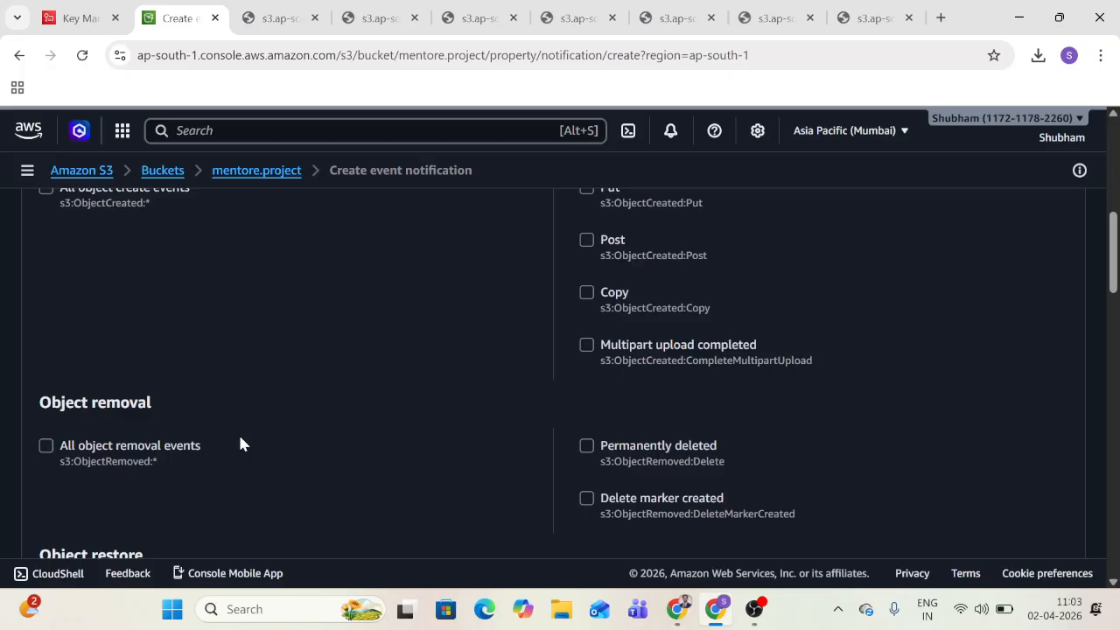
scroll(240, 443, down, 2)
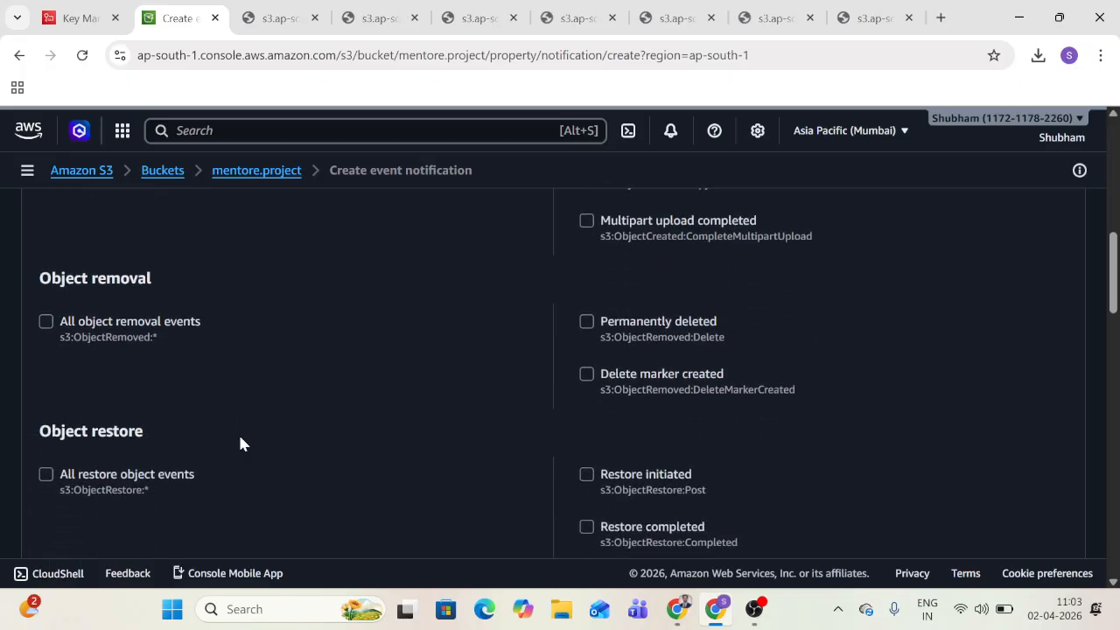
scroll(88, 480, down, 1)
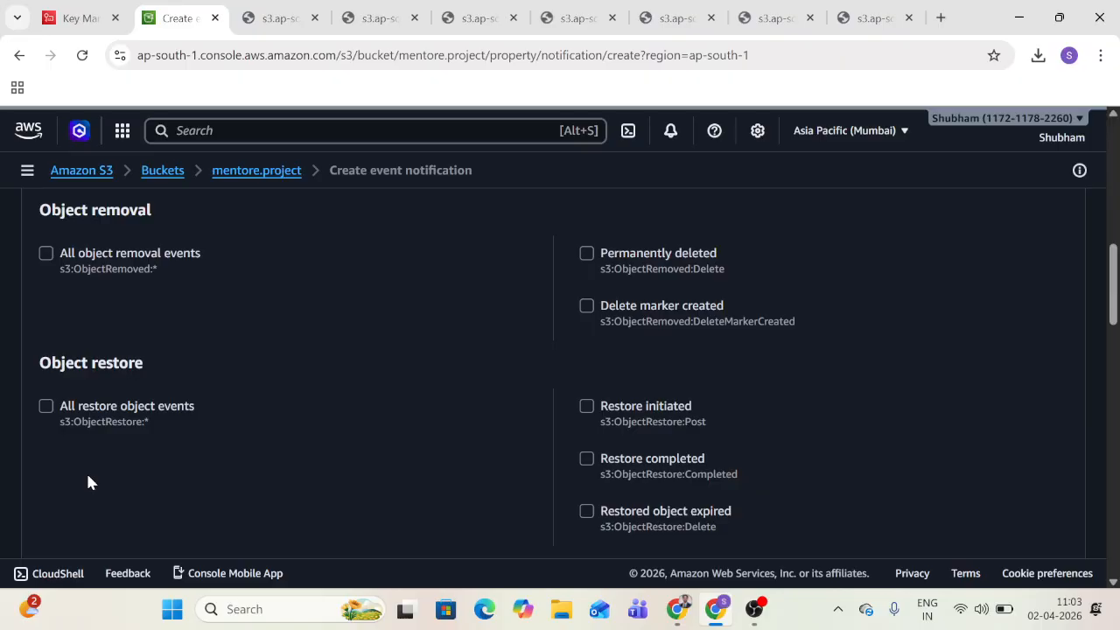
Step: Examine the object ACL, object tagging, Reduced Redundancy Storage and replication event types, highlighting the Reduced Redundancy Storage heading
scroll(87, 481, down, 2)
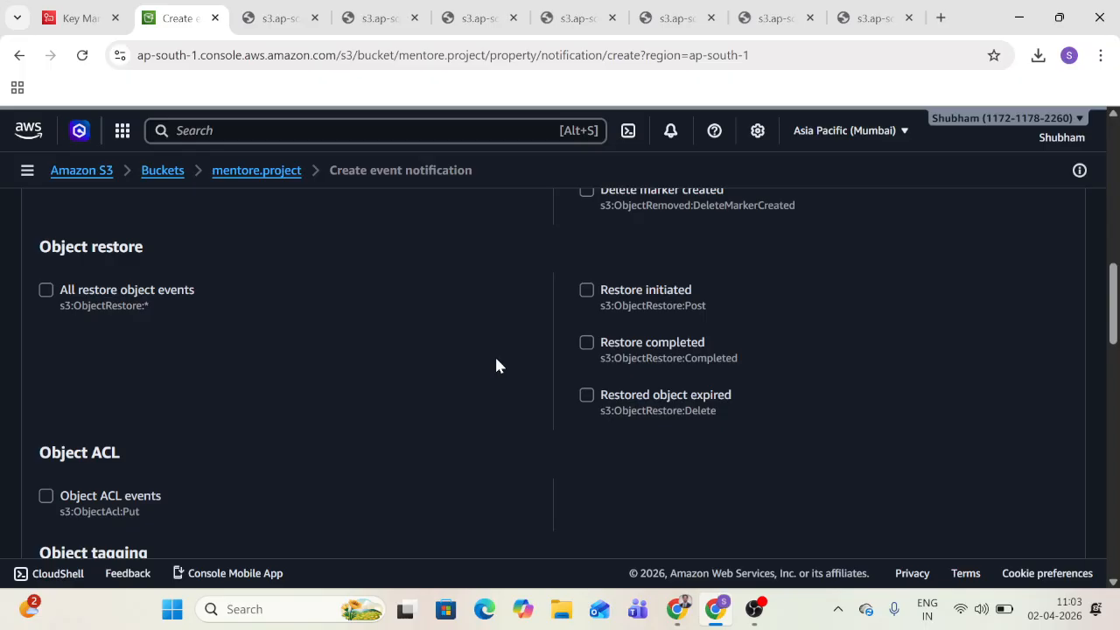
scroll(496, 366, down, 1)
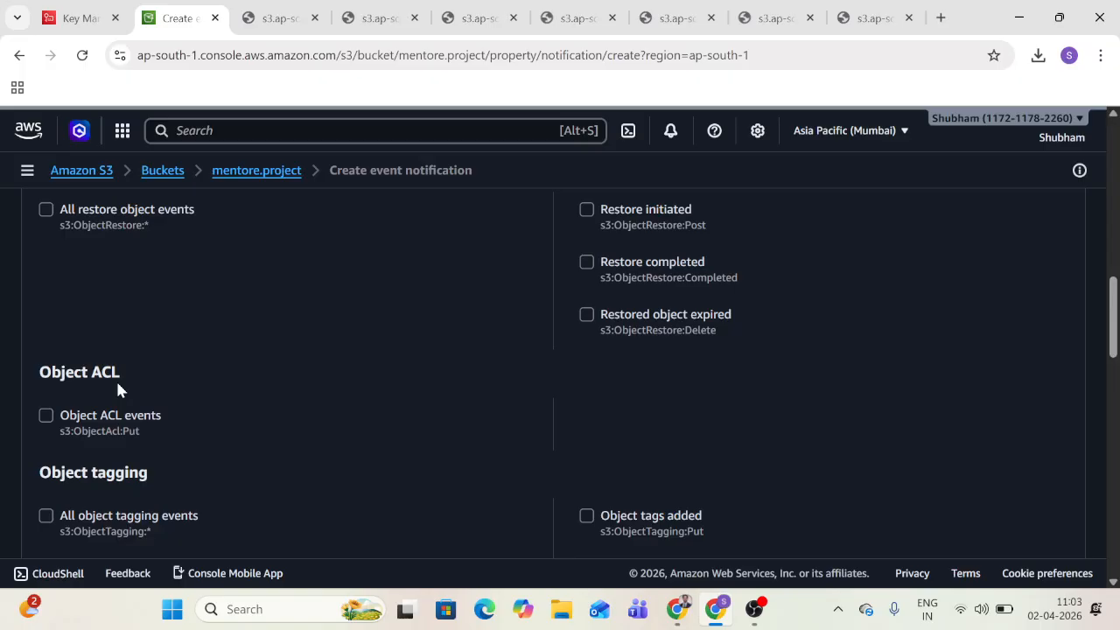
scroll(120, 389, down, 1)
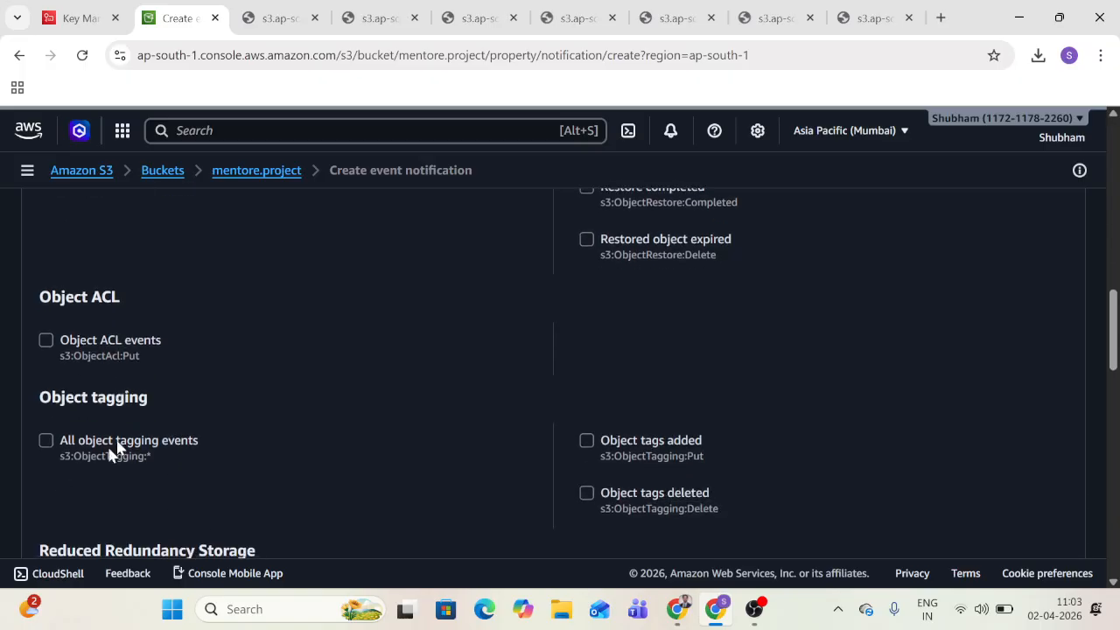
scroll(133, 431, down, 2)
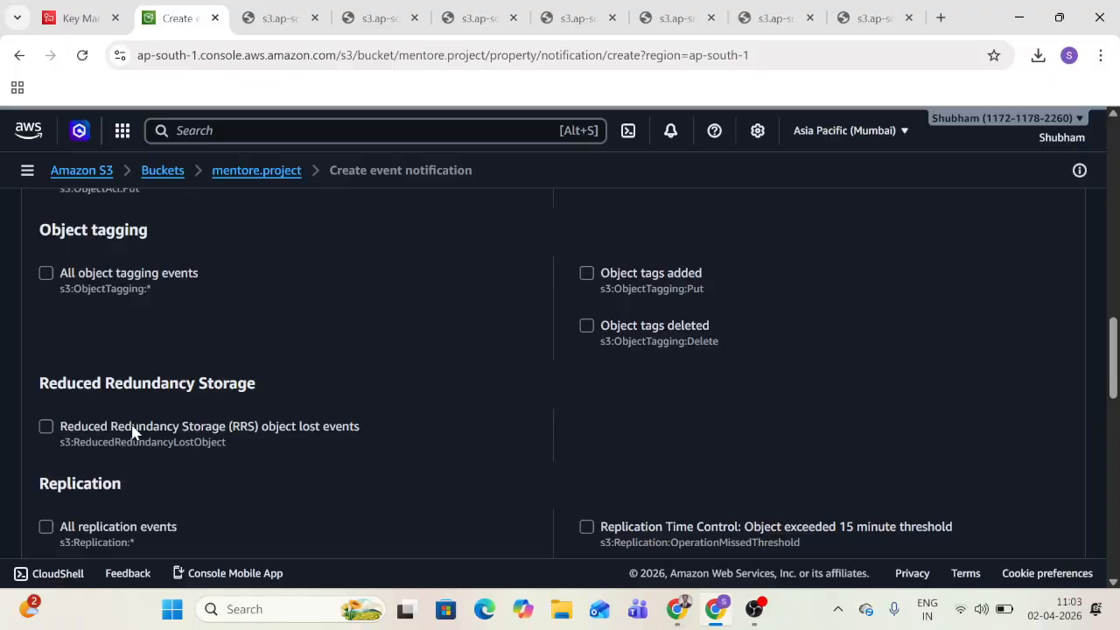
scroll(133, 430, down, 1)
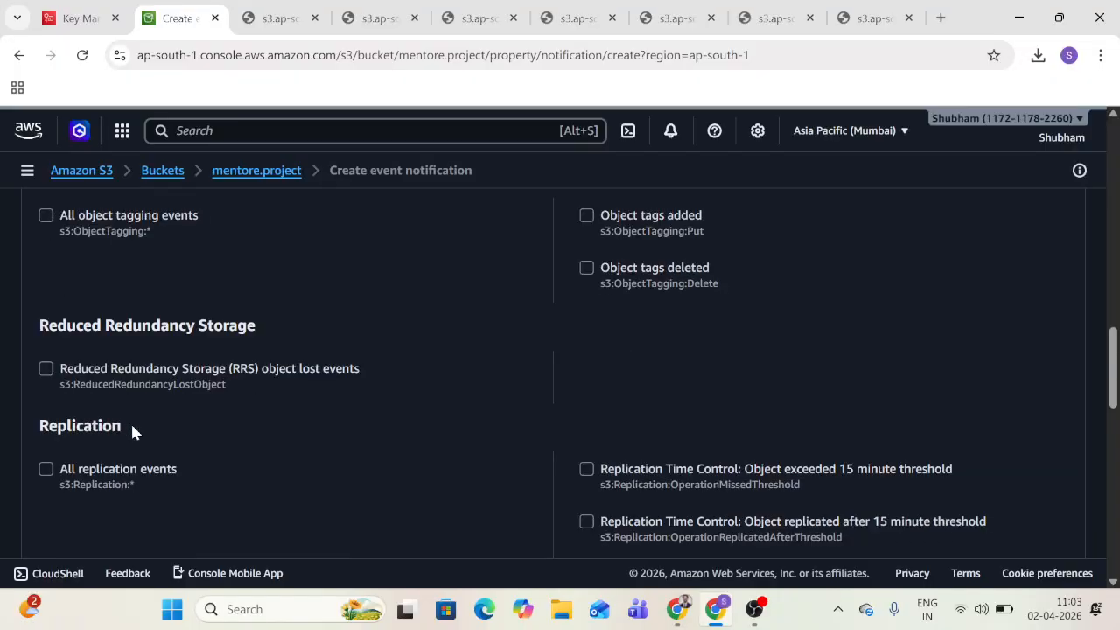
scroll(131, 431, down, 1)
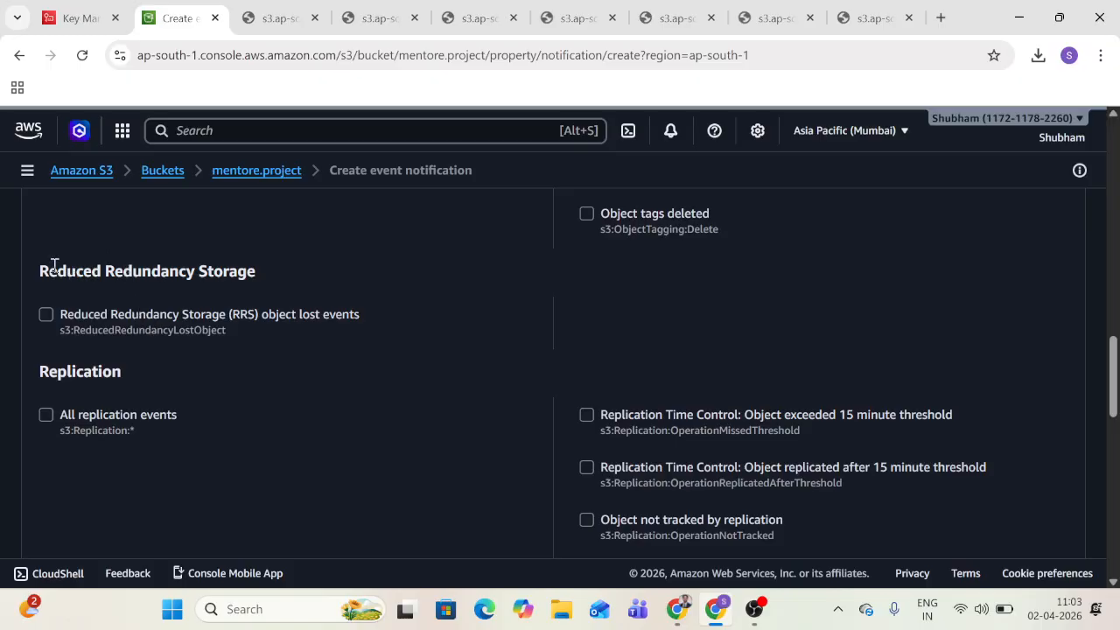
drag(40, 271, 264, 280)
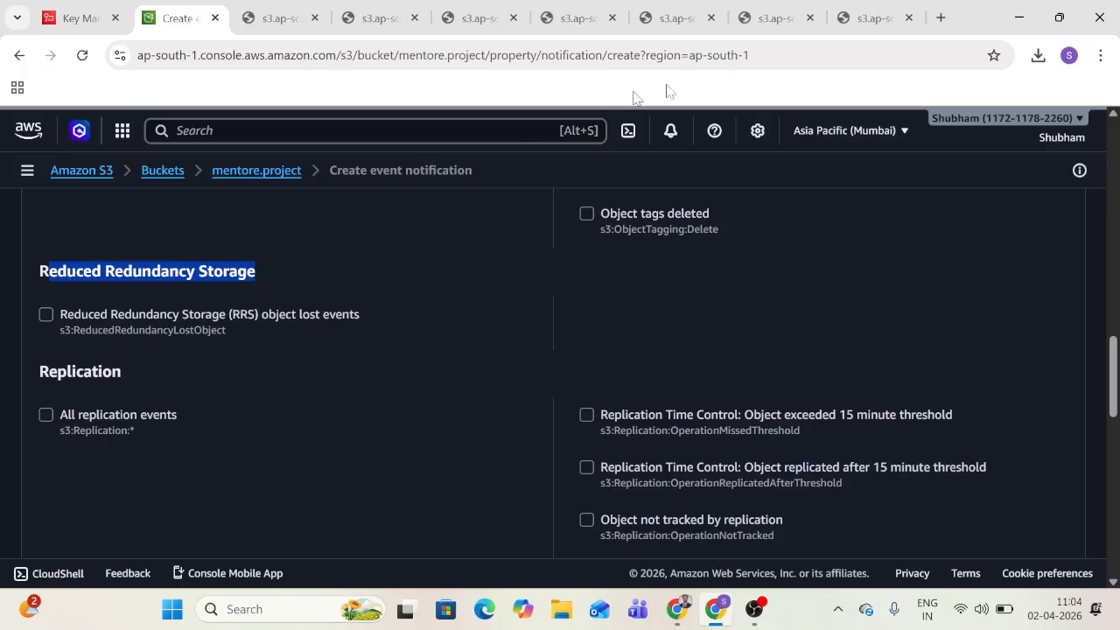
Step: Search the web in a new tab for "service models of cloud computing" and look at the diagrams
click(937, 25)
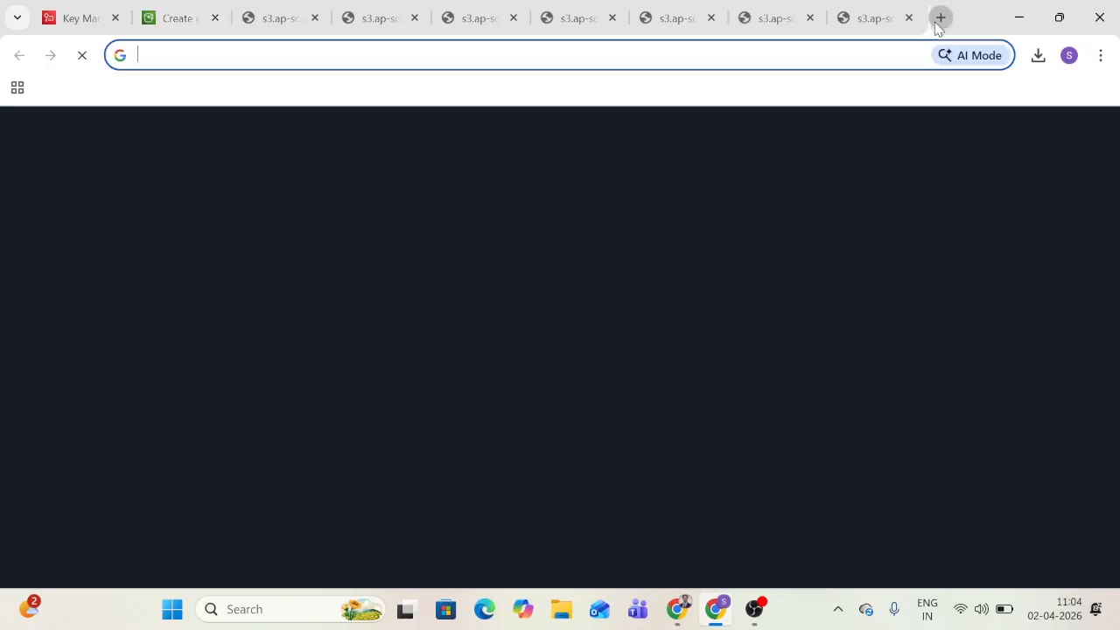
text(service )
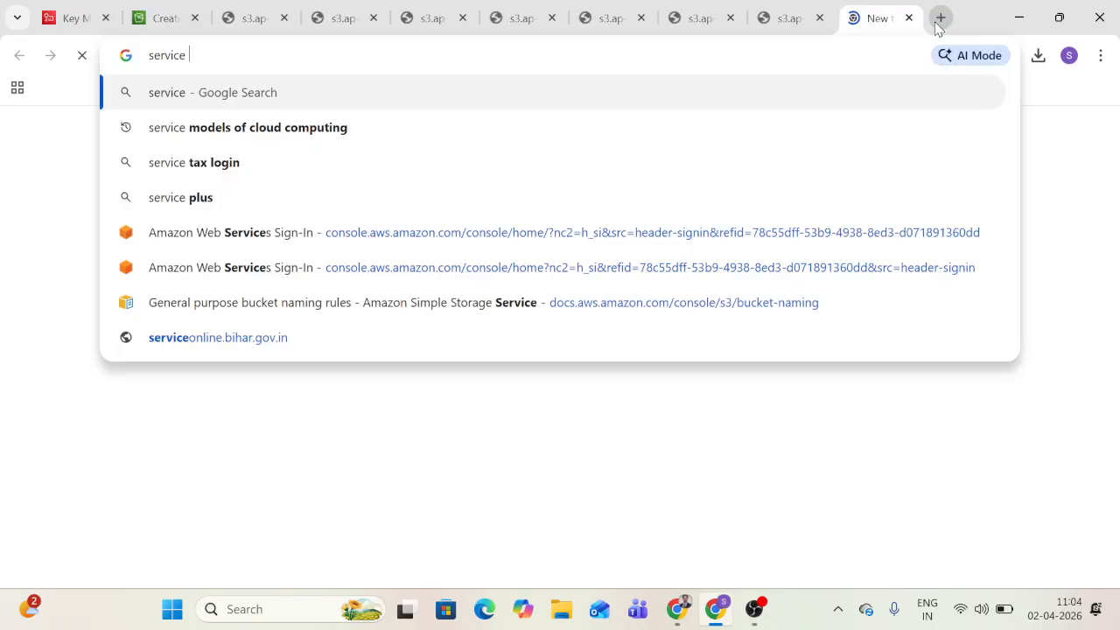
text(model)
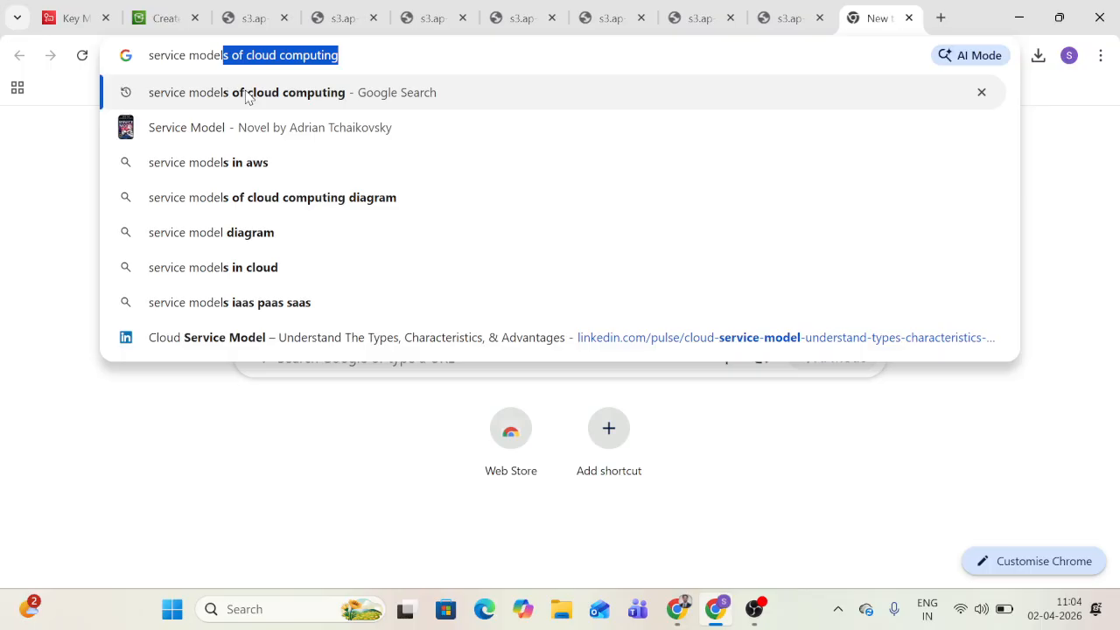
click(247, 92)
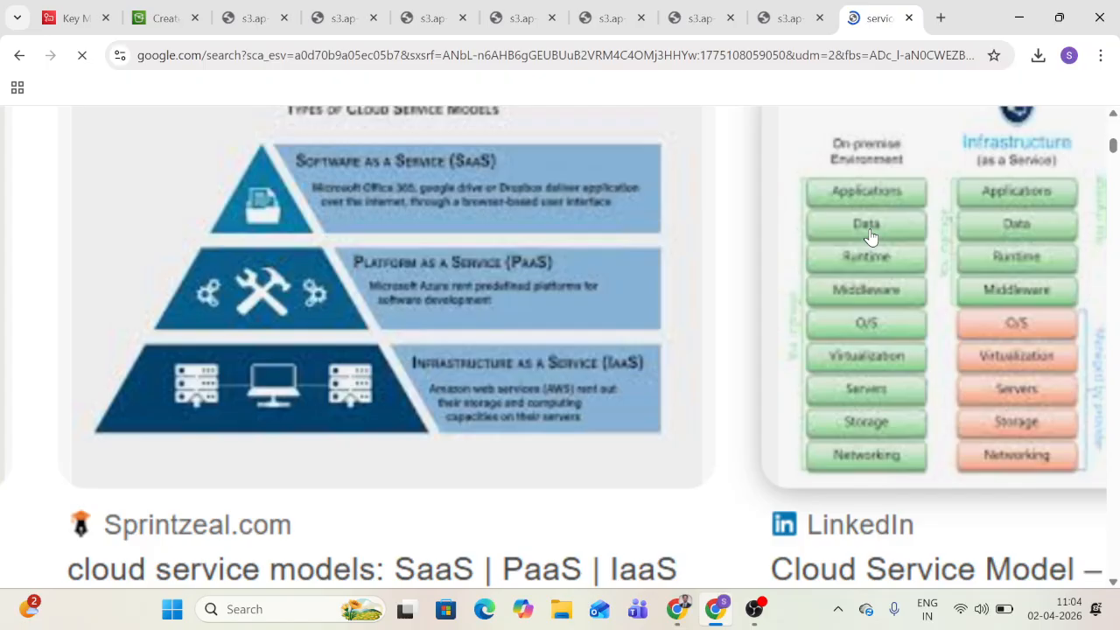
Step: Close the service models search and the opened bucket text files, returning to the event notification form
click(460, 20)
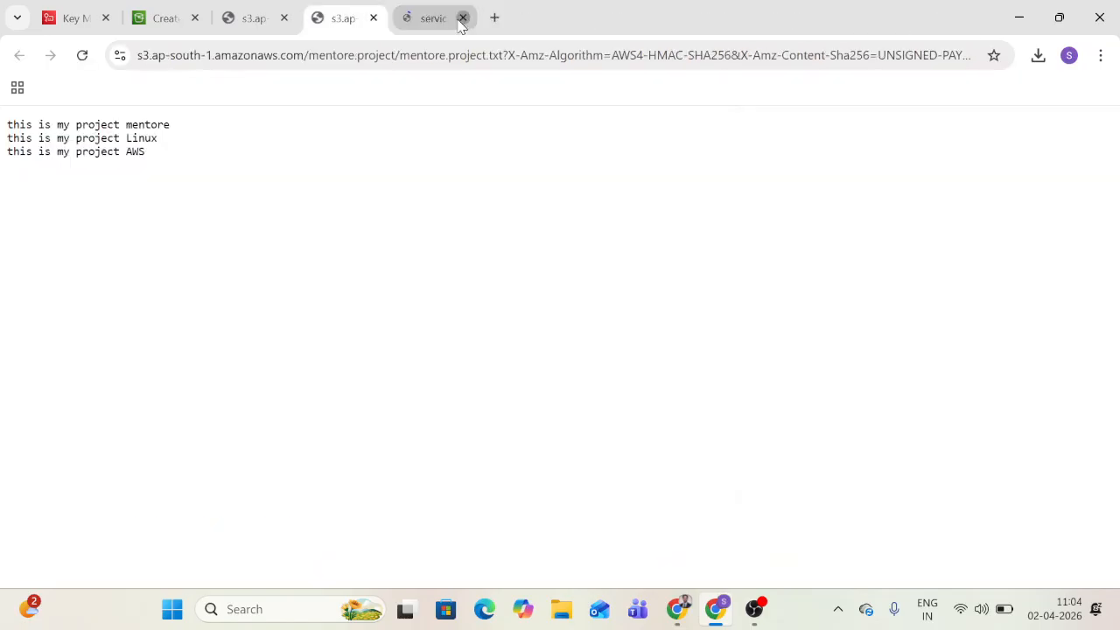
click(459, 20)
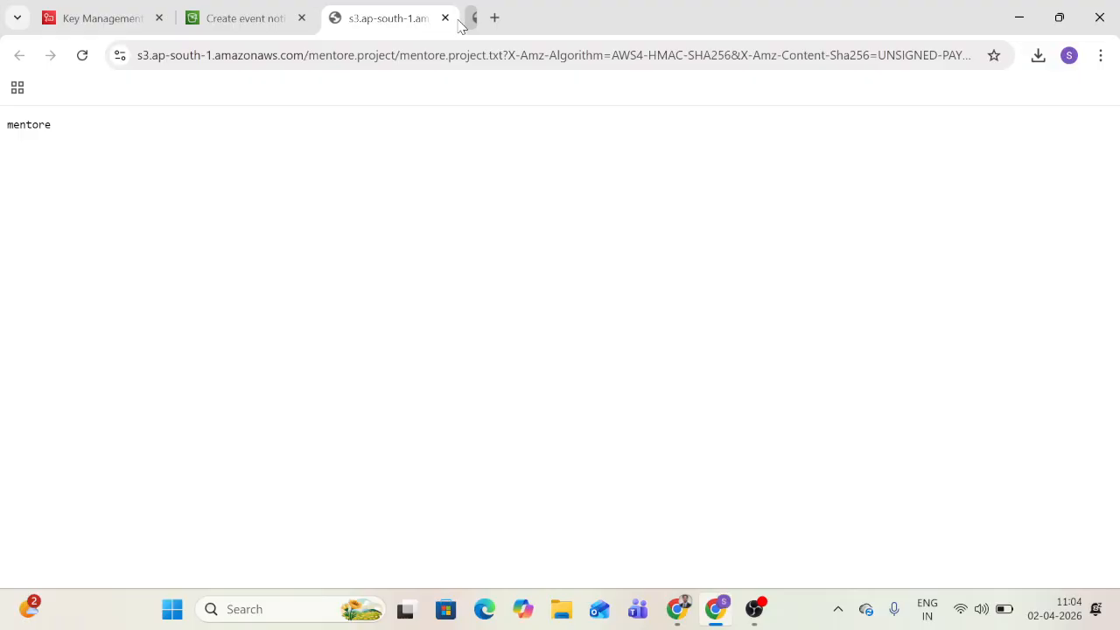
click(446, 19)
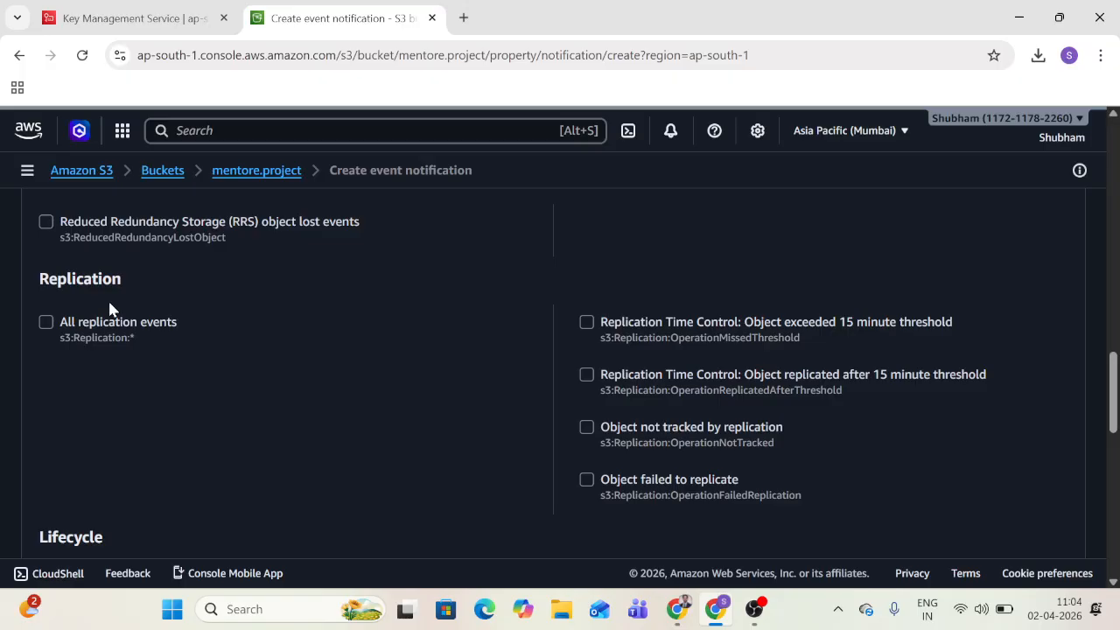
Step: Review the replication, lifecycle and Intelligent-Tiering event types, and enable all object create events for the notification
scroll(58, 371, down, 3)
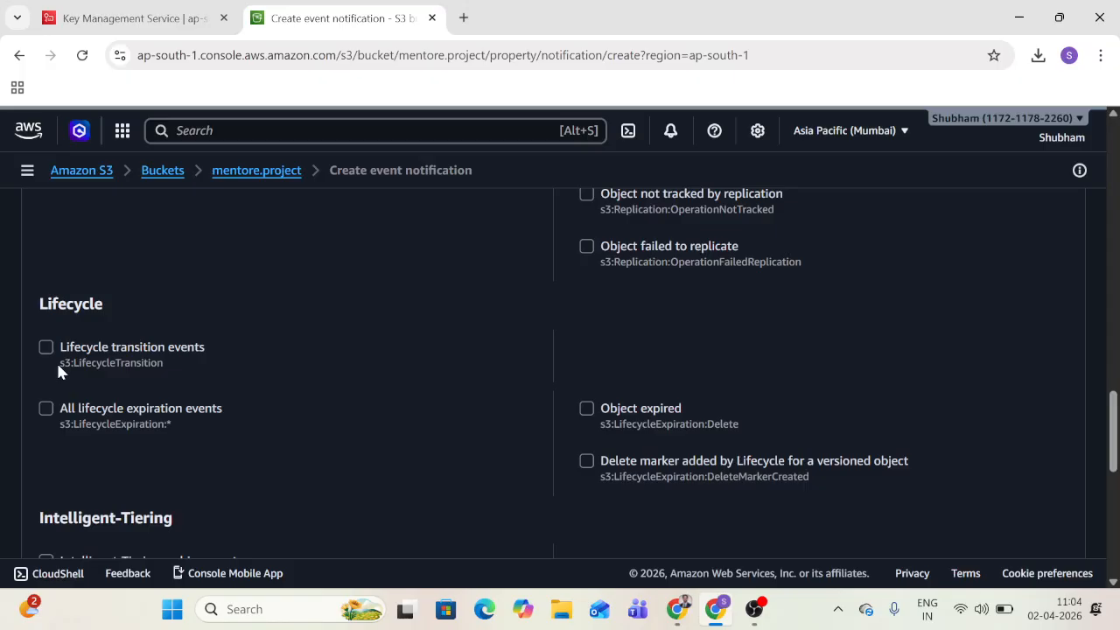
scroll(135, 450, down, 1)
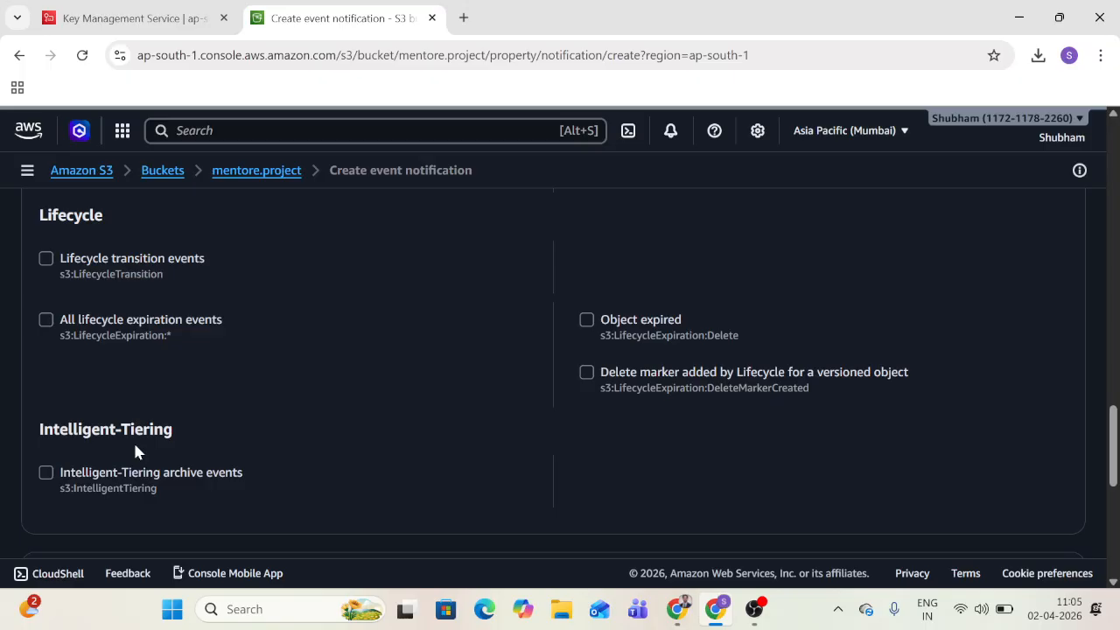
scroll(133, 440, up, 20)
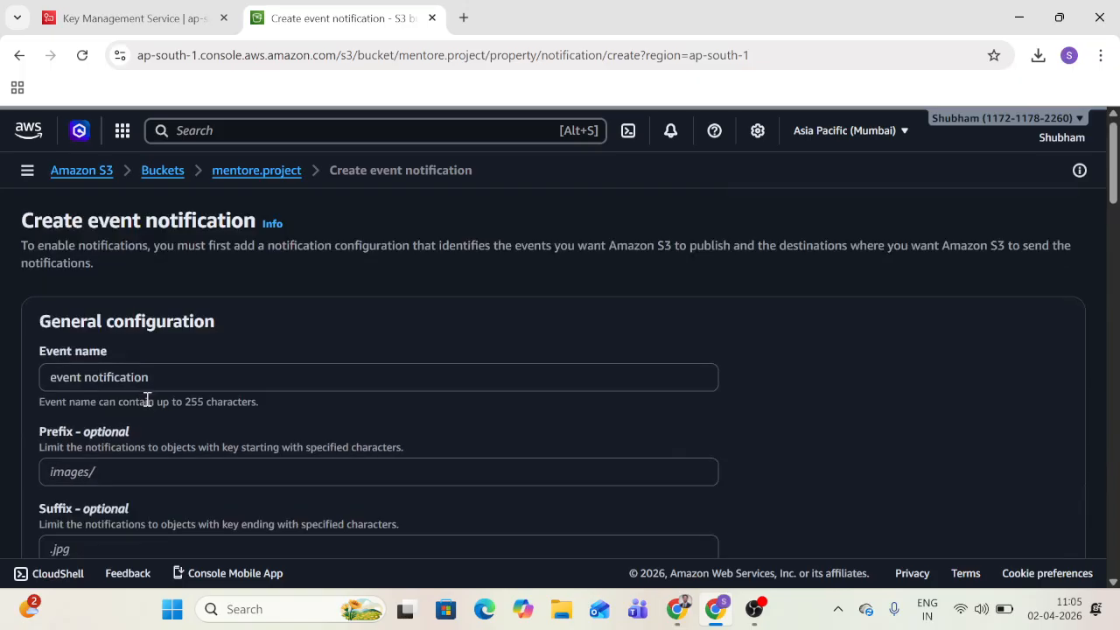
scroll(144, 395, down, 4)
scroll(146, 403, down, 2)
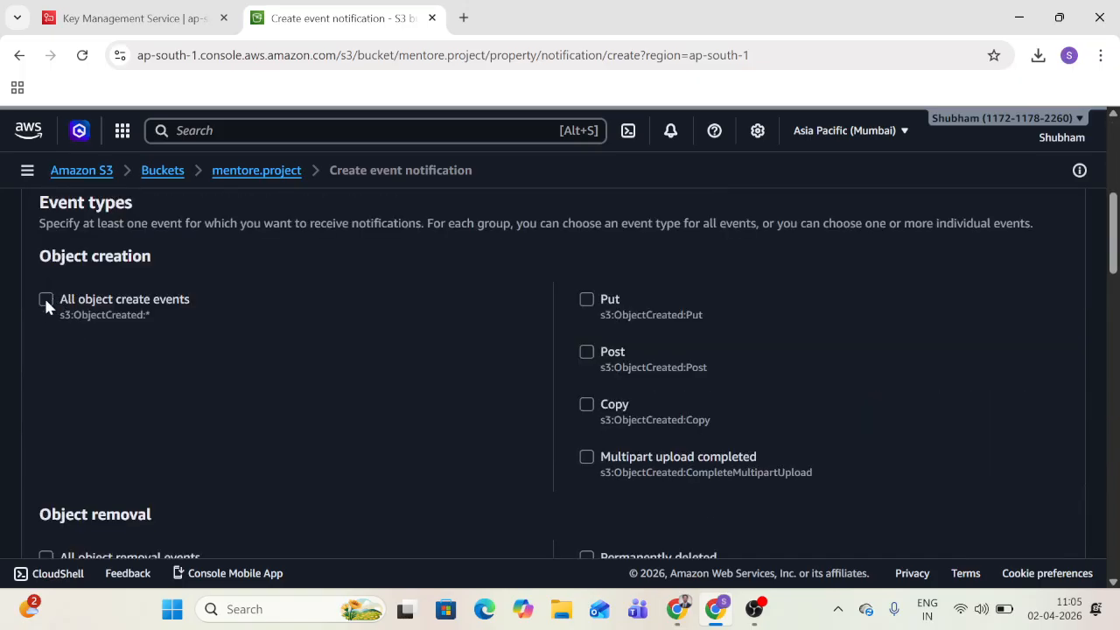
click(46, 300)
Step: Set the notification's destination to SNS topic and open the list of existing SNS topics
scroll(157, 329, down, 15)
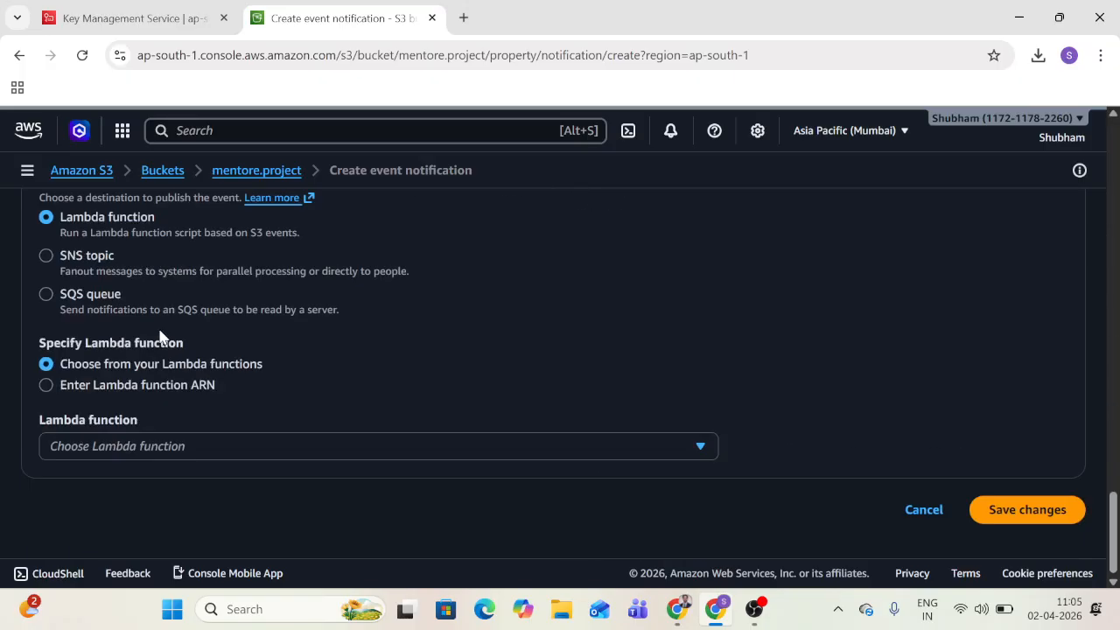
scroll(160, 335, up, 3)
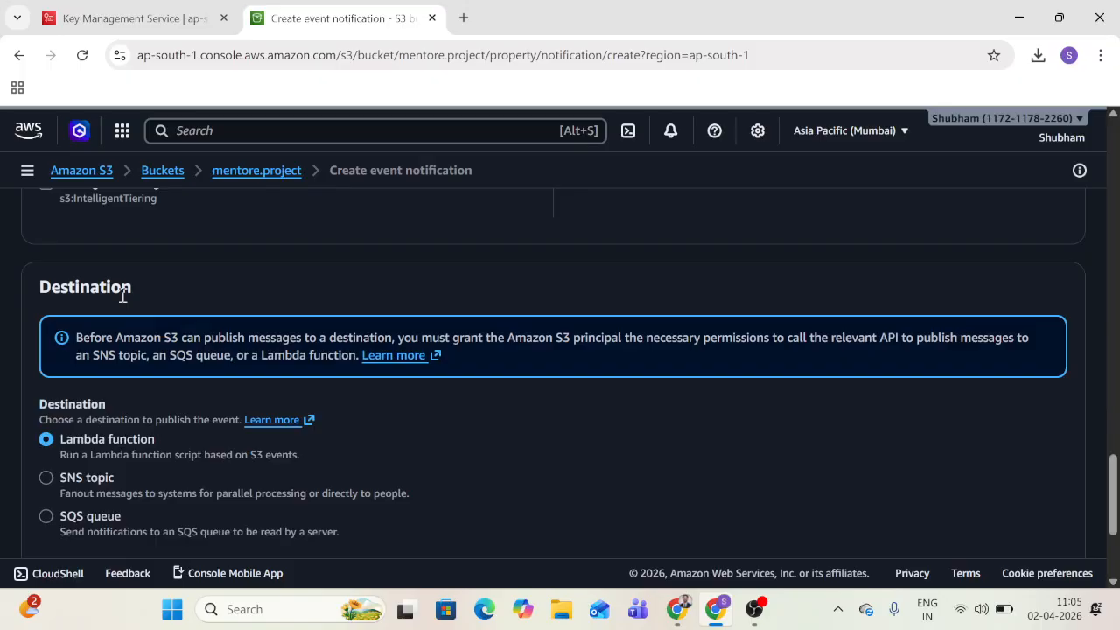
scroll(113, 271, down, 3)
scroll(111, 264, up, 1)
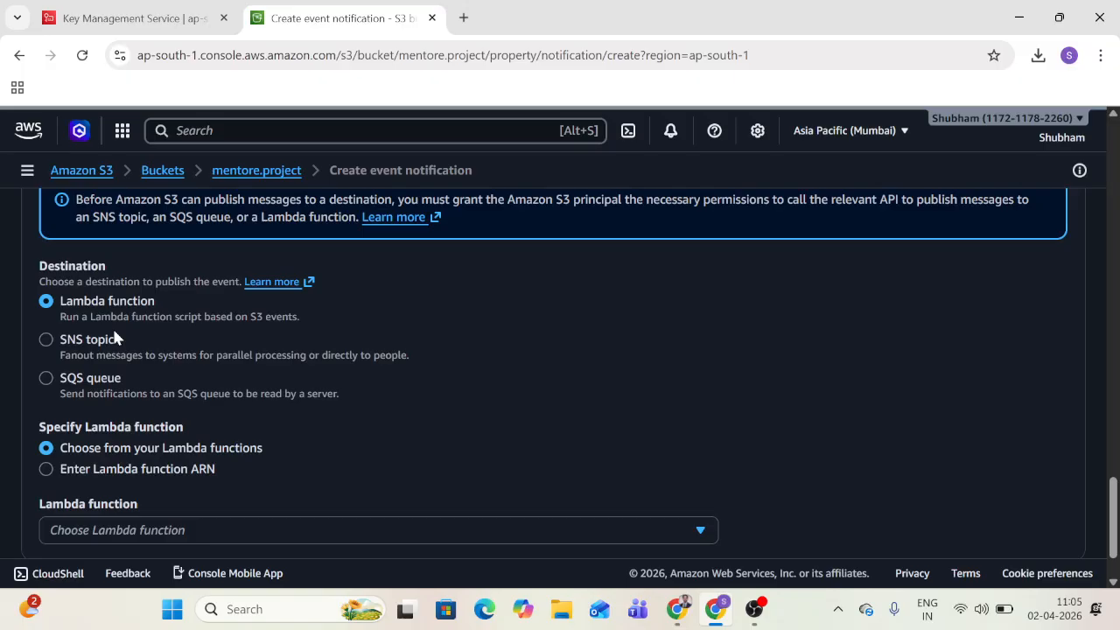
click(45, 339)
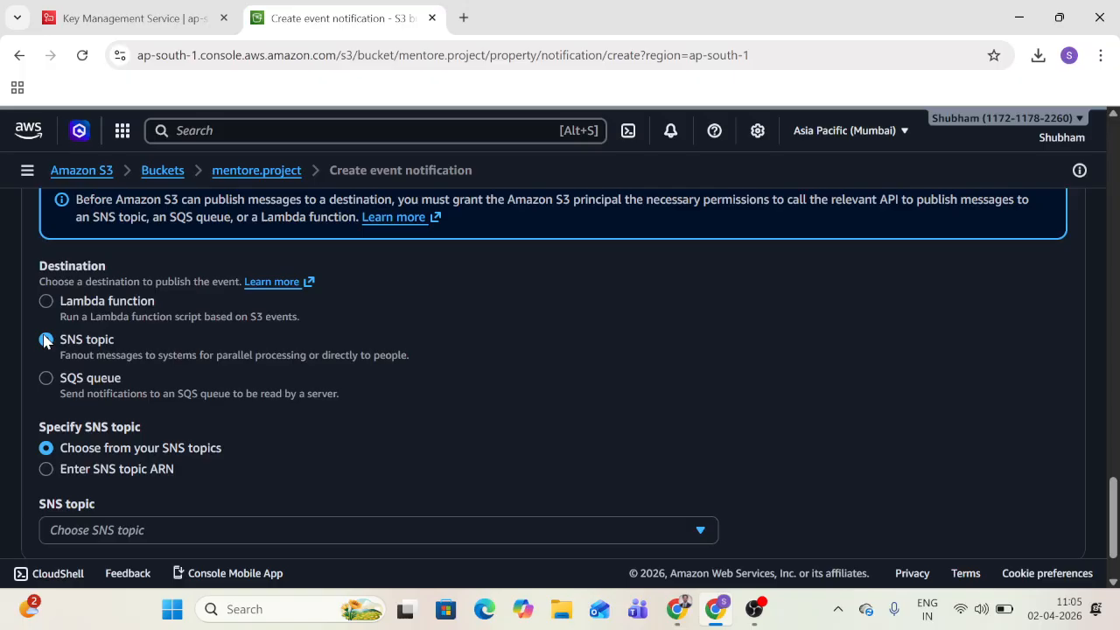
scroll(45, 340, down, 1)
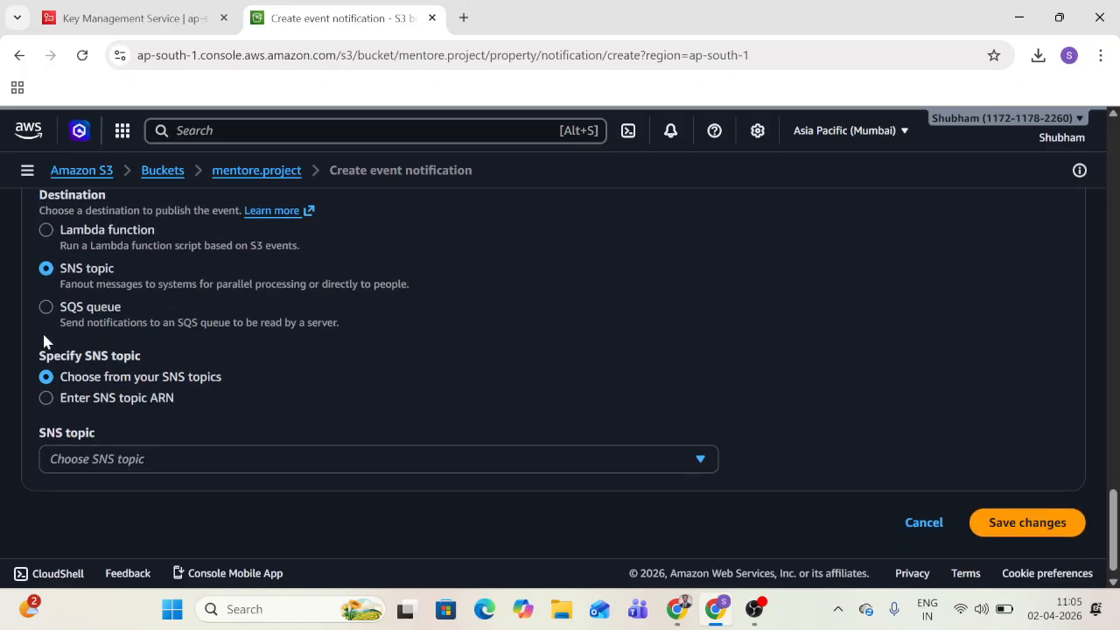
click(174, 467)
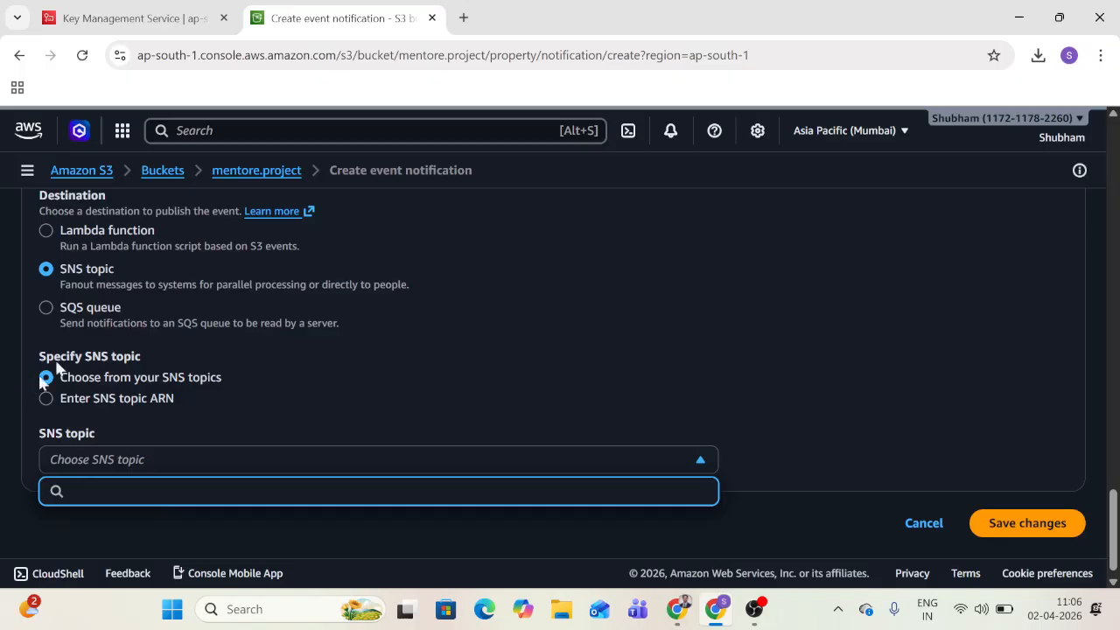
Step: Go over the whole notification form again, from event name, prefix and suffix through event types to the destination options
scroll(167, 330, up, 1)
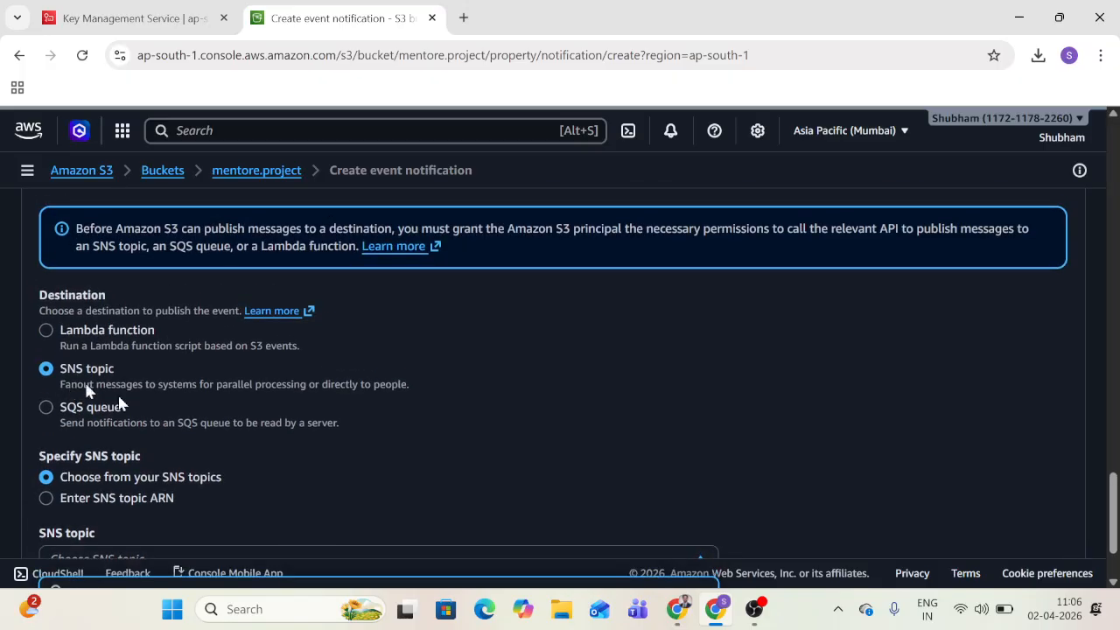
scroll(120, 403, down, 1)
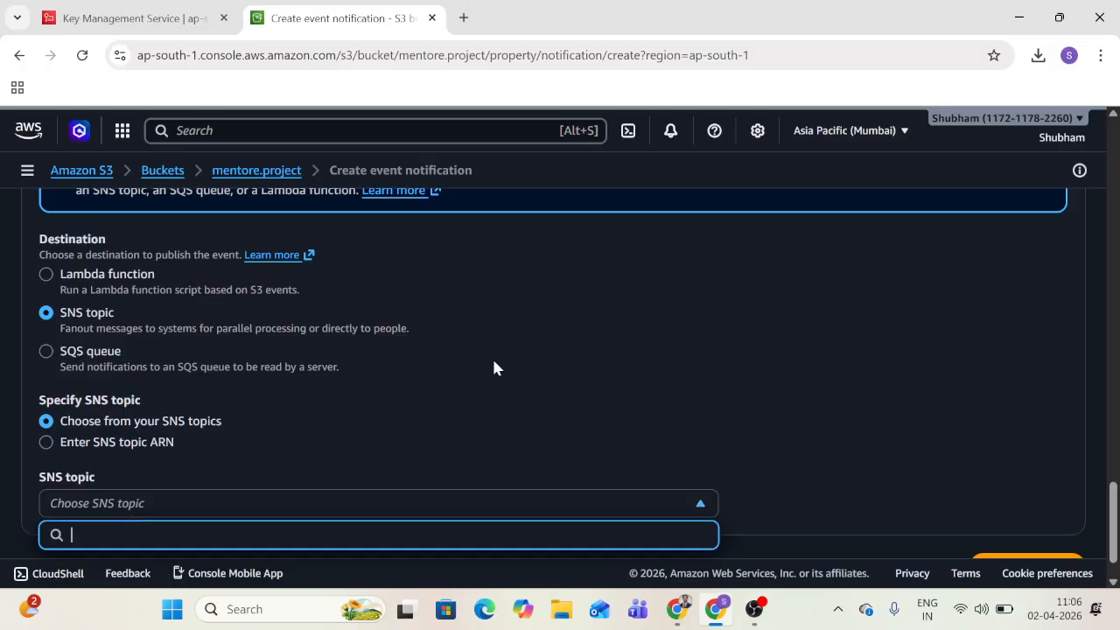
scroll(491, 360, down, 1)
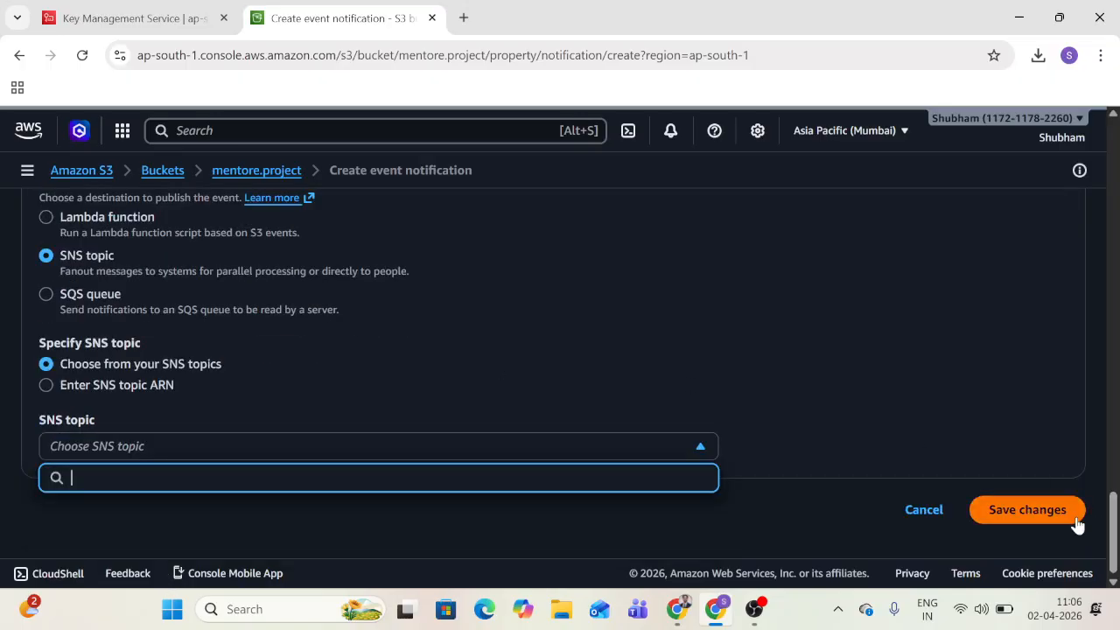
click(1078, 524)
scroll(1078, 525, up, 15)
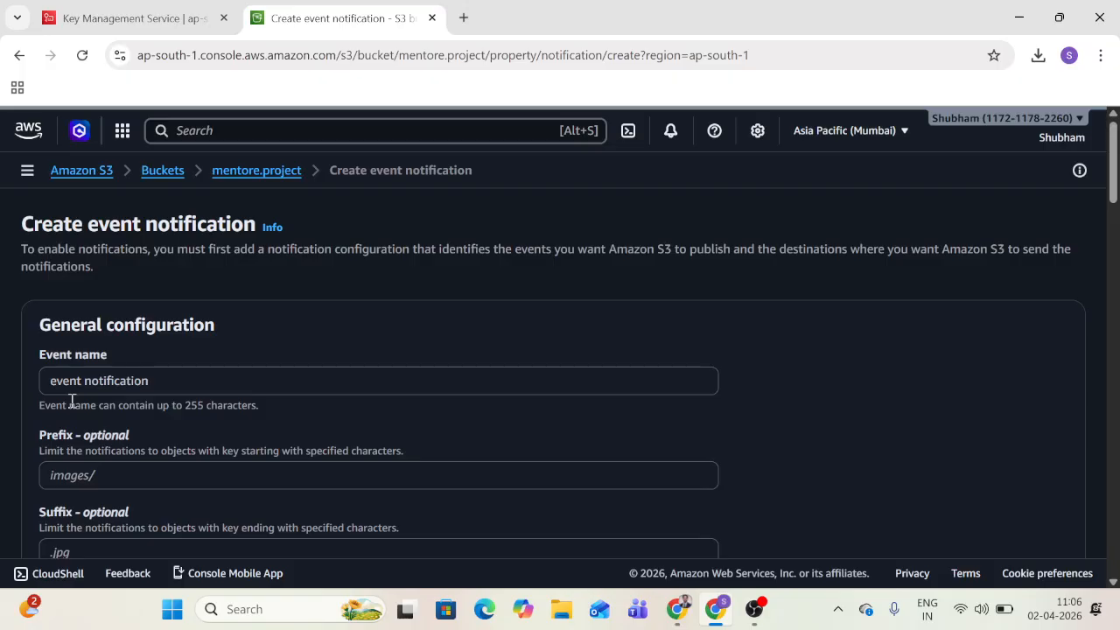
scroll(155, 387, down, 1)
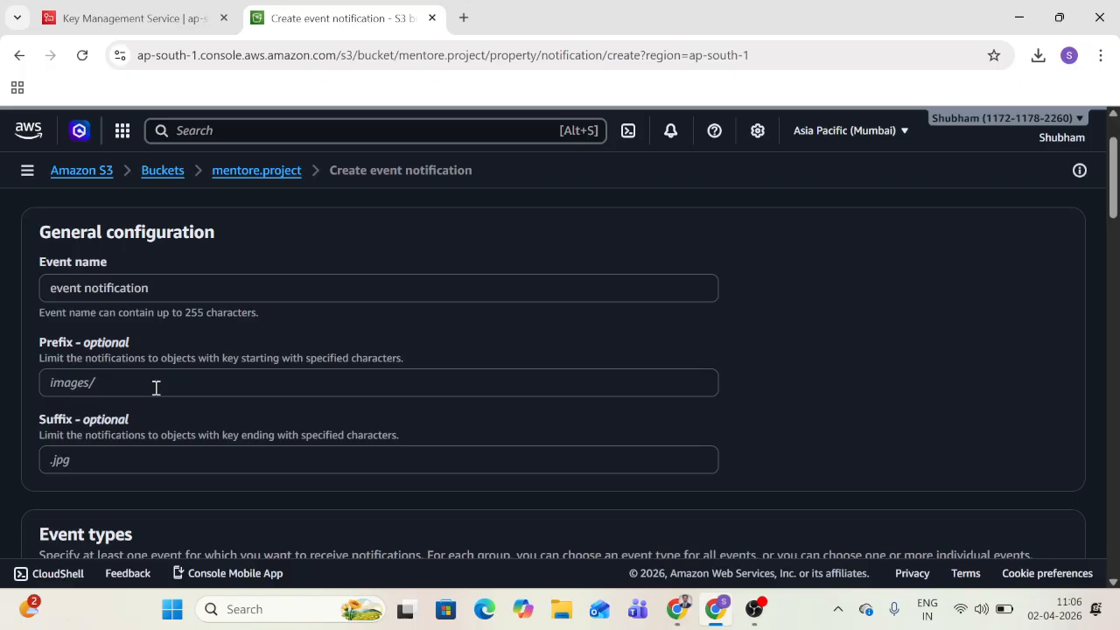
scroll(156, 388, down, 4)
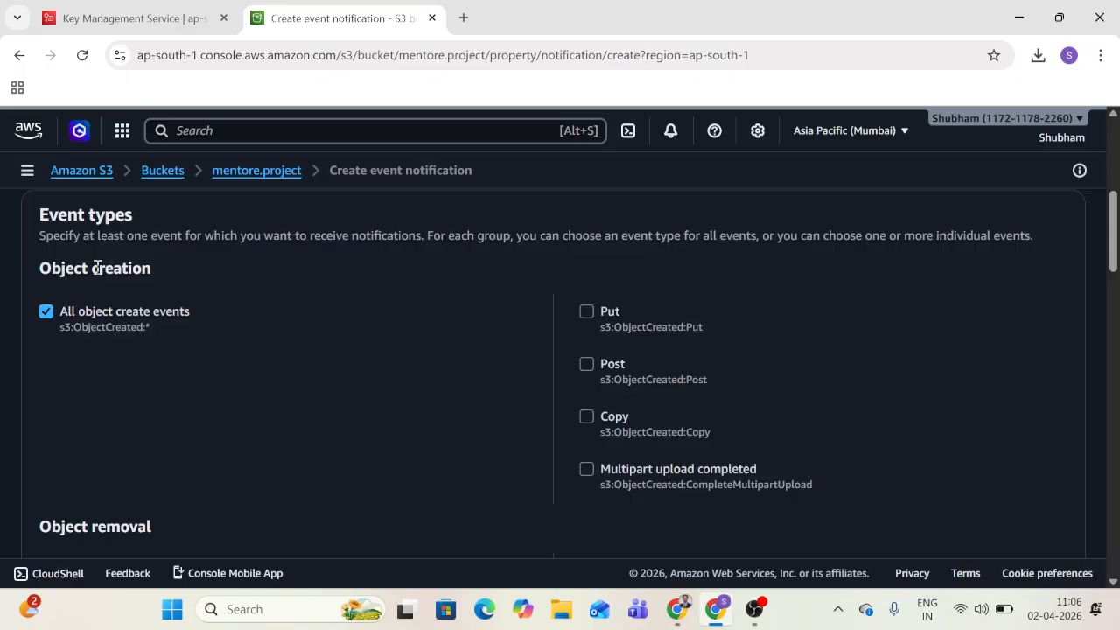
scroll(98, 267, down, 15)
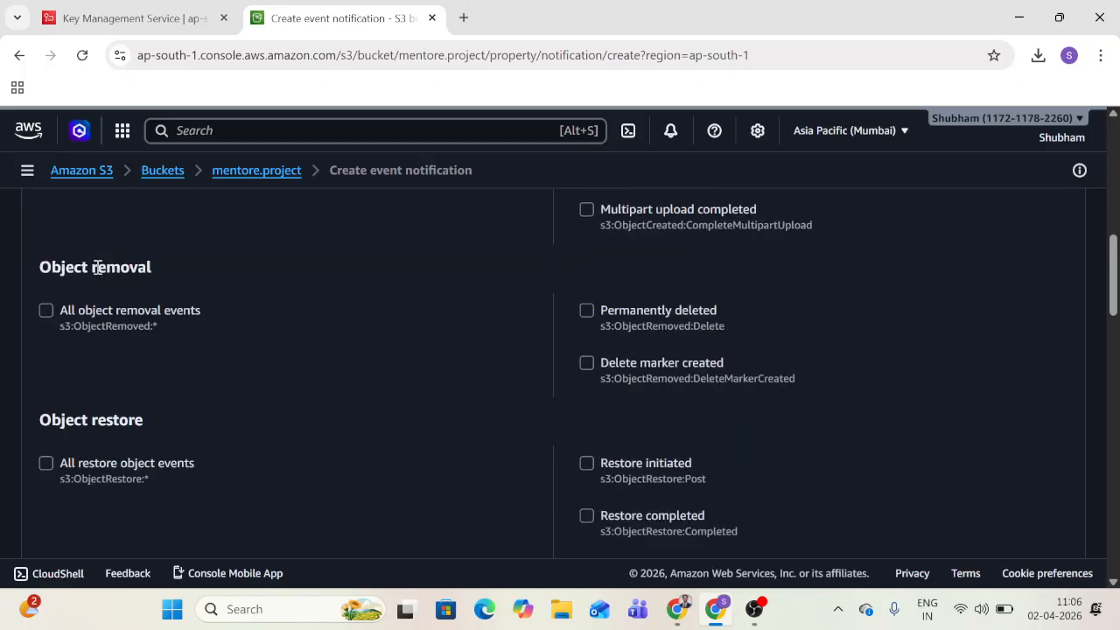
scroll(96, 274, down, 10)
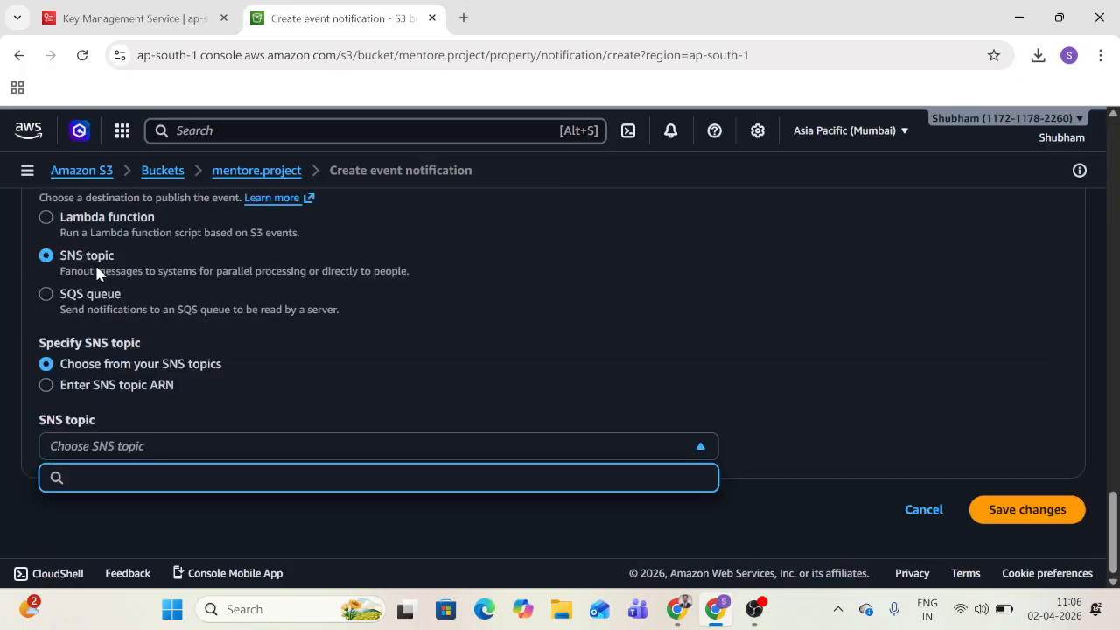
scroll(96, 274, up, 1)
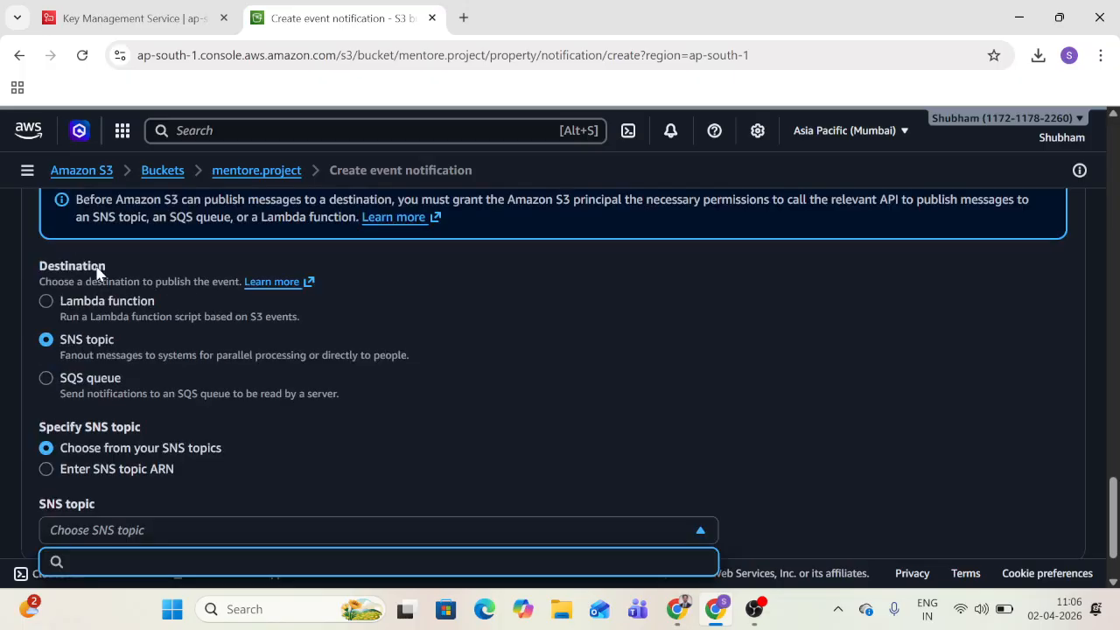
scroll(142, 354, up, 2)
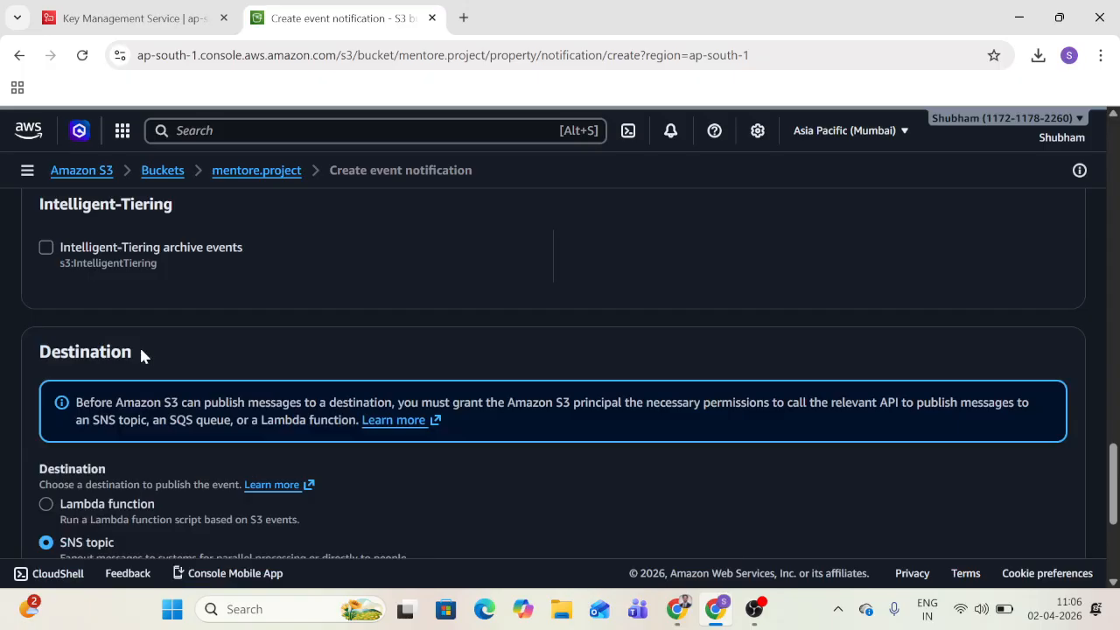
scroll(140, 350, down, 1)
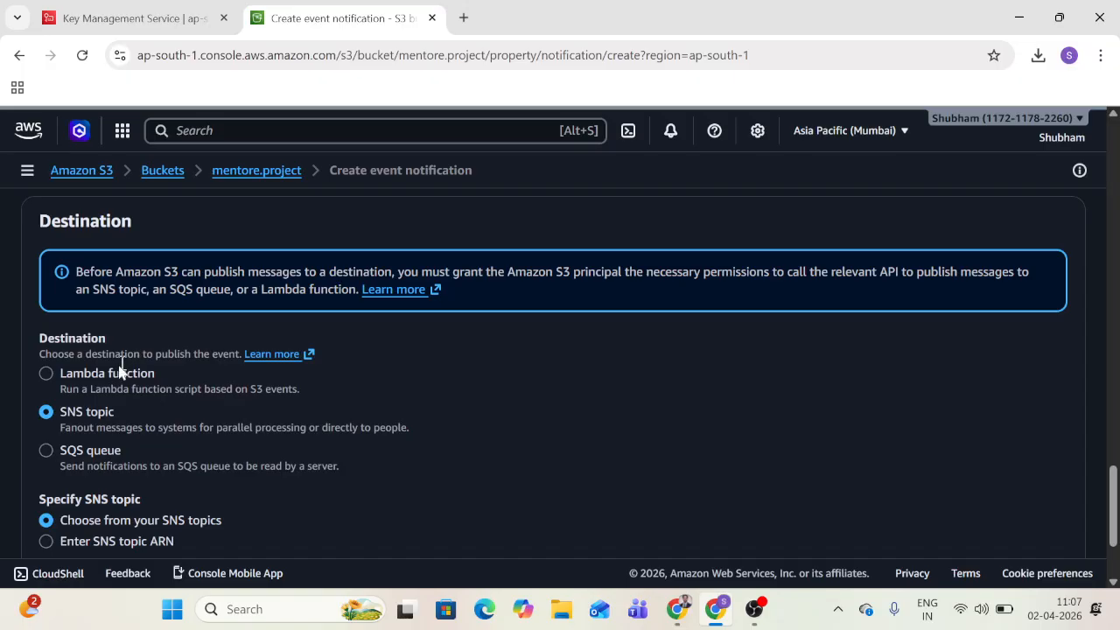
scroll(65, 415, down, 1)
Step: Compare choosing an existing SNS topic with entering an SNS topic ARN, and cancel creating the event notification
click(67, 424)
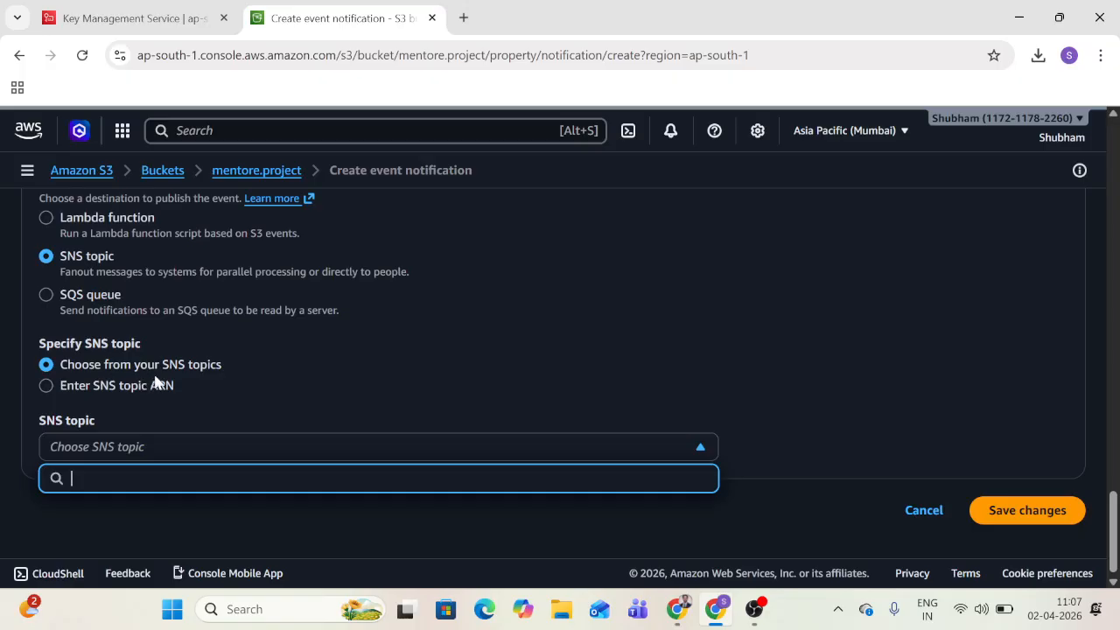
click(49, 384)
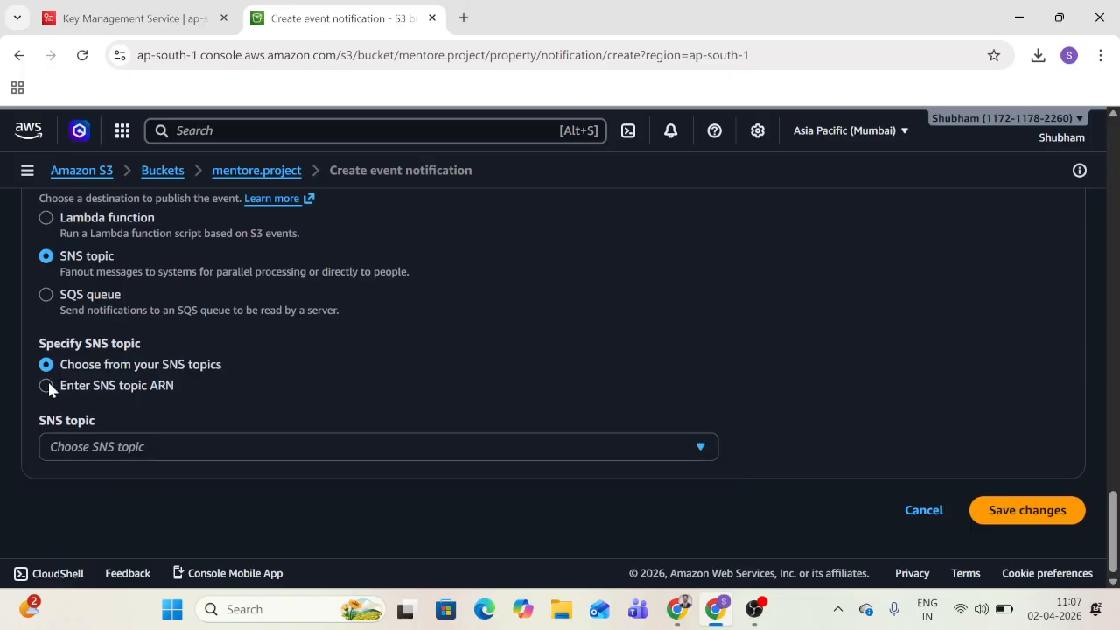
click(49, 385)
click(49, 366)
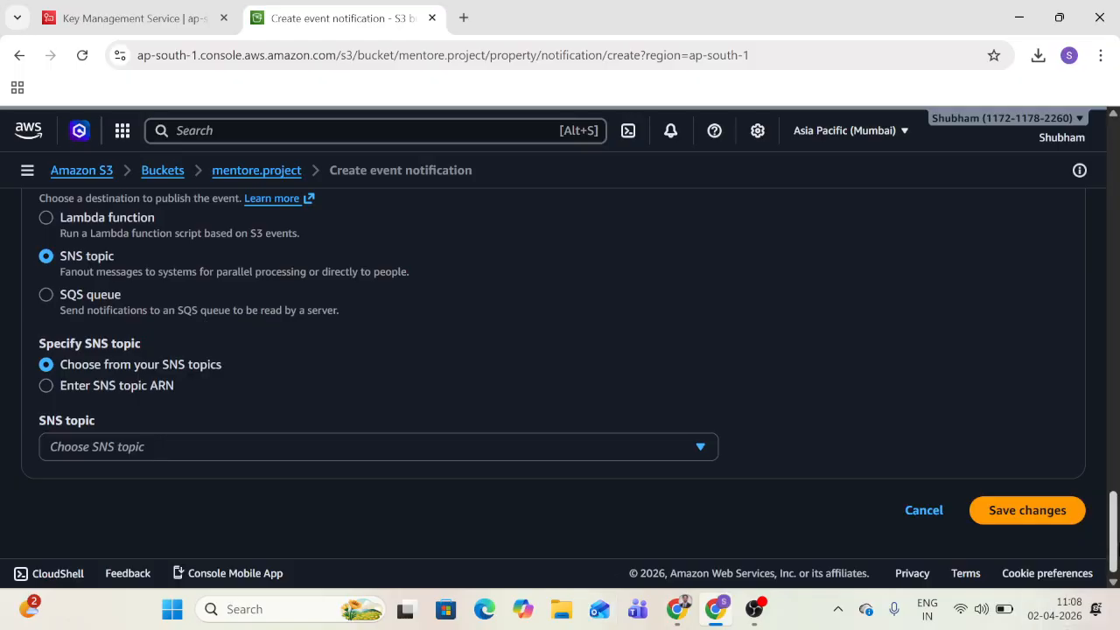
click(940, 517)
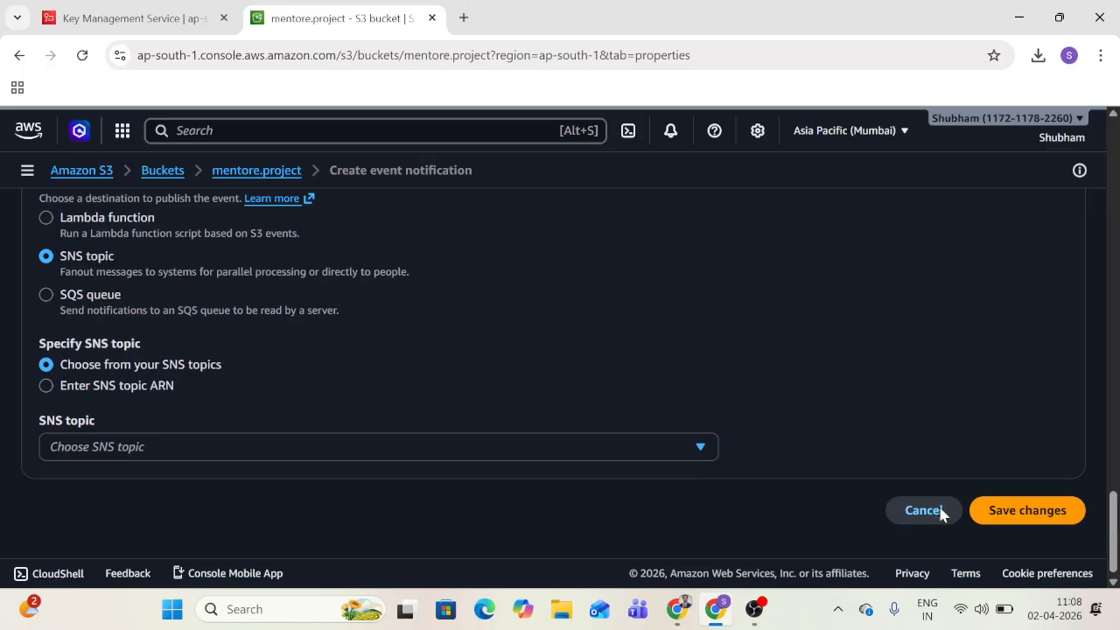
Step: Go from the properties of mentore.project to its list of stored objects
scroll(377, 385, up, 15)
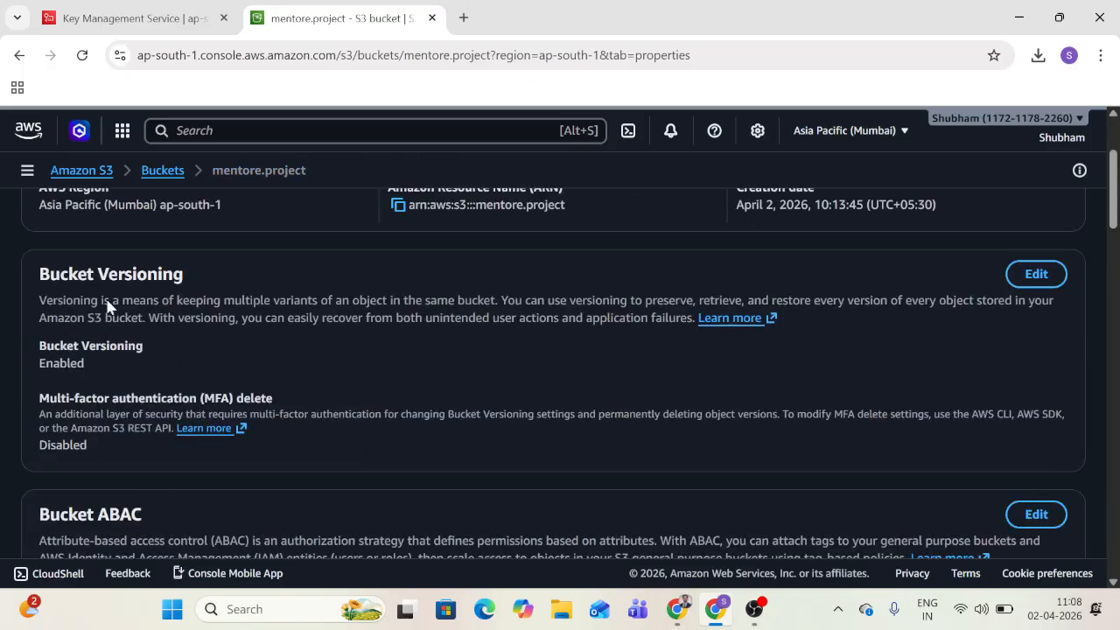
scroll(96, 293, up, 2)
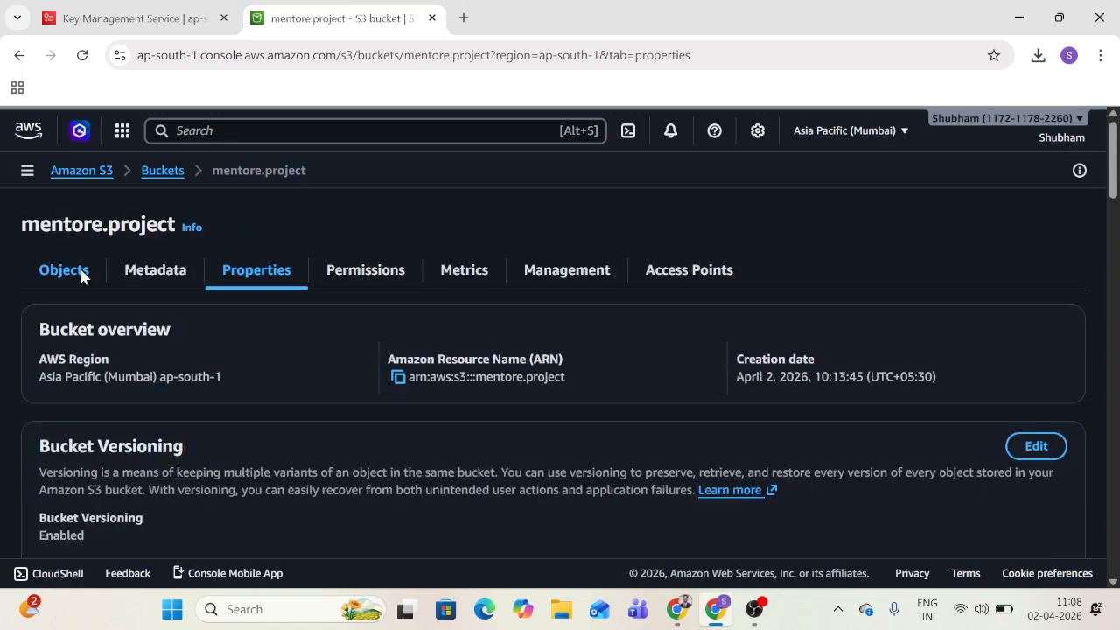
click(82, 275)
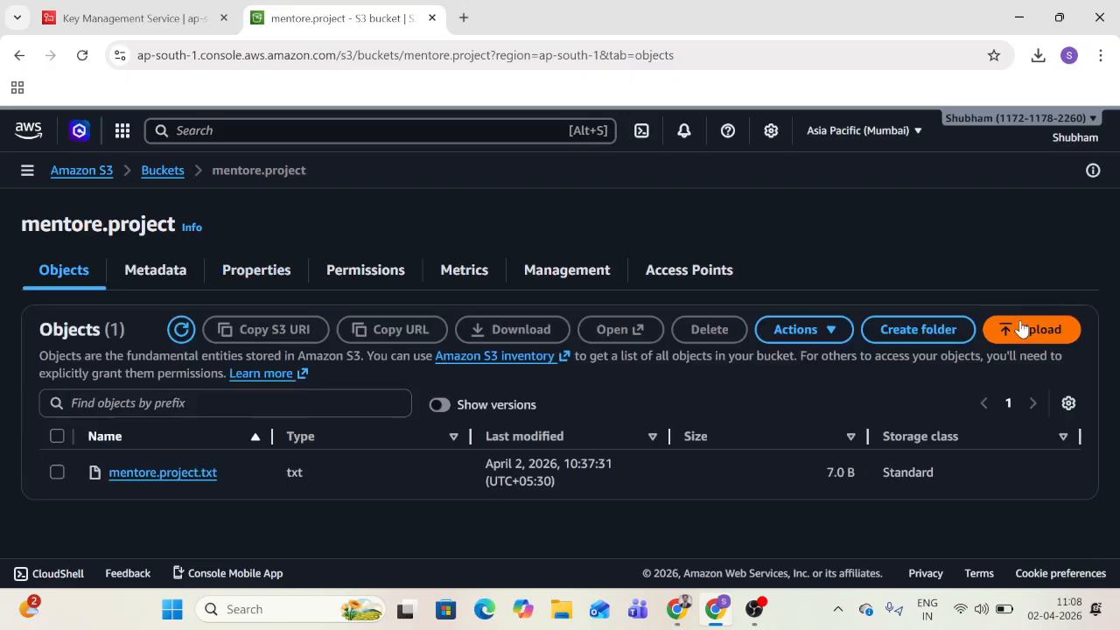
Step: Look at the upload page for mentore.project and return to the bucket's object list
click(1022, 328)
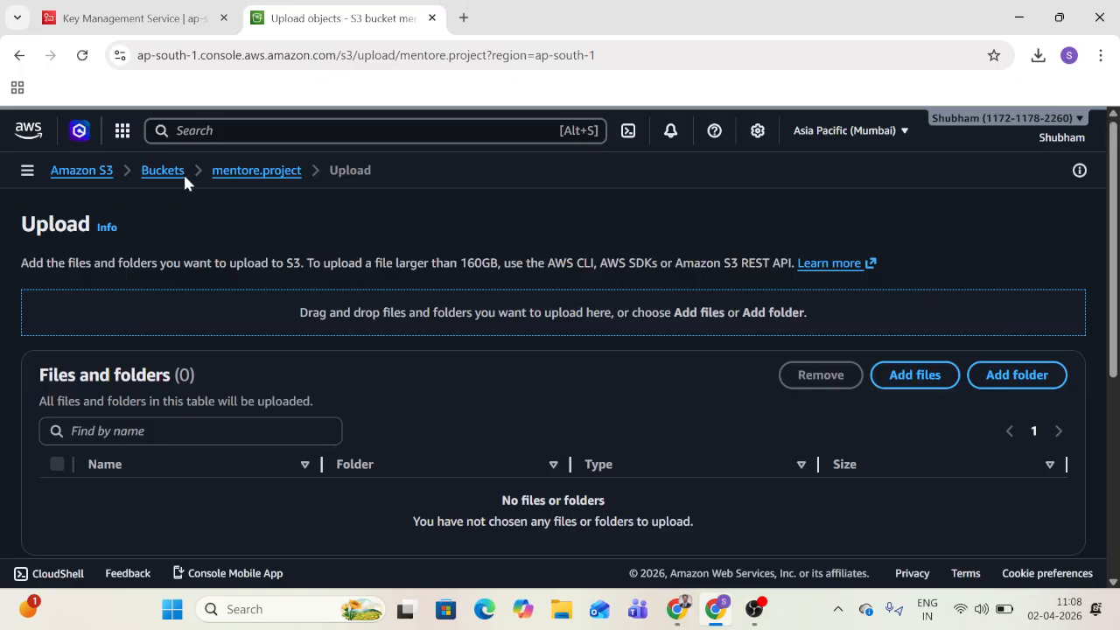
click(237, 175)
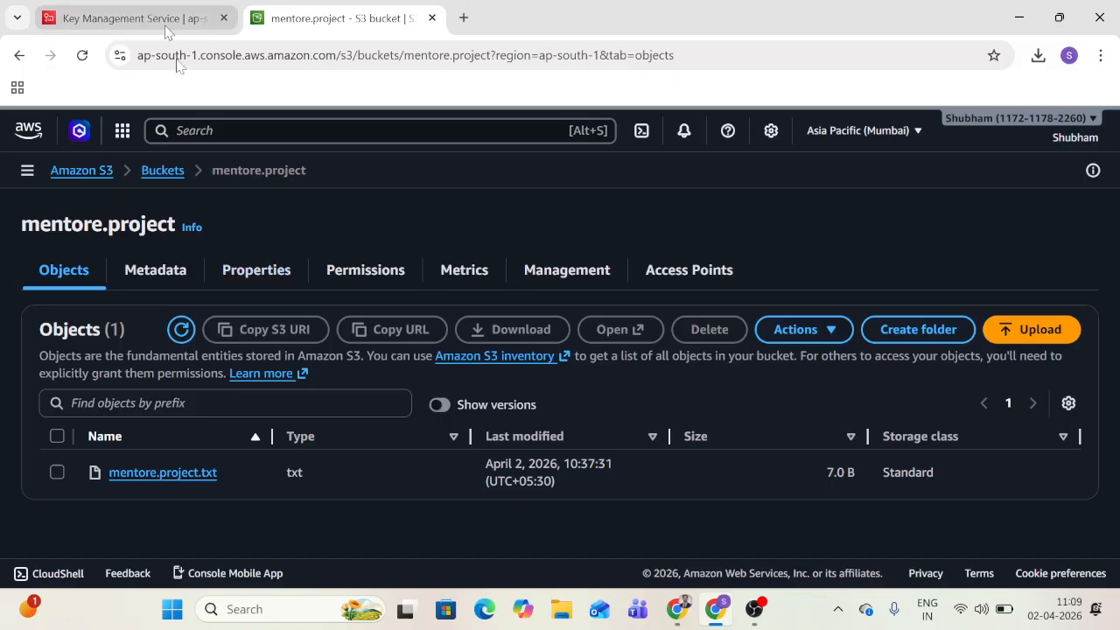
Step: Switch to the Google Meet call, look through the list of participants, and go back to the S3 console
click(691, 622)
click(589, 550)
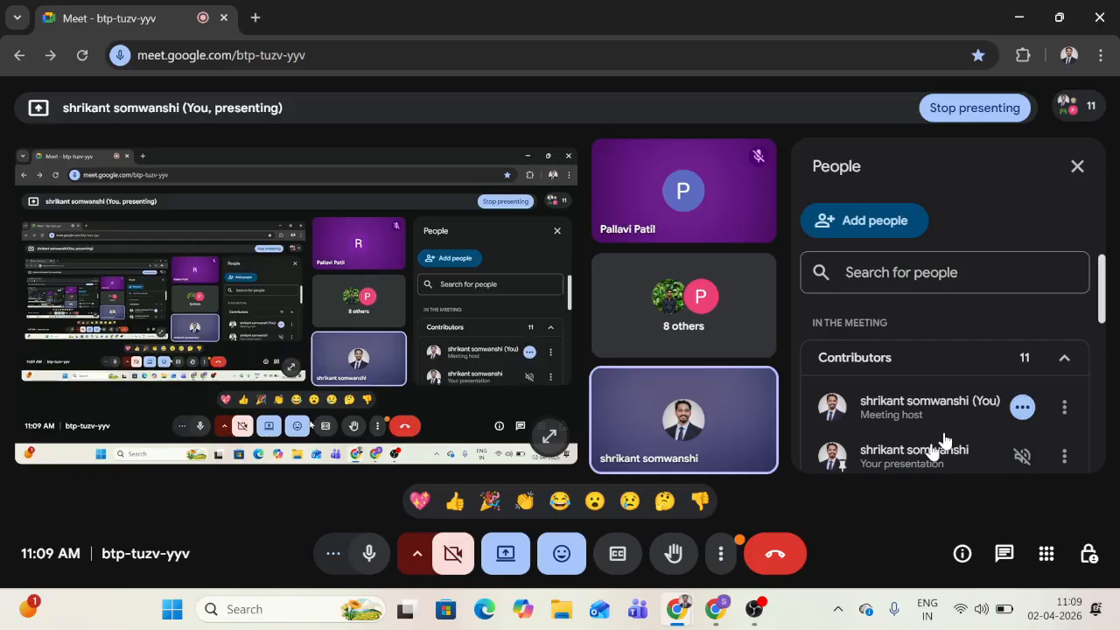
scroll(944, 439, down, 10)
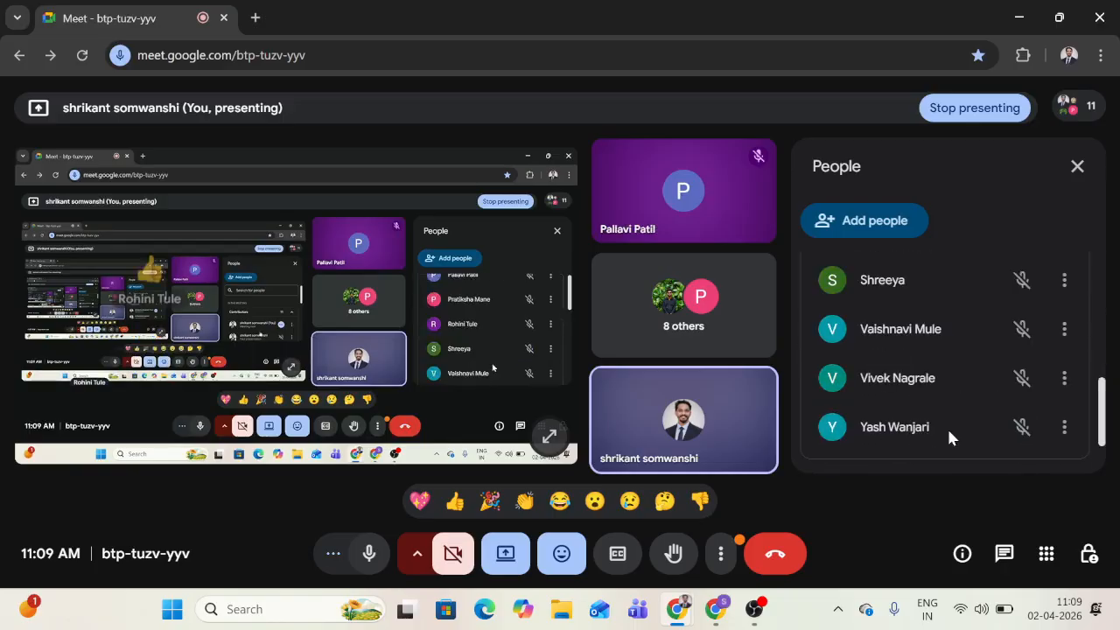
scroll(950, 432, up, 2)
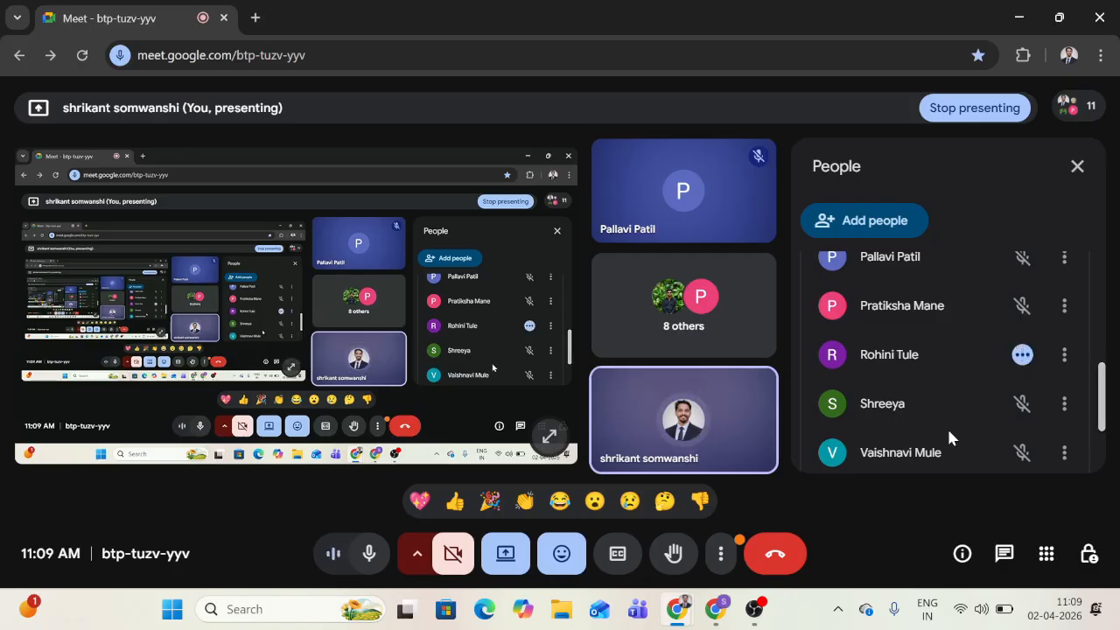
scroll(949, 437, up, 1)
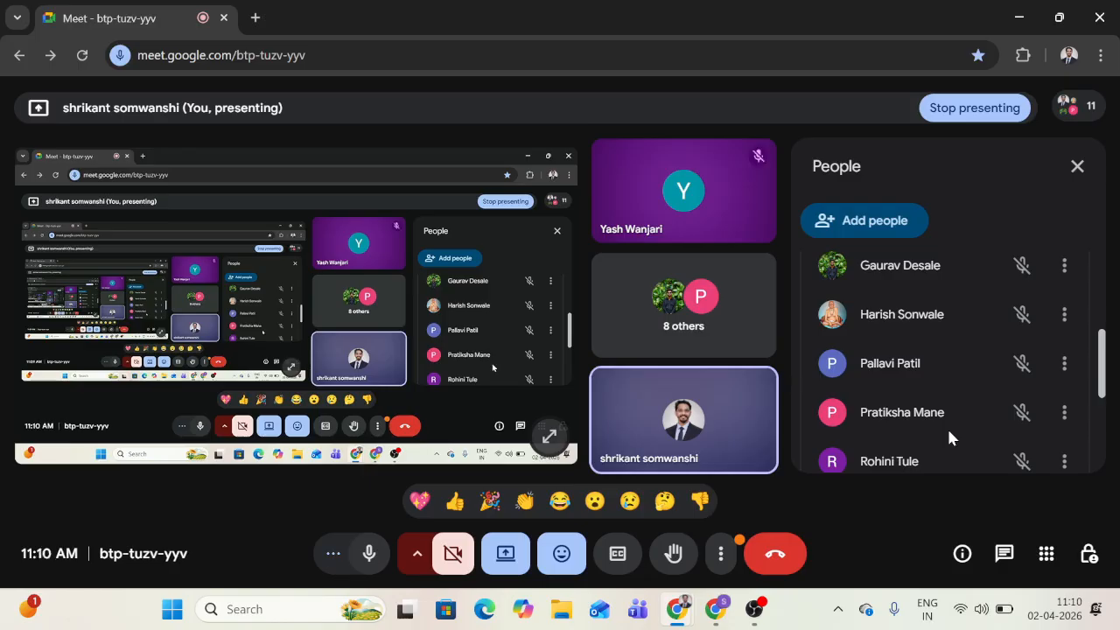
scroll(890, 376, down, 3)
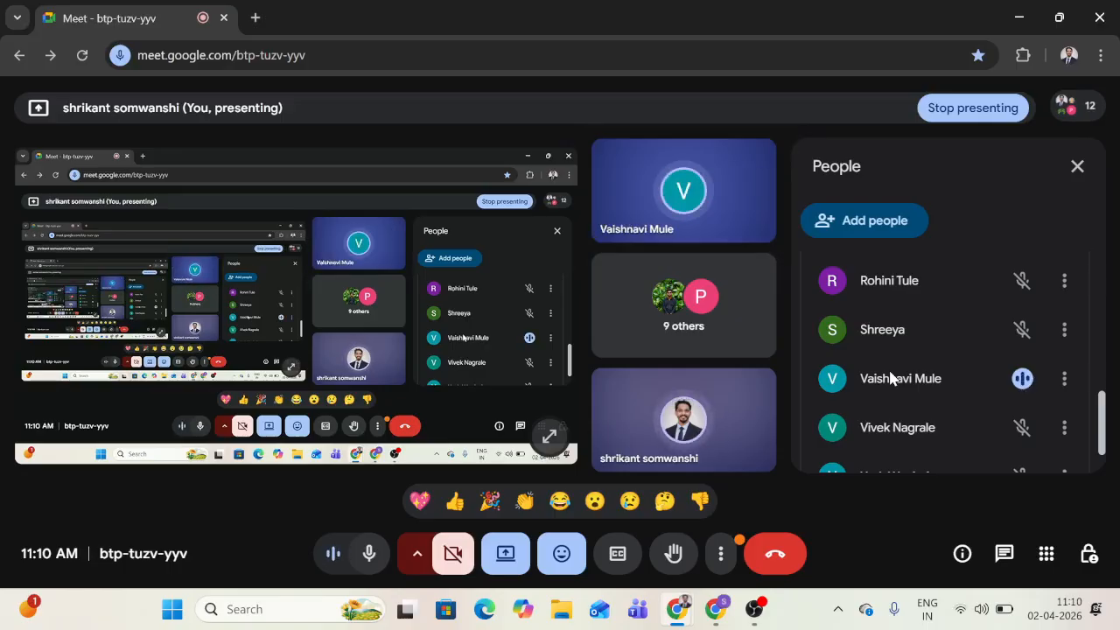
click(1022, 18)
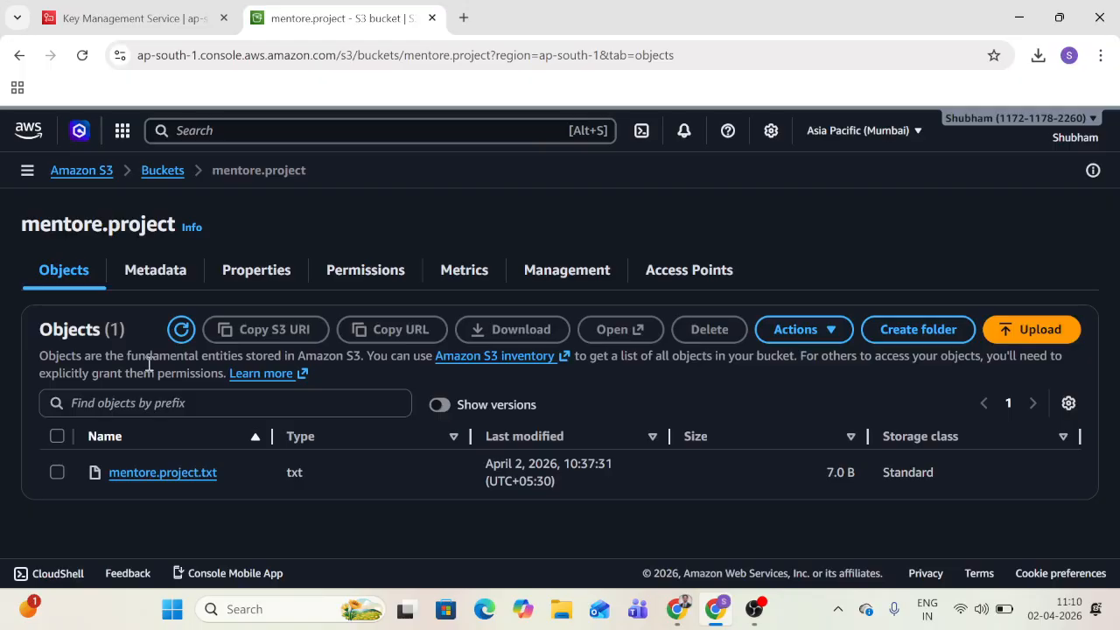
Step: Review the properties of mentore.project, from Bucket Versioning through Amazon EventBridge and Transfer acceleration to Object Lock
click(257, 270)
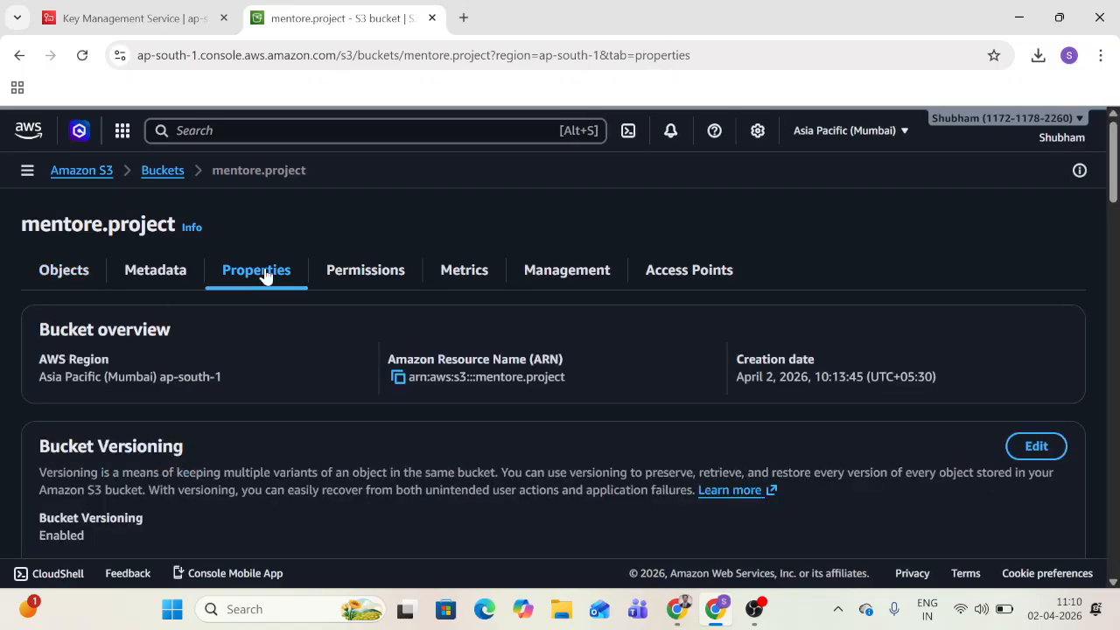
scroll(223, 456, down, 1)
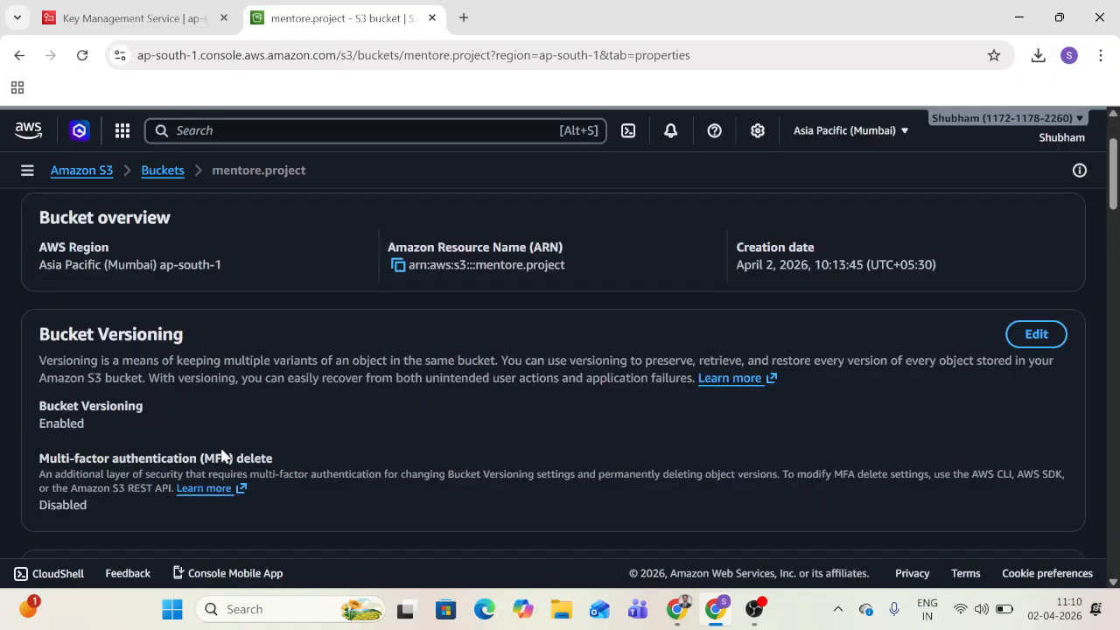
scroll(220, 455, down, 10)
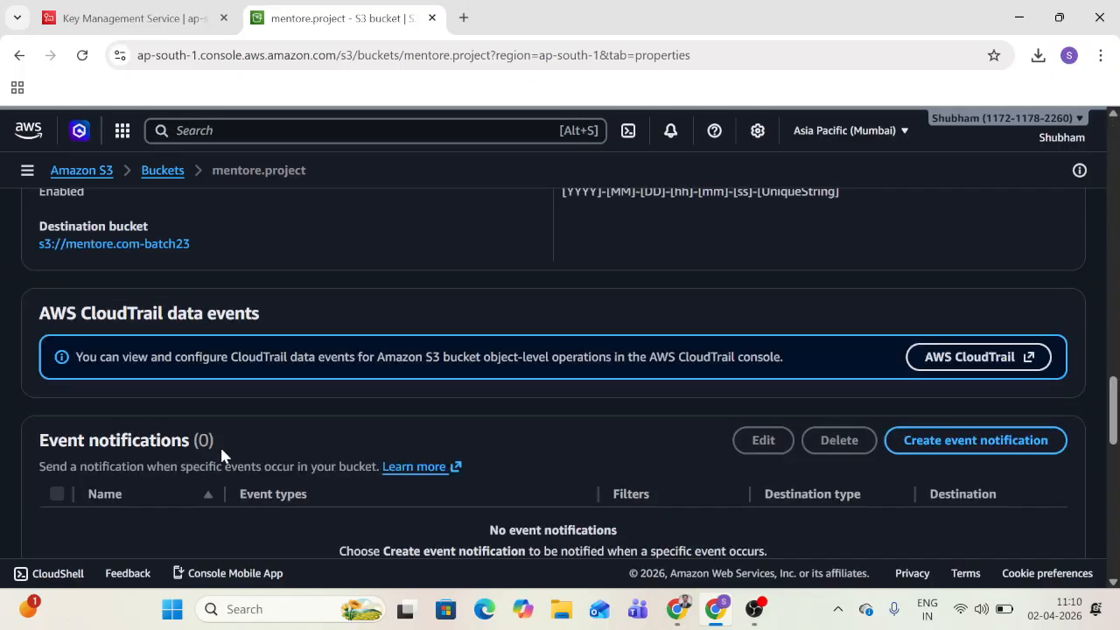
scroll(220, 455, down, 3)
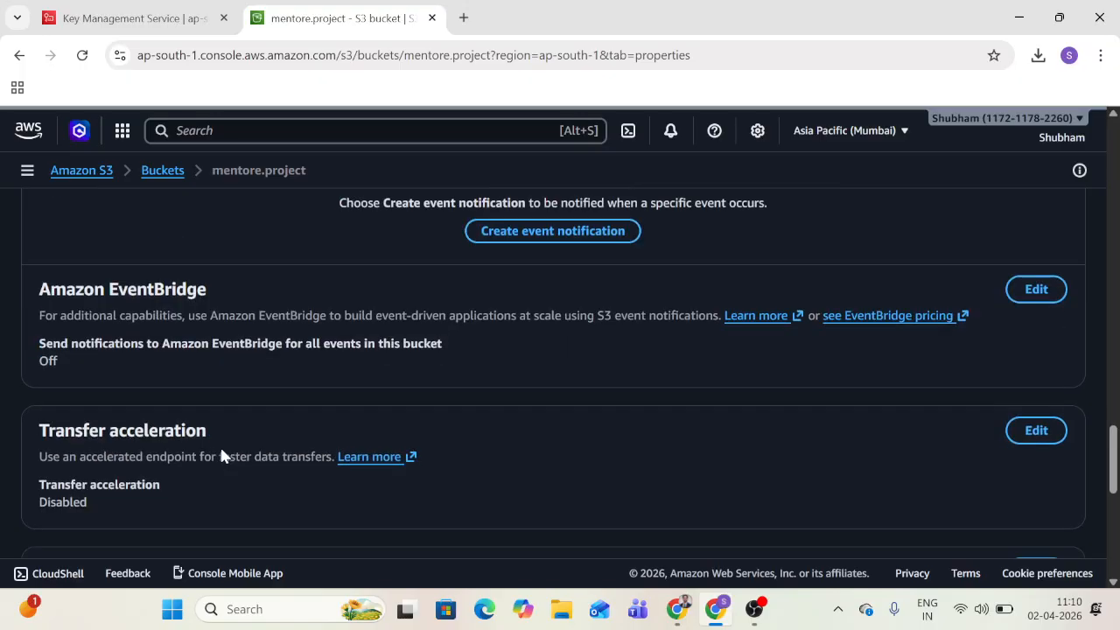
scroll(219, 444, down, 1)
drag(207, 255, 18, 242)
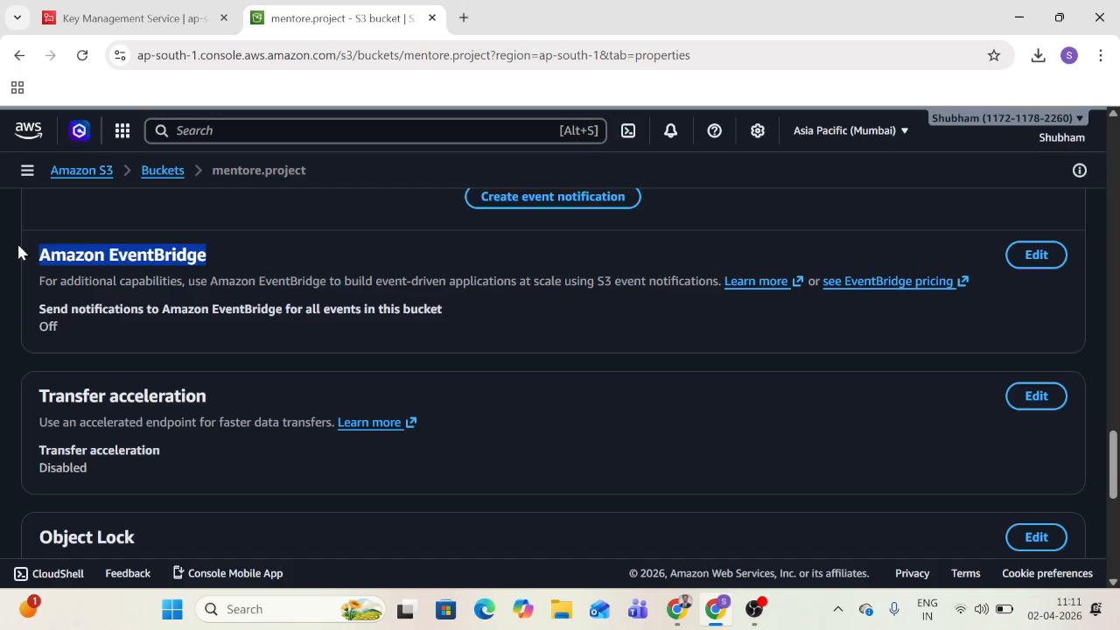
scroll(215, 291, down, 2)
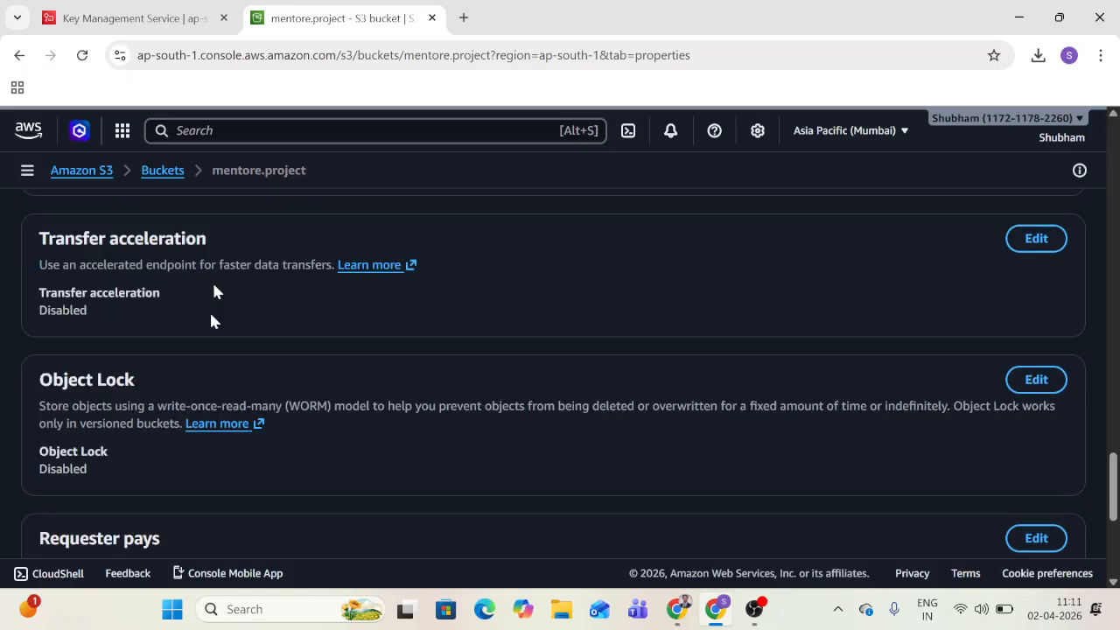
scroll(212, 322, down, 2)
drag(140, 266, 33, 253)
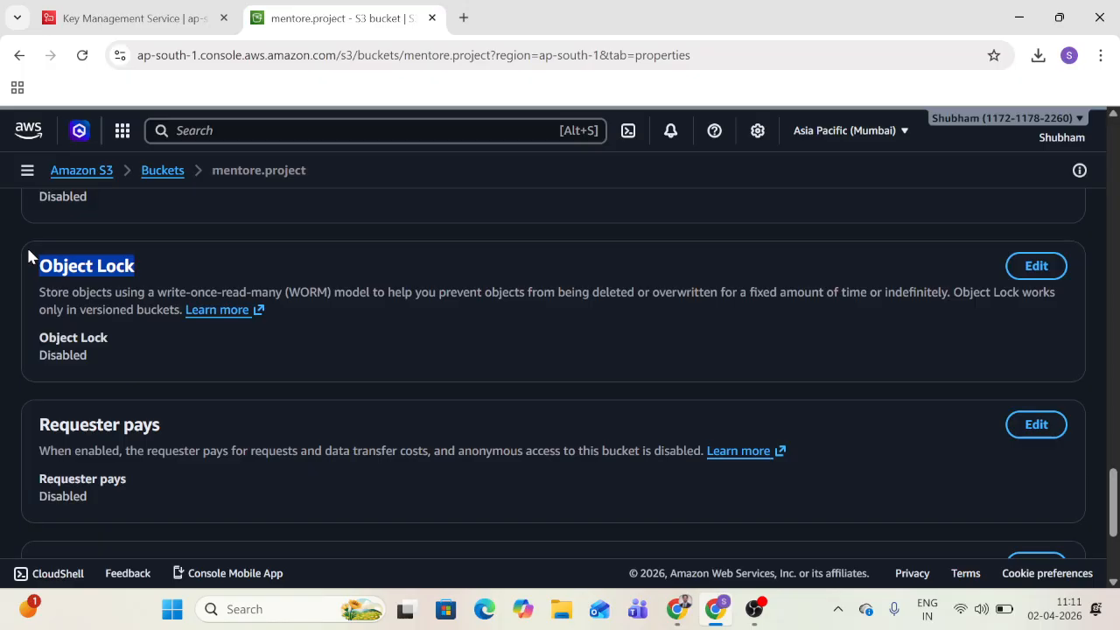
Step: In the Object Lock settings, select Enable, acknowledge the permanent locking notice, and enable default retention
click(1033, 267)
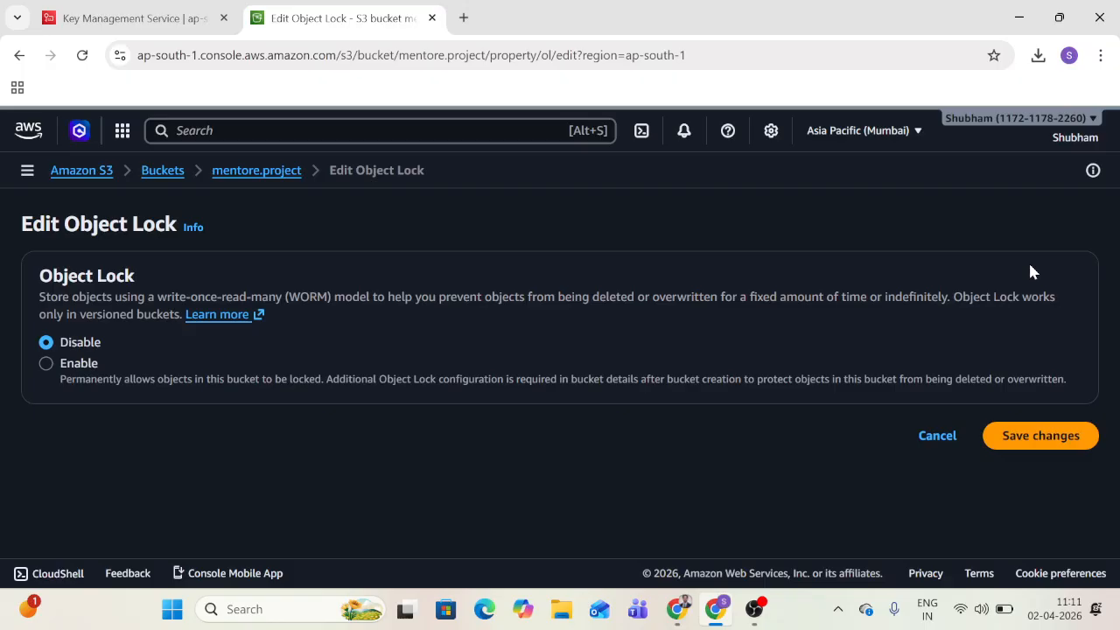
click(47, 364)
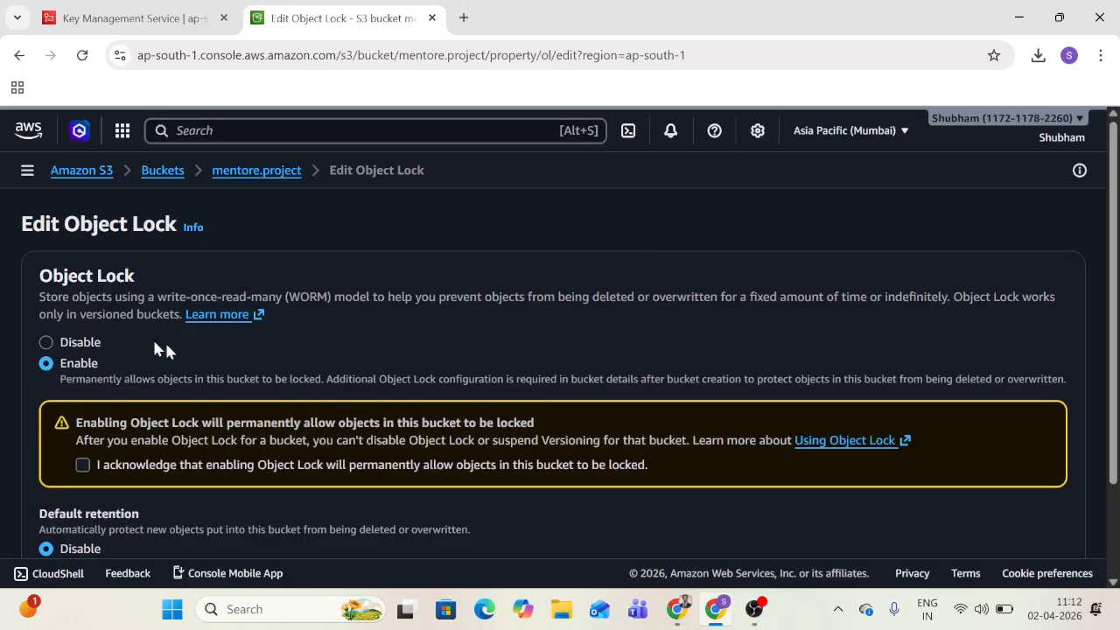
scroll(259, 387, down, 3)
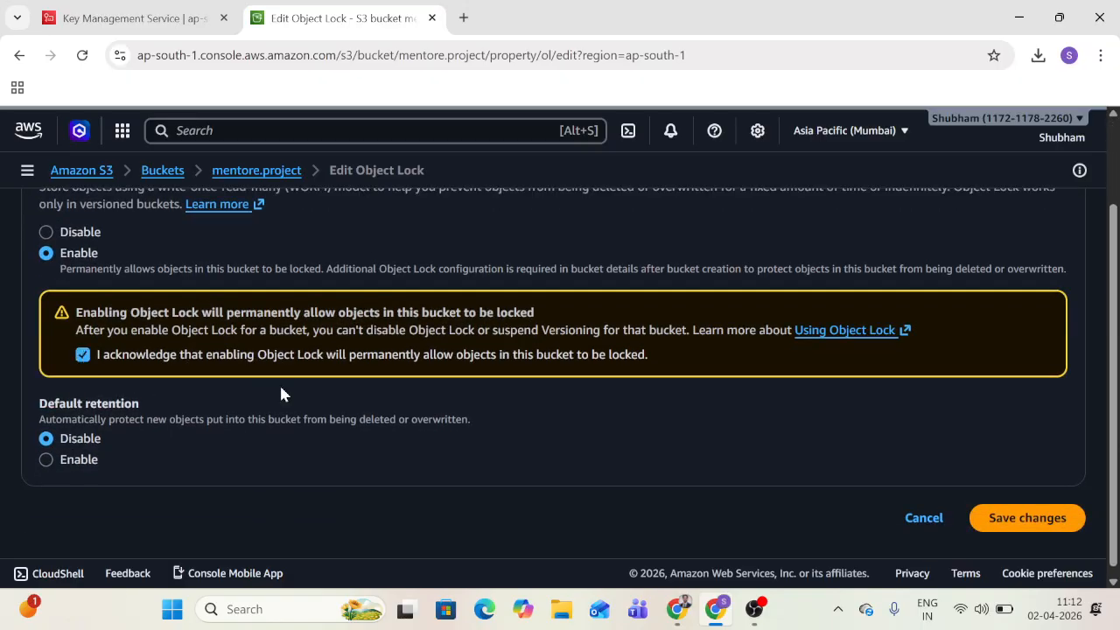
click(47, 459)
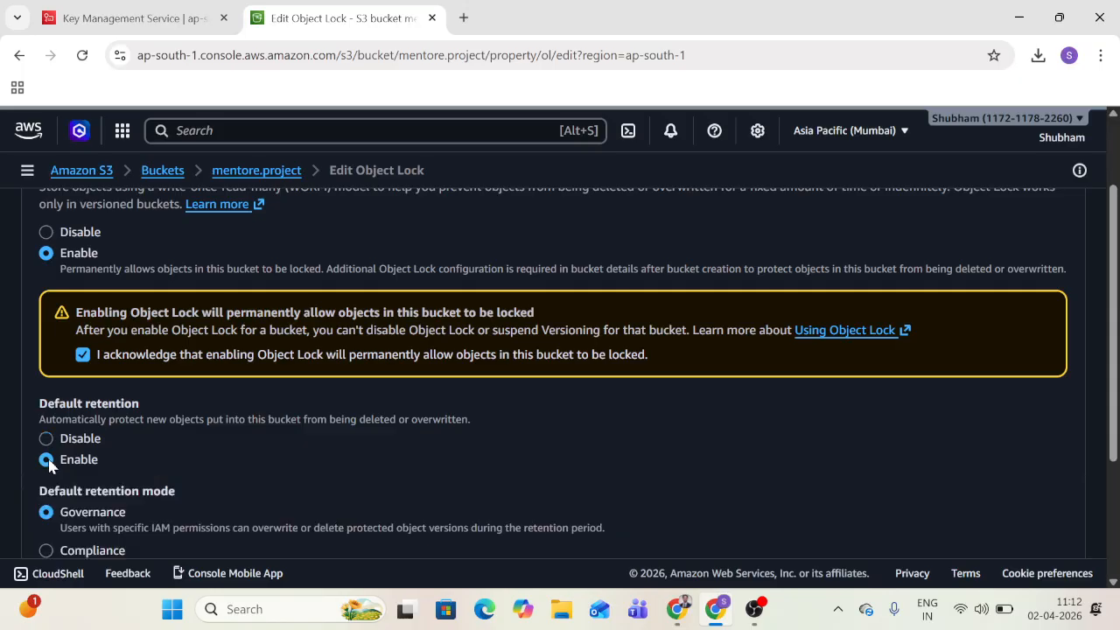
Step: Examine the Governance and Compliance retention modes and the retention period units, and cancel the Object Lock edit
scroll(178, 450, down, 2)
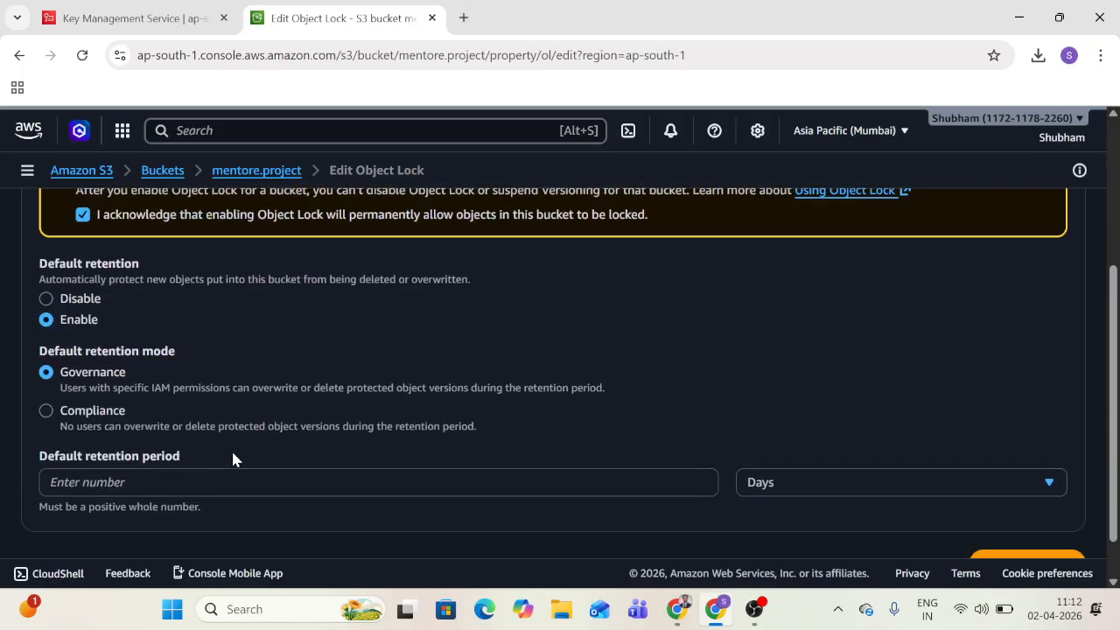
scroll(232, 458, up, 2)
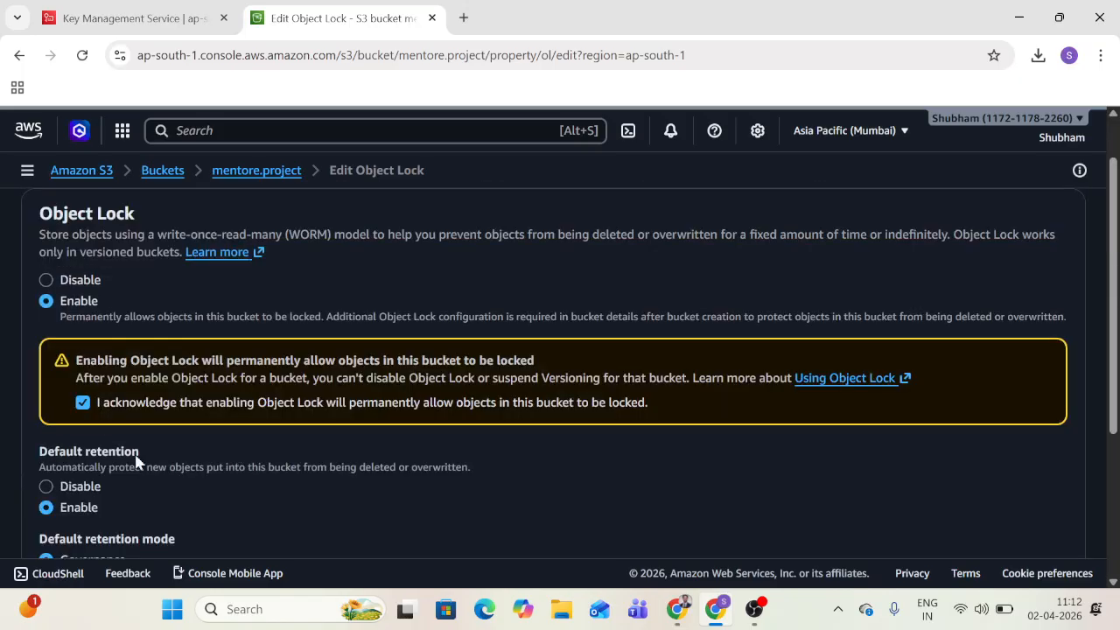
scroll(135, 461, down, 2)
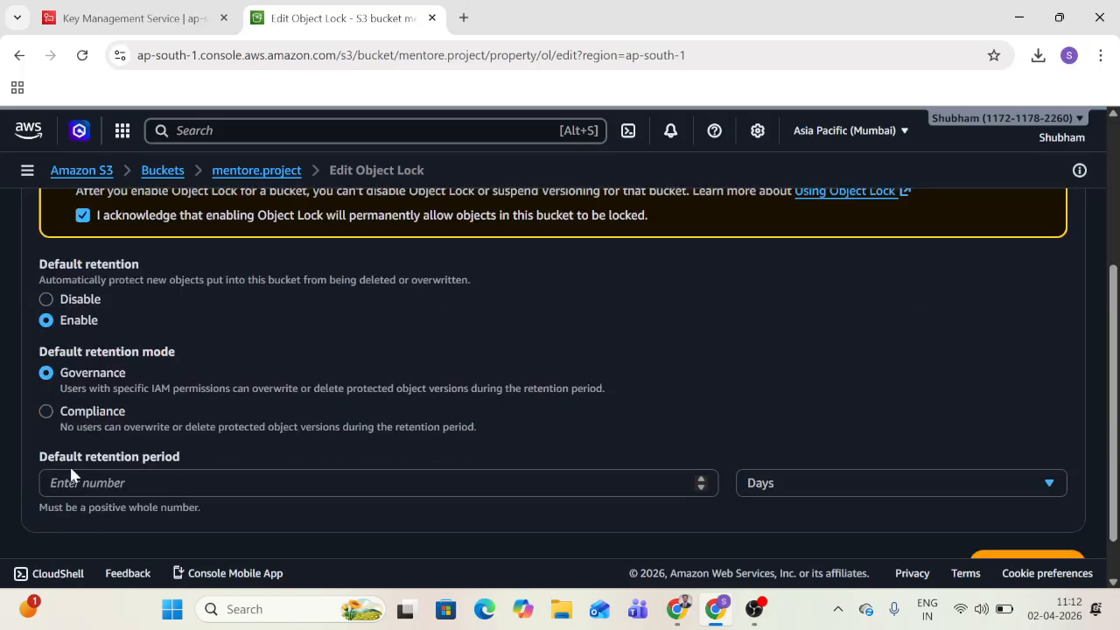
scroll(69, 464, down, 1)
drag(191, 402, 12, 389)
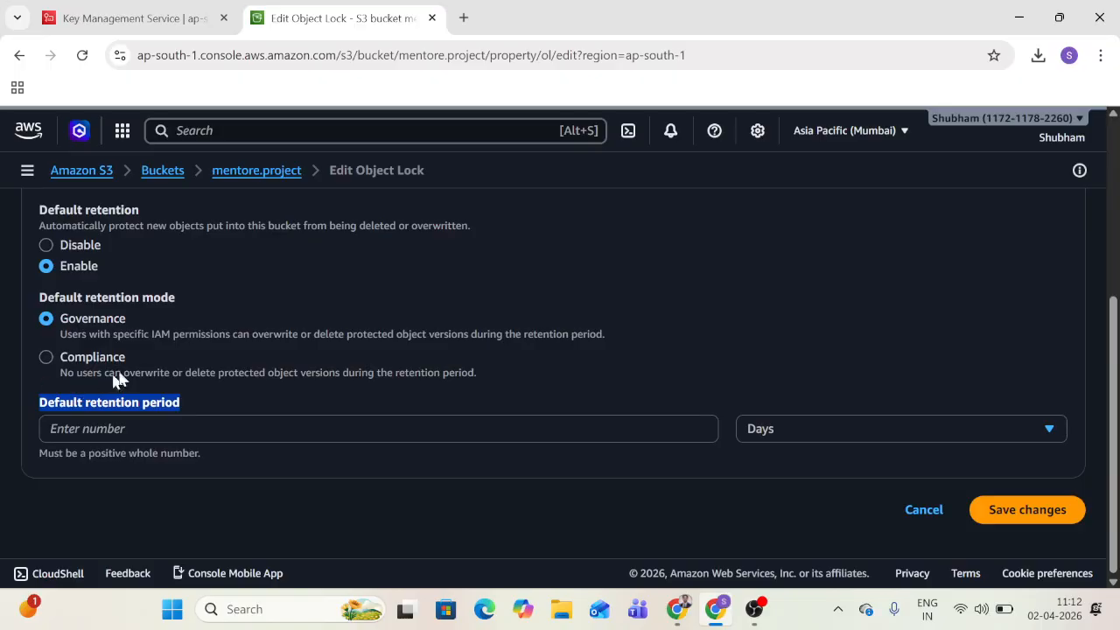
click(799, 435)
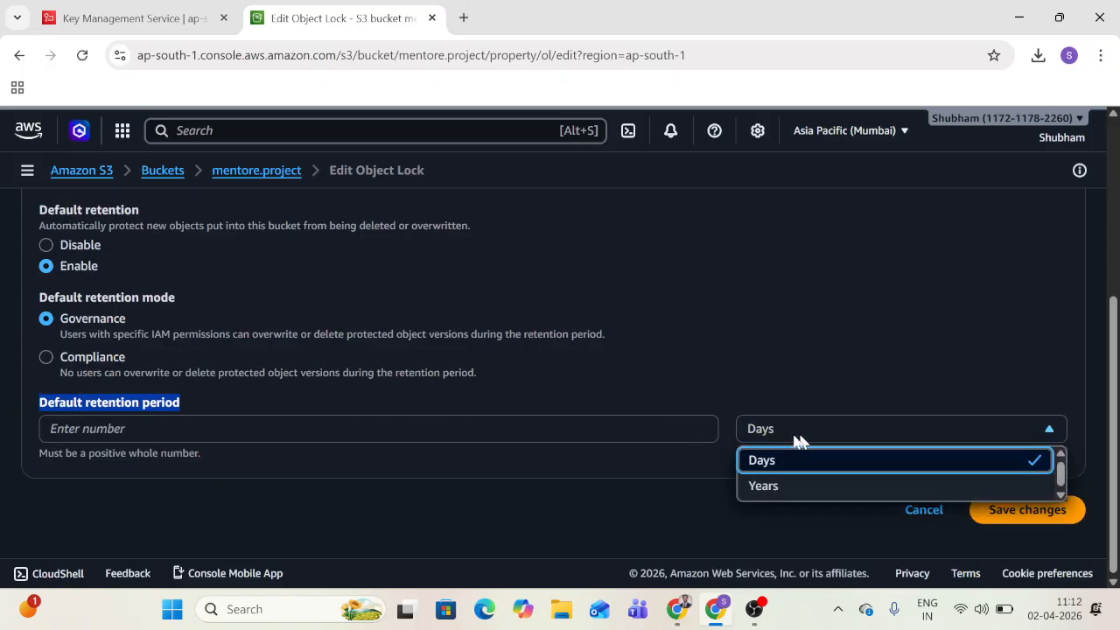
click(573, 419)
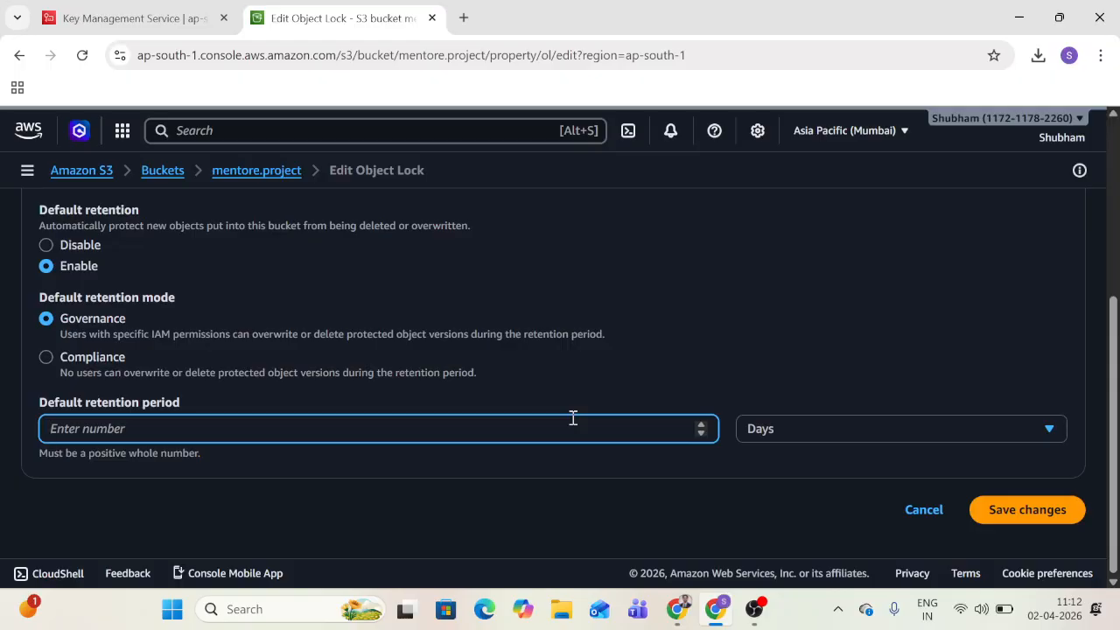
click(910, 521)
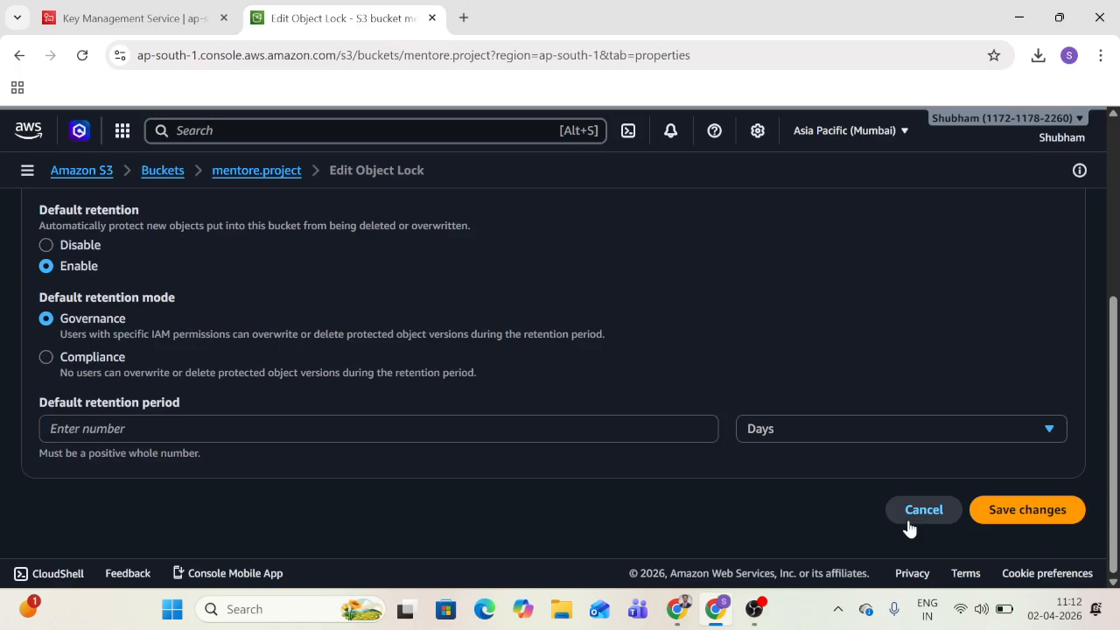
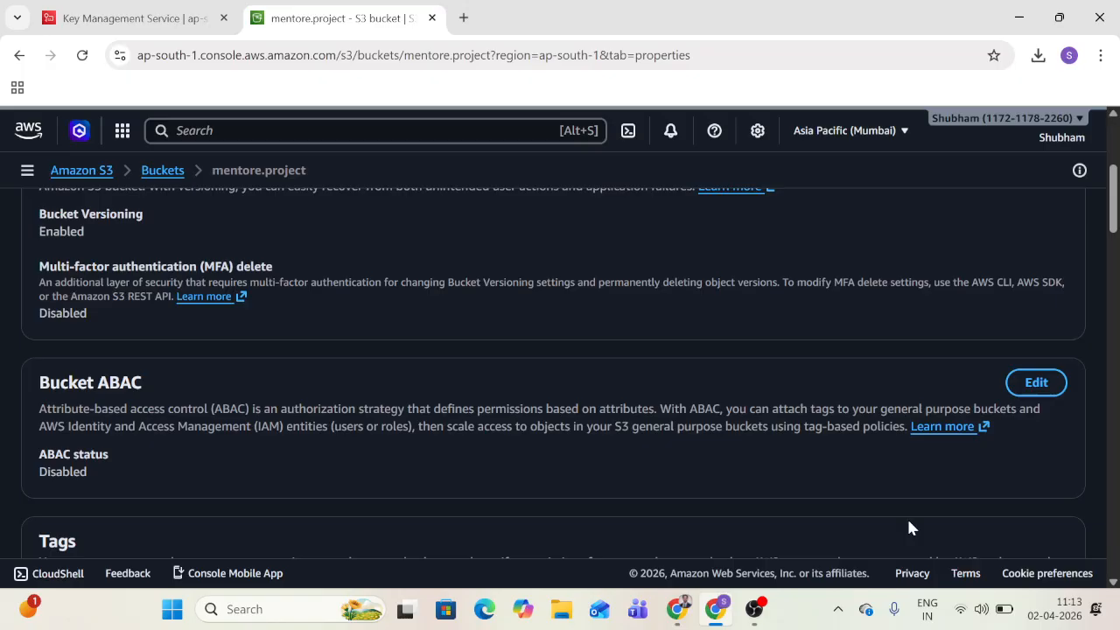
Step: Enable Requester pays in the properties of mentore.project and save the change
scroll(875, 443, down, 3)
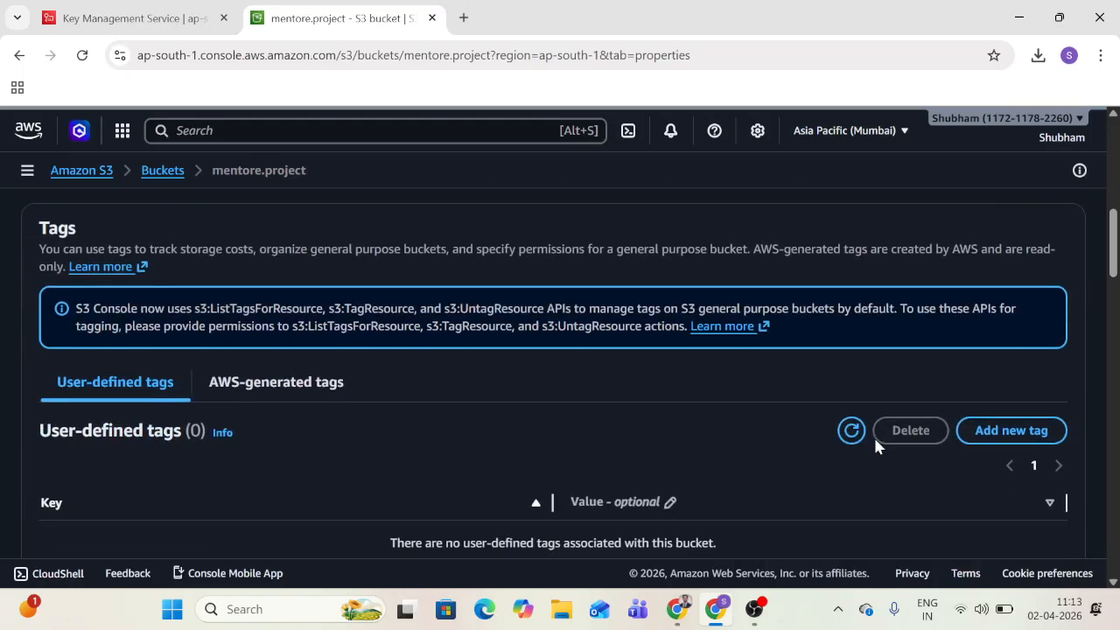
scroll(875, 444, down, 10)
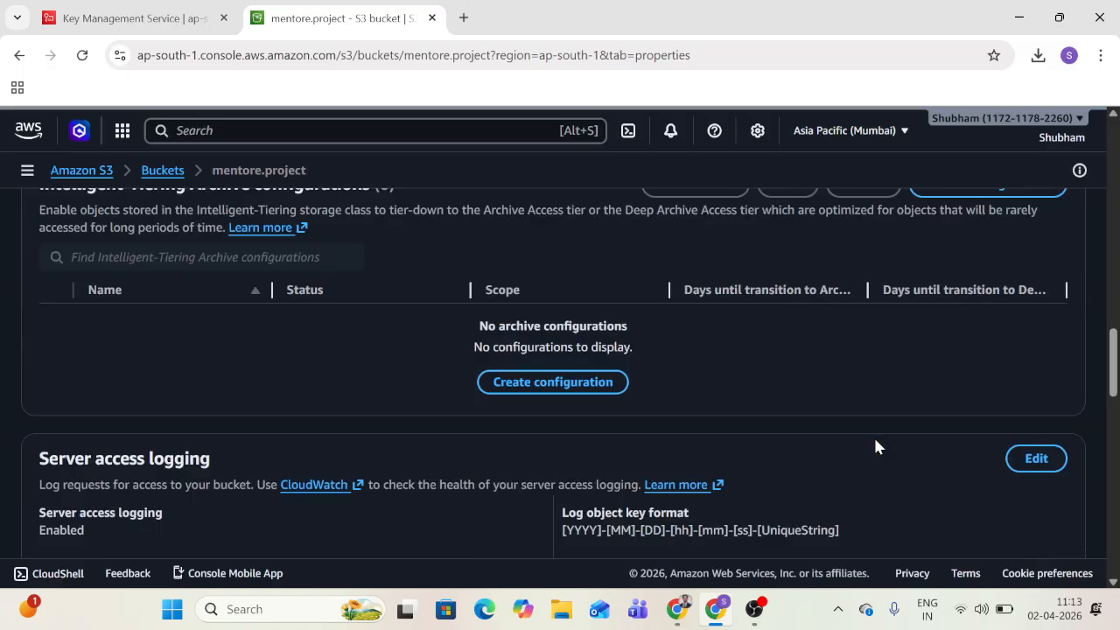
scroll(877, 446, down, 10)
scroll(878, 446, down, 3)
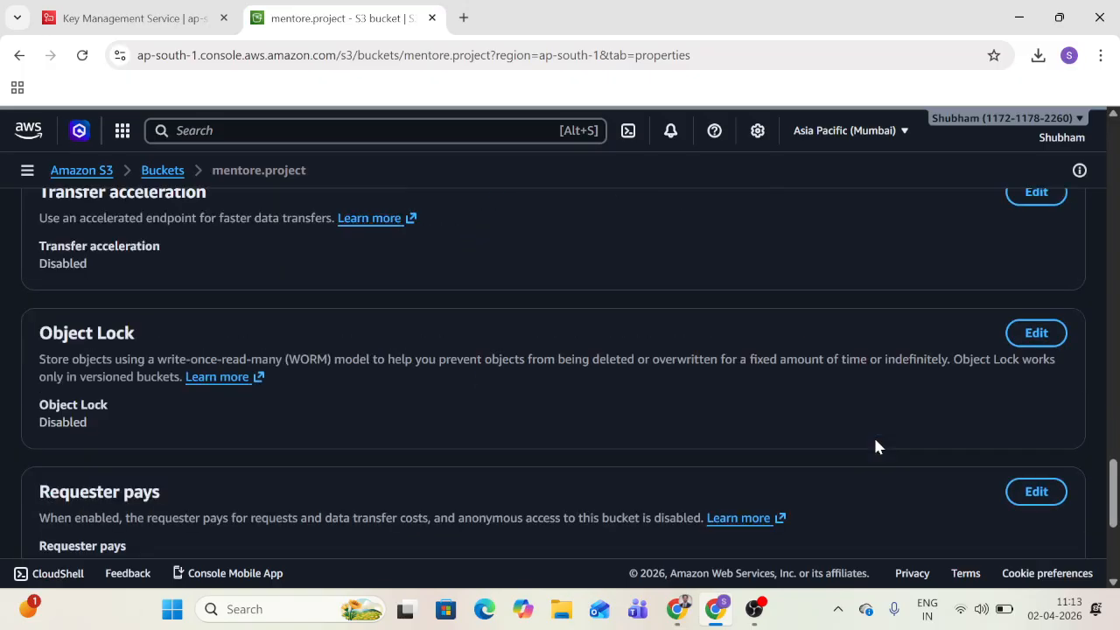
scroll(878, 446, down, 2)
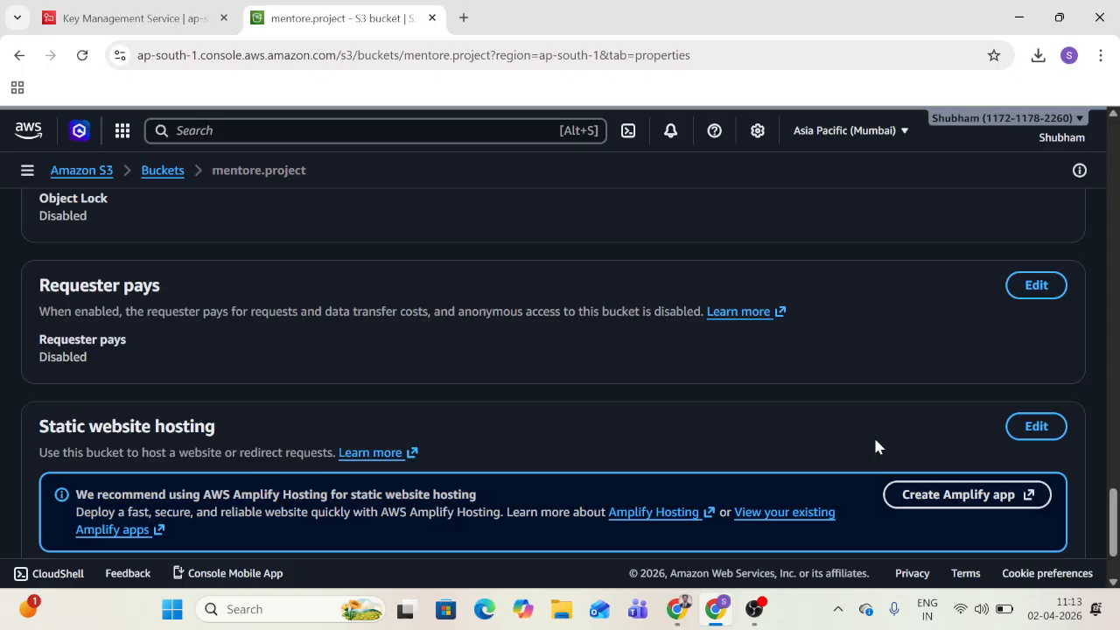
click(1065, 285)
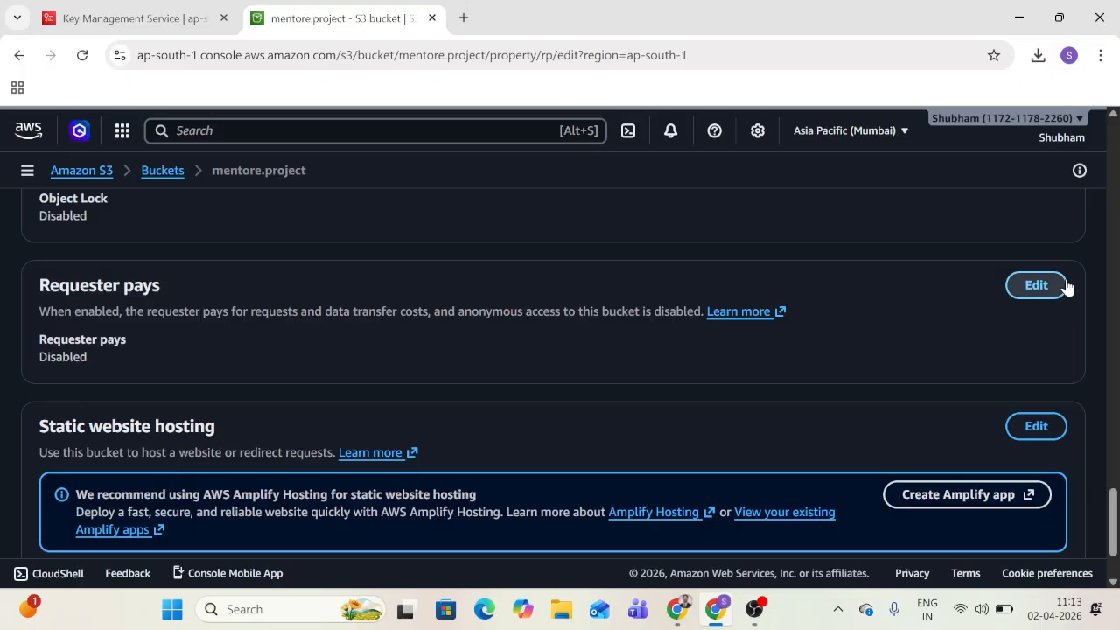
click(45, 384)
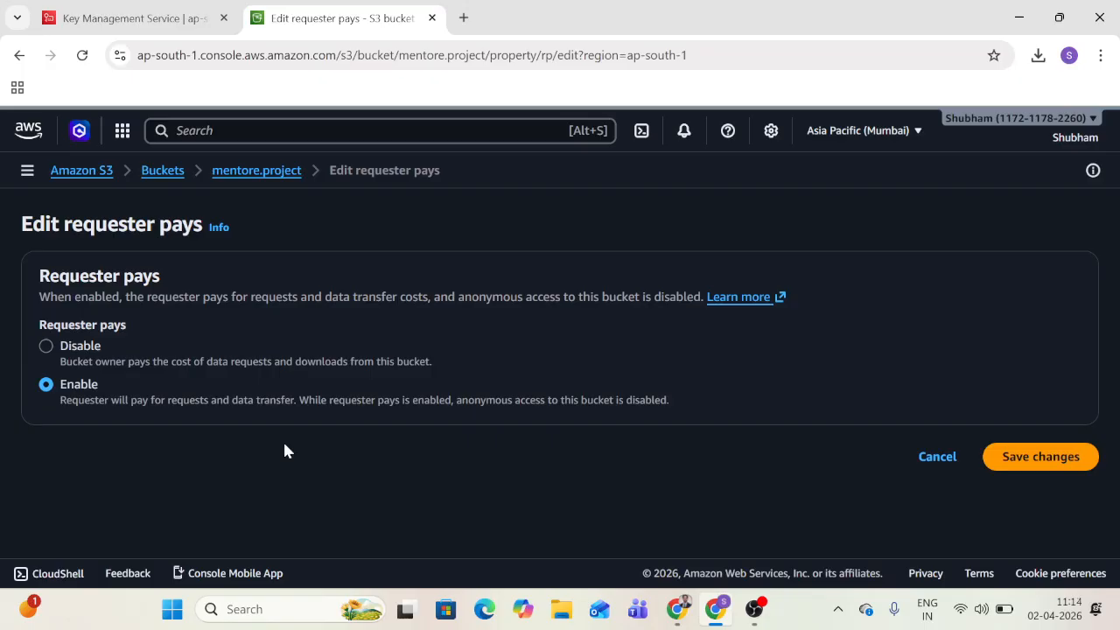
click(1026, 461)
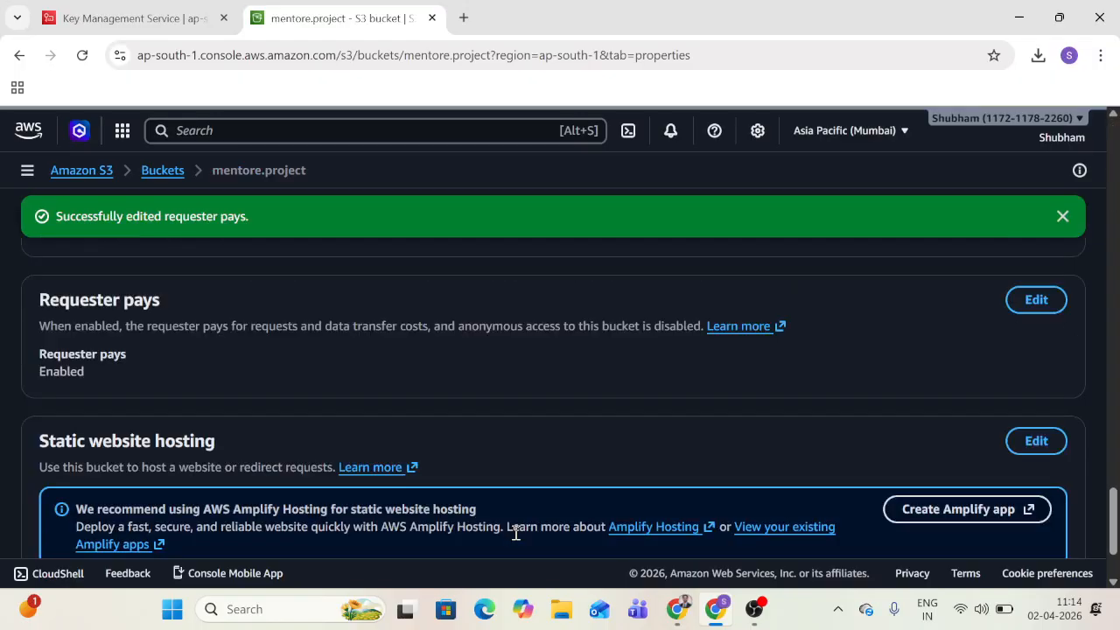
Step: Disable Requester pays for mentore.project and save the change
click(1042, 301)
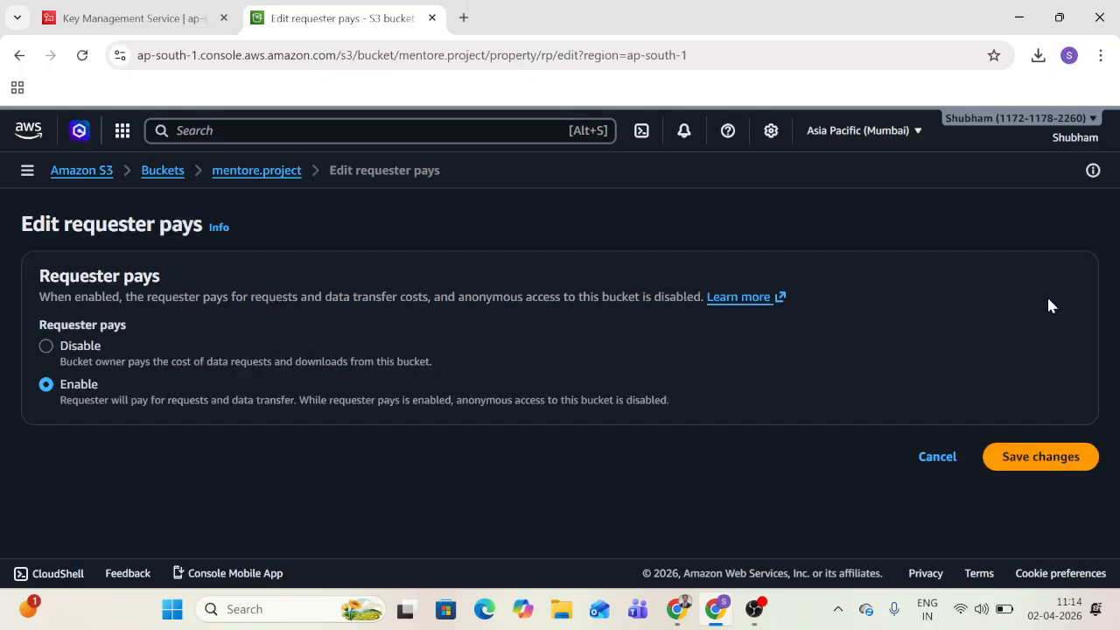
click(44, 349)
click(1039, 458)
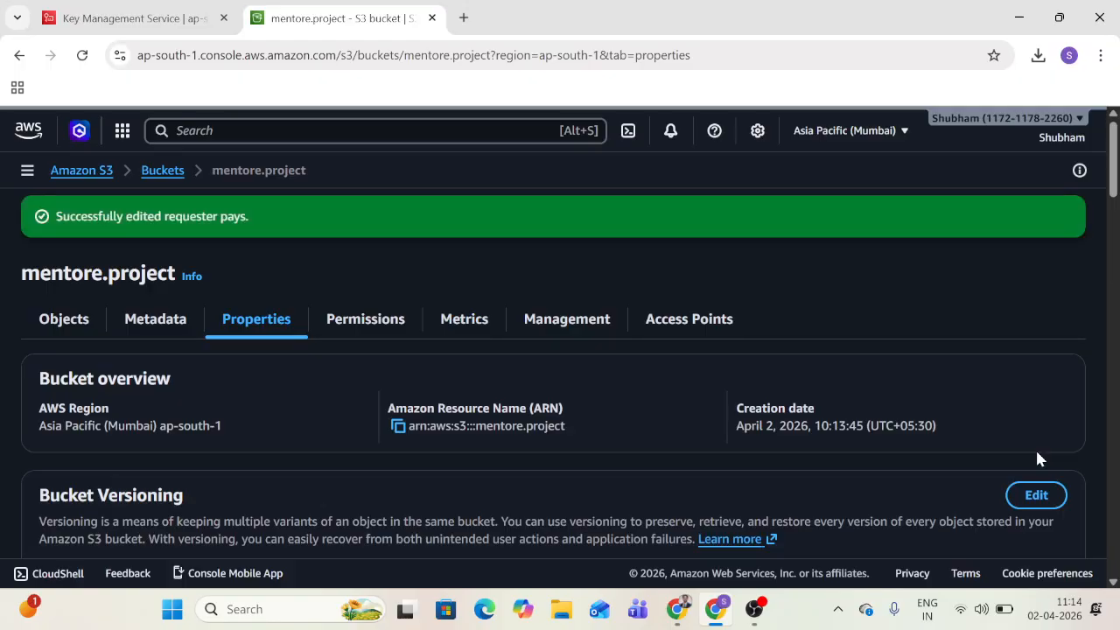
Step: Search the web for app.diagram.nets in a new browser tab and start the draw.io online diagram editor
click(464, 18)
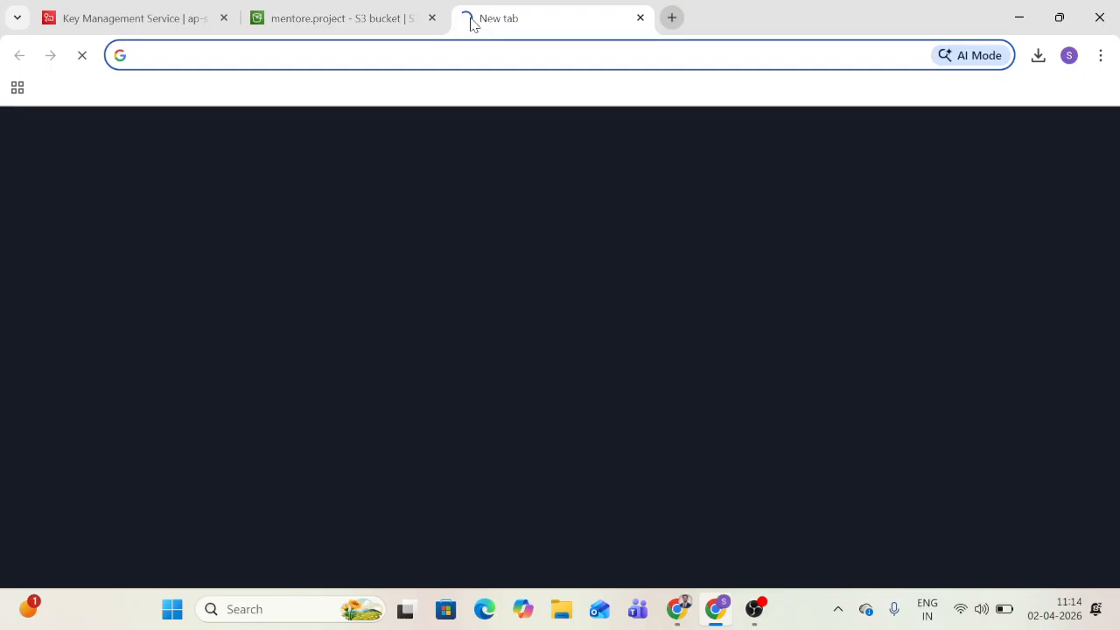
text(app.d)
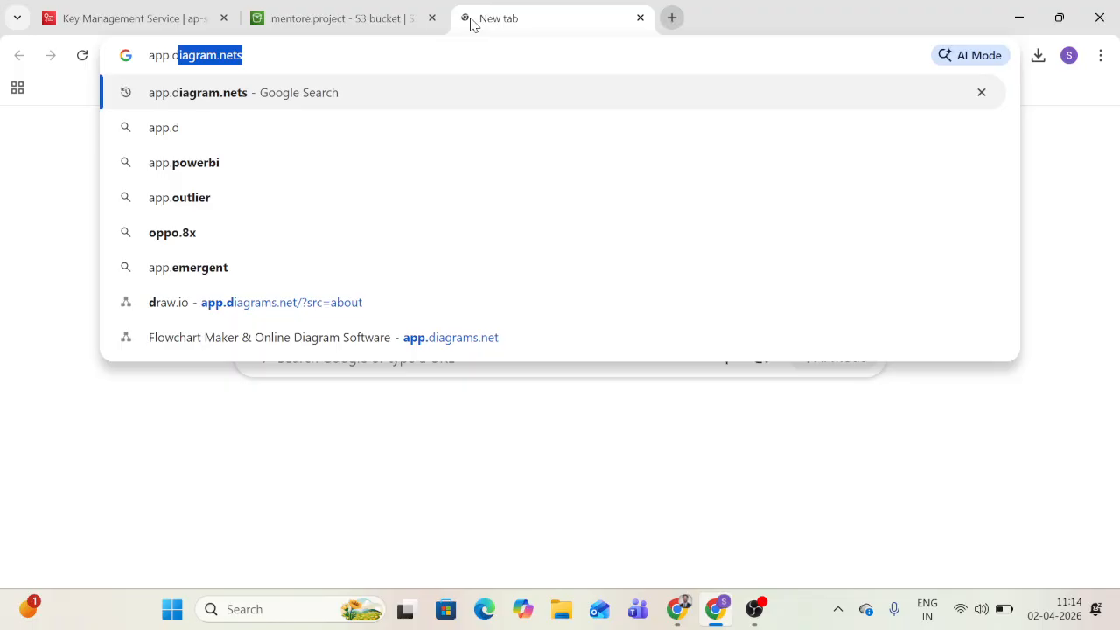
key(Return)
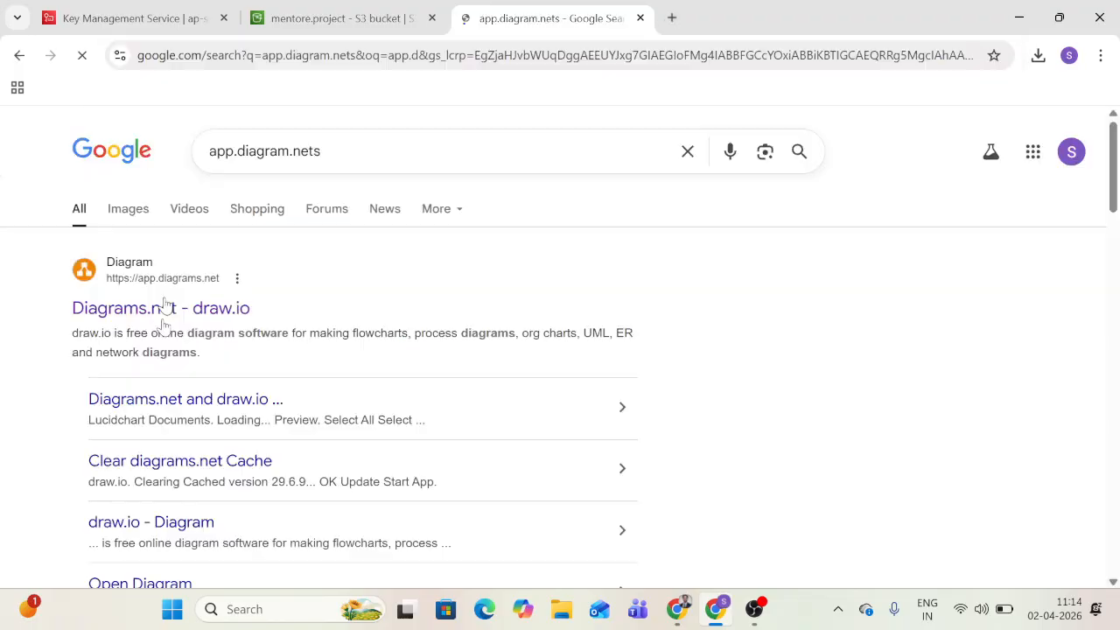
scroll(178, 398, down, 5)
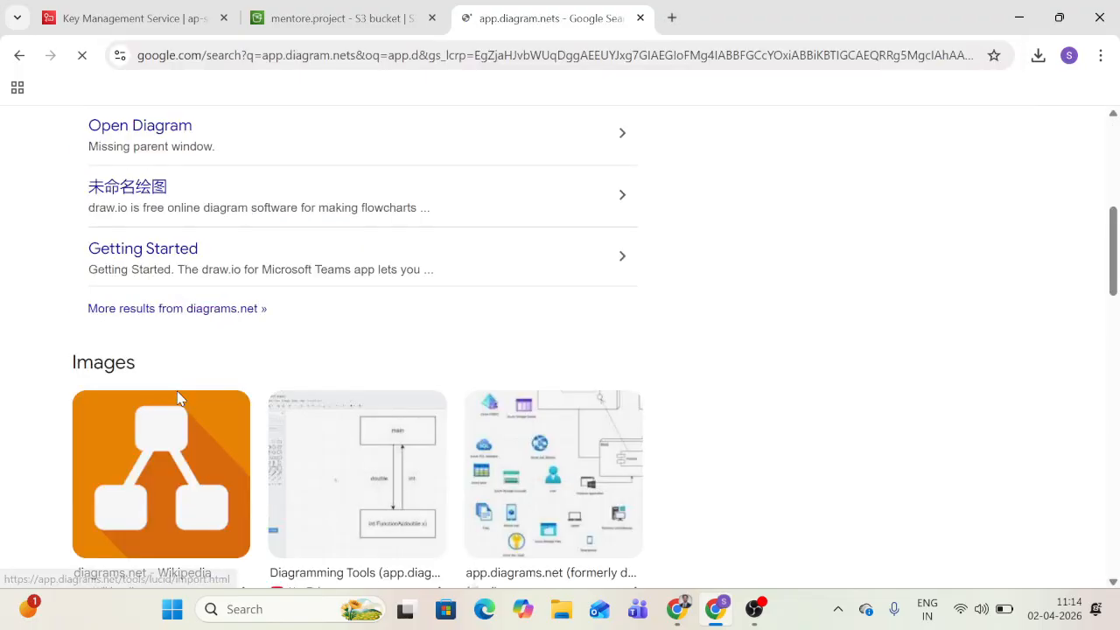
scroll(177, 398, down, 5)
scroll(178, 399, down, 4)
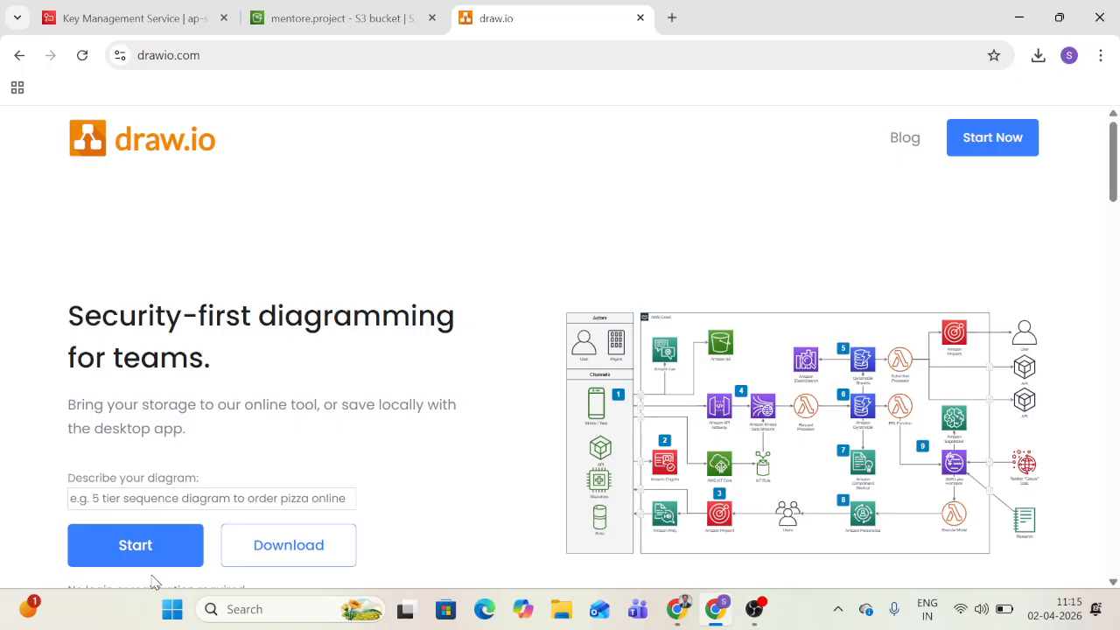
click(167, 561)
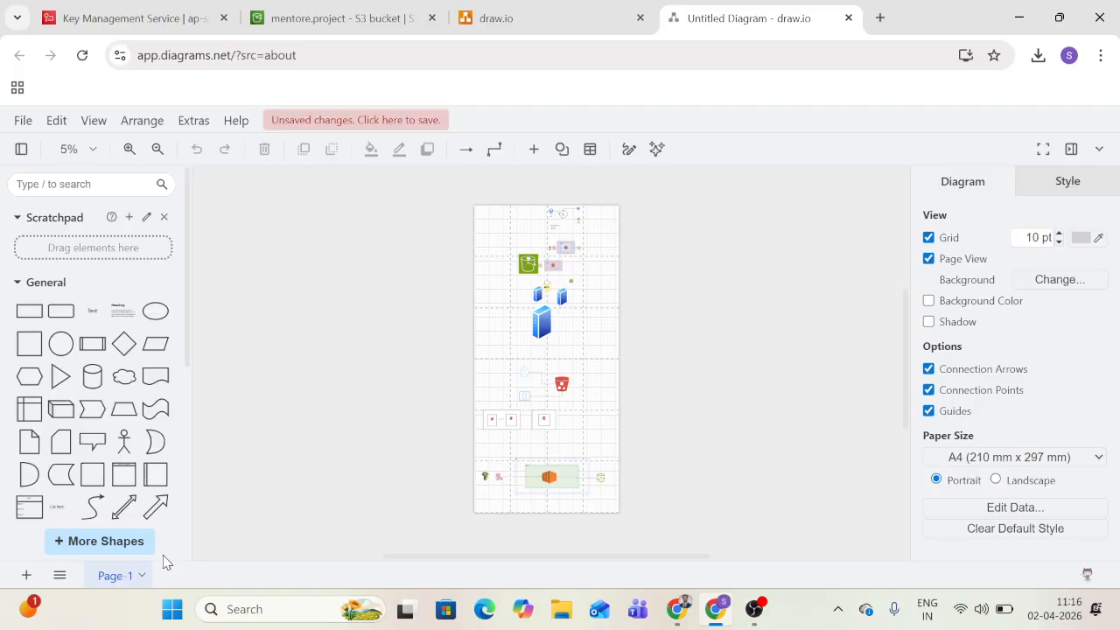
Step: Search the shape library for s3 and place an S3 Glacier icon about 190 x 190 in an empty area of the diagram
click(78, 185)
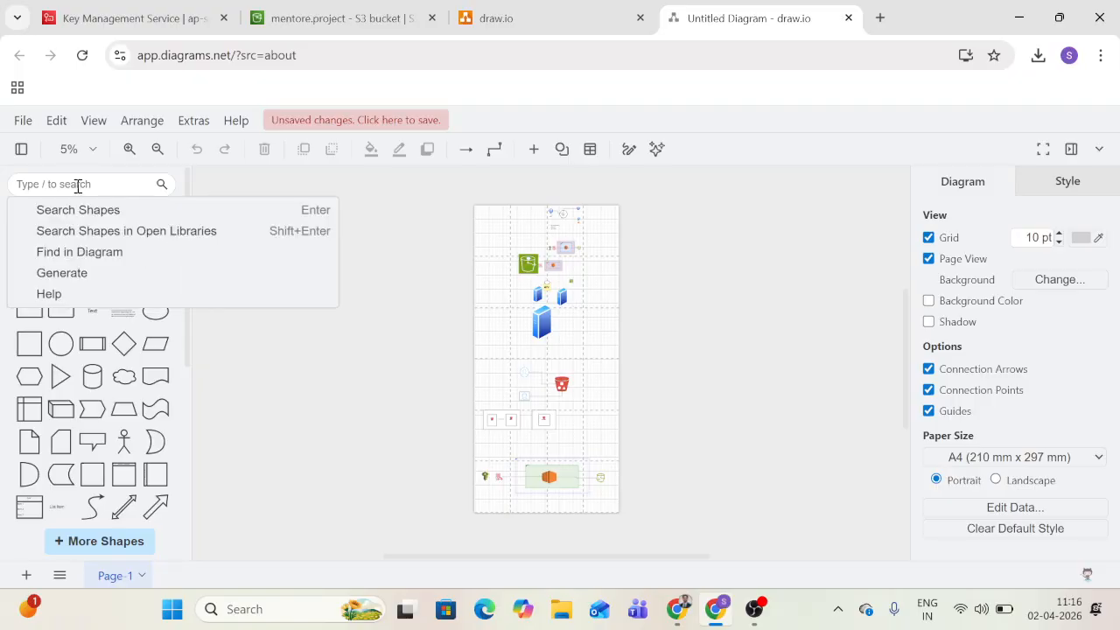
text(s3)
key(Return)
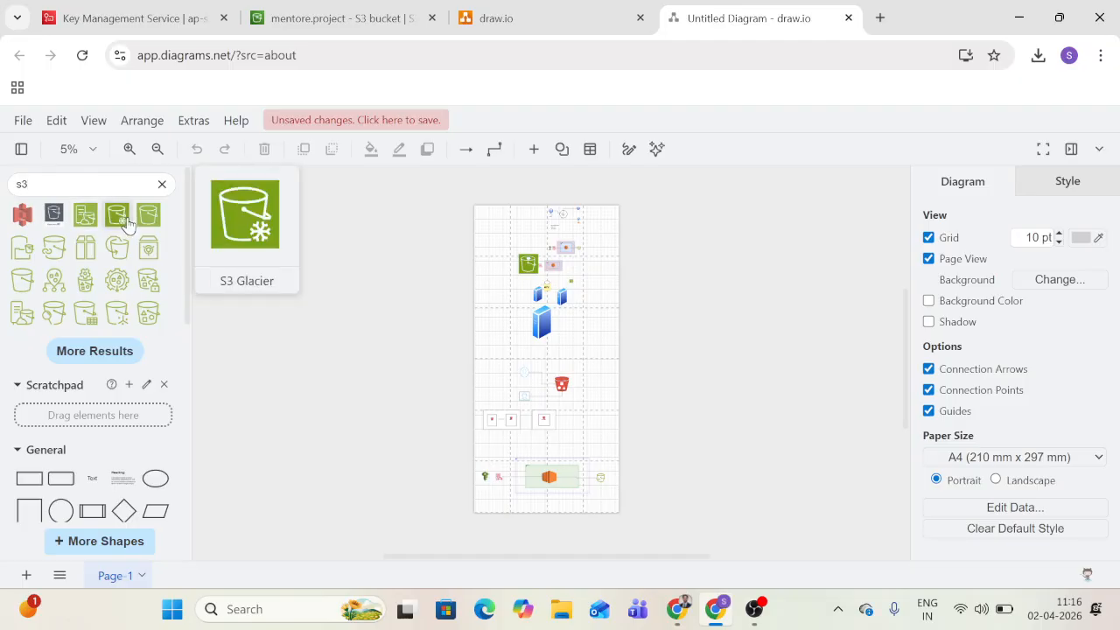
drag(127, 223, 565, 400)
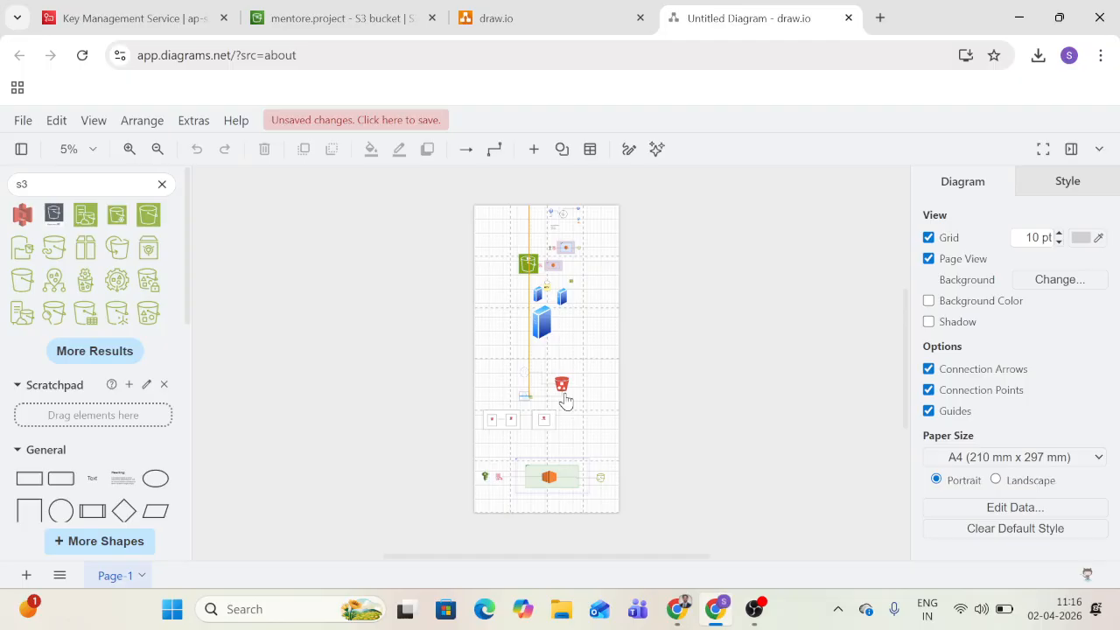
ctrl+scroll(565, 400, up, 10)
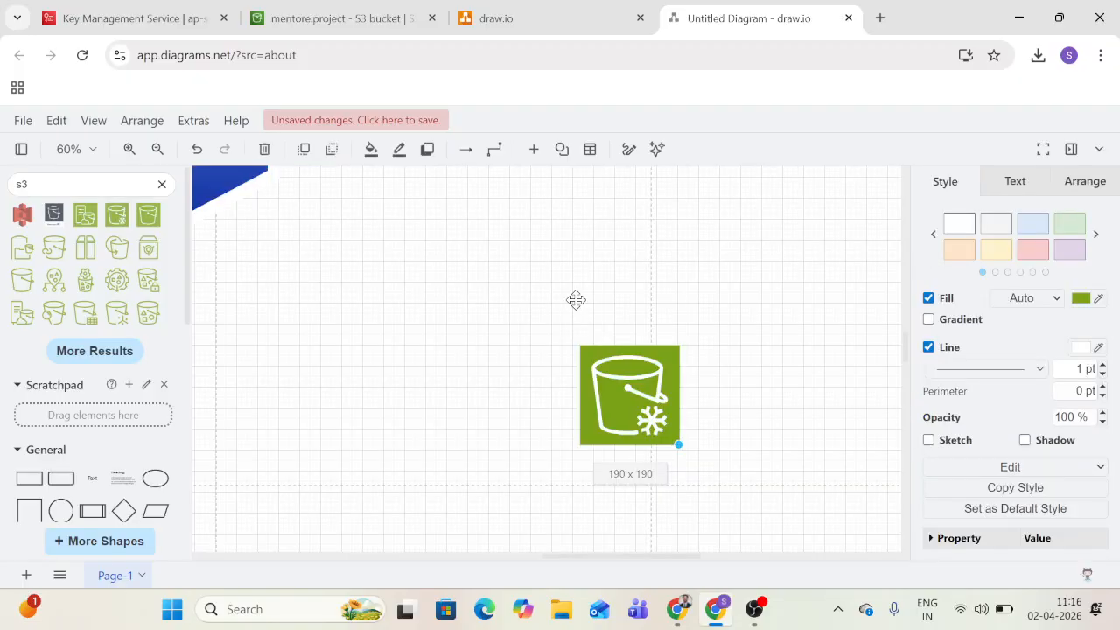
drag(576, 300, 577, 300)
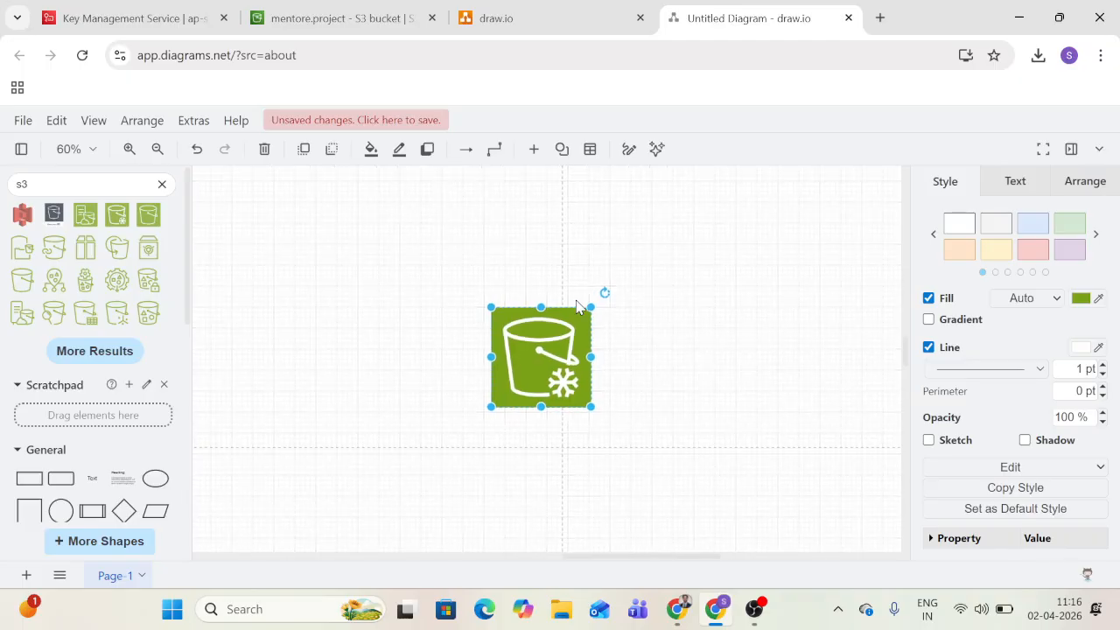
scroll(528, 291, down, 2)
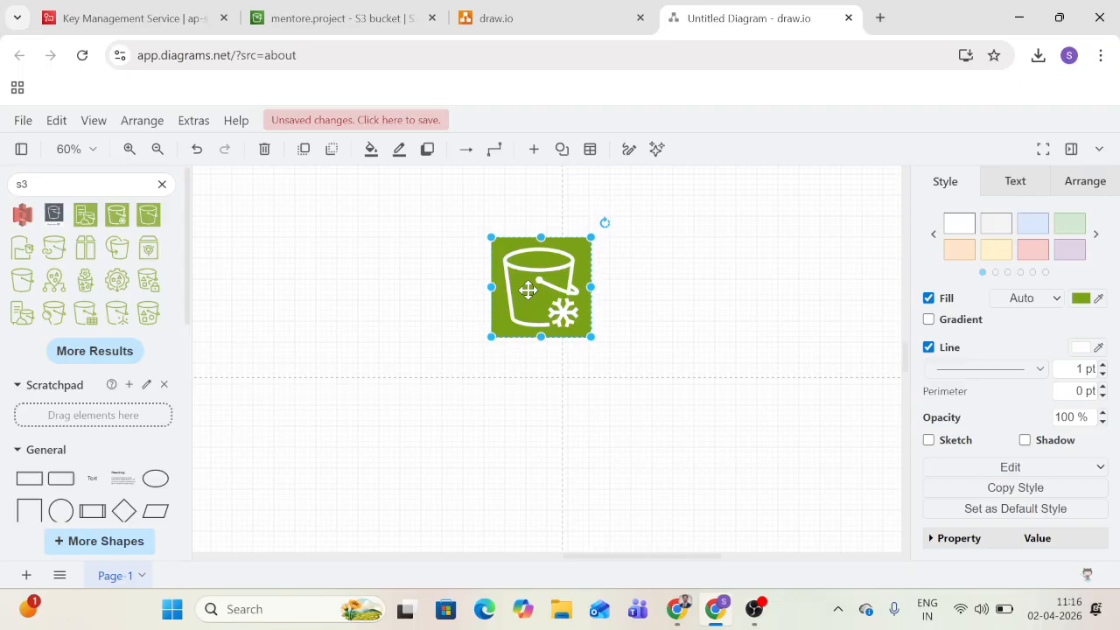
Step: Label the S3 Glacier icon with a person's name in larger text and add a second name at 21 px over the bucket's rim
double_click(528, 291)
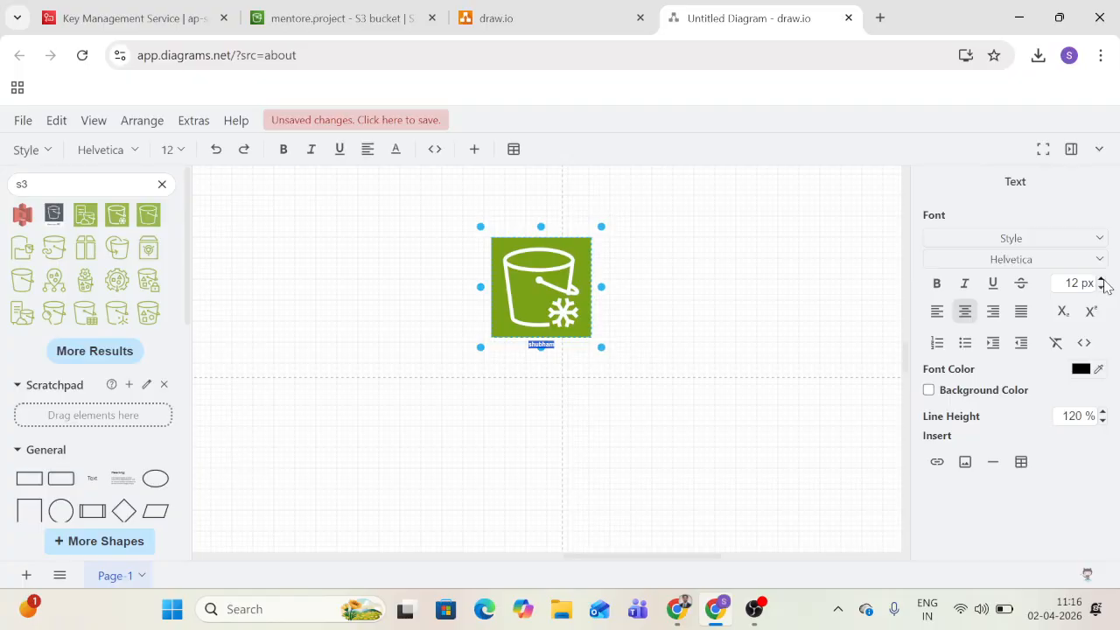
click(727, 407)
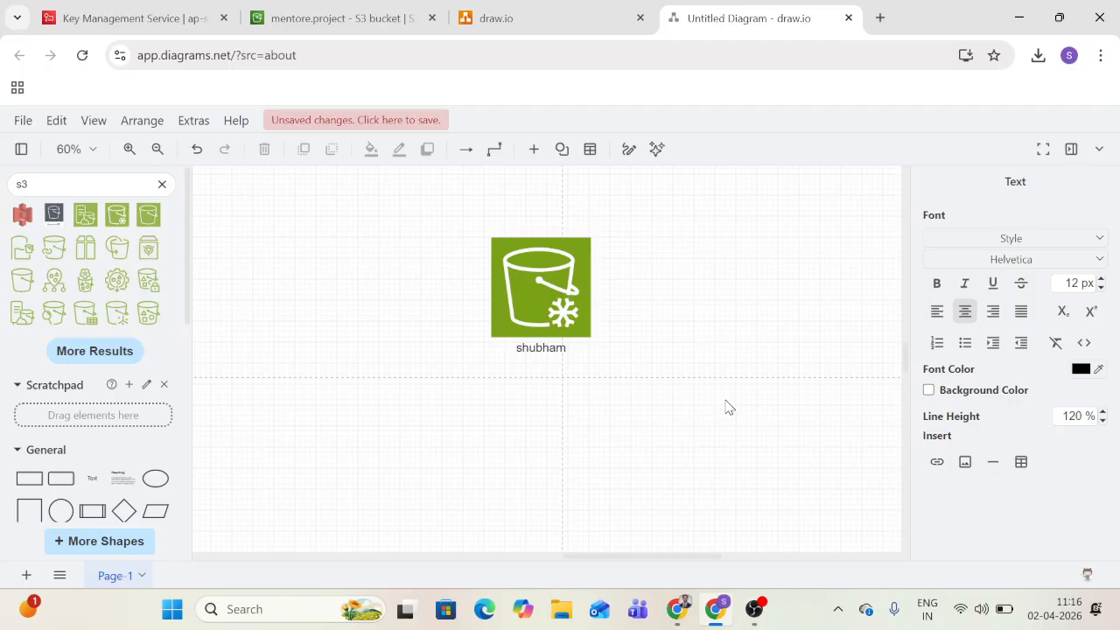
click(726, 407)
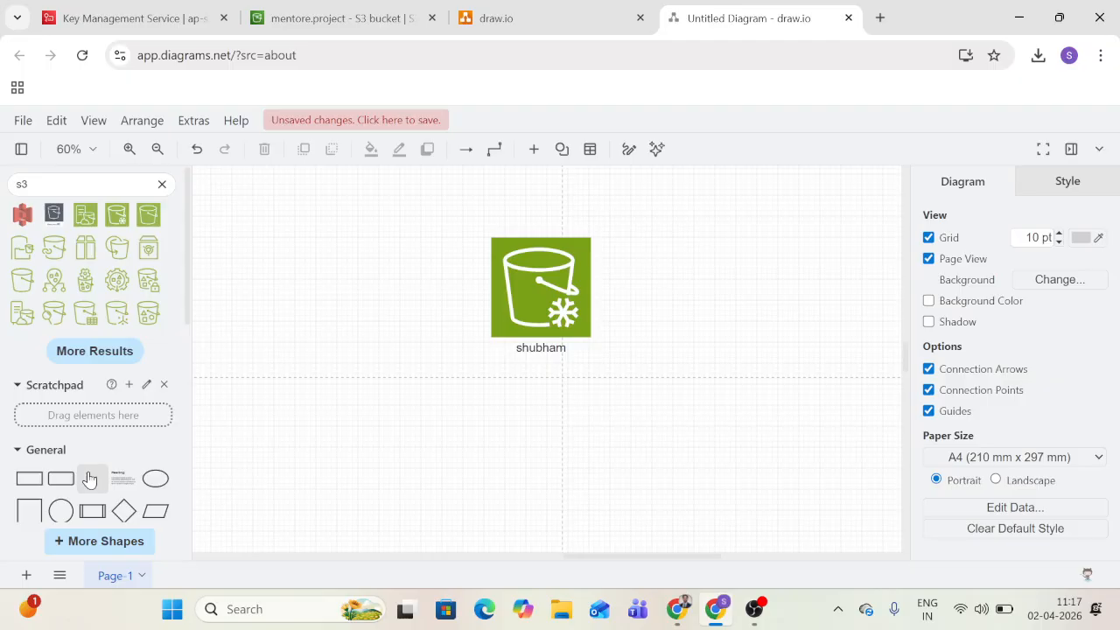
drag(89, 478, 541, 272)
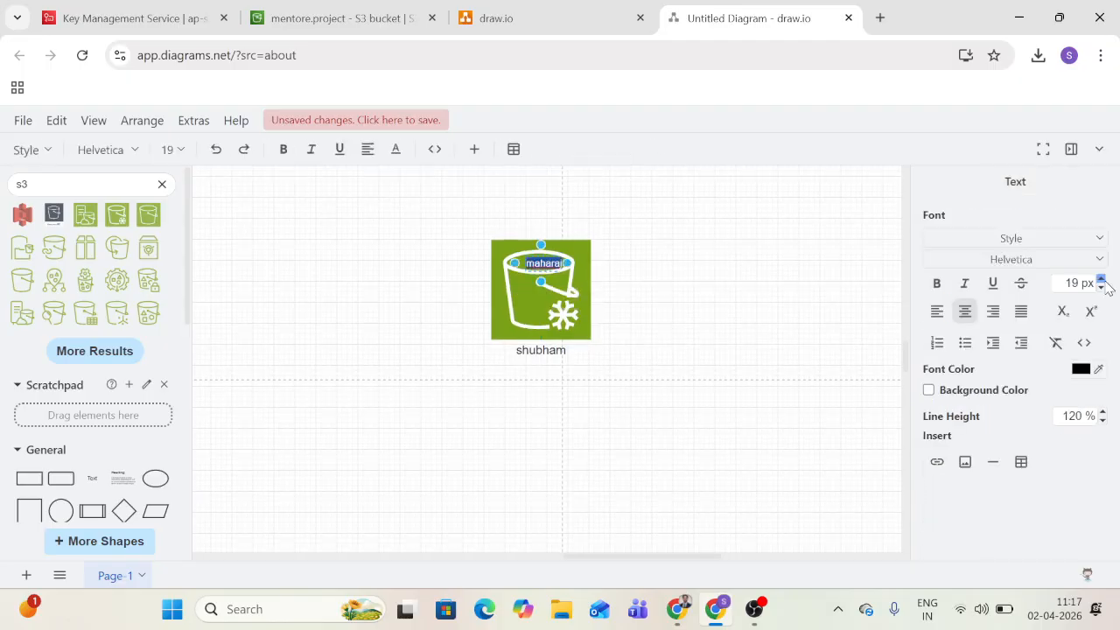
double_click(1102, 280)
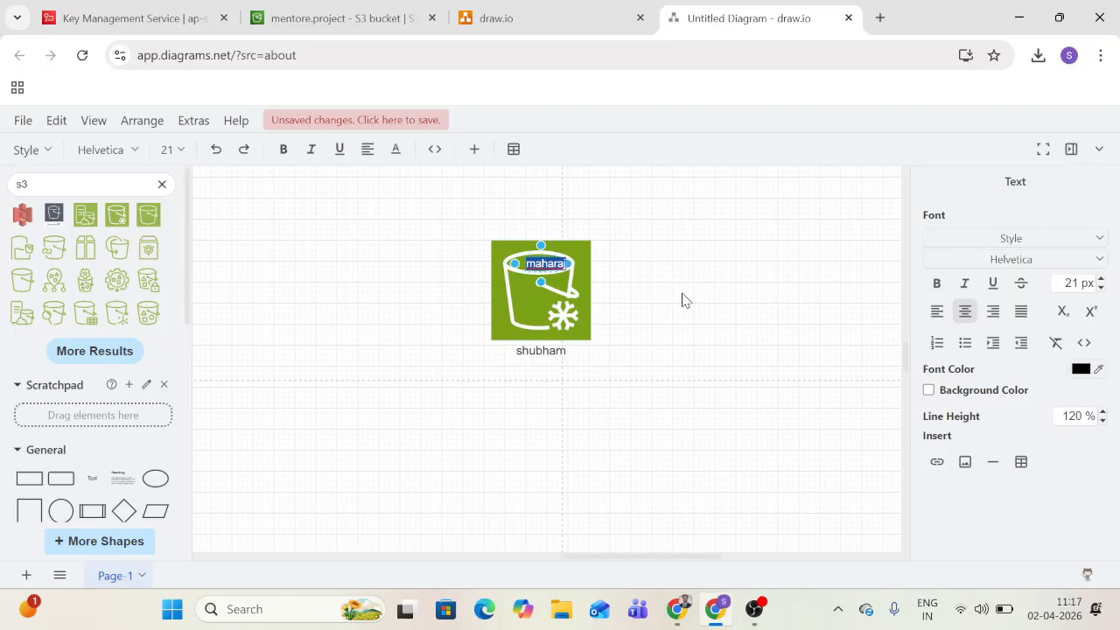
key(Escape)
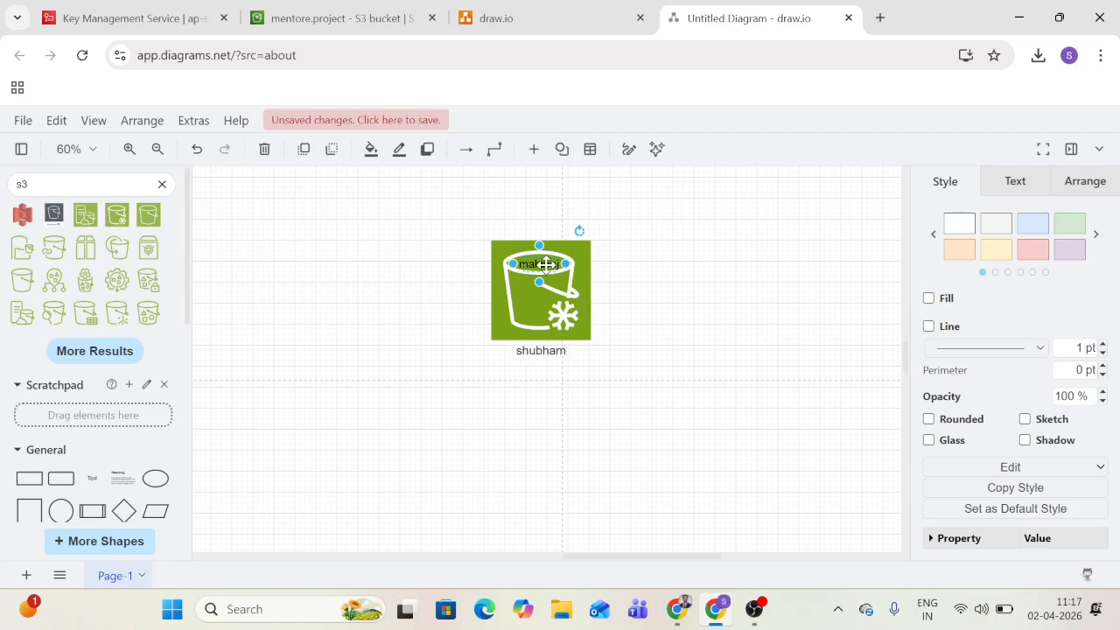
Step: Search for user shapes, place three user icons around the S3 Glacier icon, and connect each one to it with an arrow
click(161, 184)
text(user)
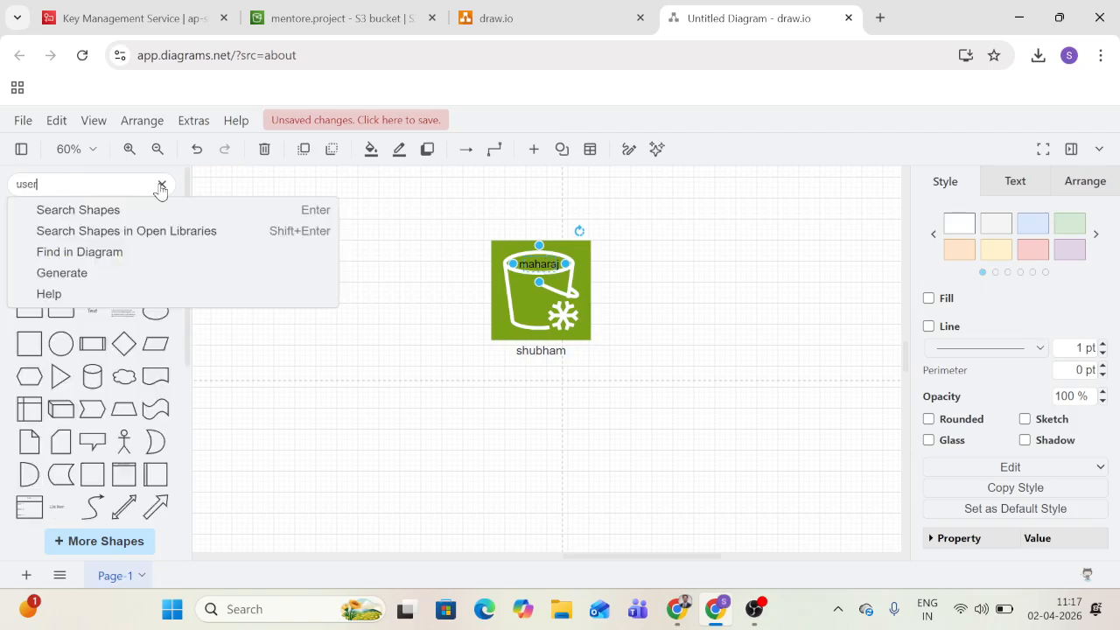
key(Return)
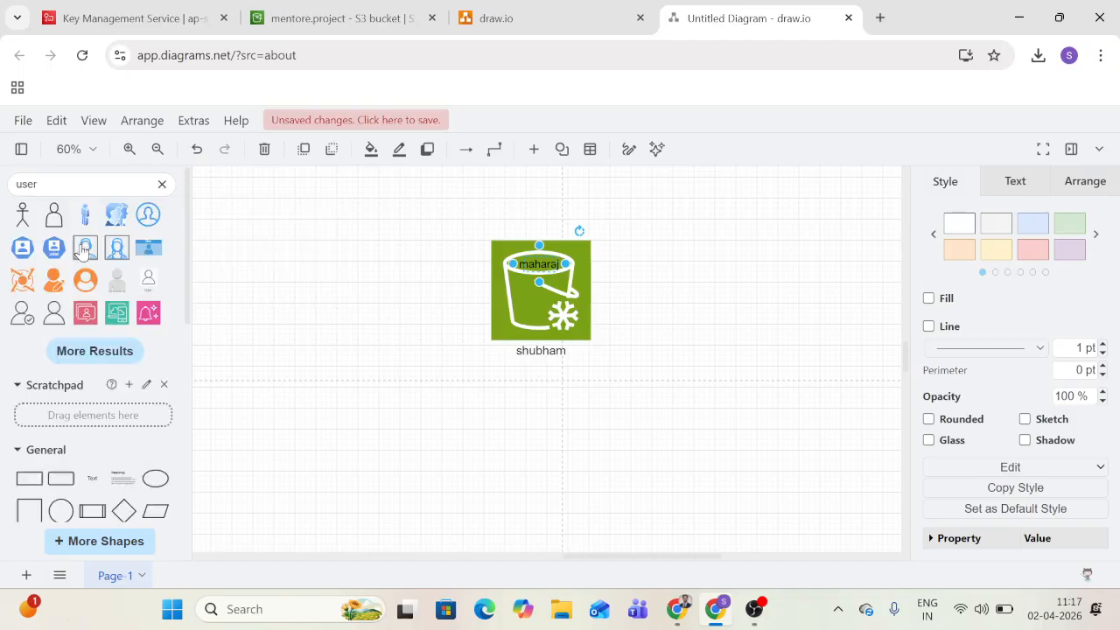
mouse_move(83, 250)
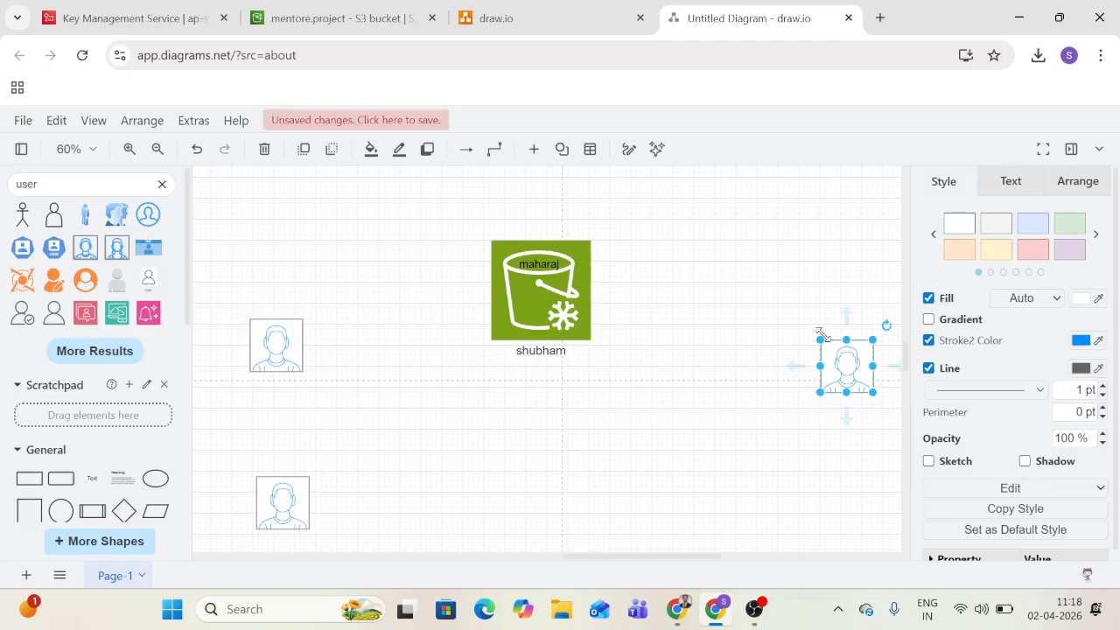
drag(302, 344, 505, 292)
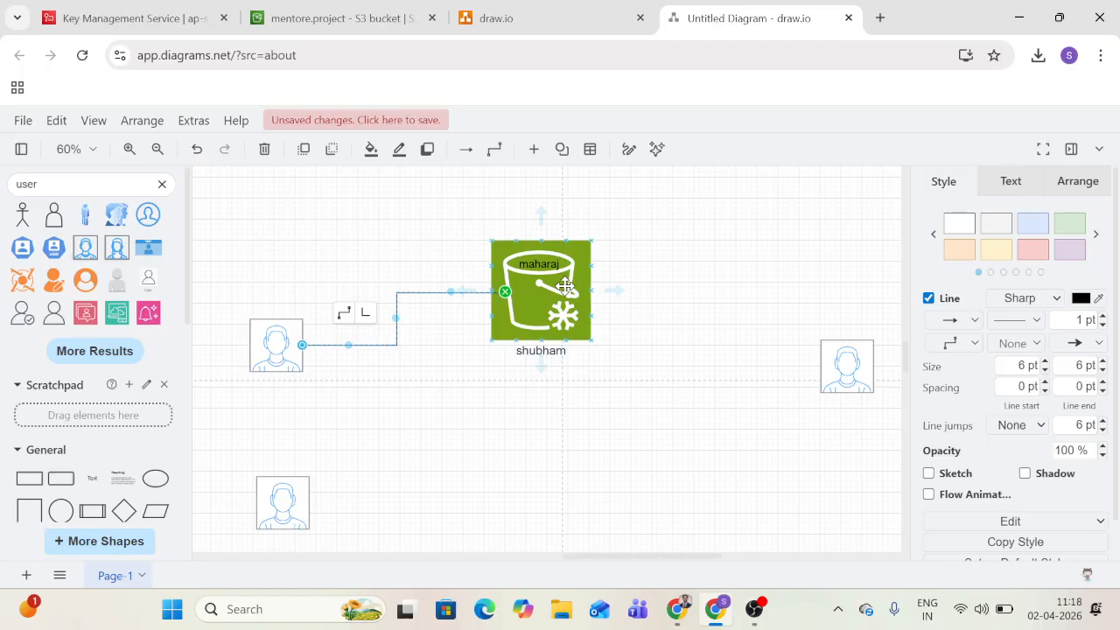
drag(309, 502, 541, 339)
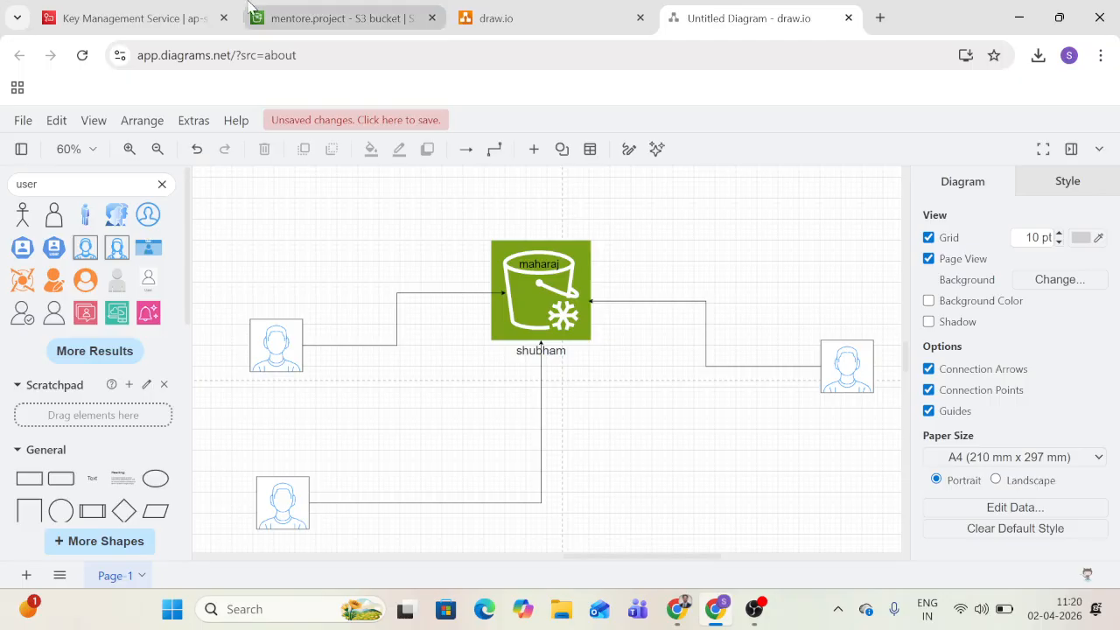
Step: Switch back to the S3 console and open the list of general purpose buckets
click(105, 11)
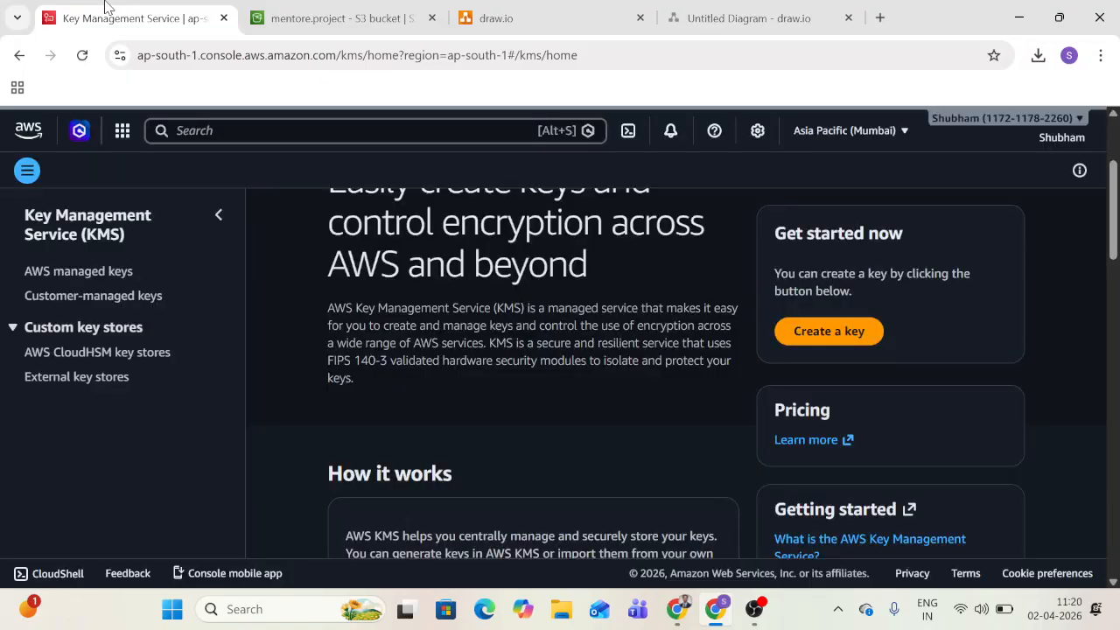
click(400, 11)
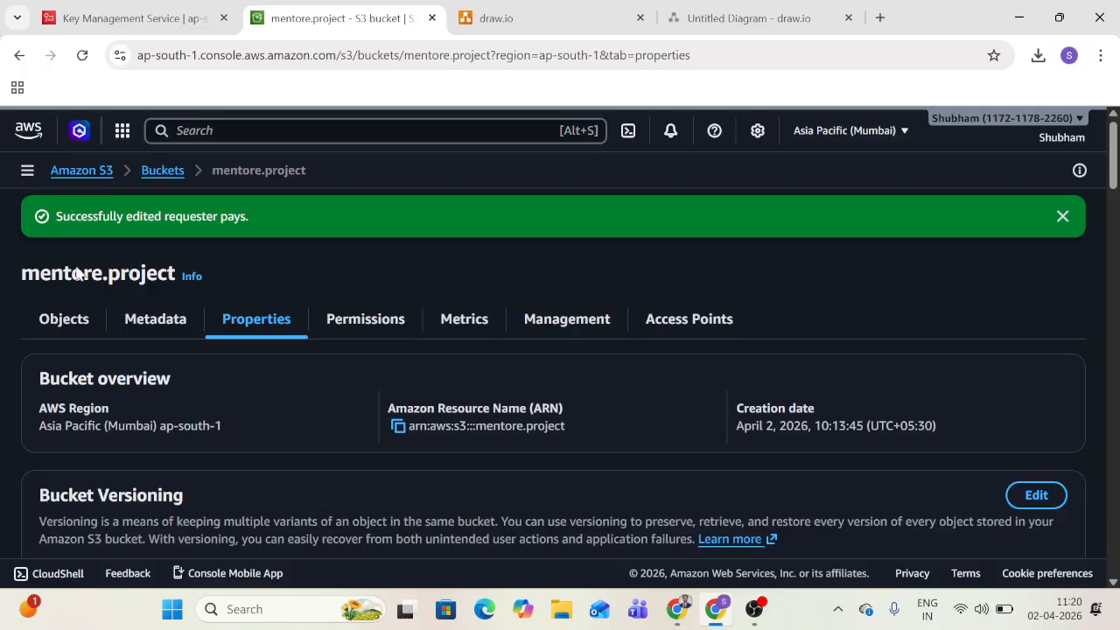
click(60, 322)
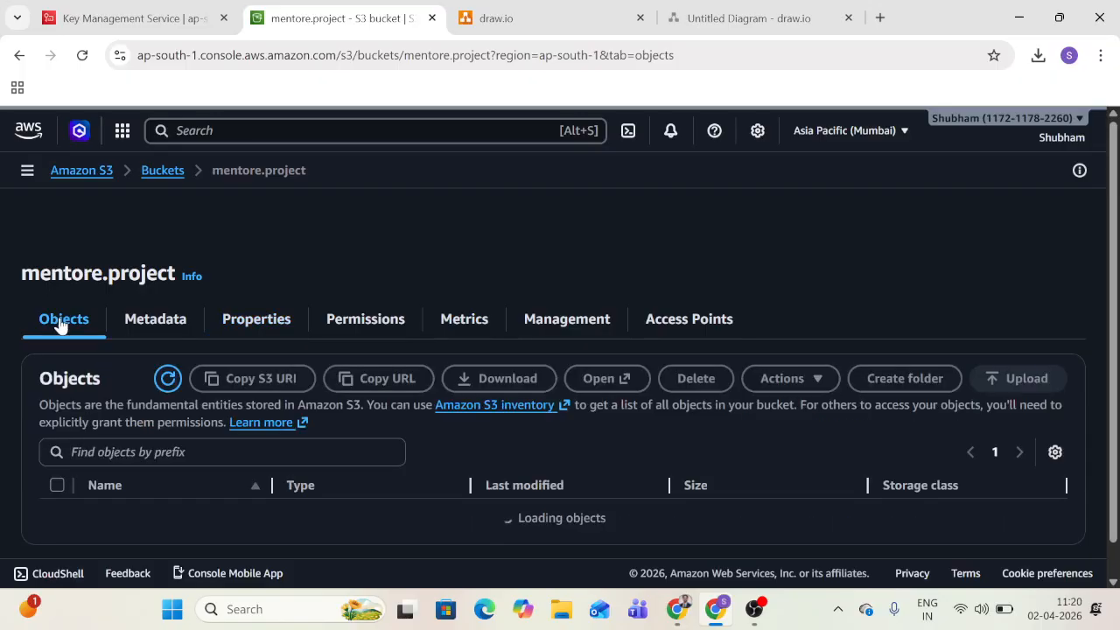
click(156, 172)
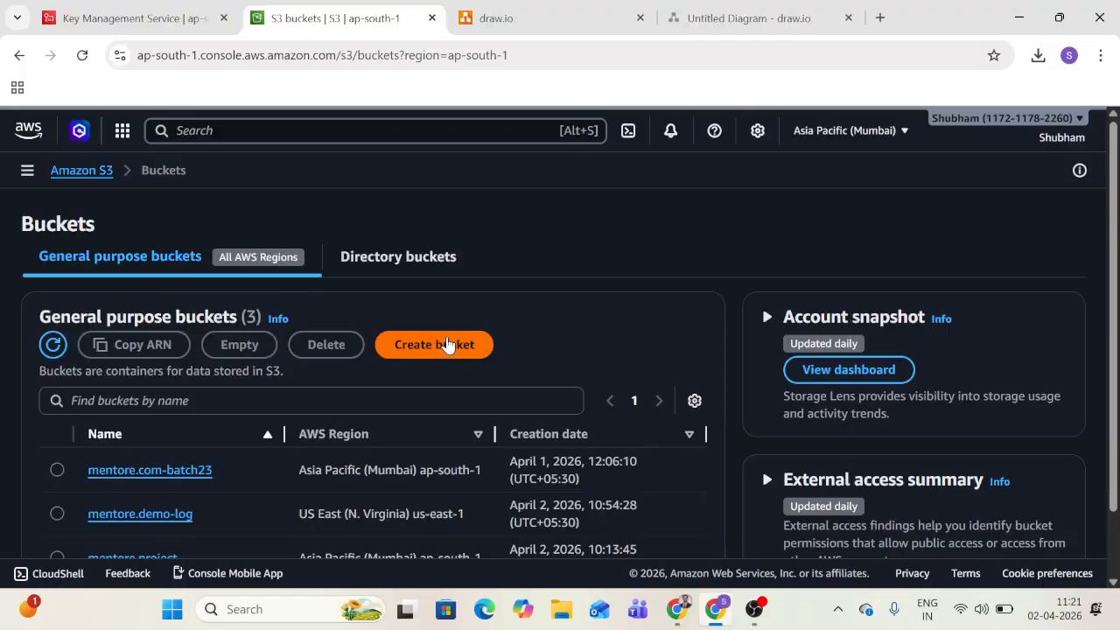
Step: Start a new general purpose bucket named project.com in the global namespace, and return to the bucket list without creating it
click(447, 344)
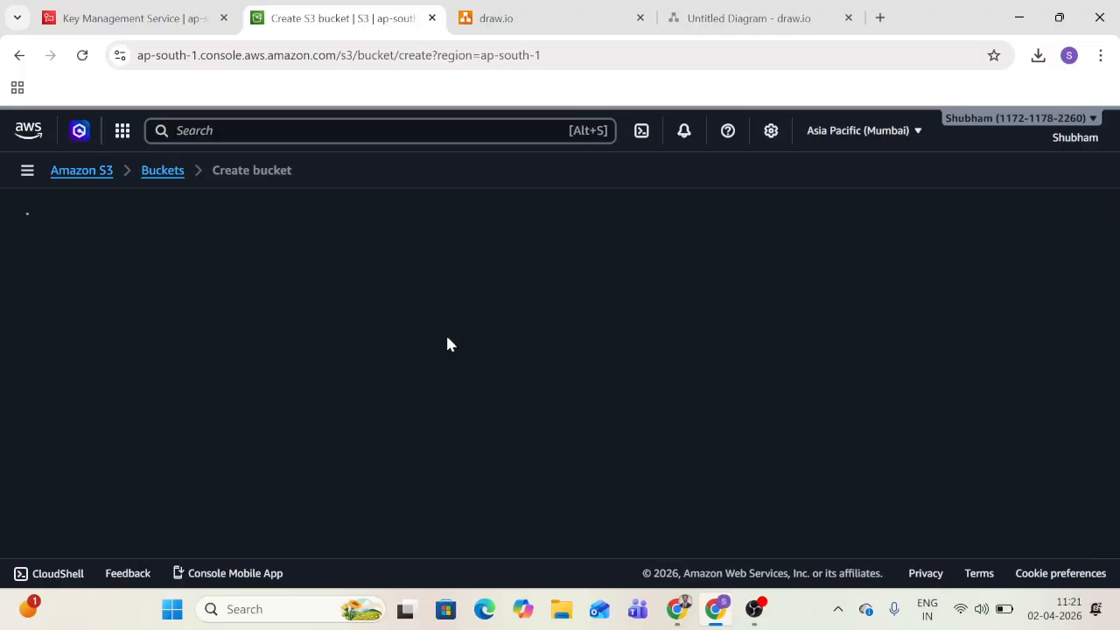
scroll(446, 344, down, 3)
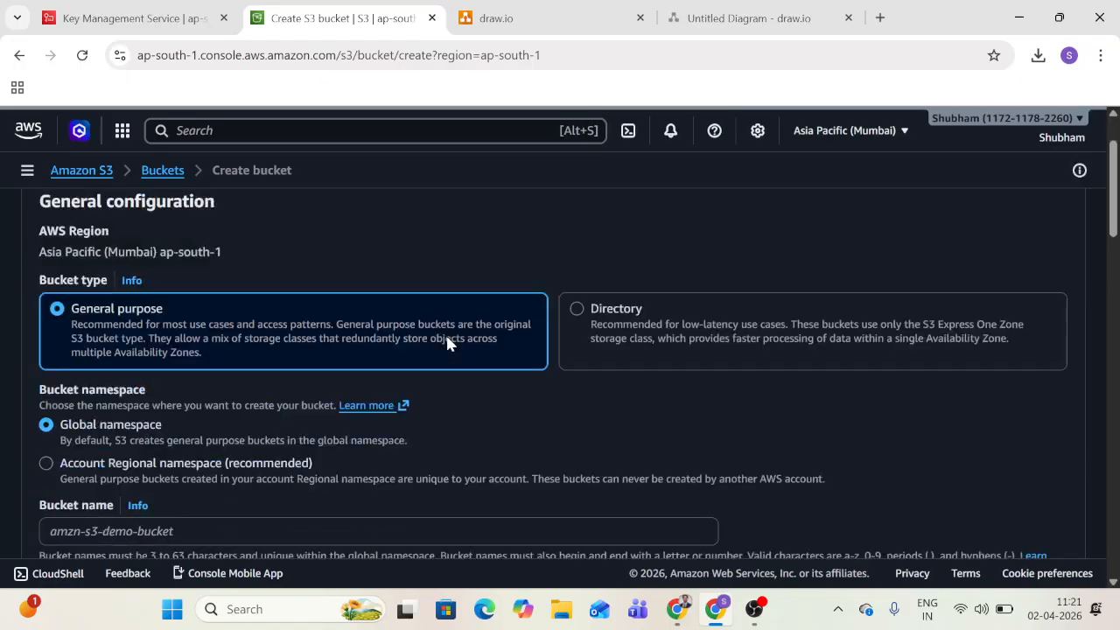
click(199, 390)
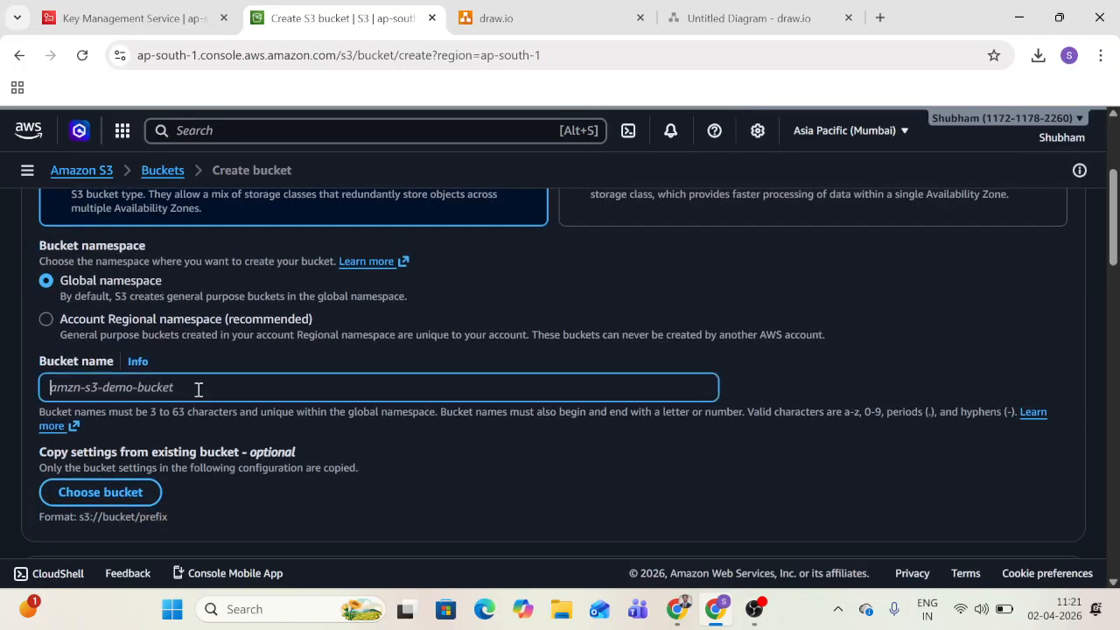
text(pro)
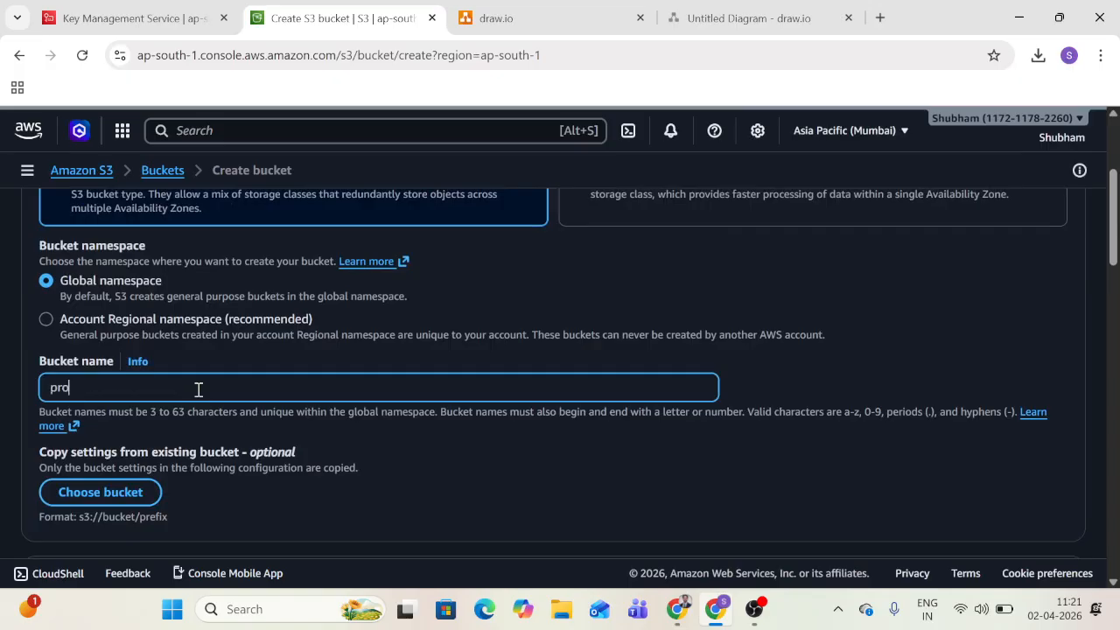
text(ject.com)
scroll(238, 359, up, 3)
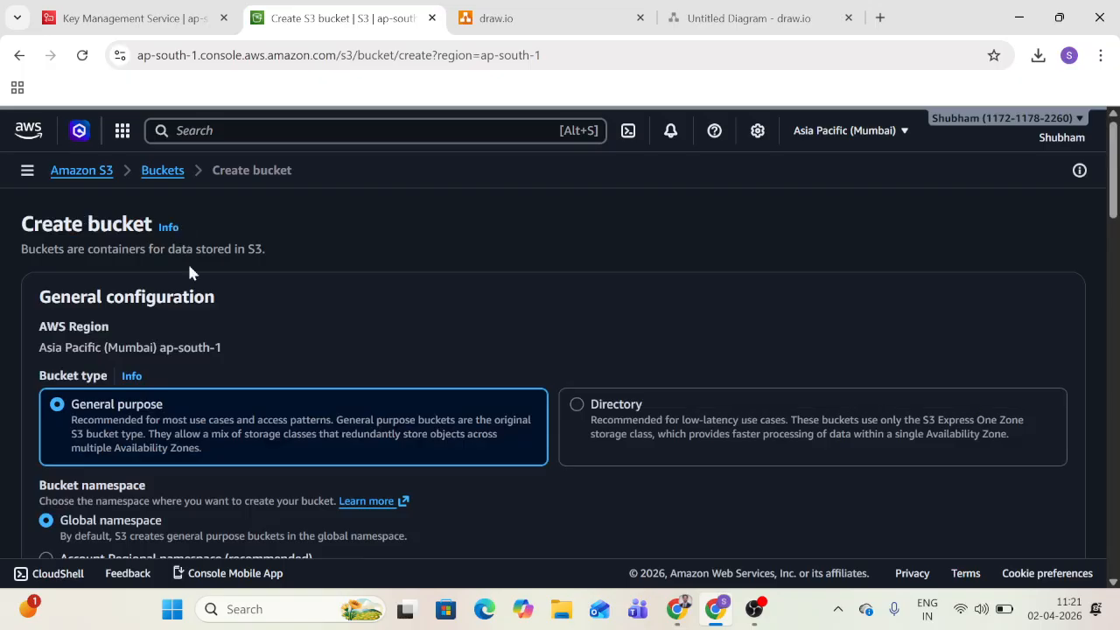
click(171, 182)
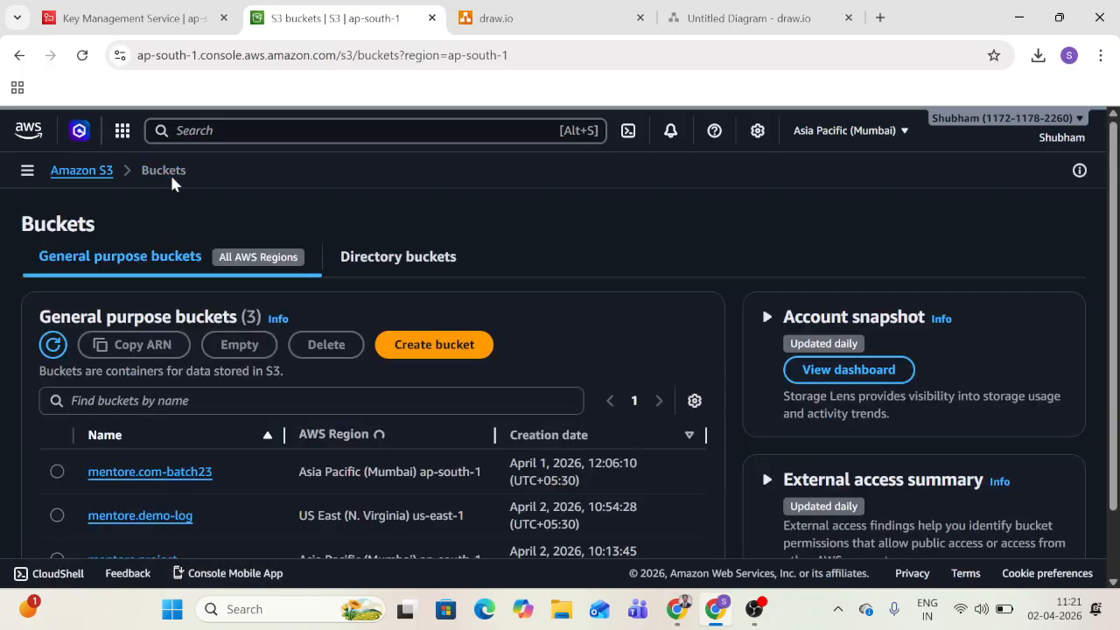
Step: Open the properties of the mentore.project bucket and copy the heading Static website hosting
scroll(161, 463, down, 2)
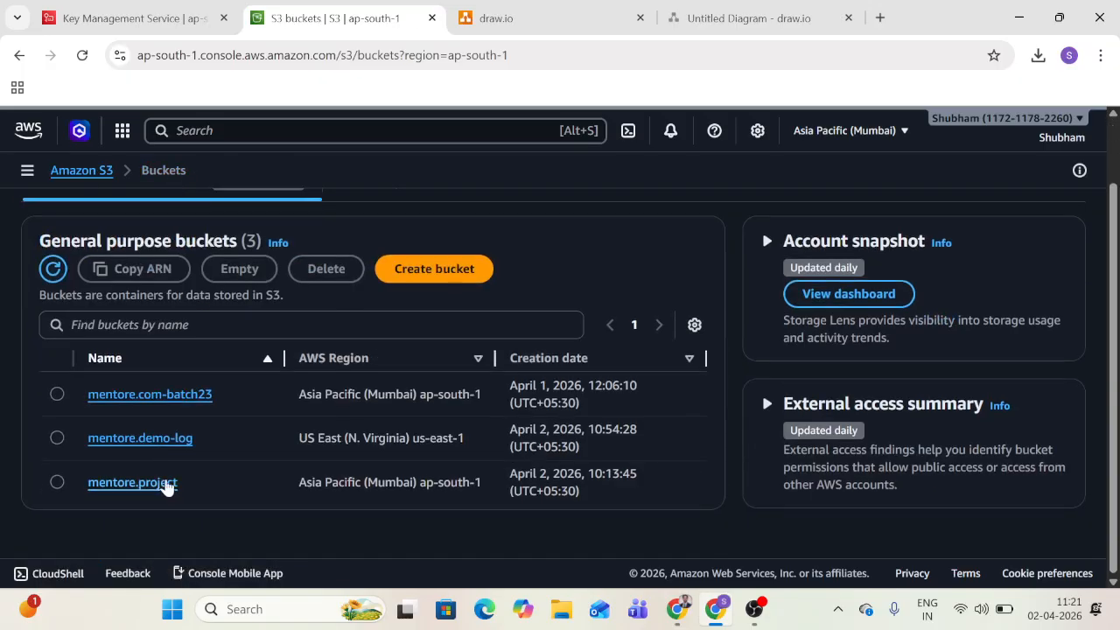
click(163, 482)
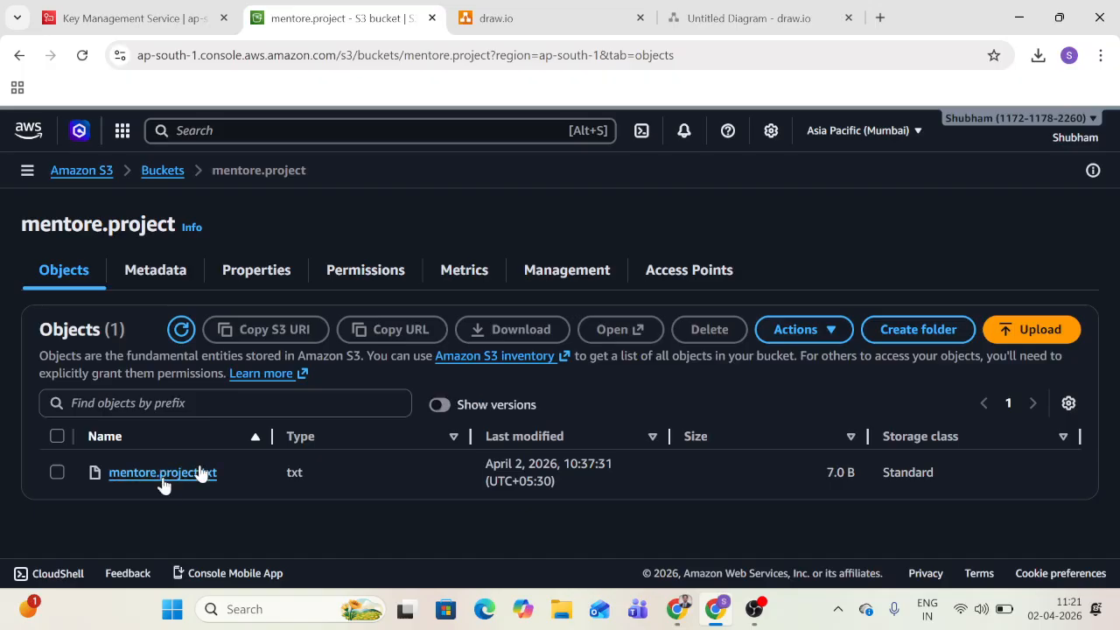
click(257, 276)
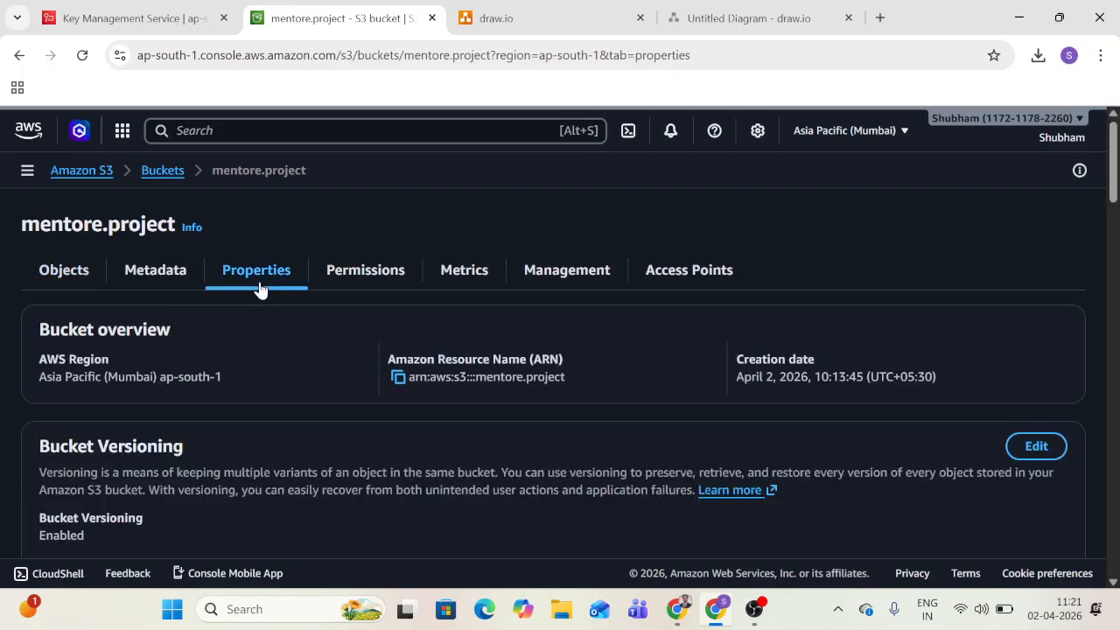
scroll(385, 411, down, 10)
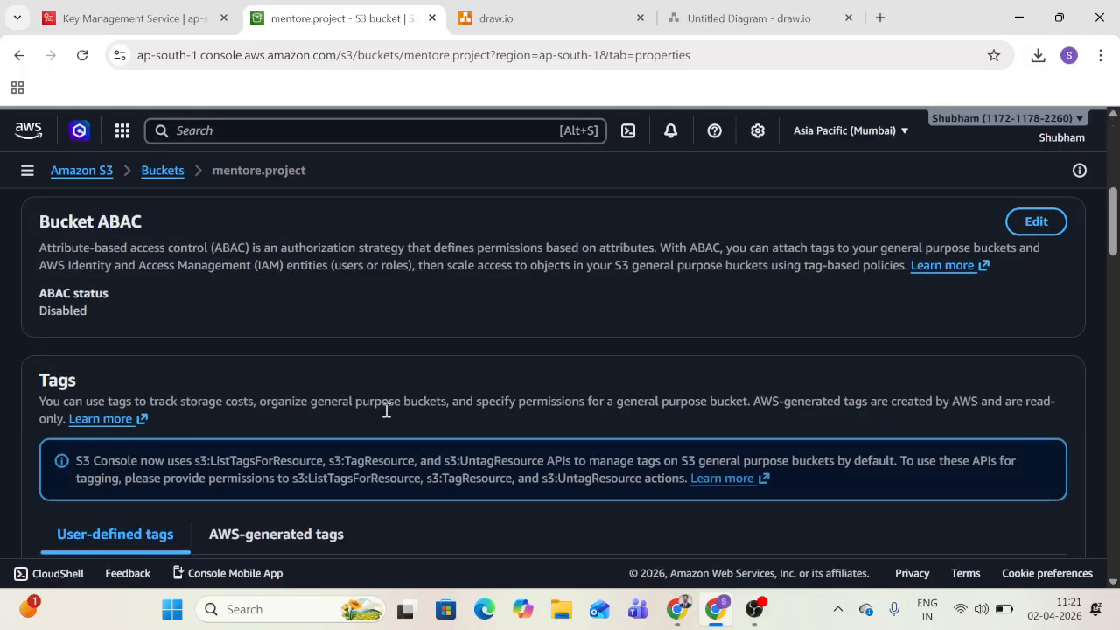
scroll(385, 417, down, 15)
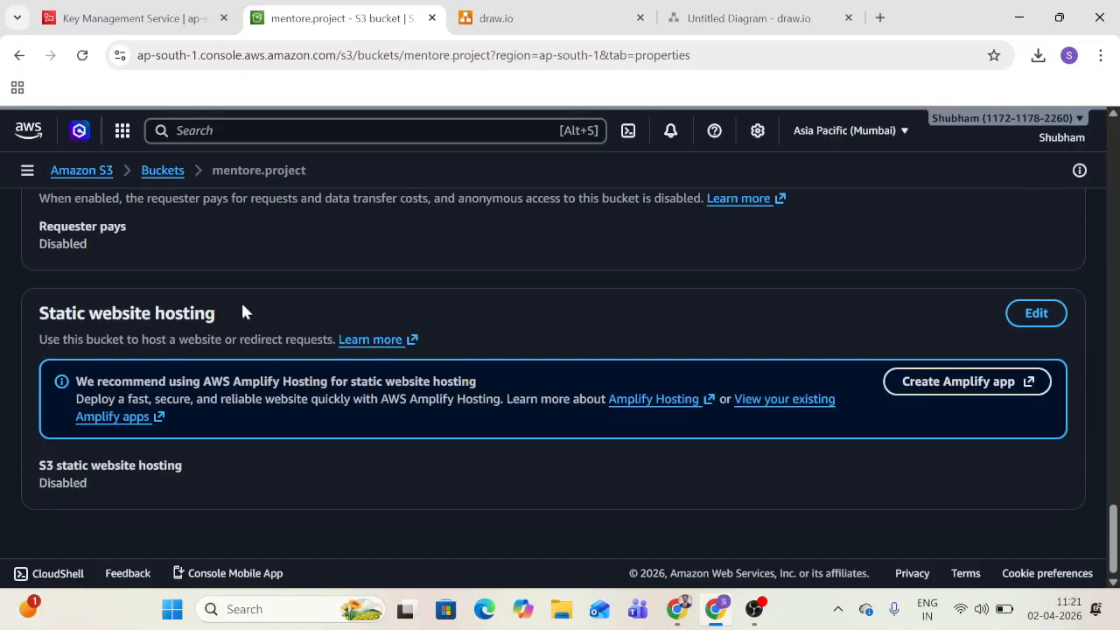
drag(224, 321, 30, 318)
key(ctrl+c)
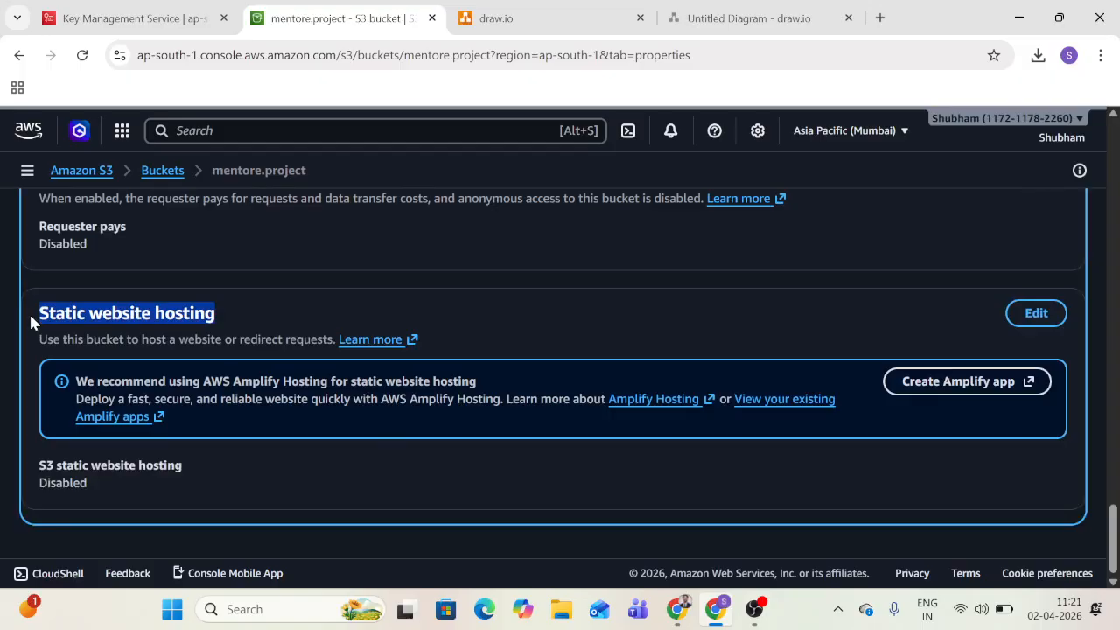
Step: Open the upload page for objects in mentore.project and return to the bucket list without adding any files
scroll(298, 278, up, 1)
scroll(298, 277, up, 1)
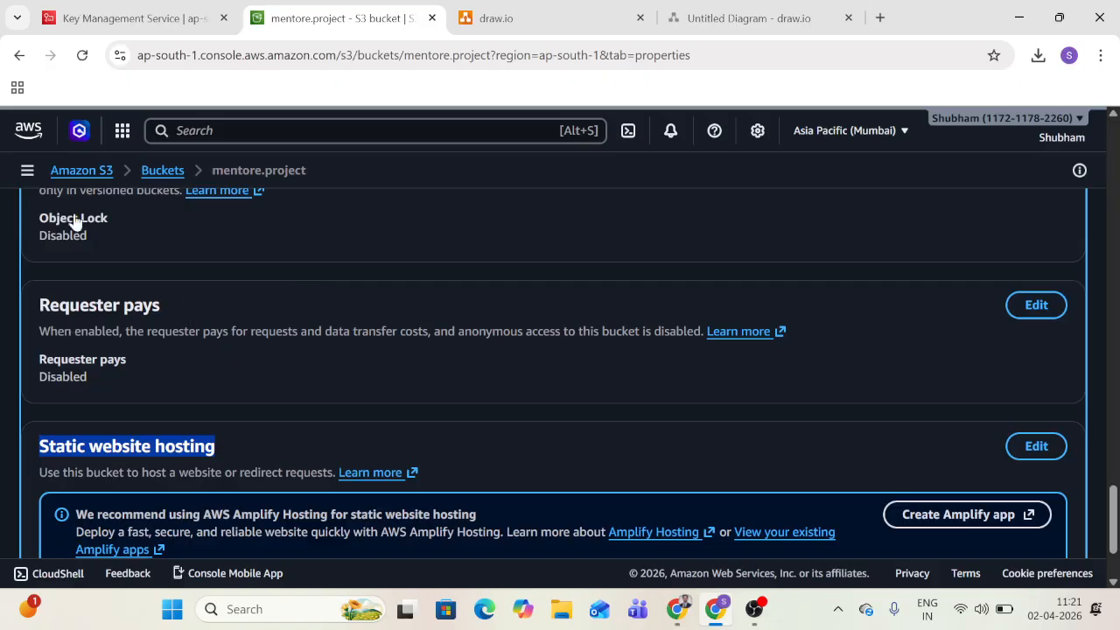
scroll(227, 249, up, 10)
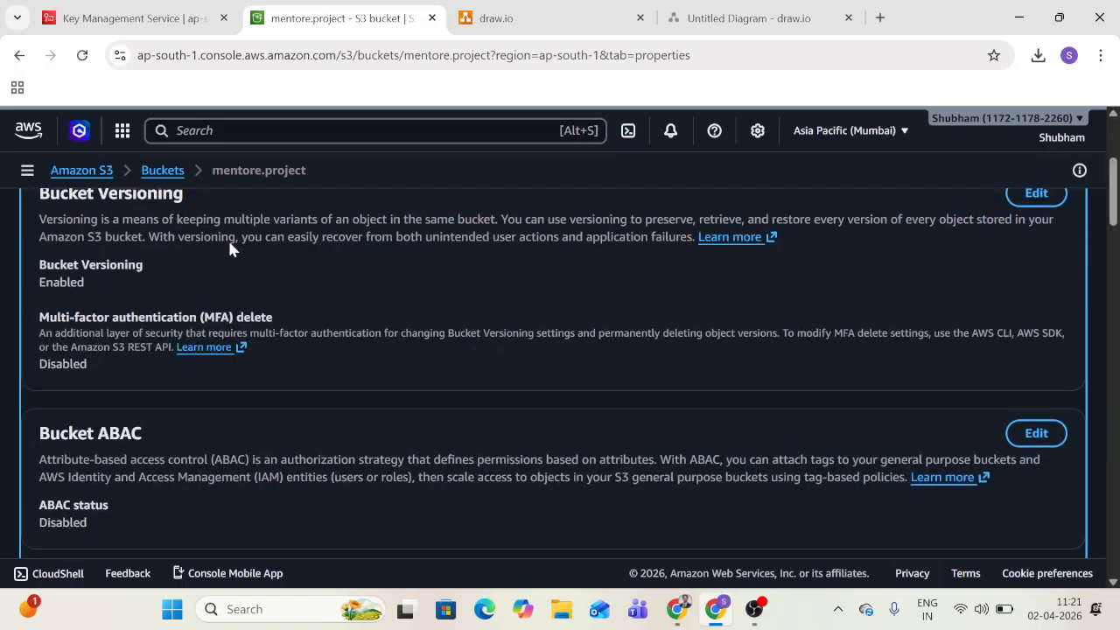
scroll(86, 277, up, 3)
click(86, 276)
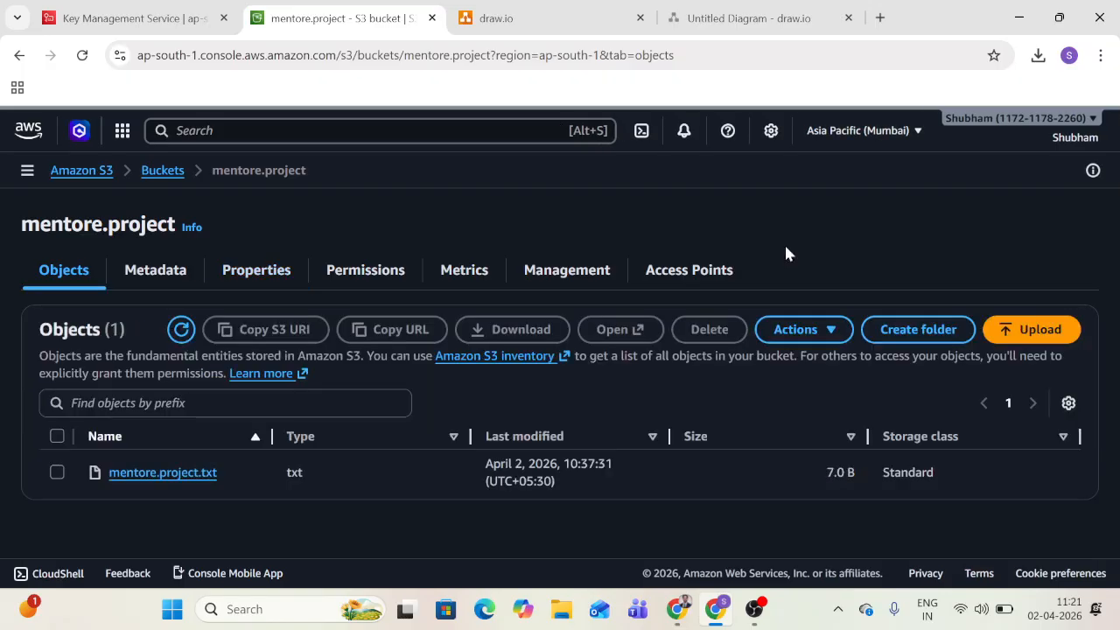
click(1033, 330)
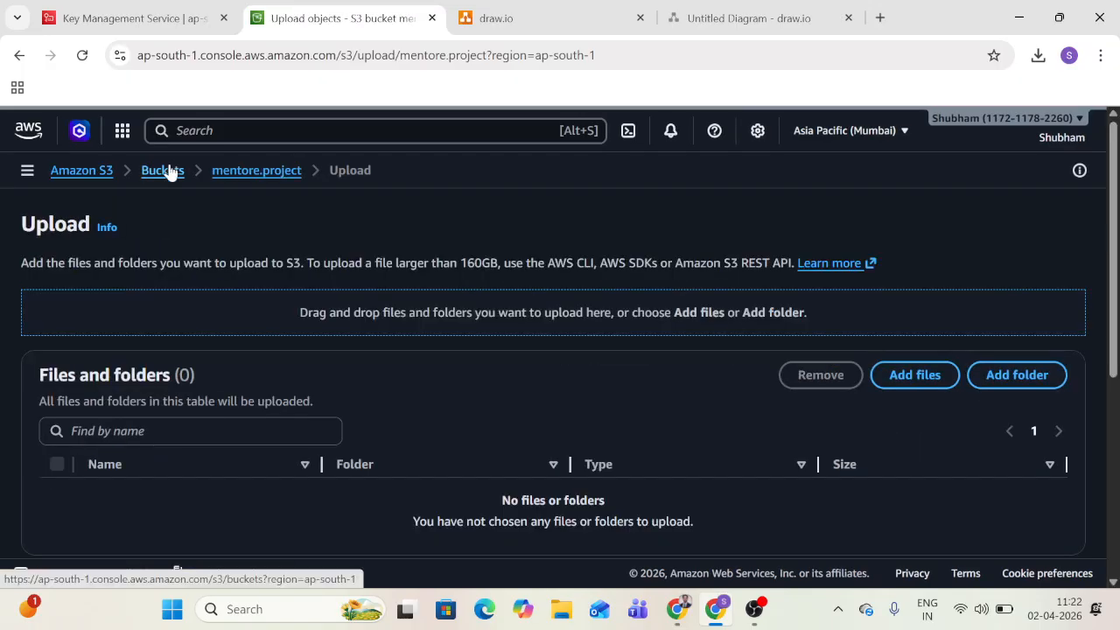
click(171, 173)
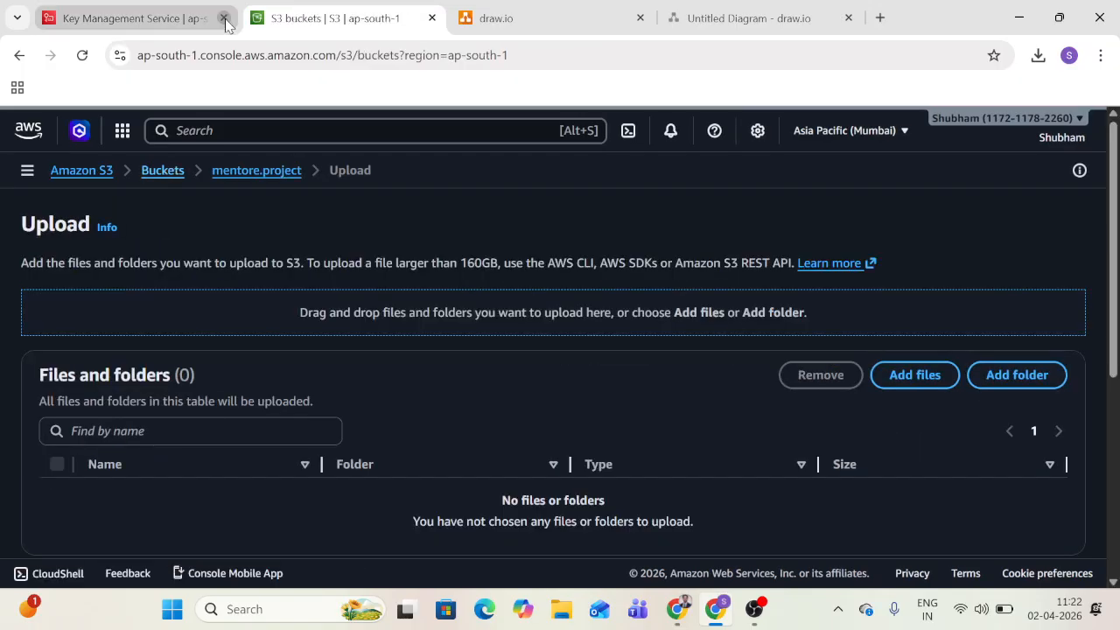
Step: Close the Key Management Service page and both draw.io pages, keeping the S3 console open
click(224, 17)
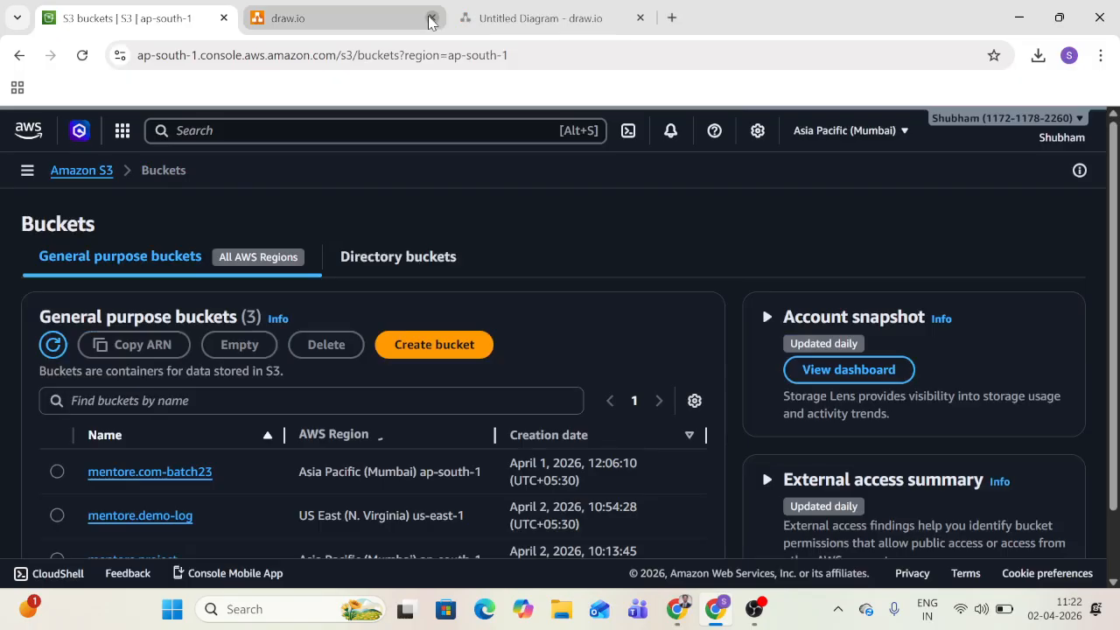
click(431, 18)
click(431, 18)
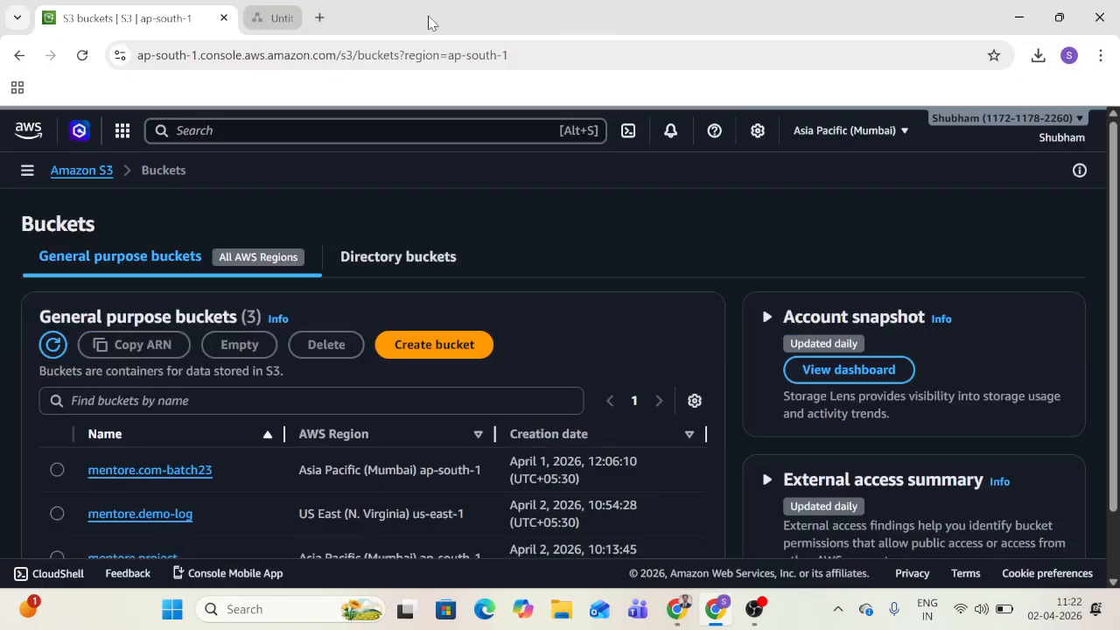
Step: Start a new general purpose bucket in the global namespace and paste the copied heading Static website hosting as its name
click(415, 348)
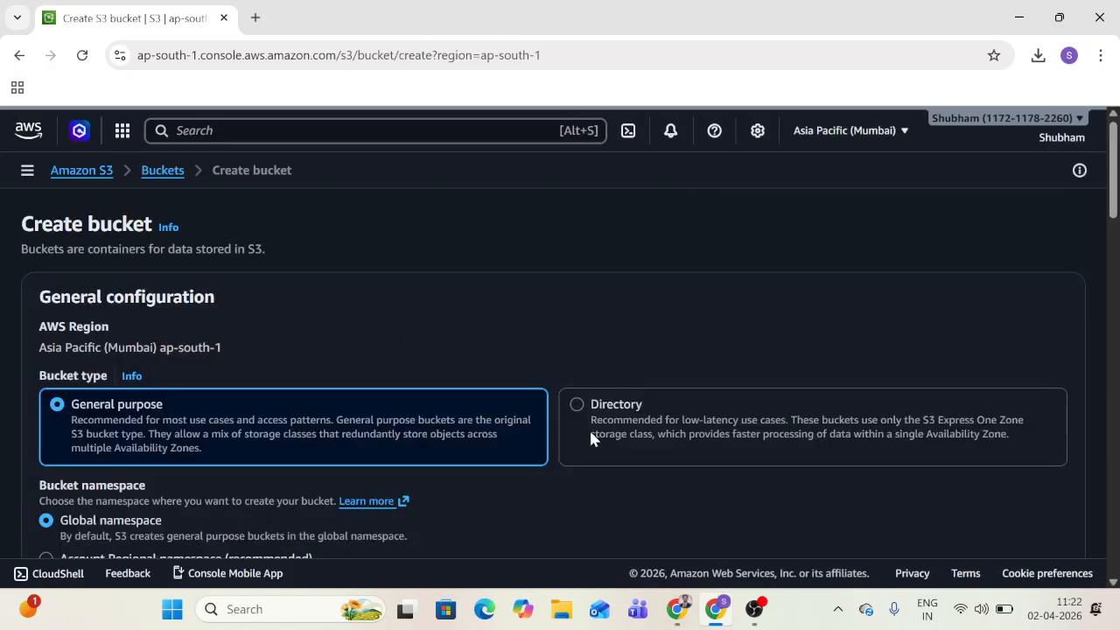
scroll(589, 428, down, 2)
click(193, 411)
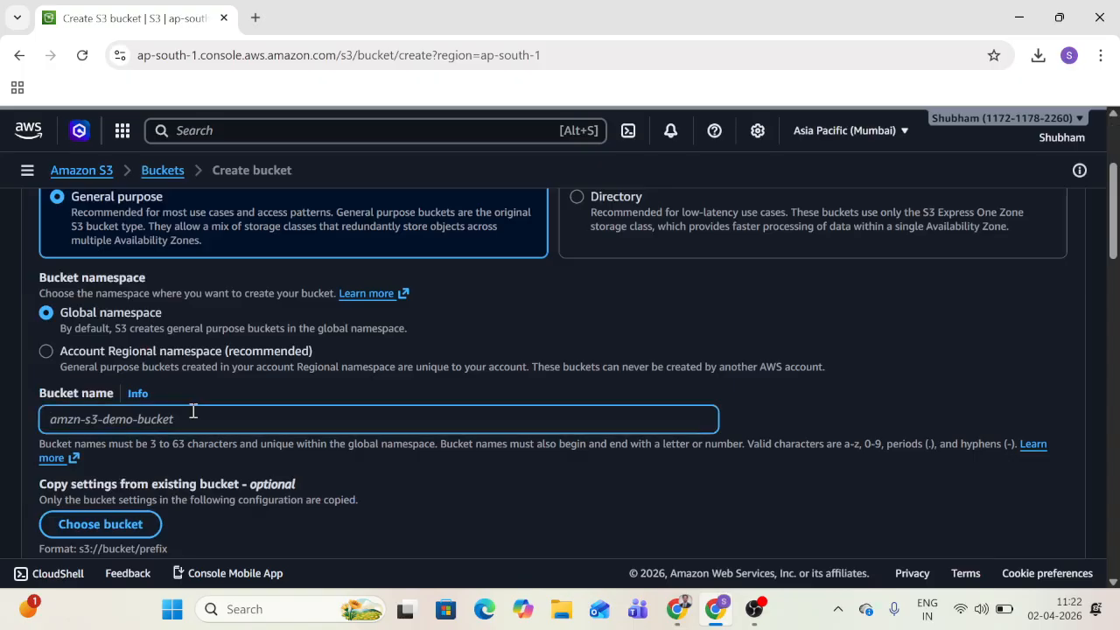
key(ctrl+v)
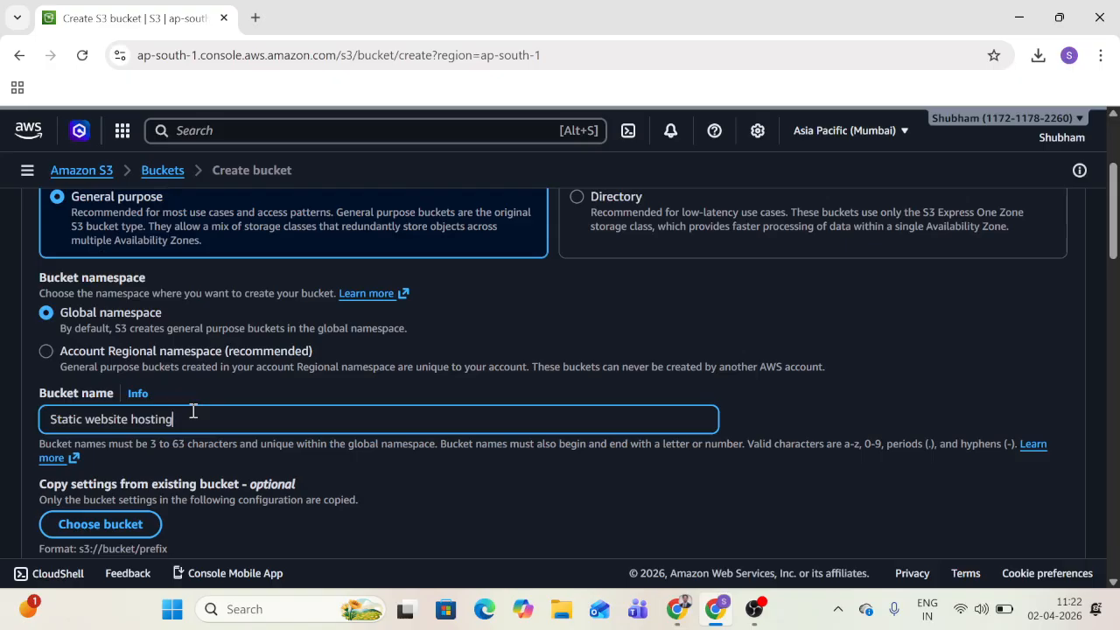
Step: Edit the pasted bucket name to read static-website-hosting.com, with hyphens for spaces and a lowercase first letter
key(Left)
key(Left)
key(Left)
key(Left)
key(Left)
key(Left)
key(BackSpace)
text(-)
key(Left)
key(Left)
key(Left)
key(Left)
key(Left)
key(Left)
key(Left)
key(Left)
key(Left)
key(Left)
key(Delete)
text(0)
key(BackSpace)
text(-)
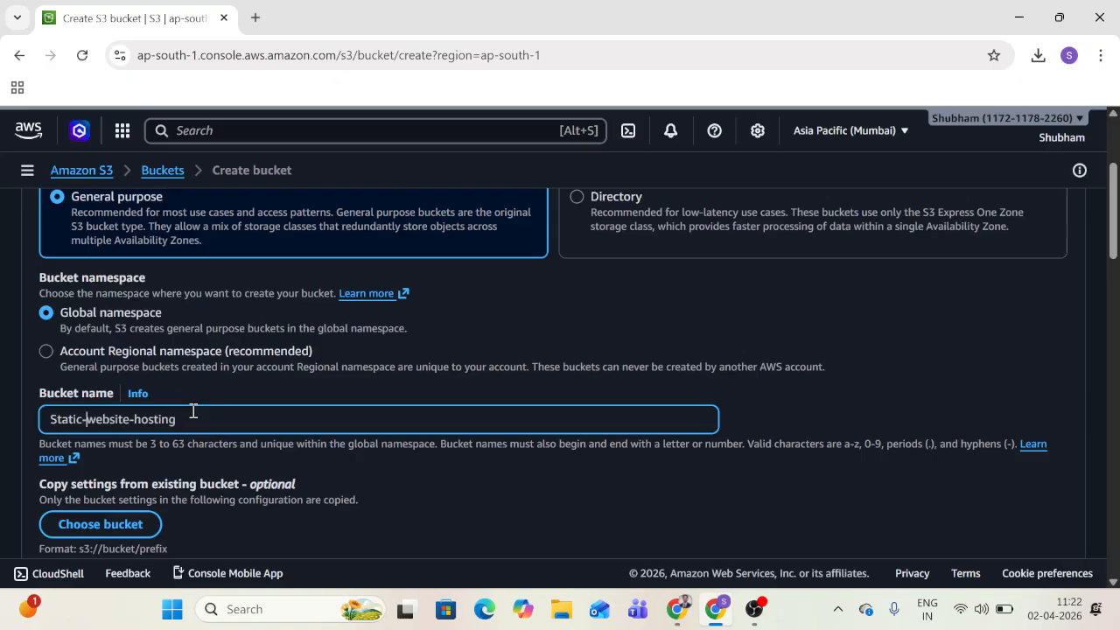
key(Left)
key(Left)
key(Left)
key(Left)
key(Left)
key(Left)
key(BackSpace)
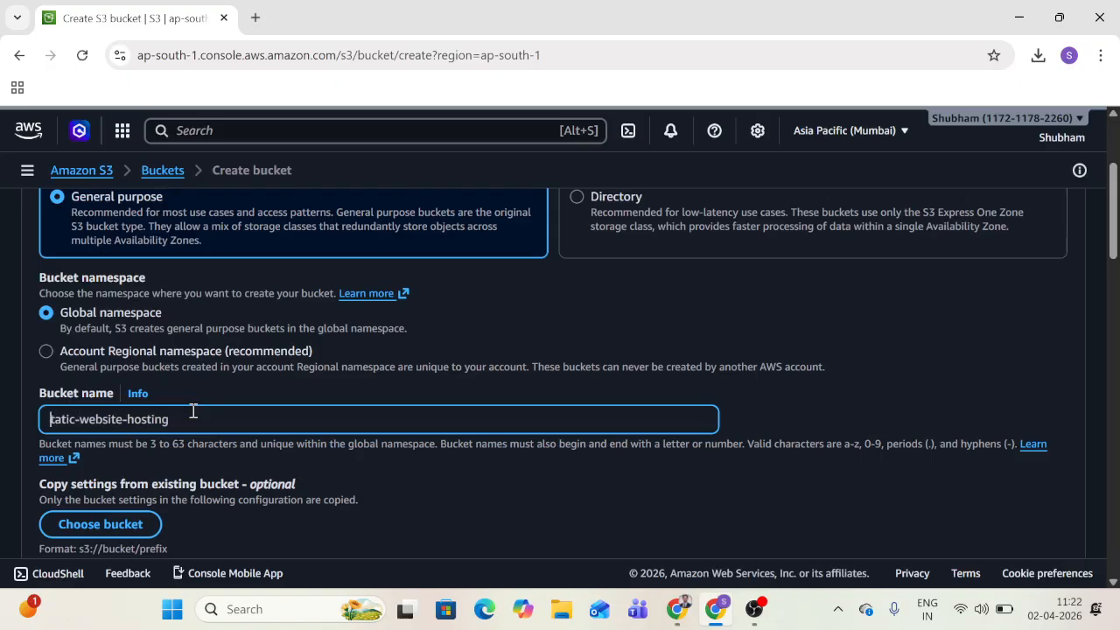
text(sting)
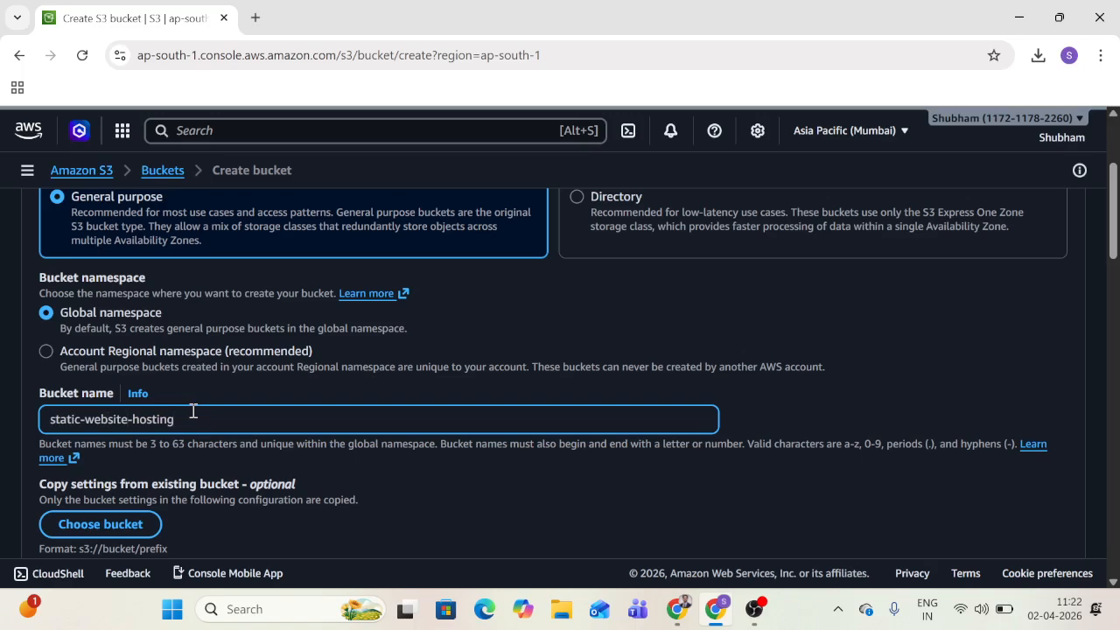
text(.com)
Step: Create the bucket with the remaining default settings and go to Static website hosting in its properties
scroll(449, 447, down, 20)
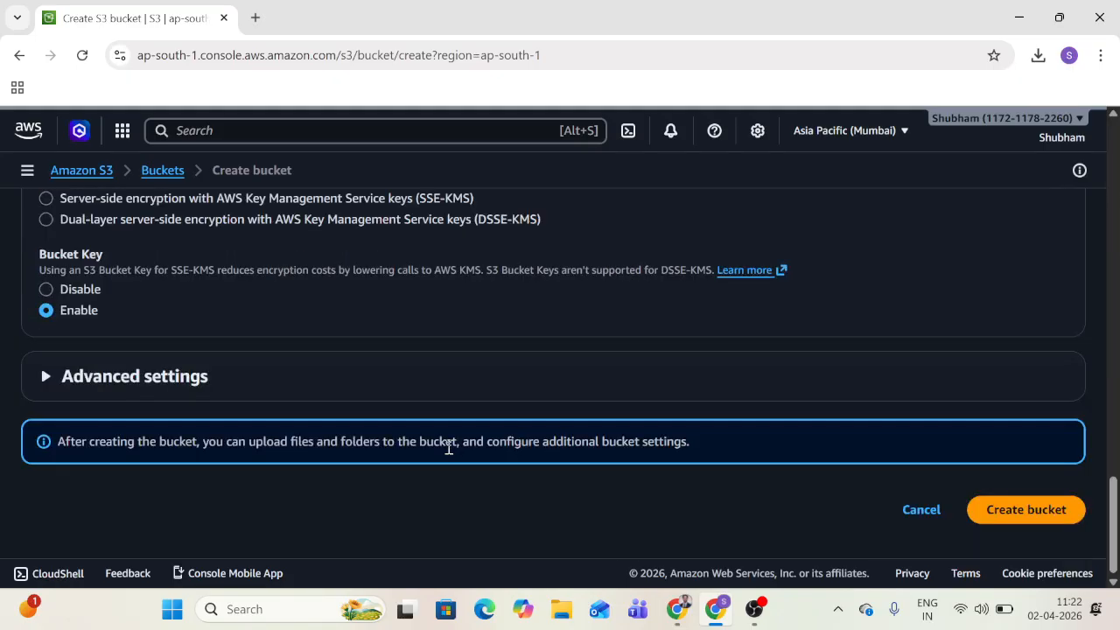
click(1028, 507)
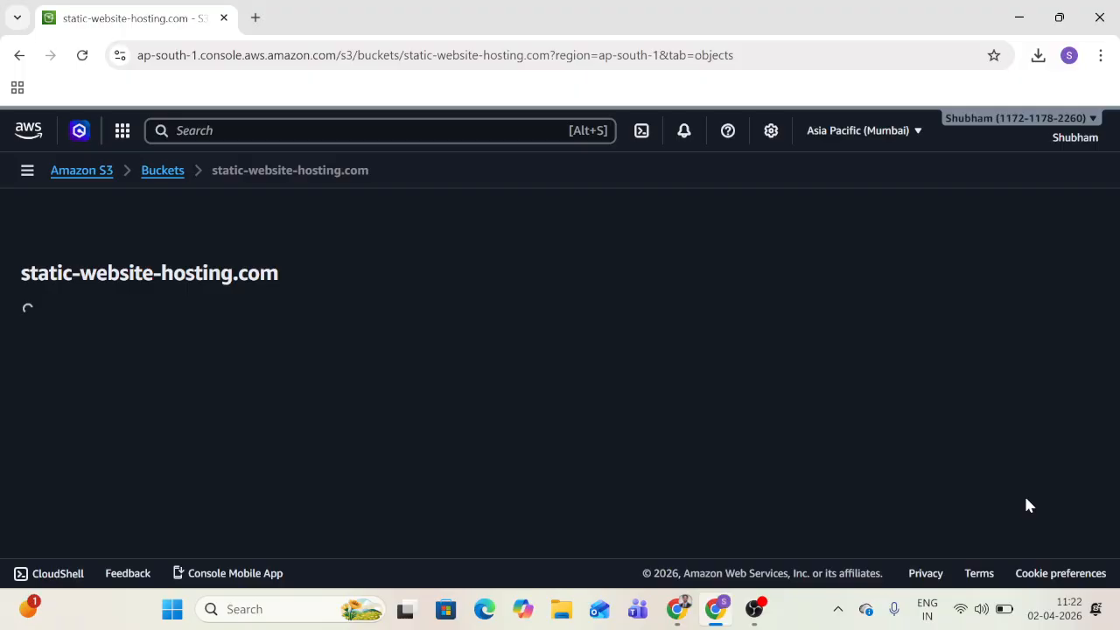
click(233, 323)
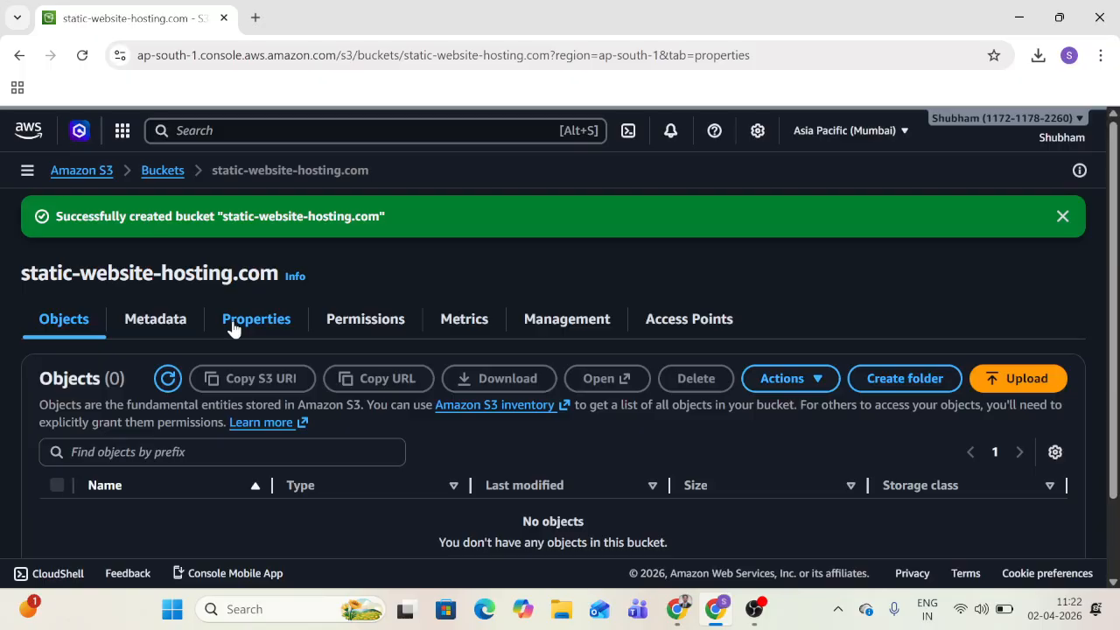
scroll(380, 442, down, 15)
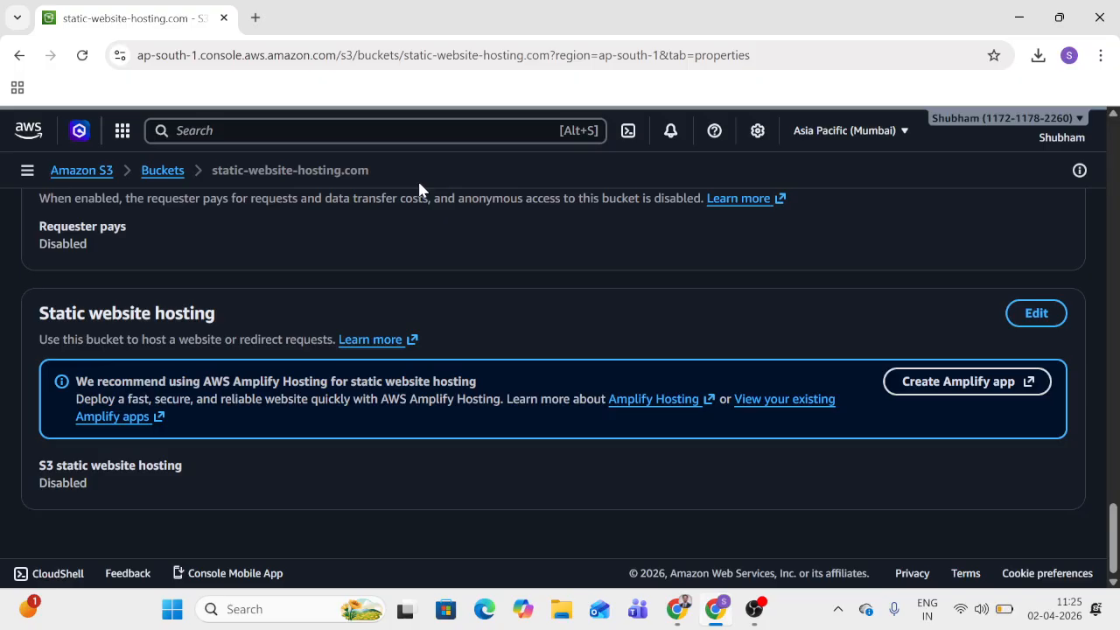
Step: Search the web for css templates free on a new browser page
click(254, 18)
text(c)
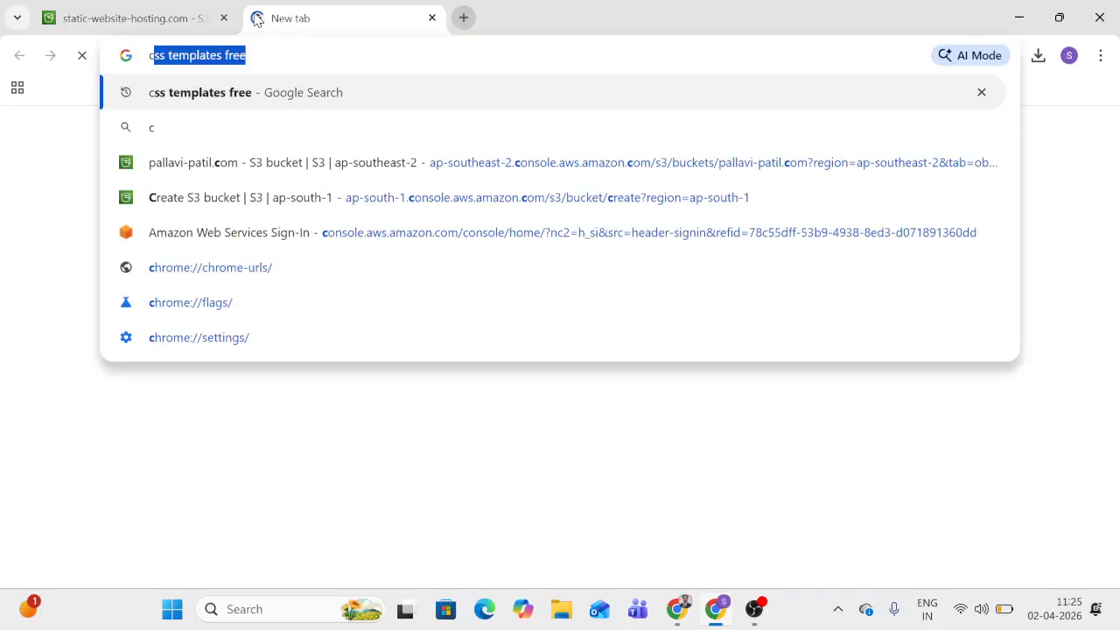
text(s)
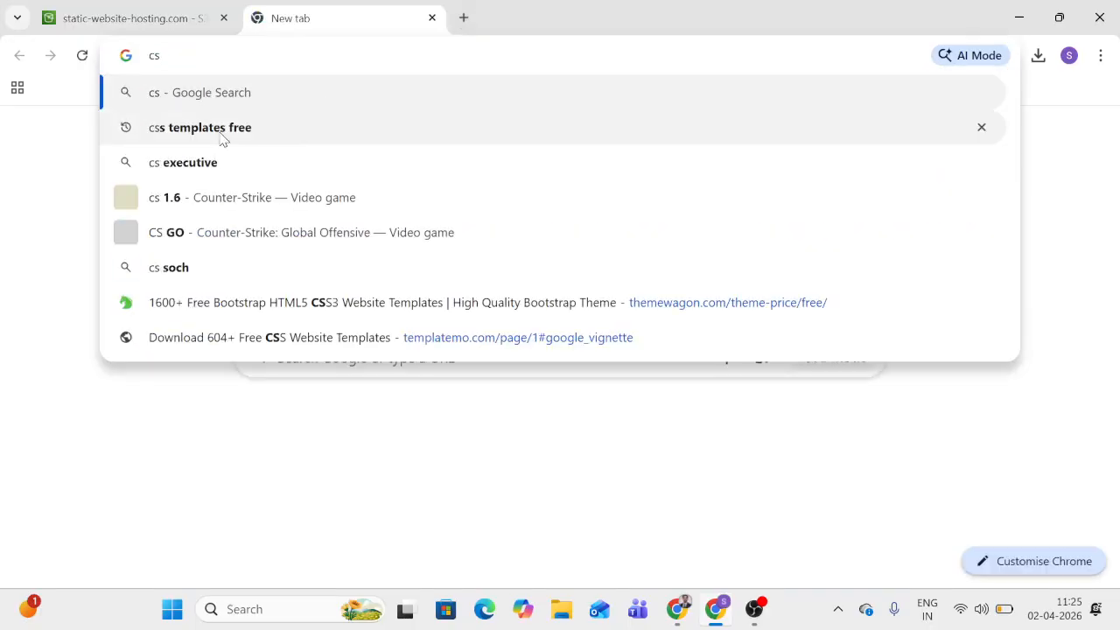
click(222, 139)
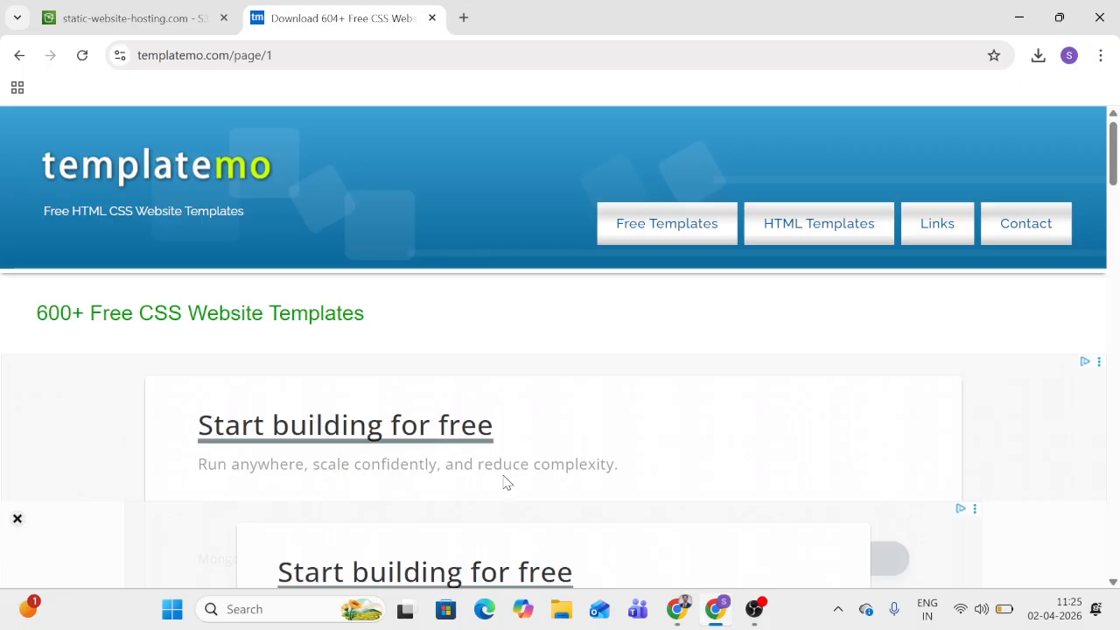
Step: Browse the free CSS website templates on templatemo and go to page 2 of the listing
right_click(505, 481)
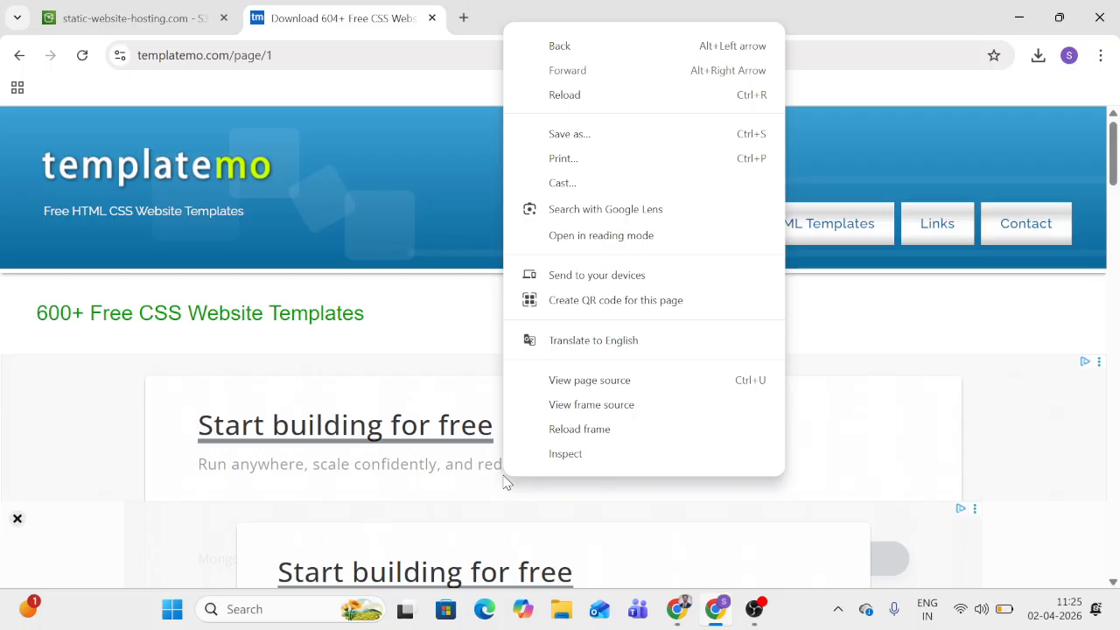
scroll(337, 253, down, 4)
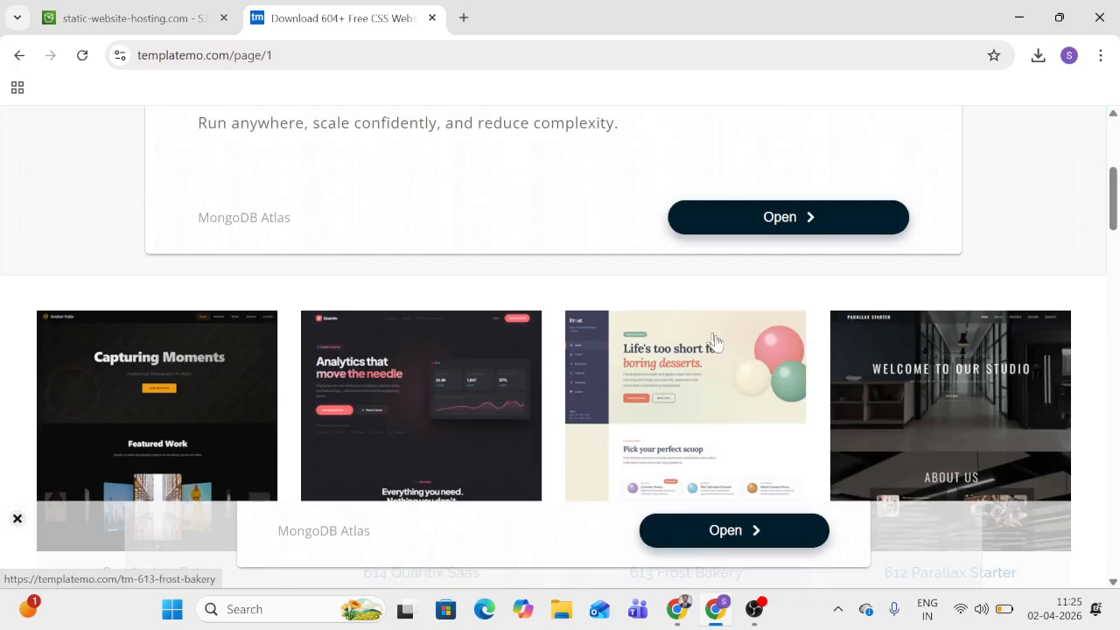
scroll(731, 372, down, 8)
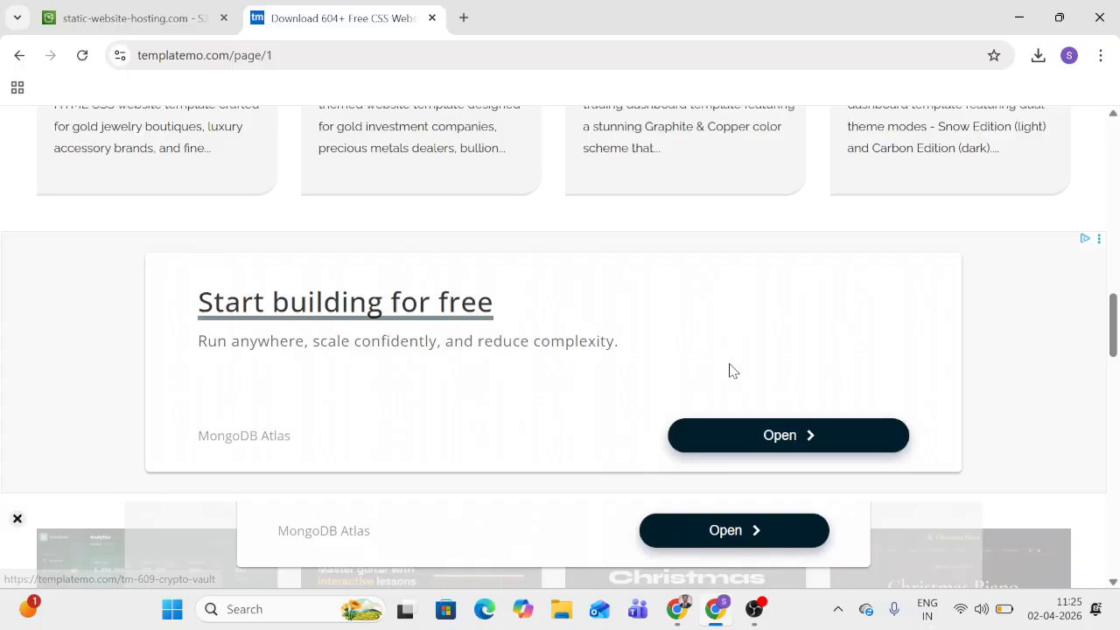
scroll(731, 372, down, 1)
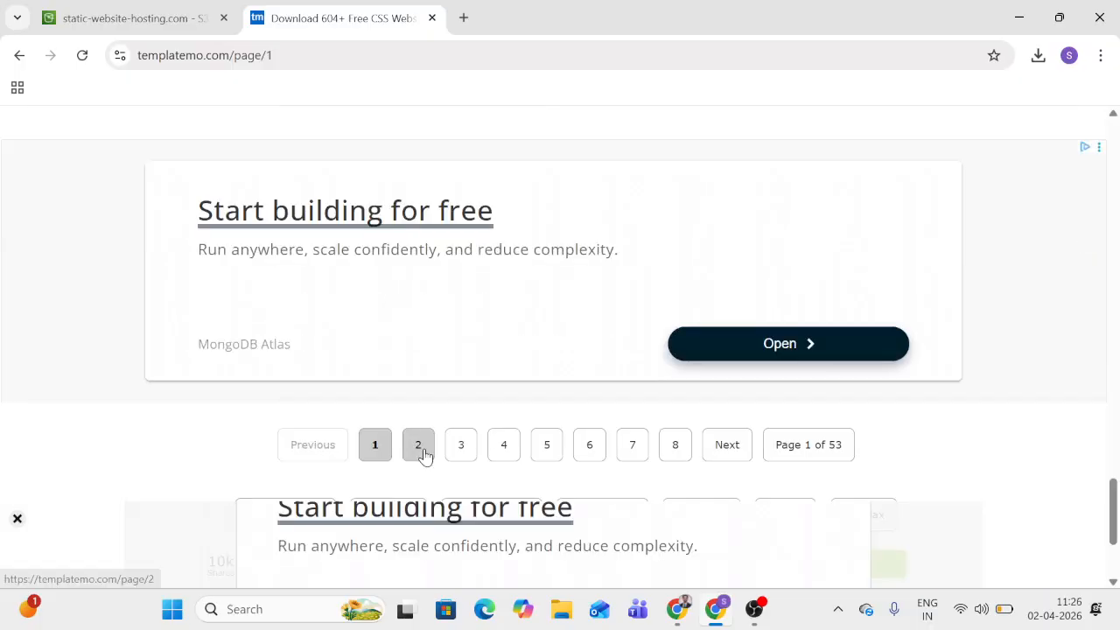
click(424, 453)
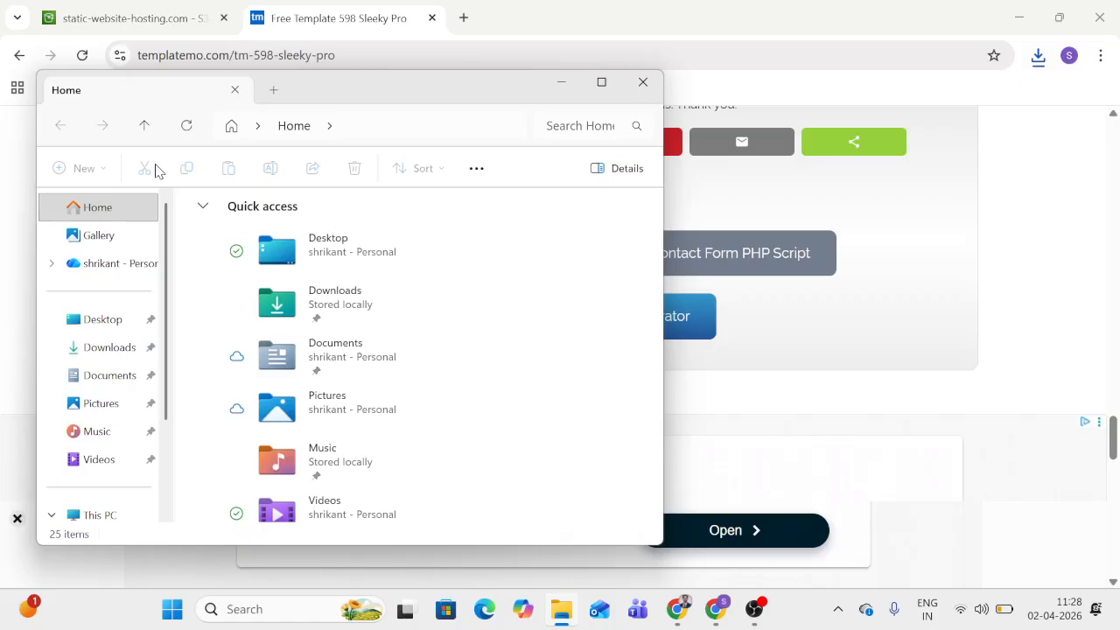
Step: Extract the templatemo_598_sleeky_pro (1) archive in Downloads and select the templatemo_598_sleeky_pro folder inside the extracted folder
click(109, 347)
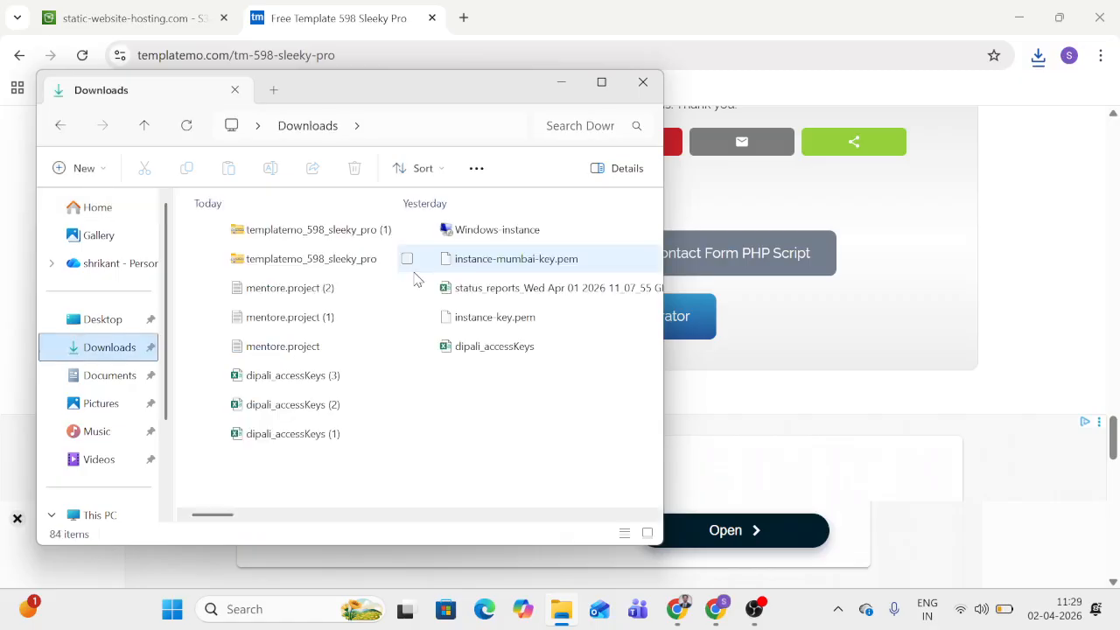
click(330, 232)
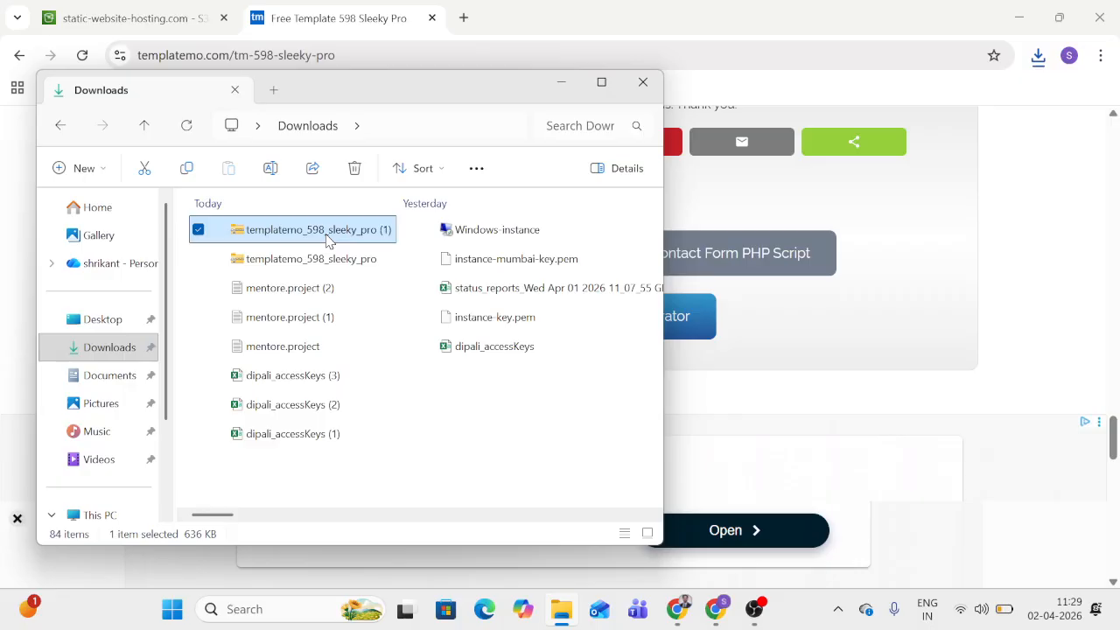
double_click(326, 233)
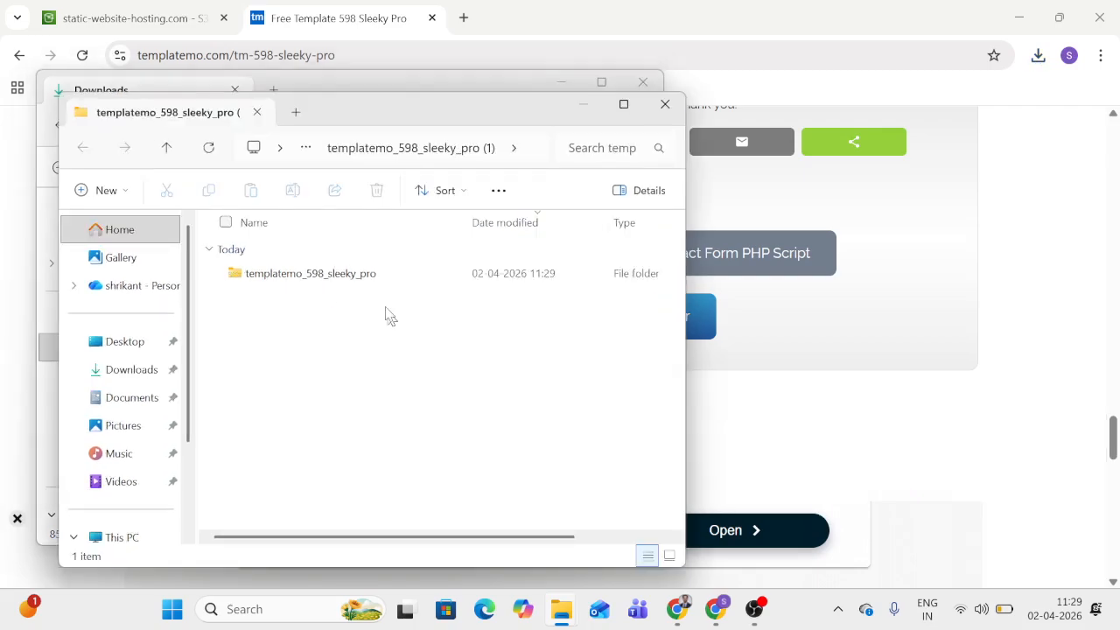
click(398, 278)
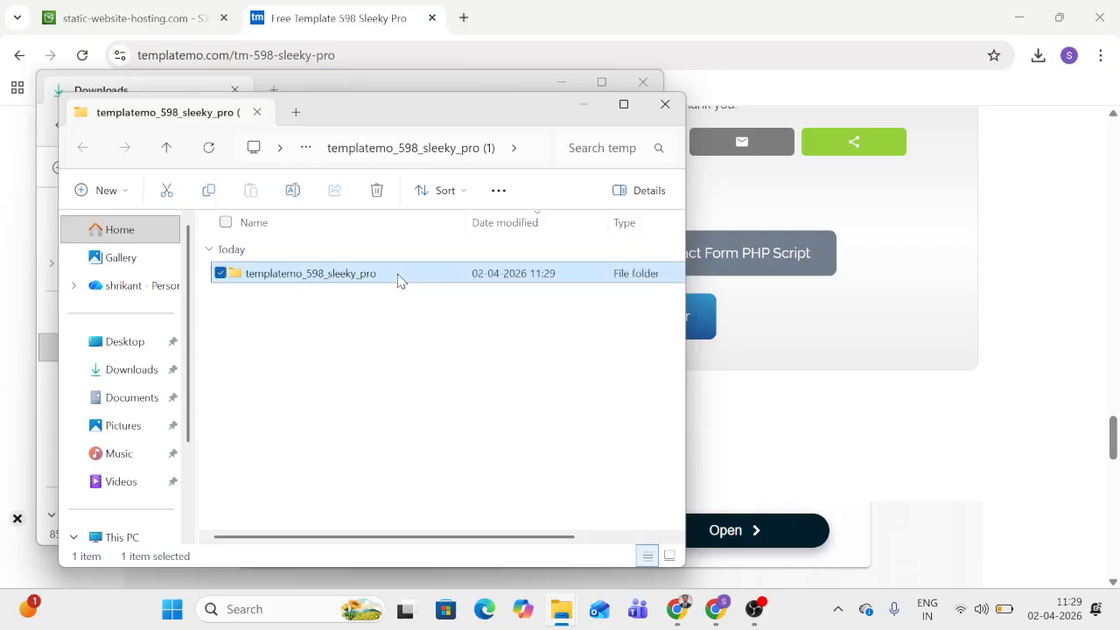
Step: Look through the extracted templatemo_598_sleeky_pro folder and its images folder, previewing unsplash-thumb-05.jpg
double_click(398, 277)
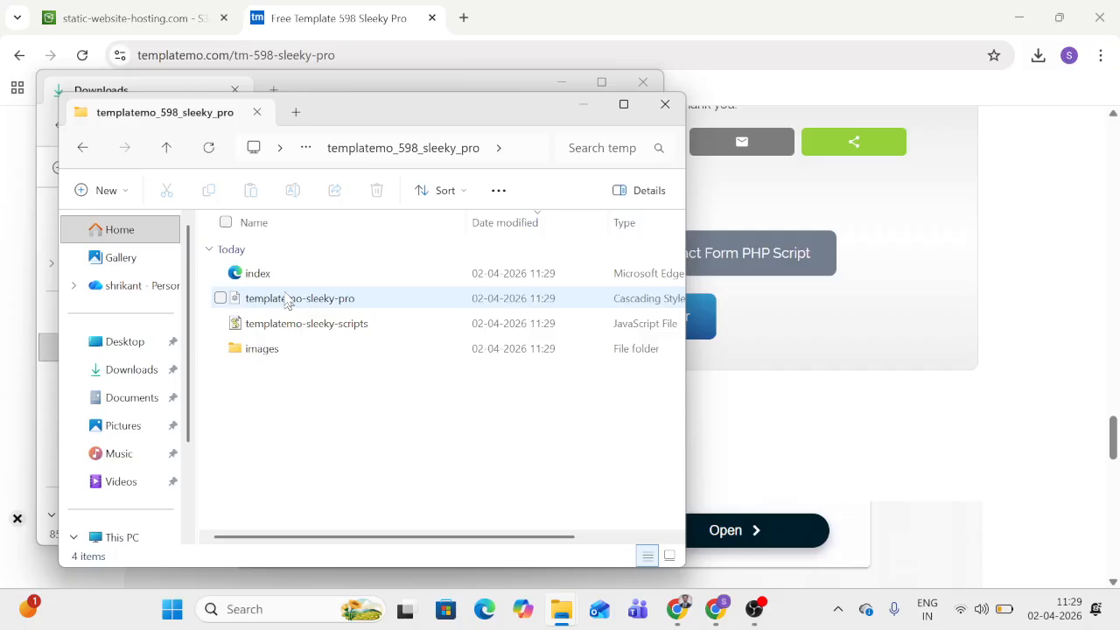
double_click(360, 350)
click(365, 352)
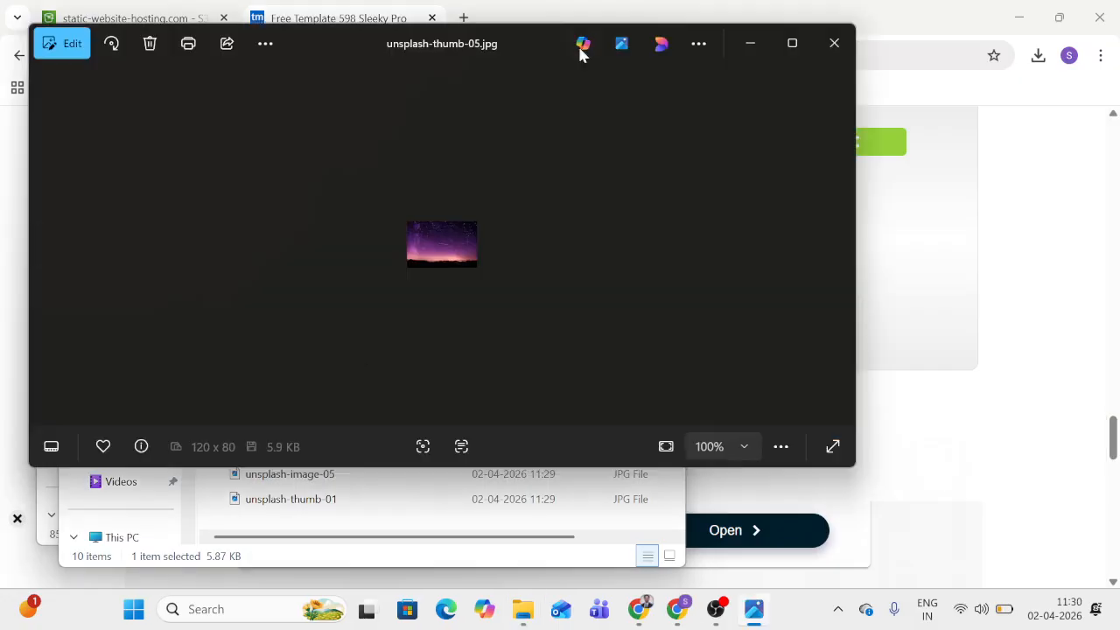
click(834, 42)
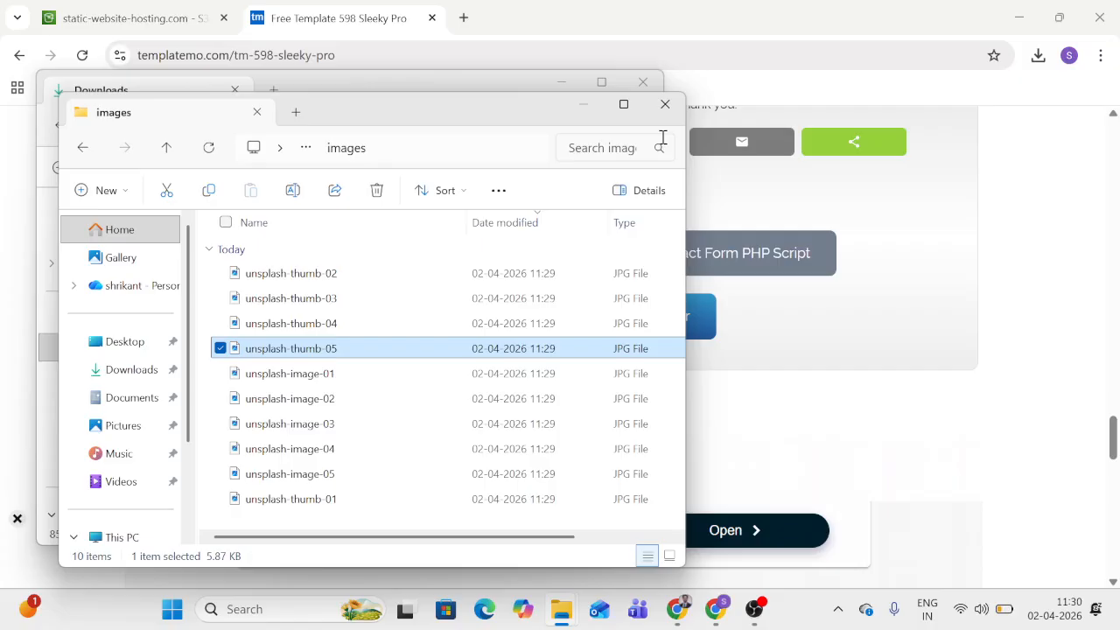
Step: Switch back to the static-website-hosting.com bucket in the AWS console and start an upload from its object list
click(172, 24)
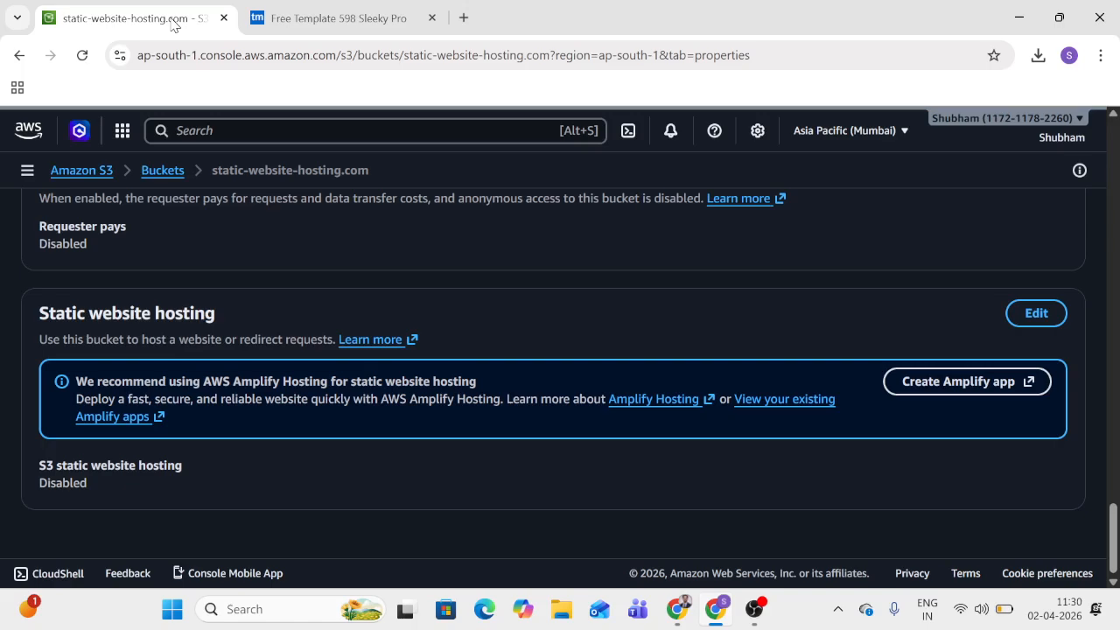
click(675, 617)
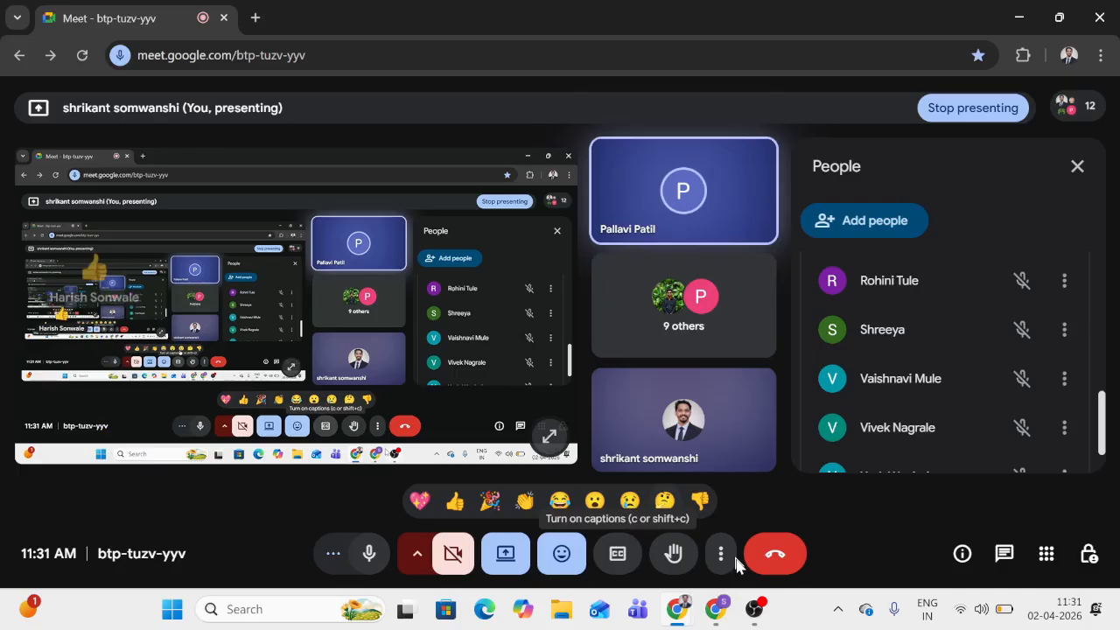
click(716, 611)
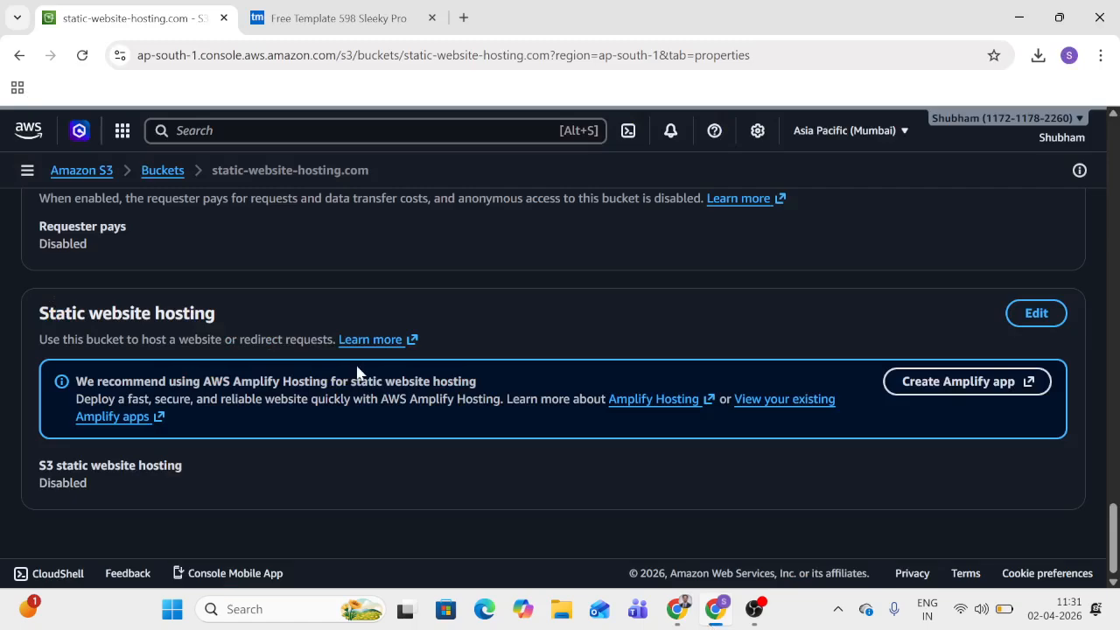
scroll(357, 374, up, 5)
scroll(357, 374, down, 2)
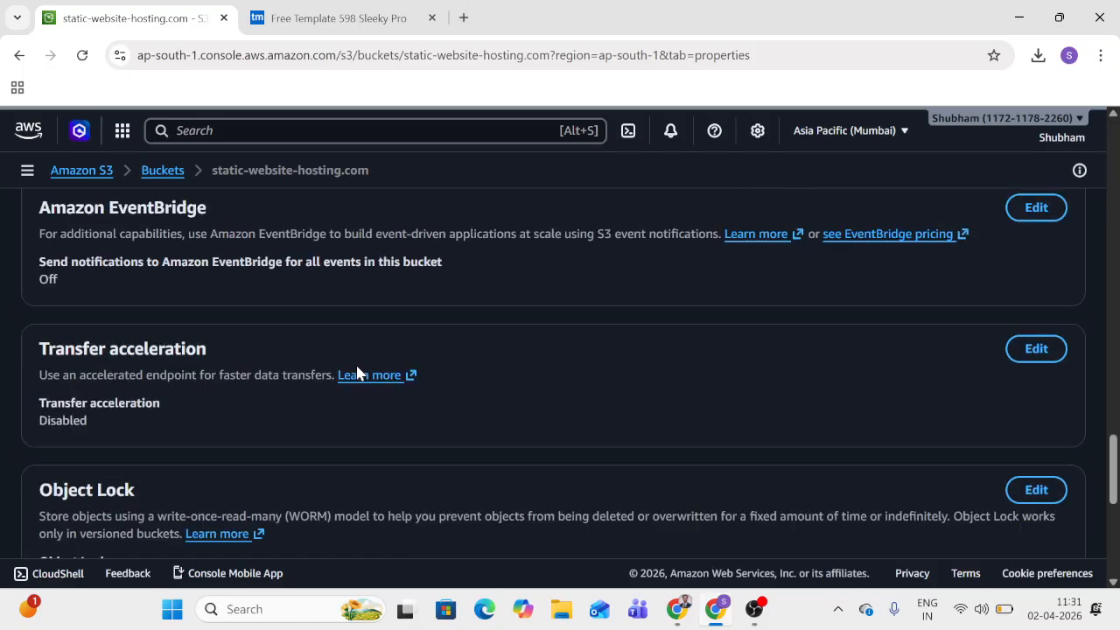
scroll(357, 373, up, 15)
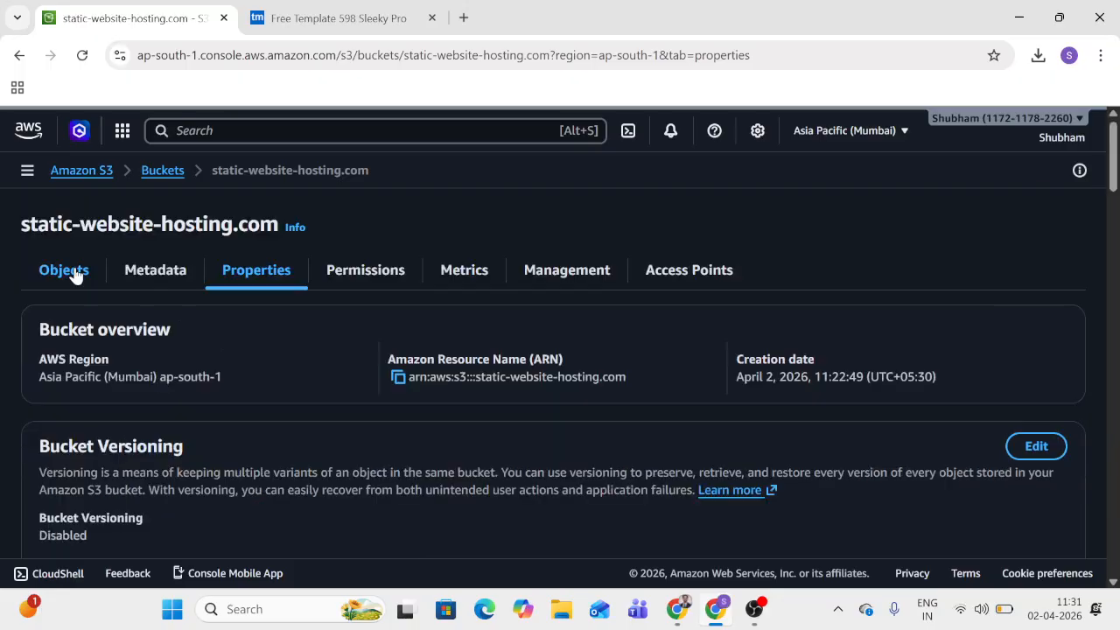
click(76, 275)
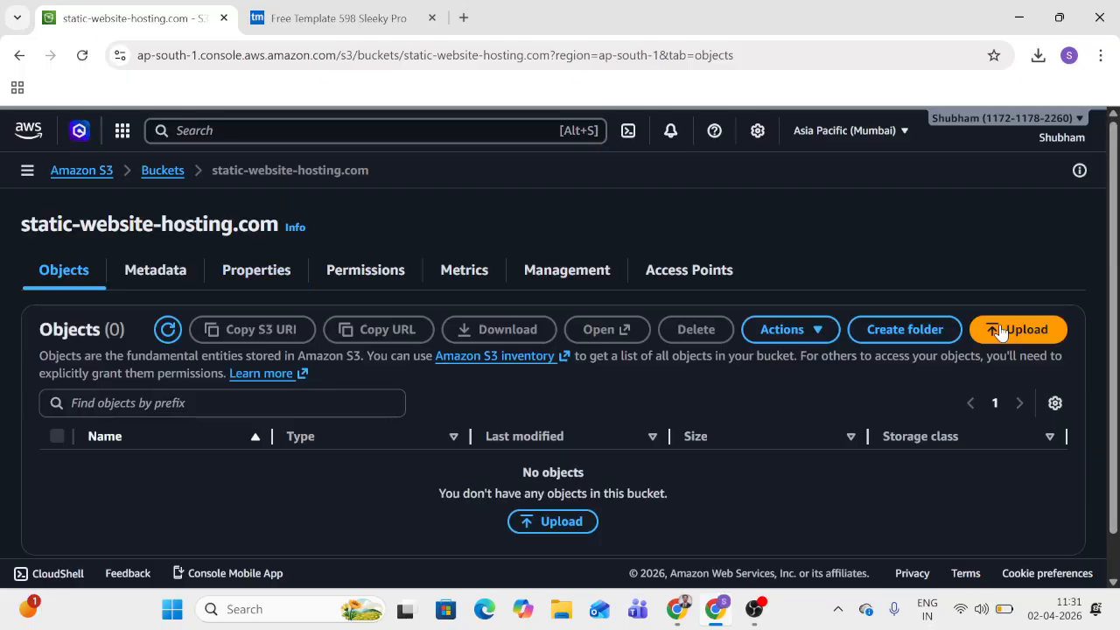
click(1001, 332)
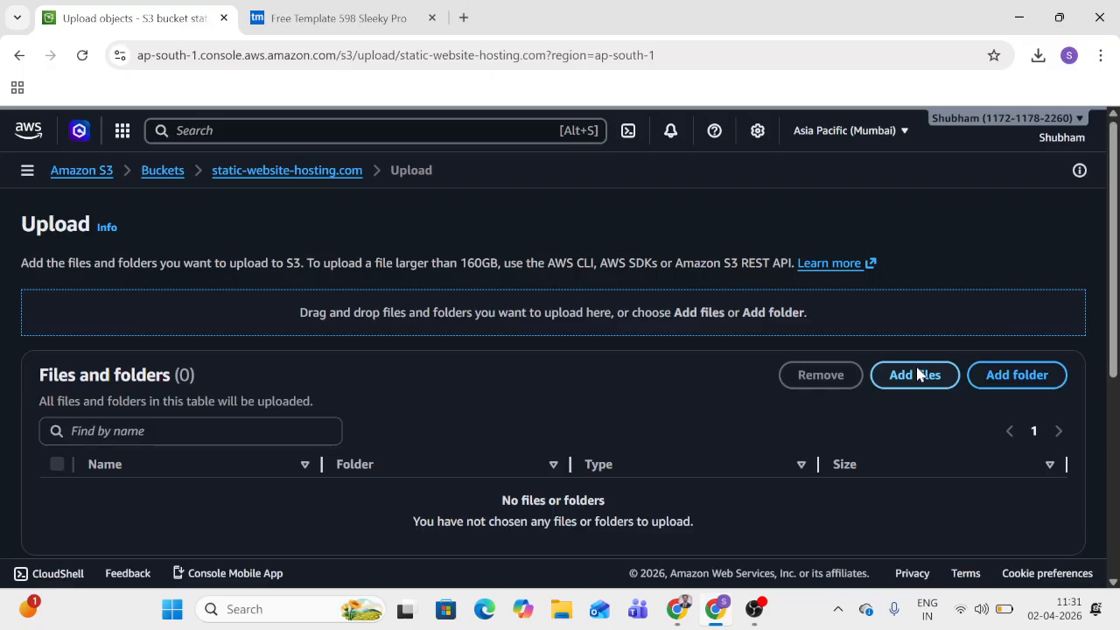
Step: Add index, templatemo-sleeky-pro, templatemo-sleeky-scripts and the images folder from the extracted template in Downloads to the upload
click(919, 375)
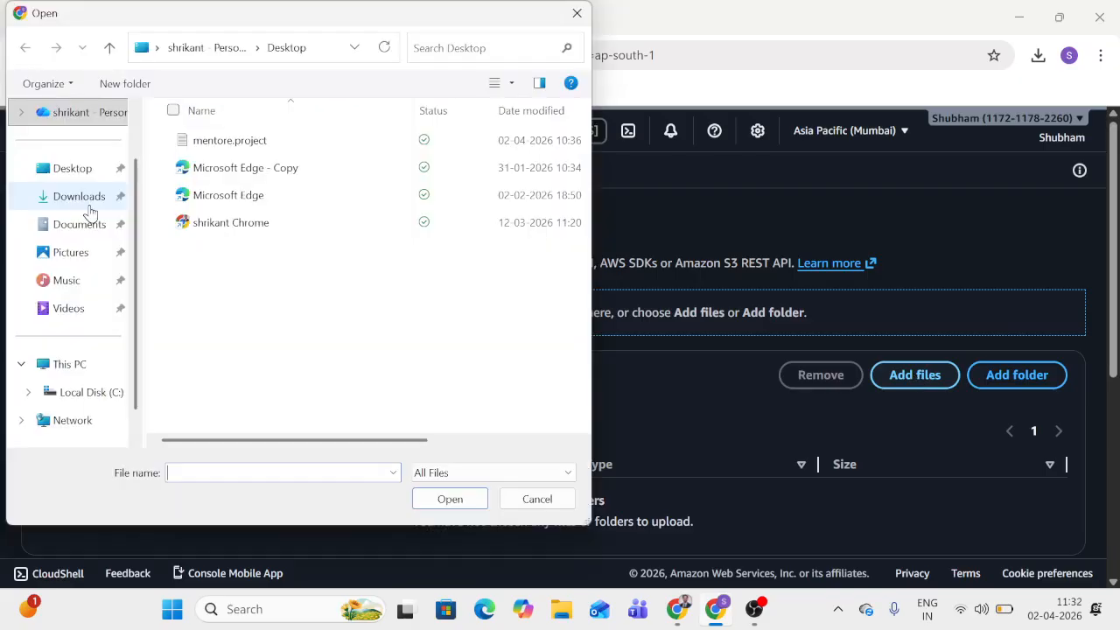
click(83, 198)
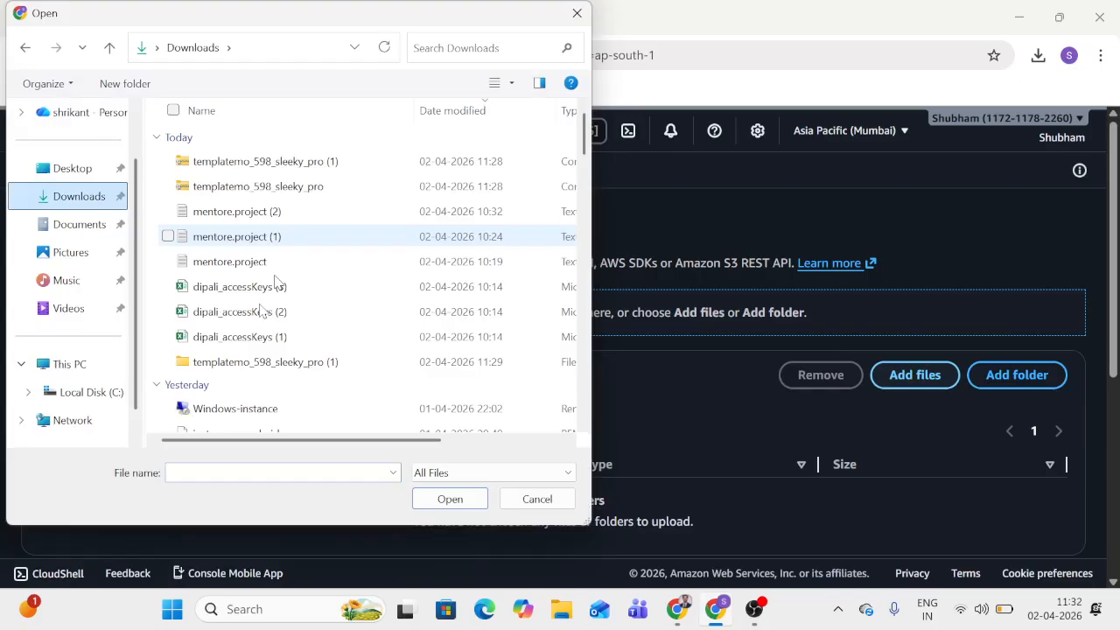
double_click(313, 164)
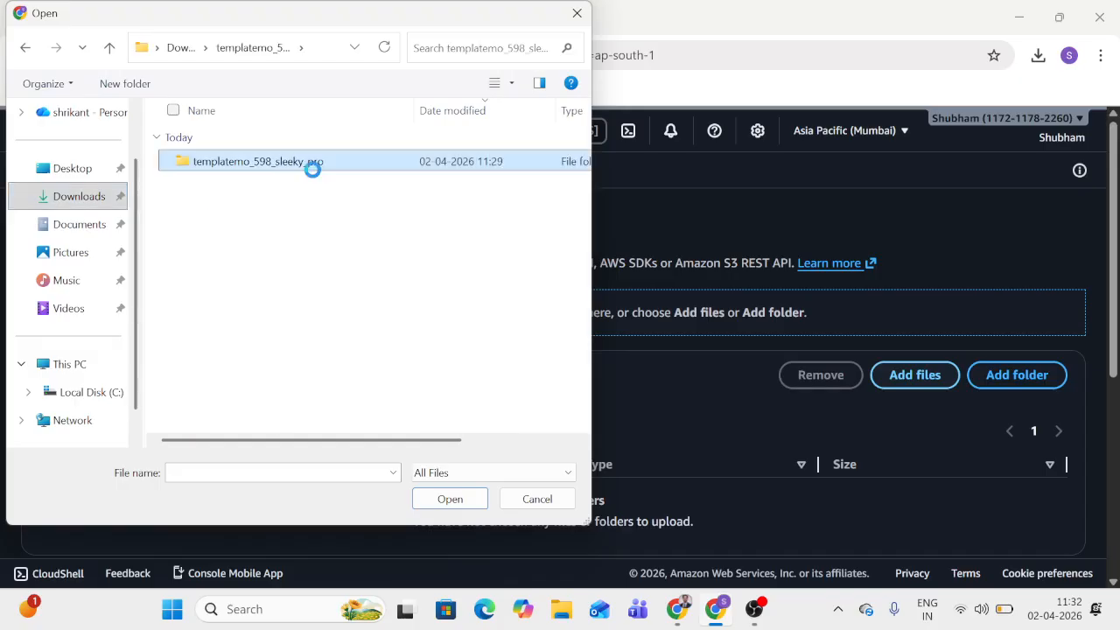
double_click(312, 165)
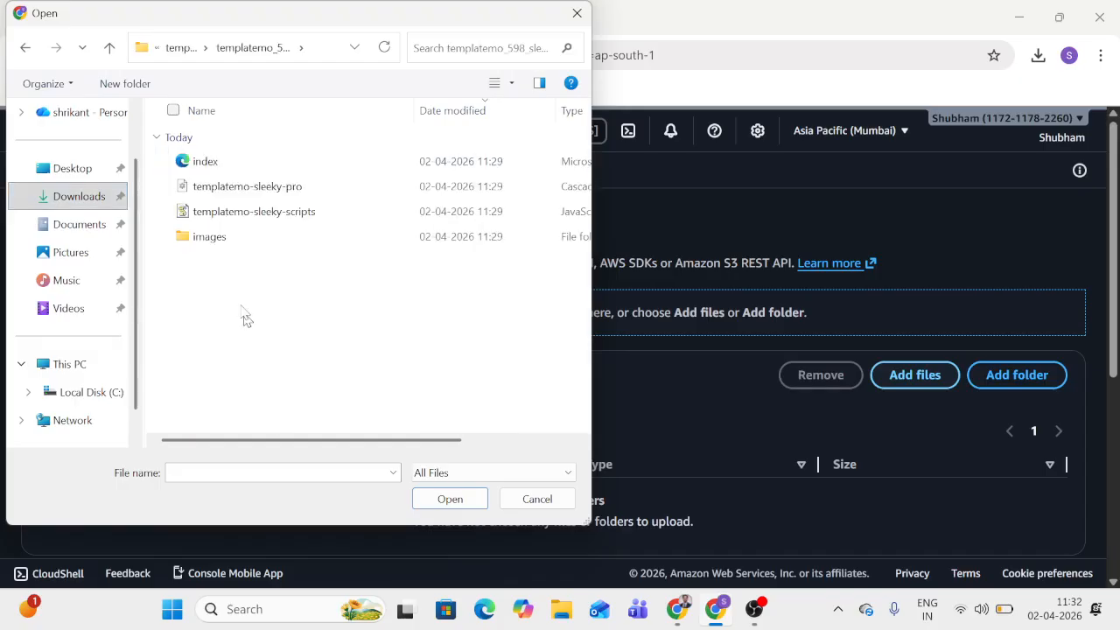
drag(246, 319, 238, 168)
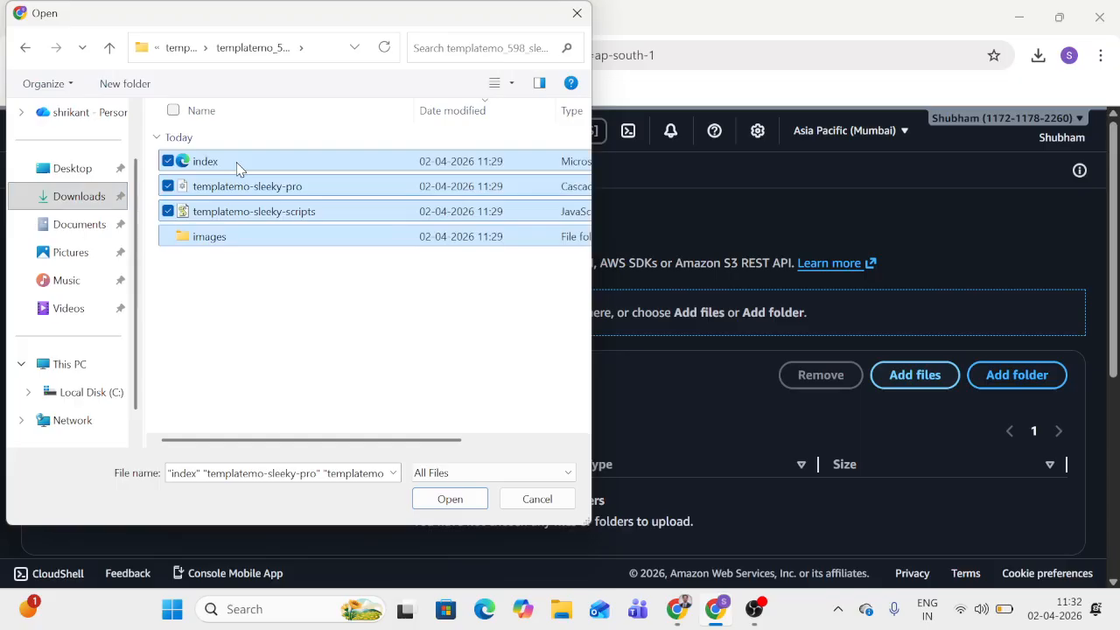
drag(236, 168, 842, 446)
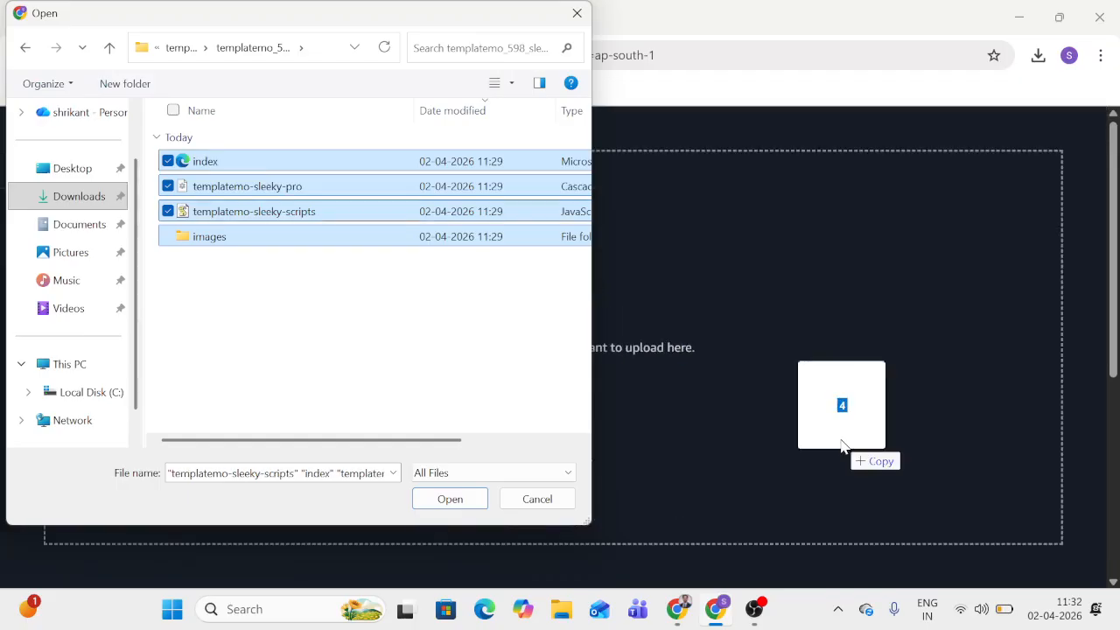
drag(842, 446, 735, 448)
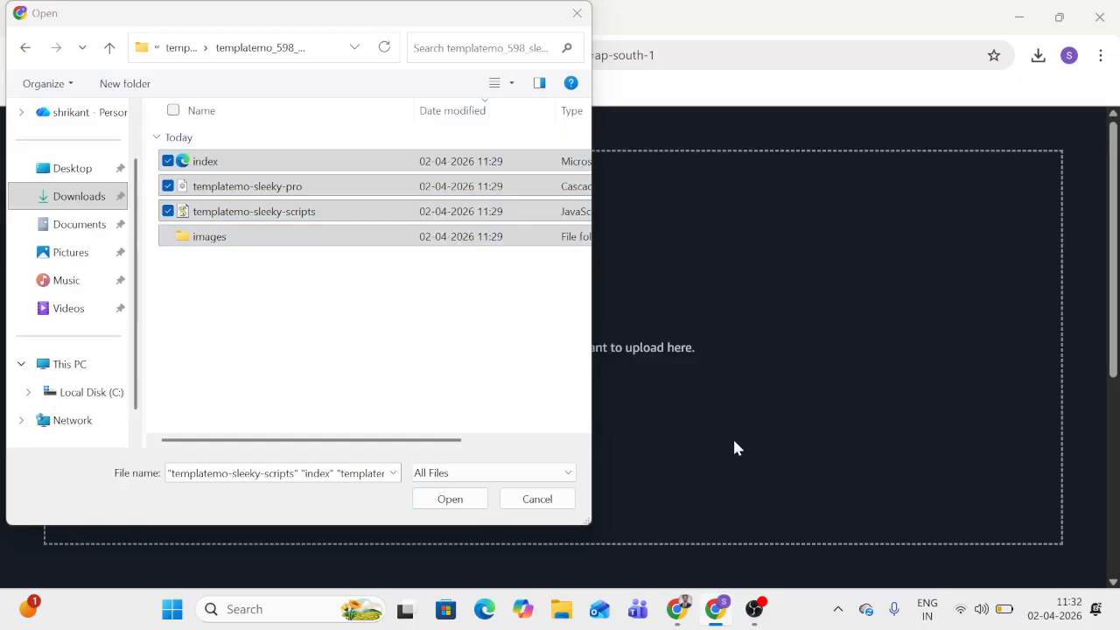
click(451, 501)
Step: Upload the template files to the bucket with the default settings and close the upload status page
scroll(1020, 444, down, 10)
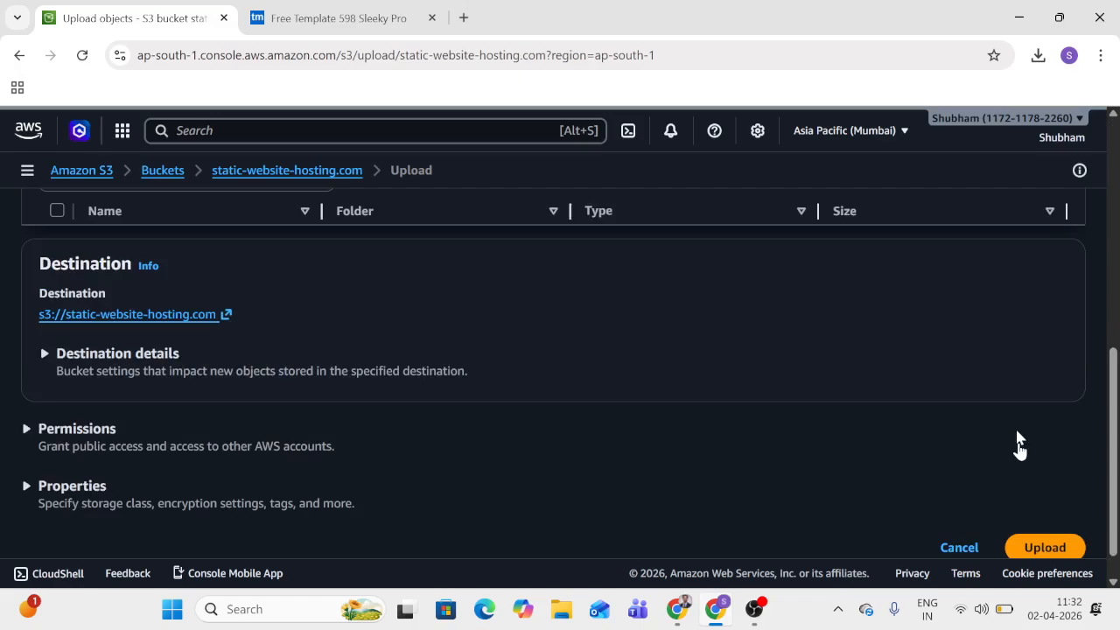
click(1046, 546)
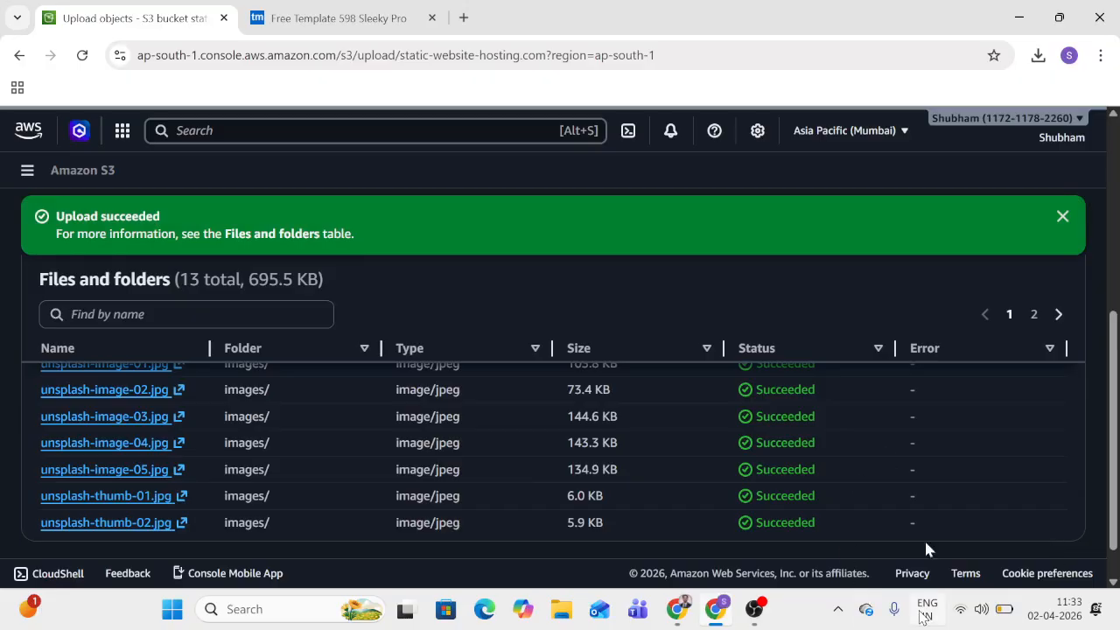
scroll(939, 435, up, 5)
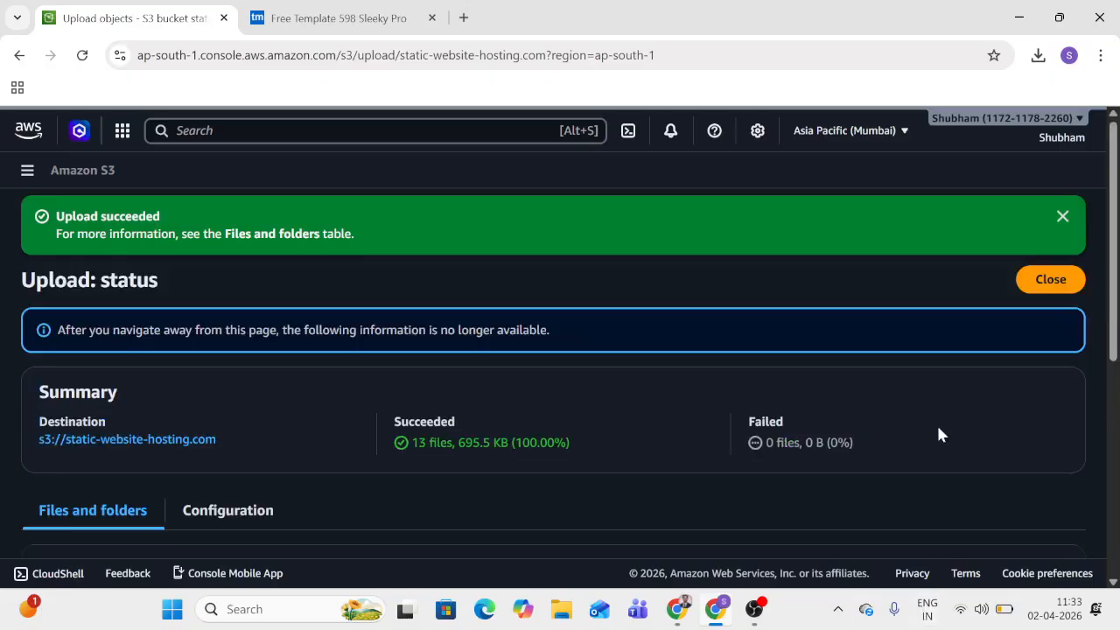
click(1051, 280)
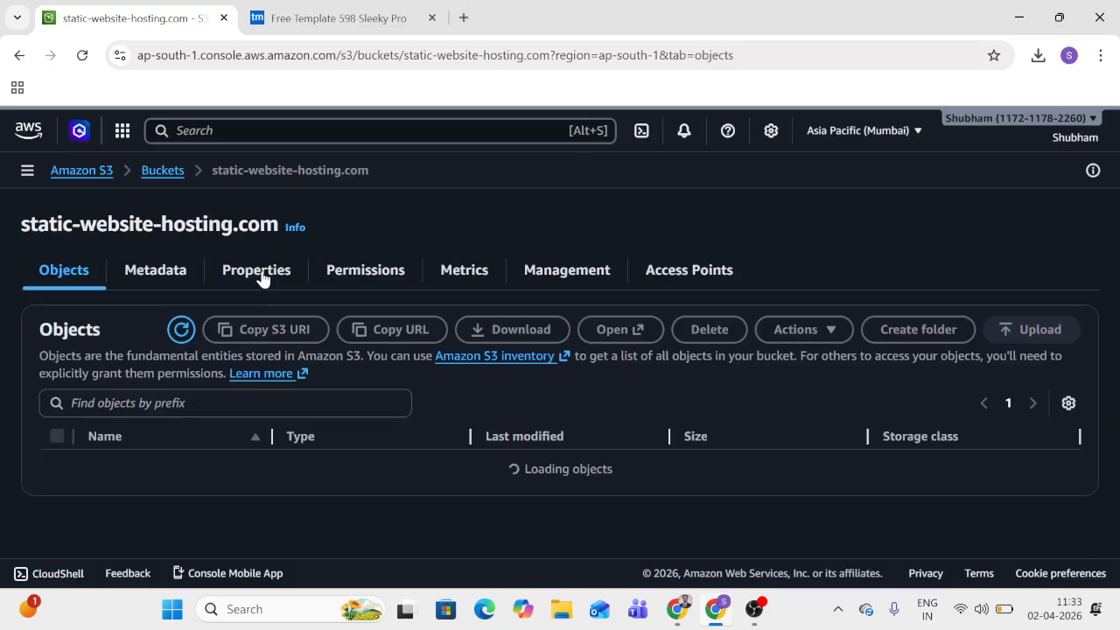
Step: Edit Static website hosting in the bucket's properties and set it to Enable
click(257, 272)
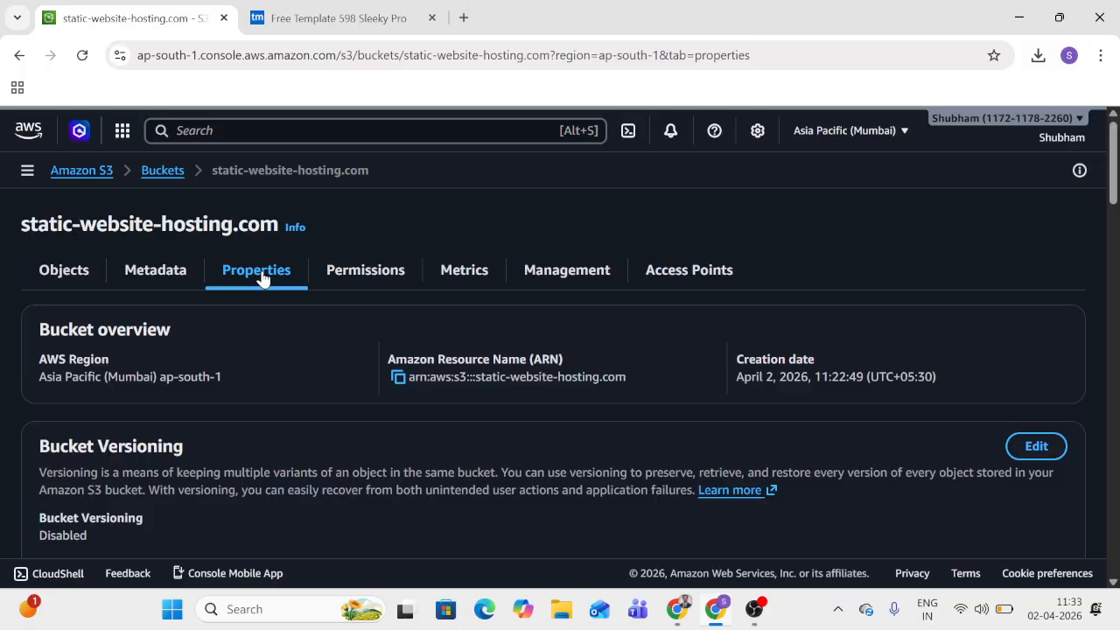
scroll(1050, 315, down, 15)
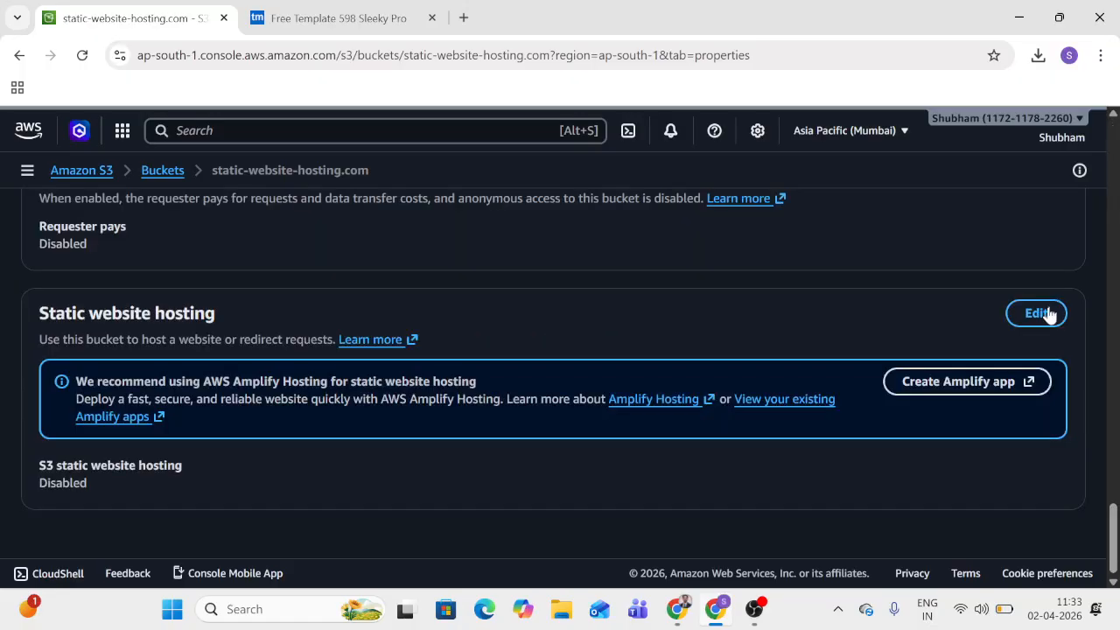
click(1050, 316)
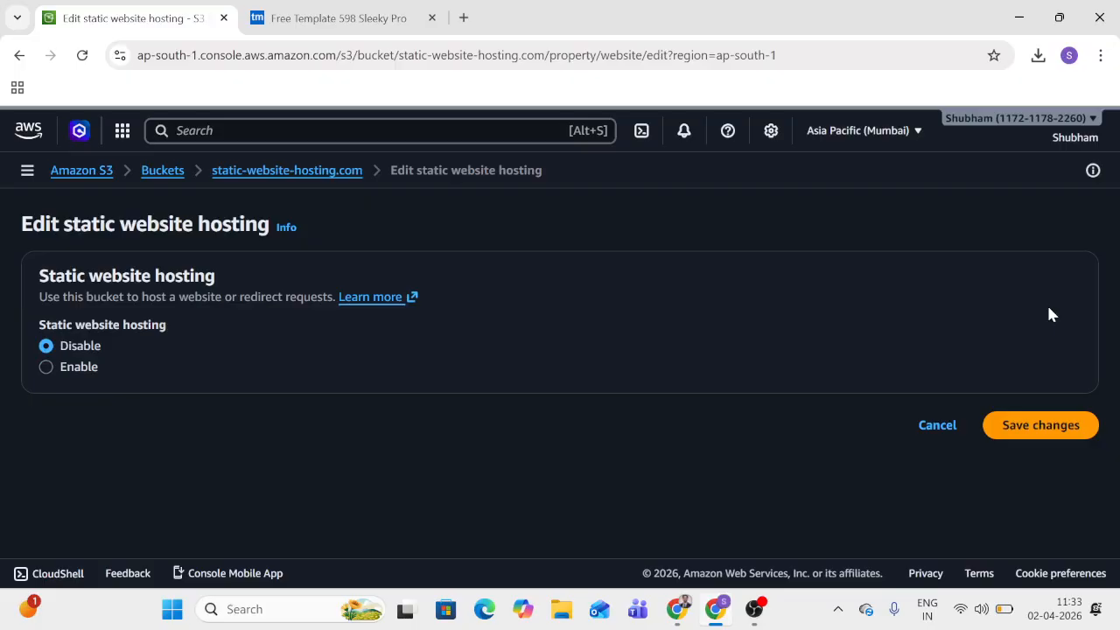
click(46, 368)
scroll(358, 378, down, 2)
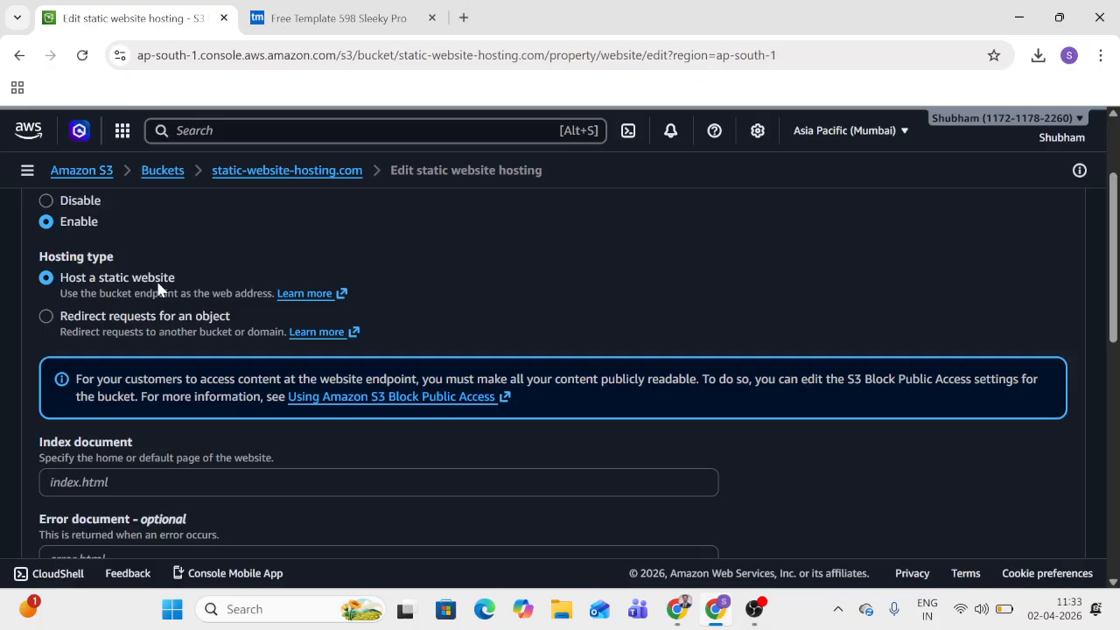
Step: Review the hosting types, keep Host a static website, and set the index document to index.html
drag(232, 317, 46, 302)
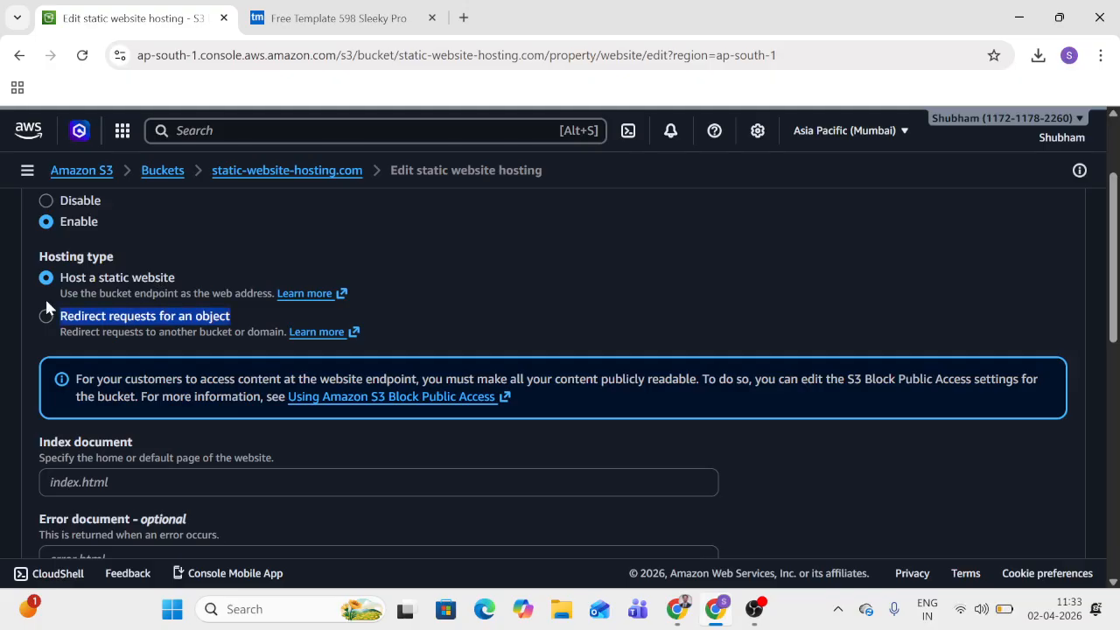
drag(88, 317, 241, 341)
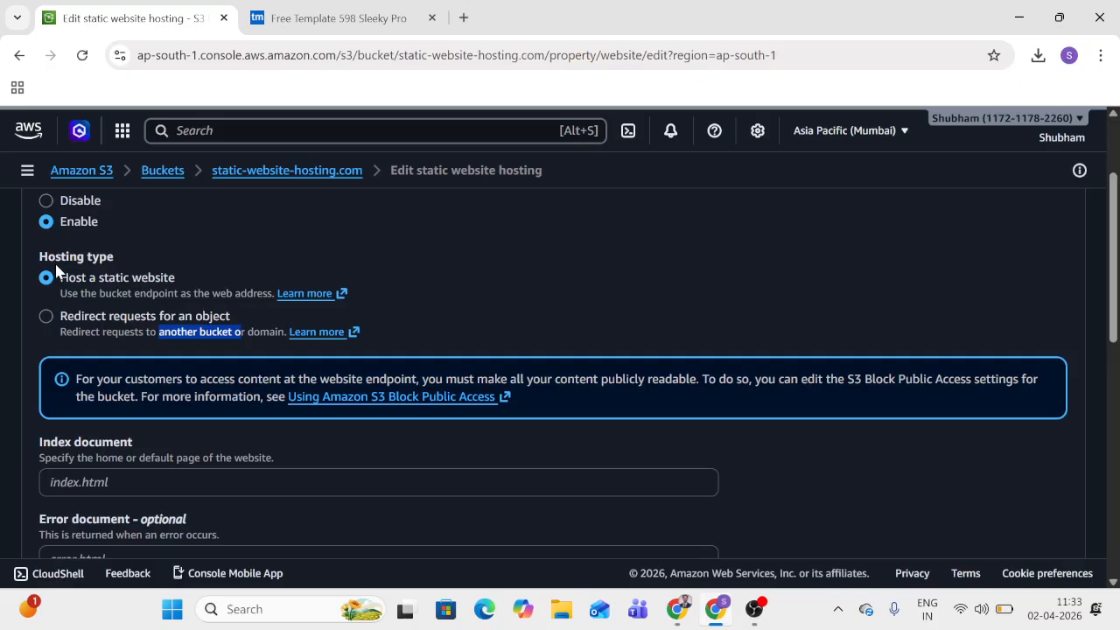
scroll(89, 282, up, 2)
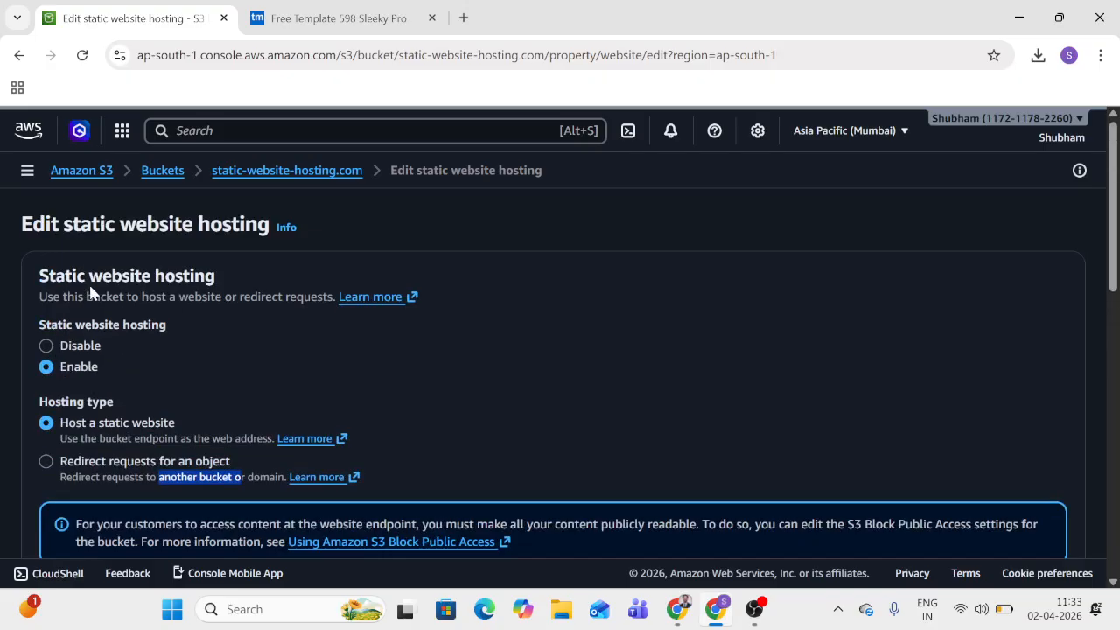
scroll(118, 407, down, 1)
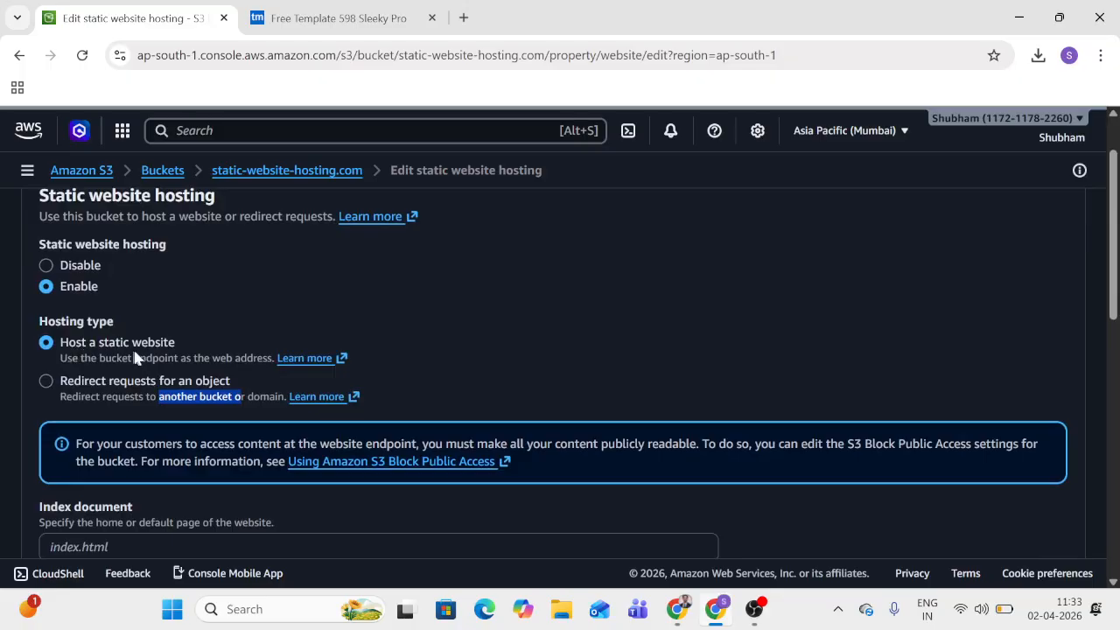
scroll(151, 357, down, 1)
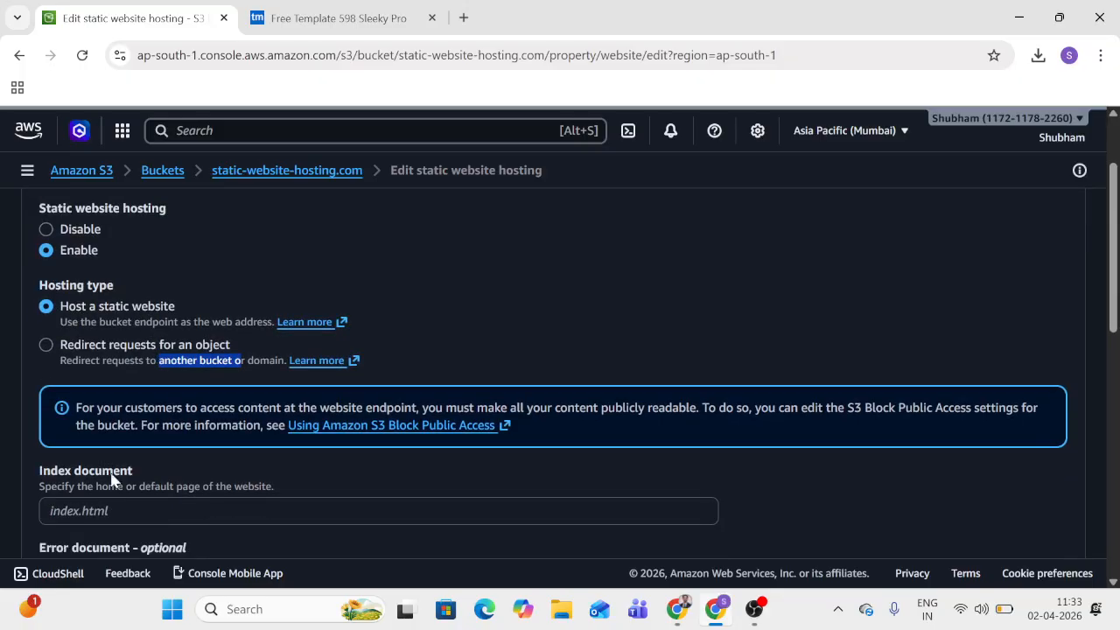
scroll(110, 477, down, 2)
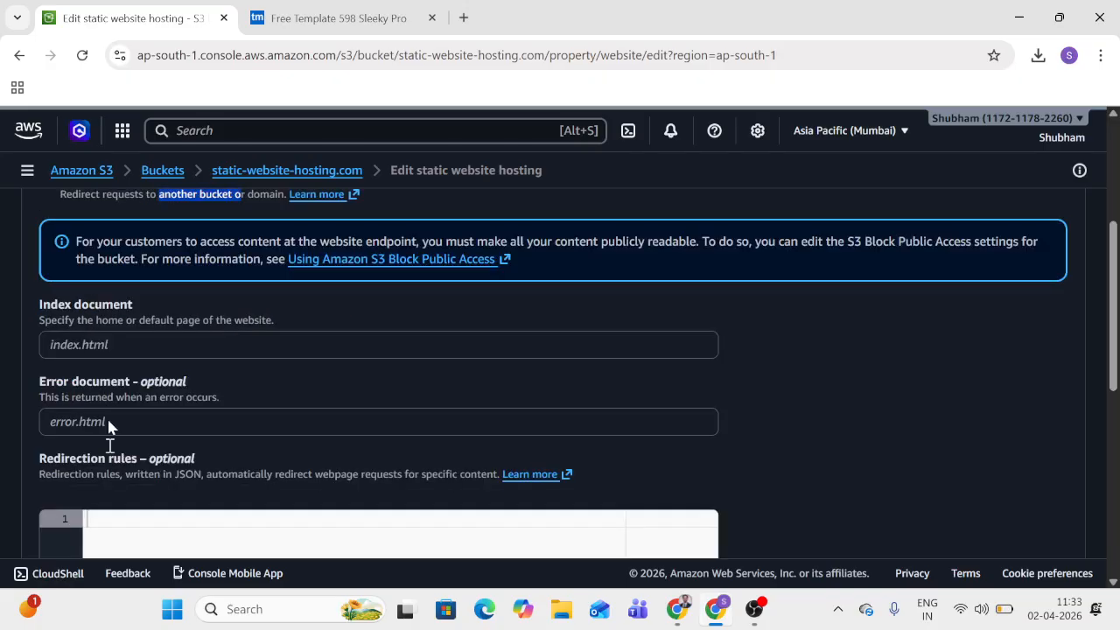
click(99, 344)
text(in)
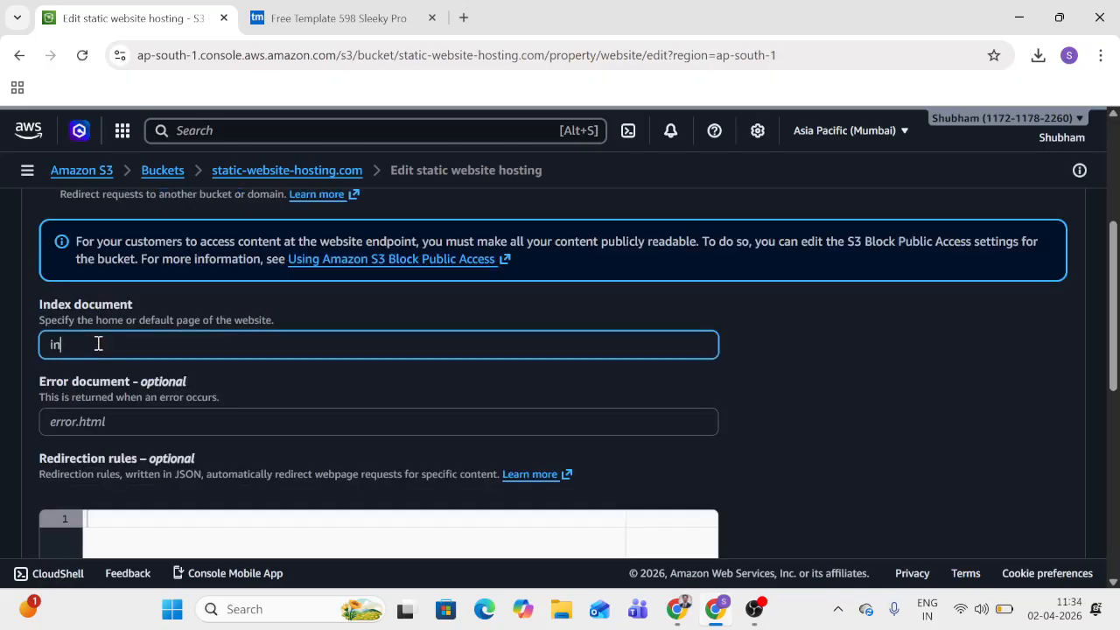
text(dex.html)
scroll(111, 425, down, 3)
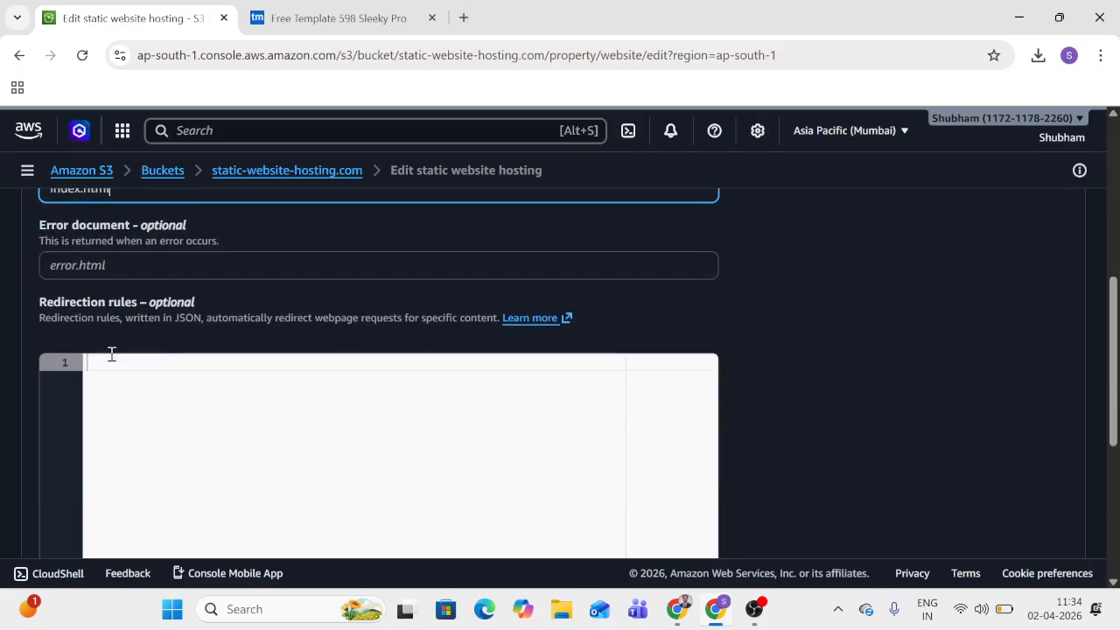
scroll(111, 354, up, 1)
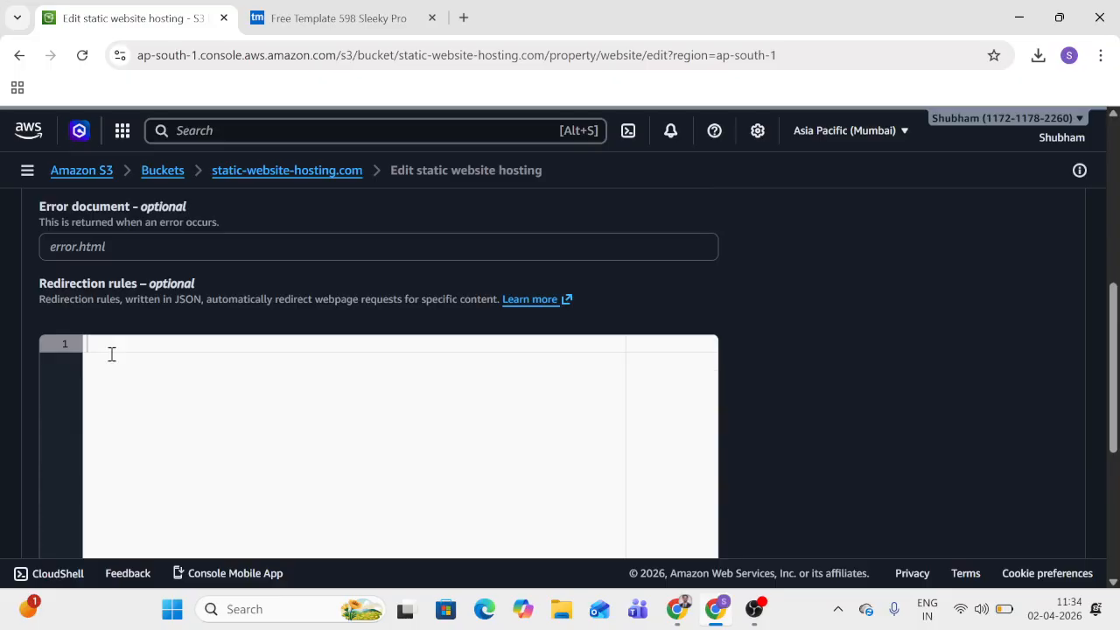
scroll(267, 390, down, 2)
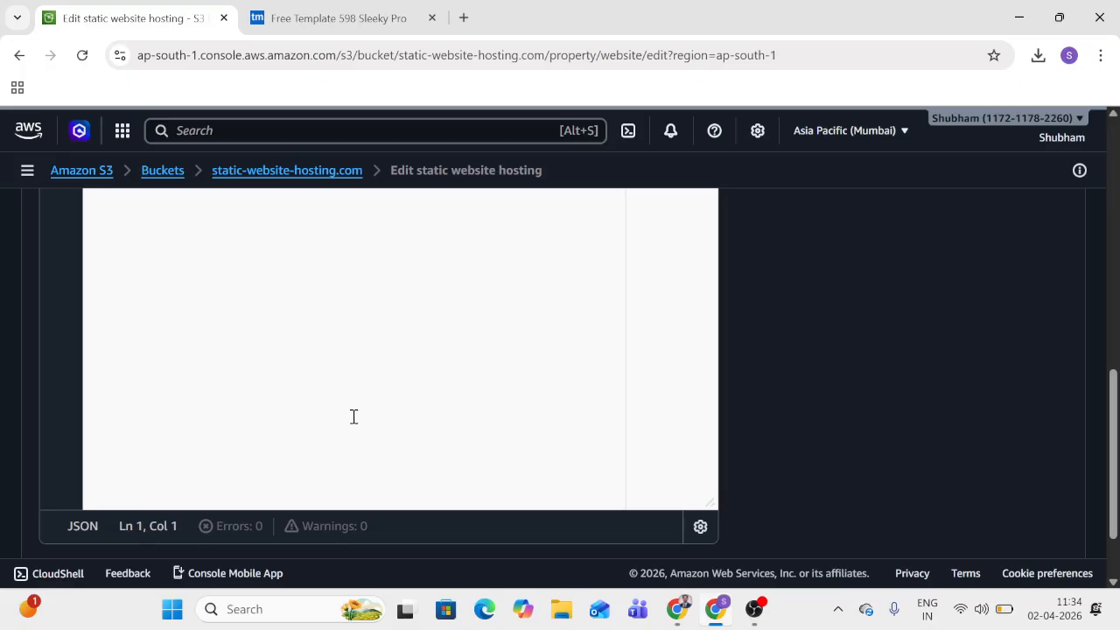
Step: Leave the error document and redirection rules empty and save the static website hosting settings
scroll(354, 416, down, 1)
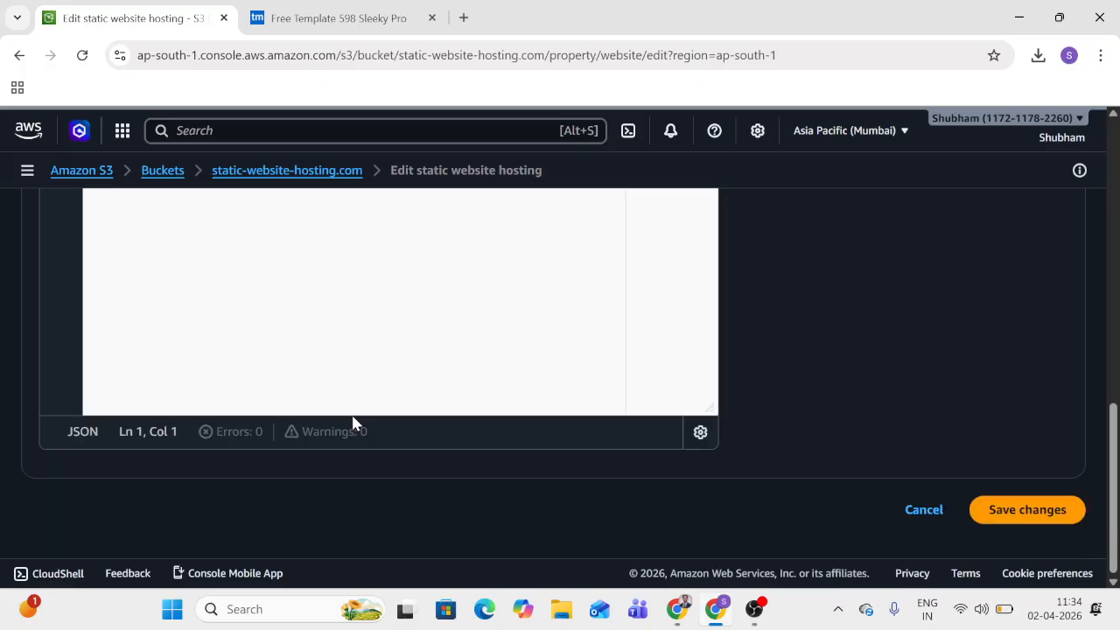
scroll(341, 507, up, 3)
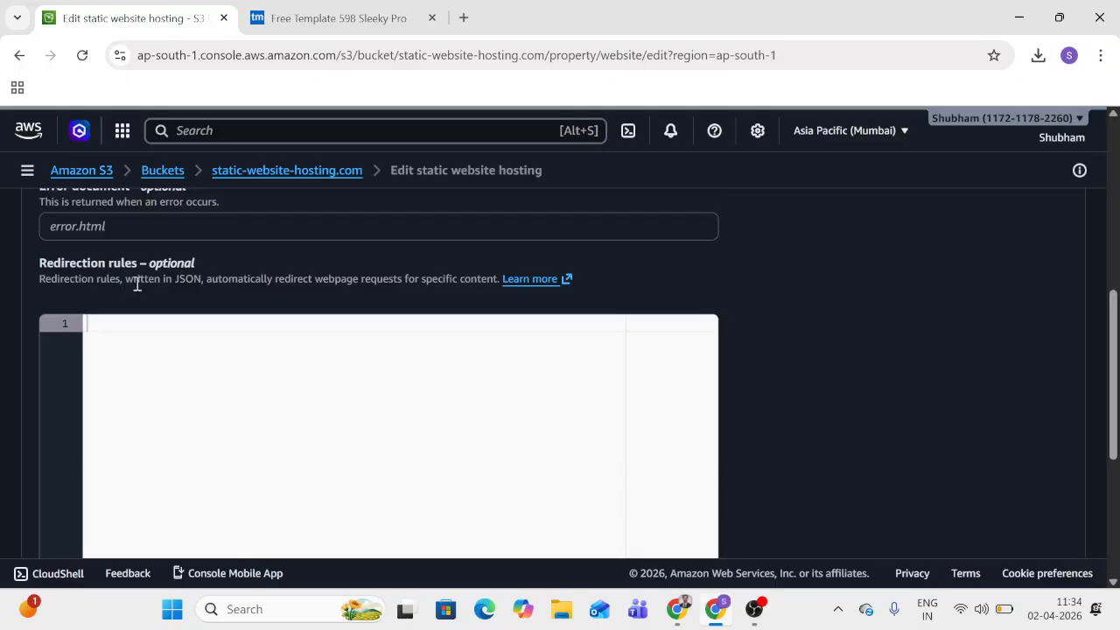
scroll(137, 284, down, 3)
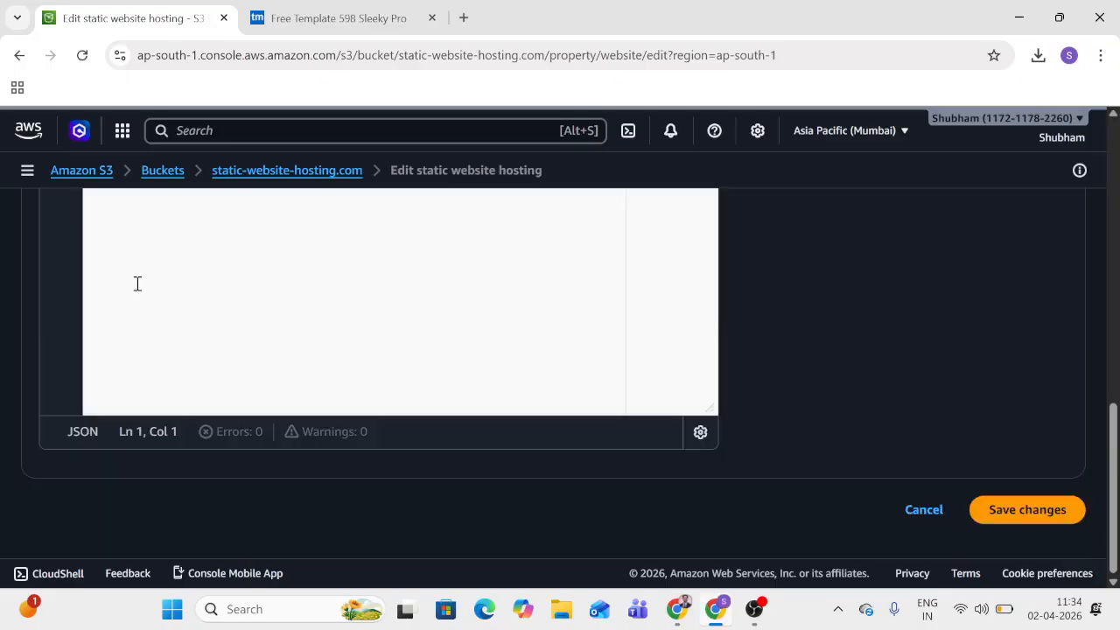
click(1049, 512)
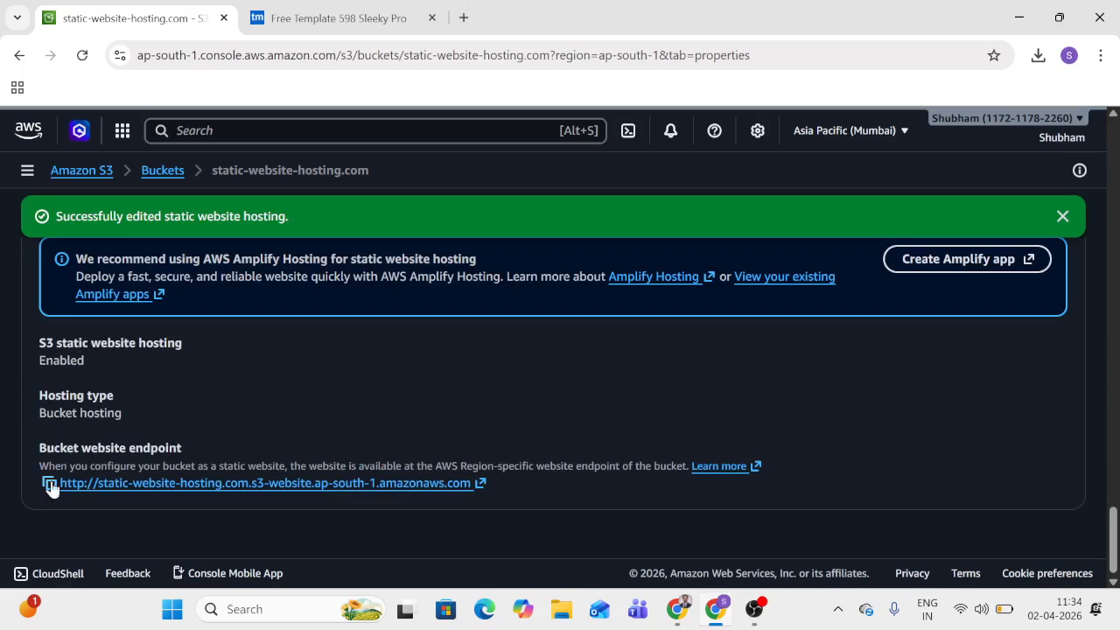
Step: Copy the bucket website endpoint, open it in an incognito window, continue past the insecure connection notice, and close the window
click(49, 484)
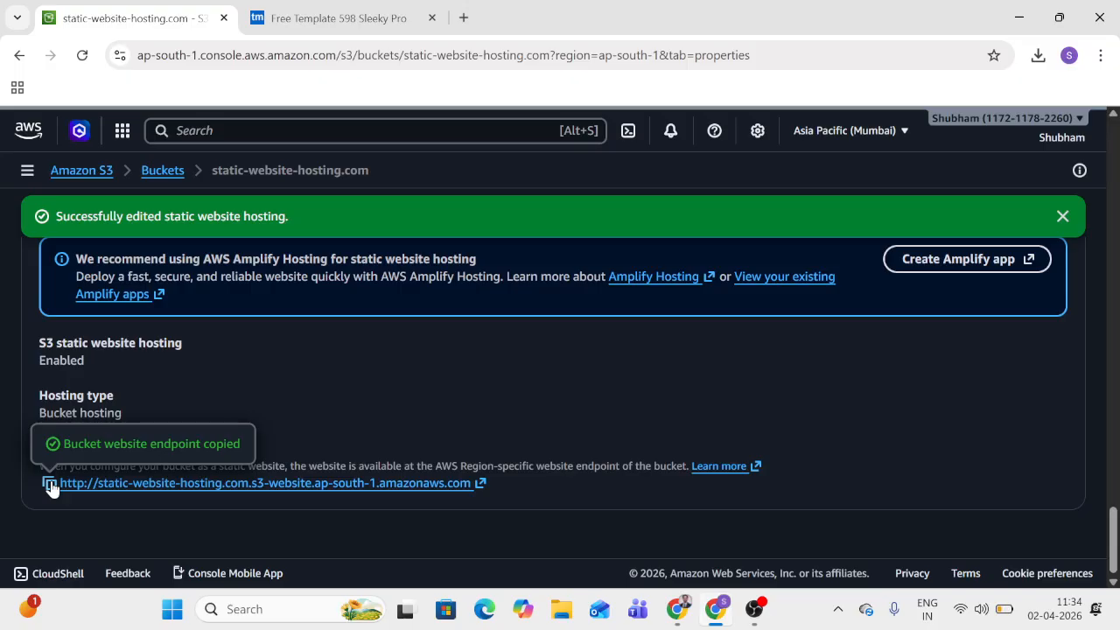
key(alt+Tab)
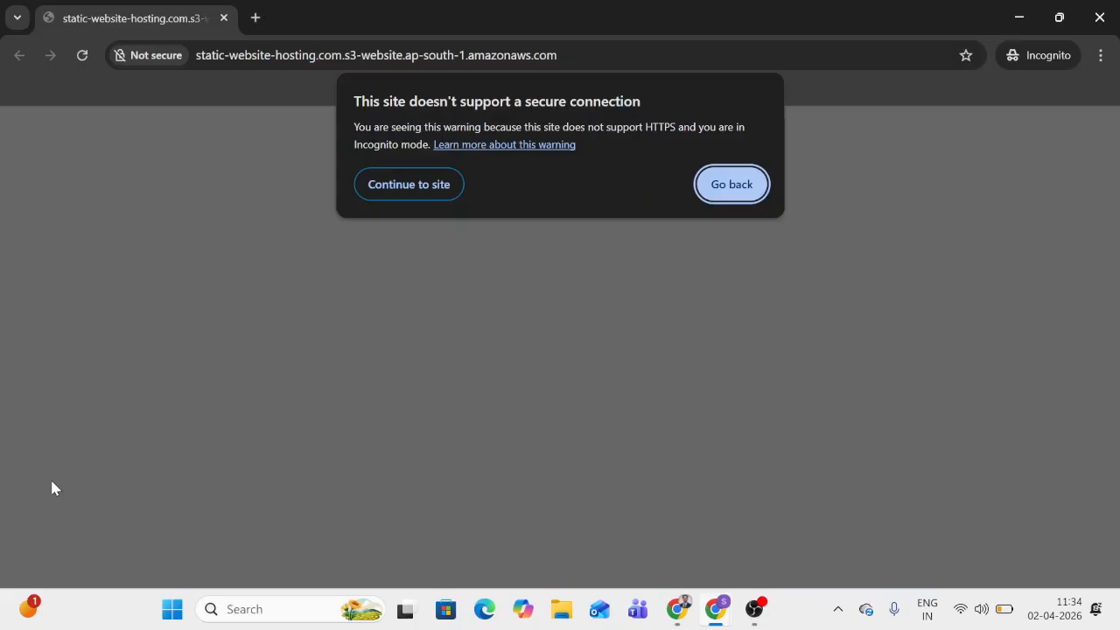
click(431, 183)
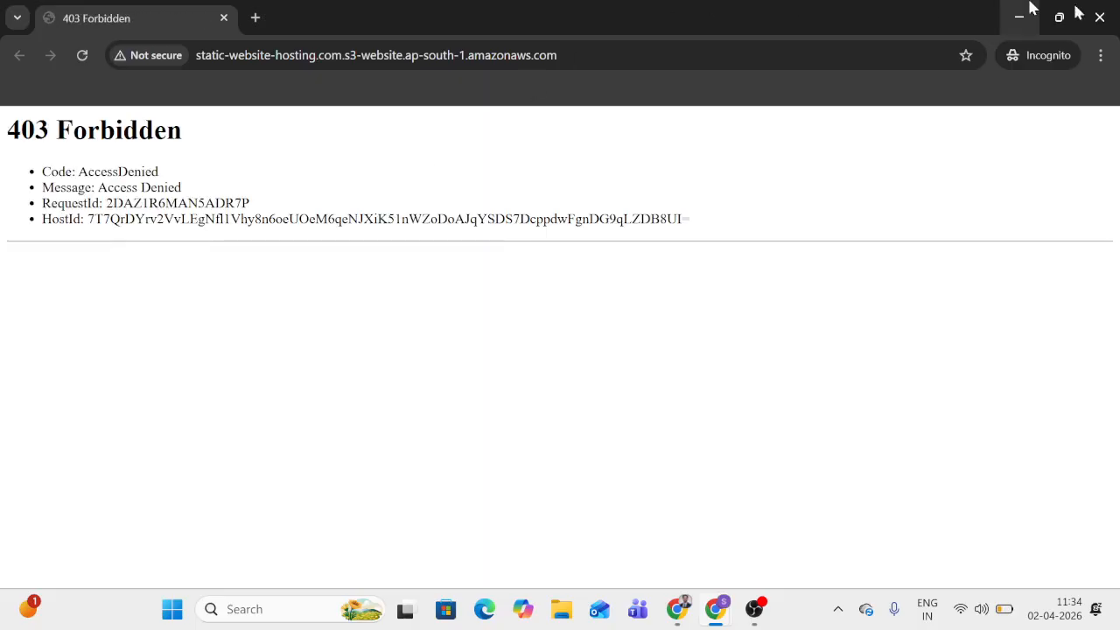
click(1100, 15)
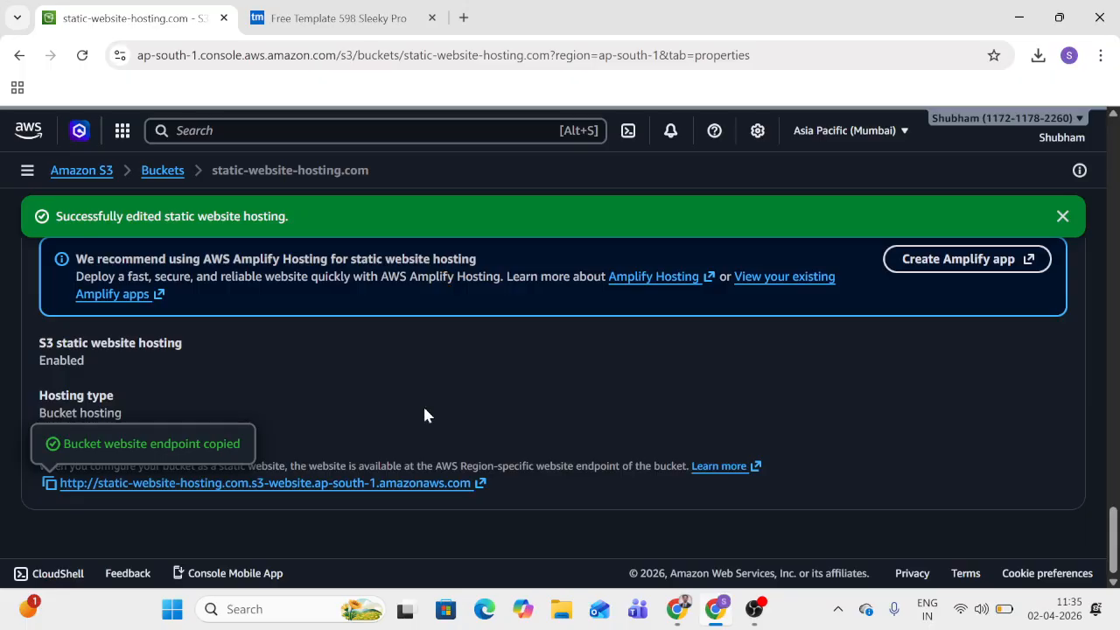
Step: Turn off Block all public access in the bucket's permissions, save the change and confirm it by entering "confirm"
scroll(425, 413, up, 2)
scroll(425, 413, up, 20)
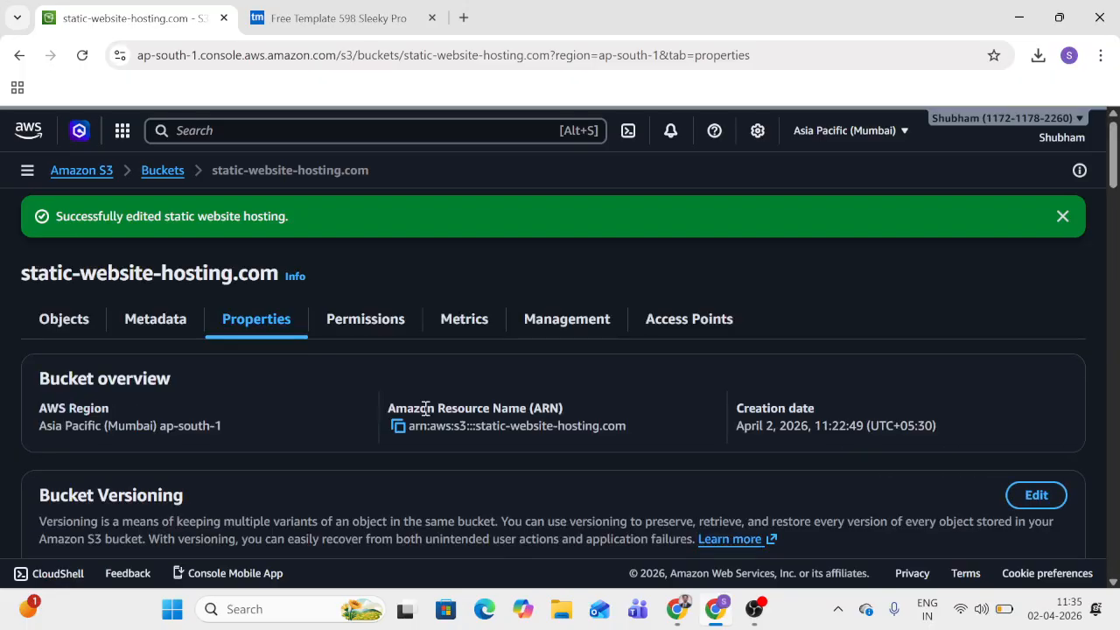
click(353, 327)
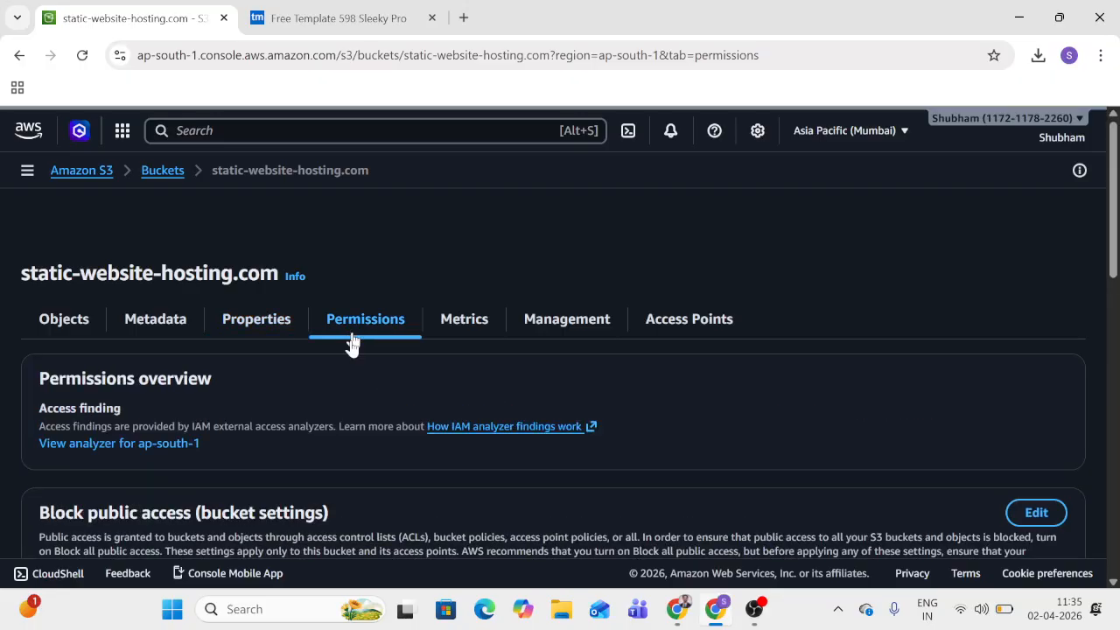
scroll(323, 401, down, 2)
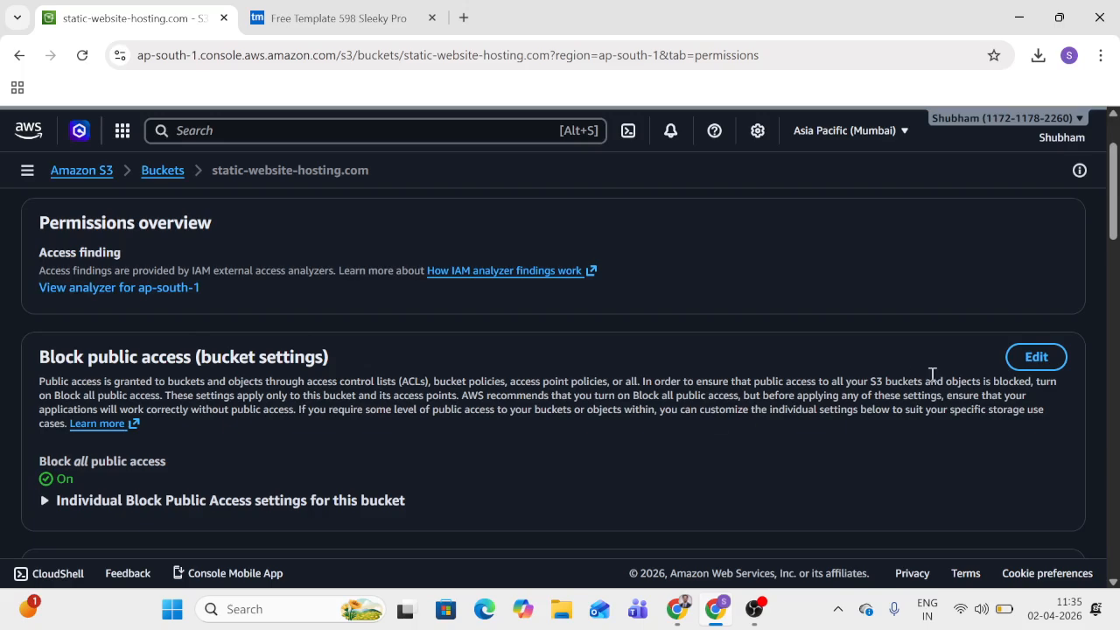
click(1065, 362)
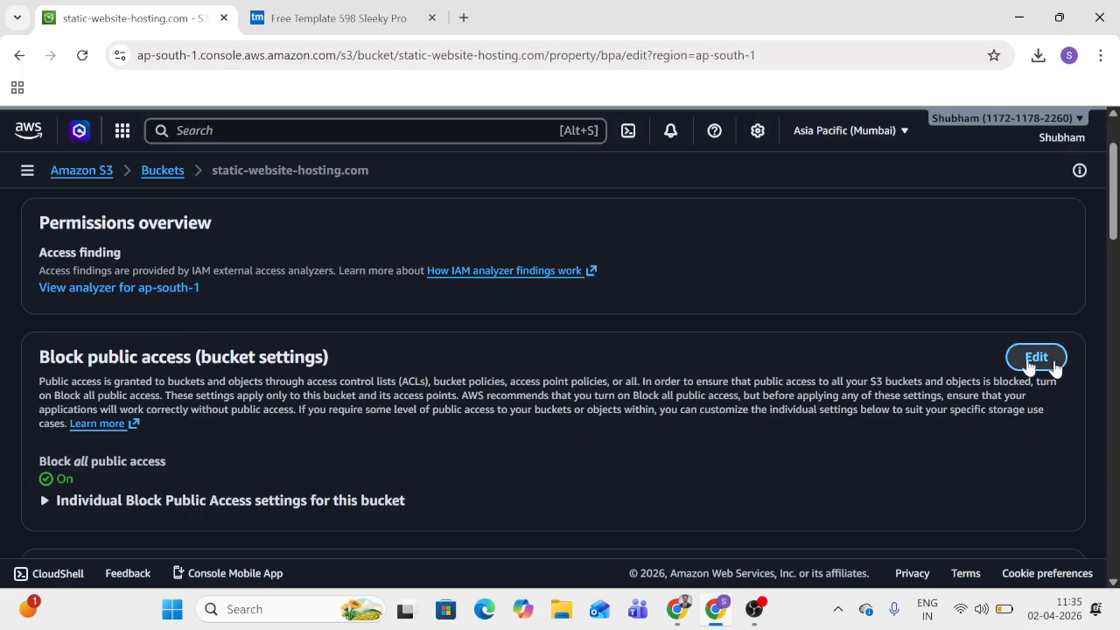
scroll(665, 344, down, 2)
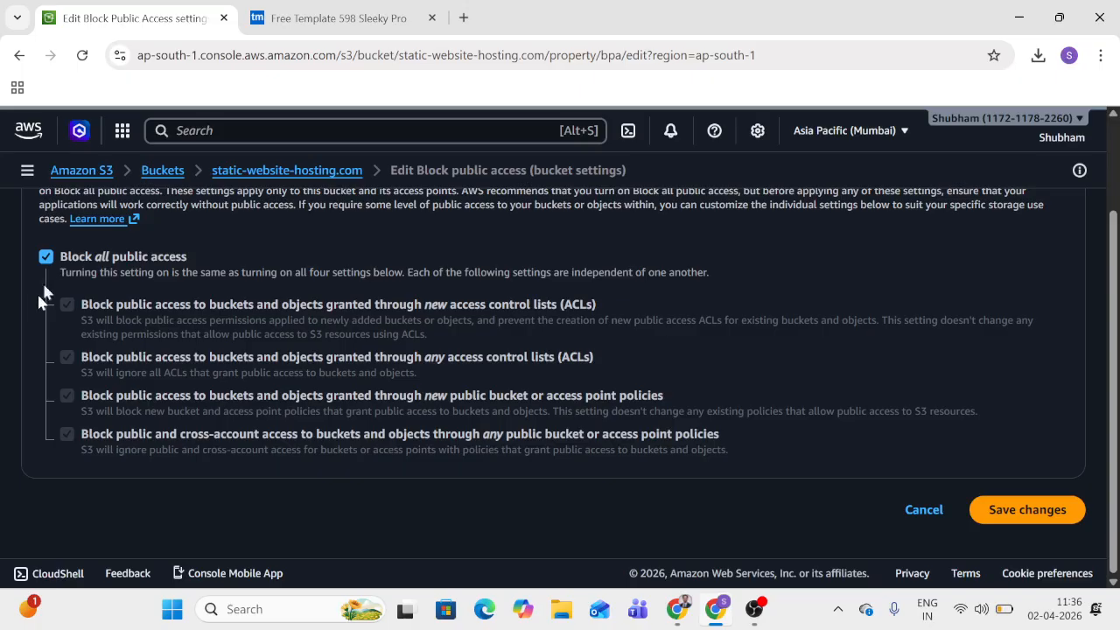
click(46, 259)
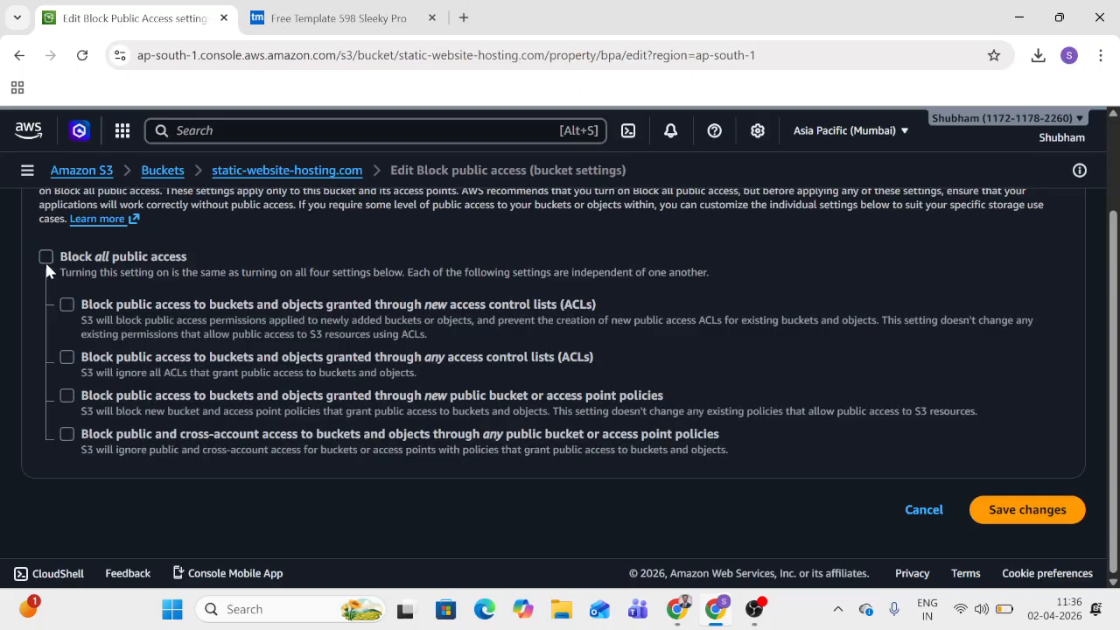
click(1003, 515)
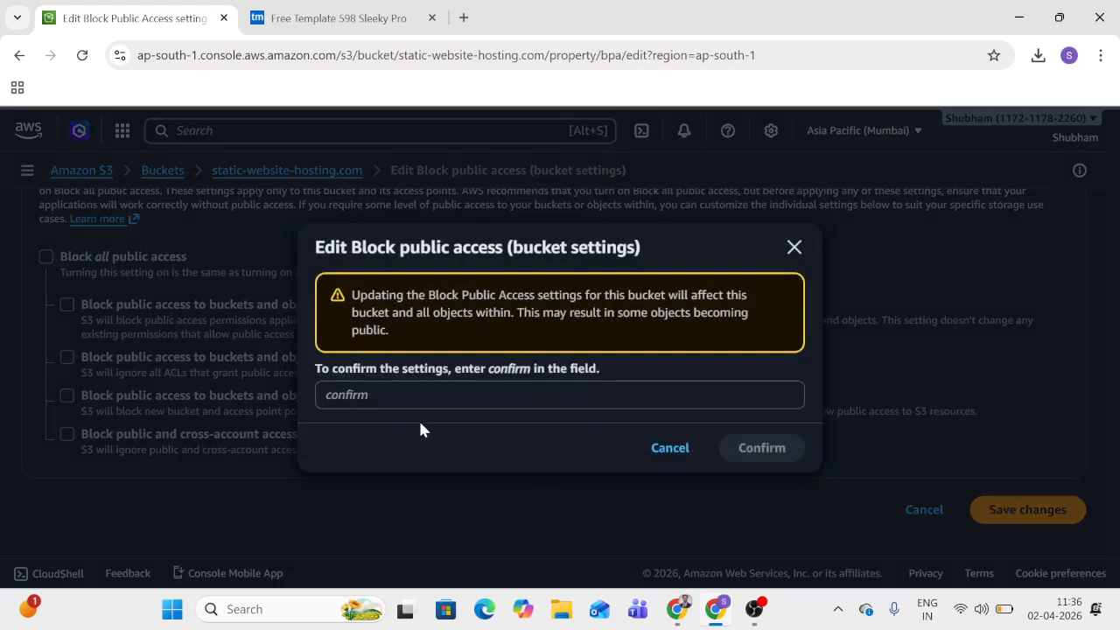
click(407, 395)
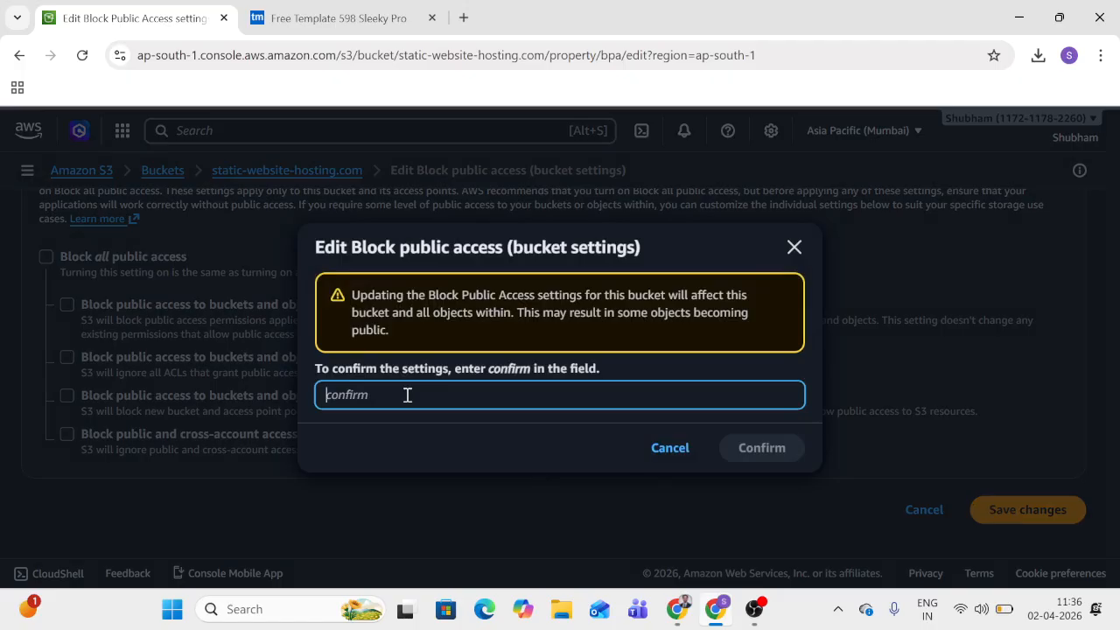
text(confirm)
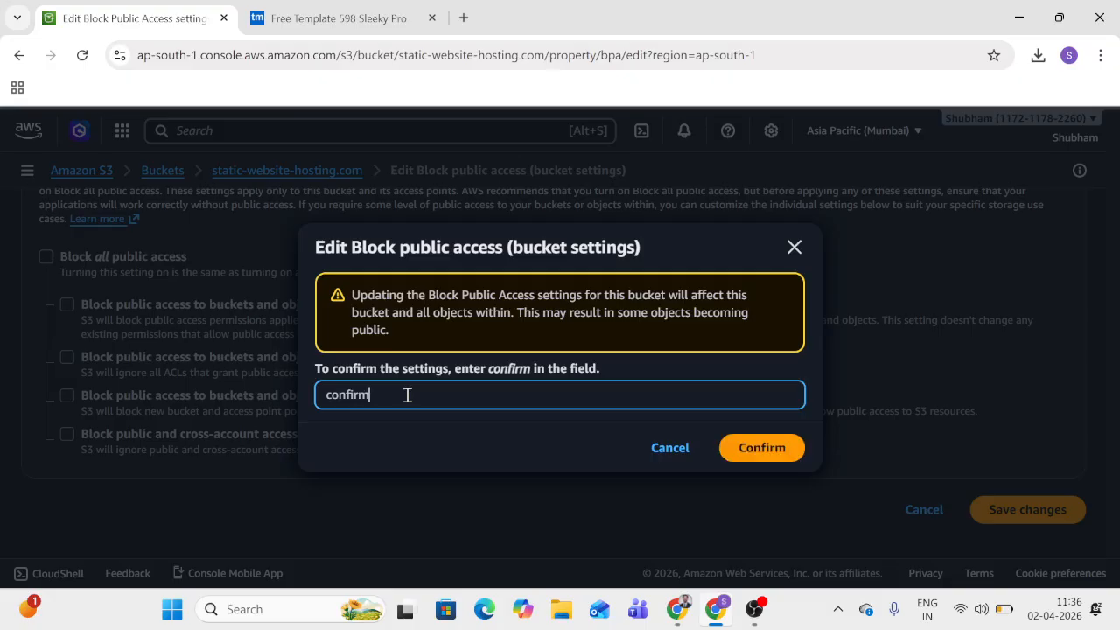
click(767, 451)
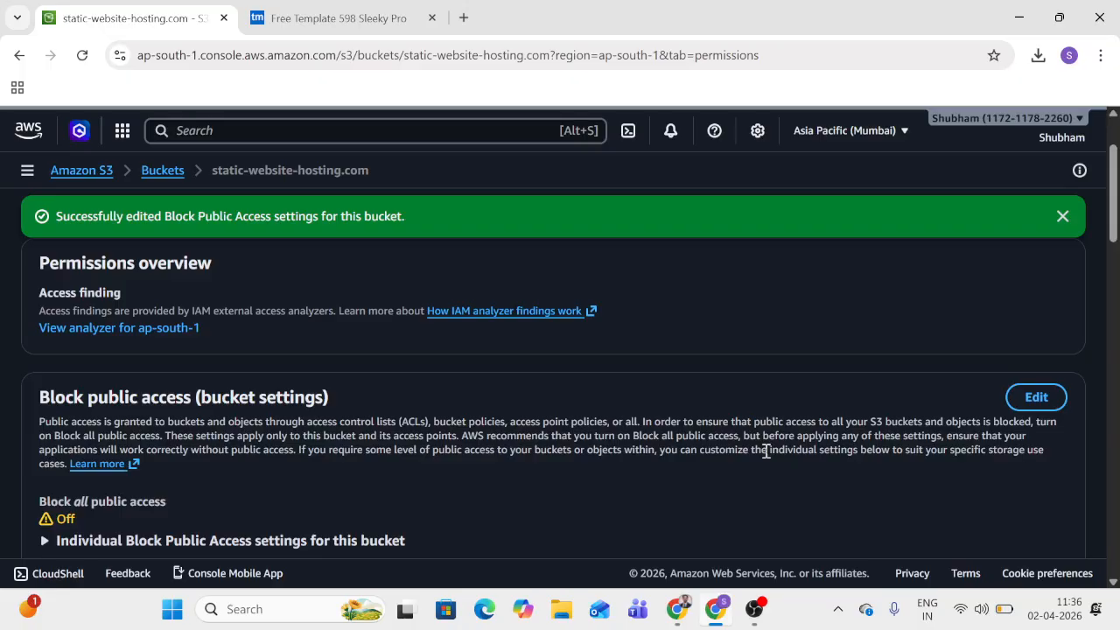
Step: Retest the copied bucket website endpoint in a new incognito window and close the window
key(ctrl+shift+n)
text(http://static-website-hosting.com.s3-website.ap-south-1.amazonaws.com)
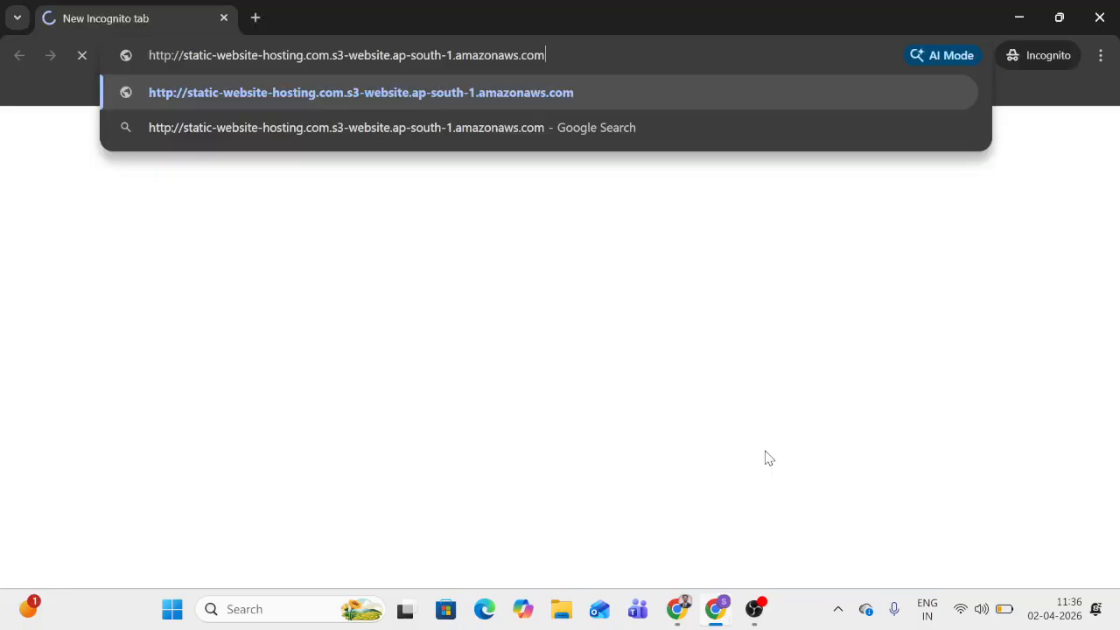
key(Return)
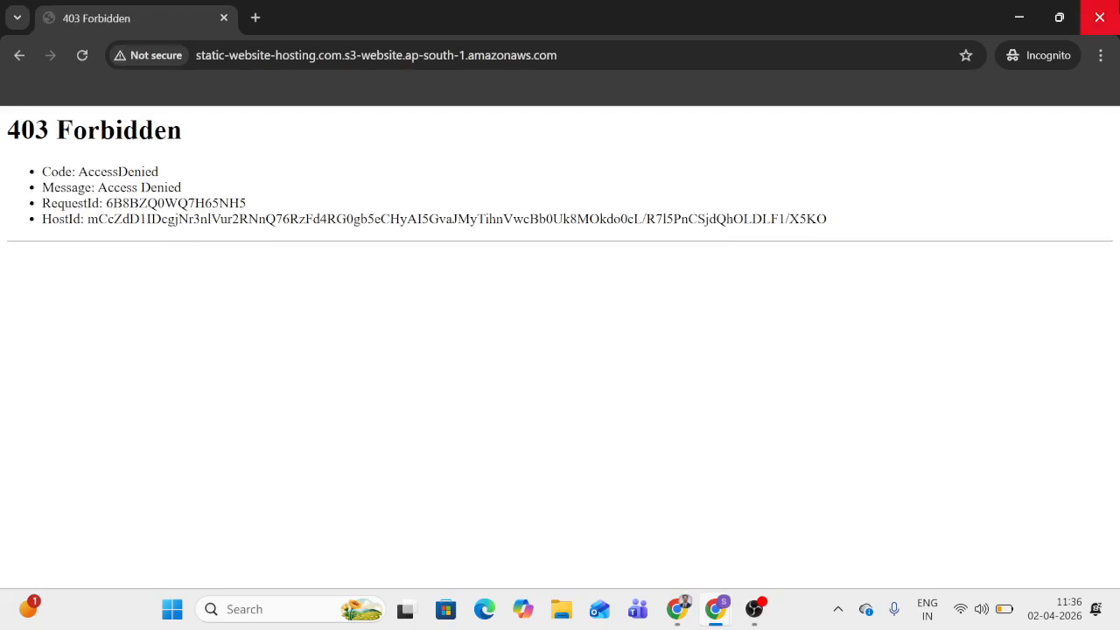
click(1100, 17)
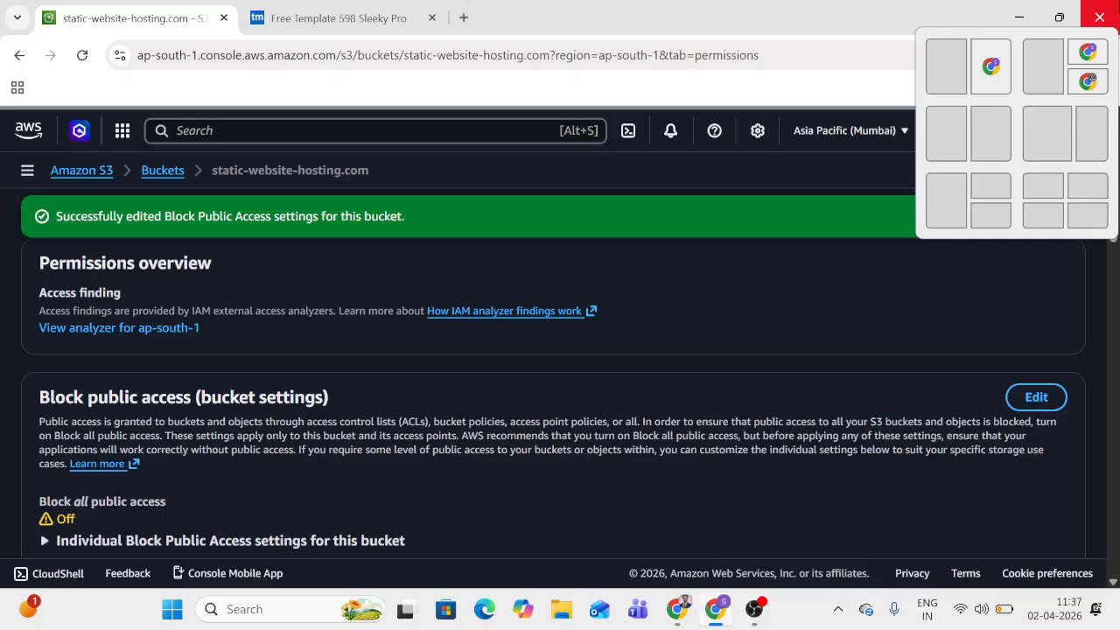
Step: Select all of the bucket's objects and check whether the Make public using ACL action is available for them
scroll(53, 327, up, 2)
click(54, 325)
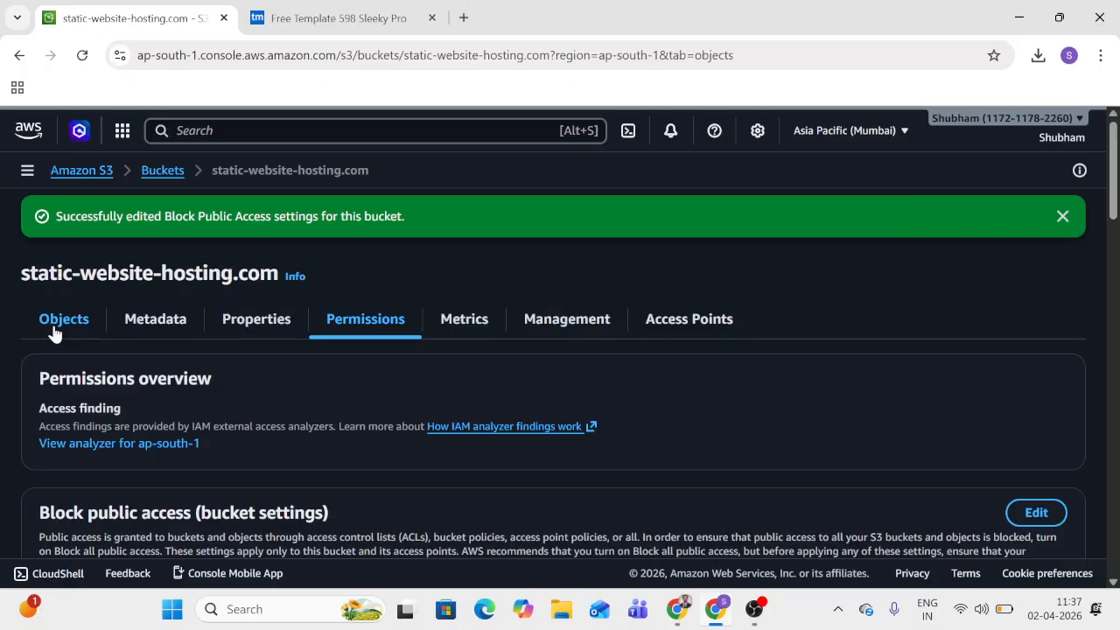
click(53, 329)
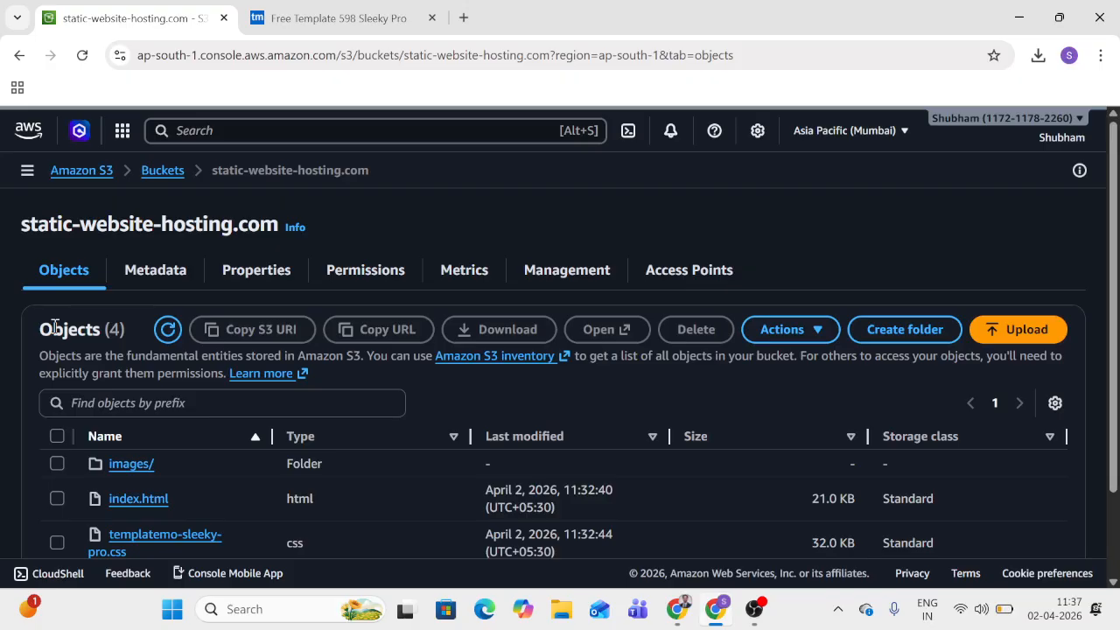
click(53, 438)
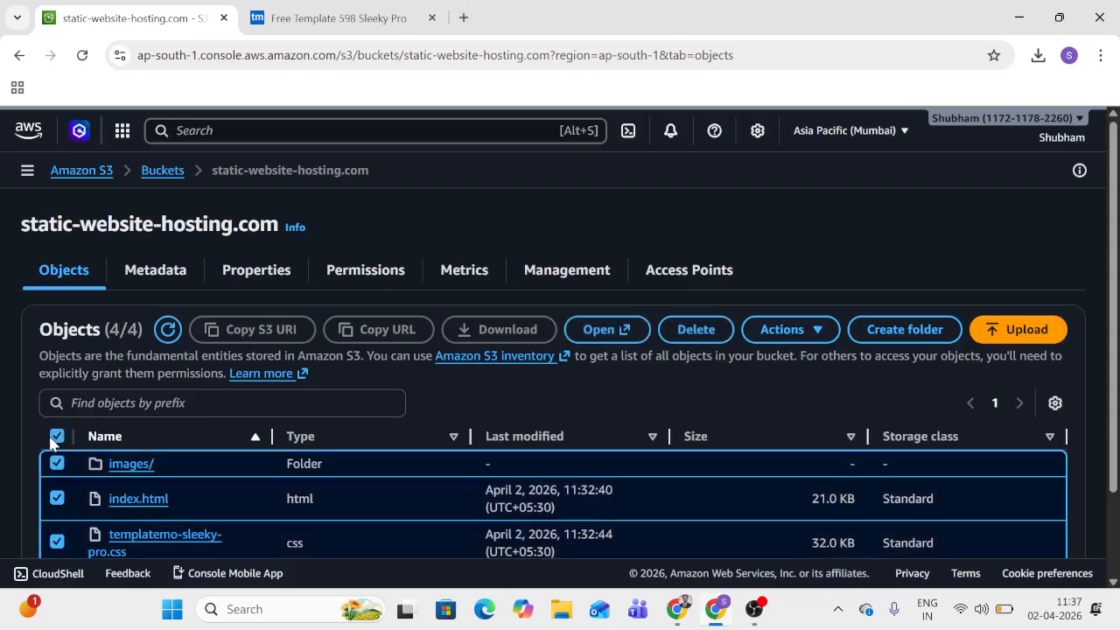
click(807, 336)
scroll(806, 490, down, 5)
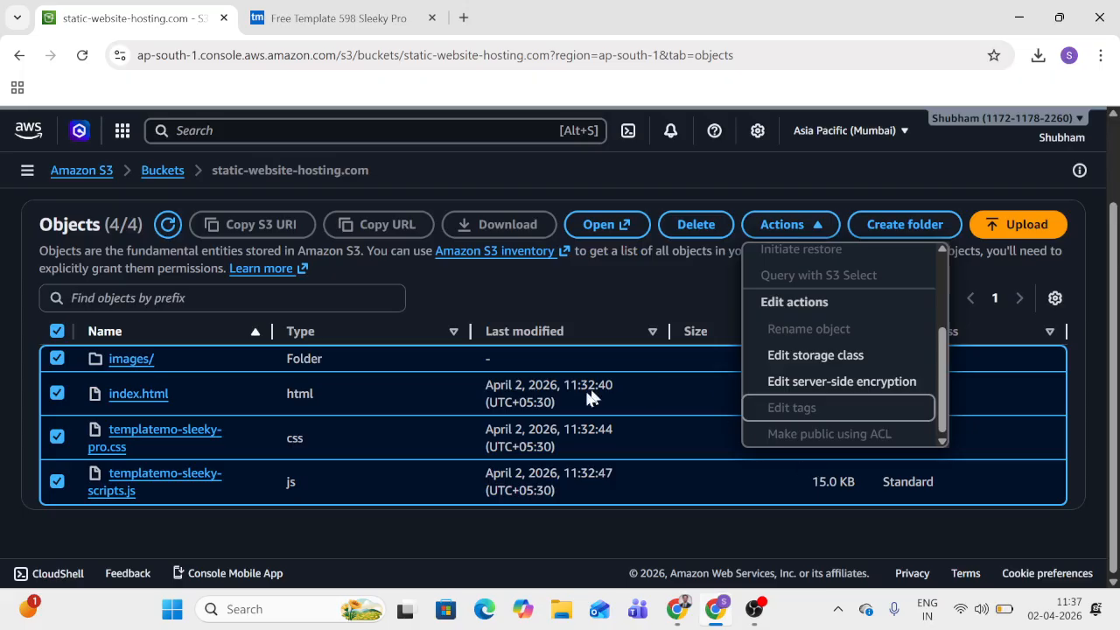
scroll(552, 441, up, 3)
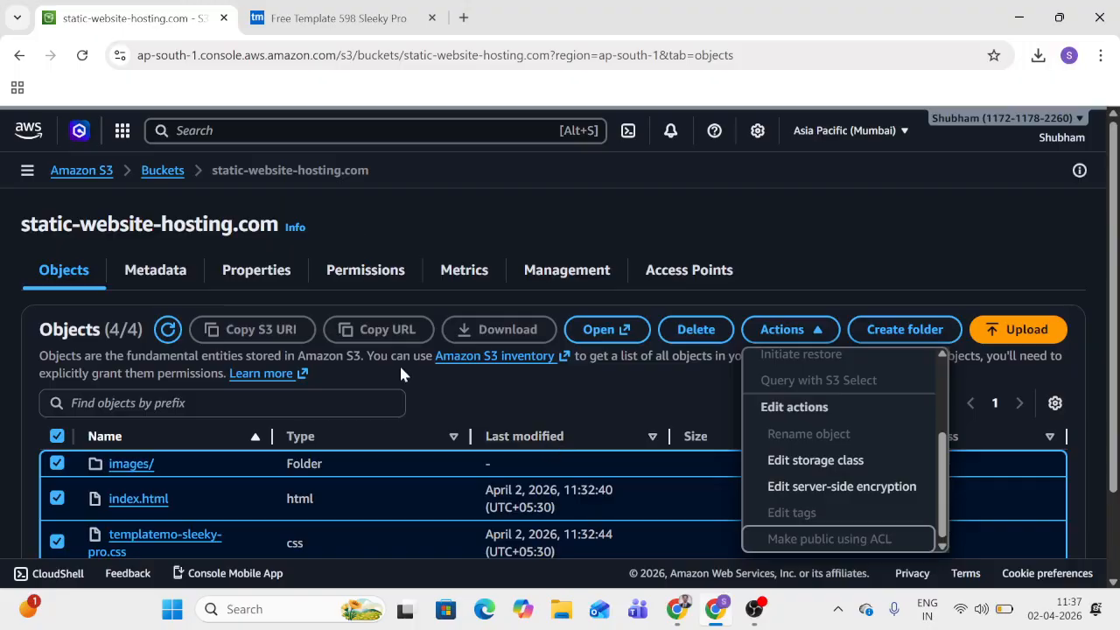
scroll(400, 374, down, 1)
click(401, 374)
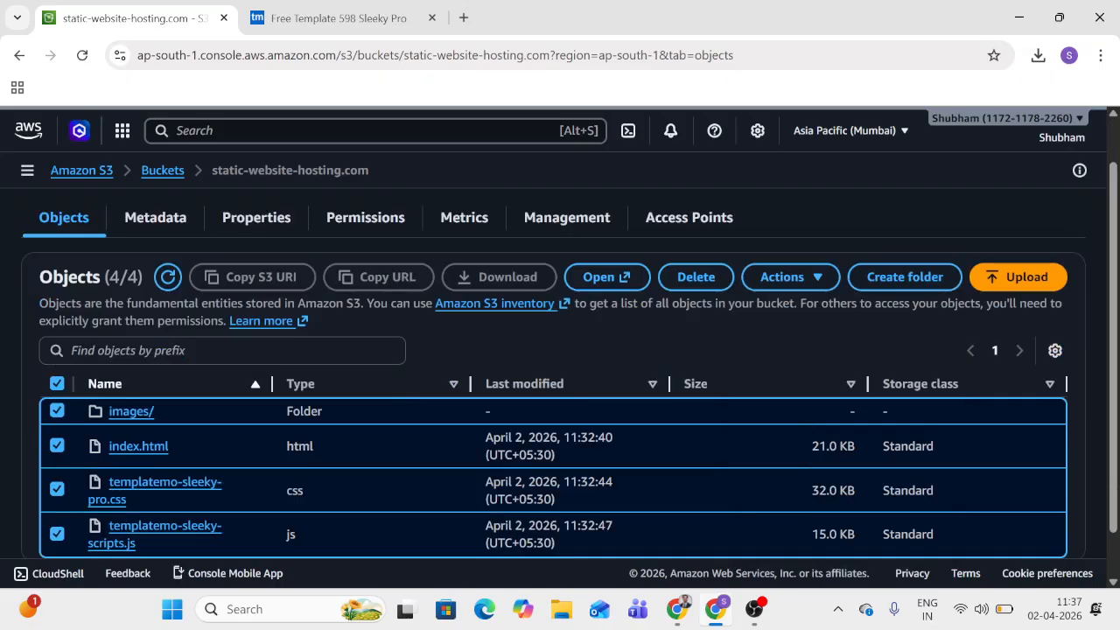
Step: Enable ACLs in the bucket's Object Ownership settings with Bucket owner preferred, acknowledge that ACLs will be restored, and save the changes
click(363, 222)
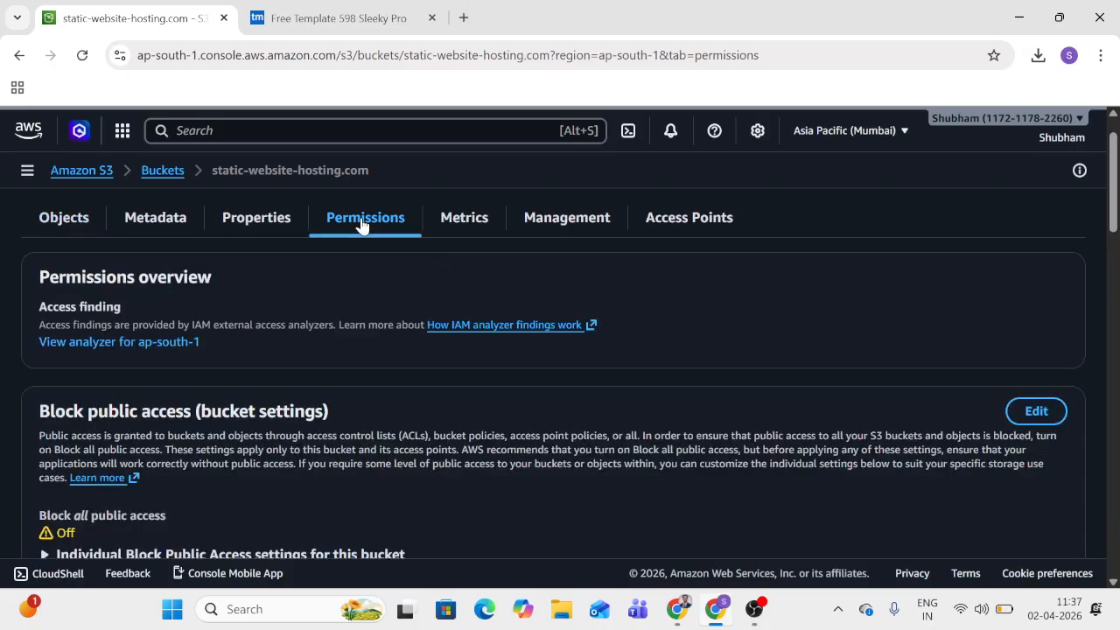
scroll(361, 225, down, 6)
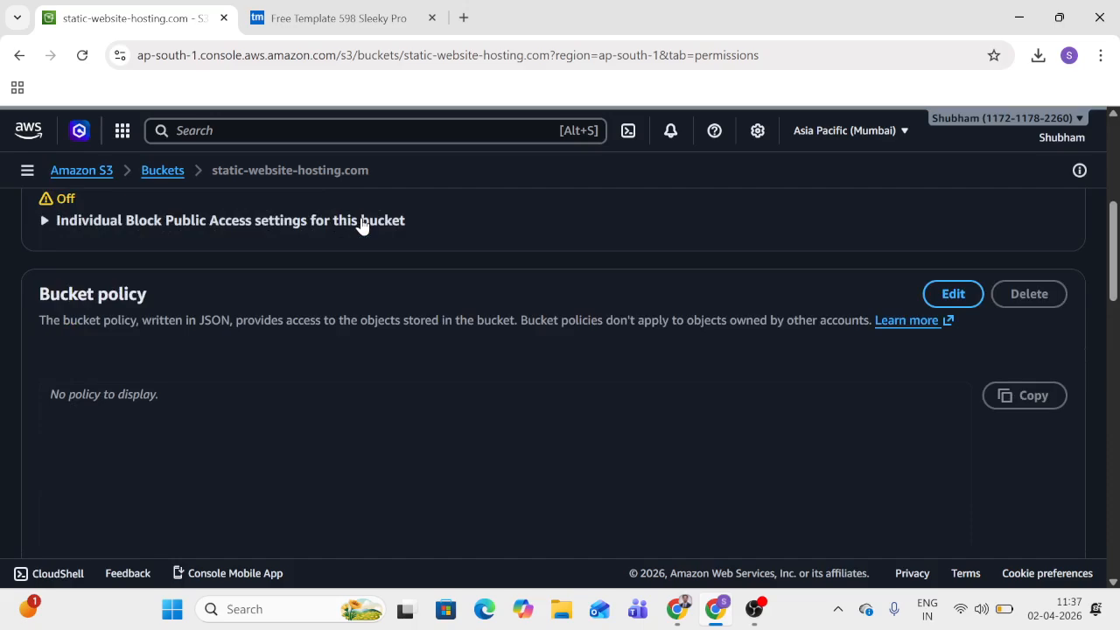
scroll(362, 225, down, 4)
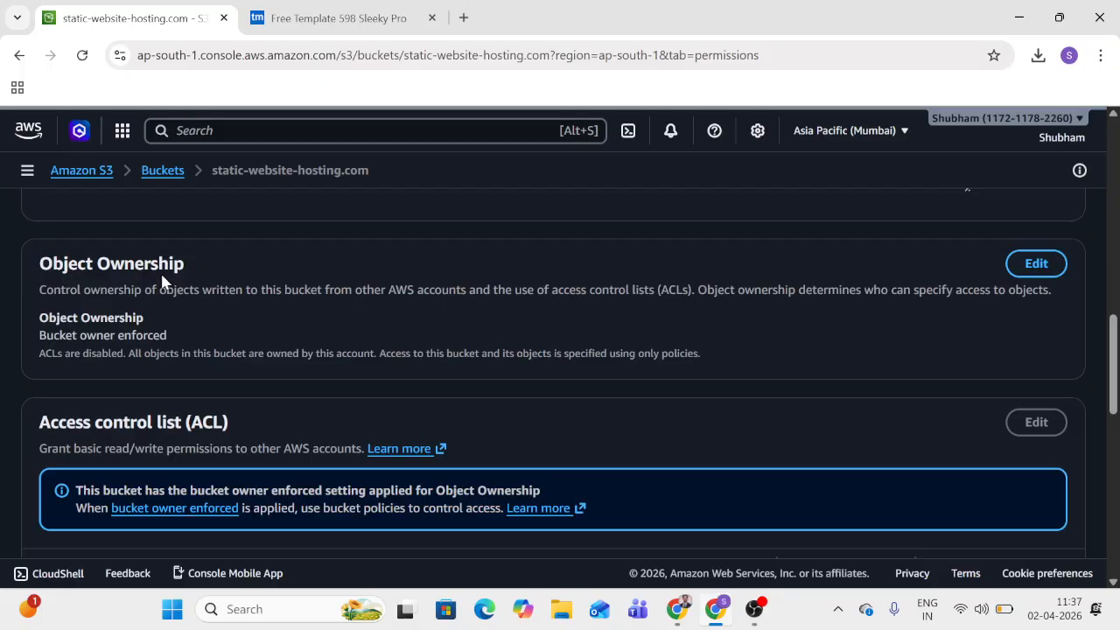
click(1036, 264)
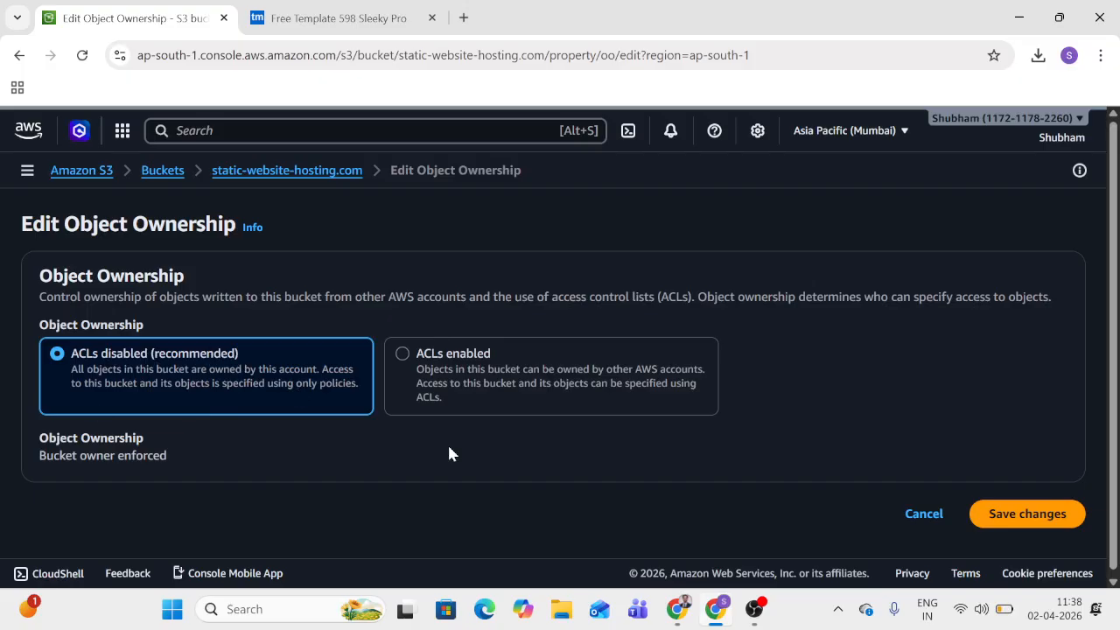
click(402, 353)
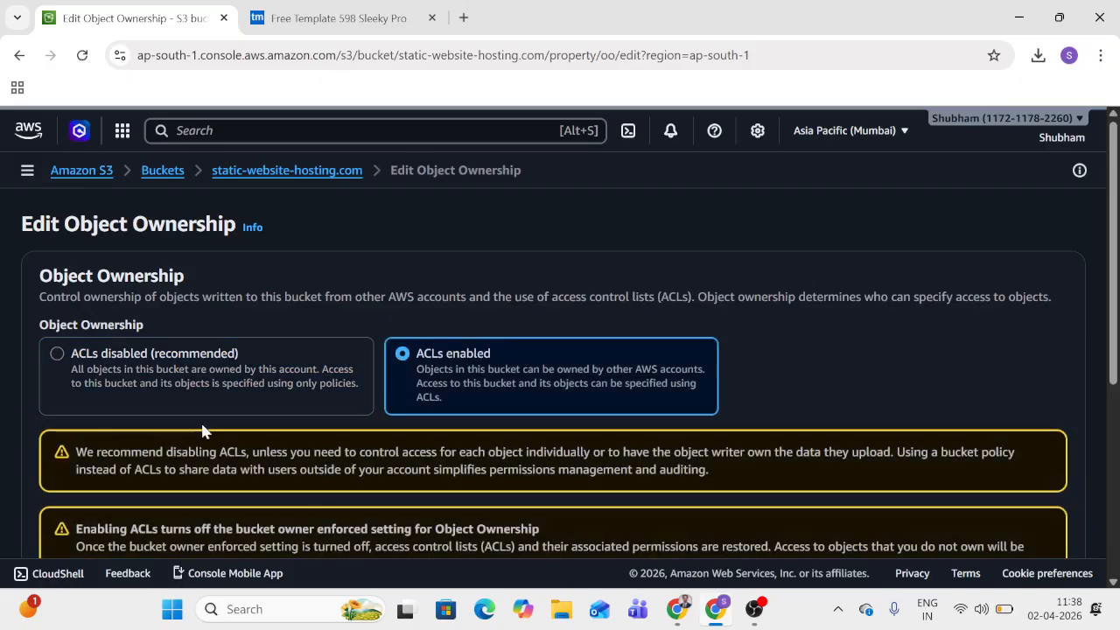
scroll(200, 426, down, 3)
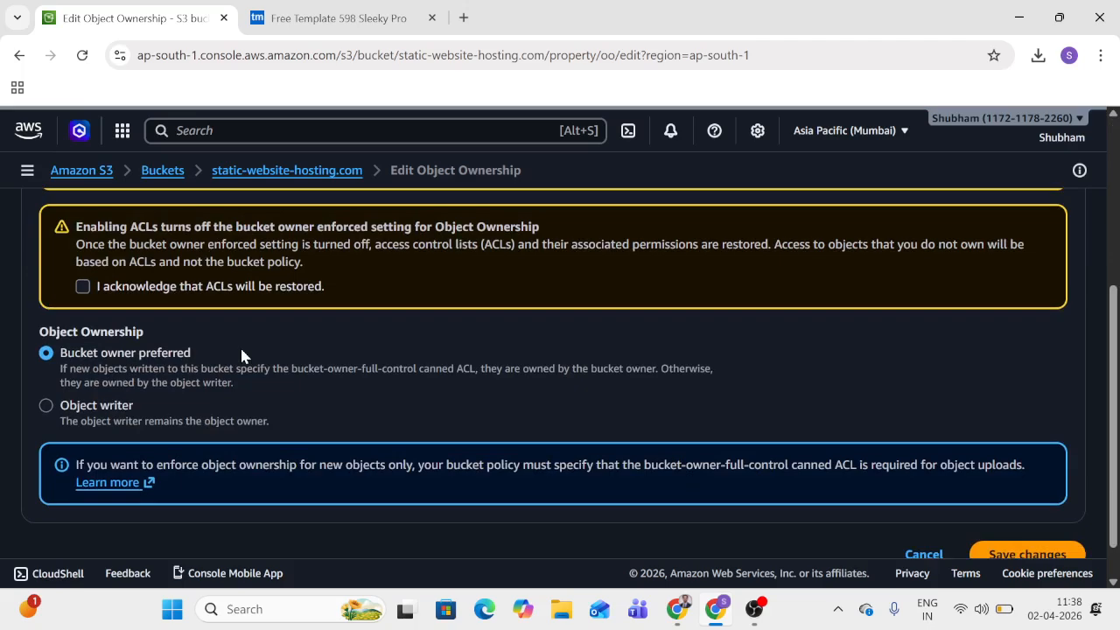
scroll(240, 346, up, 1)
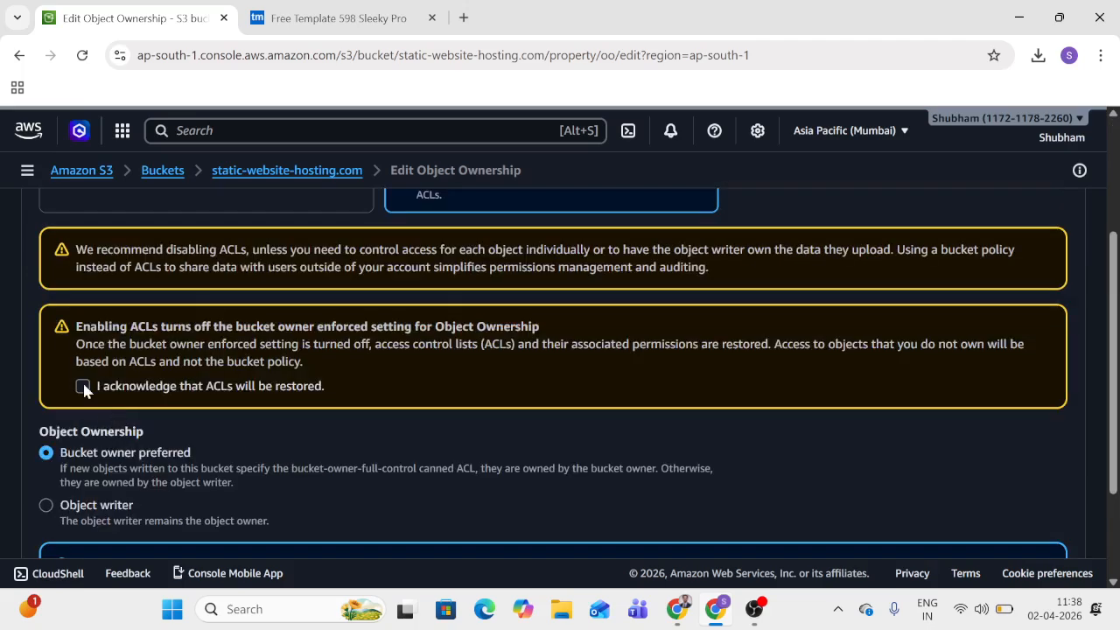
click(83, 388)
scroll(2, 350, down, 2)
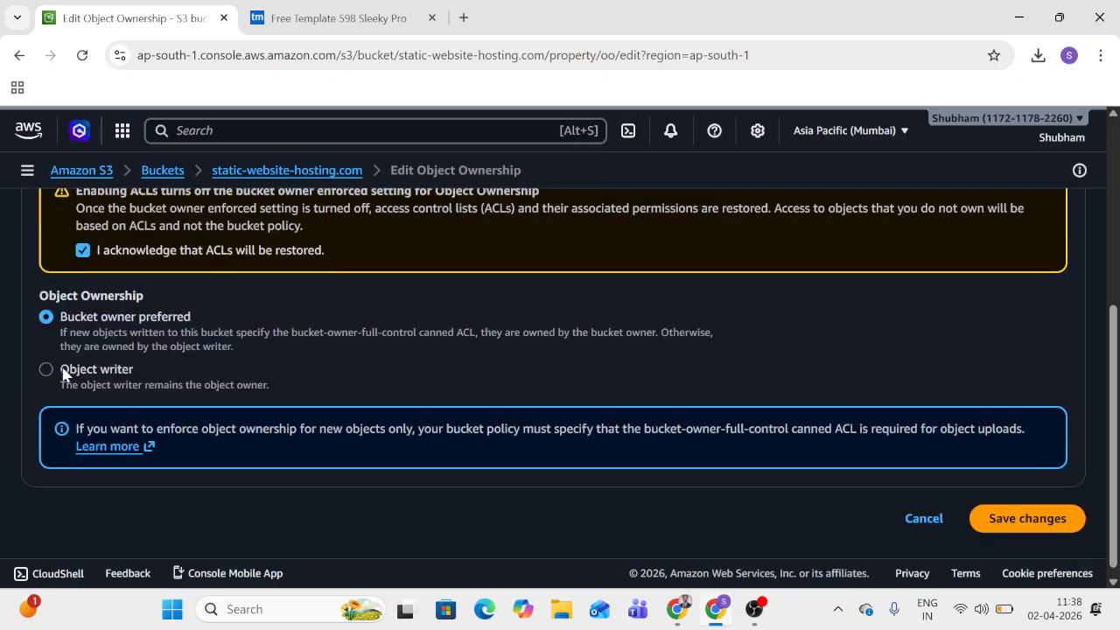
scroll(160, 329, up, 1)
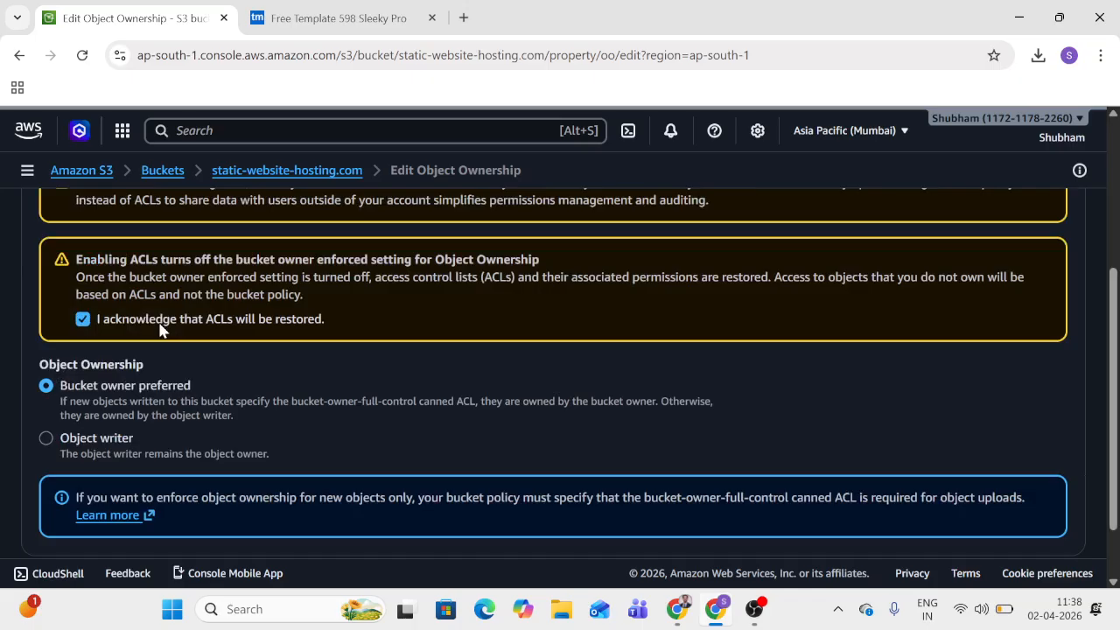
scroll(160, 329, down, 1)
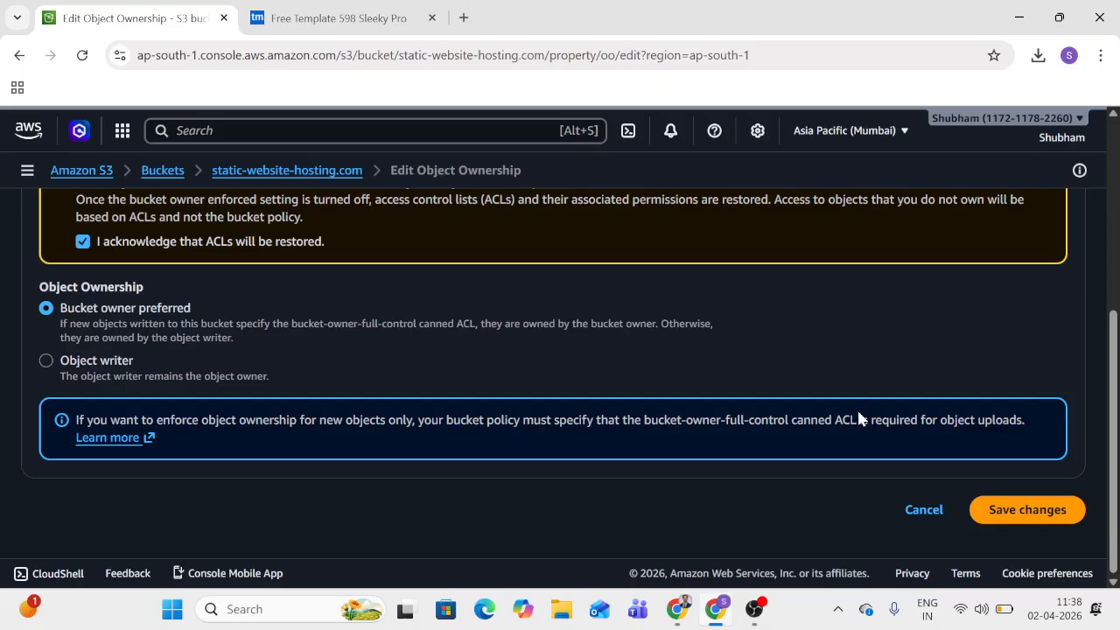
click(1035, 517)
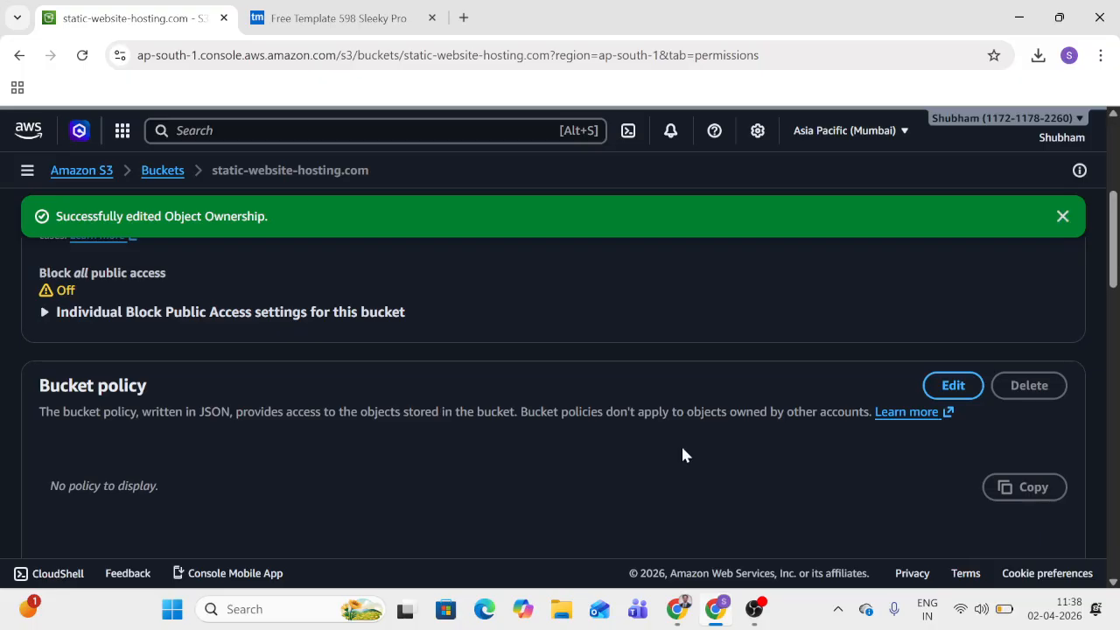
Step: Load the bucket website endpoint in an incognito window to check public access, and close that window
key(alt+Tab)
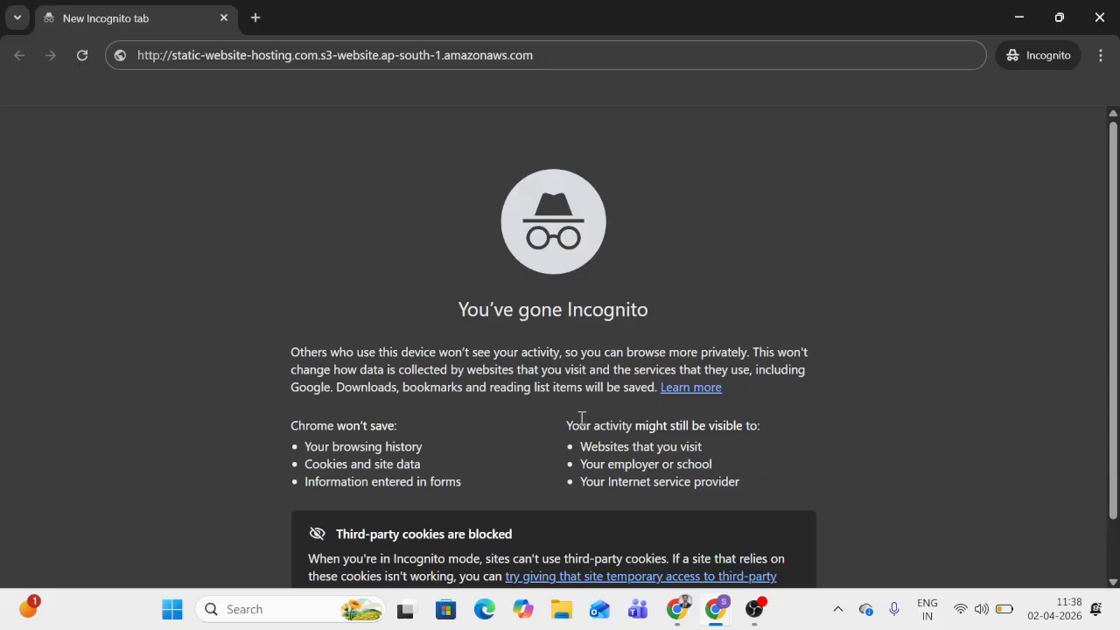
click(575, 62)
key(Return)
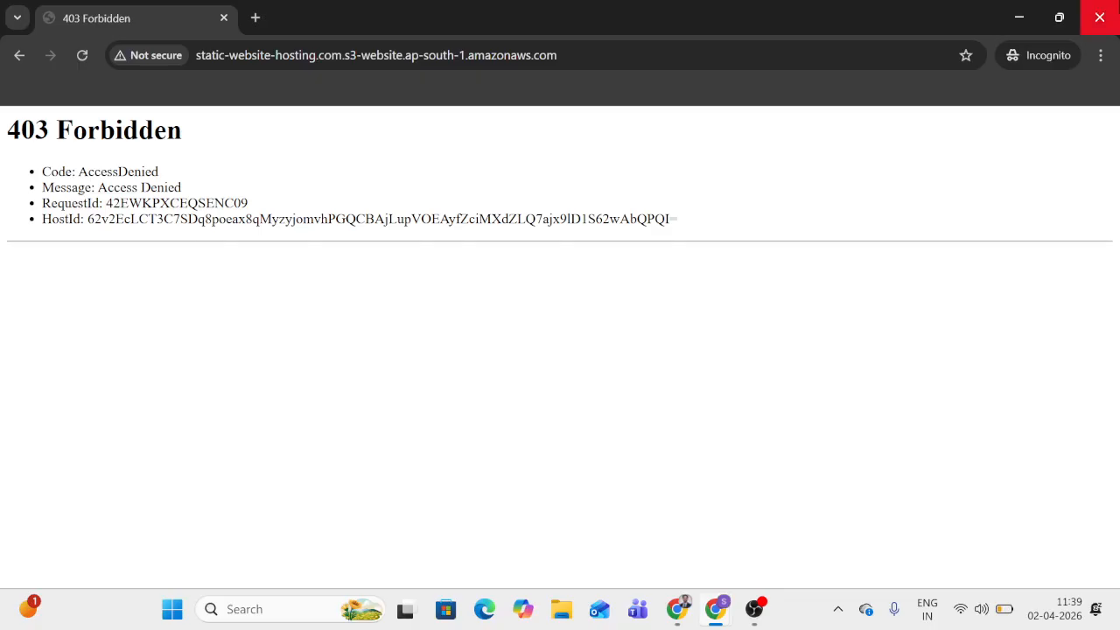
click(1099, 18)
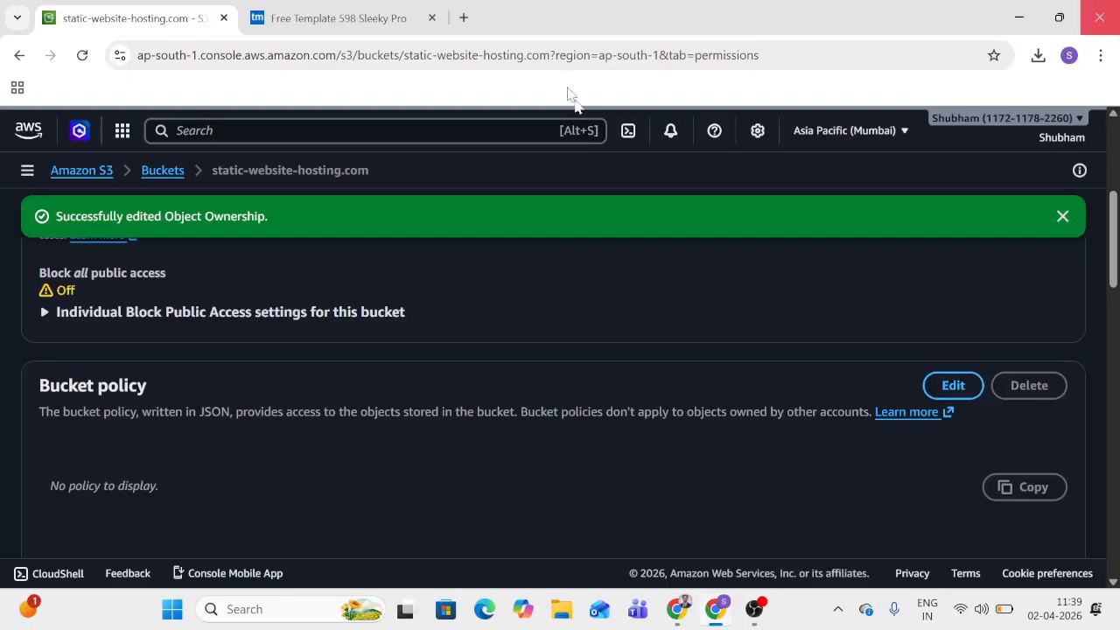
Step: Make all of the bucket's objects public using ACL, including the images folder, and close the status page
scroll(232, 300, up, 5)
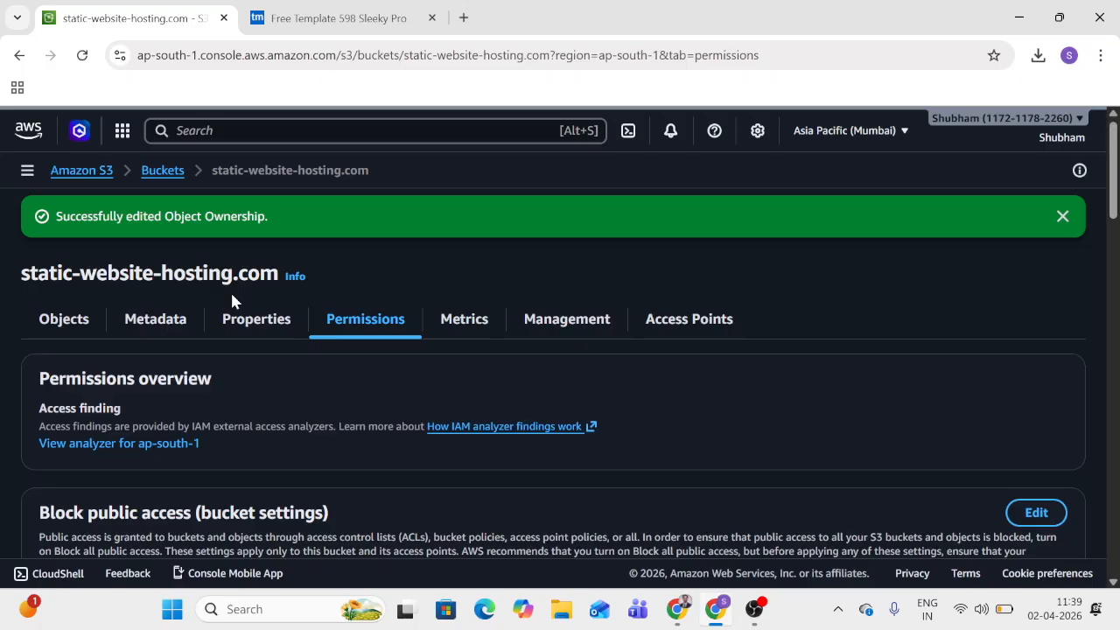
click(63, 320)
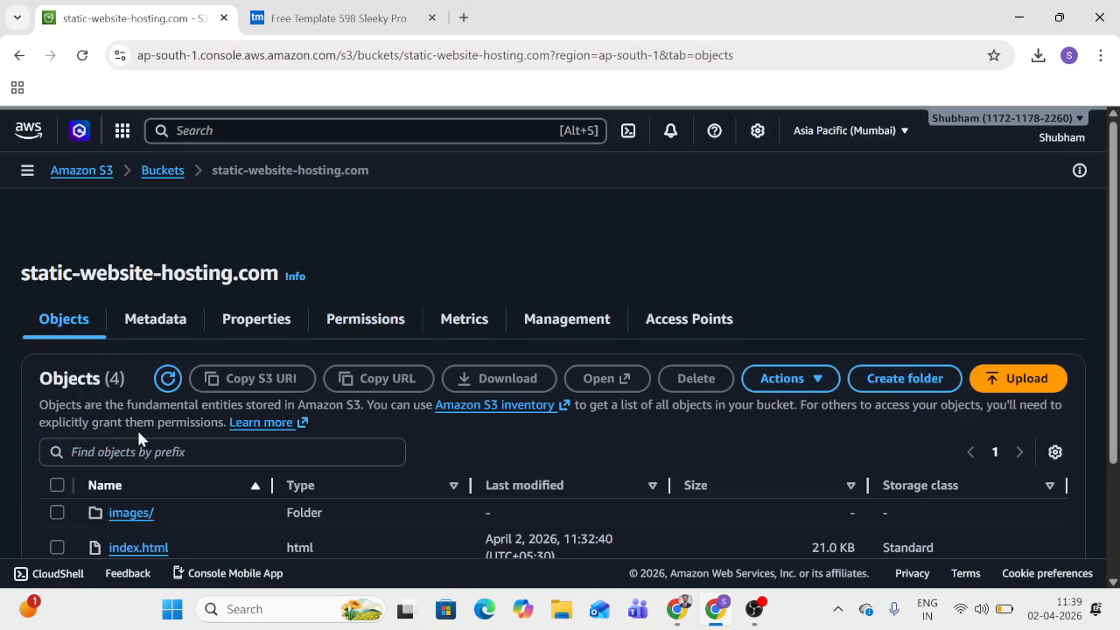
scroll(138, 437, down, 1)
scroll(138, 437, down, 1)
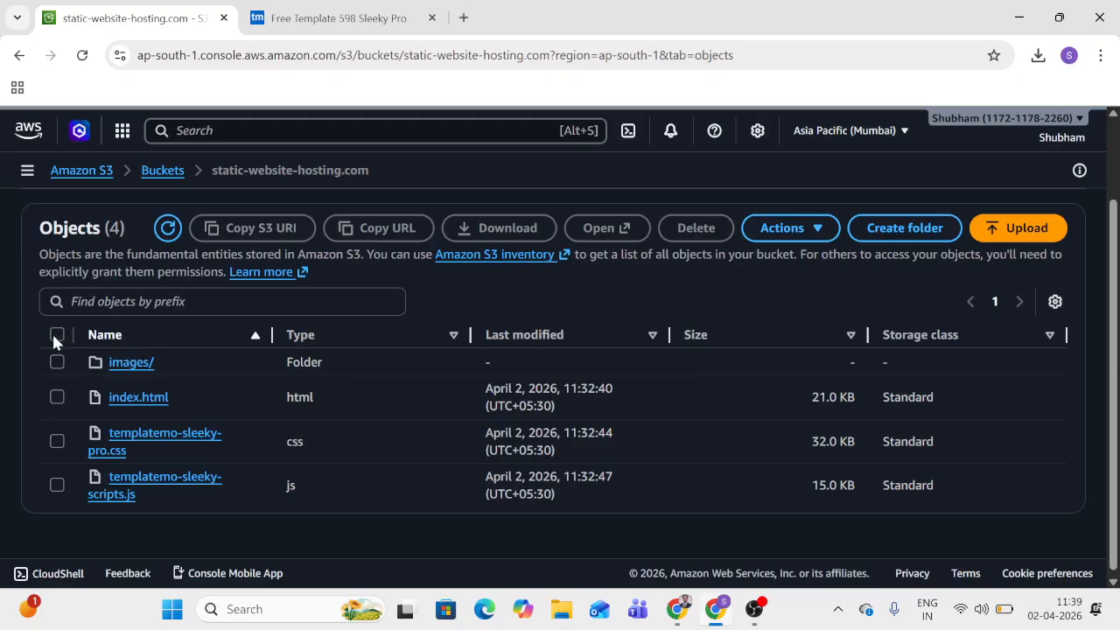
click(56, 335)
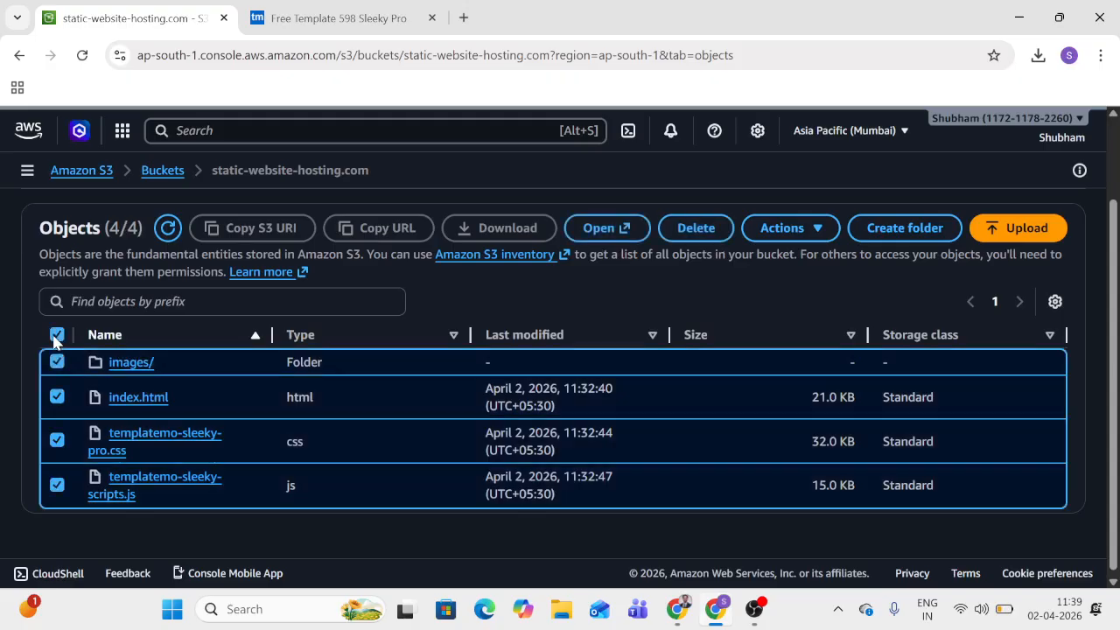
click(784, 228)
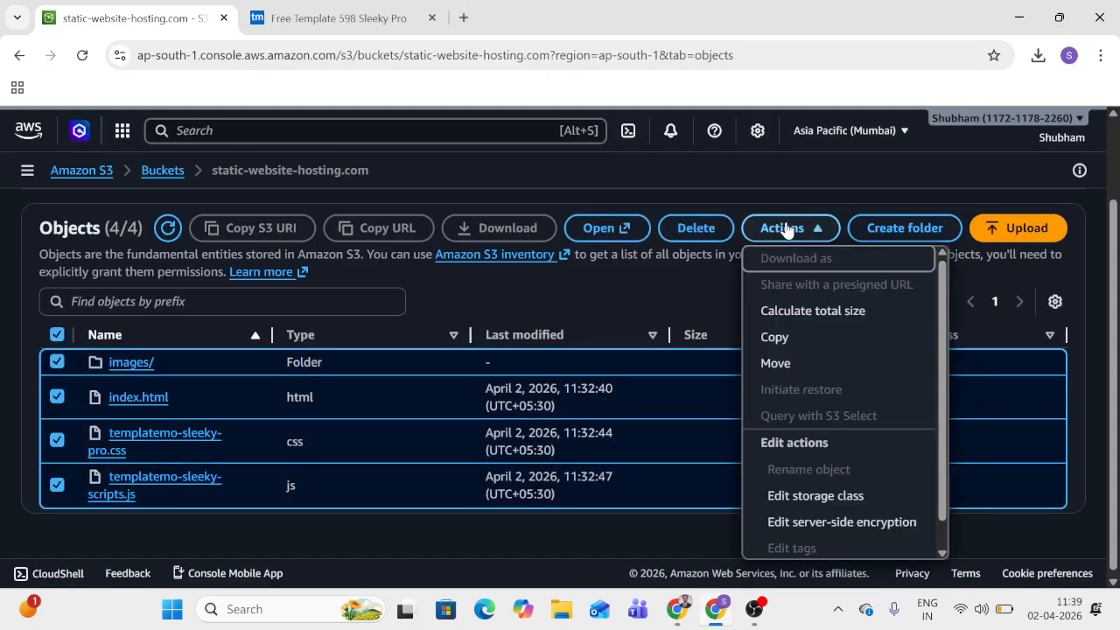
scroll(793, 525, down, 1)
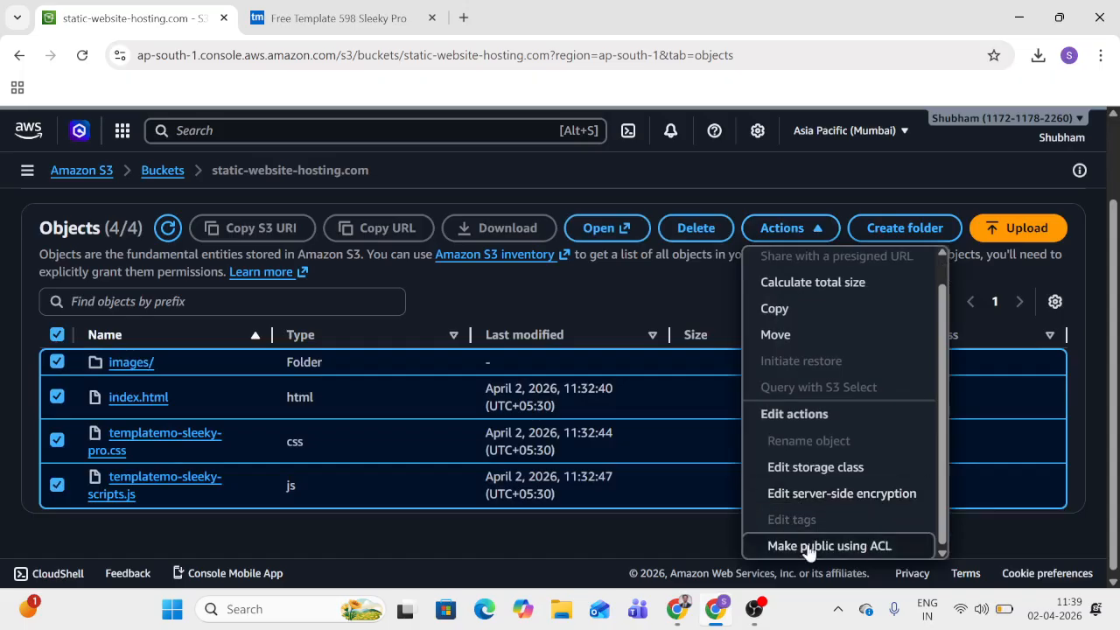
click(809, 547)
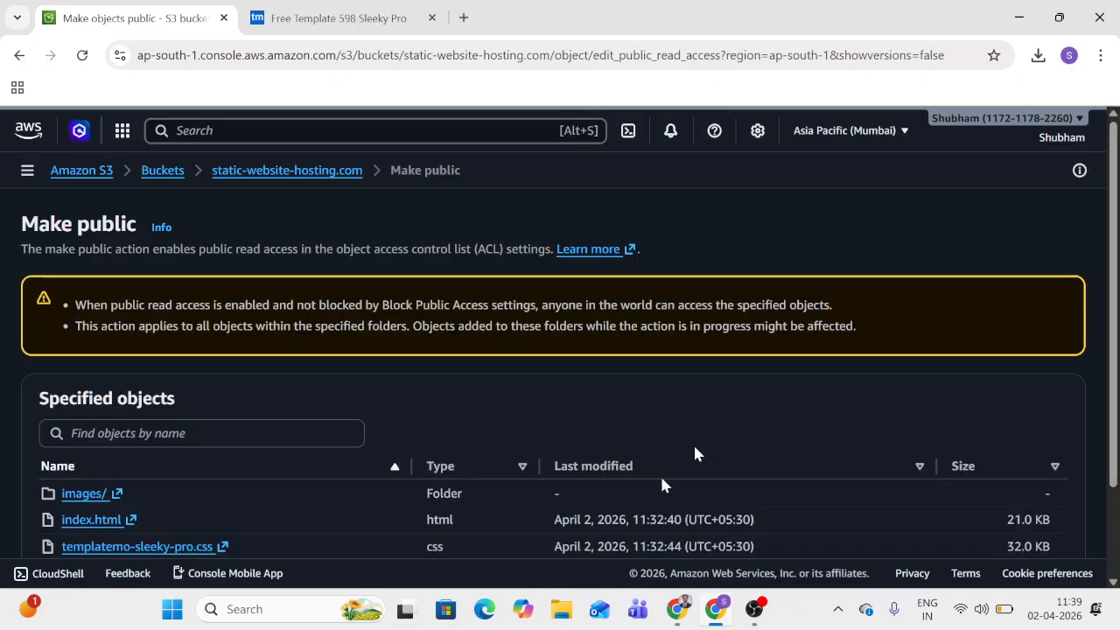
scroll(695, 450, down, 2)
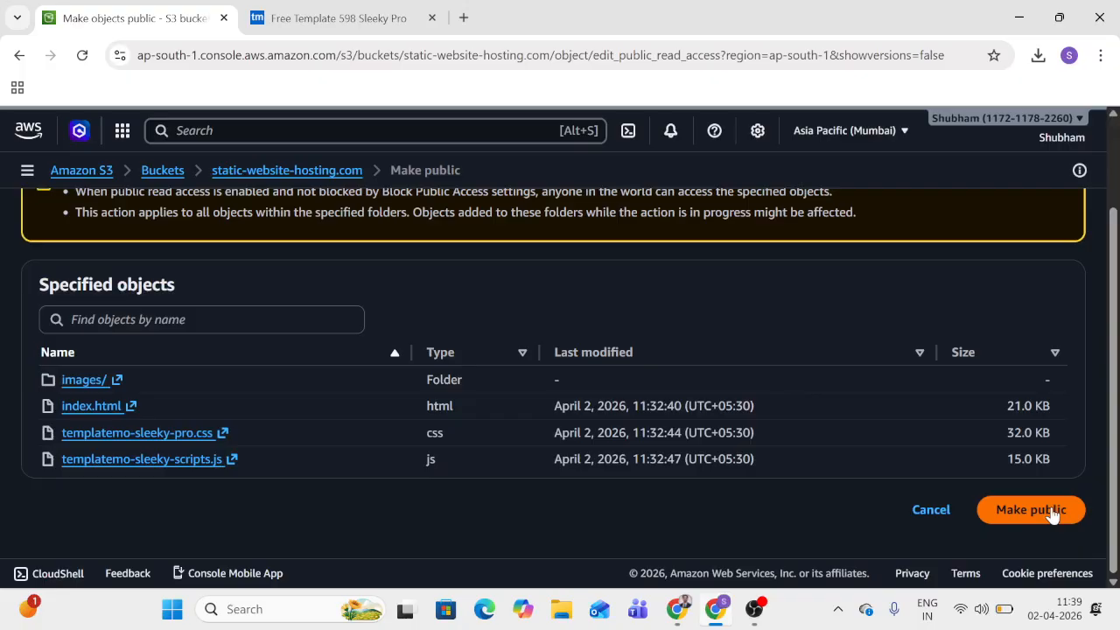
click(1050, 510)
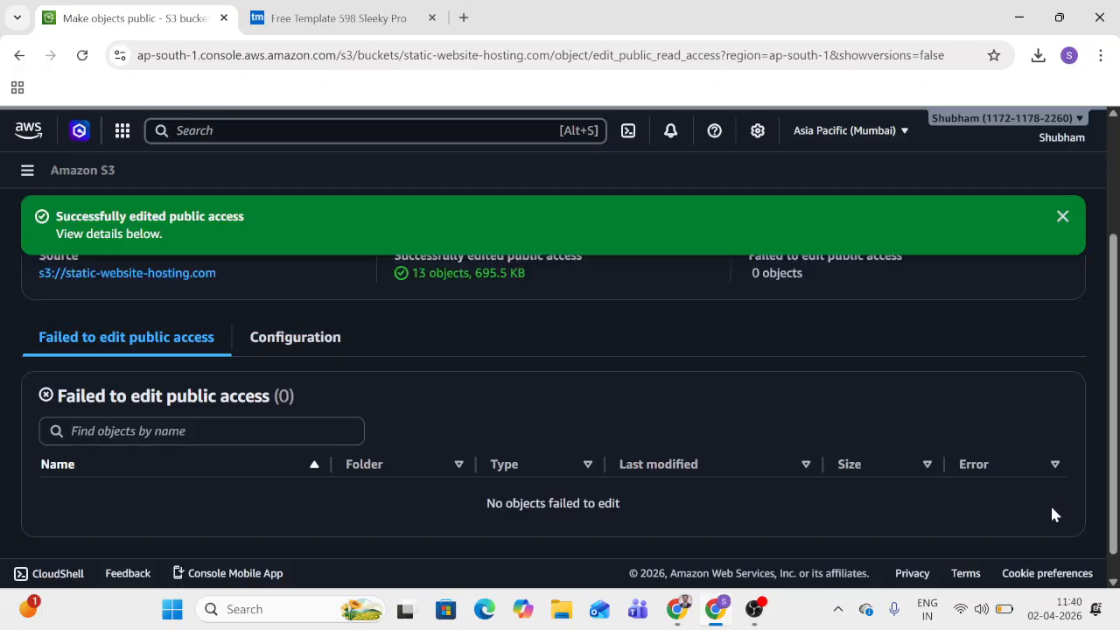
scroll(1050, 503, up, 2)
click(1035, 294)
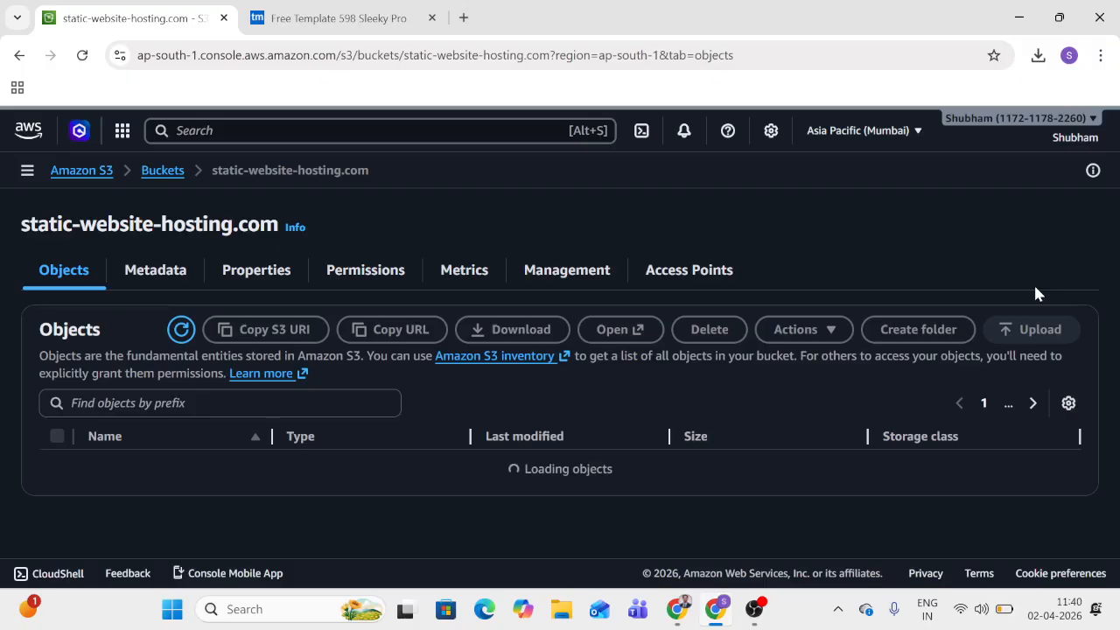
Step: Open the bucket website endpoint in a new incognito window and continue past the insecure connection notice
key(ctrl+shift+n)
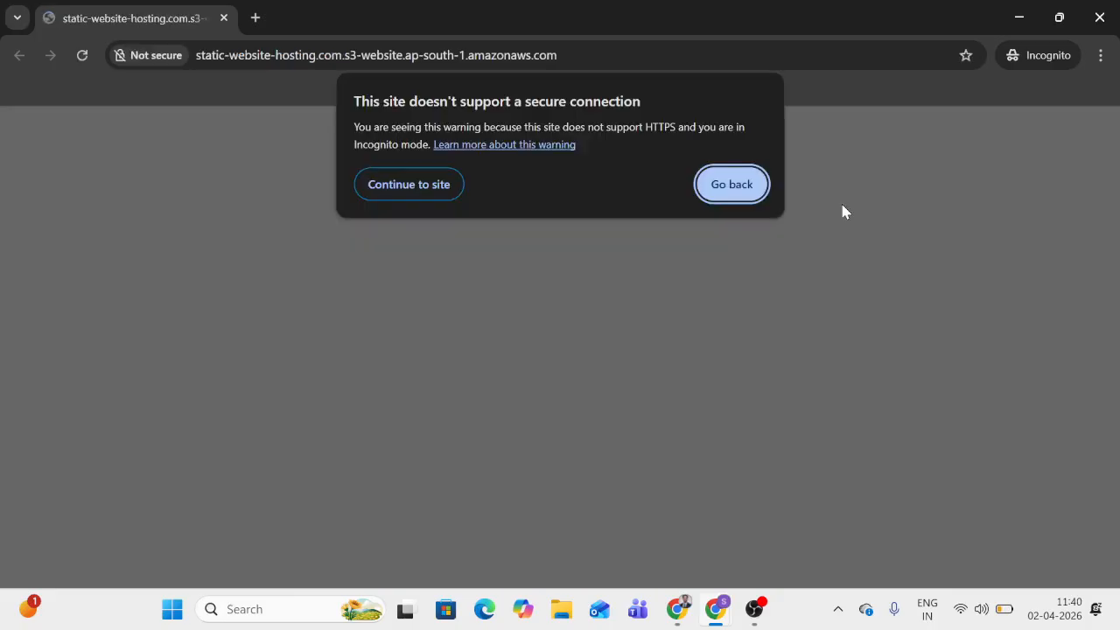
click(414, 193)
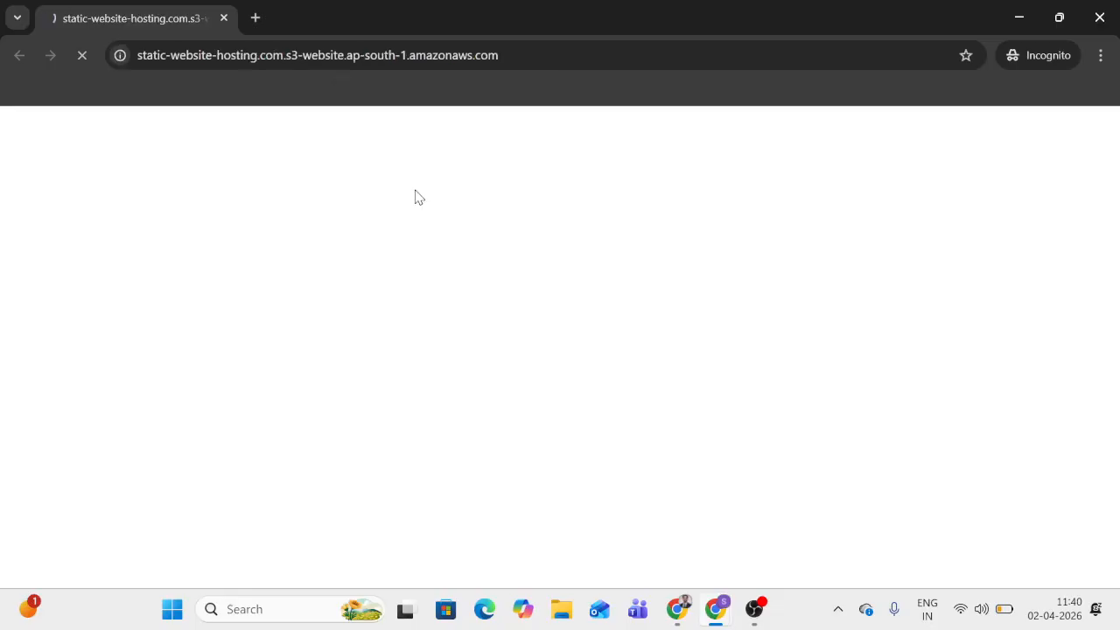